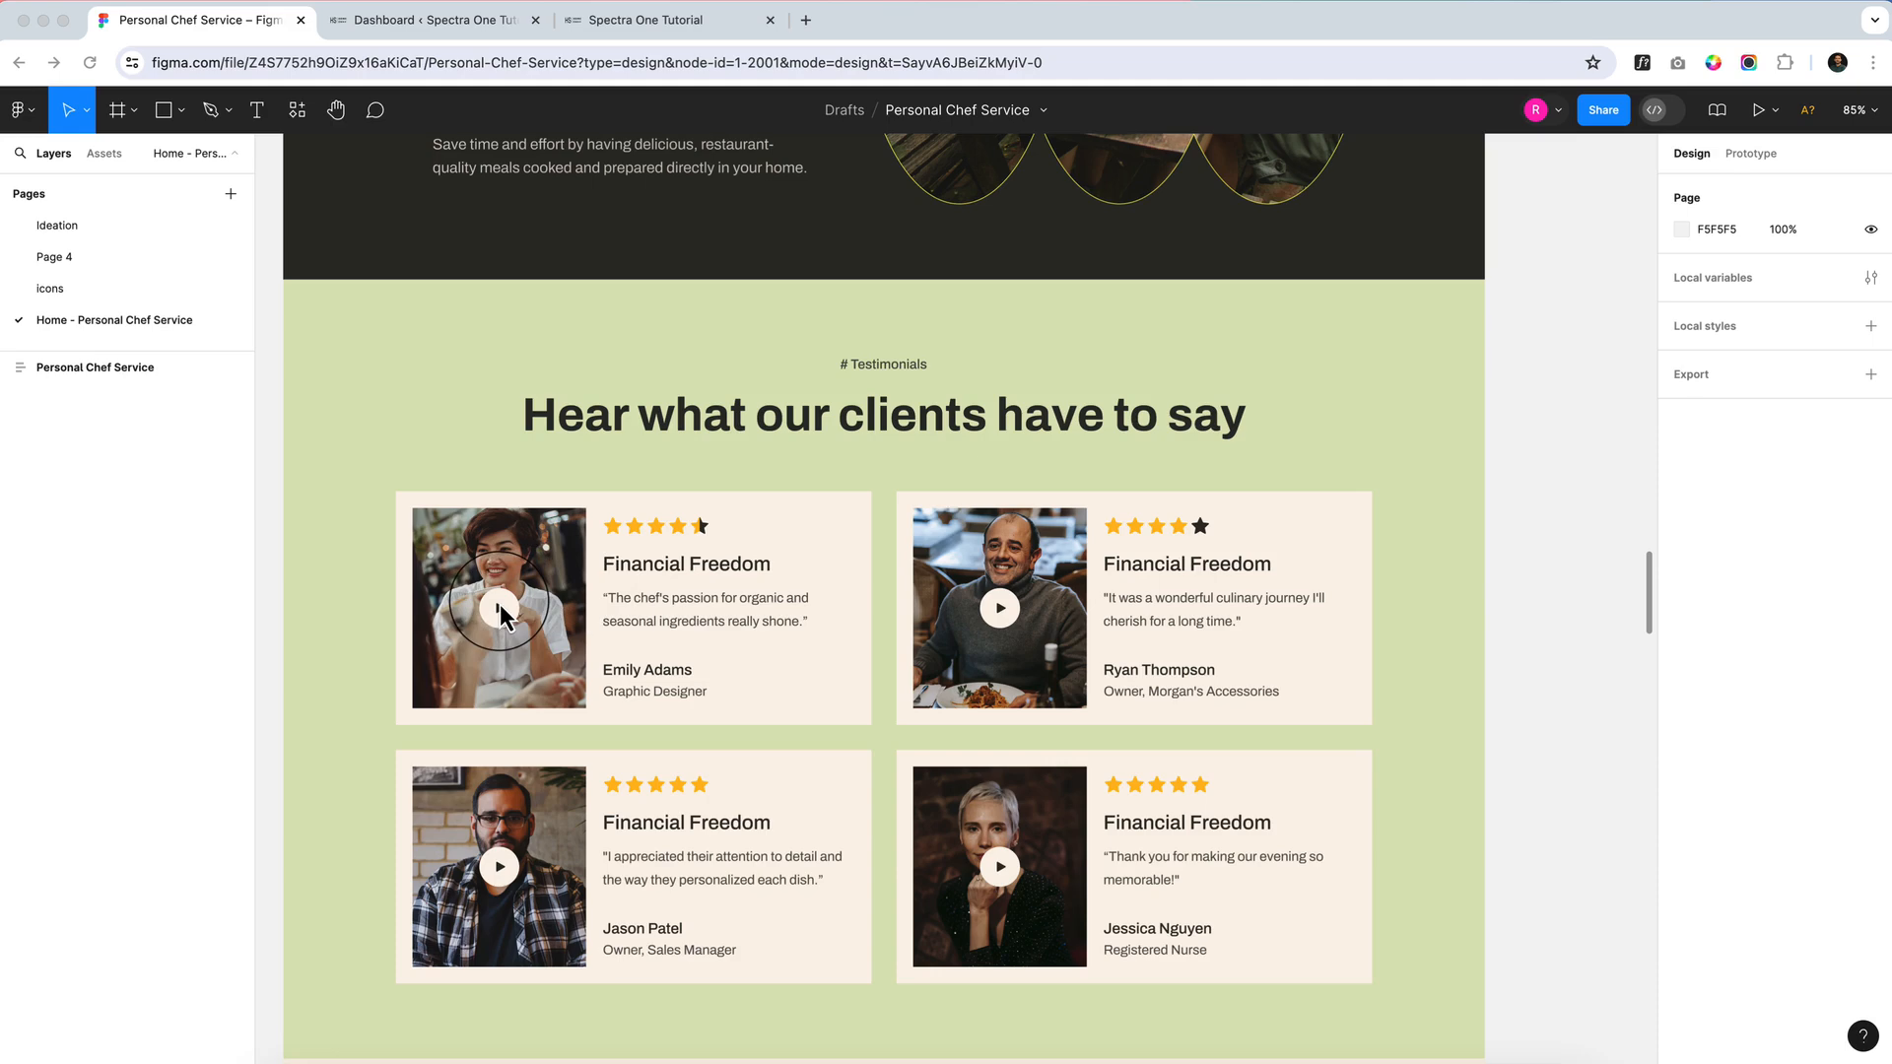
scroll(683, 489, "down", 3)
scroll(690, 502, "up", 2)
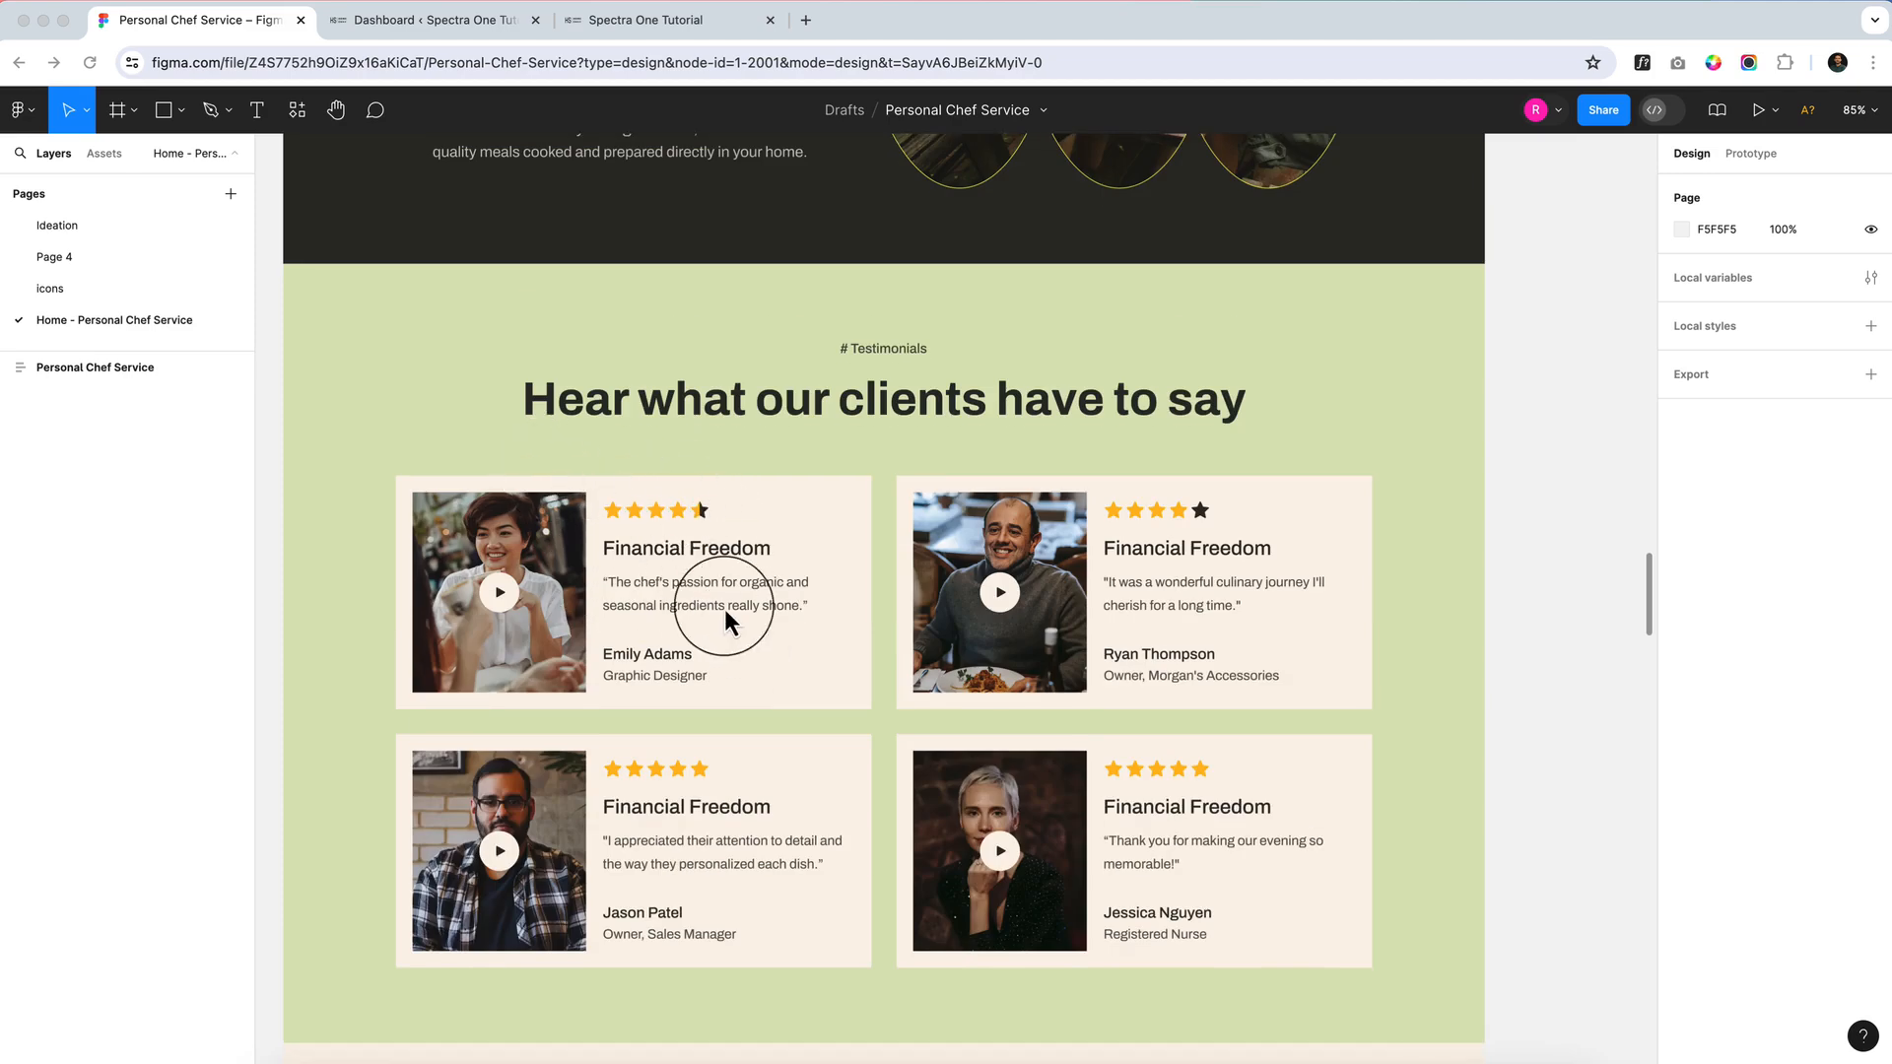
scroll(725, 609, "down", 5)
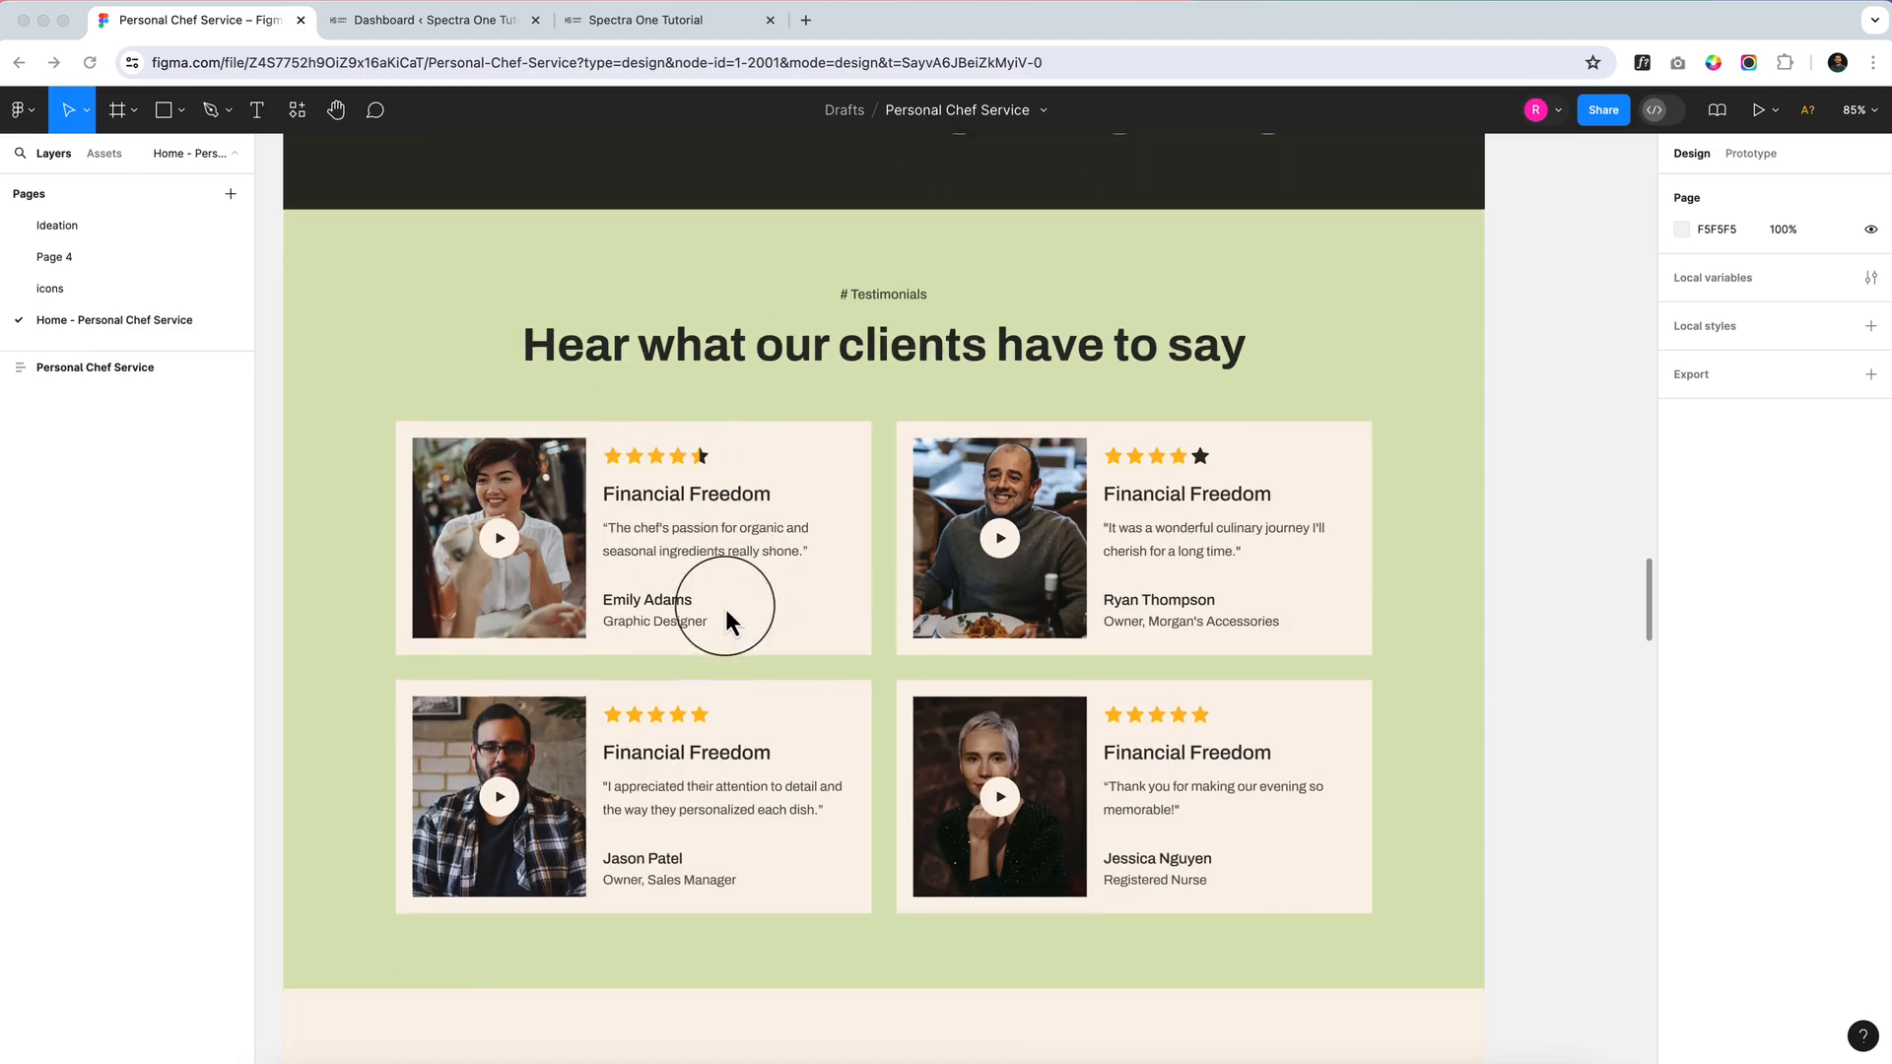
scroll(725, 609, "up", 3)
Open the Home page of the Spectra One Tutorial site for editing in a new browser tab, placed ahead of the live page
left_click(558, 31)
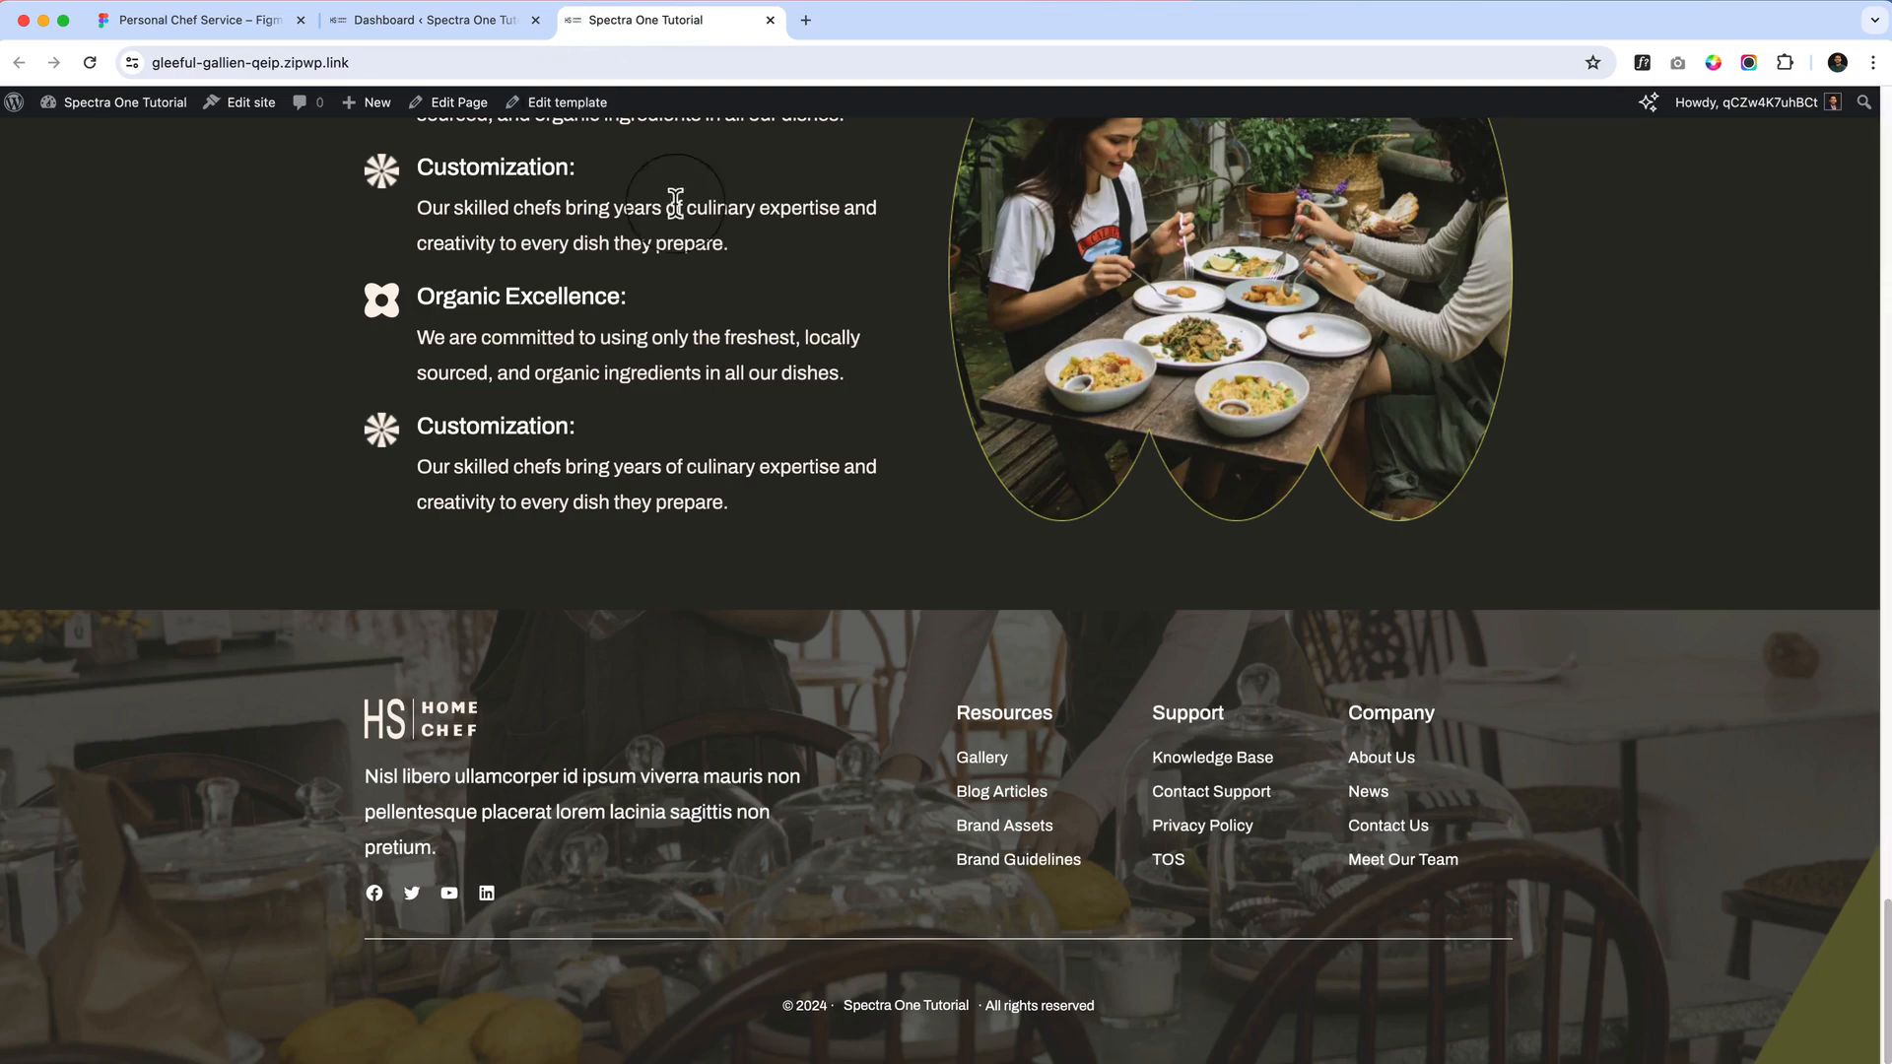
right_click(451, 102)
scroll(1011, 558, "up", 5)
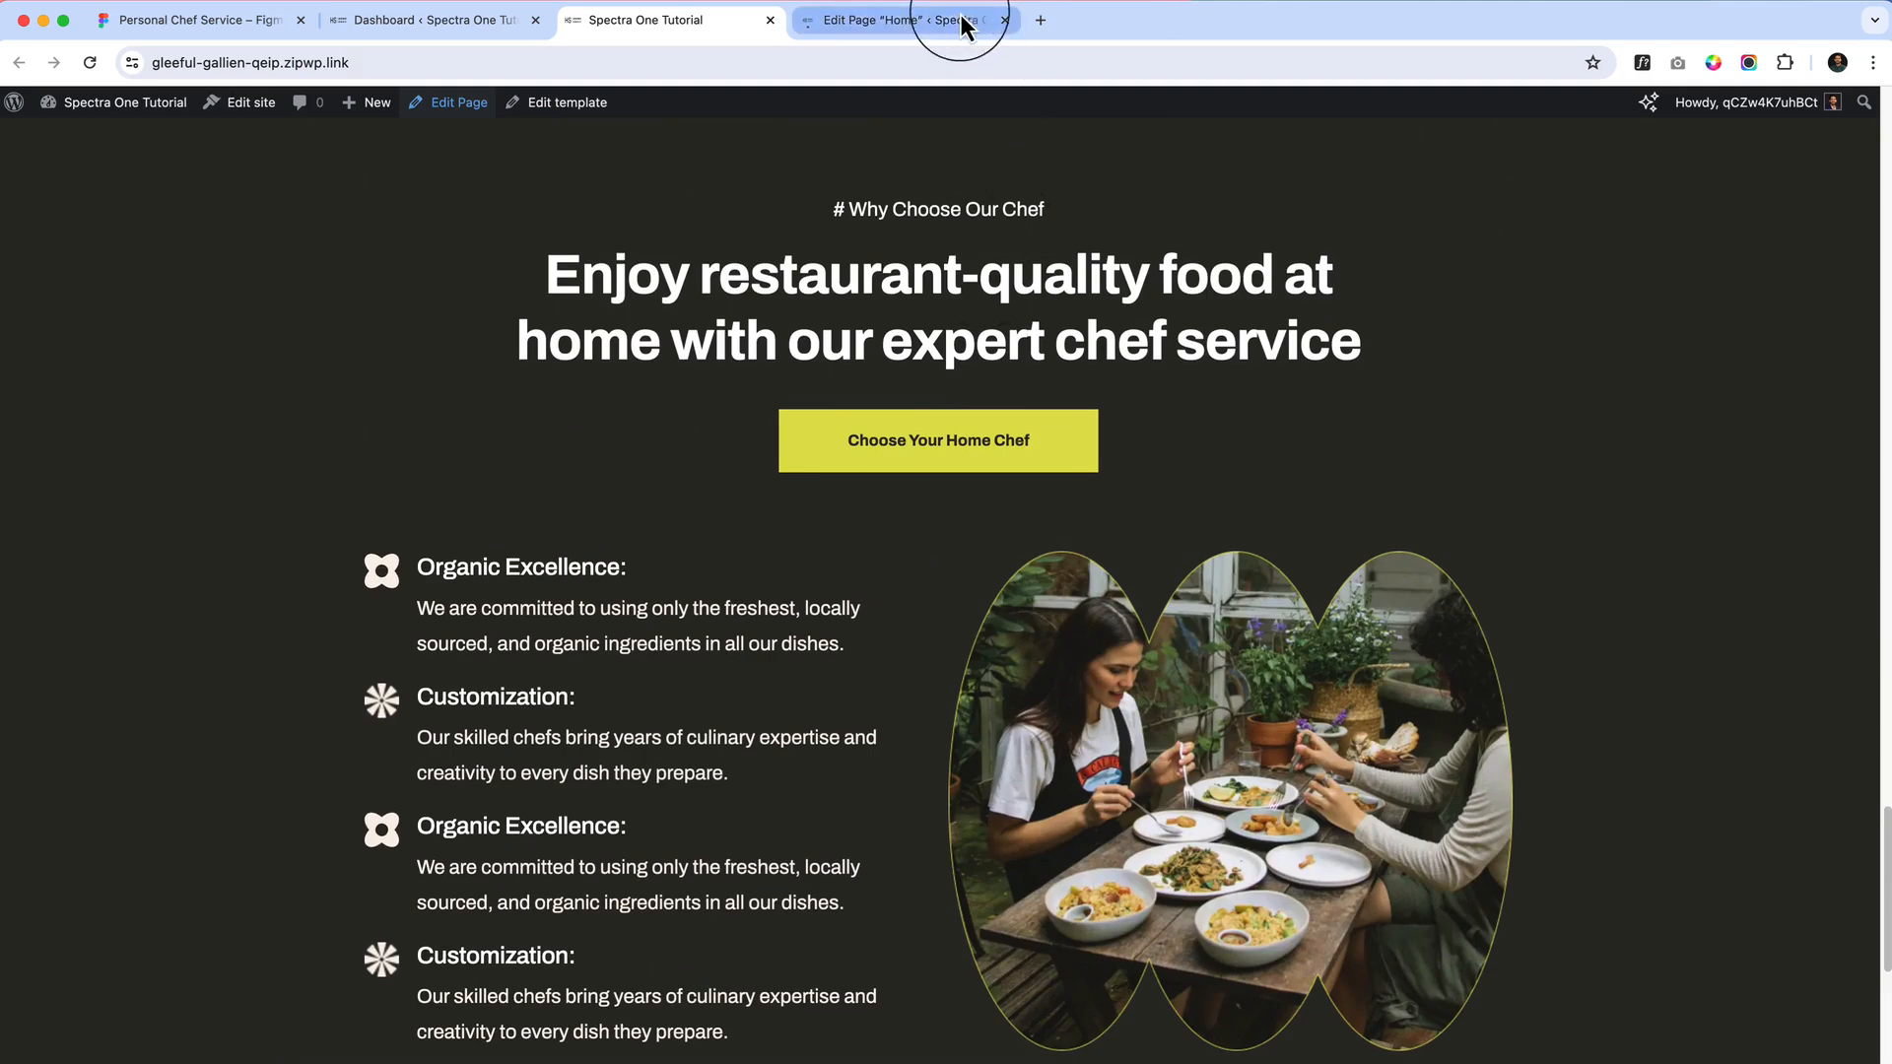
left_click_drag(962, 20, 706, 33)
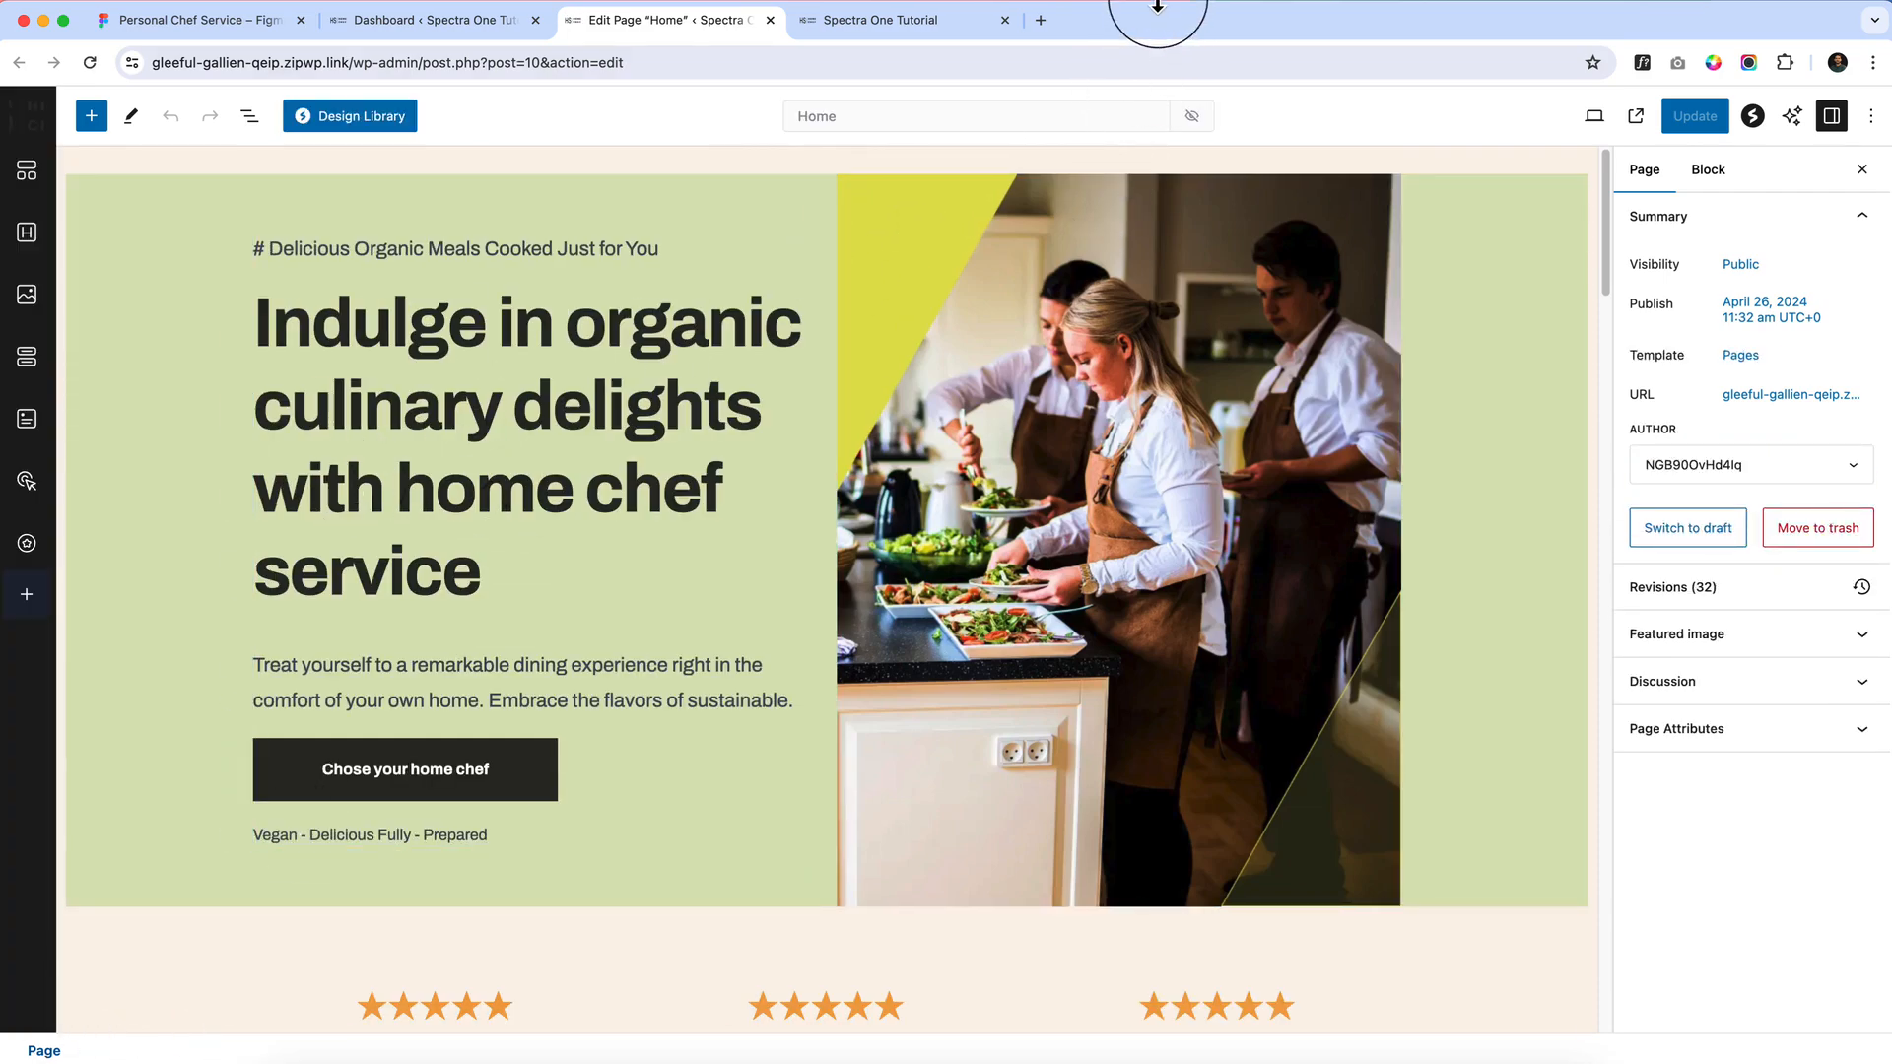
Reorder the browser tabs so the Figma design sits between the Home page editor and the live site, and return to the editor
left_click_drag(1158, 3, 1160, 5)
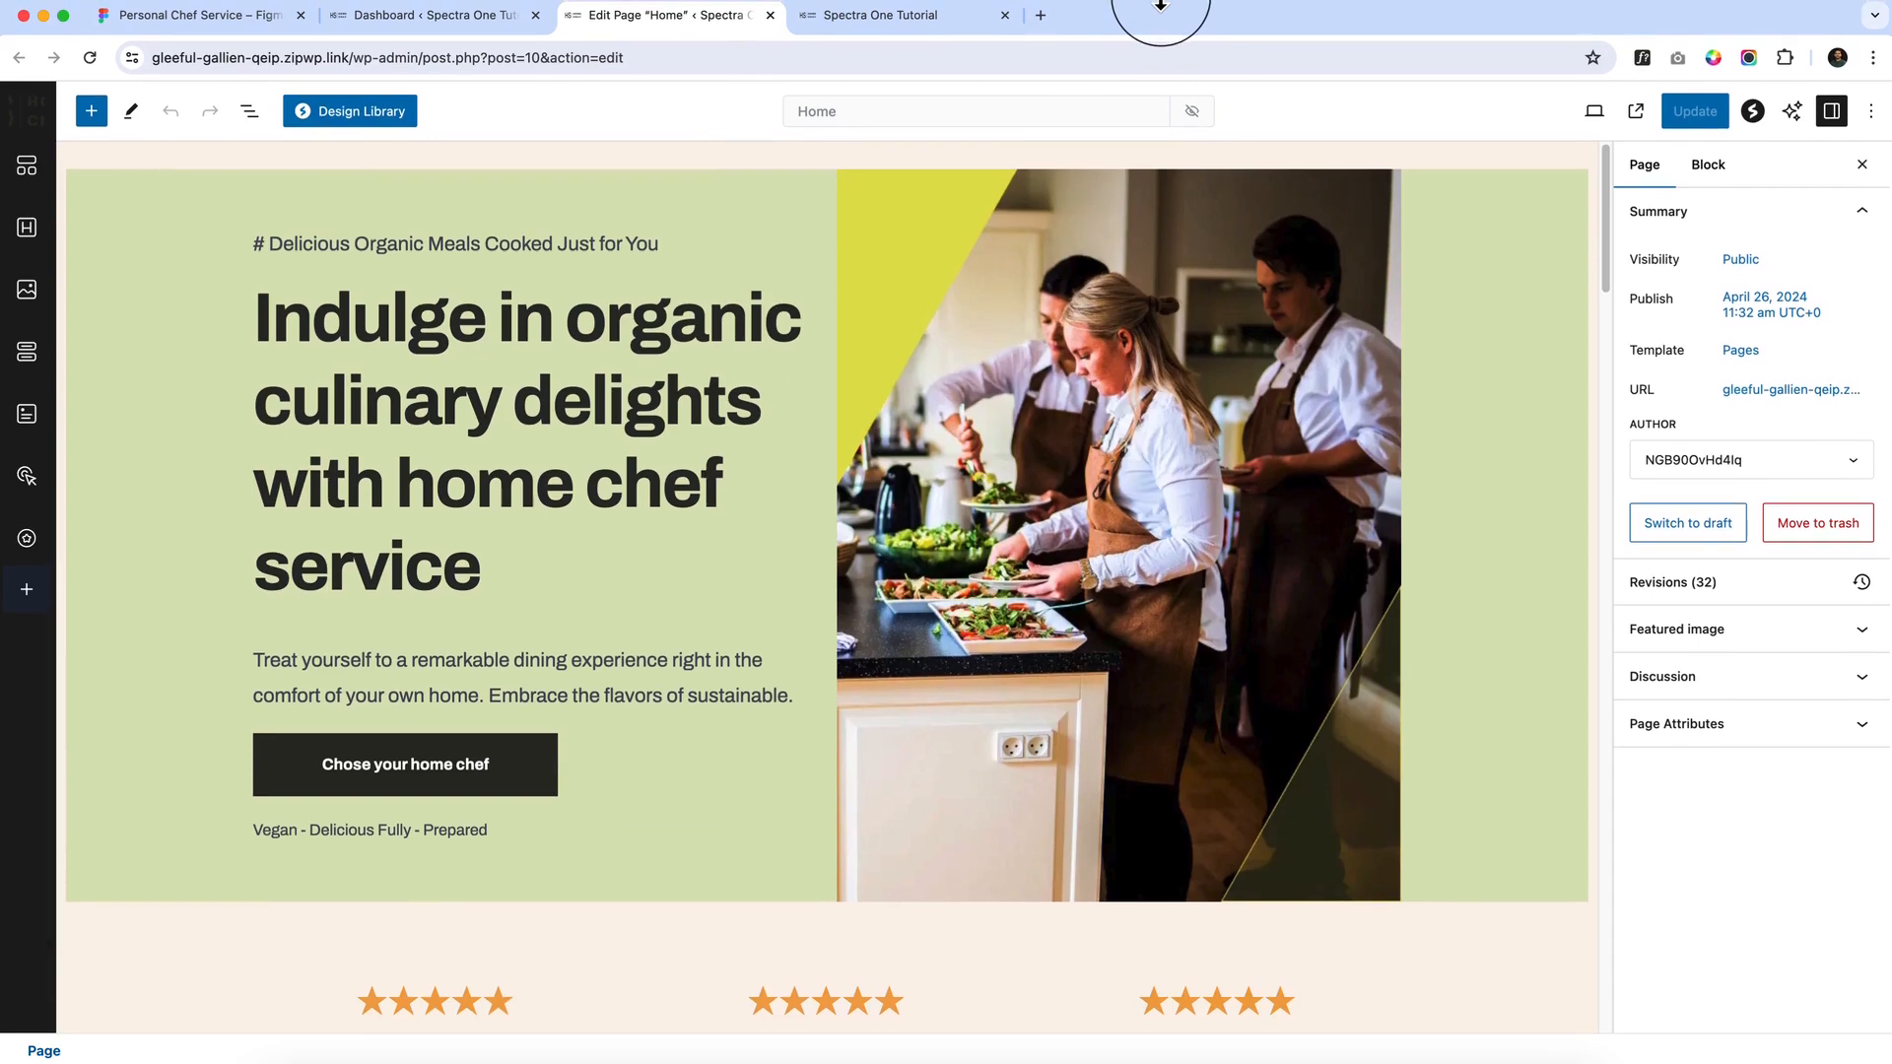
left_click_drag(204, 20, 876, 39)
left_click(487, 24)
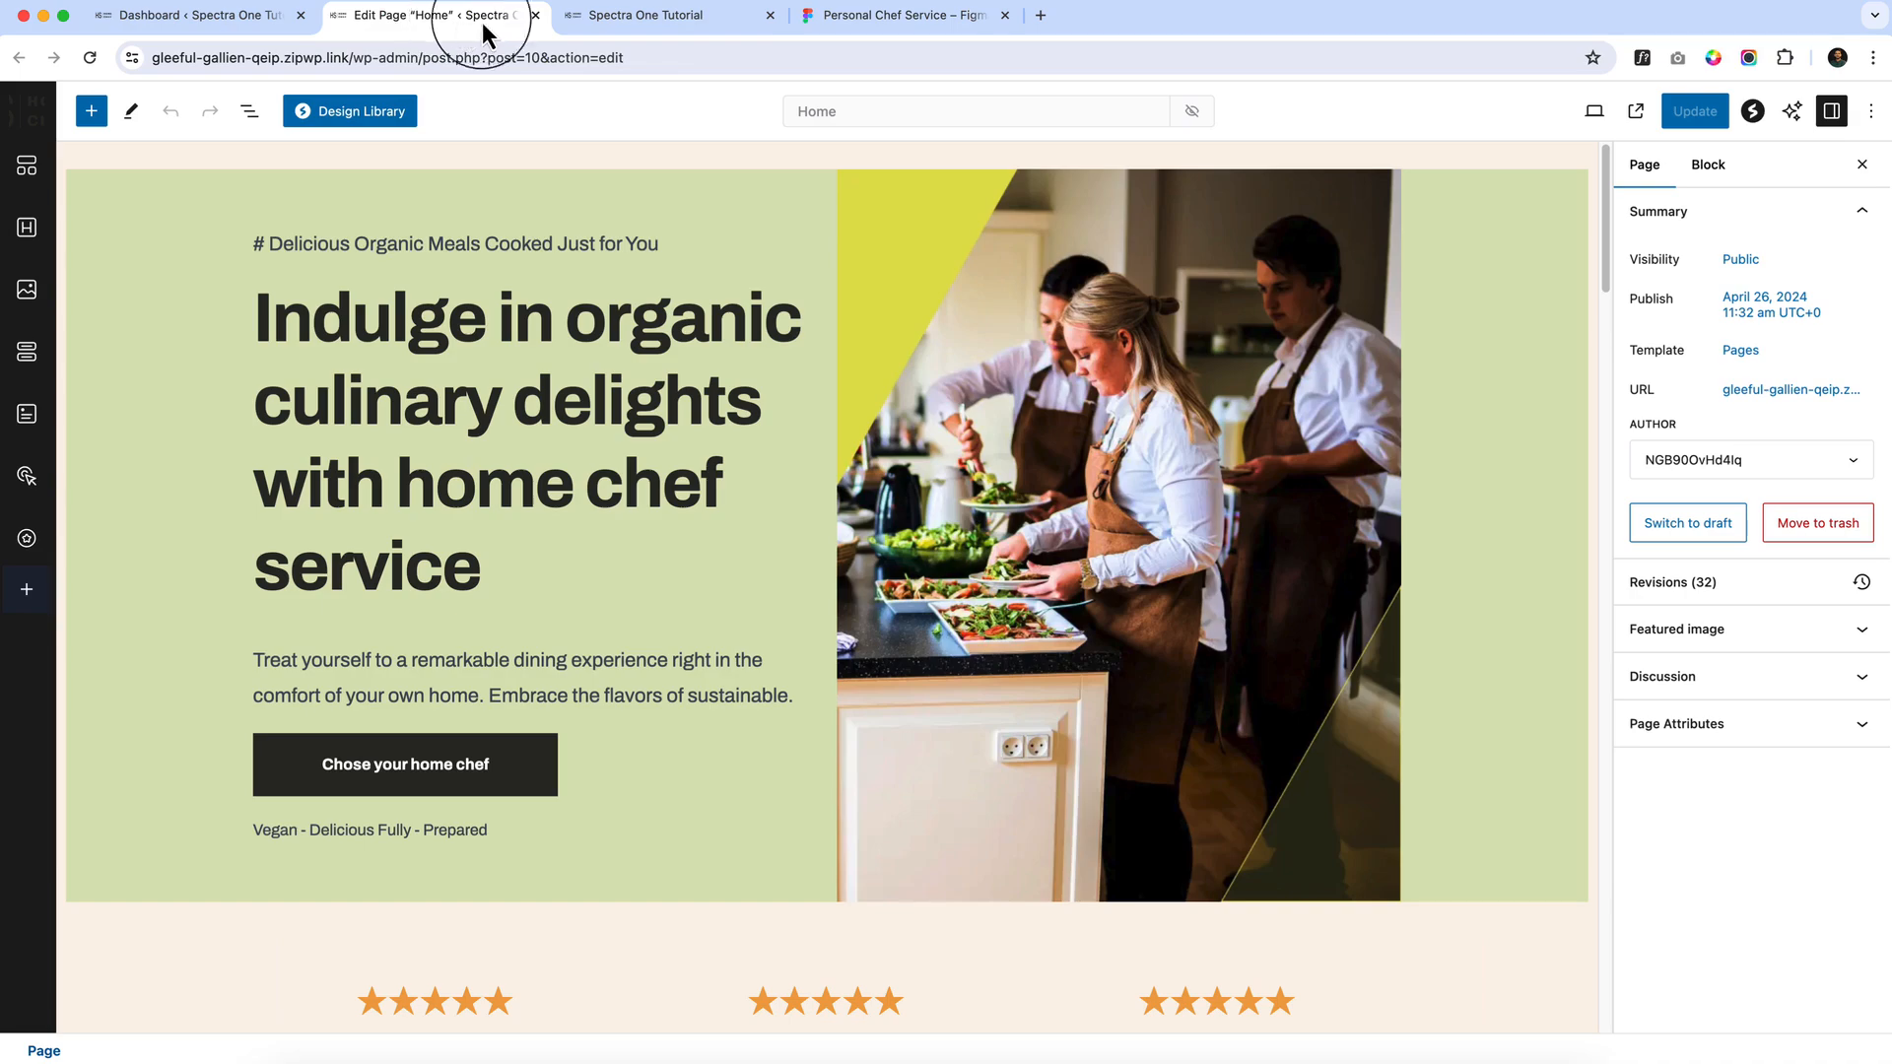
left_click_drag(734, 20, 921, 21)
left_click(443, 18)
Place an empty paragraph block at the end of the Home page, below the Why Choose Our Chef section
left_click(908, 615)
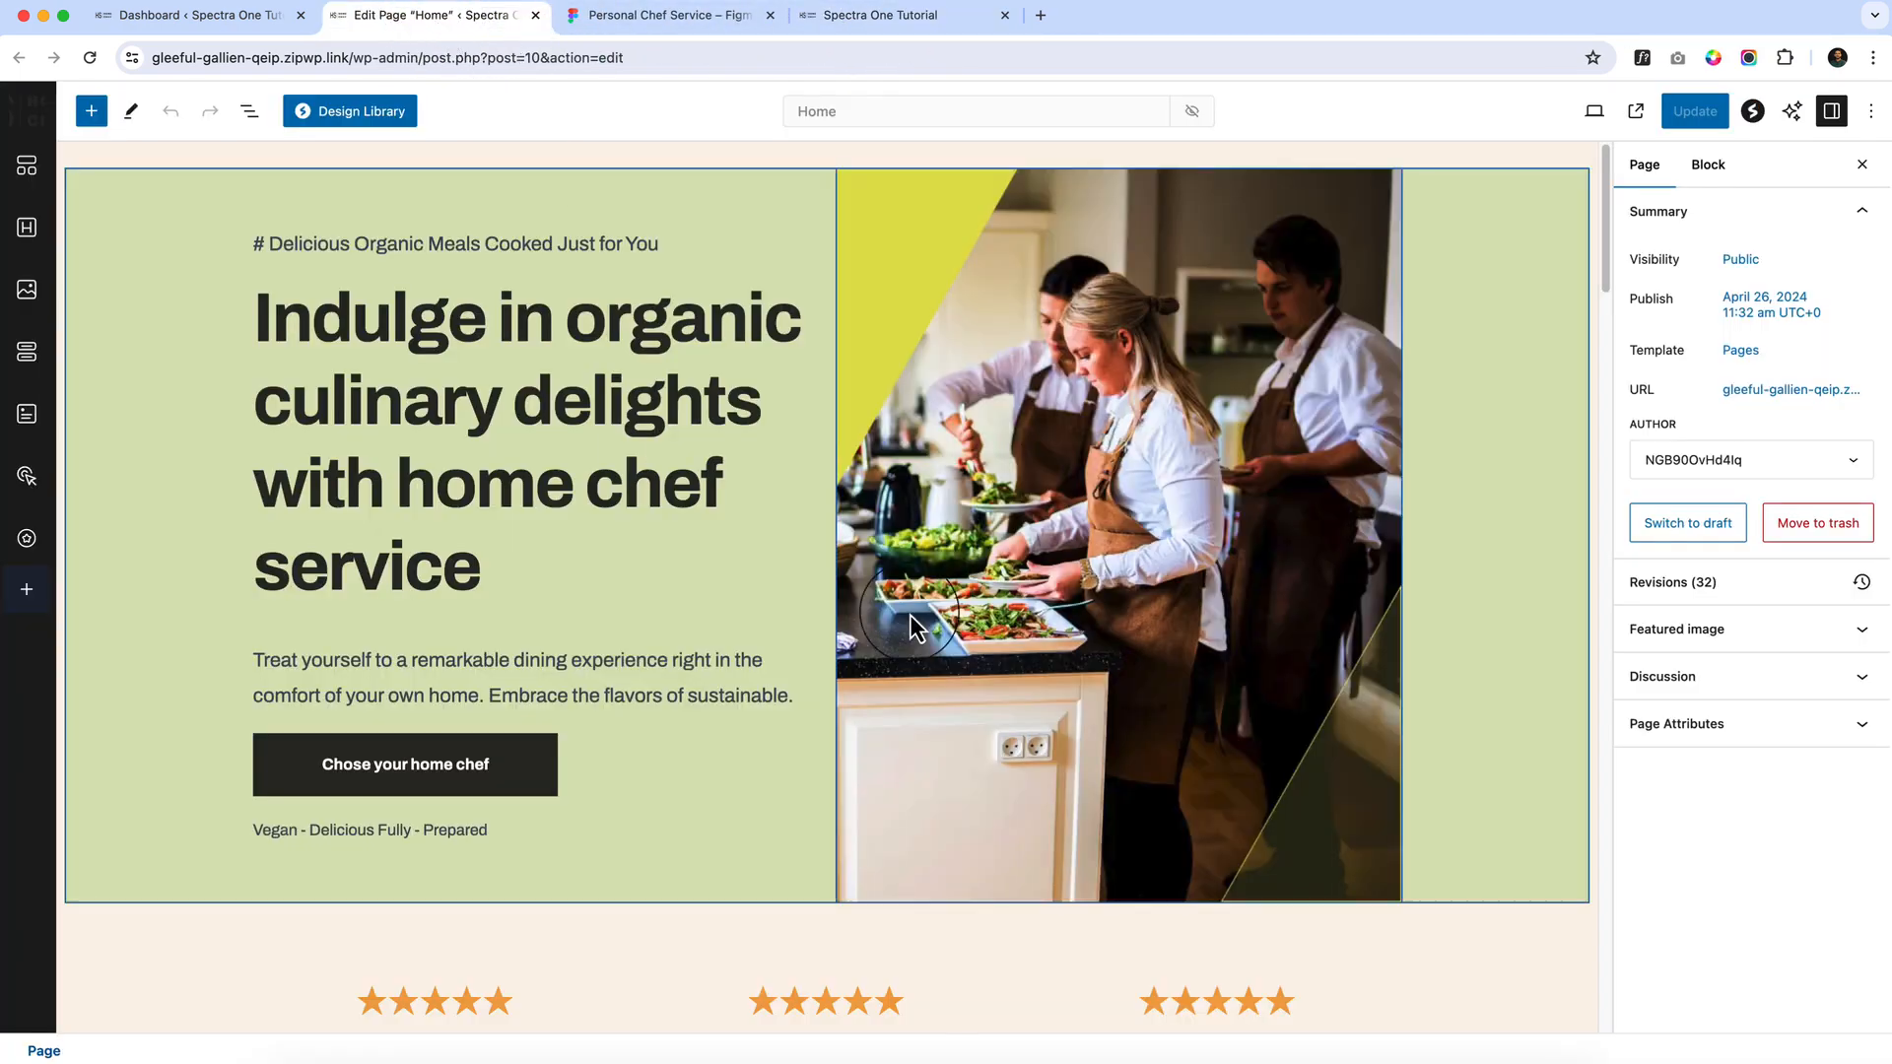
scroll(908, 614, "down", 20)
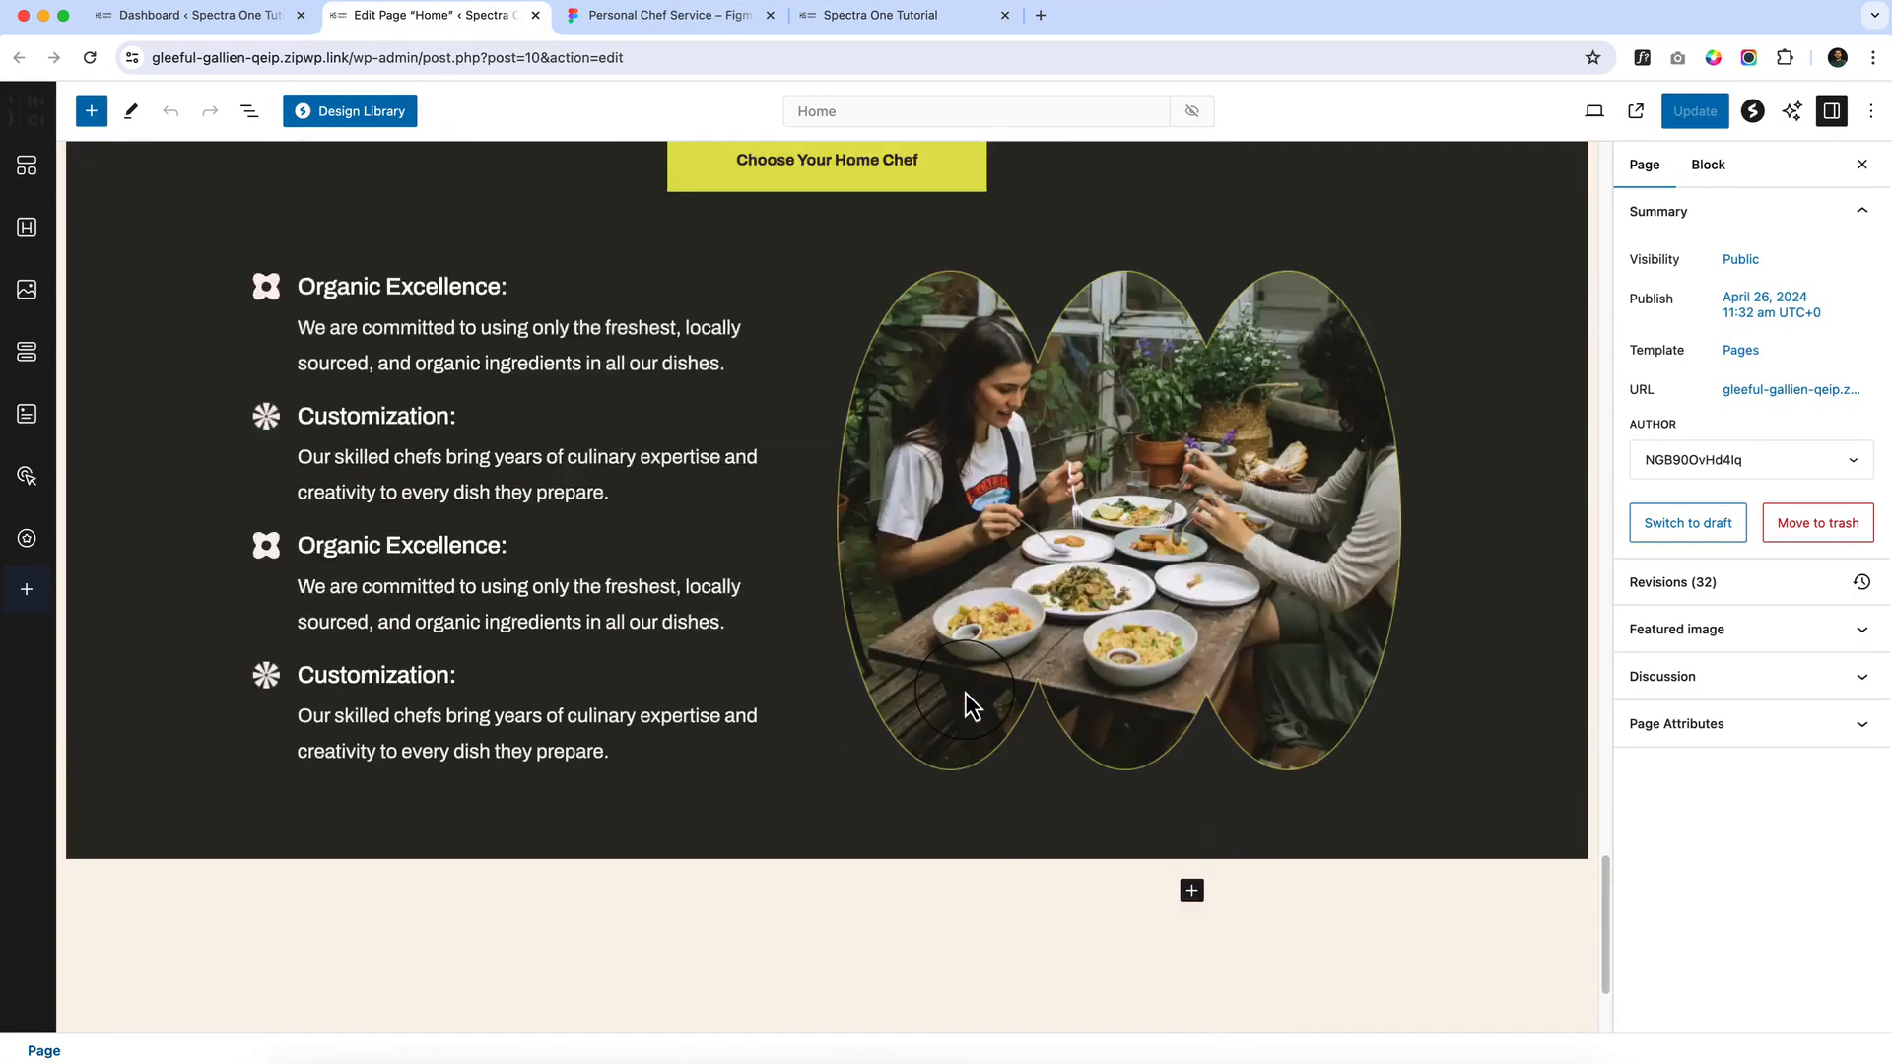
scroll(965, 694, "down", 3)
left_click(861, 595)
Switch to the Figma design and copy the testimonials heading text "Hear what our clients have to say"
left_click(680, 18)
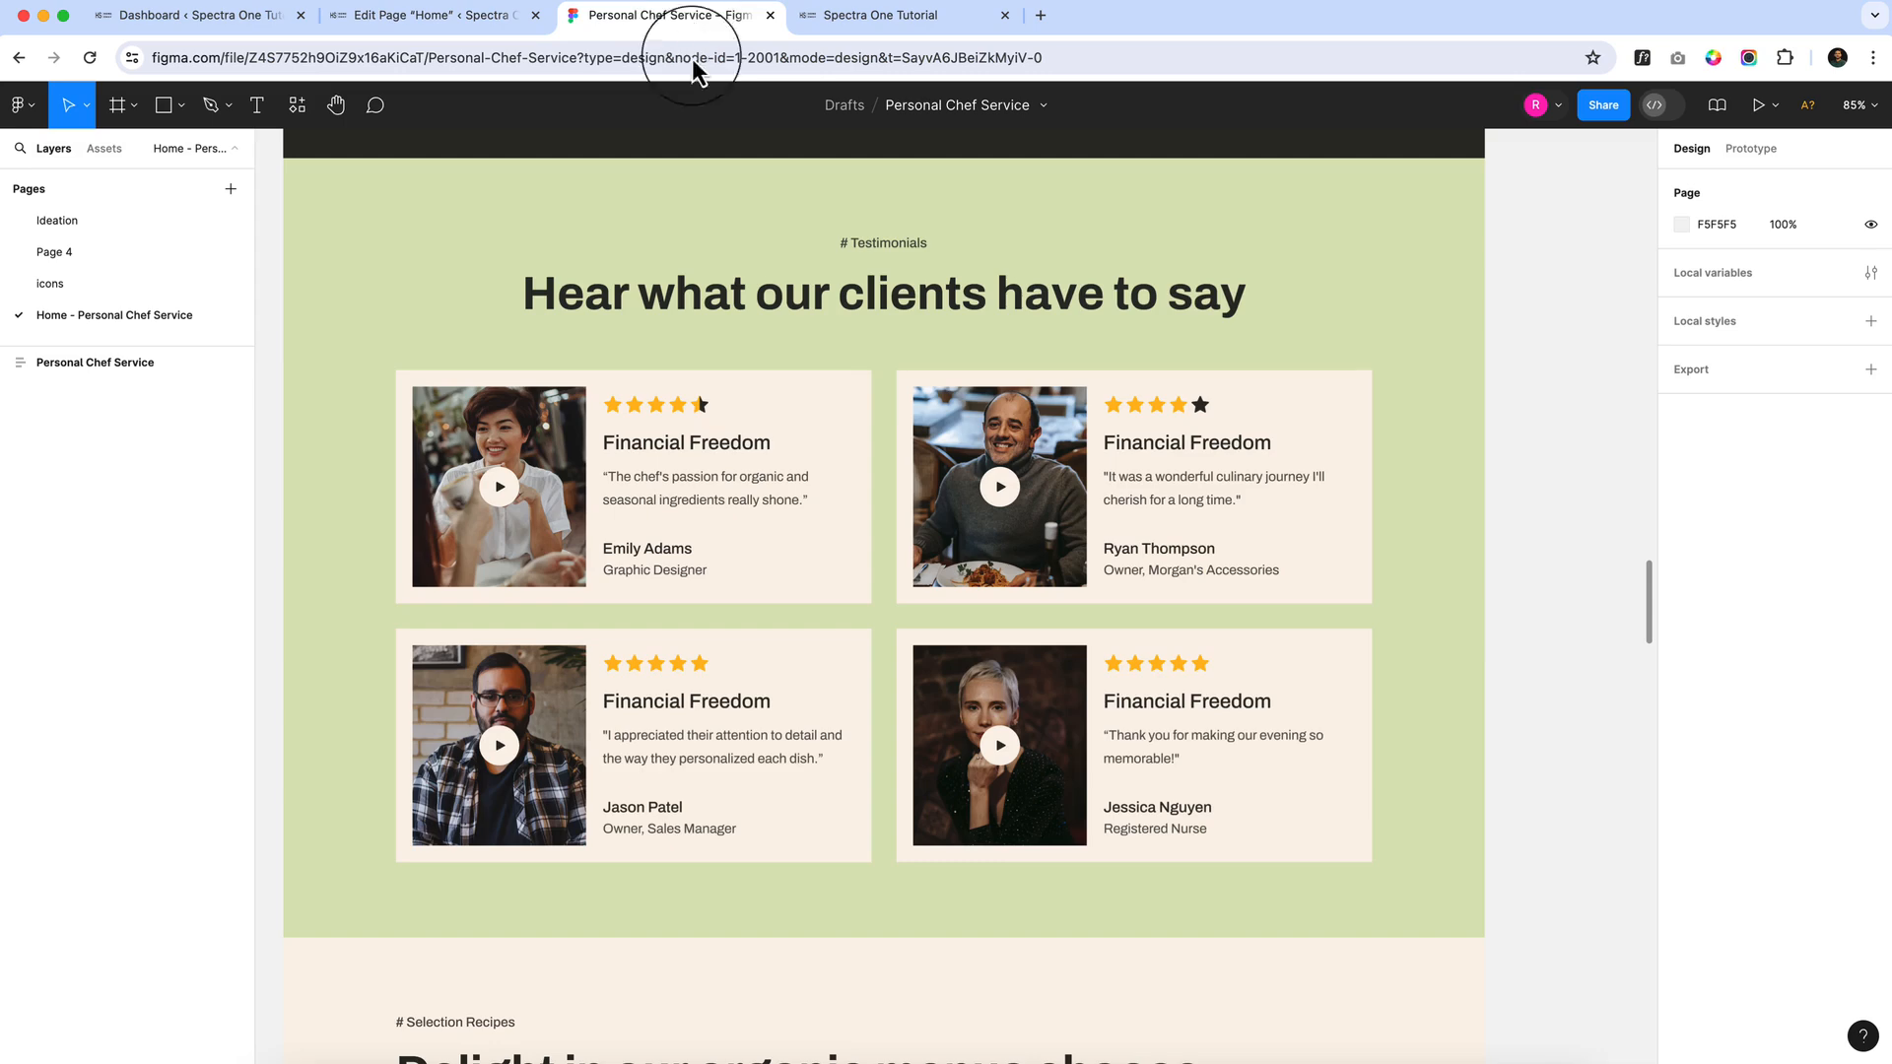
scroll(948, 394, "up", 2)
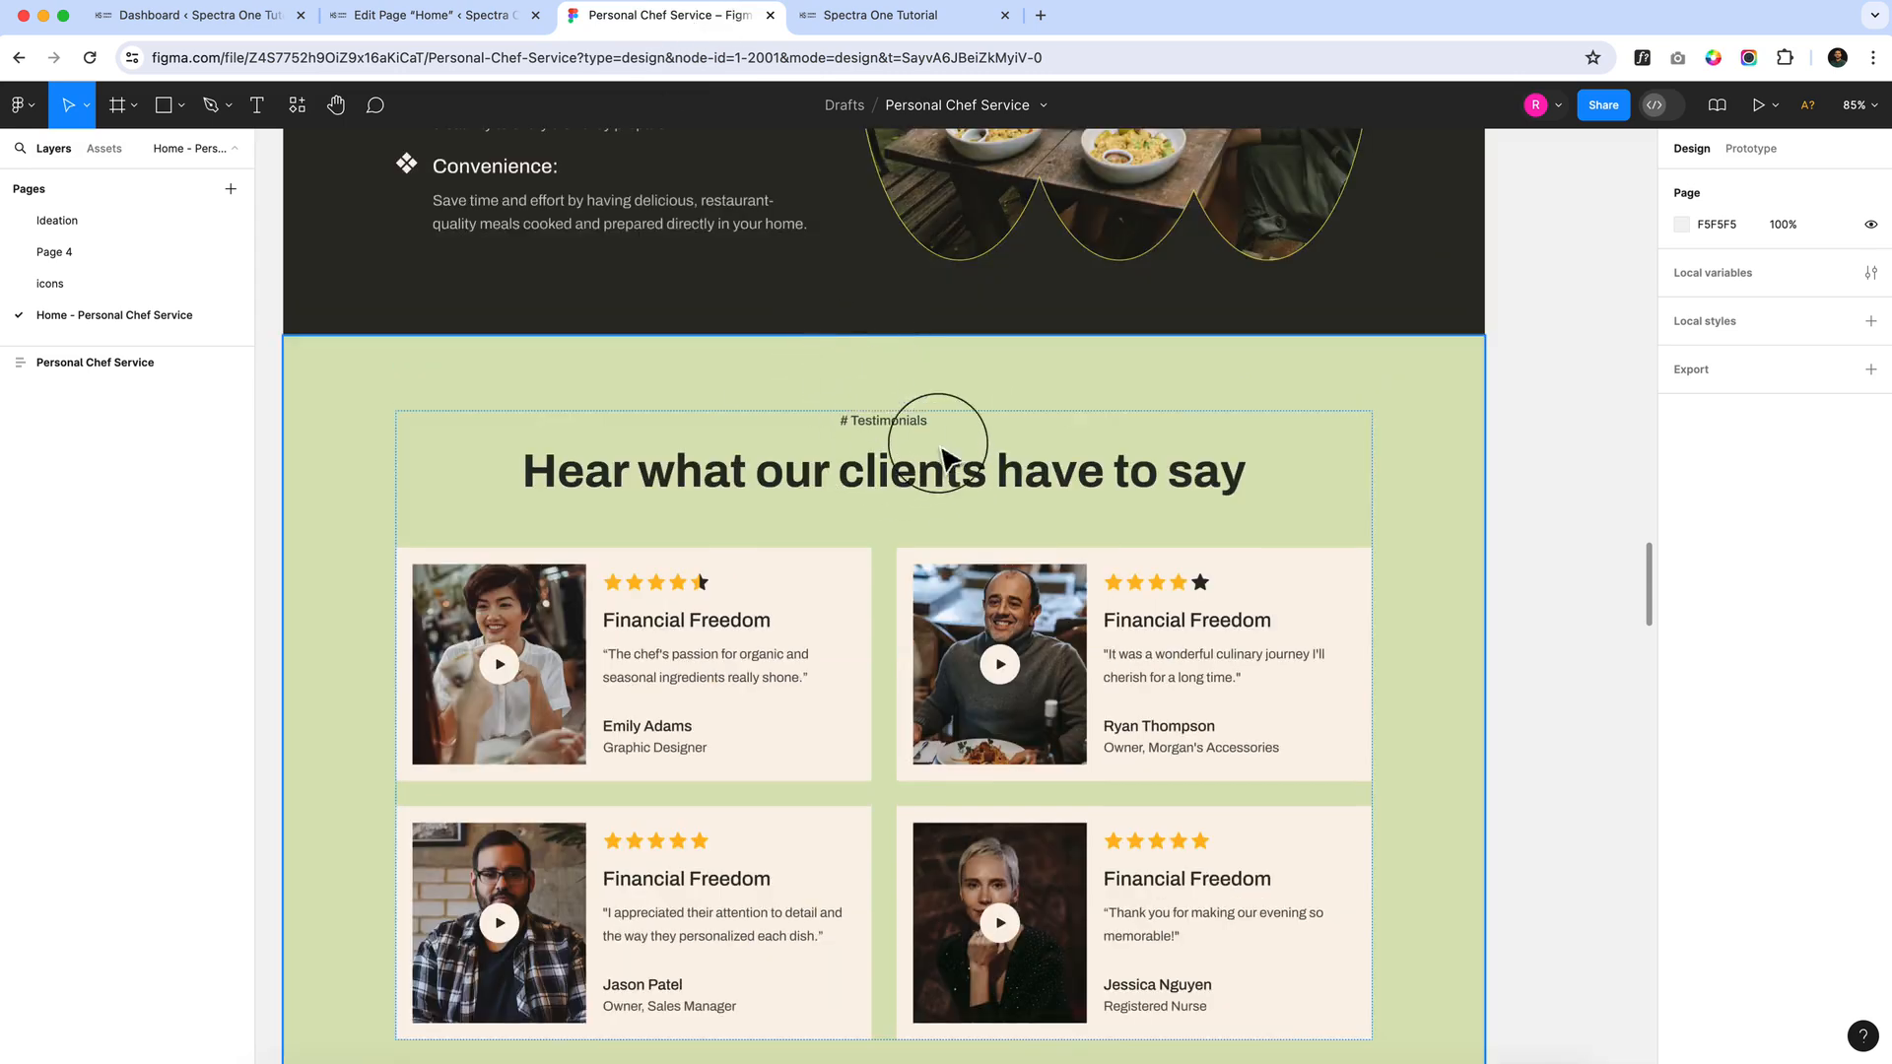
double_click(885, 479)
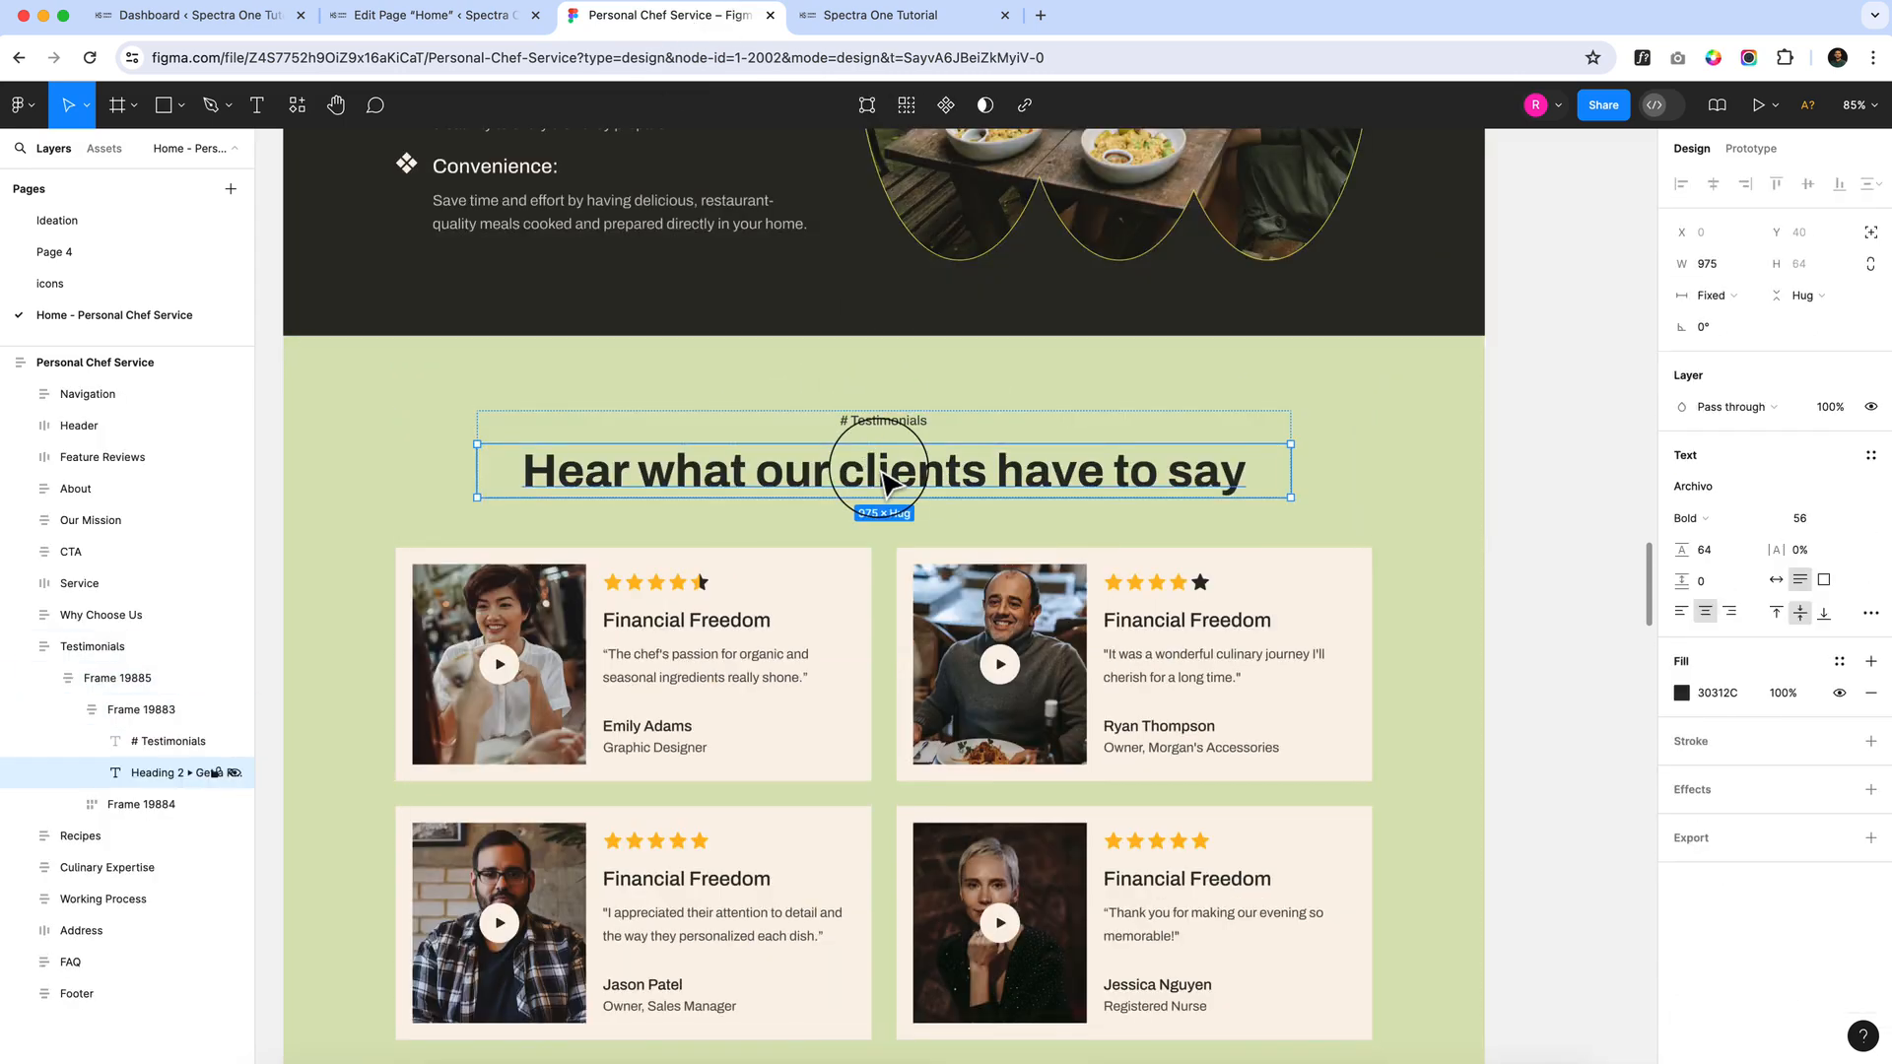
double_click(879, 471)
key("super+c")
left_click(856, 418)
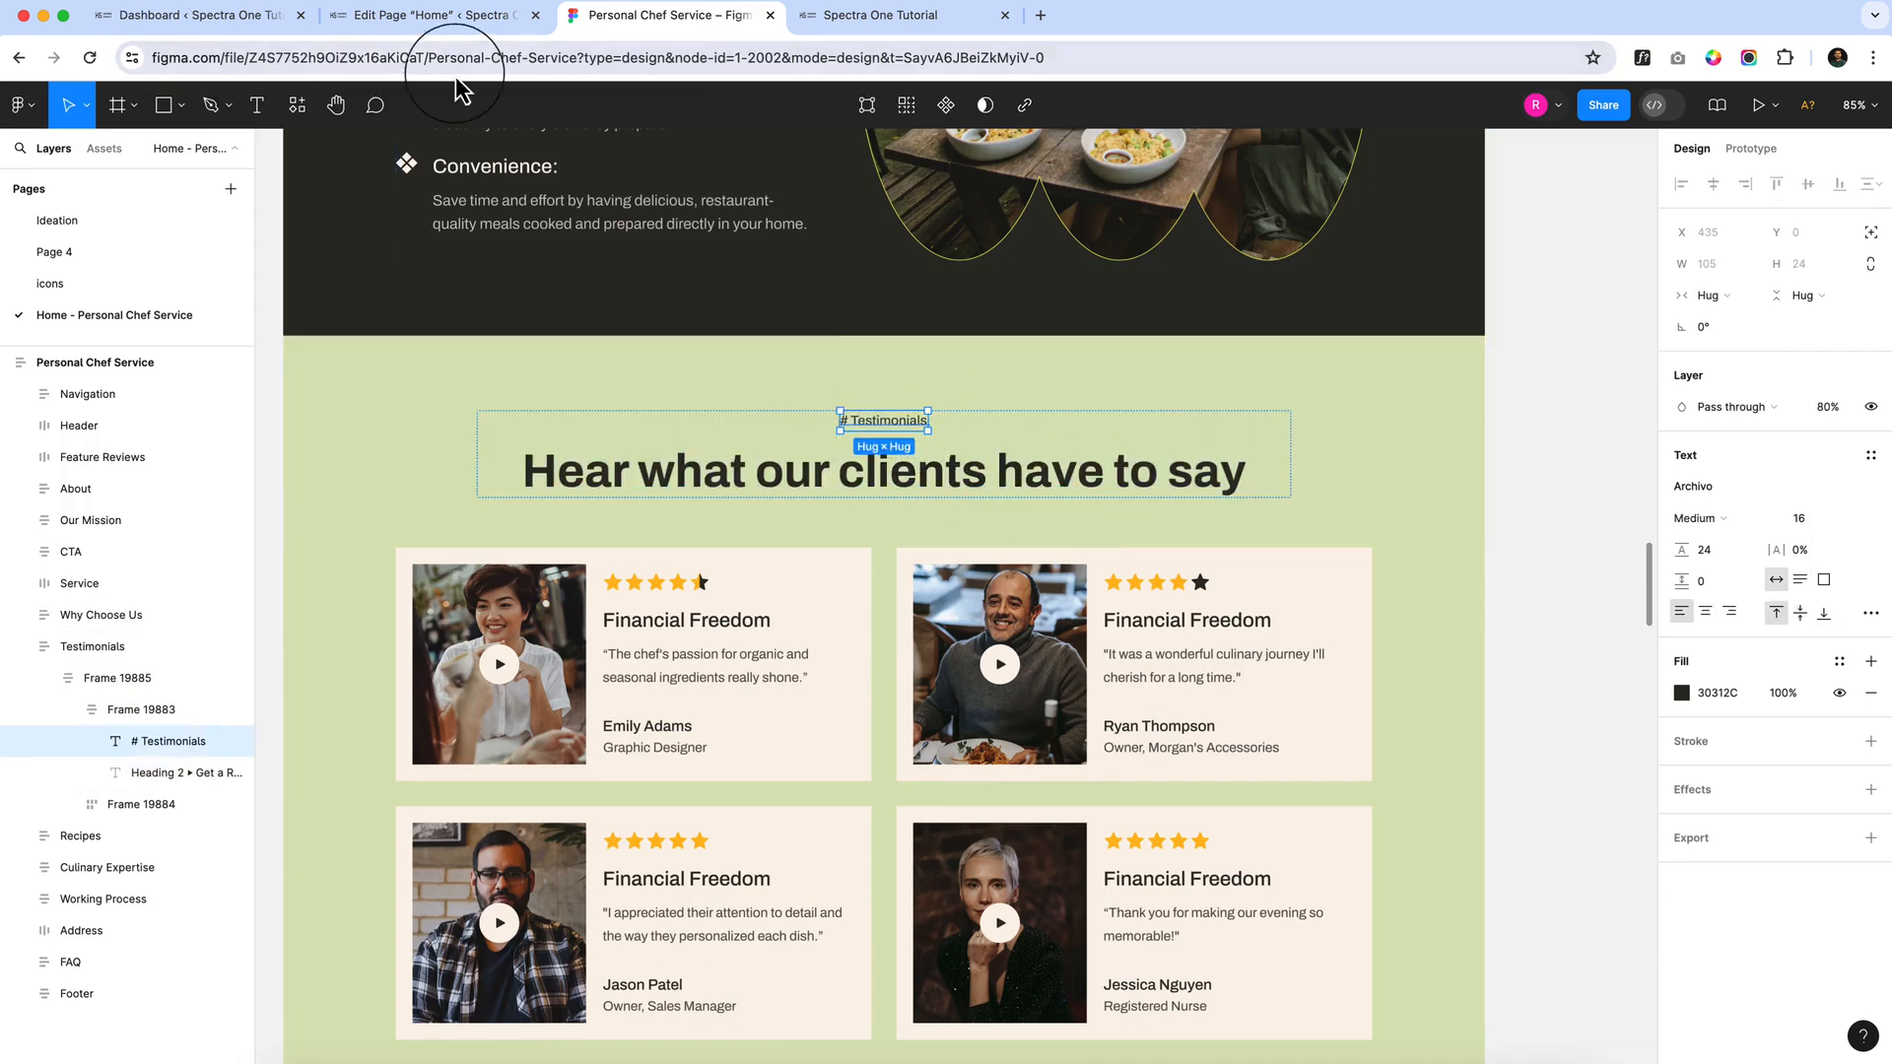
Back in the Home page editor, insert a single-column Container in the empty block and nest another Container inside it
left_click(451, 15)
type("/conta")
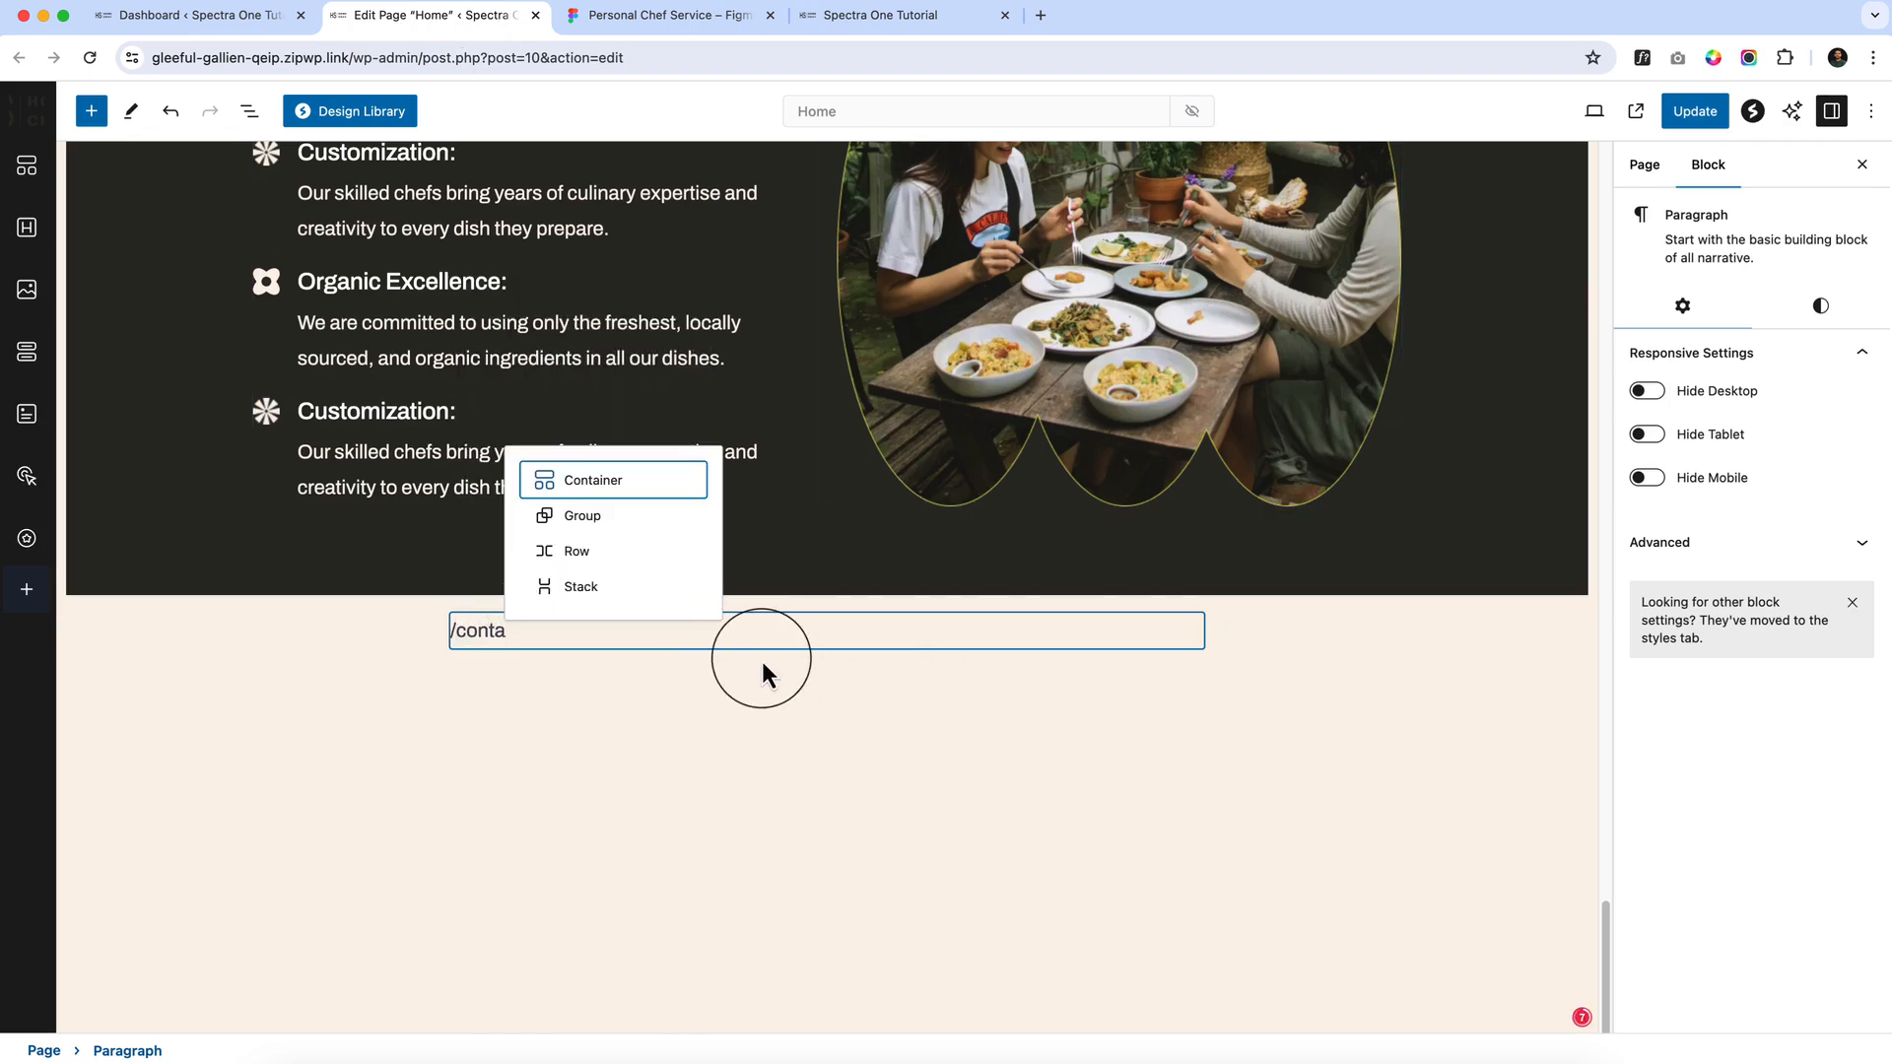
key("Return")
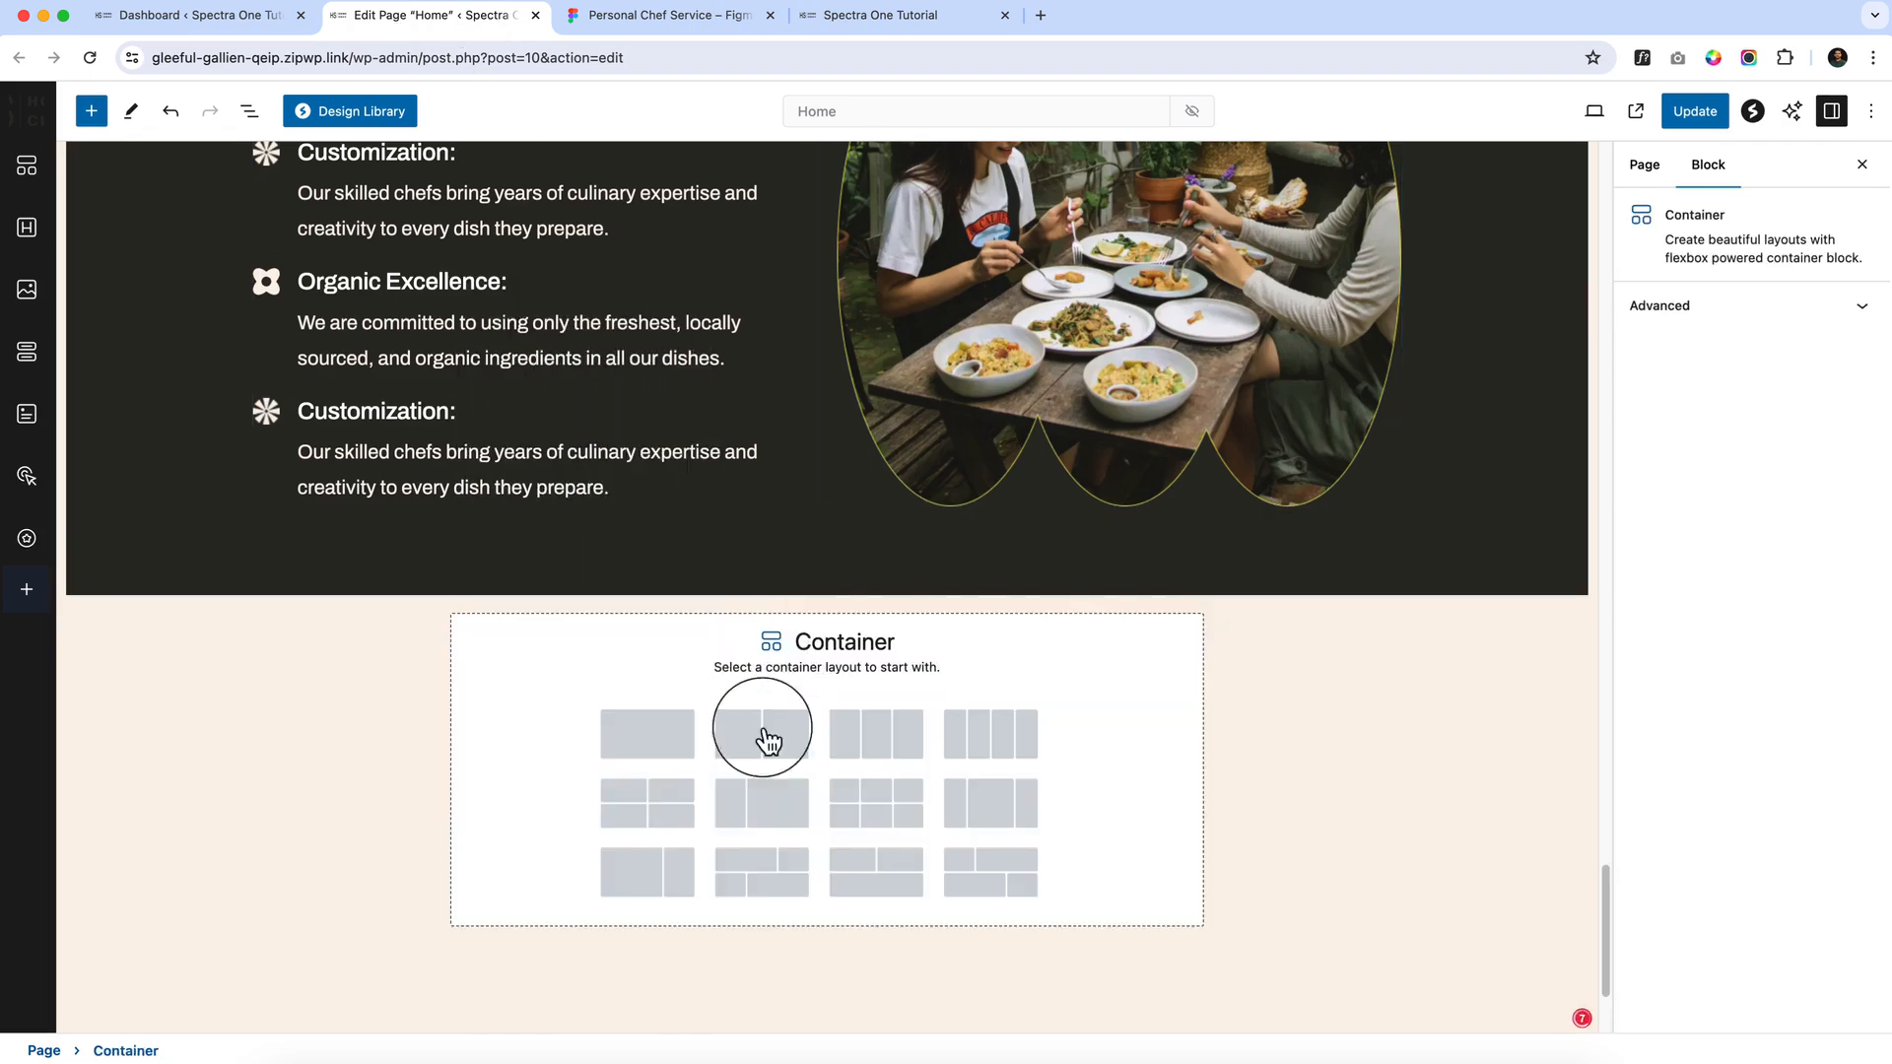
left_click(652, 734)
left_click(825, 652)
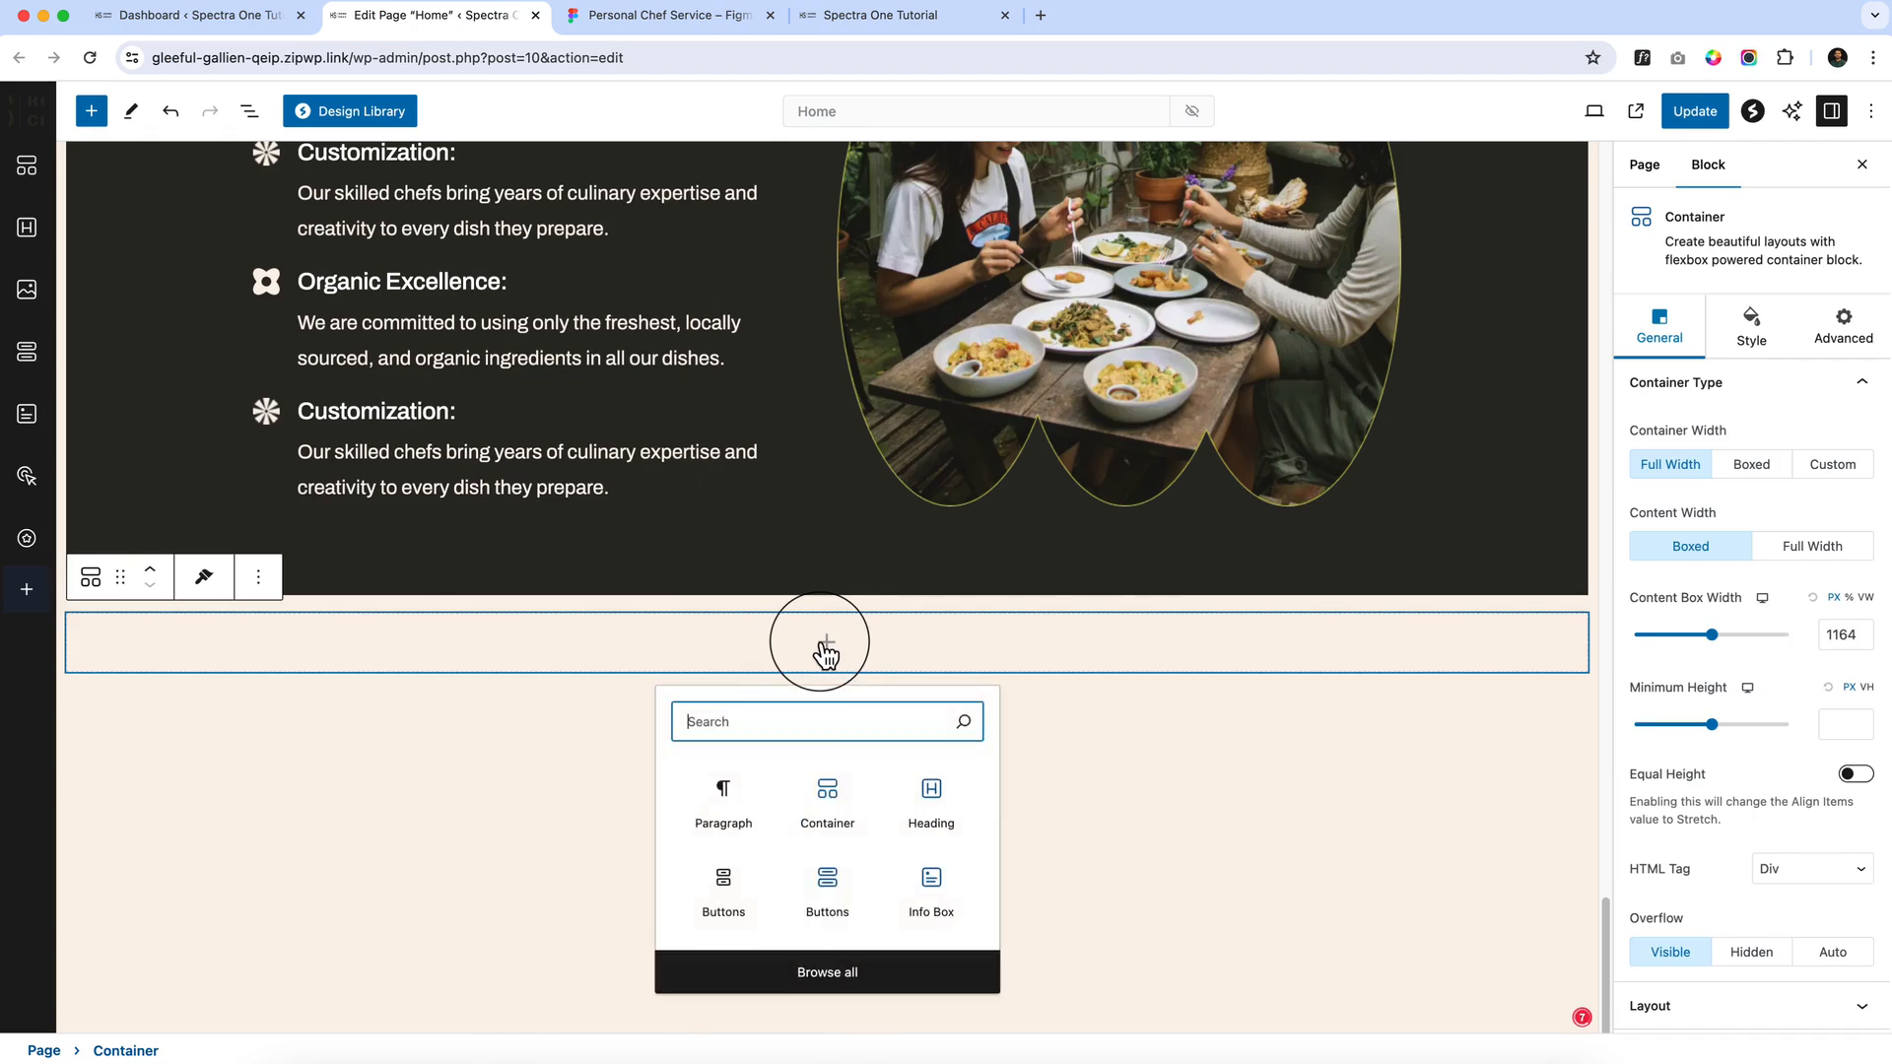
left_click(824, 811)
Add a Heading block to the inner container and replace its placeholder with the copied text "Hear what our clients have to say"
left_click(818, 675)
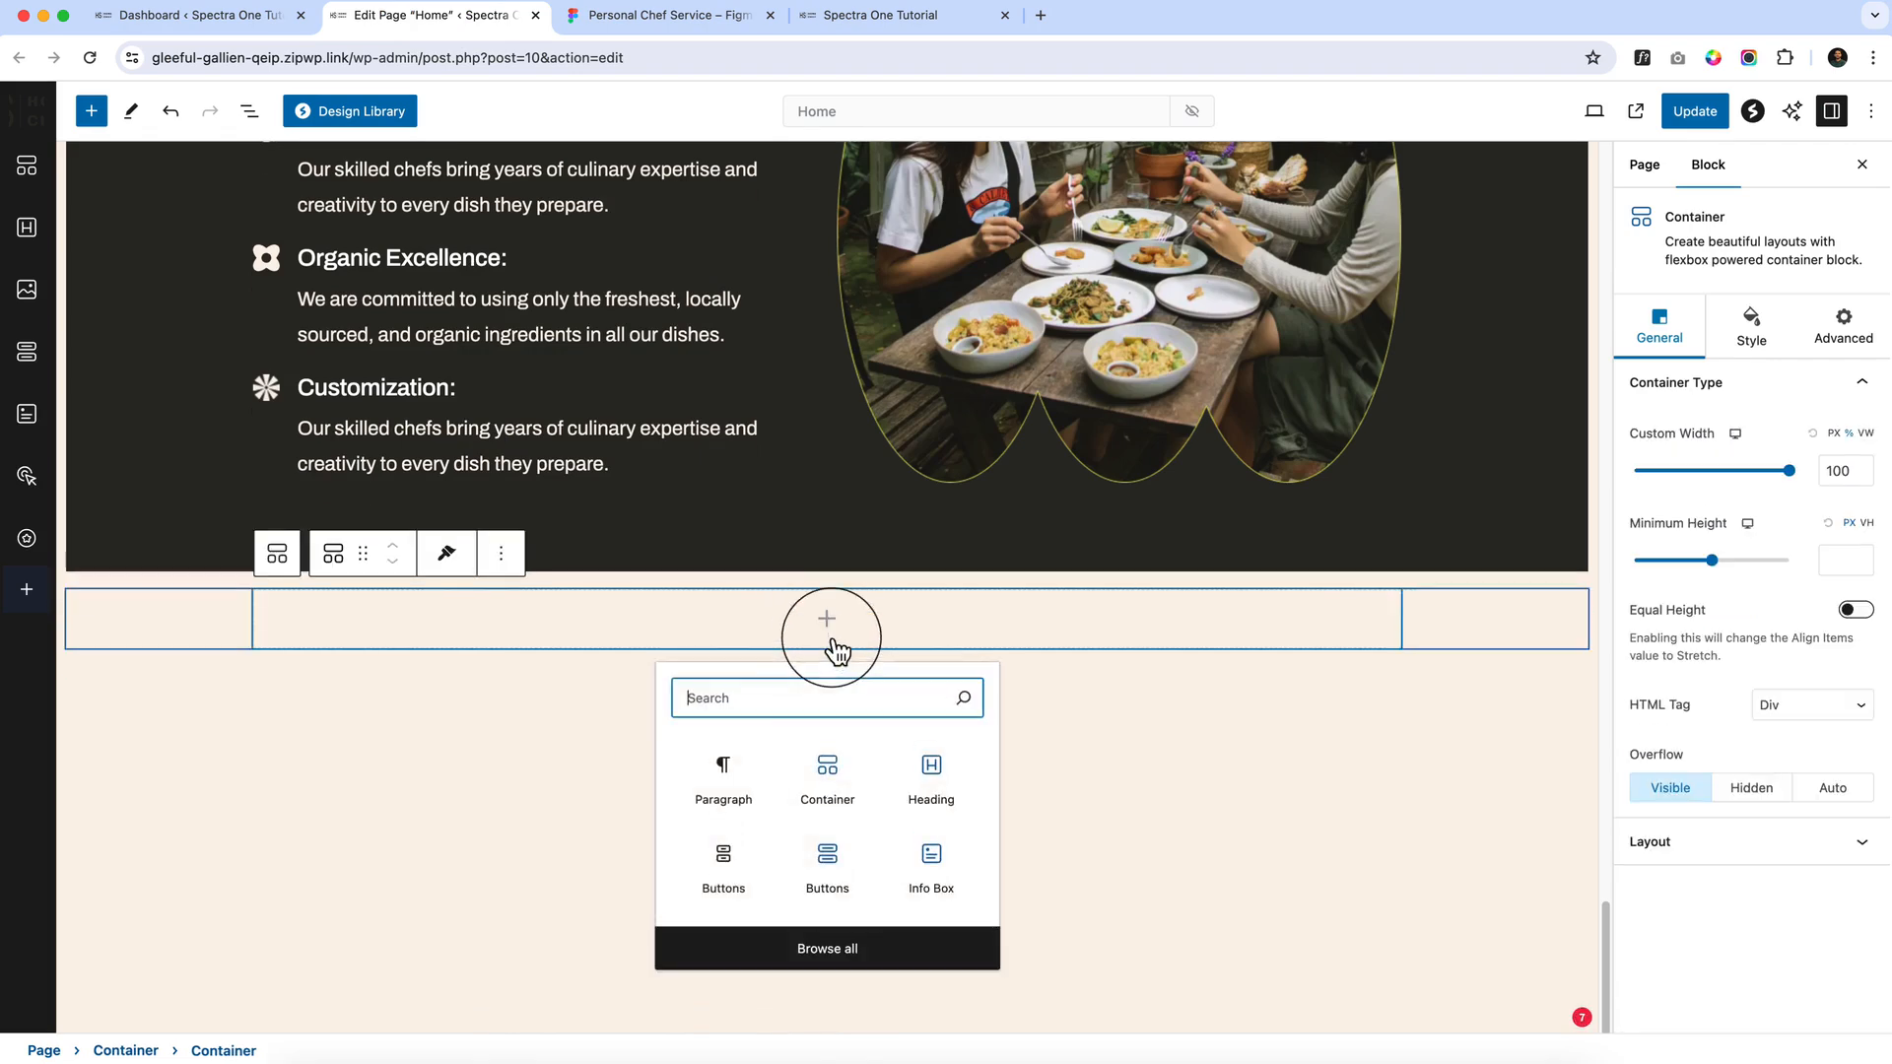
left_click(909, 770)
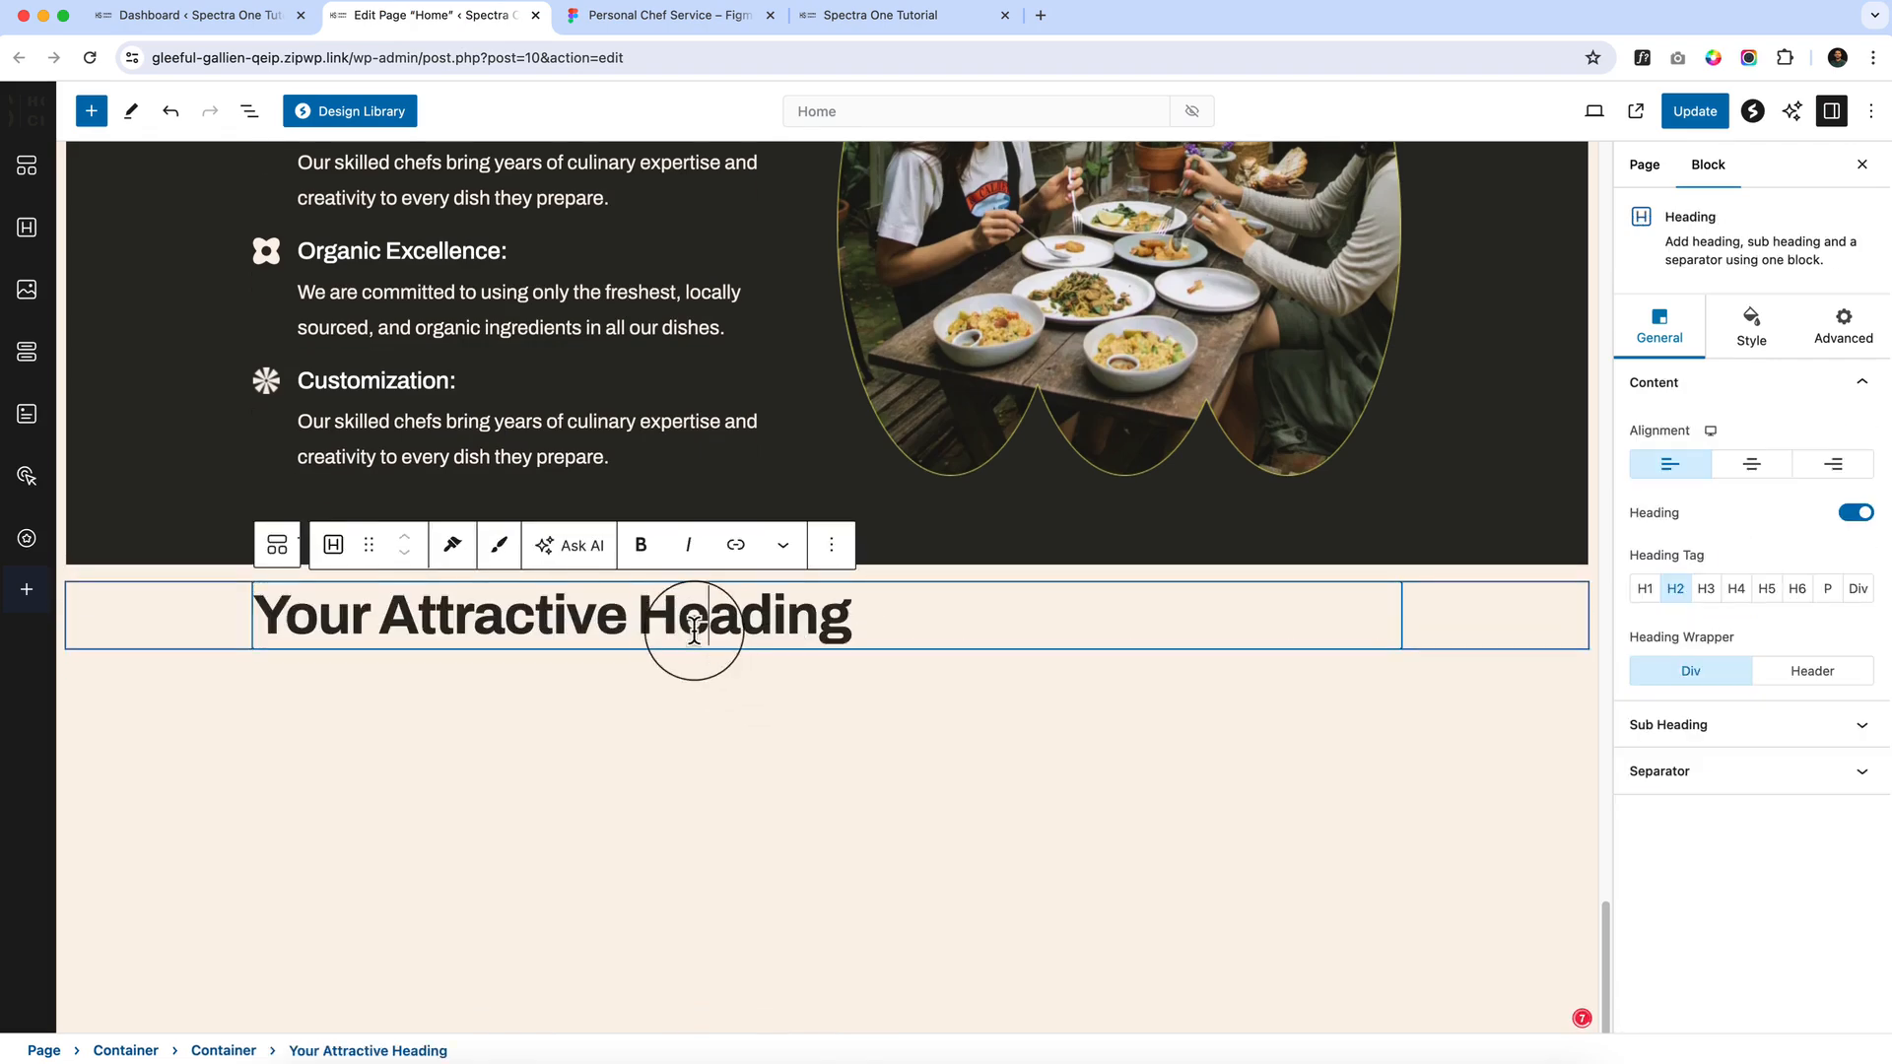
triple_click(689, 626)
key("super+v")
Enable the heading block's sub heading and set its position to Above Heading
left_click(1711, 725)
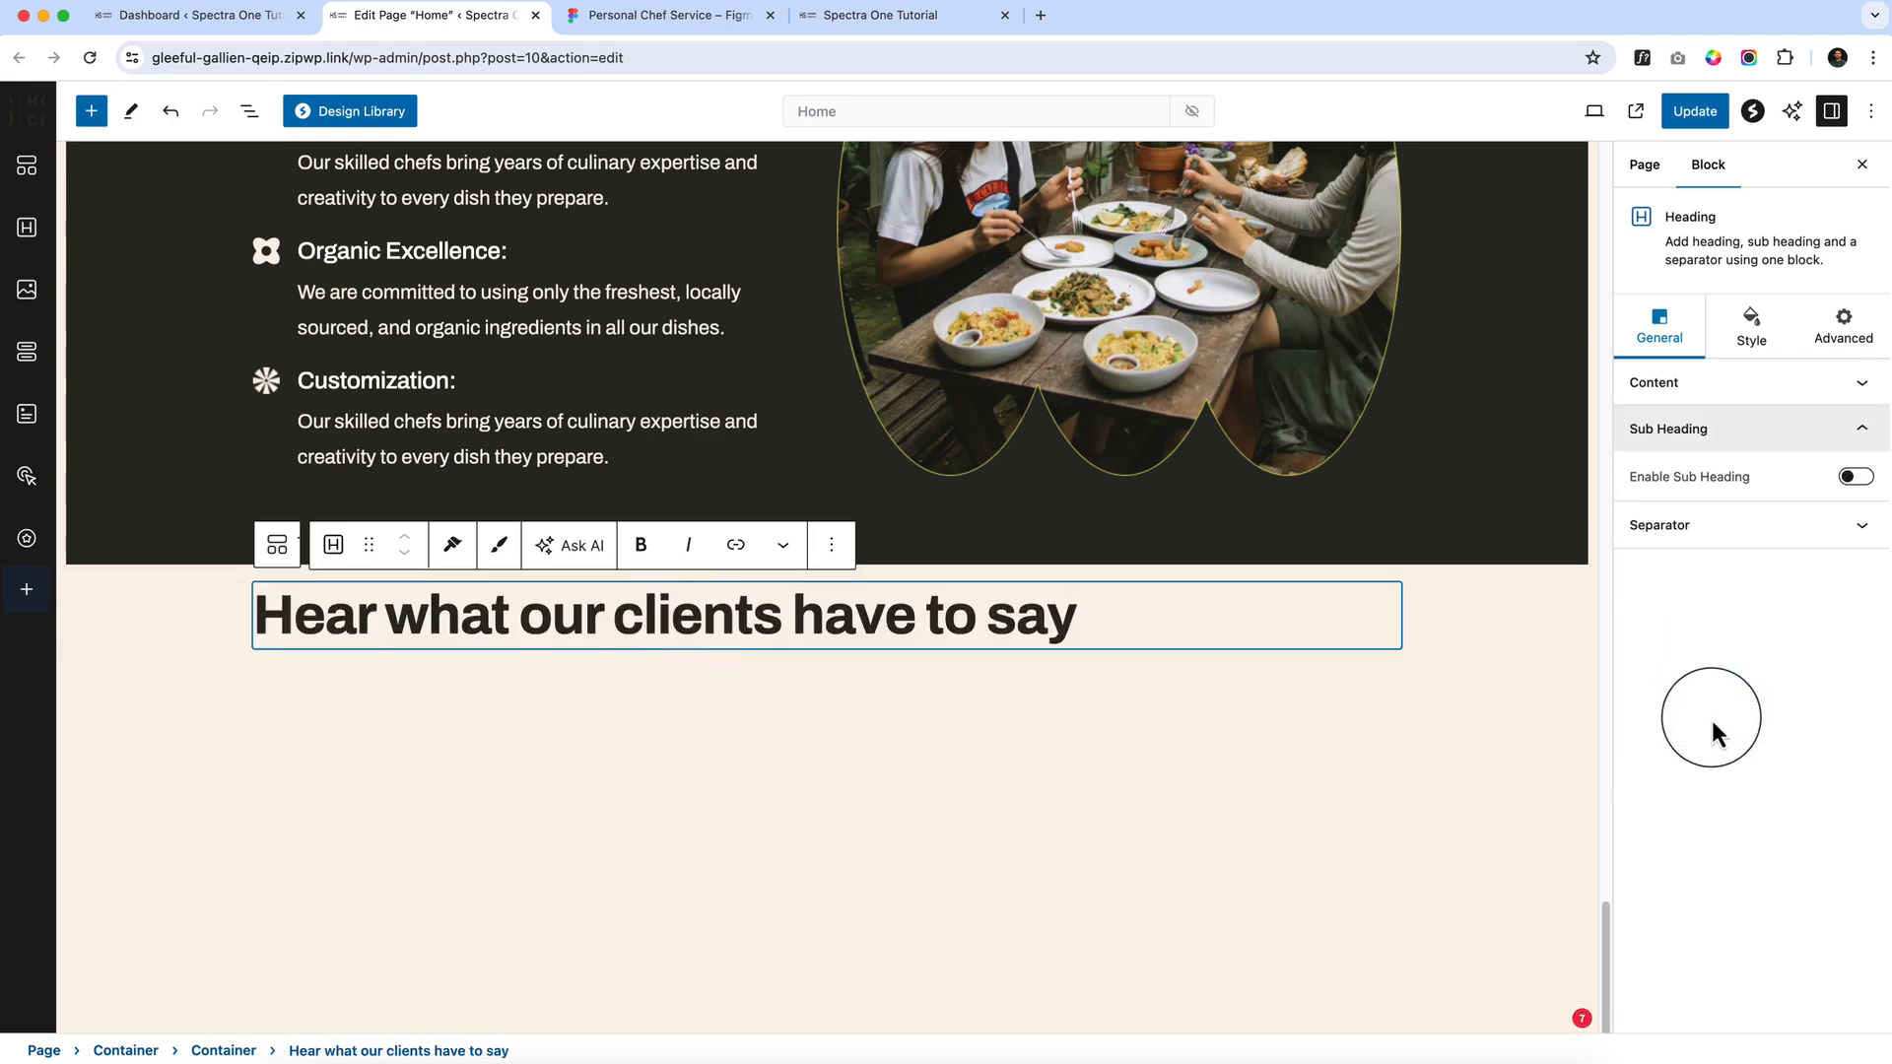
left_click(1835, 481)
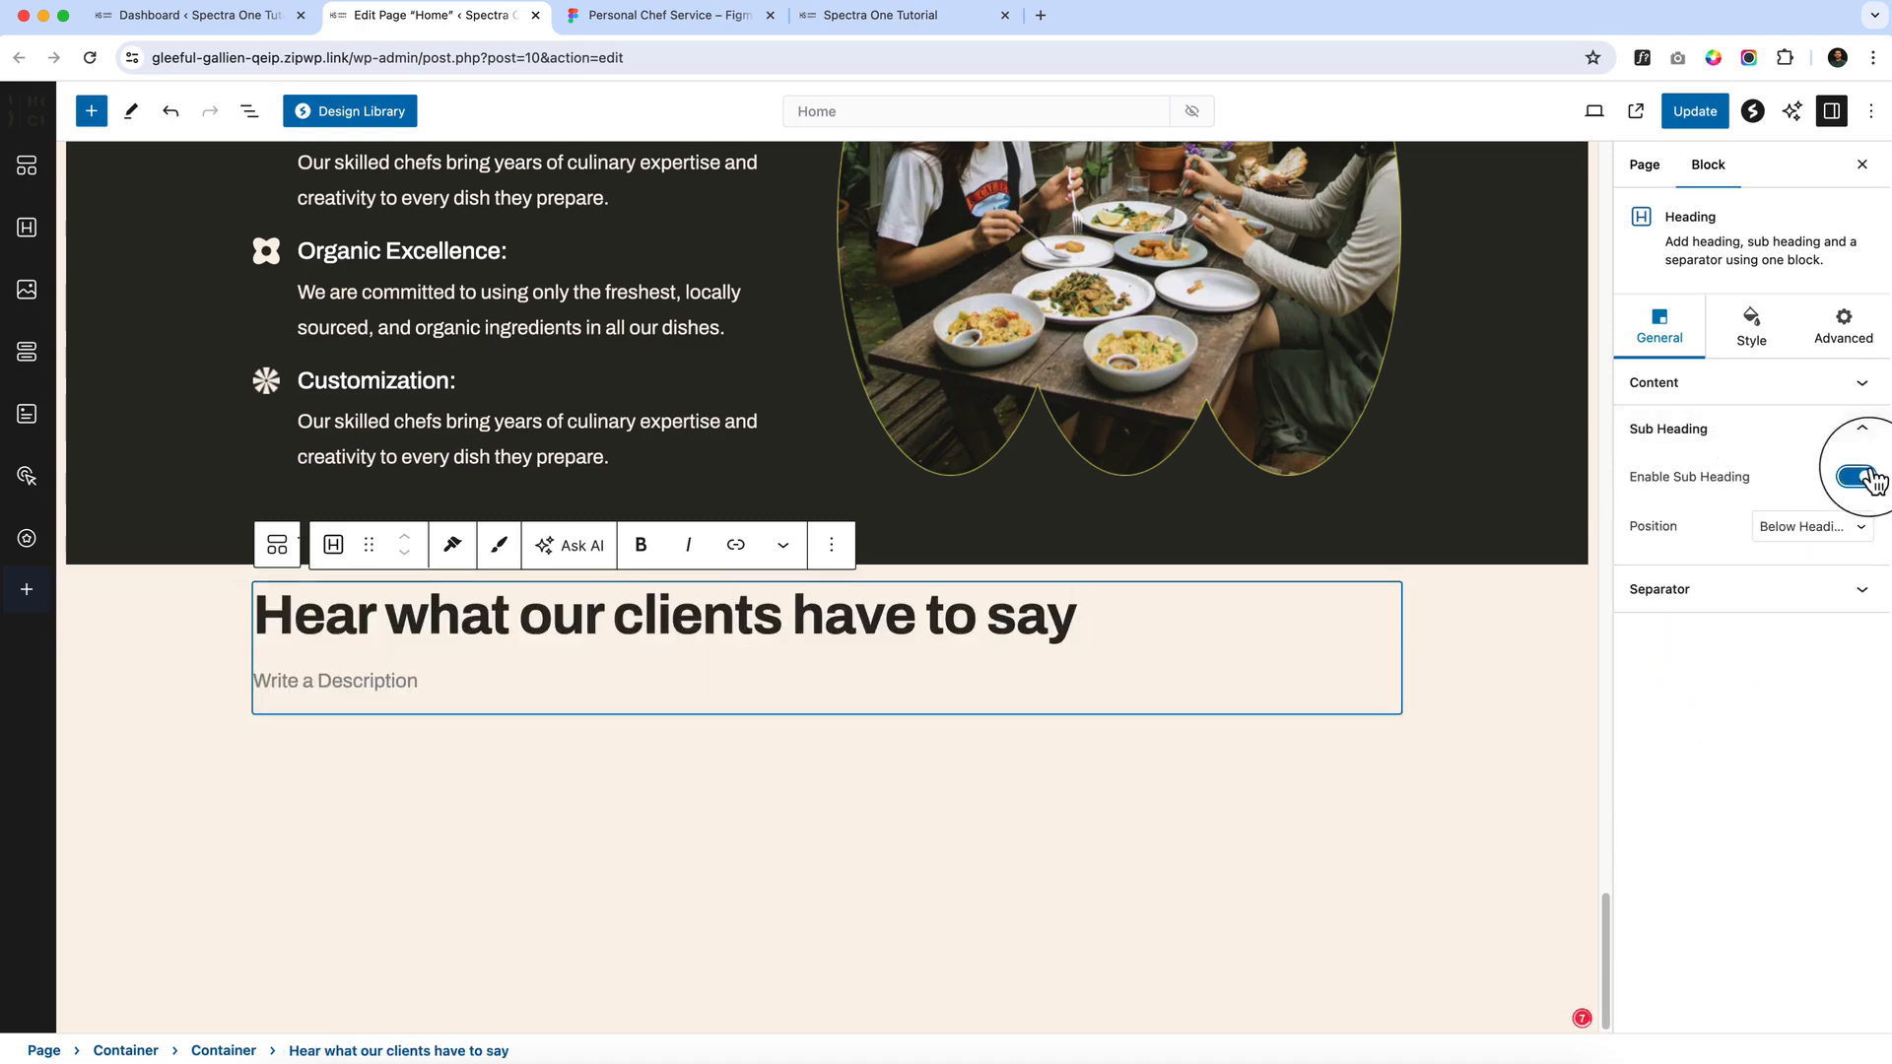
left_click(1818, 530)
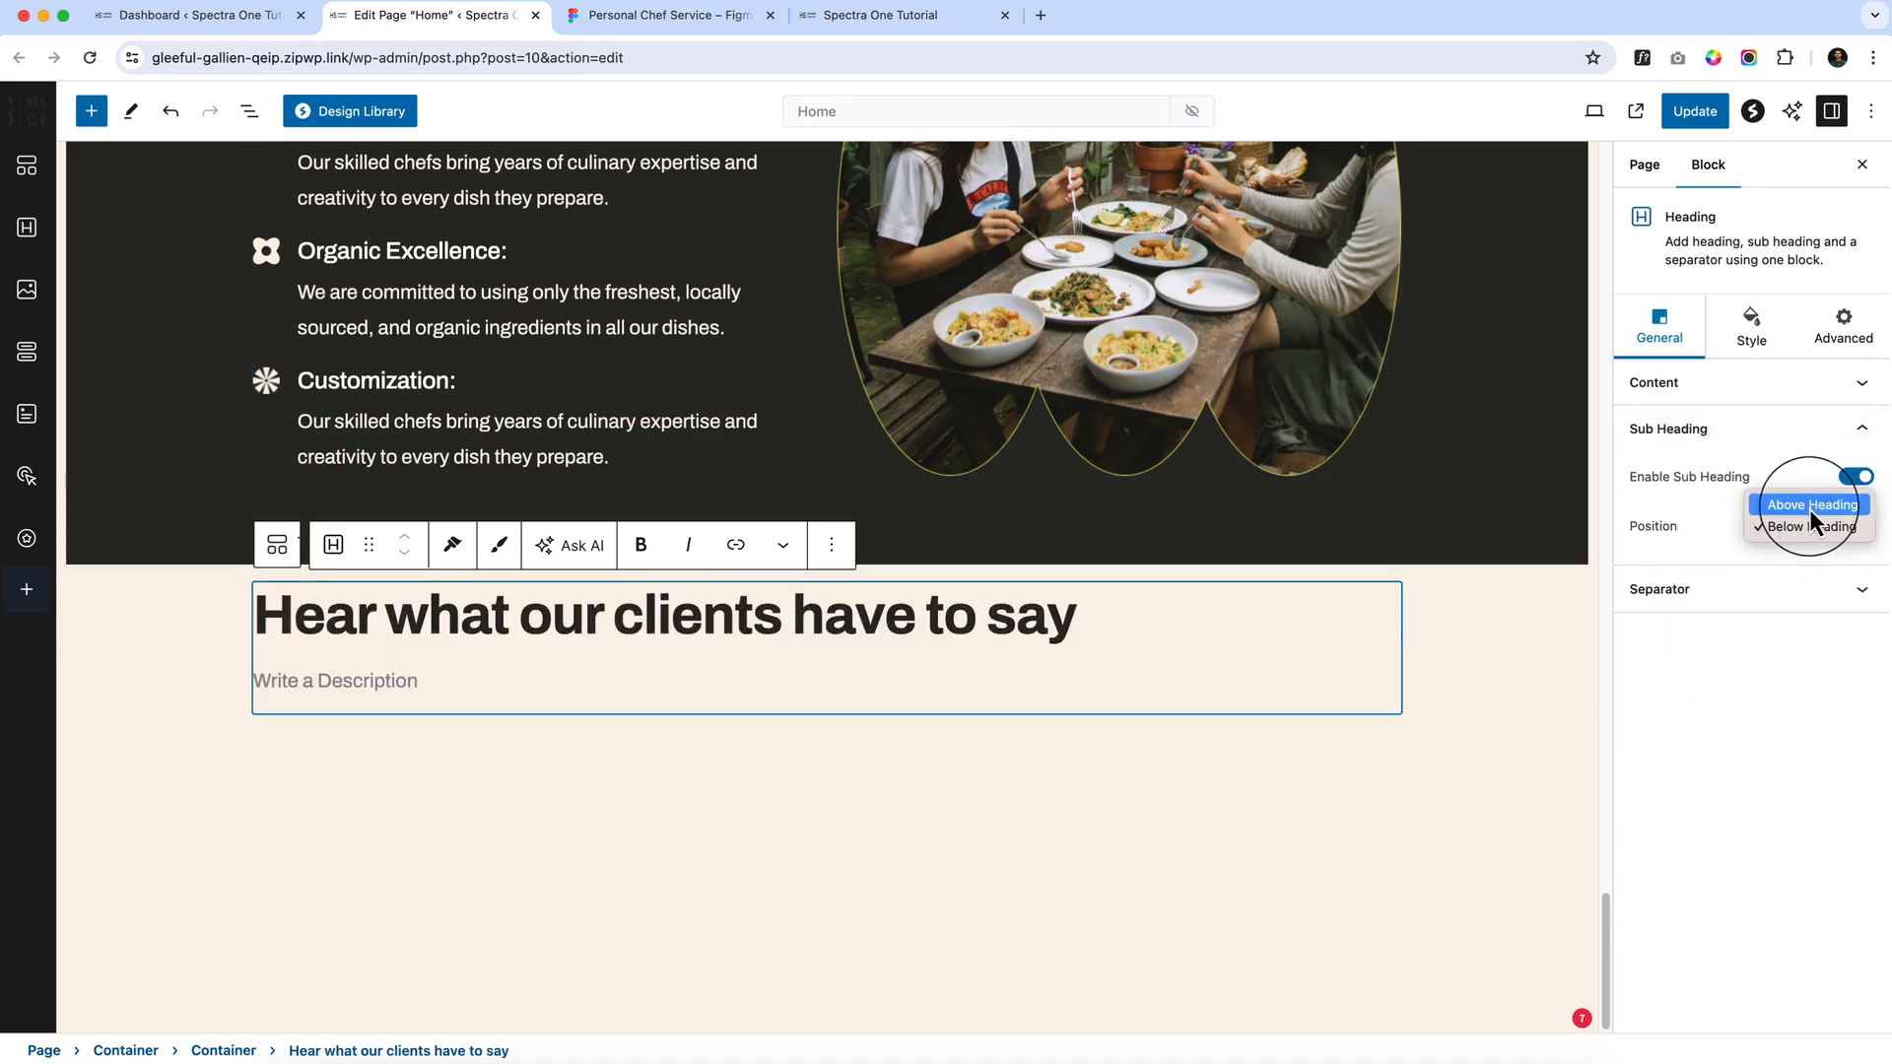
left_click(1808, 506)
Copy the "# Testimonials" text from the Figma design and paste it as the heading block's sub heading in the Home page editor
left_click(715, 21)
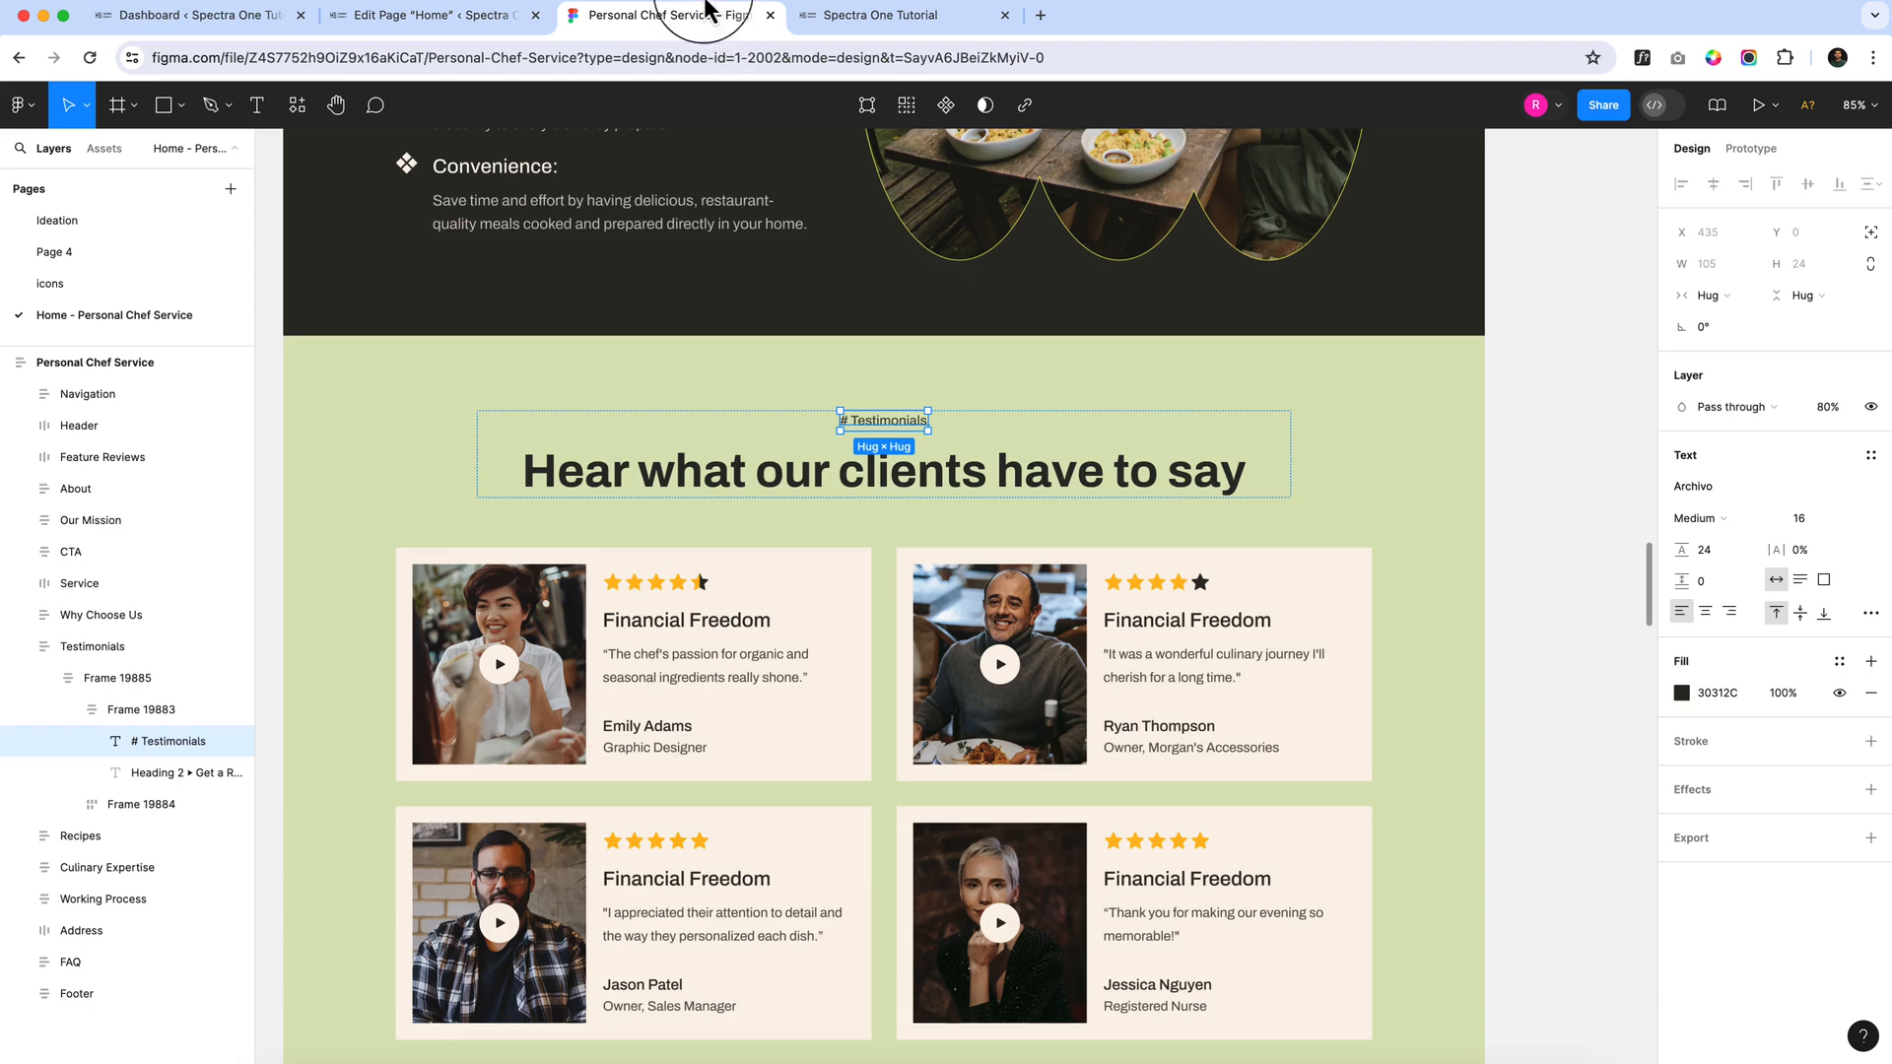
double_click(906, 429)
key("super+c")
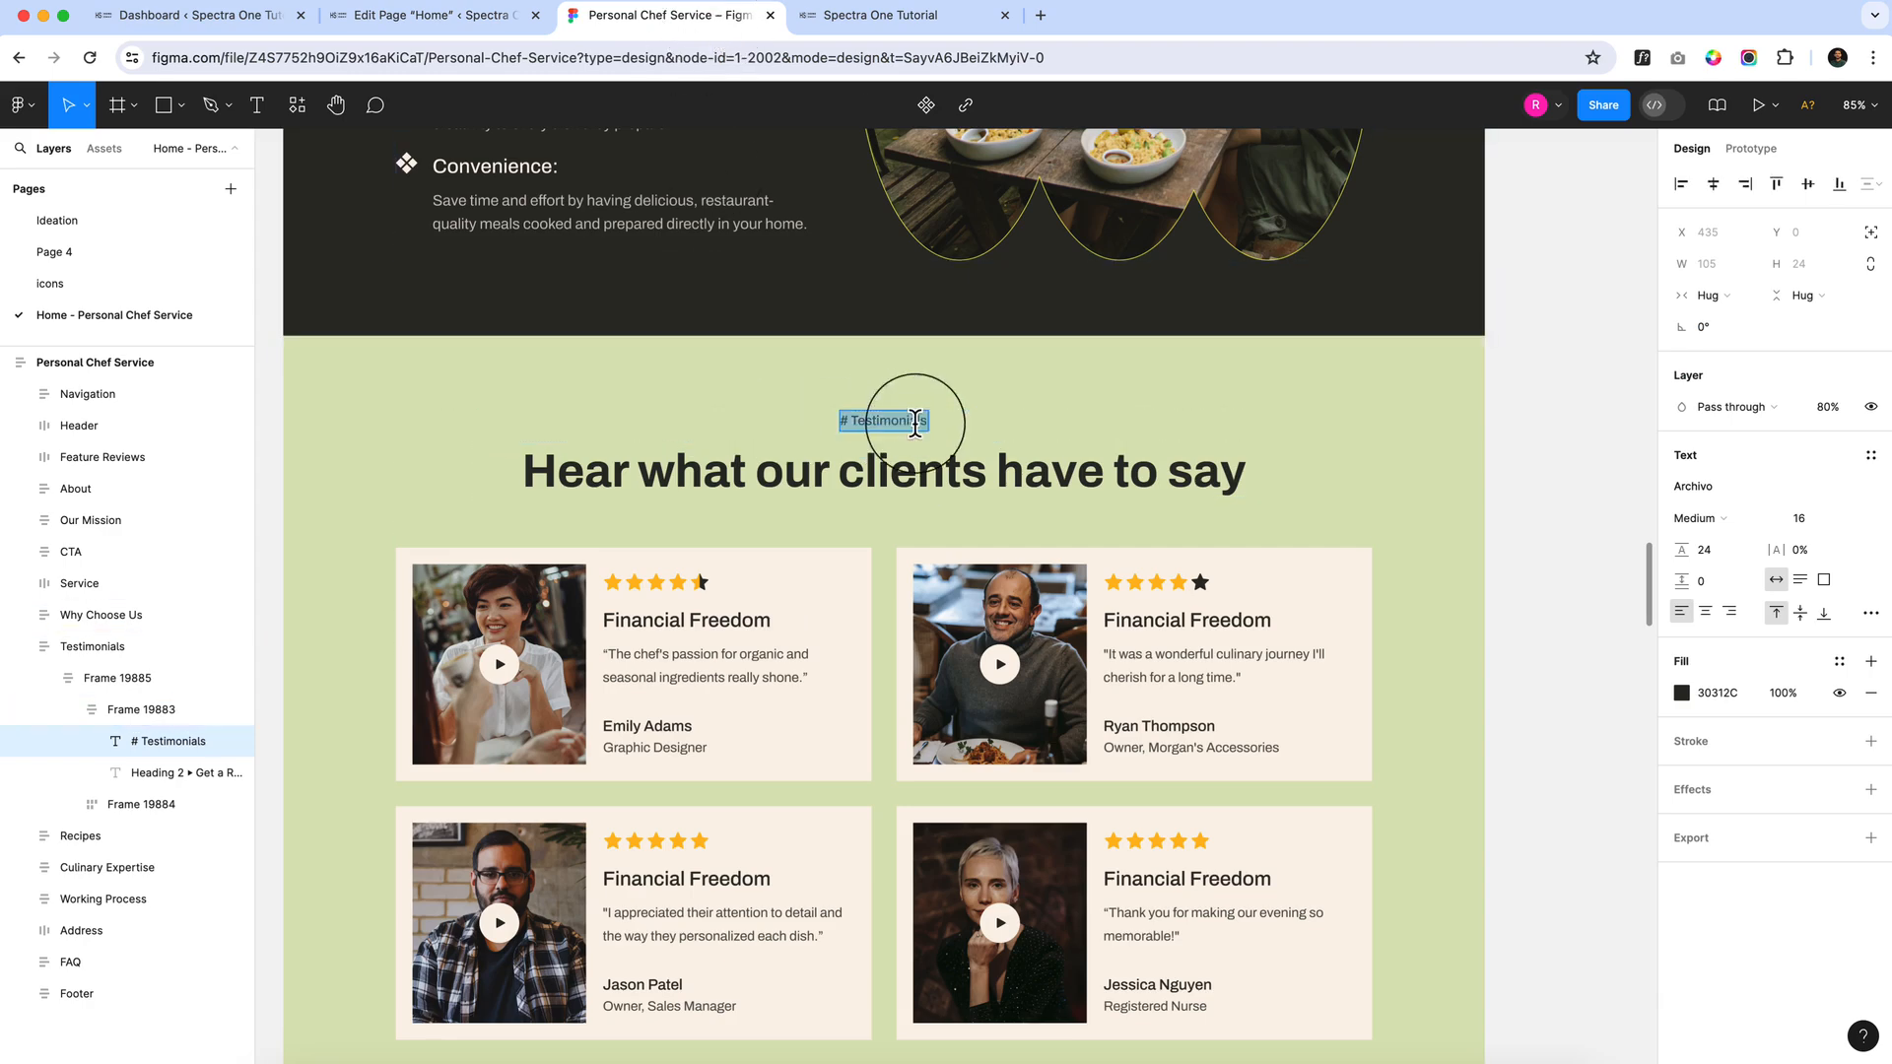
left_click(465, 15)
left_click(371, 598)
key("super+v")
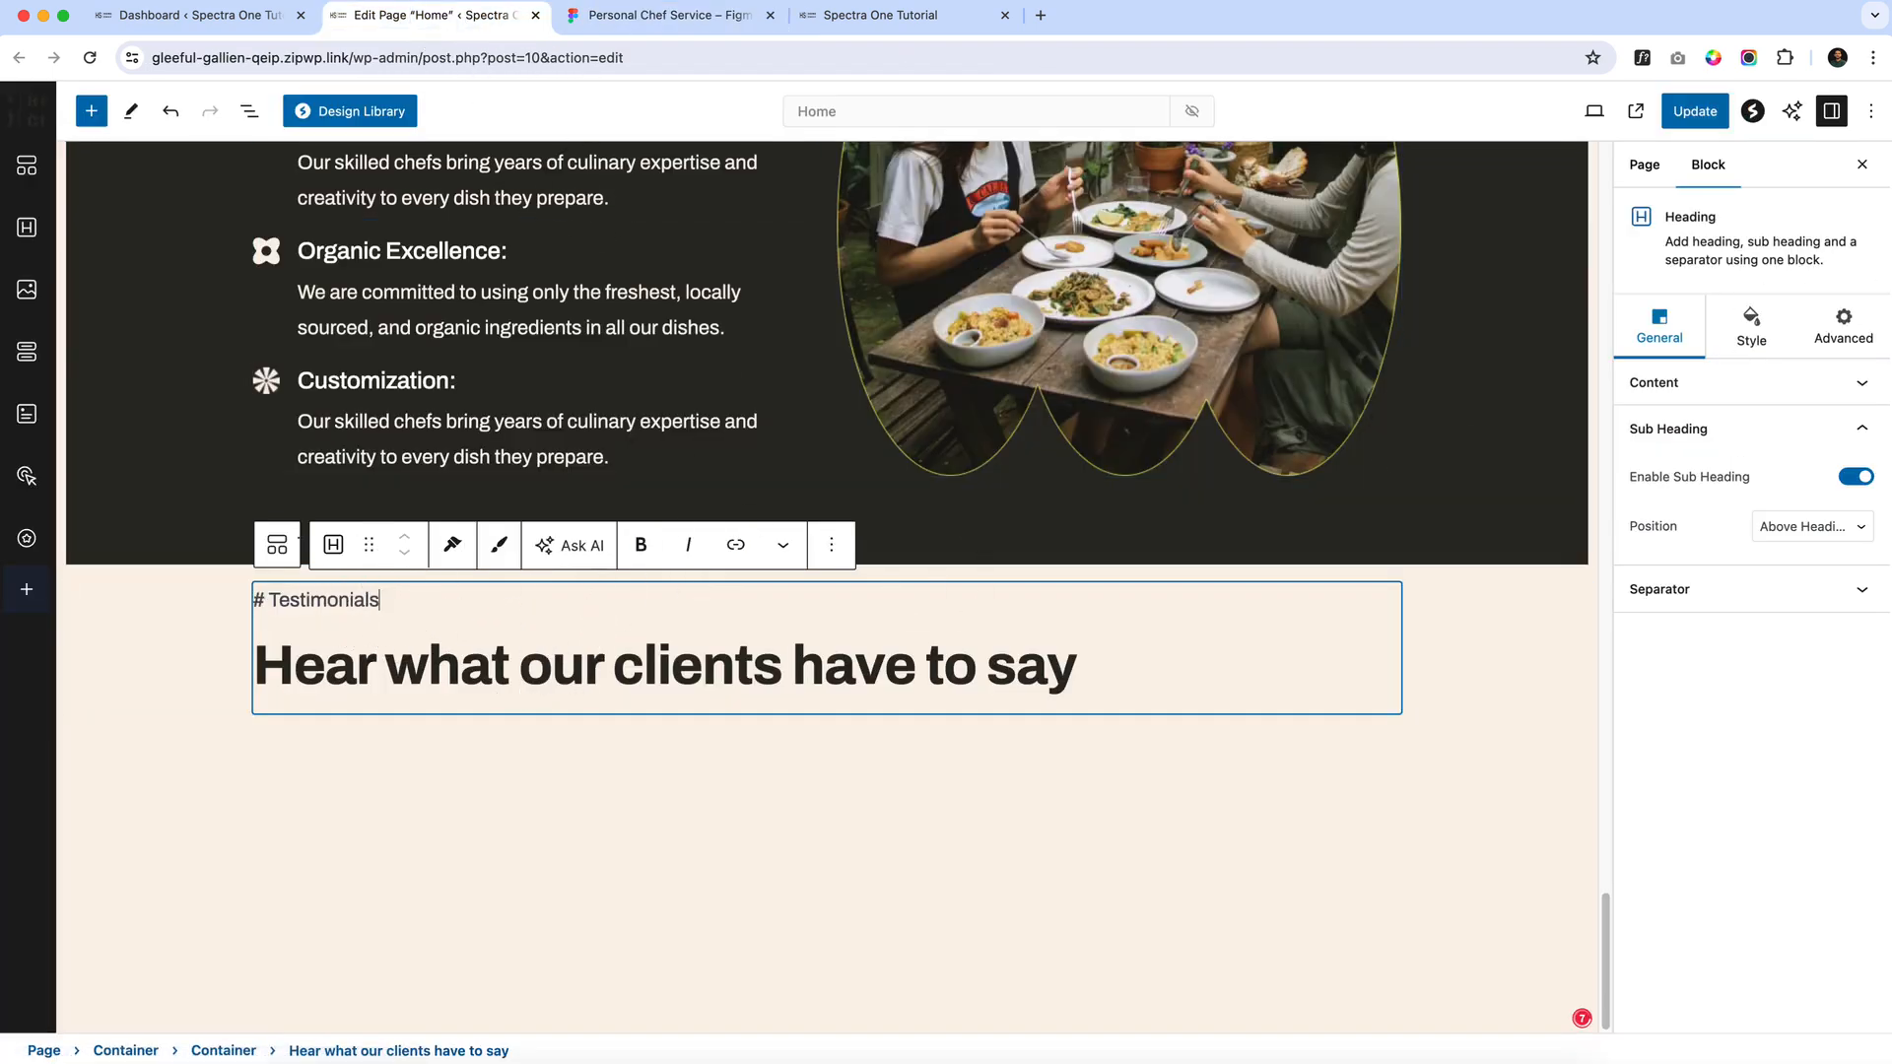
Center-align the heading block's content
left_click(1751, 330)
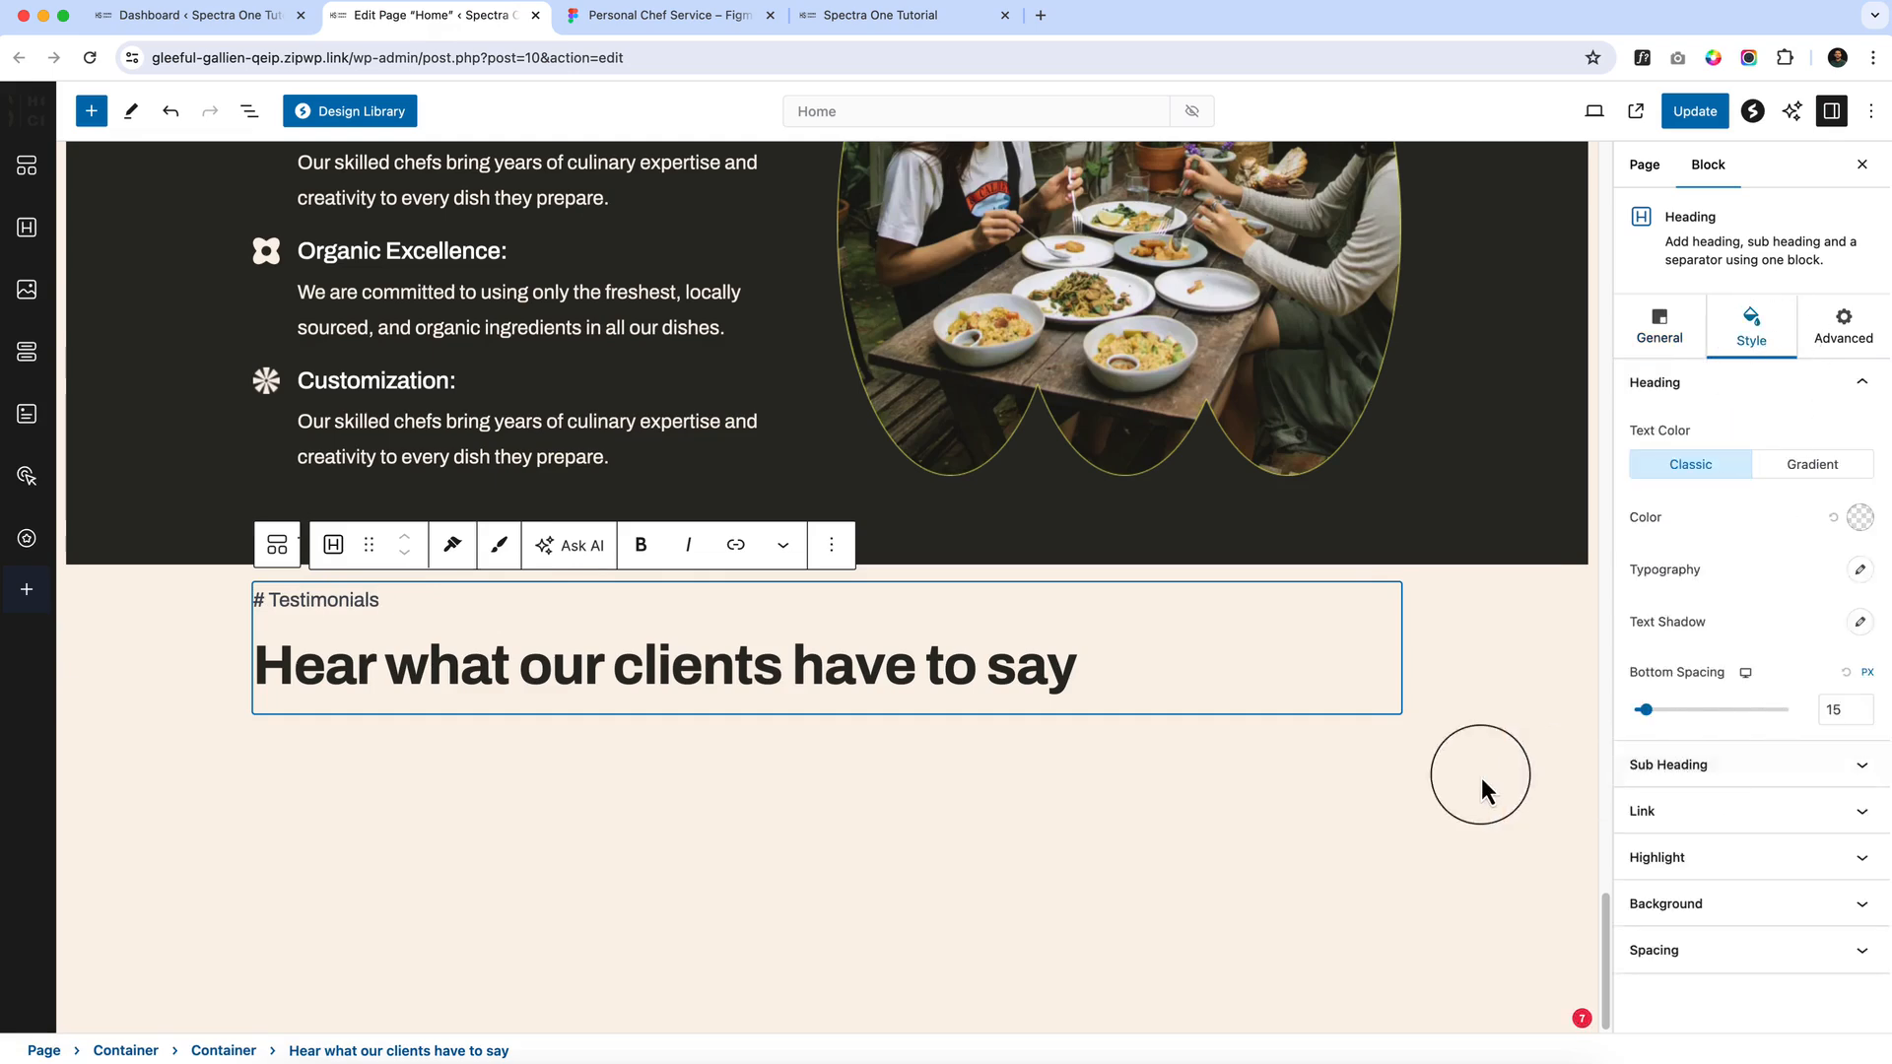
left_click(1659, 330)
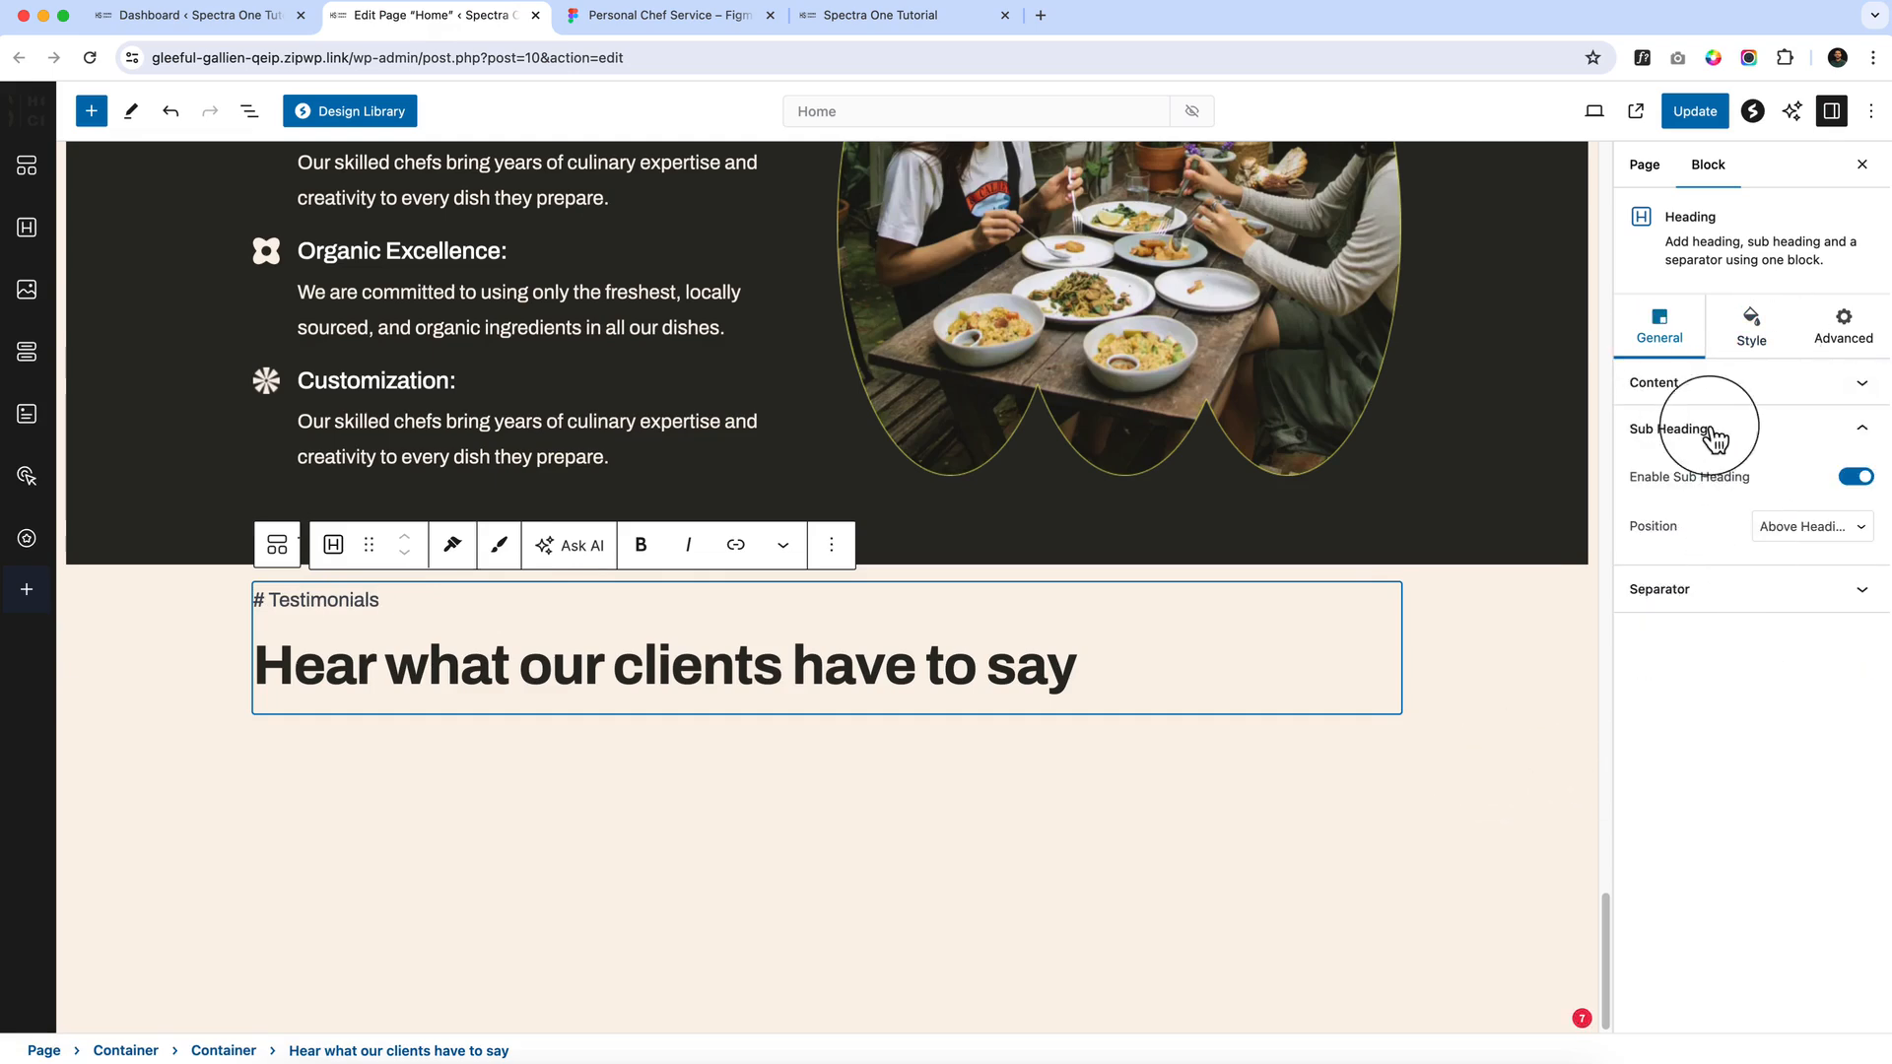
left_click(1719, 384)
left_click(1752, 463)
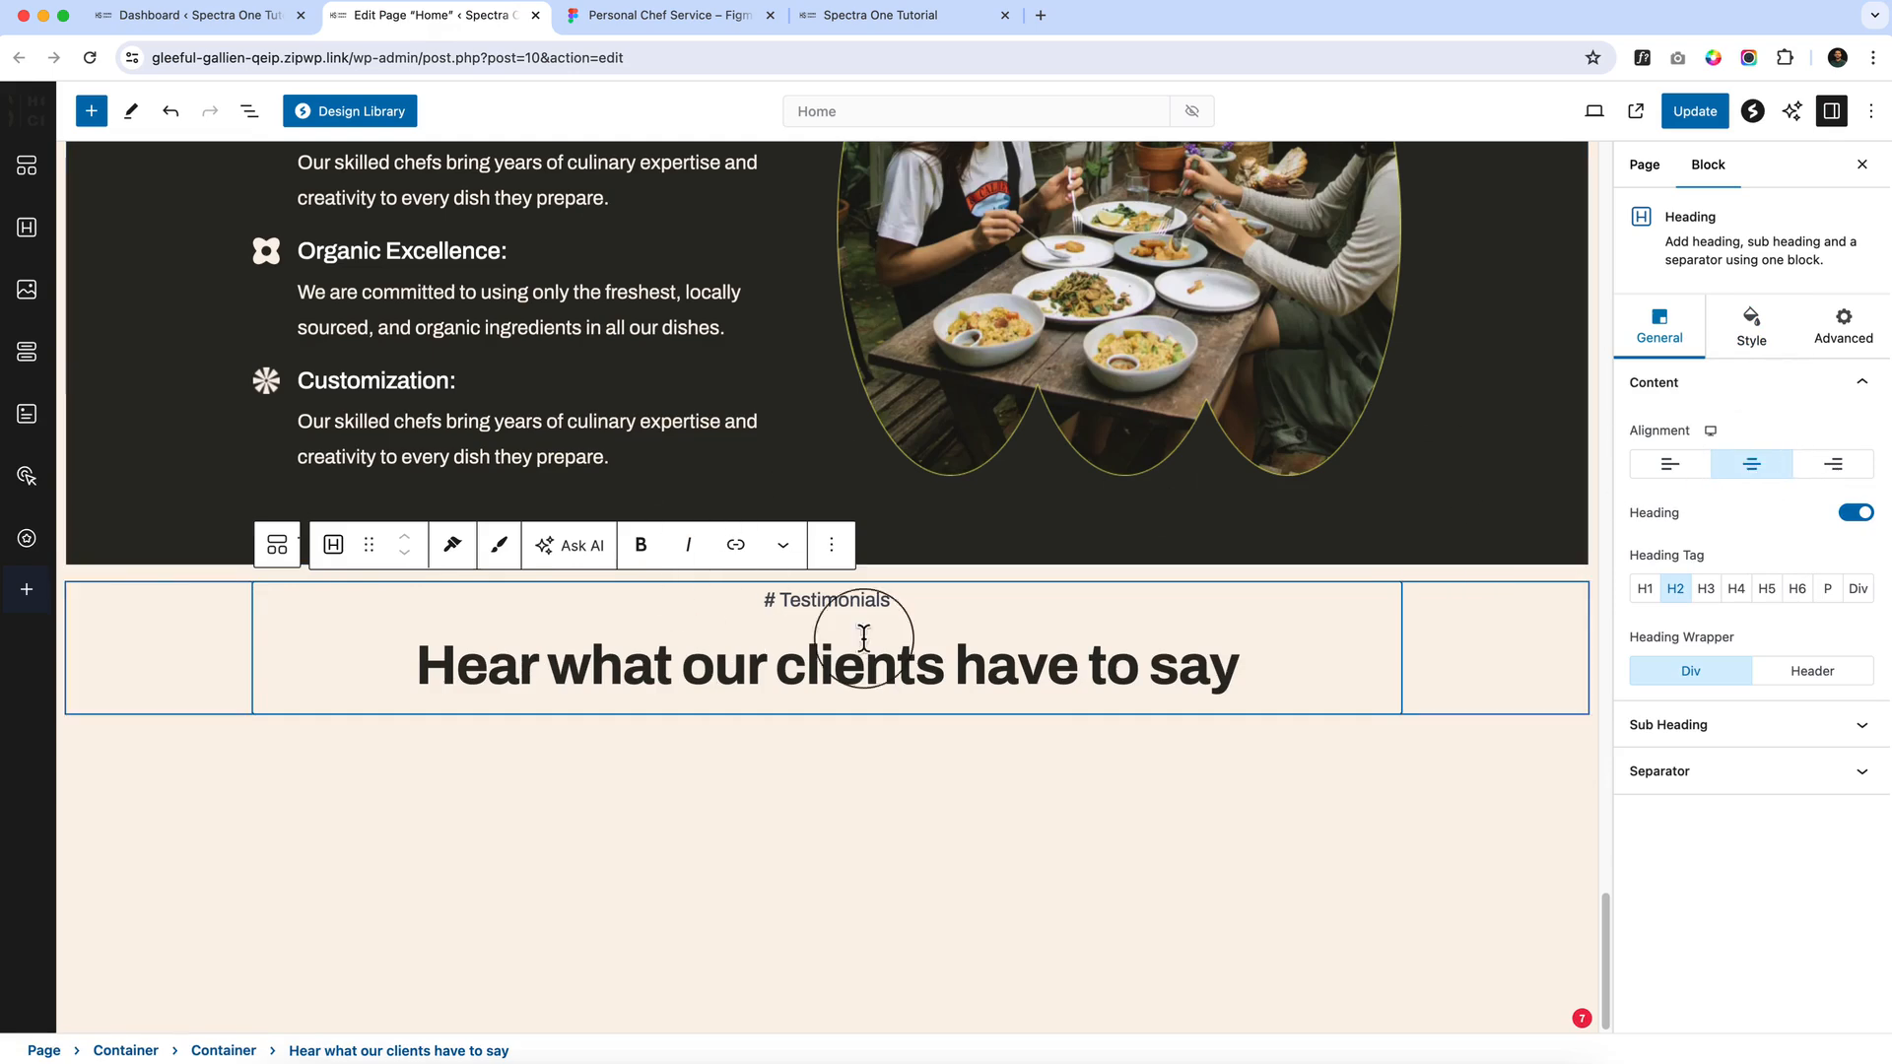
Set the outer testimonials container's padding to 20 px on all sides
left_click(169, 676)
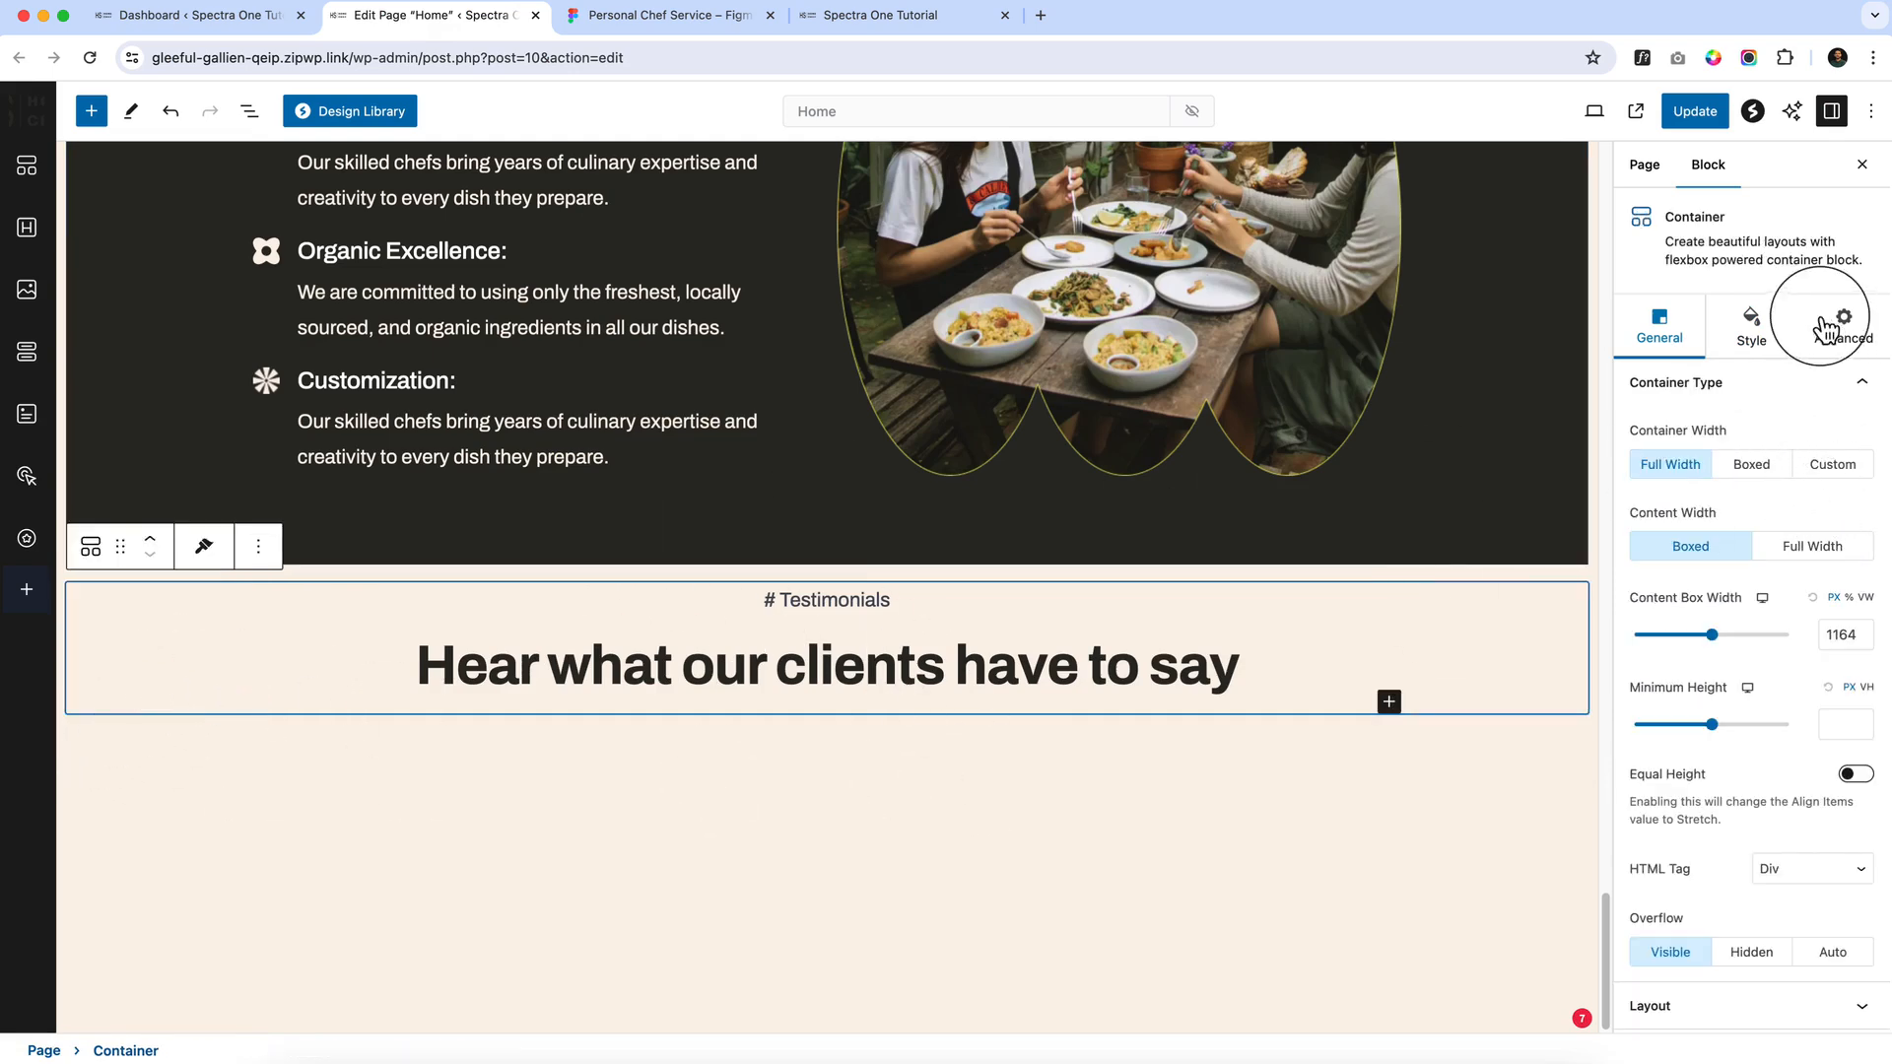
left_click(1750, 323)
left_click(1764, 673)
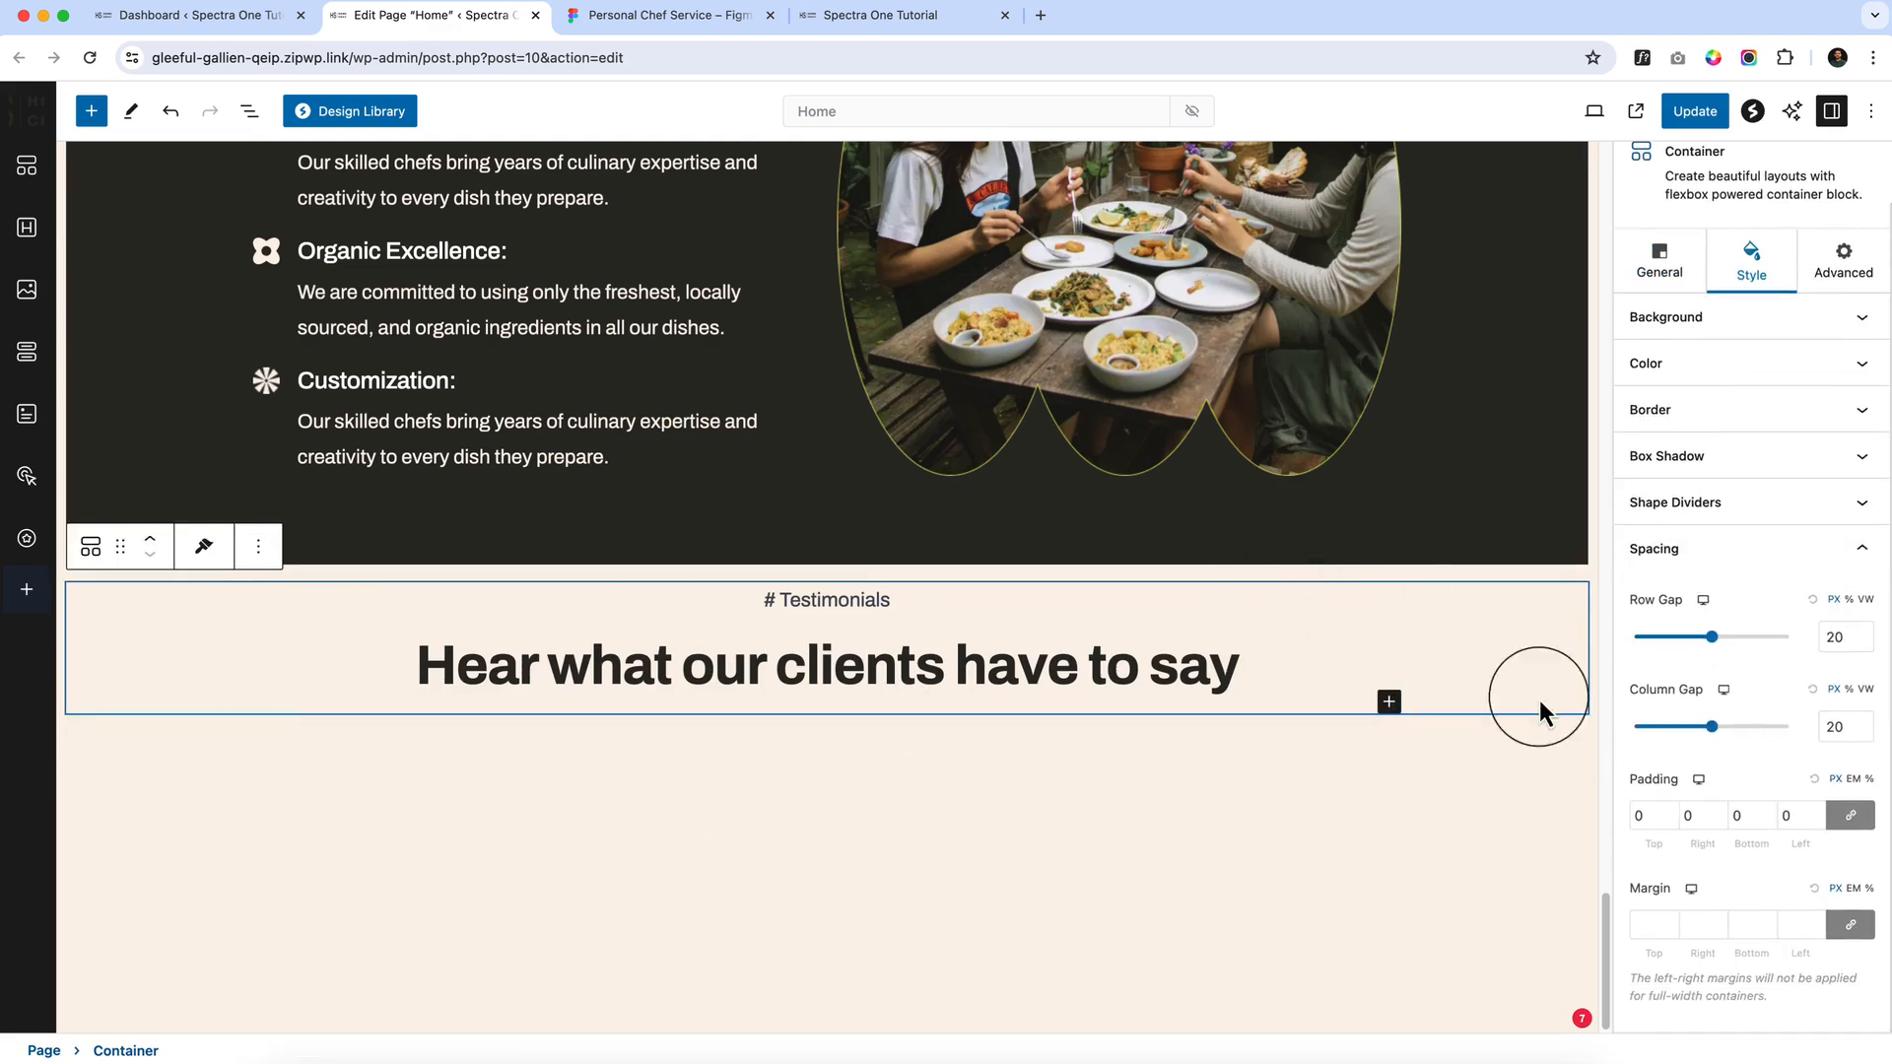
left_click(1639, 816)
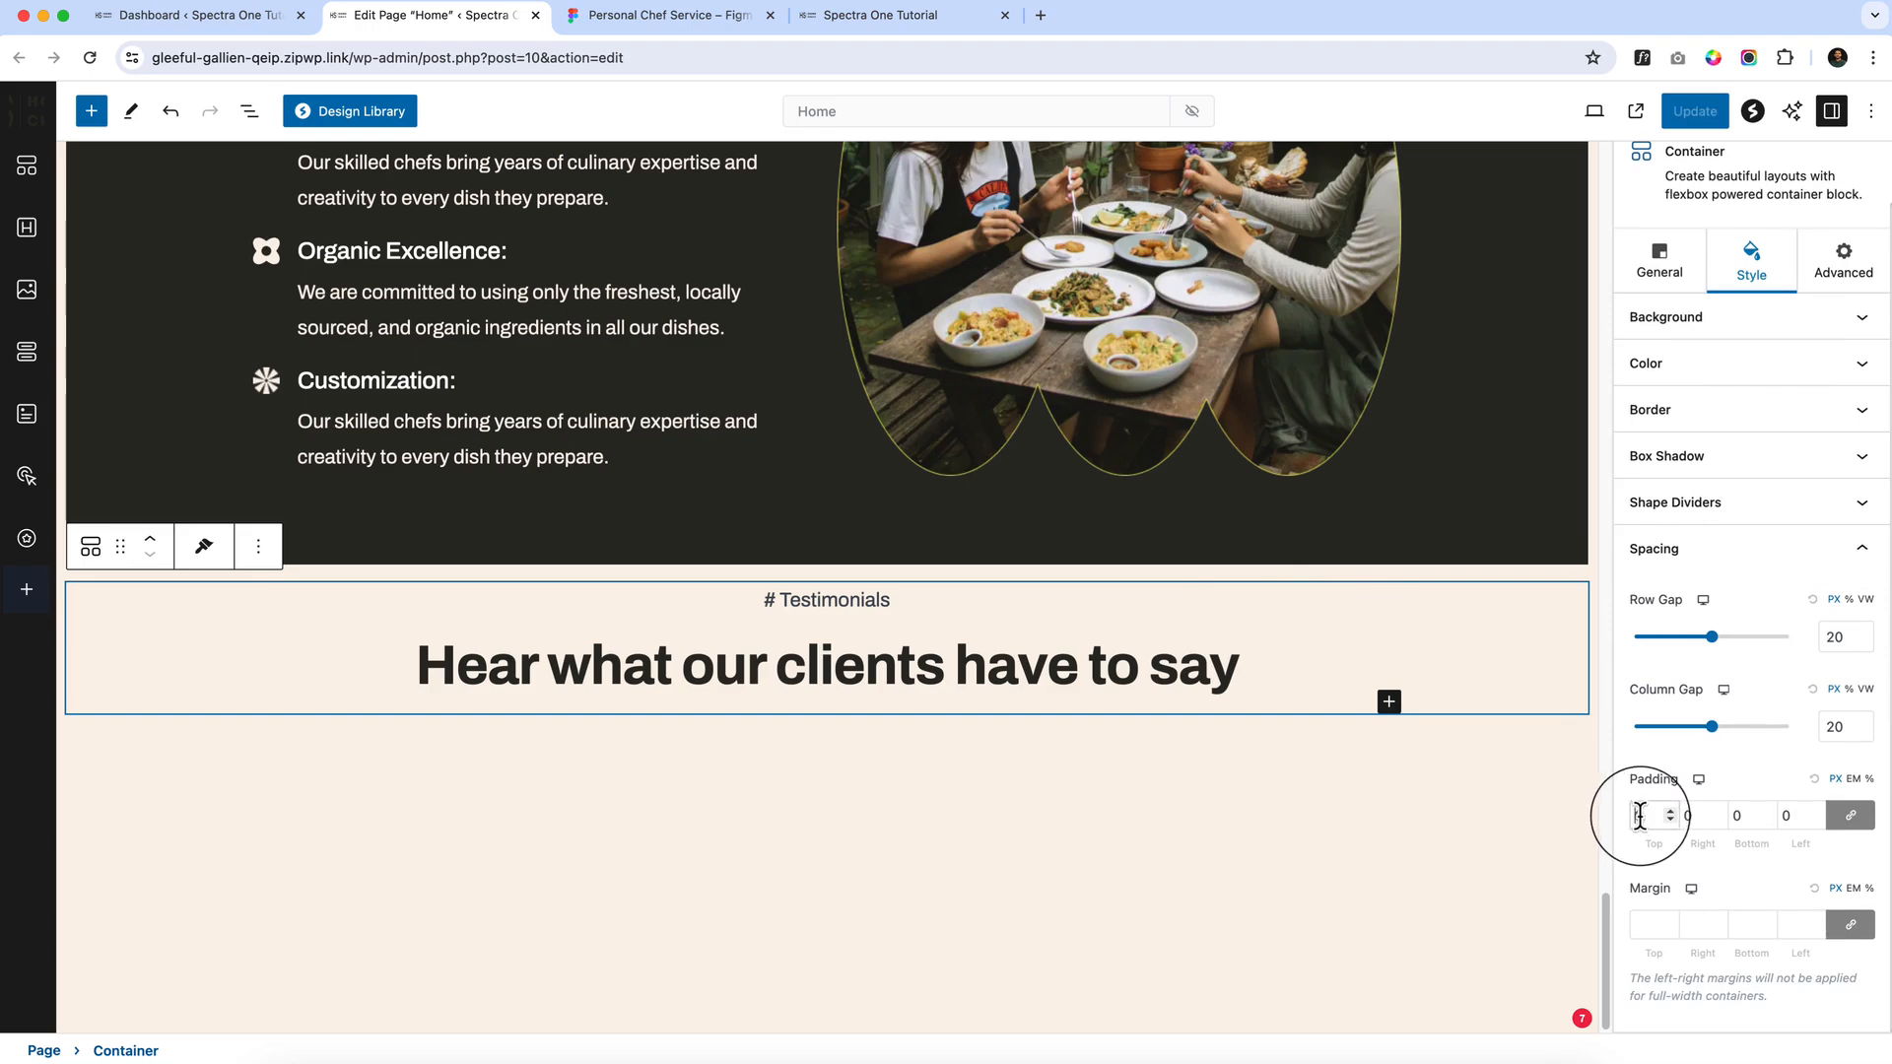
type("20")
Unlink the outer container's padding values and set the top and bottom padding to 90 px
left_click(1850, 815)
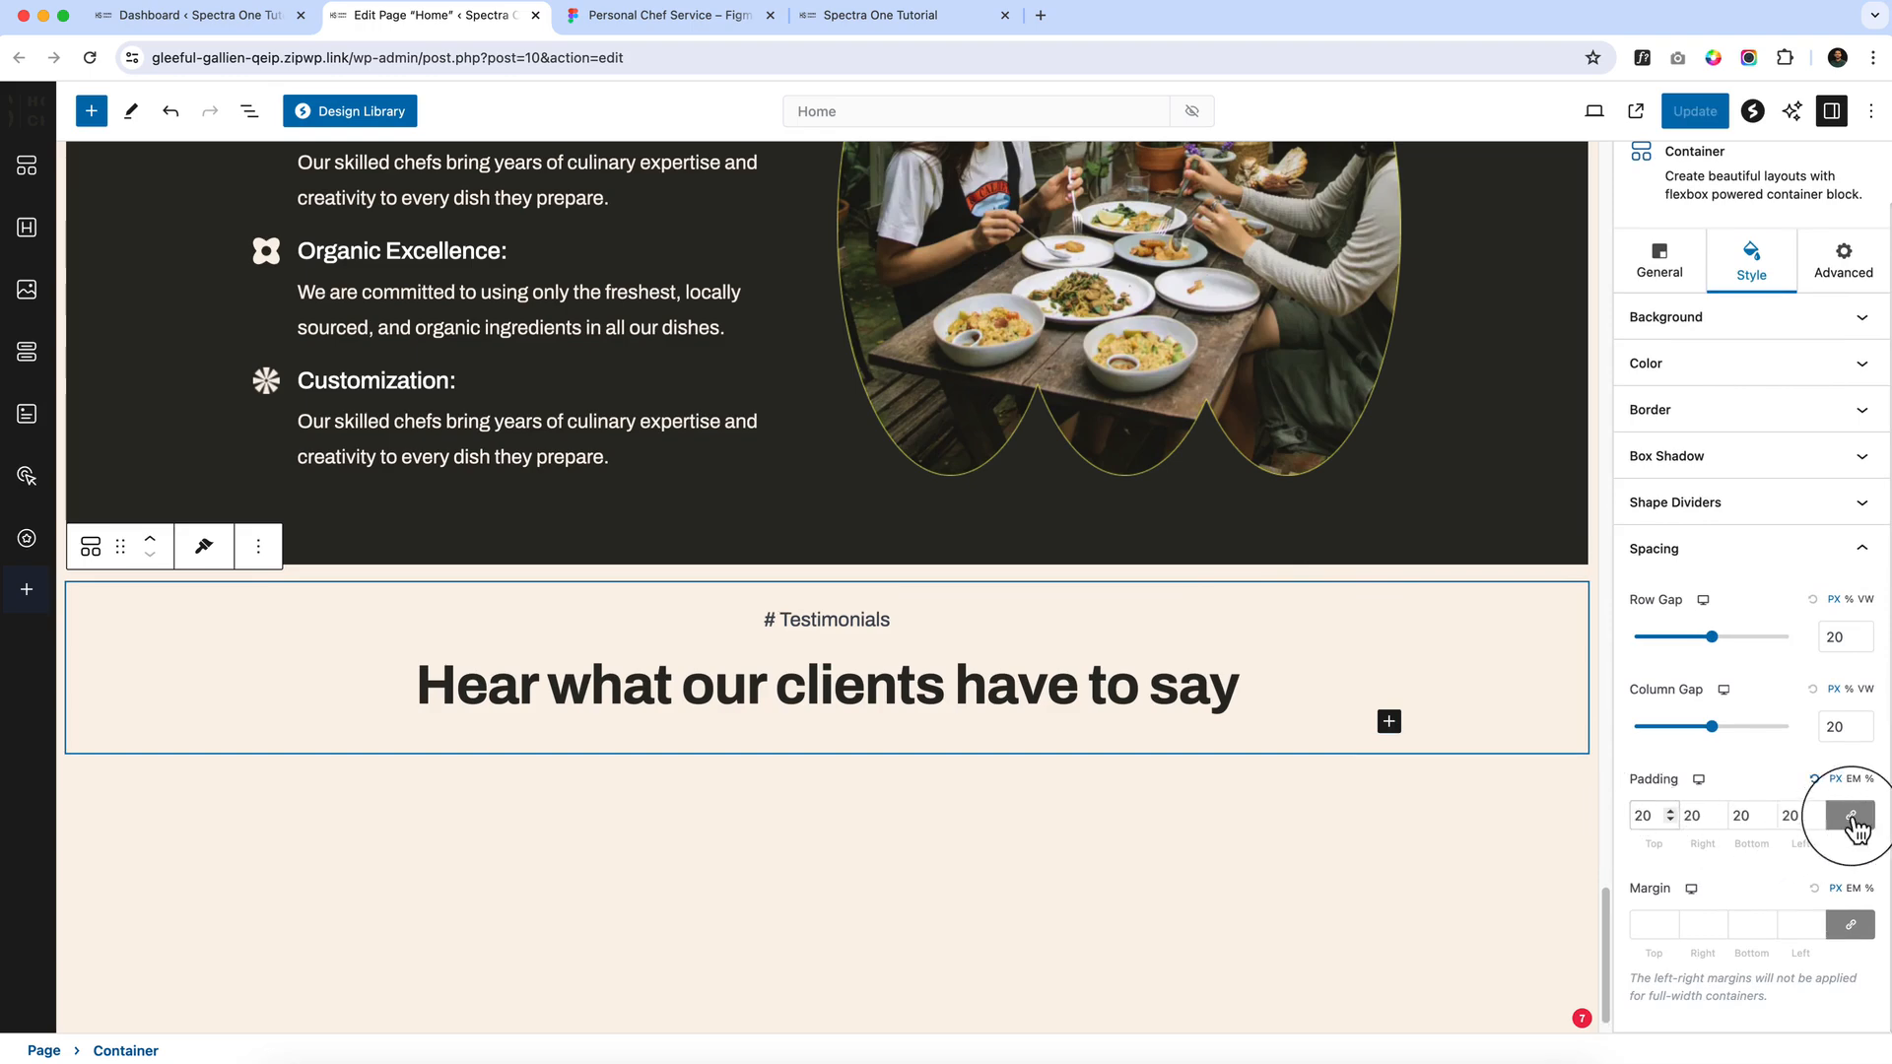
double_click(1643, 815)
type("90")
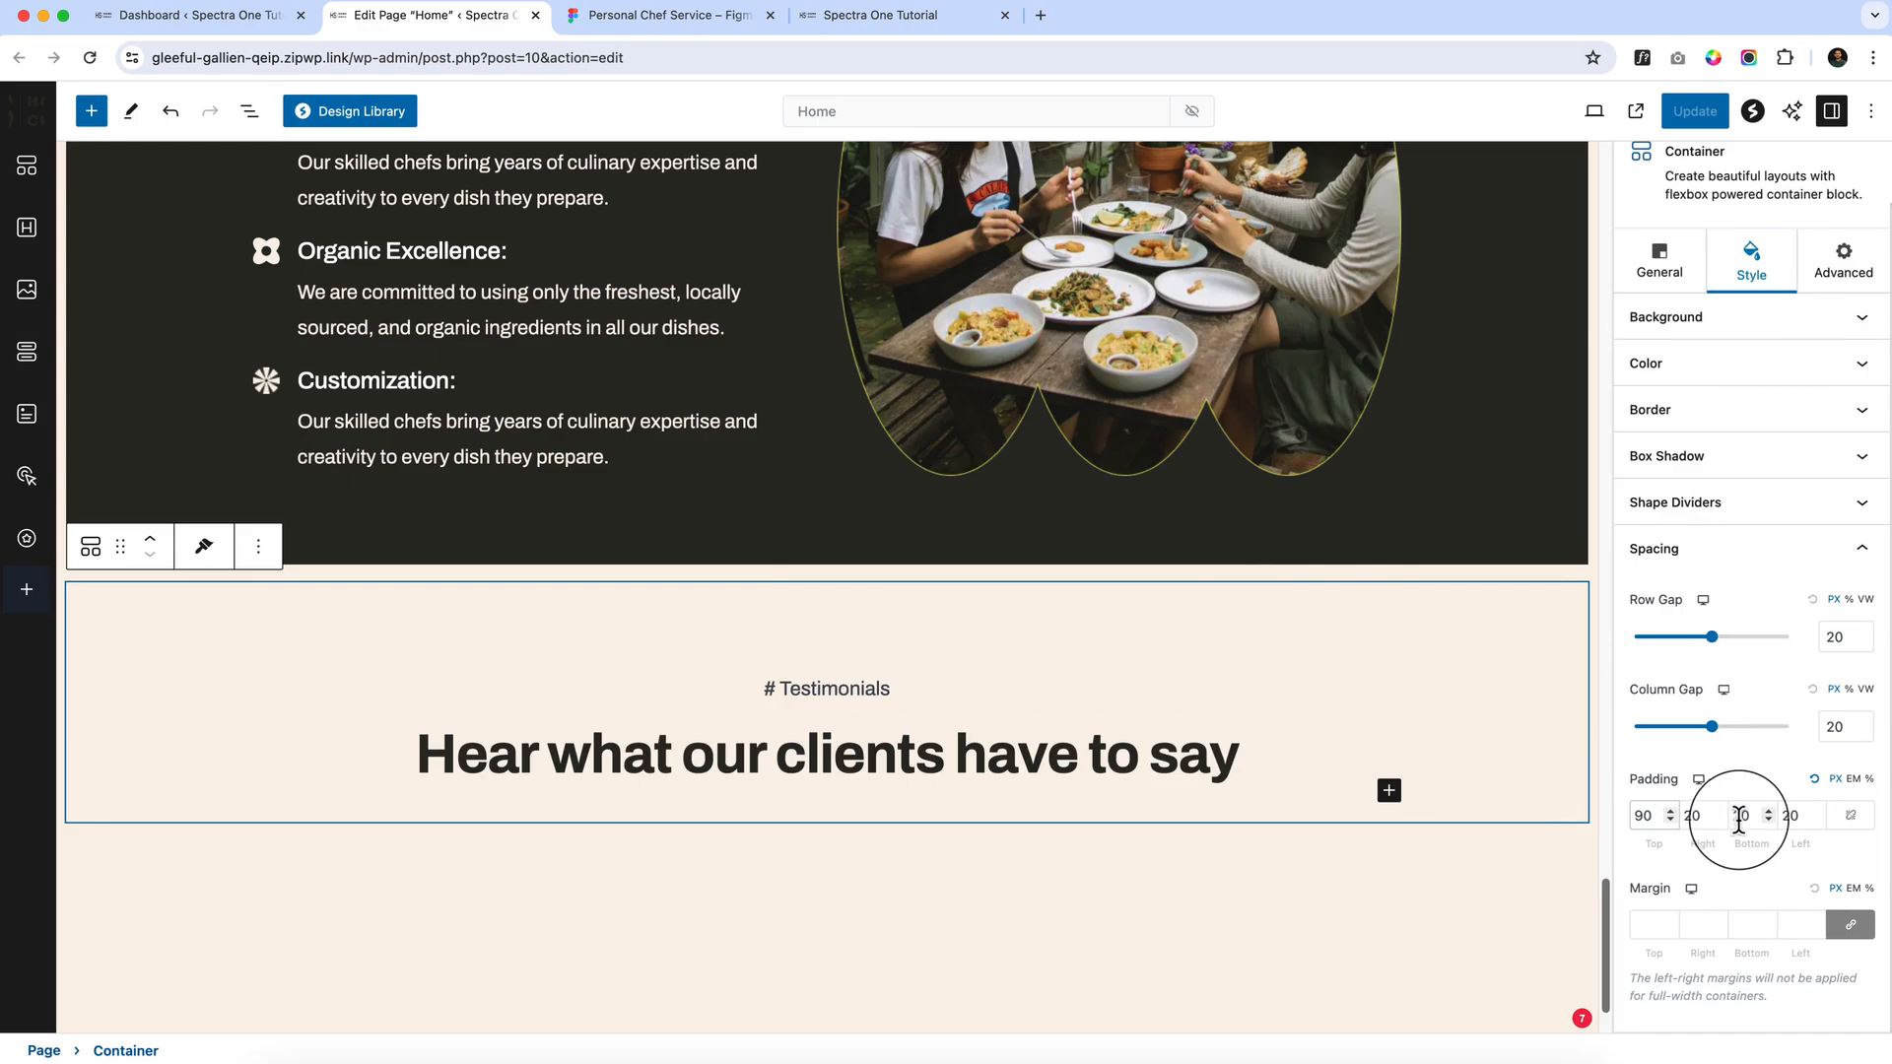
double_click(1740, 816)
type("90")
left_click(874, 552)
scroll(879, 551, "up", 4)
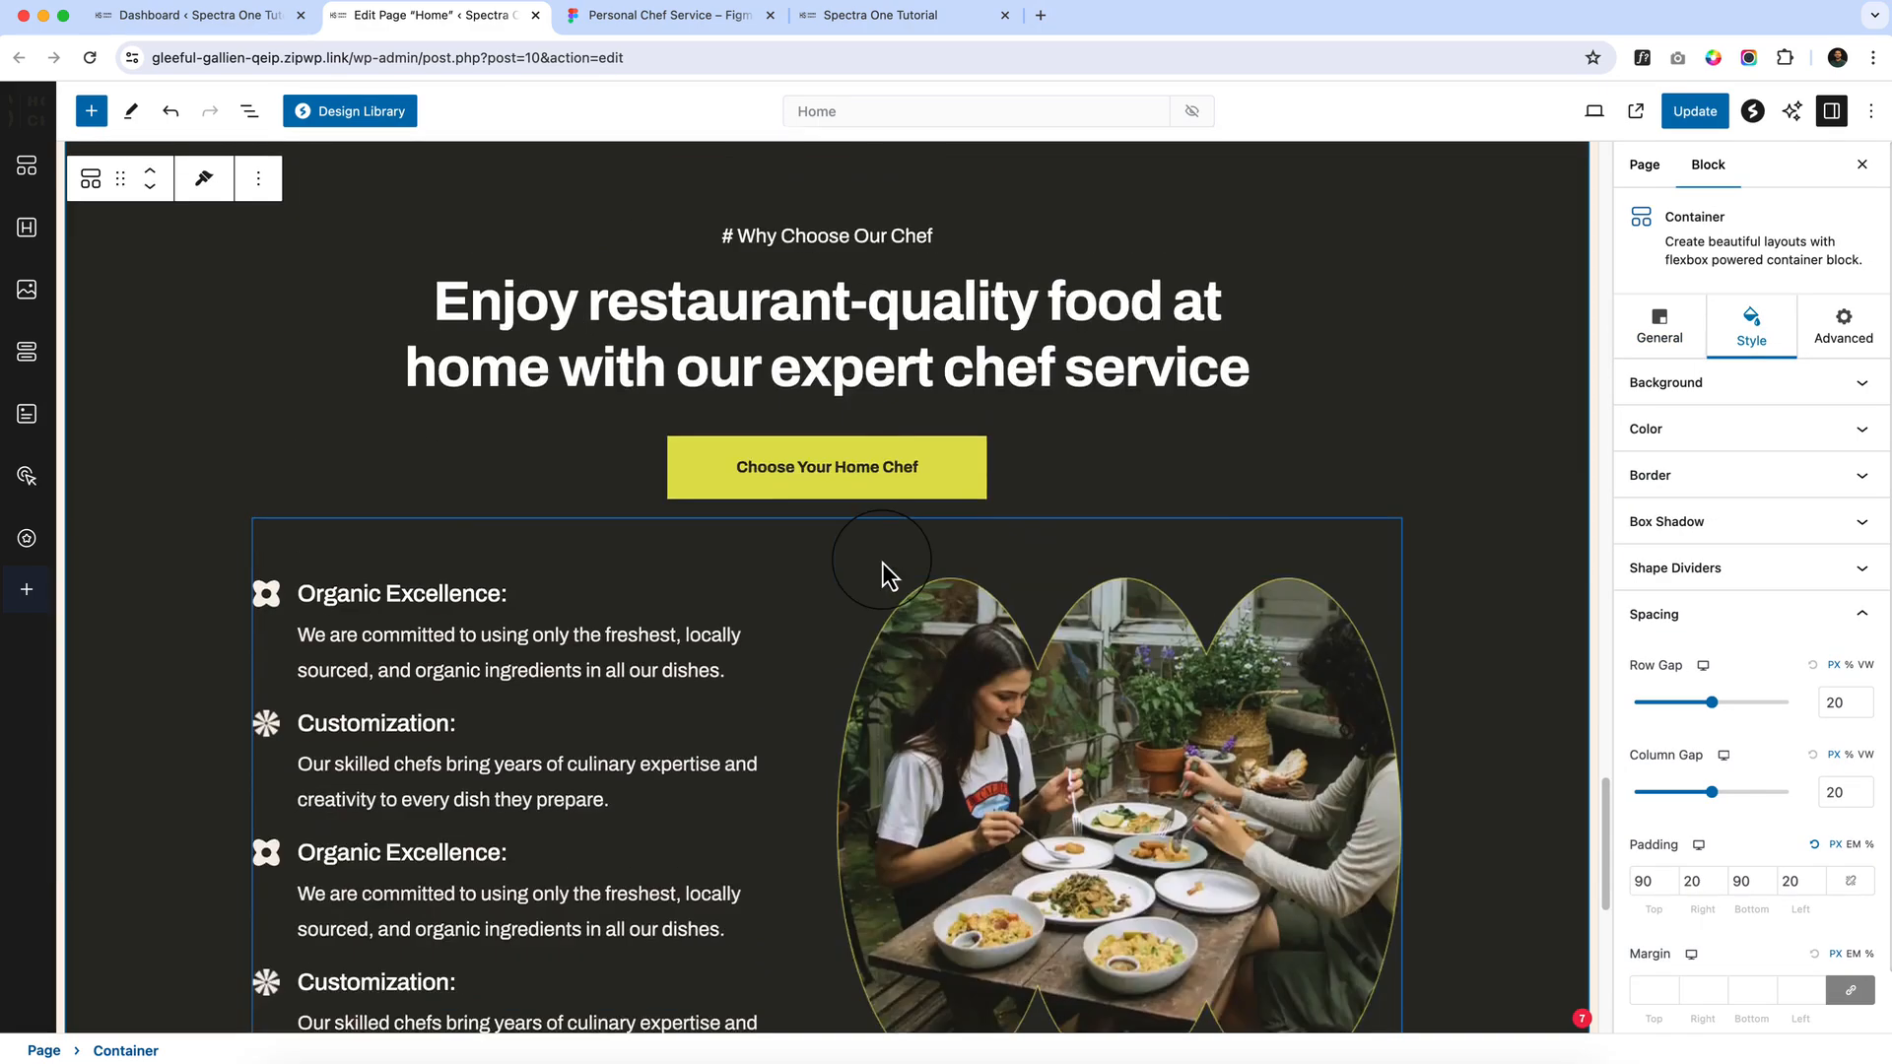
scroll(882, 564, "up", 5)
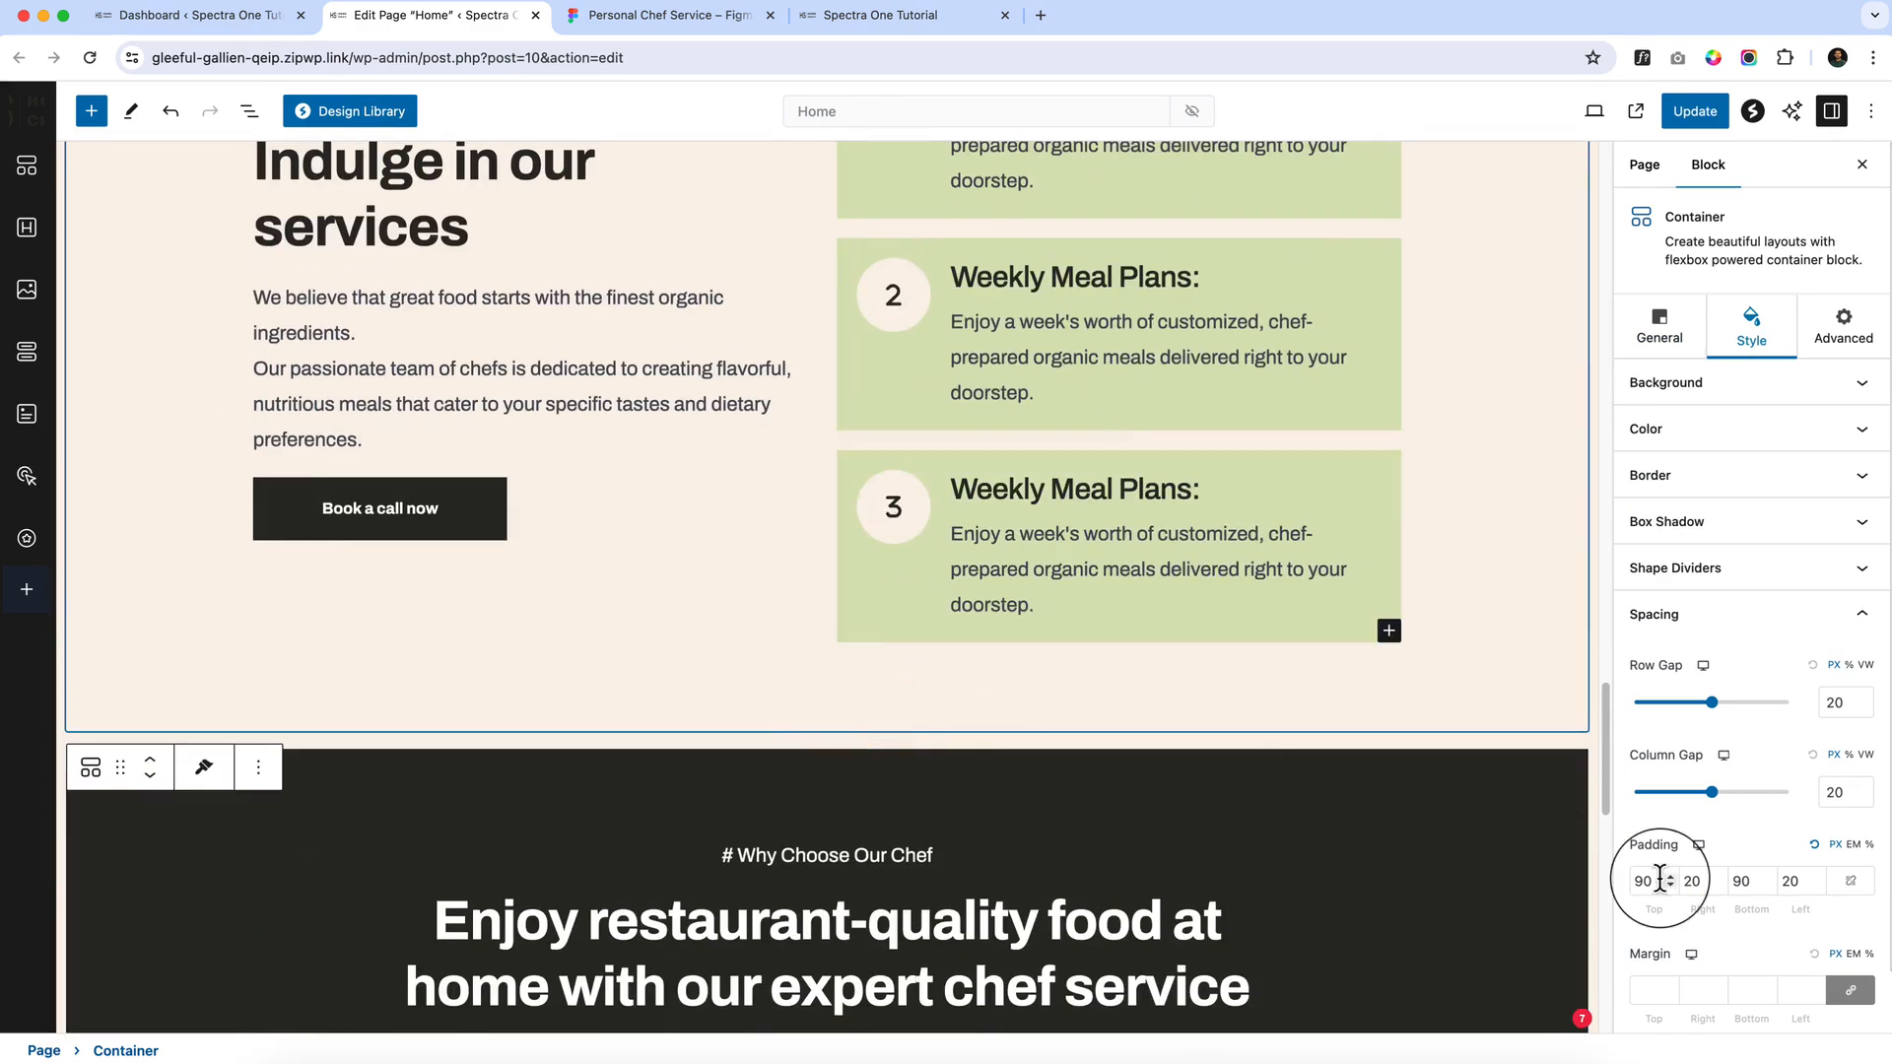
scroll(758, 630, "down", 12)
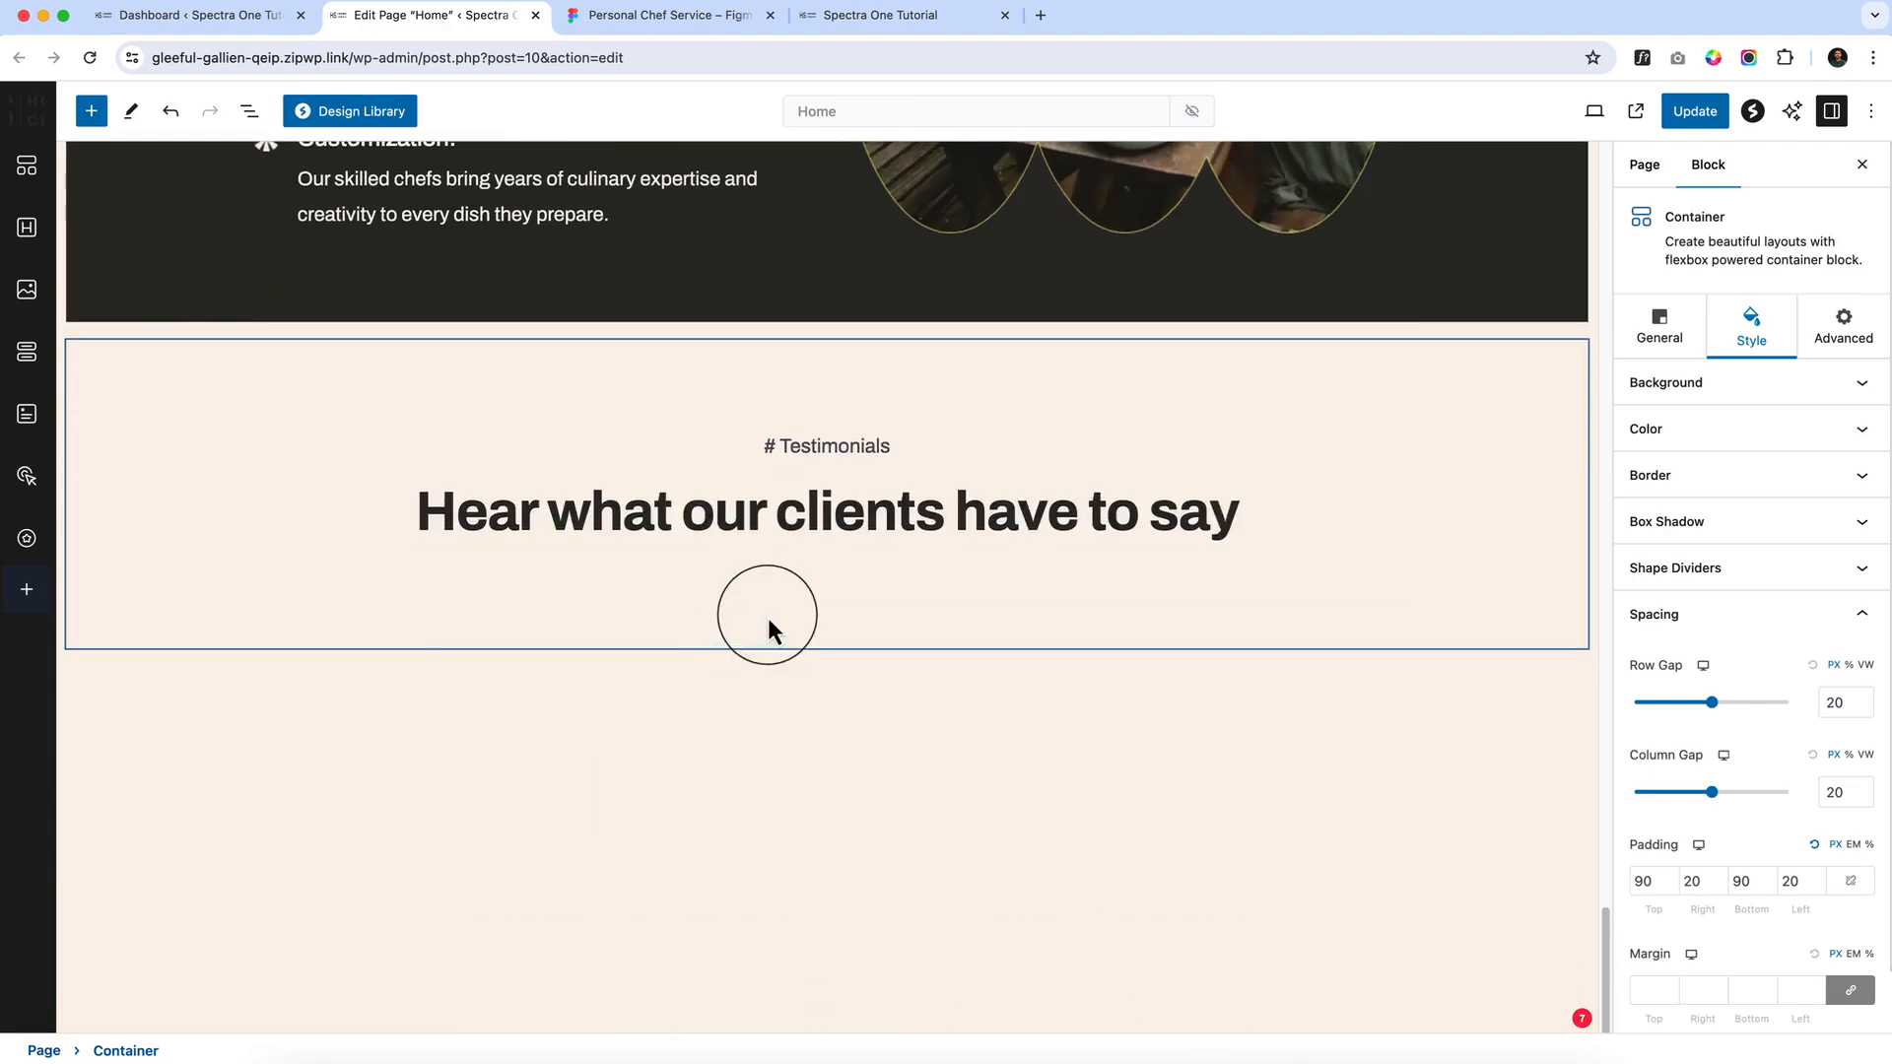
Examine the testimonial cards layout in the Figma design and return to the Home page editor
left_click(690, 17)
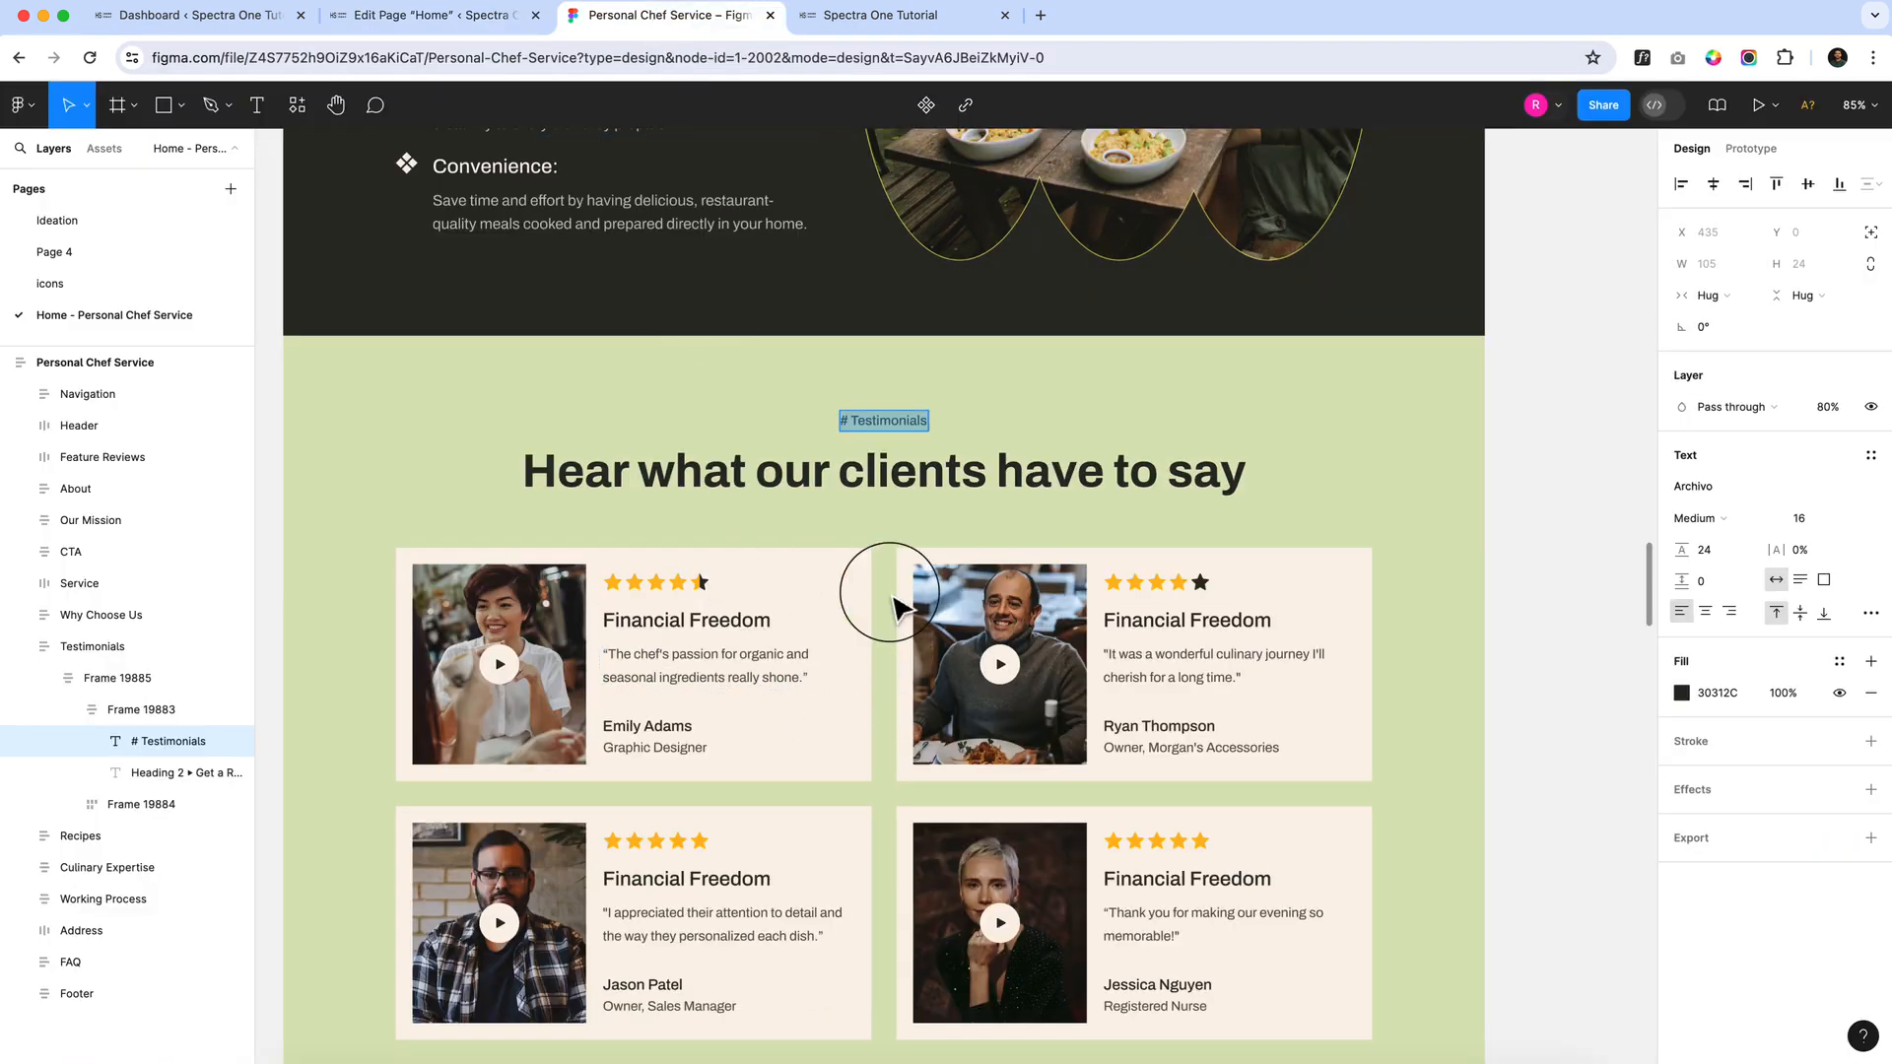
left_click(468, 17)
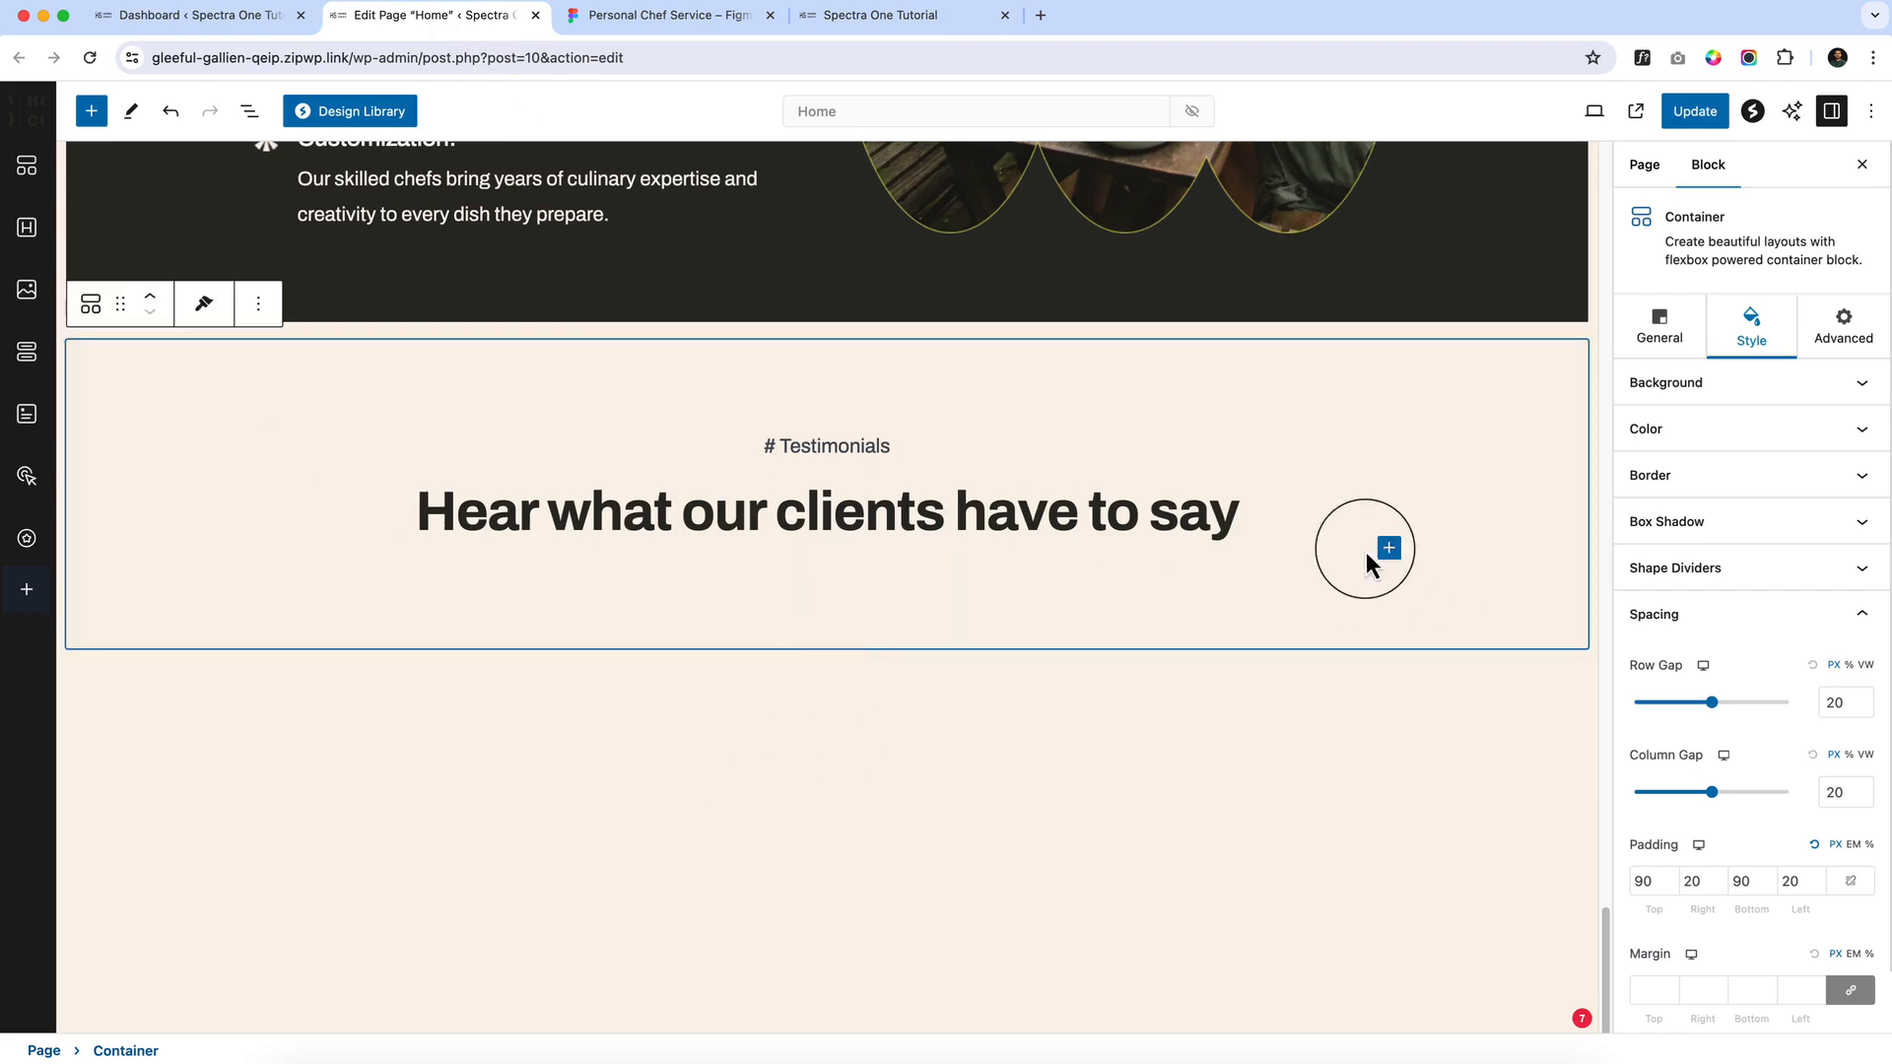
left_click(680, 16)
scroll(800, 813, "down", 2)
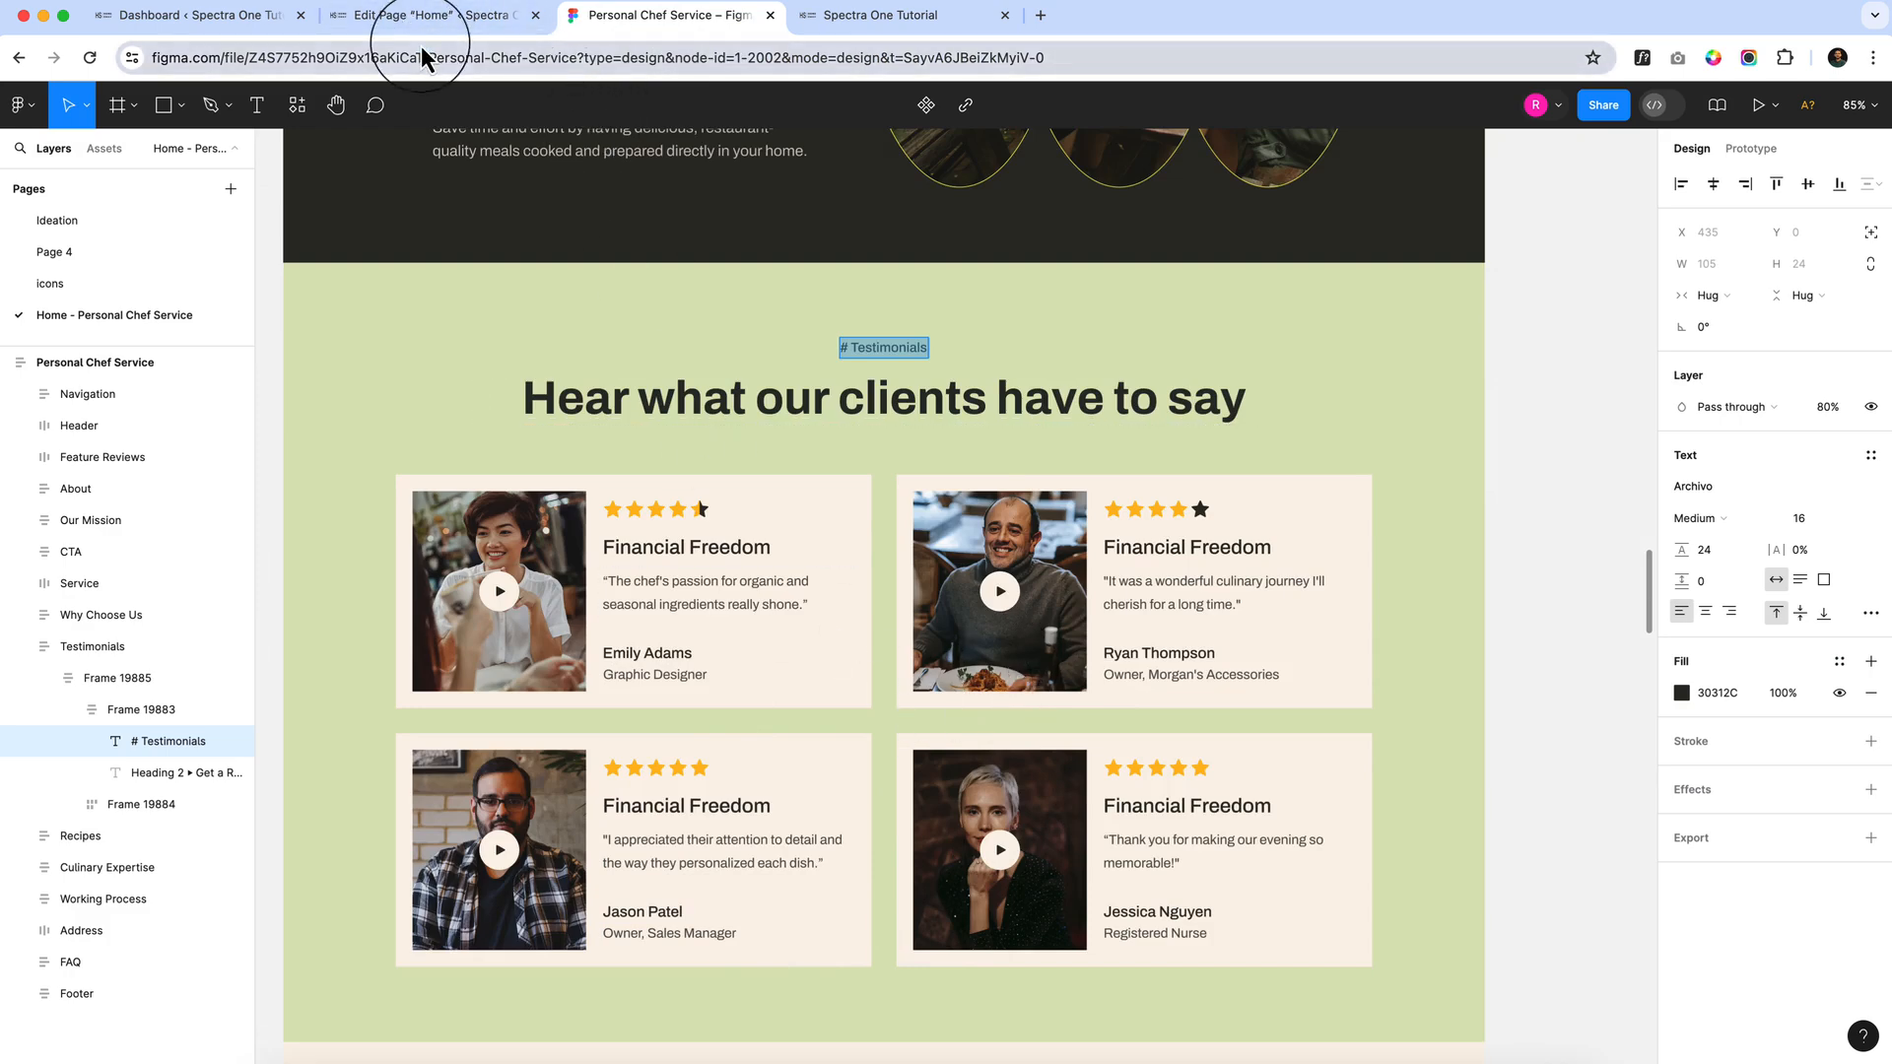
left_click(430, 17)
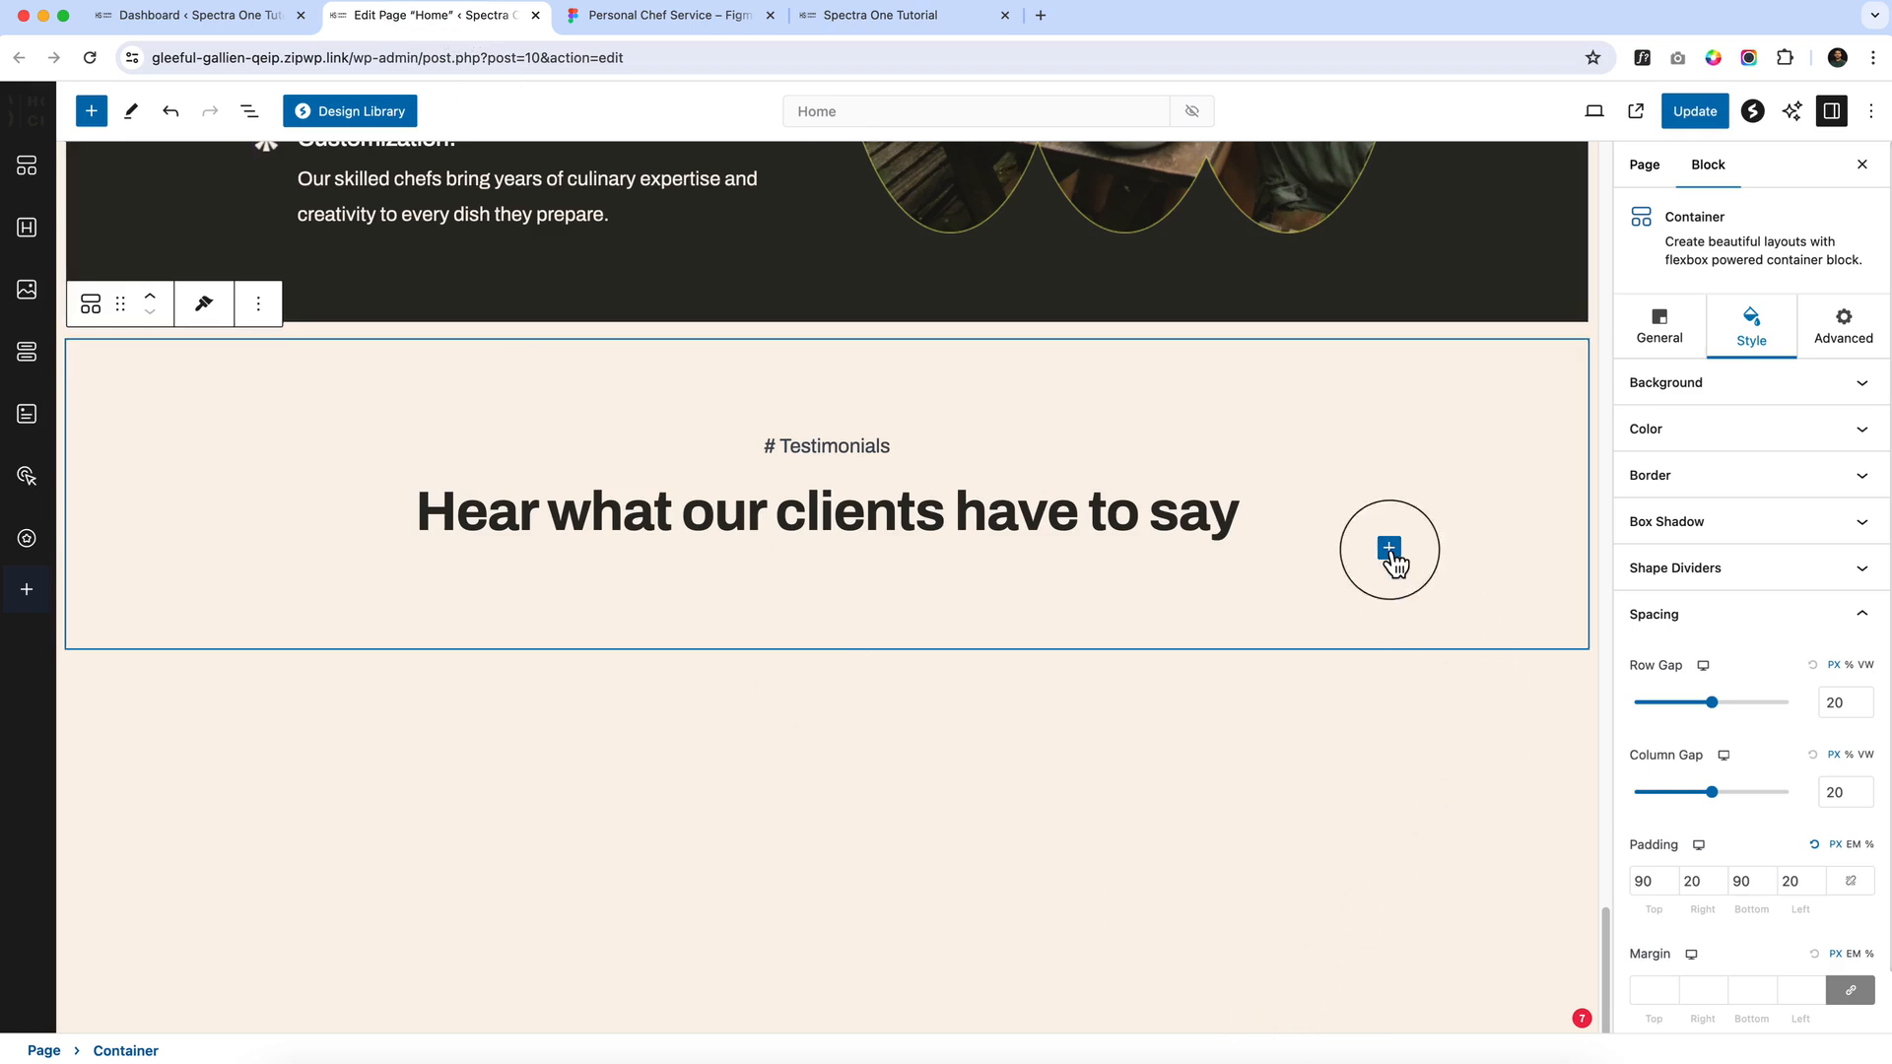
left_click(1389, 548)
type("grid")
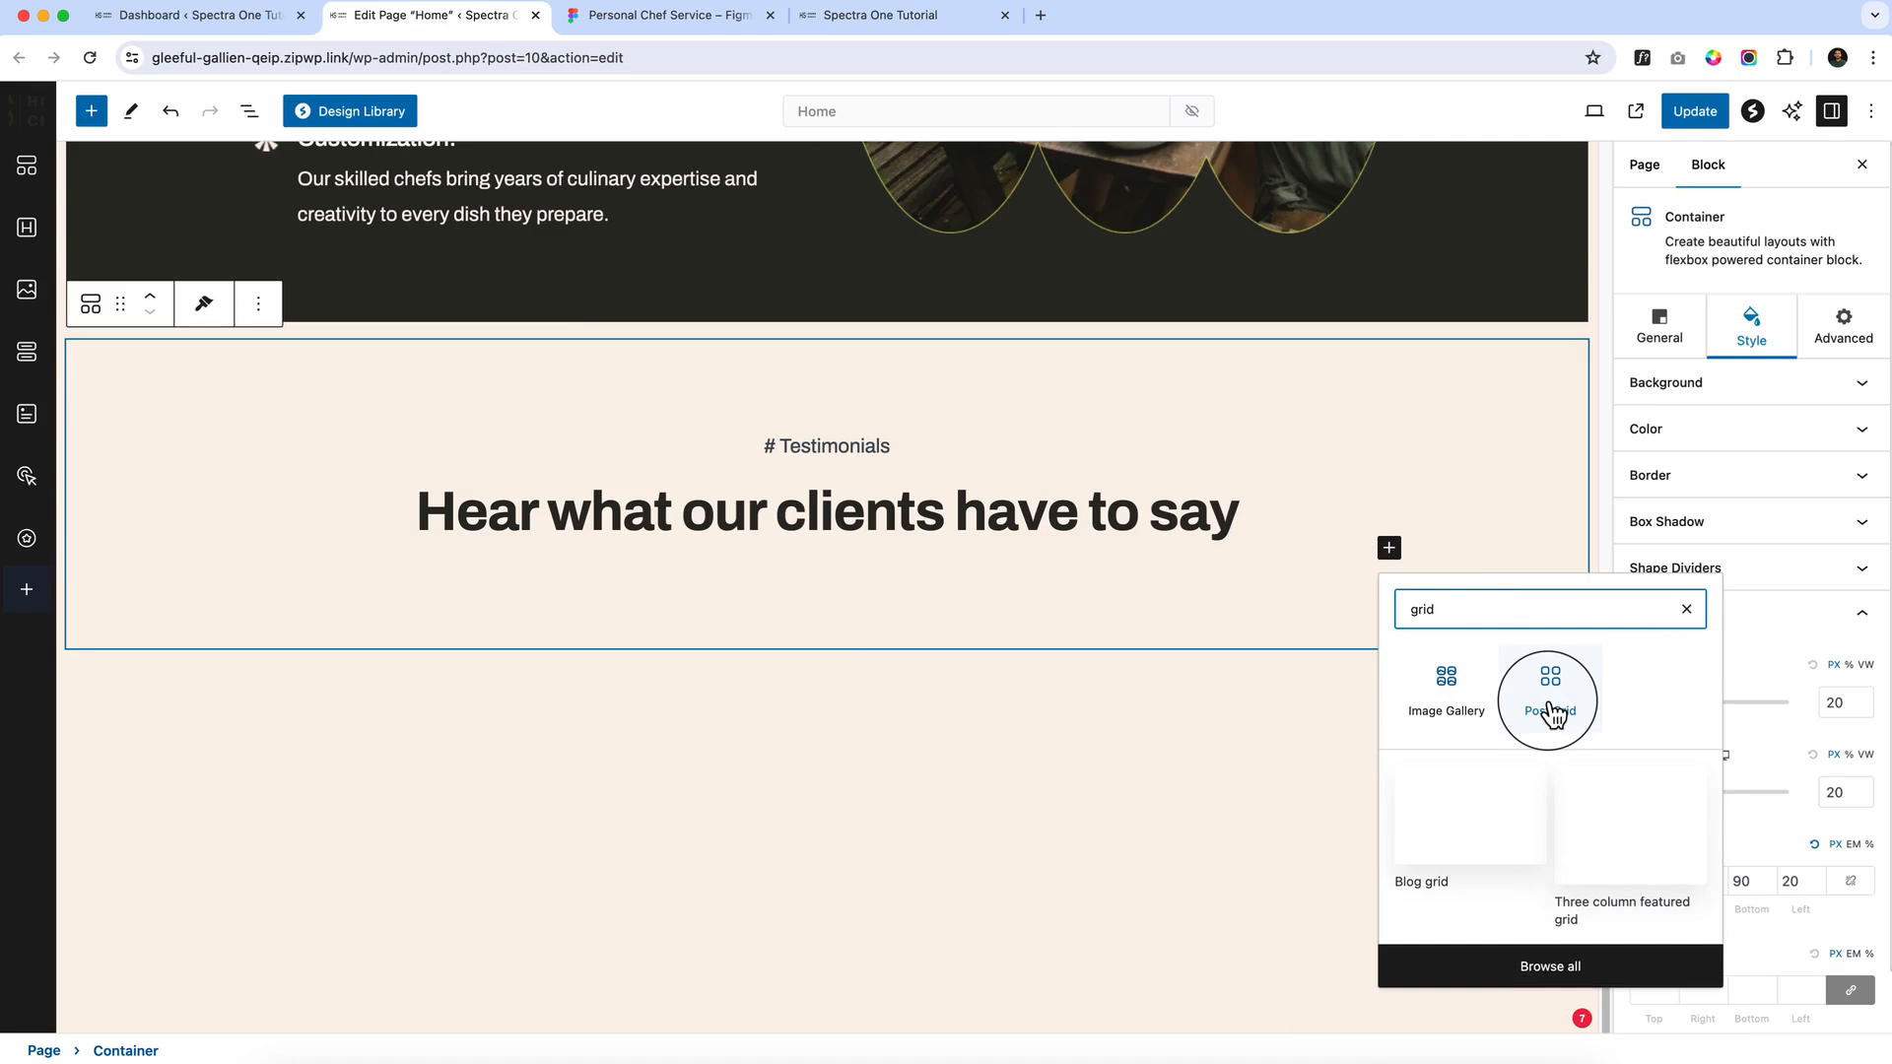
left_click(1385, 551)
Insert a nested Container block below the testimonials heading and set its layout to Grid
left_click(1385, 554)
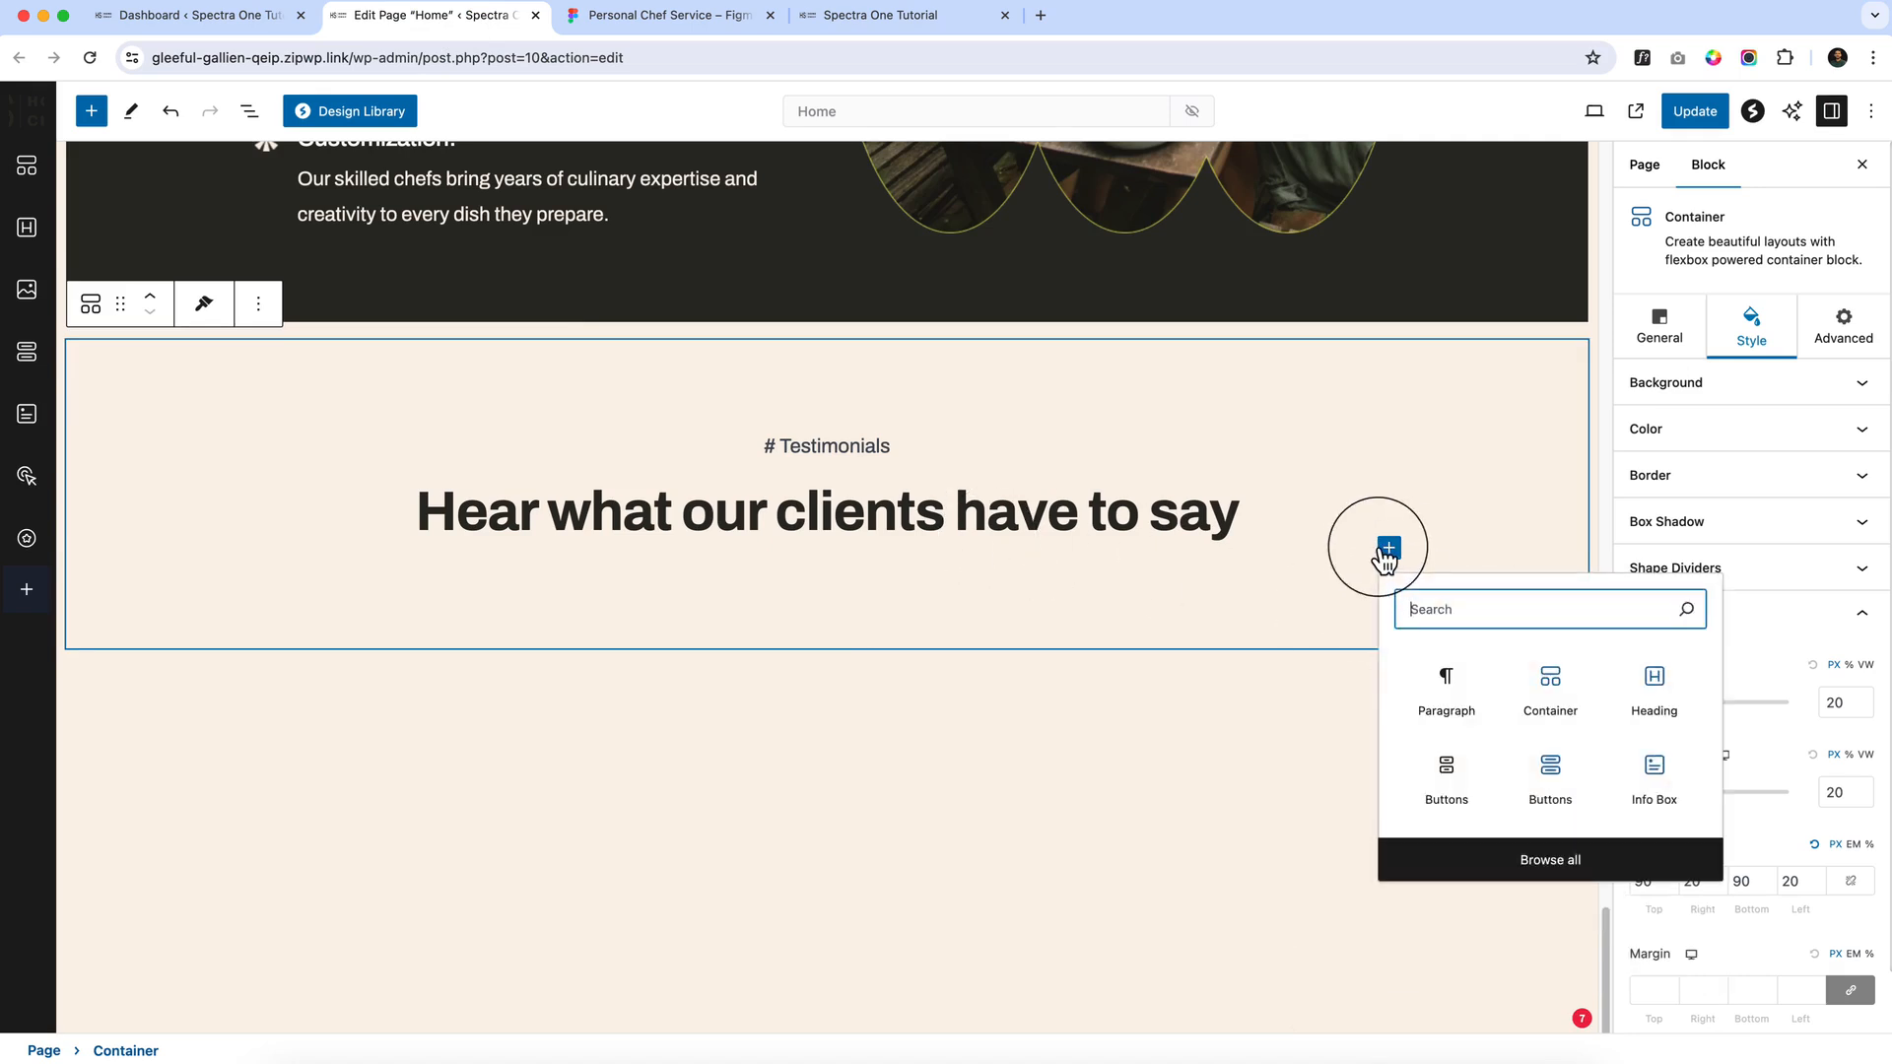
left_click(1549, 682)
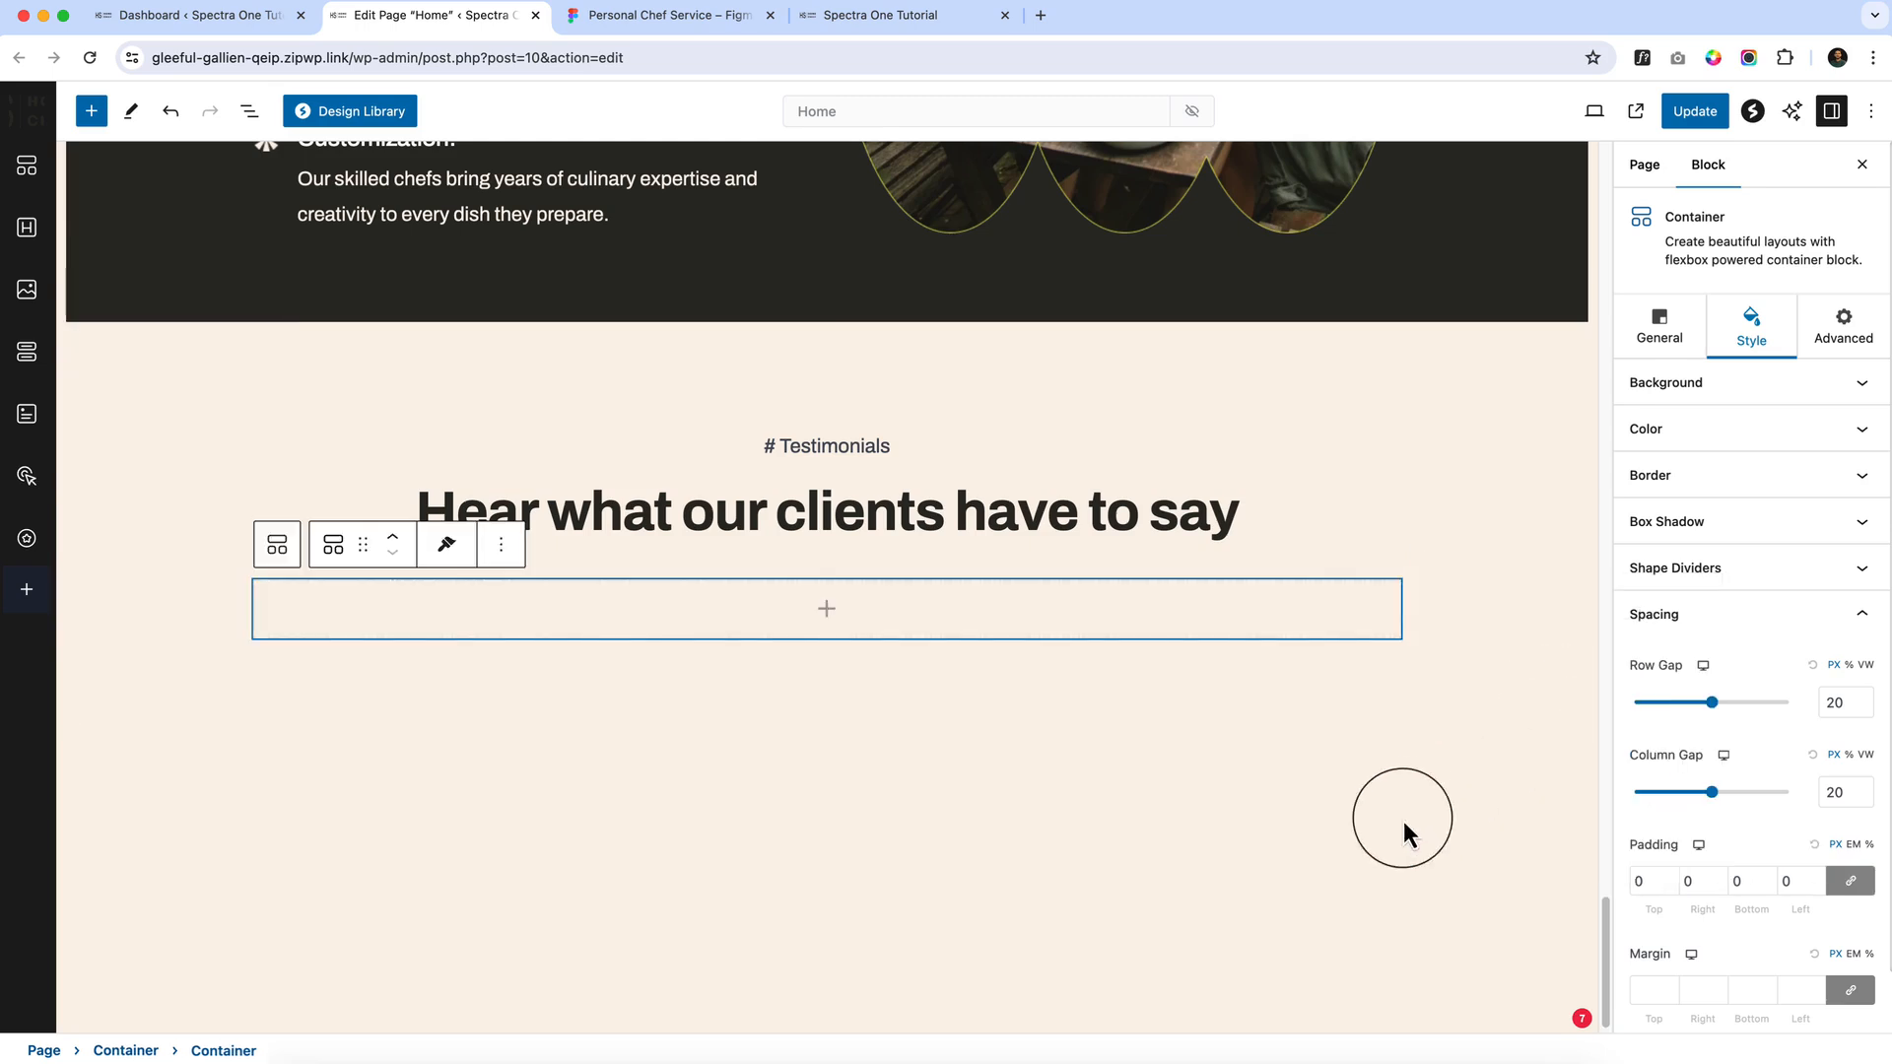
left_click(1655, 345)
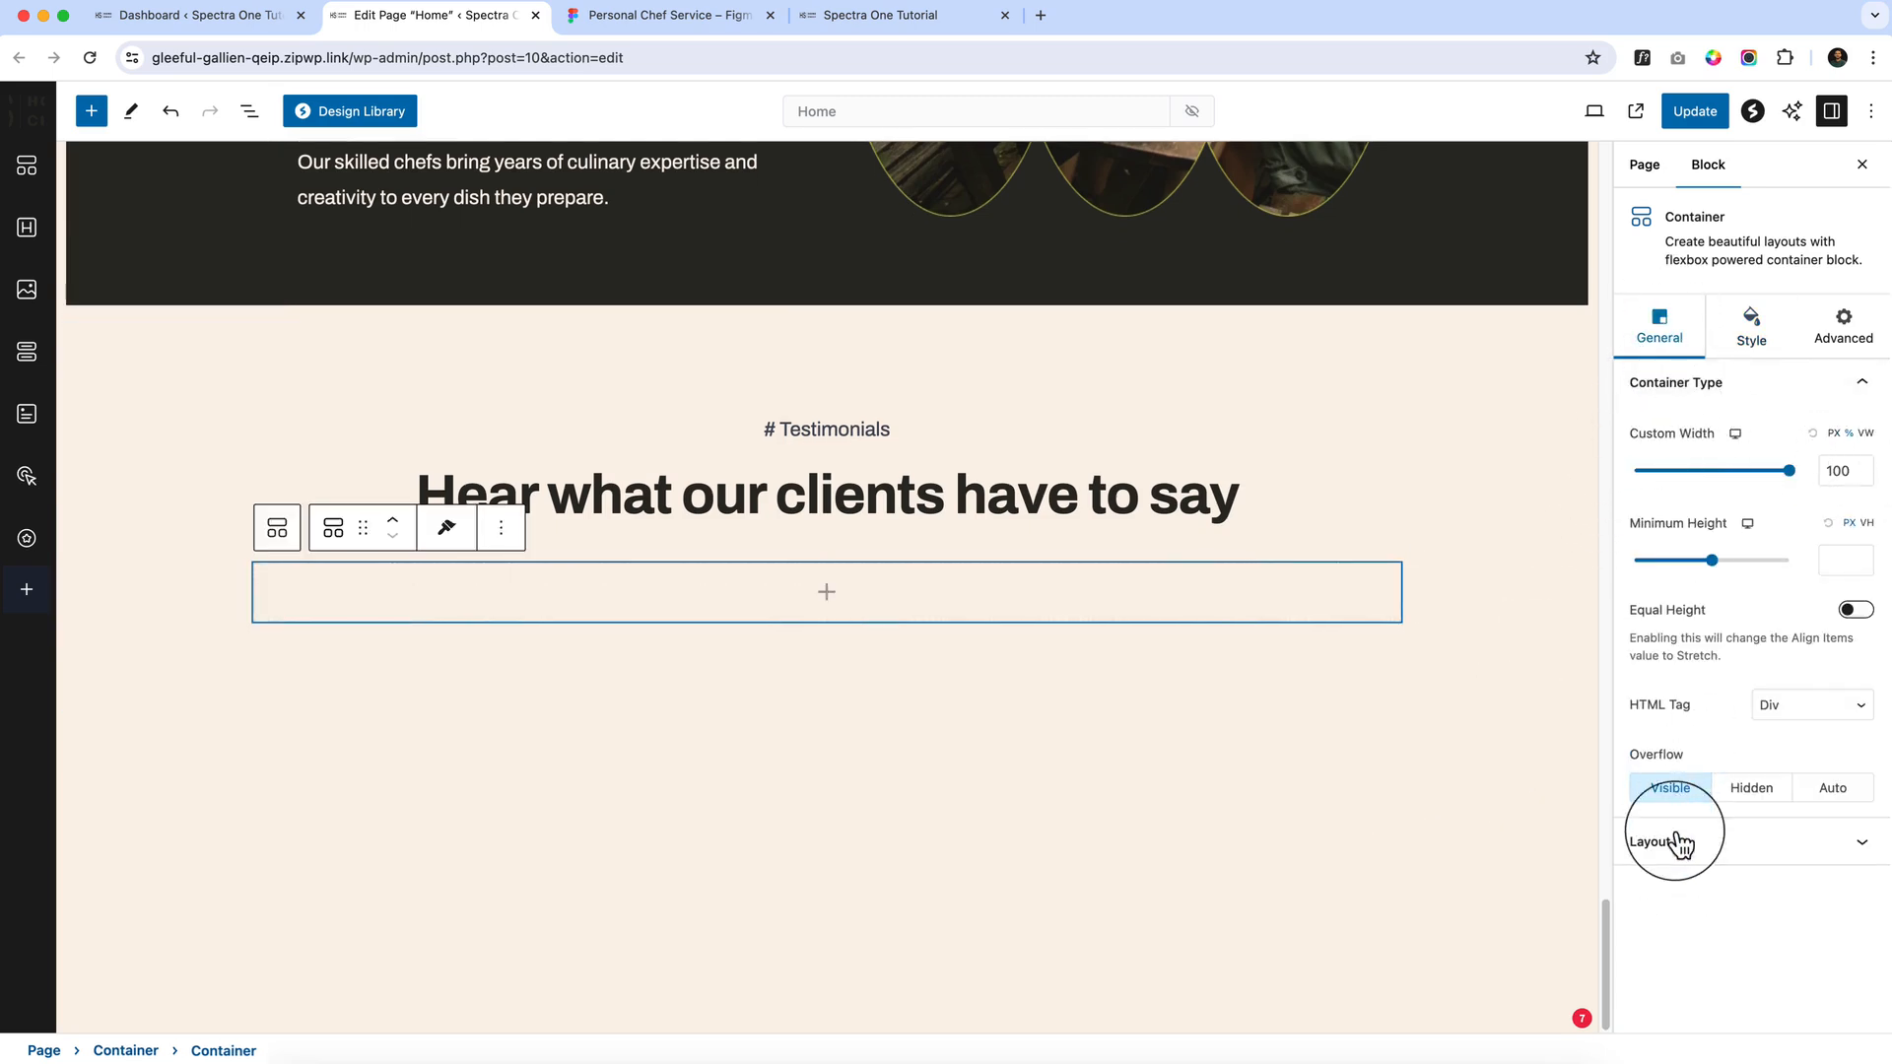
left_click(1689, 866)
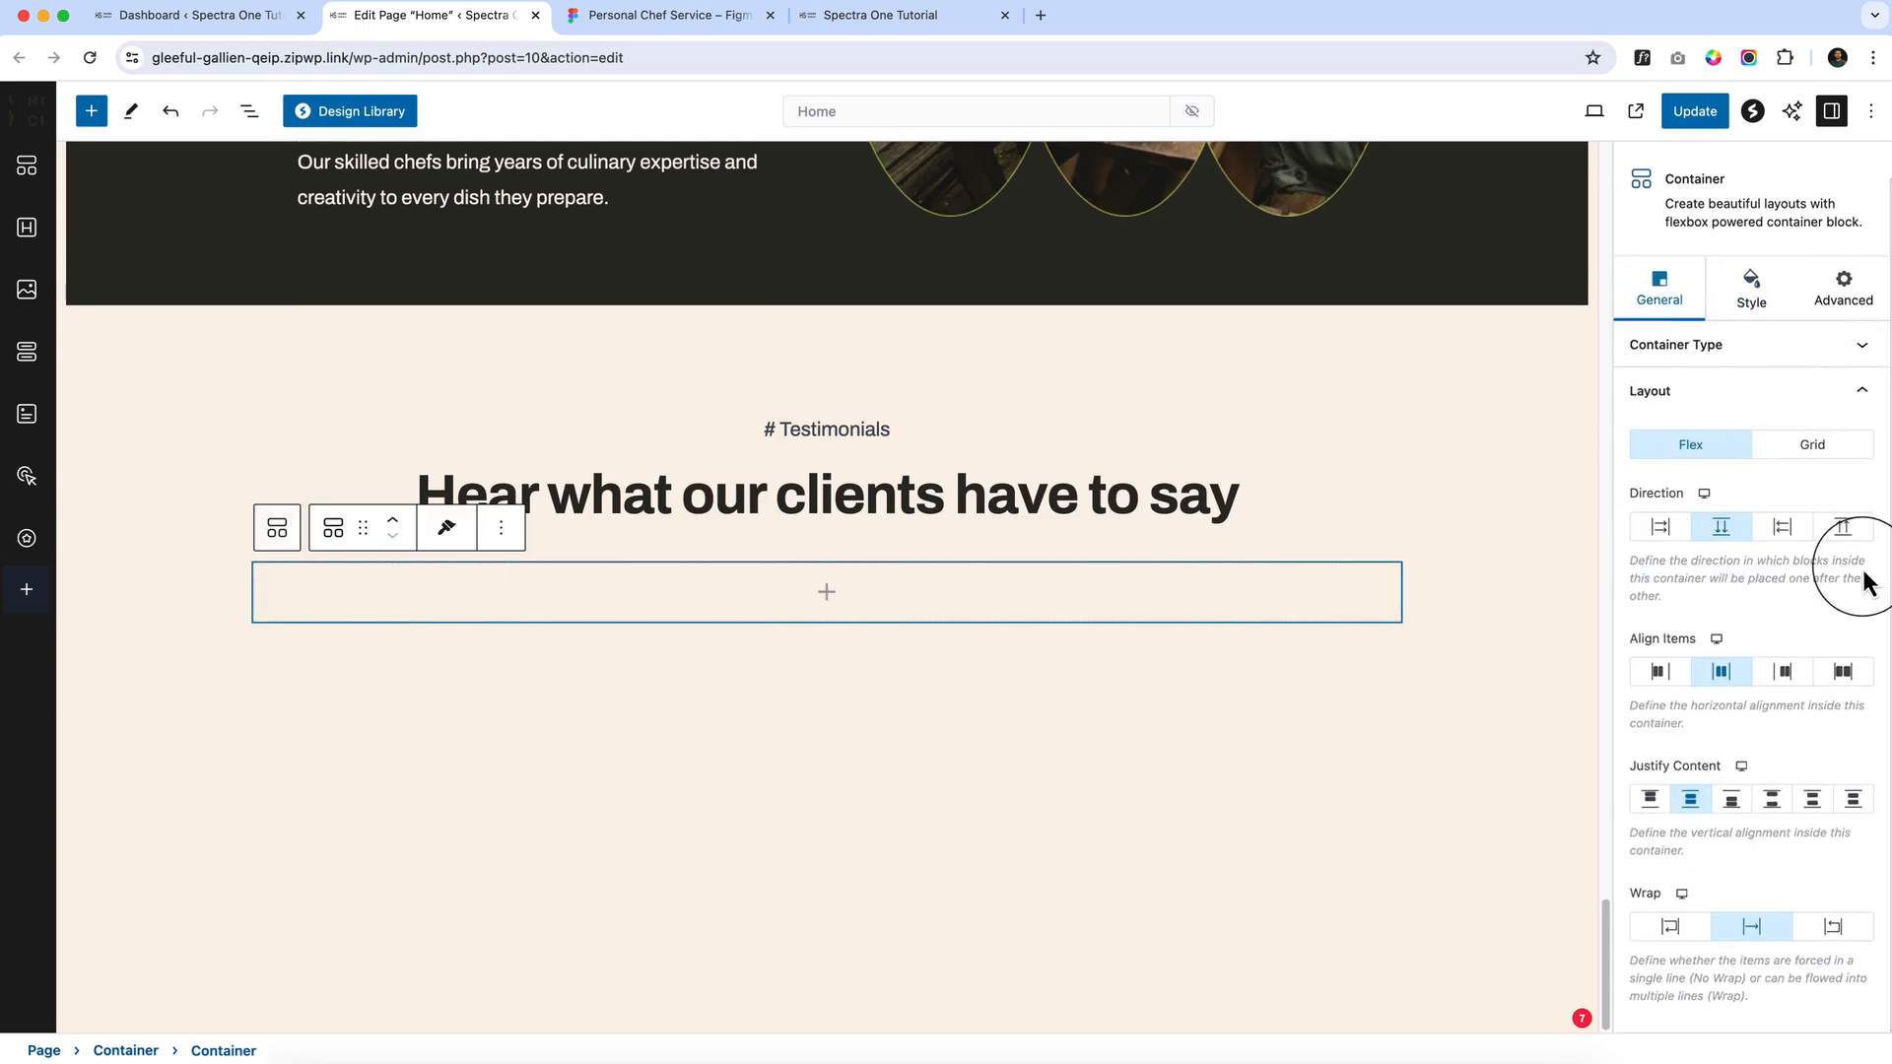
left_click(1811, 447)
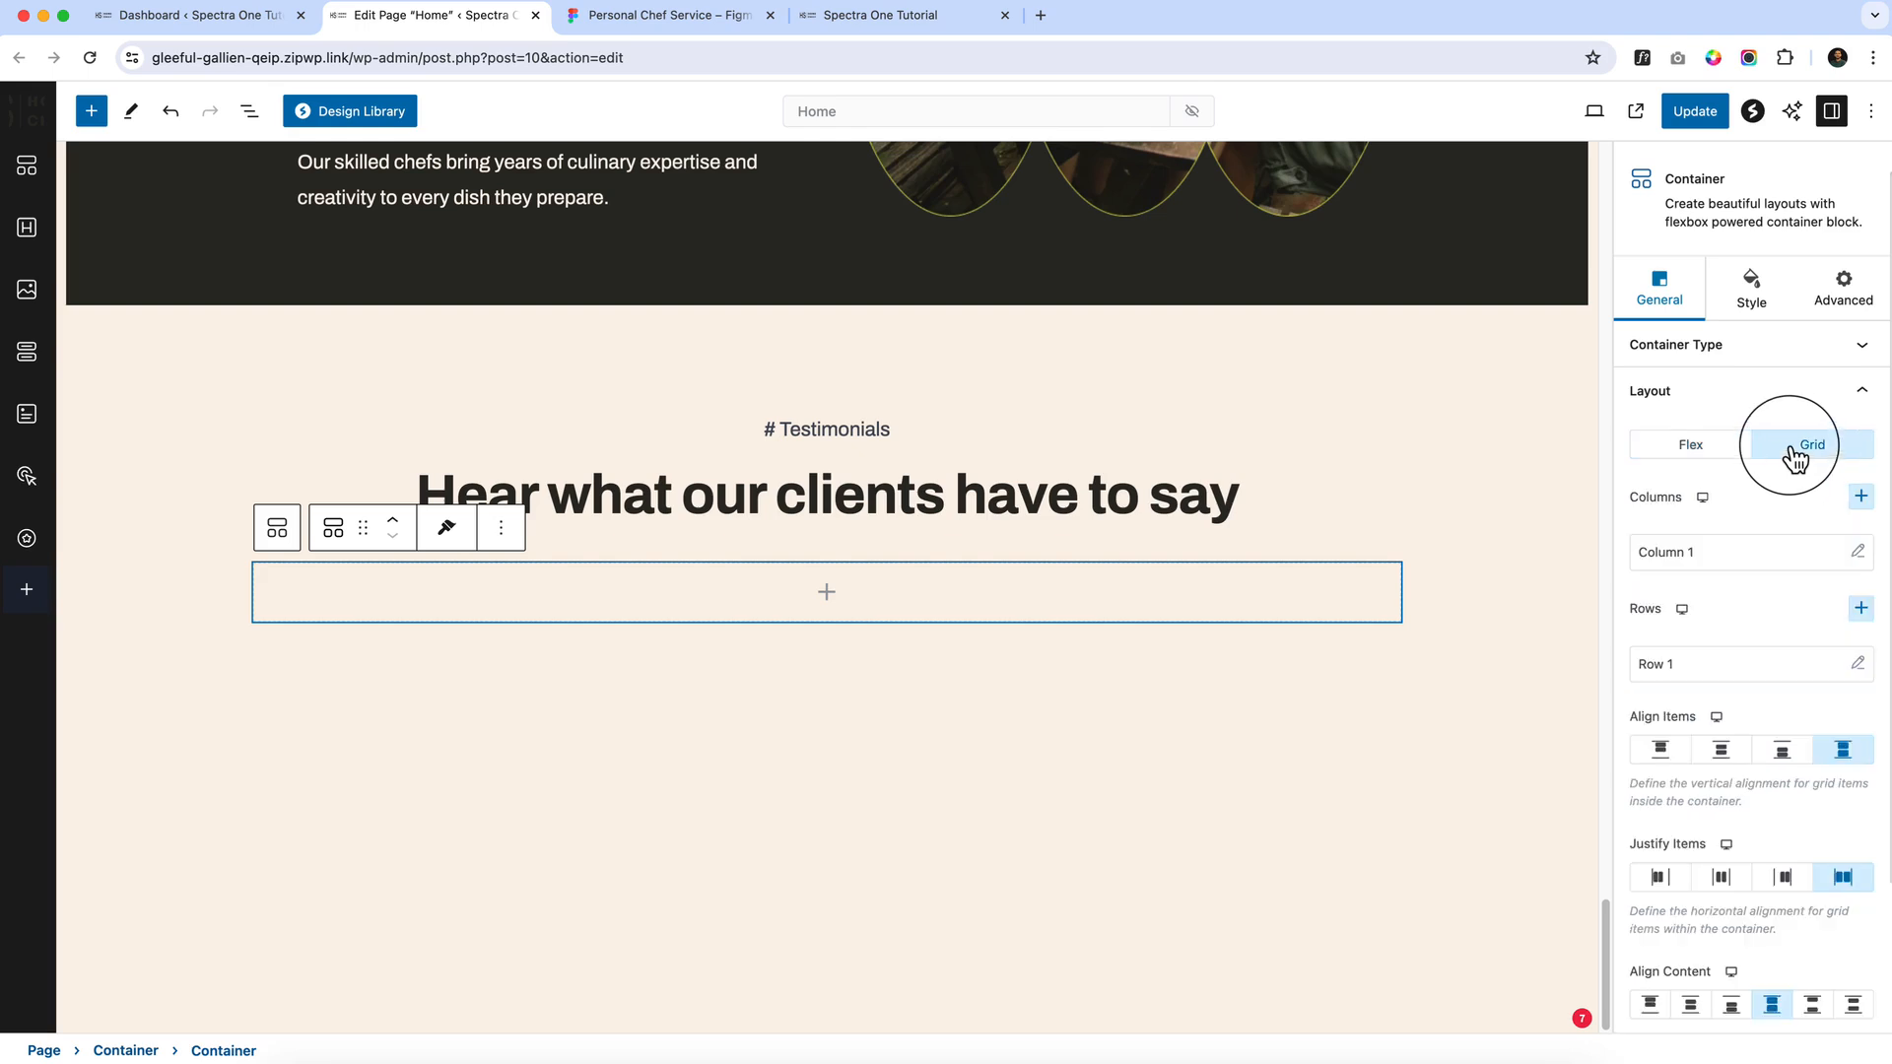
Give the grid container two columns and one row, matching the testimonial cards in the Figma design
left_click(1861, 498)
left_click(1861, 497)
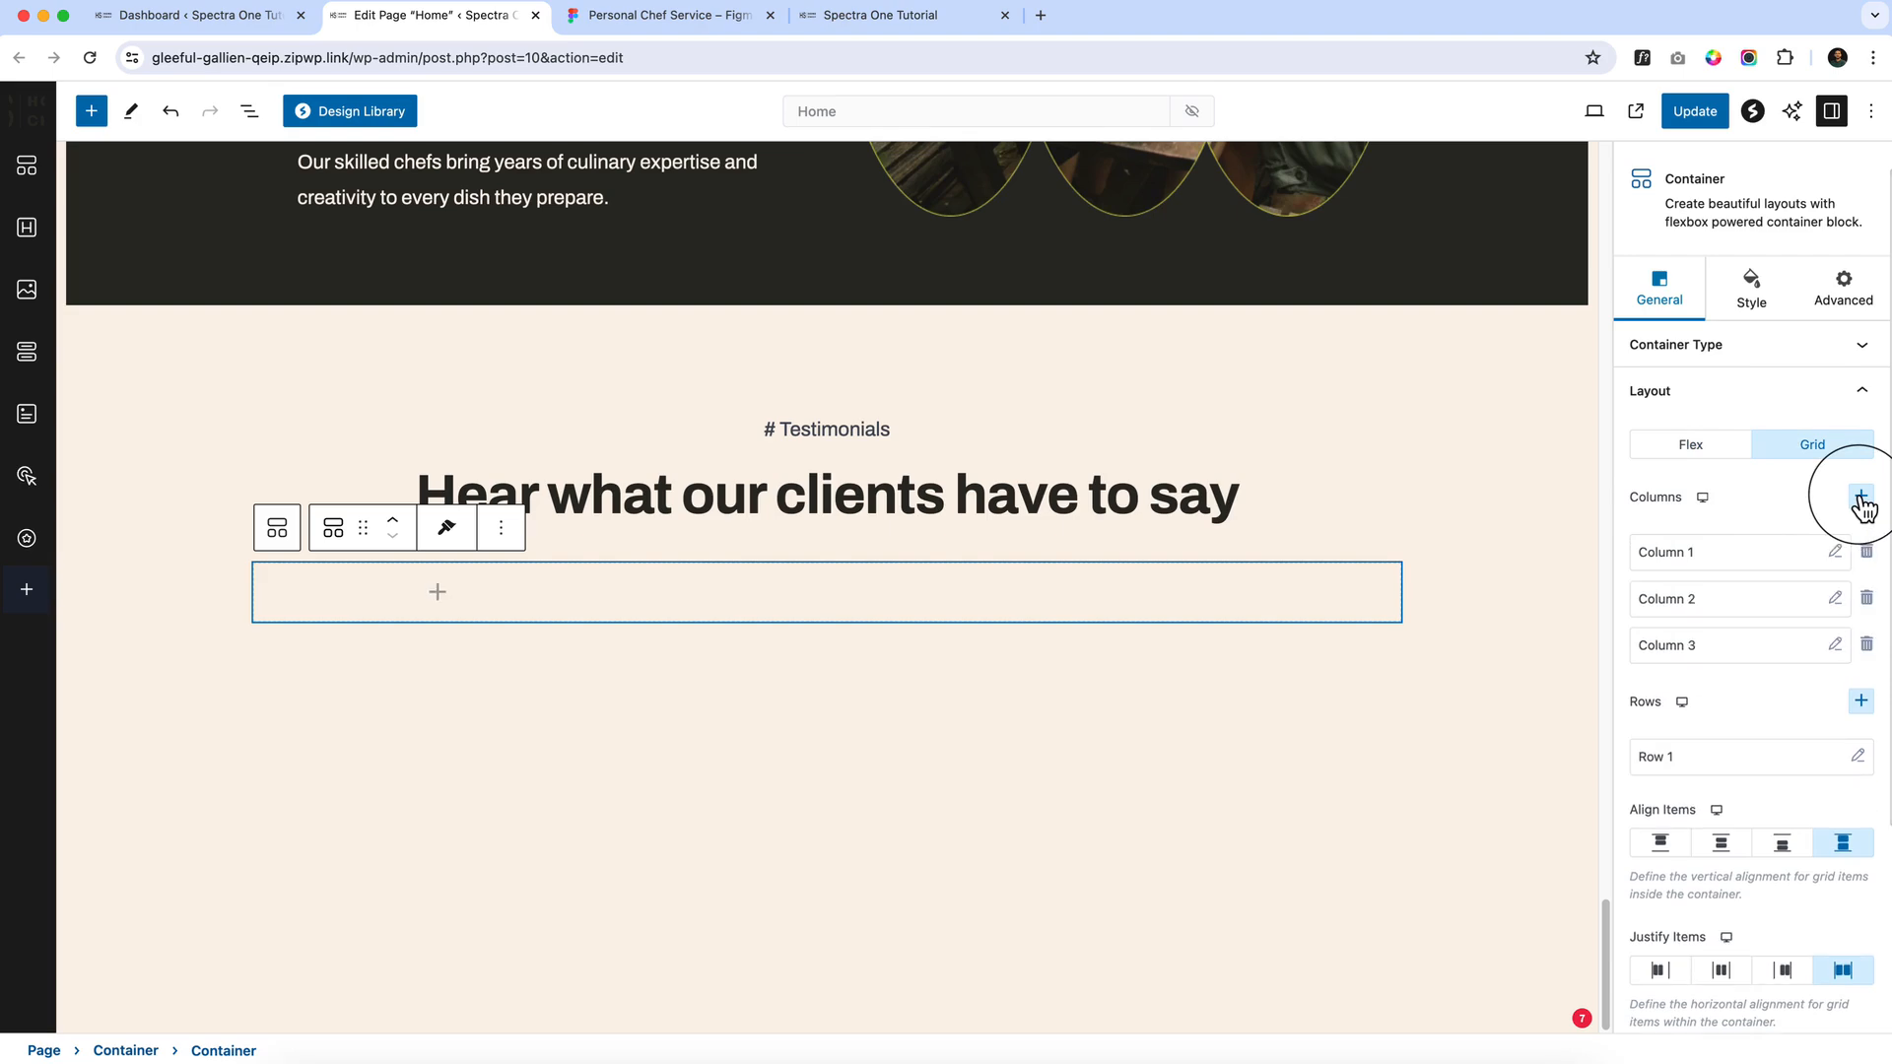
left_click(670, 17)
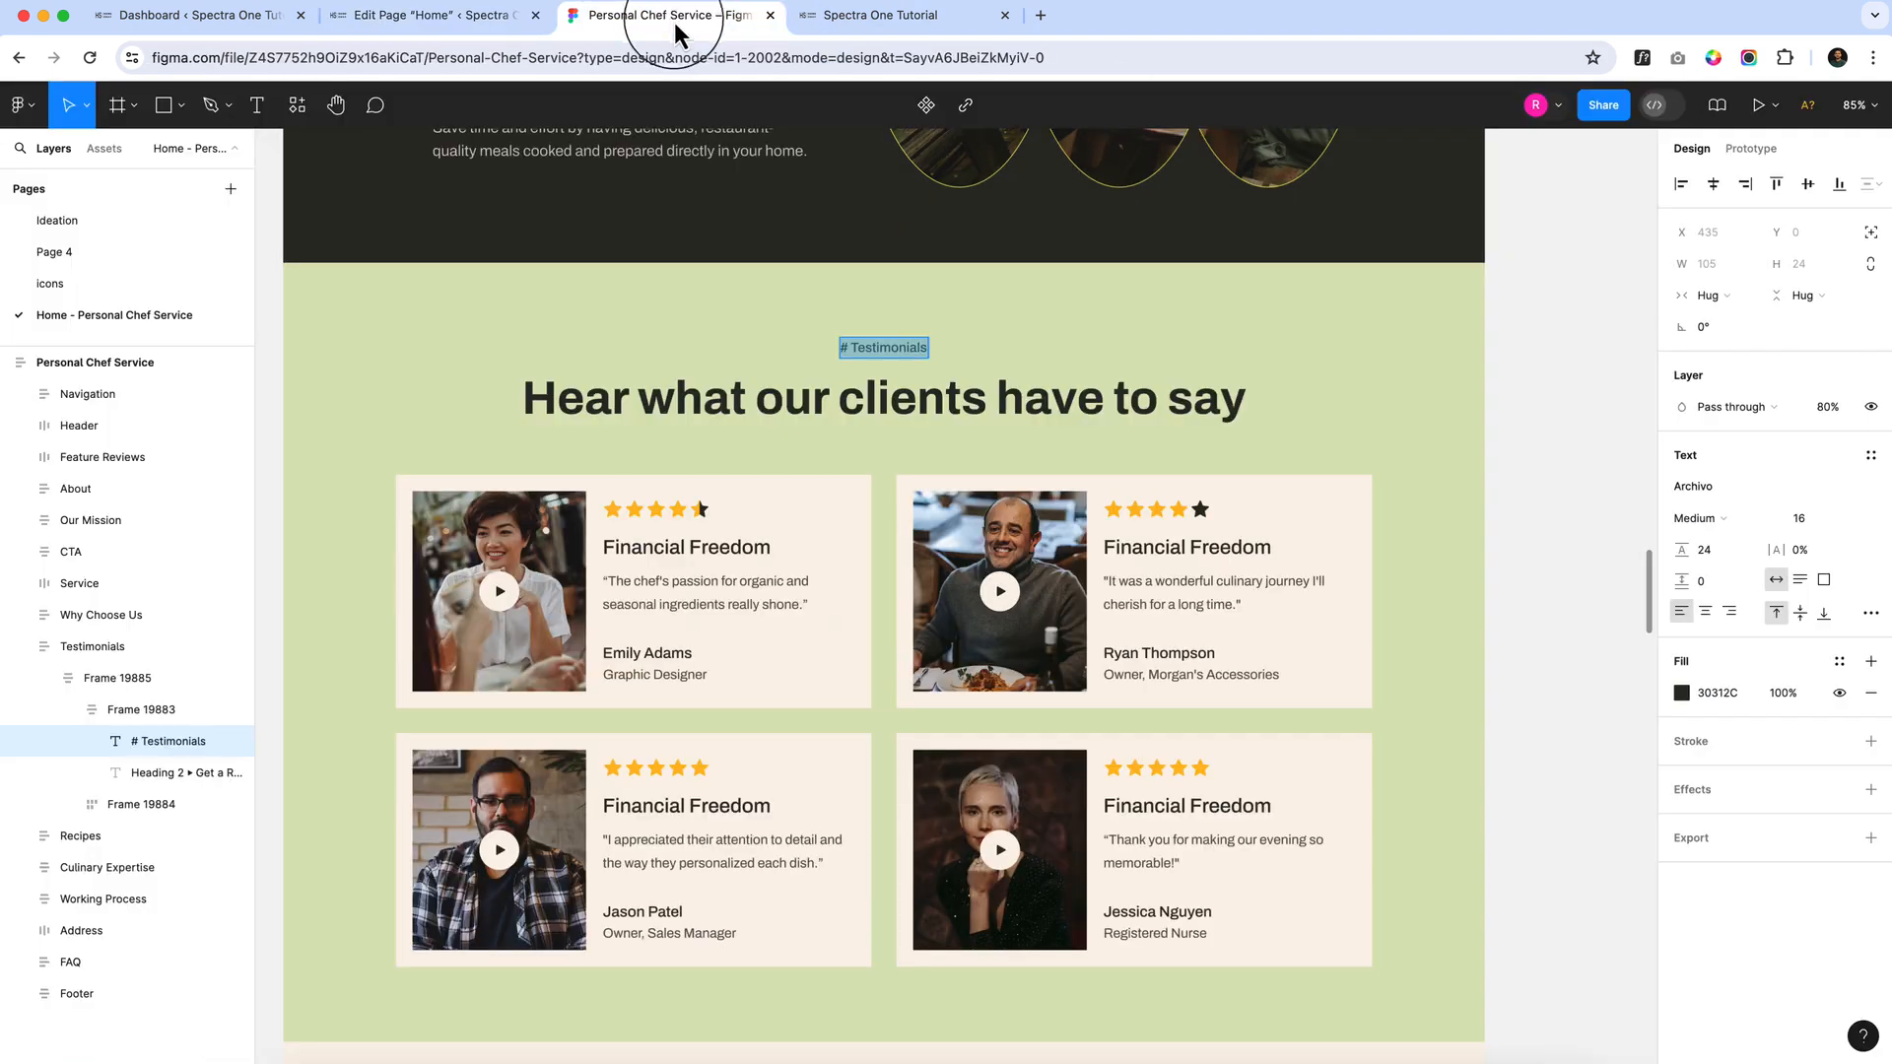
left_click(430, 18)
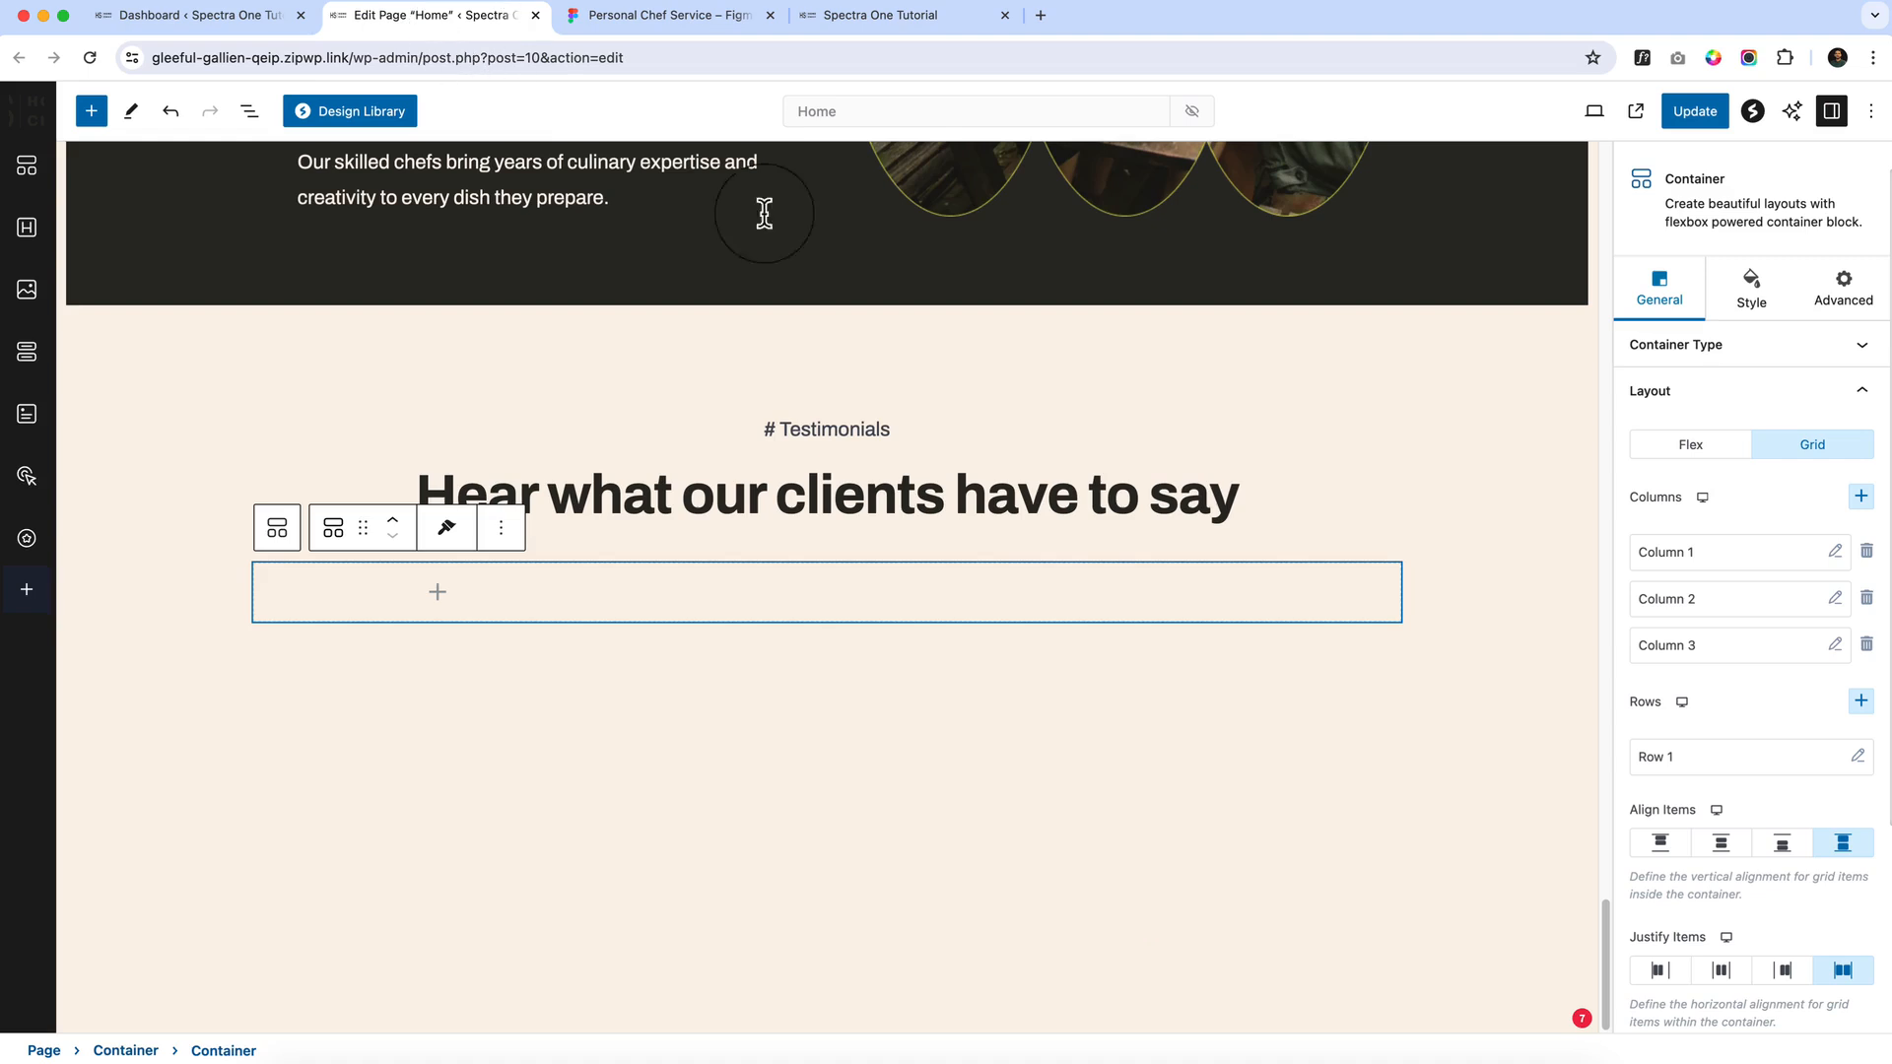
left_click(1866, 644)
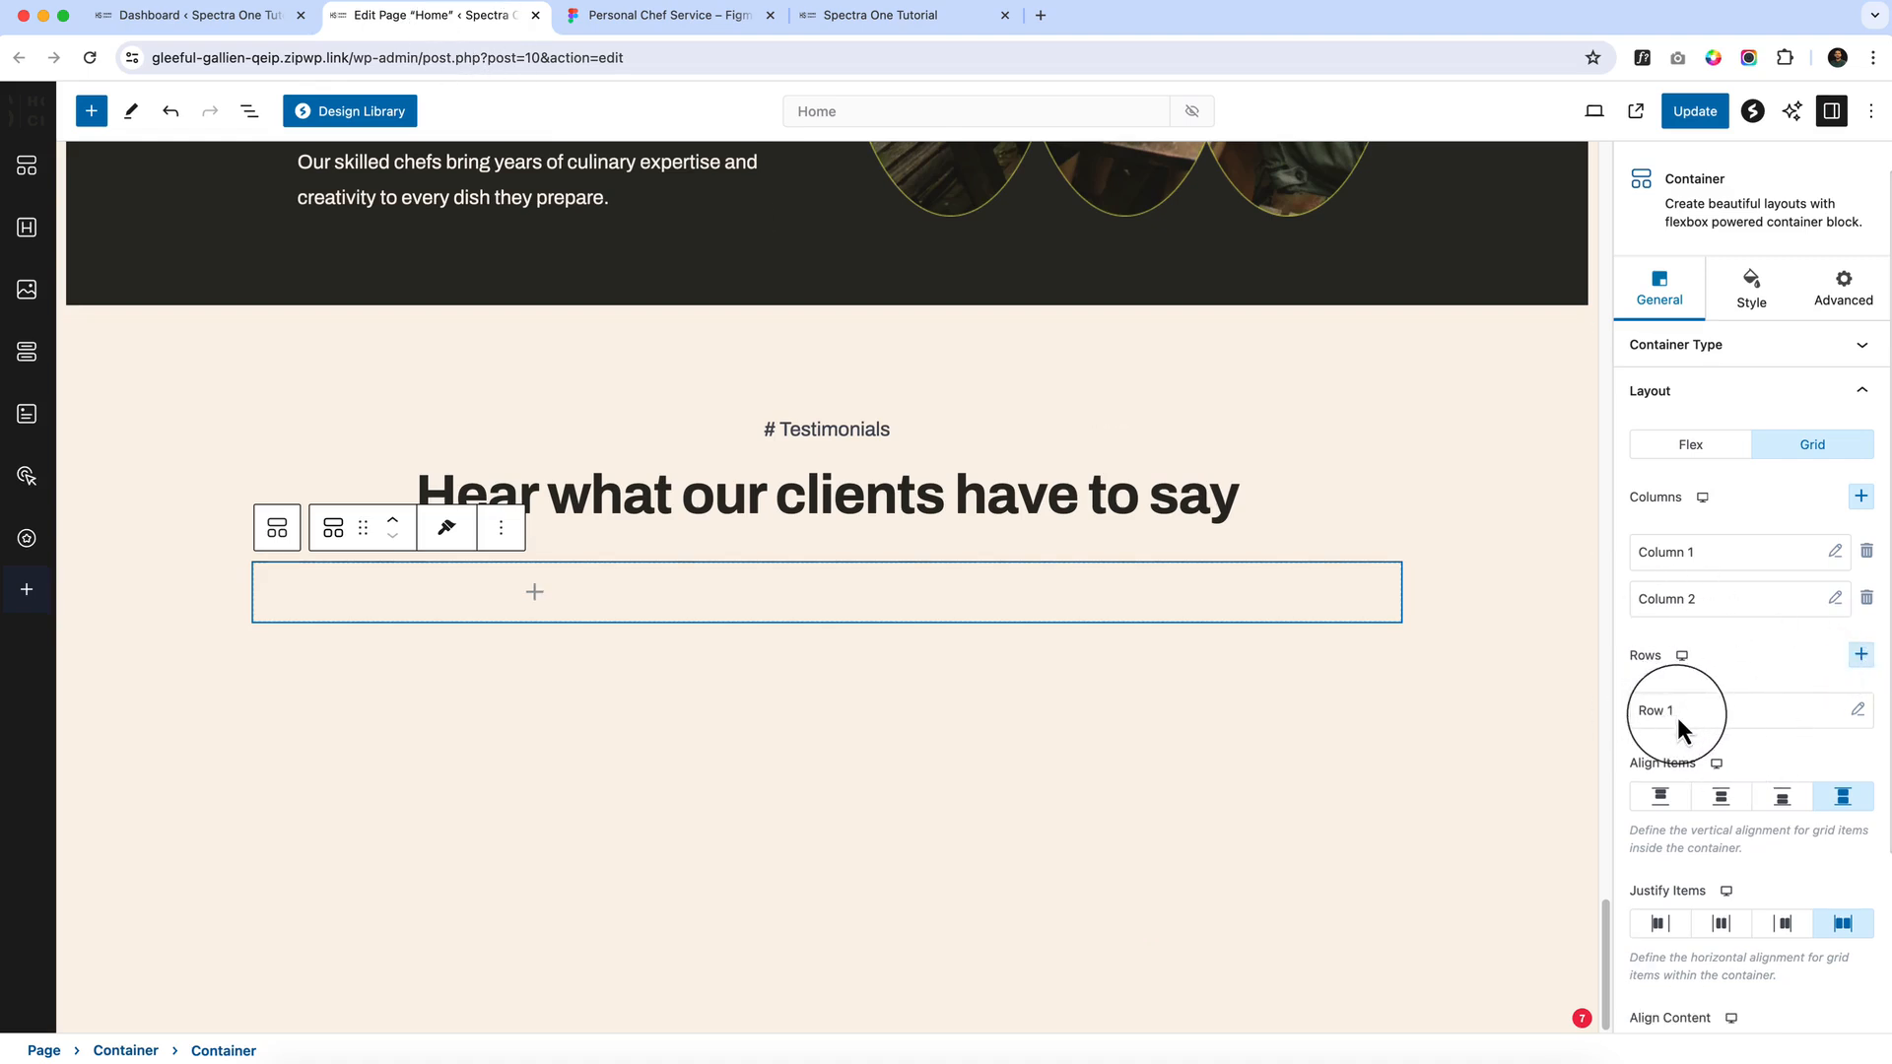
Insert a Container in the grid's first cell and add a 50 / 50 Columns block inside it
left_click(533, 593)
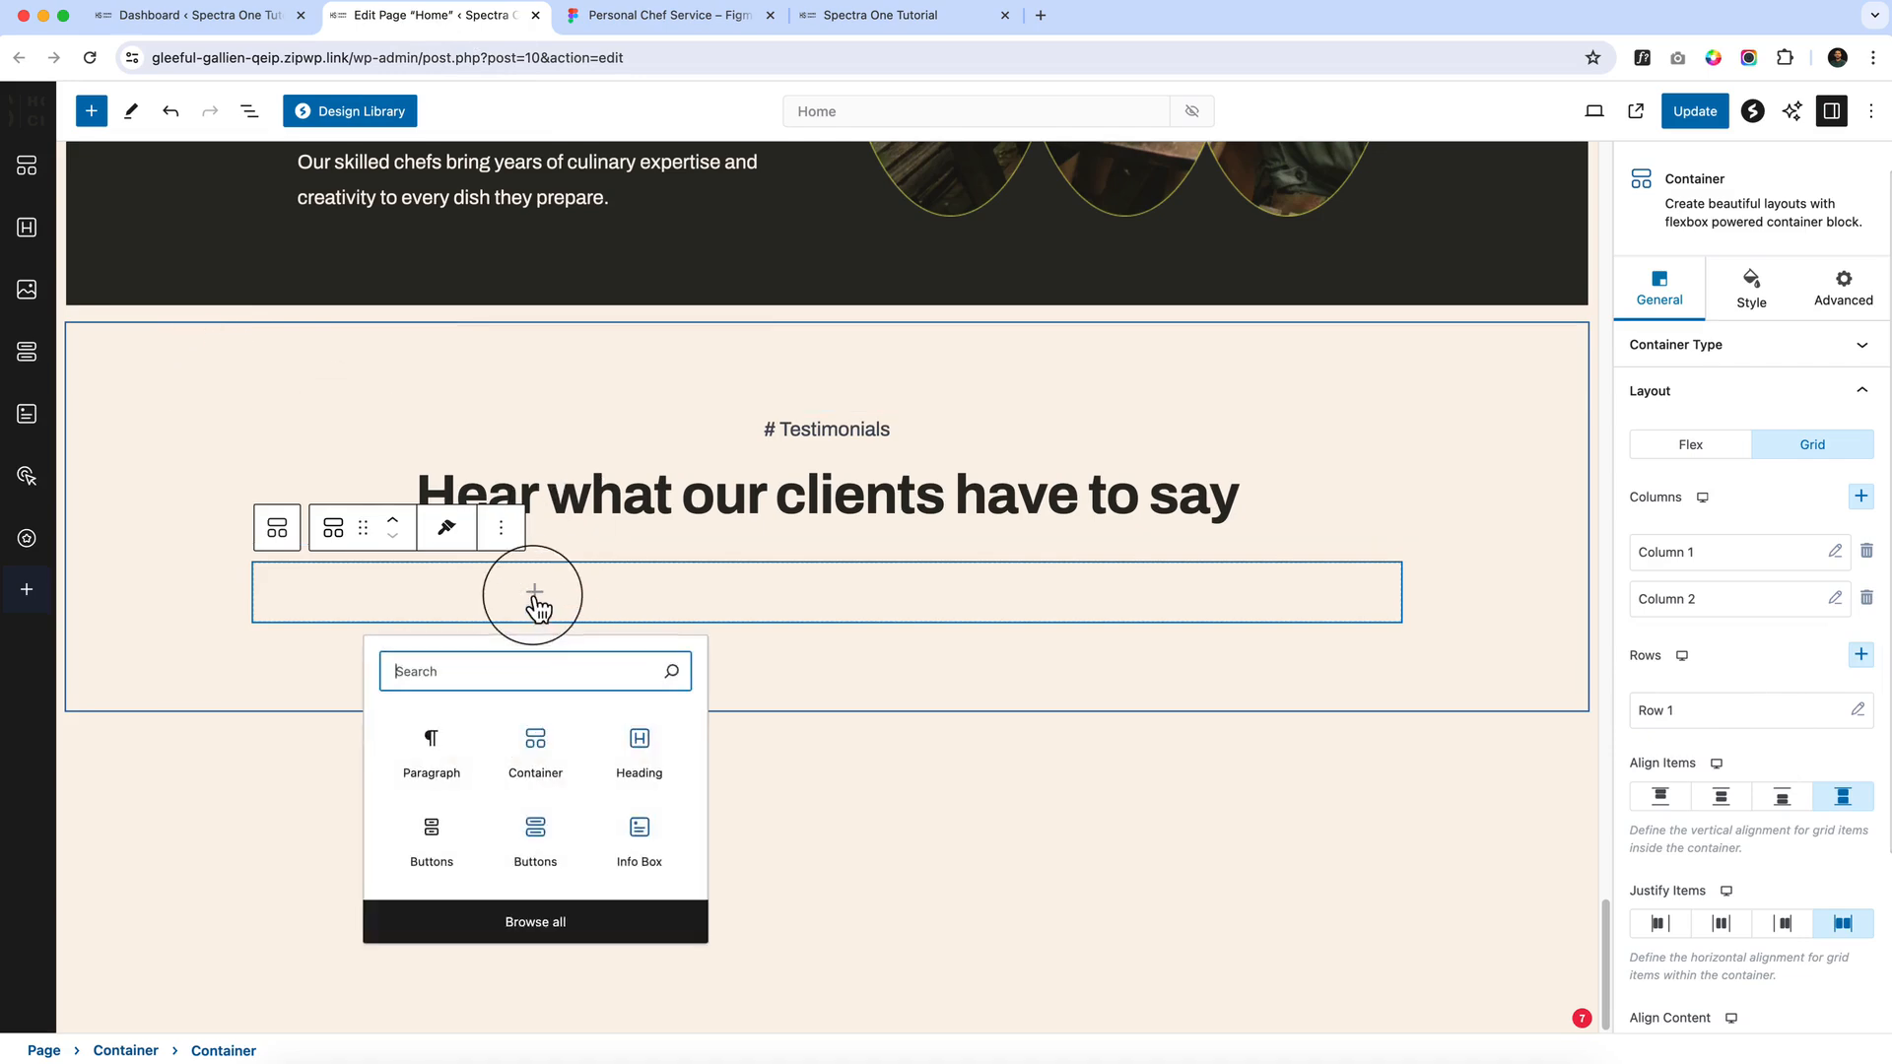
left_click(522, 751)
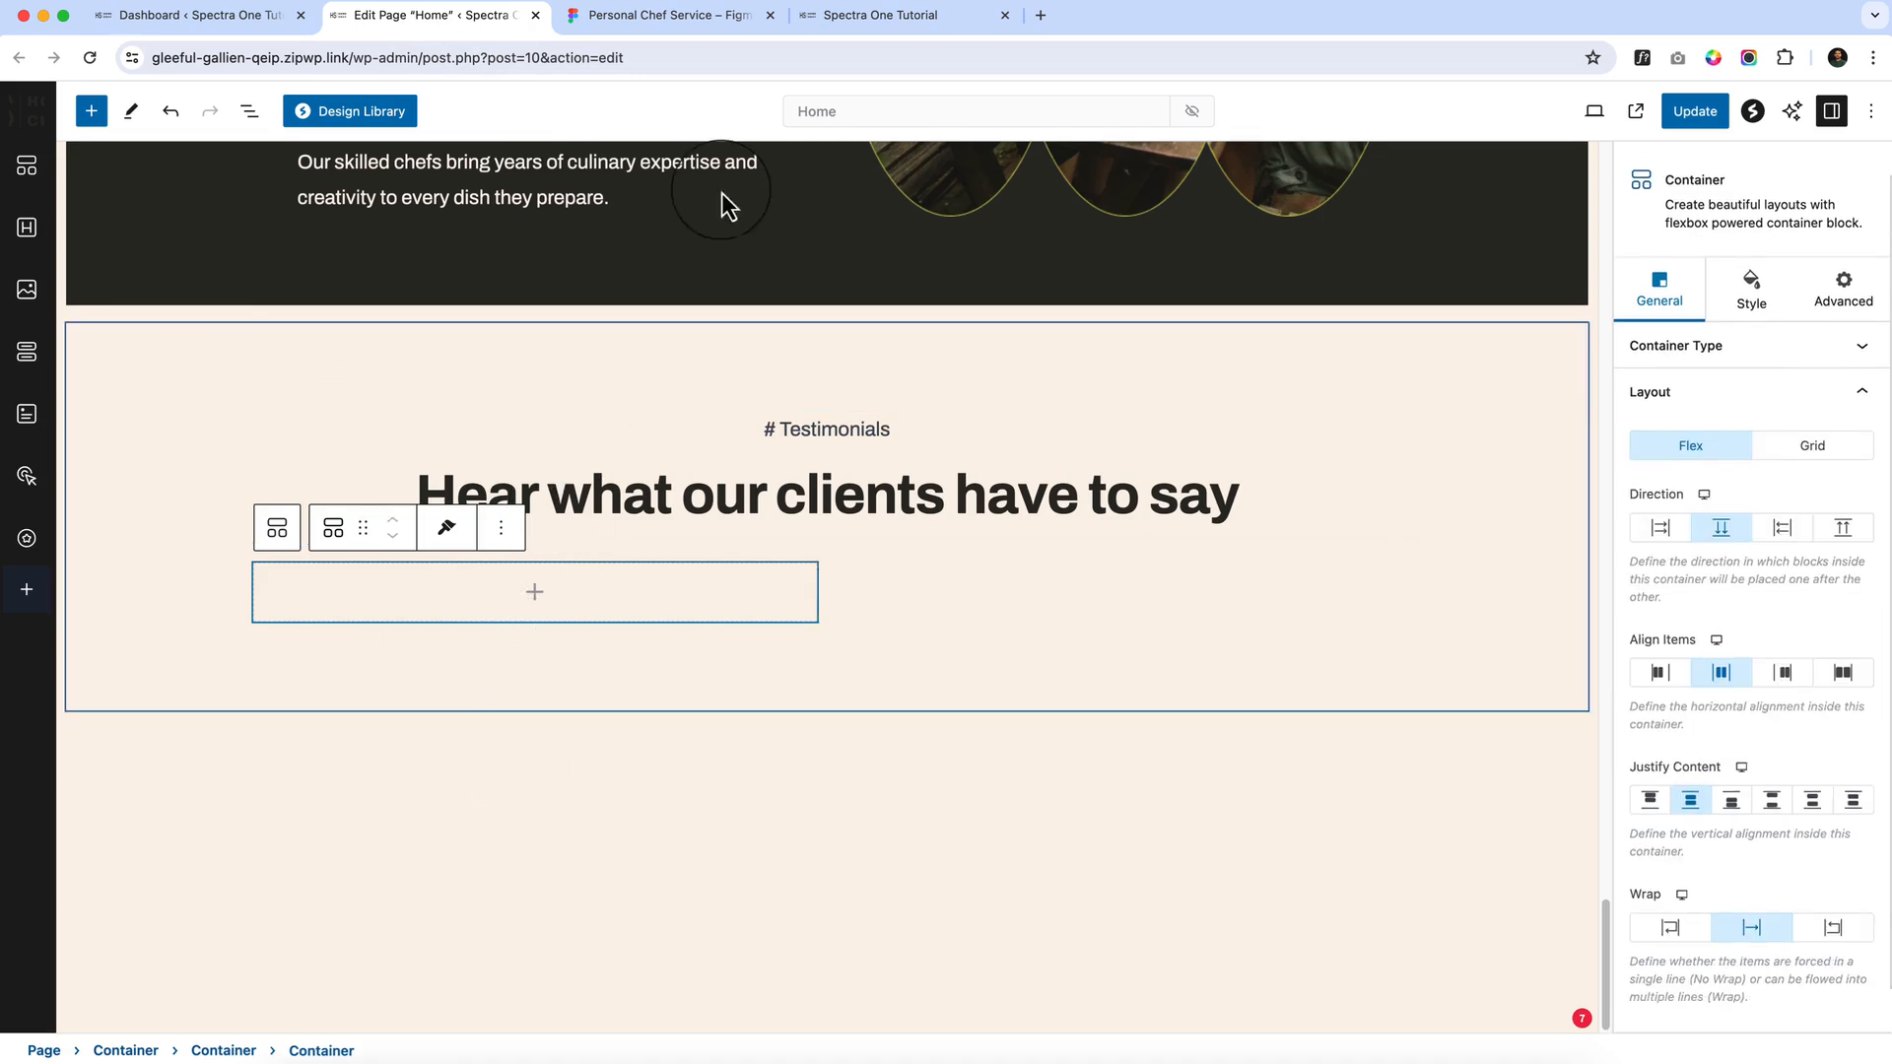
left_click(708, 15)
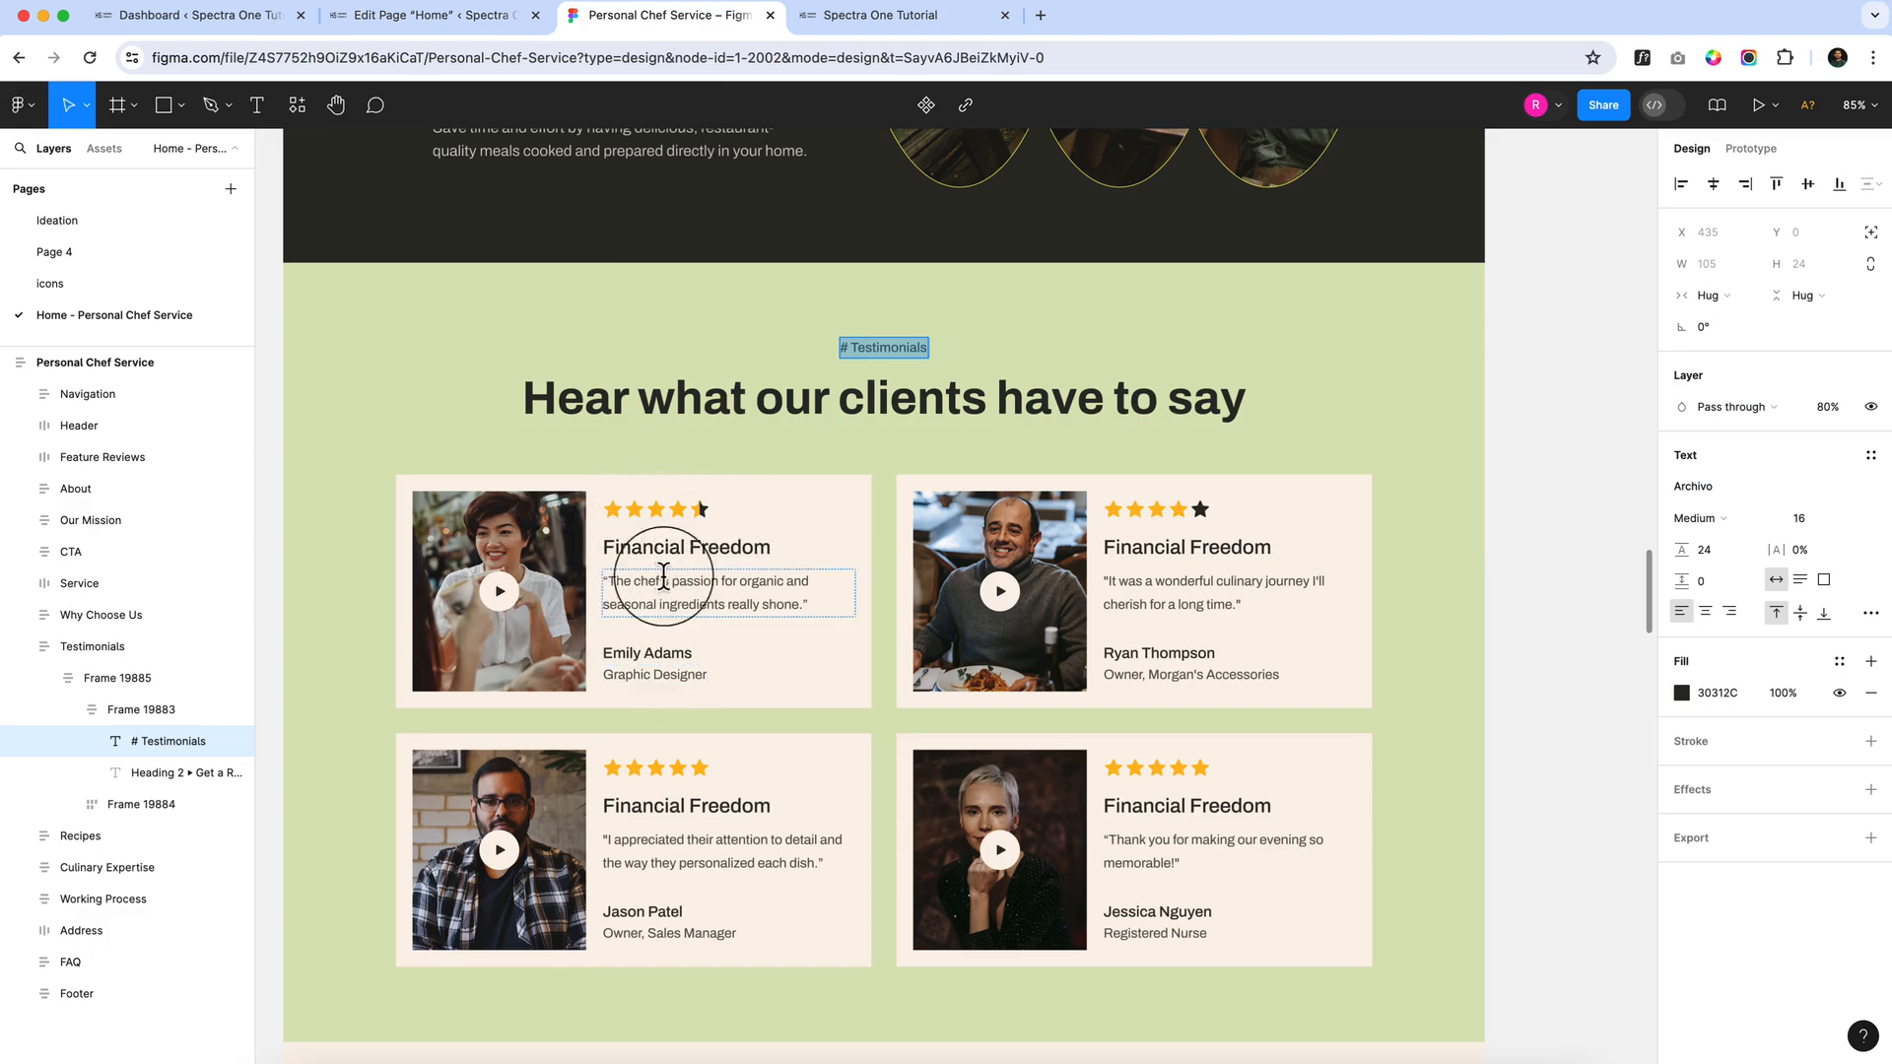
left_click(423, 15)
left_click(522, 603)
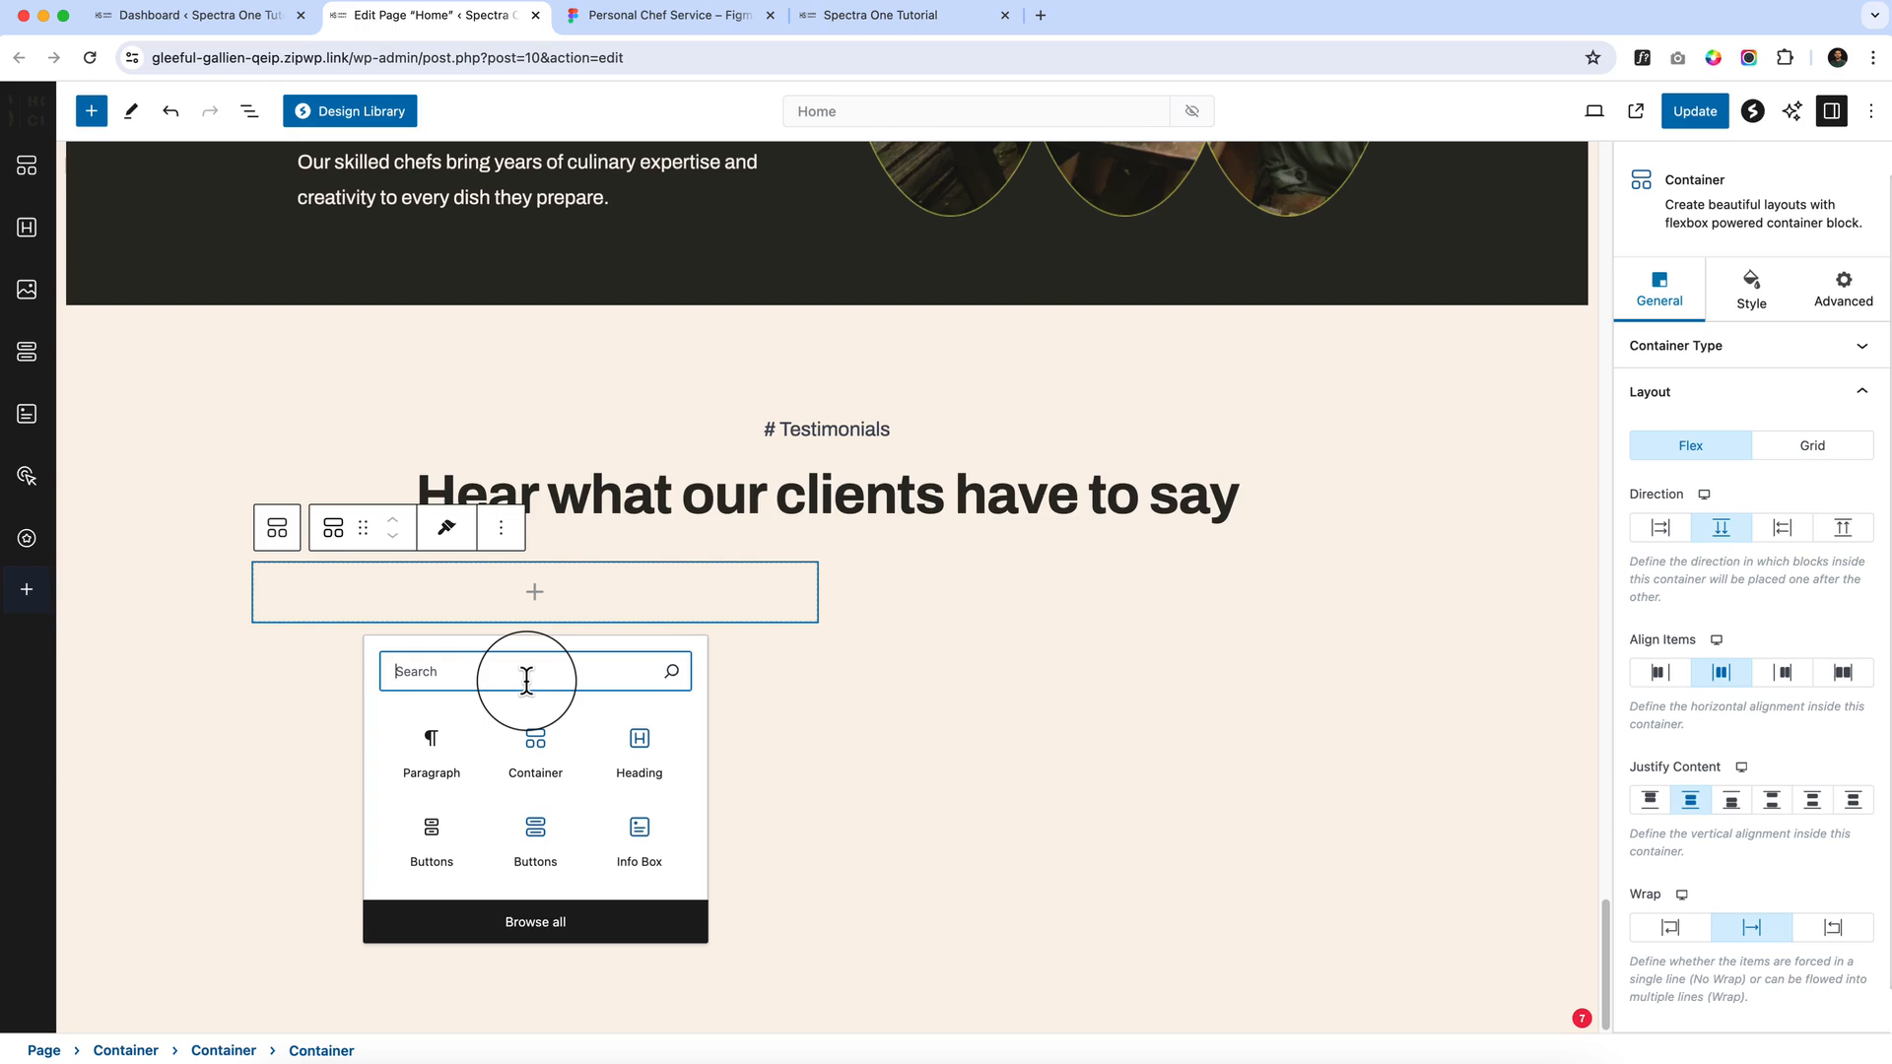
type("col")
left_click(433, 744)
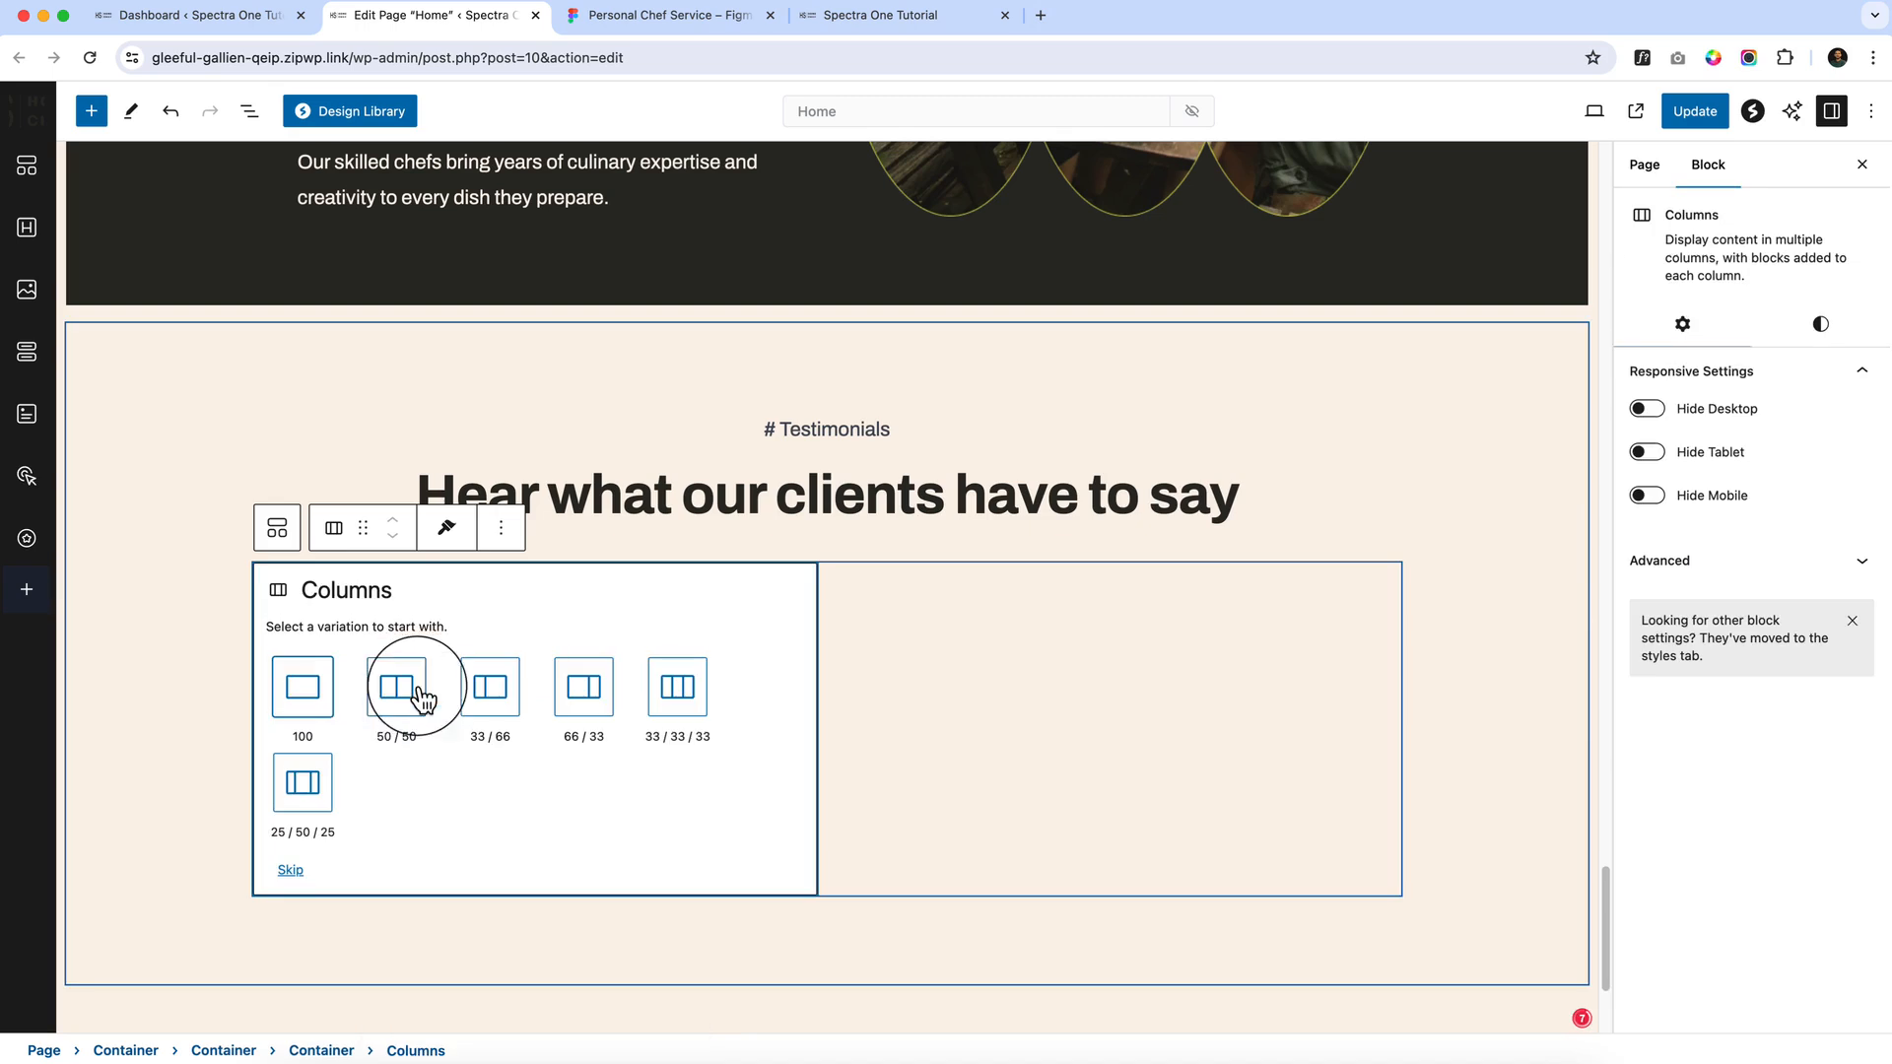
left_click(399, 697)
Insert the Spectra Image block in the first inner column and open the media library for it
left_click(424, 614)
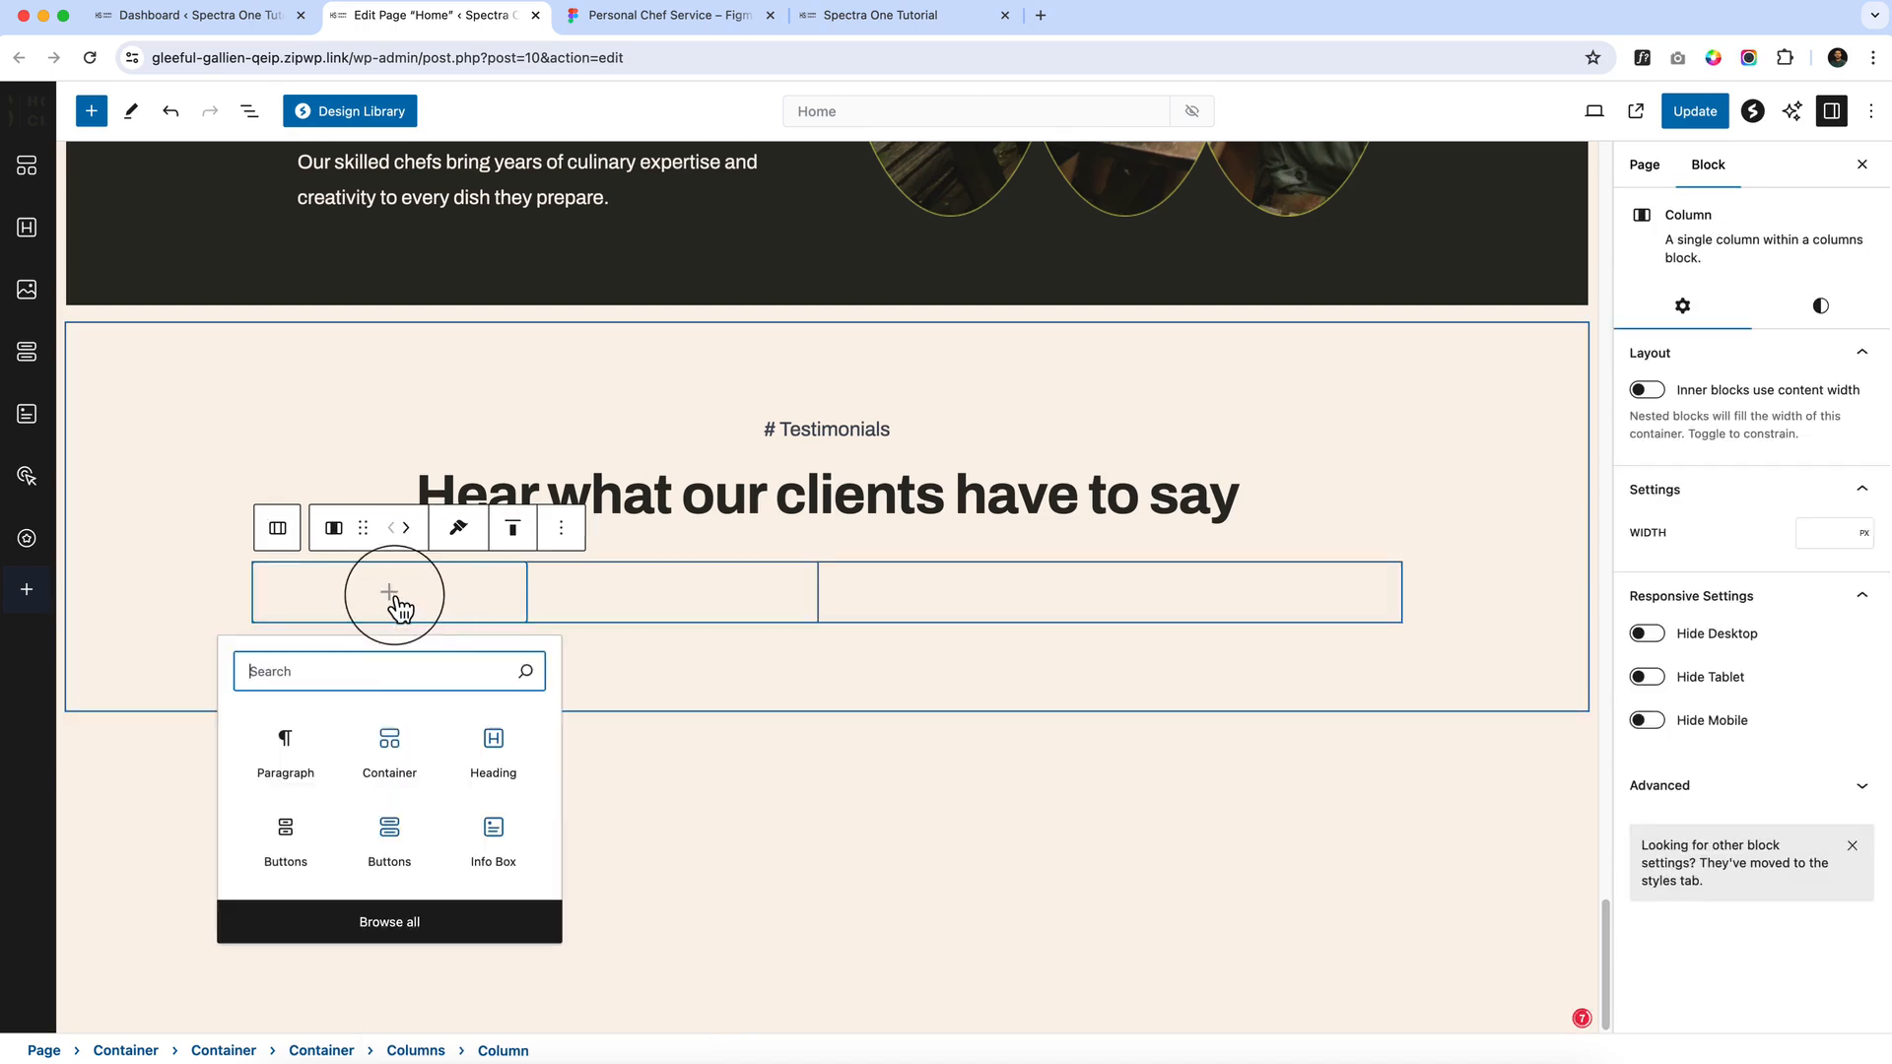
type("image")
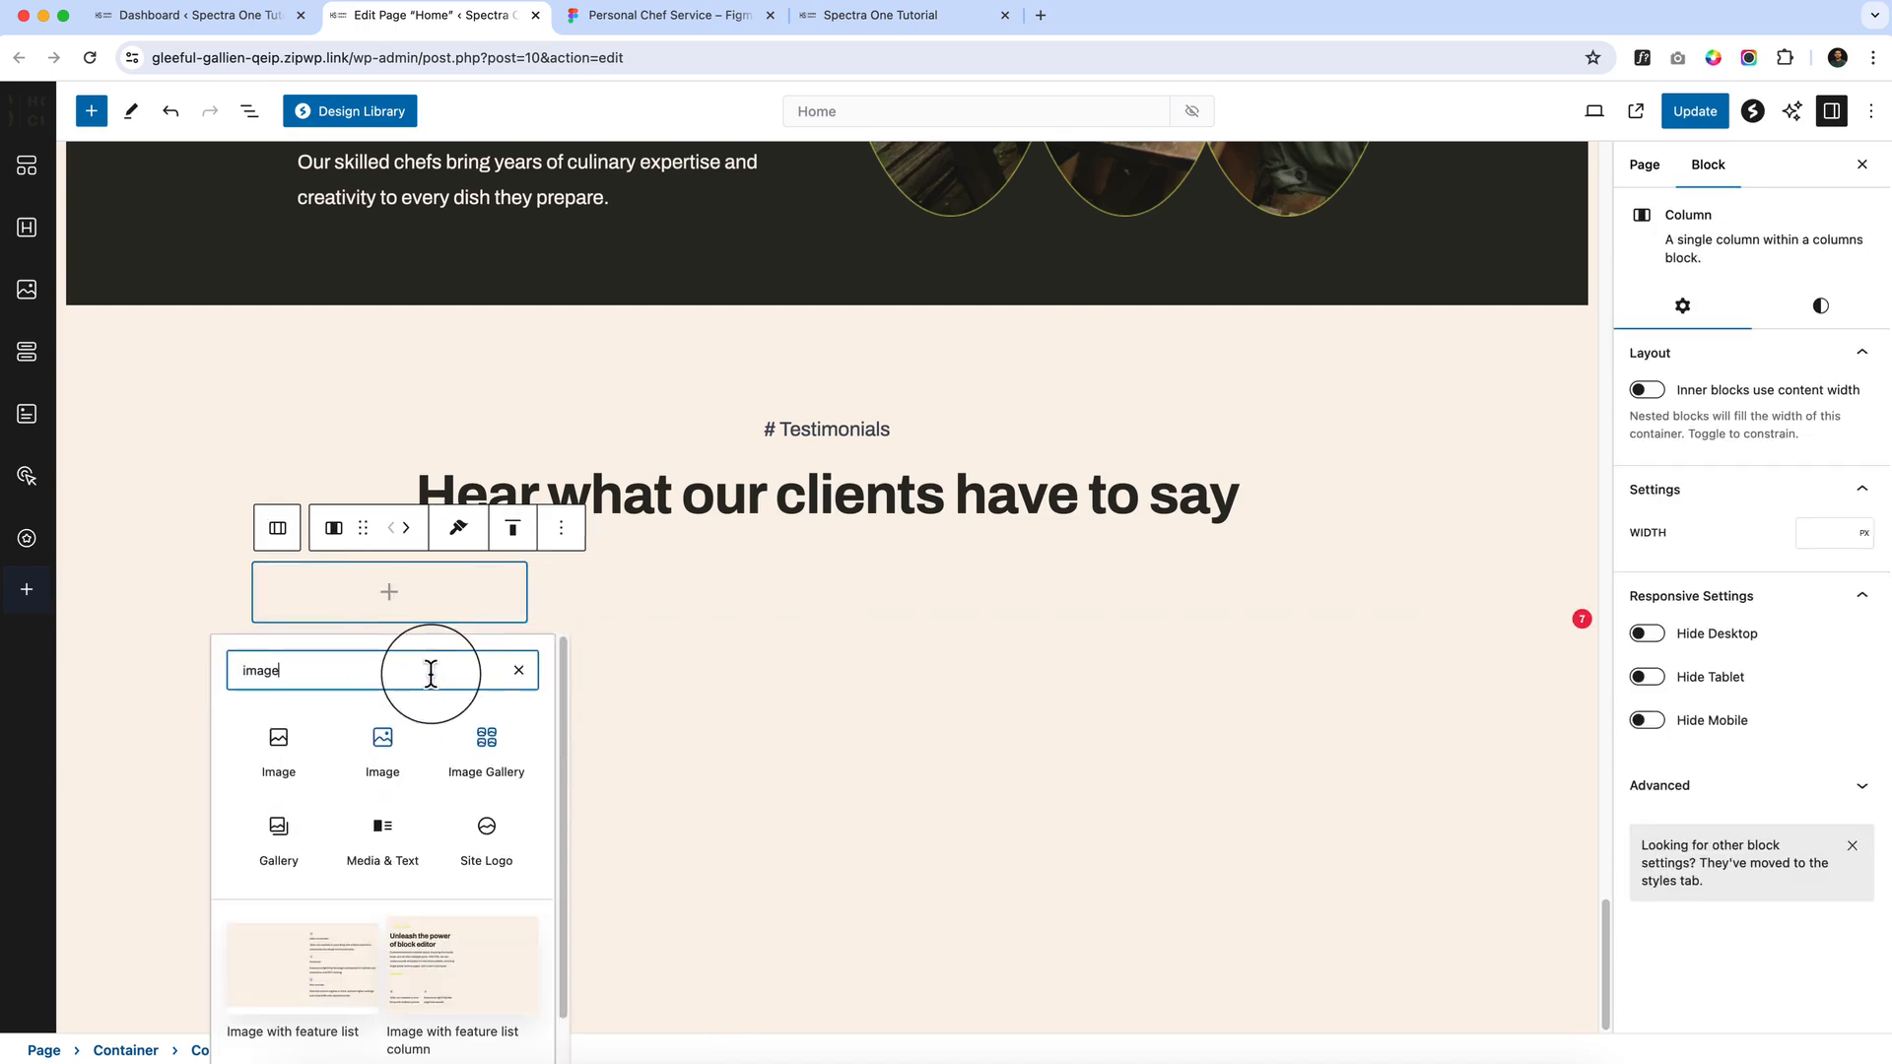
left_click(363, 765)
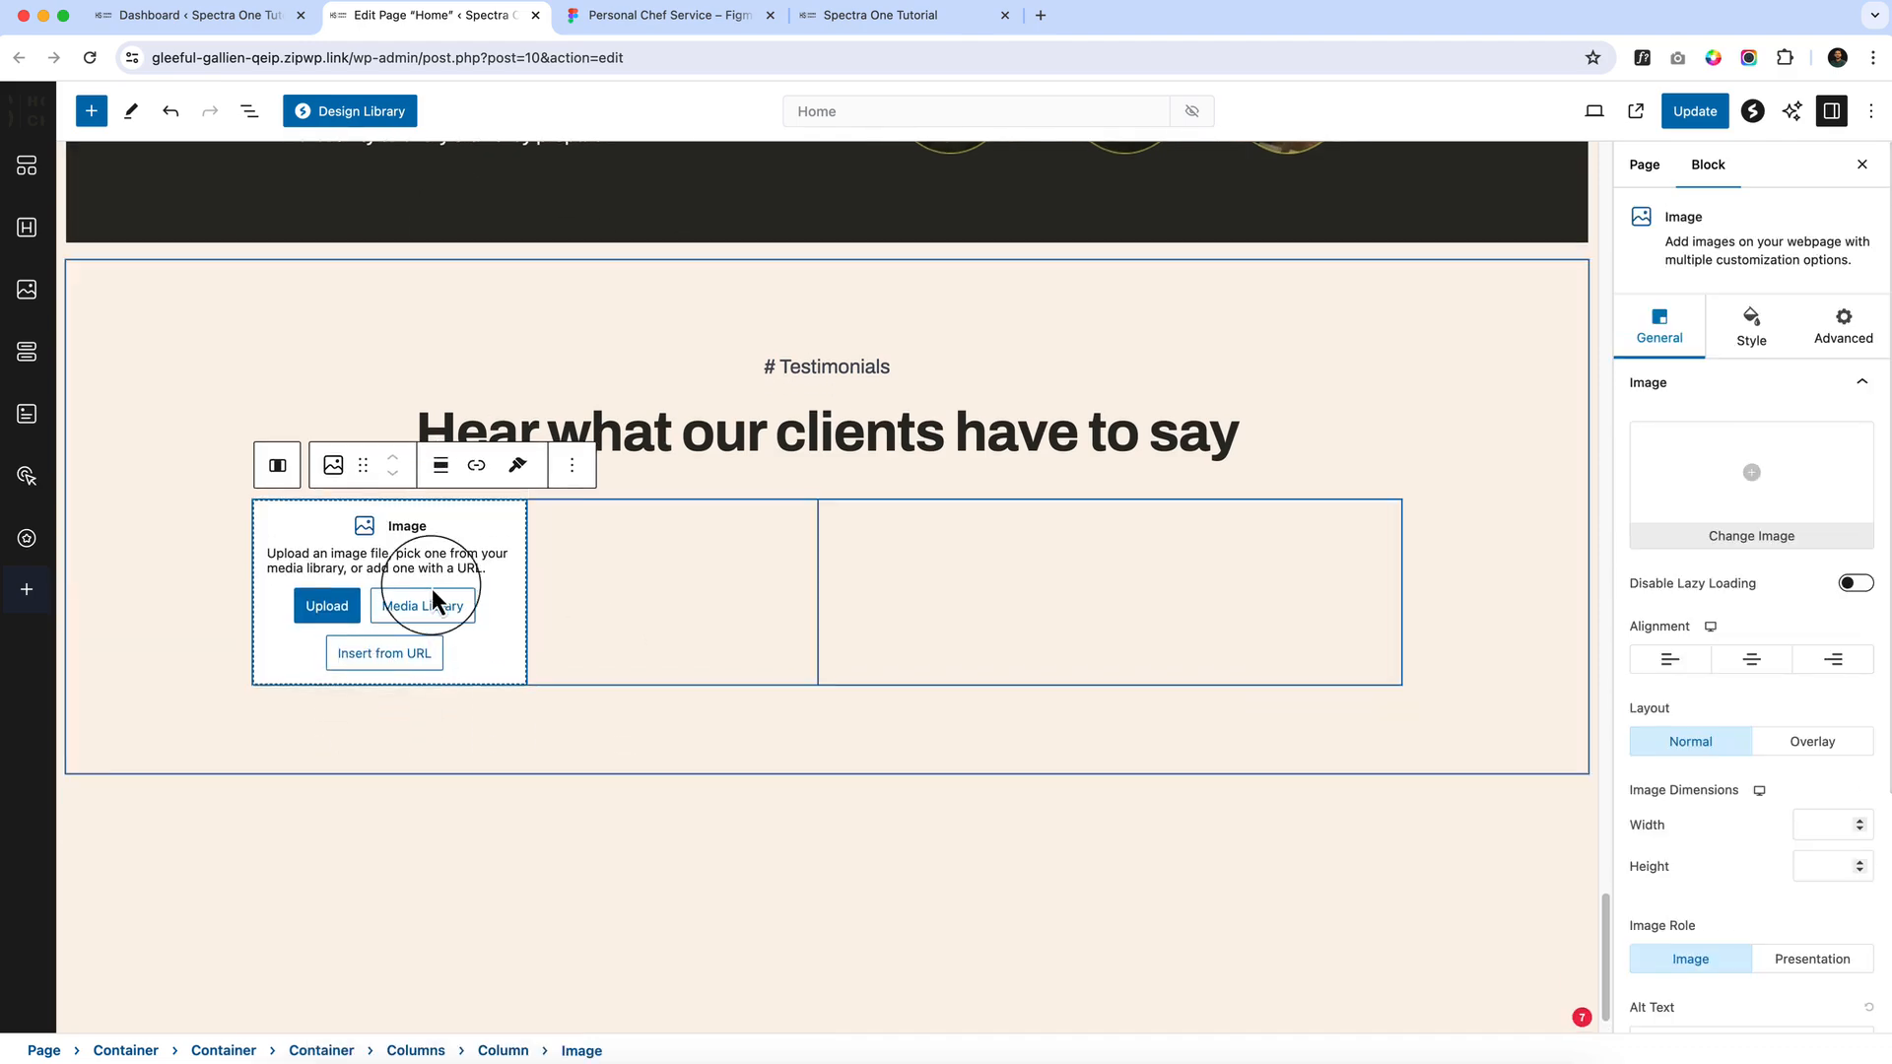
left_click(423, 612)
Switch to the Figma design and add a 1x PNG export setting to the first testimonial card's photo
left_click(637, 16)
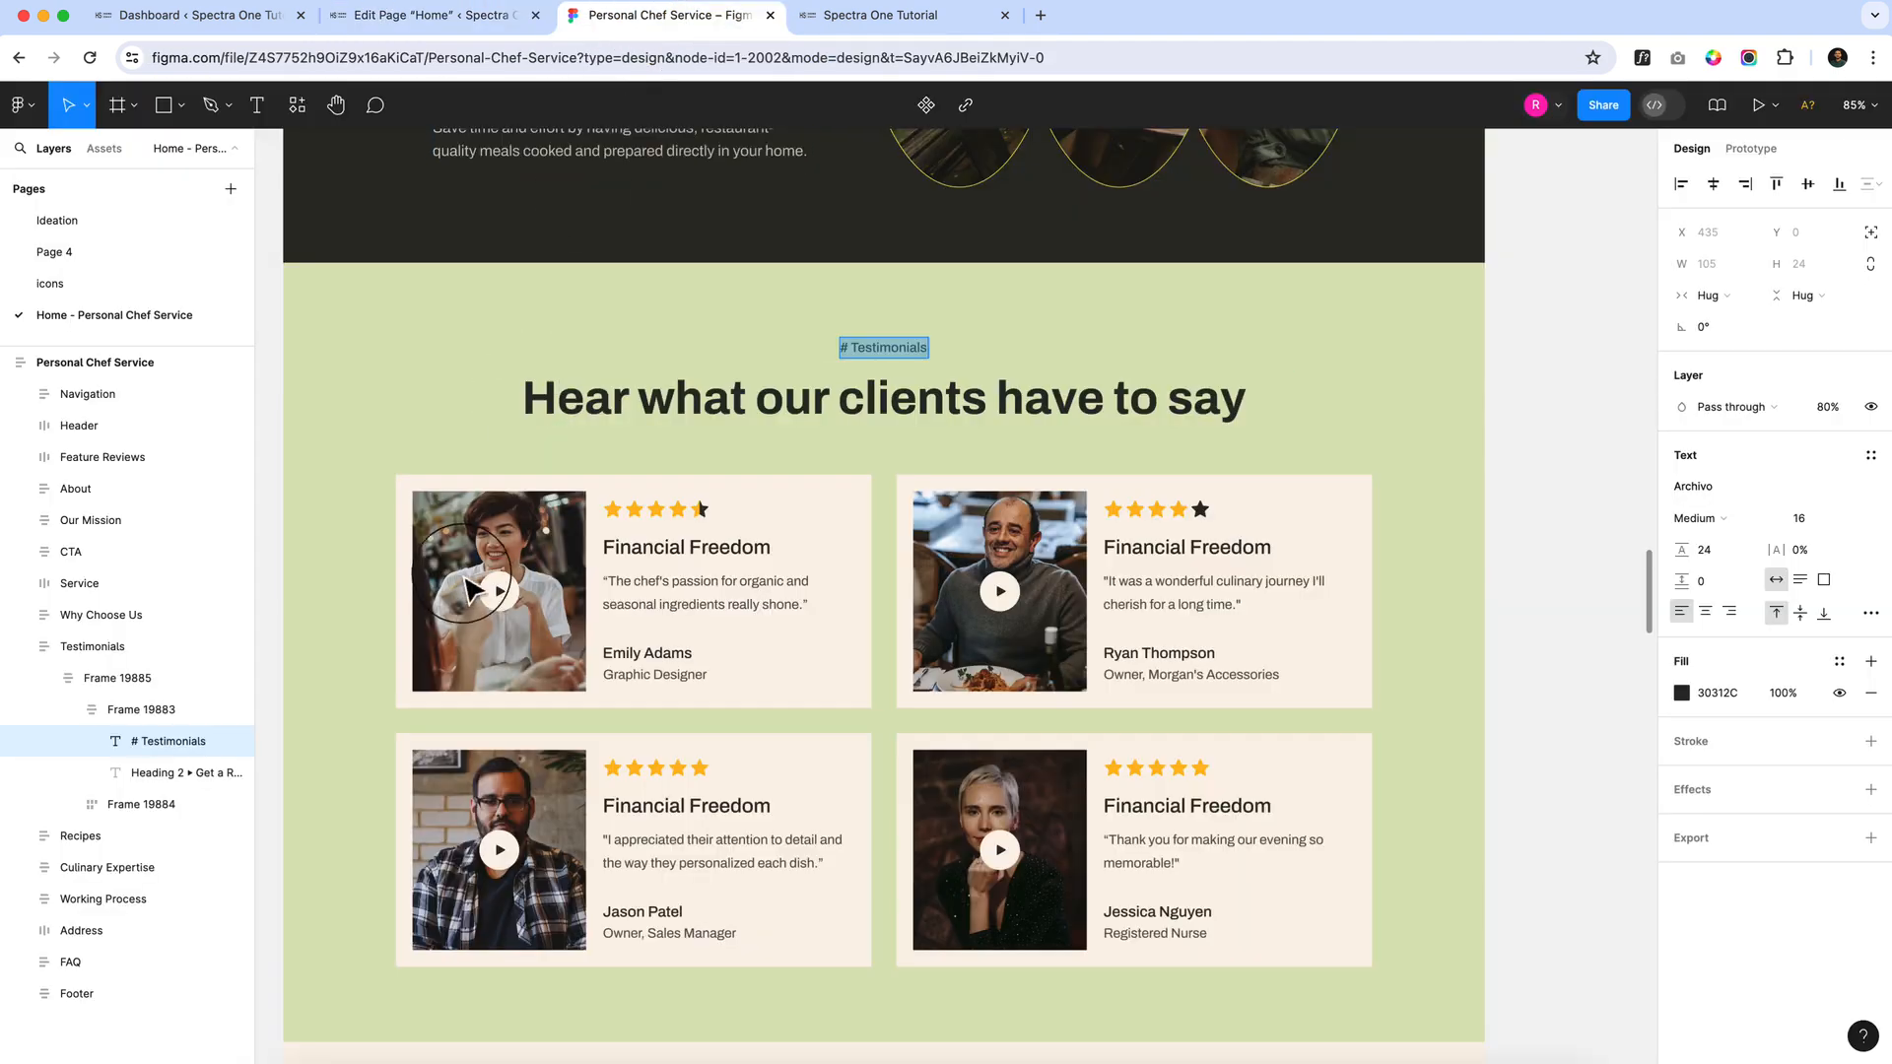
left_click(478, 591)
double_click(476, 591)
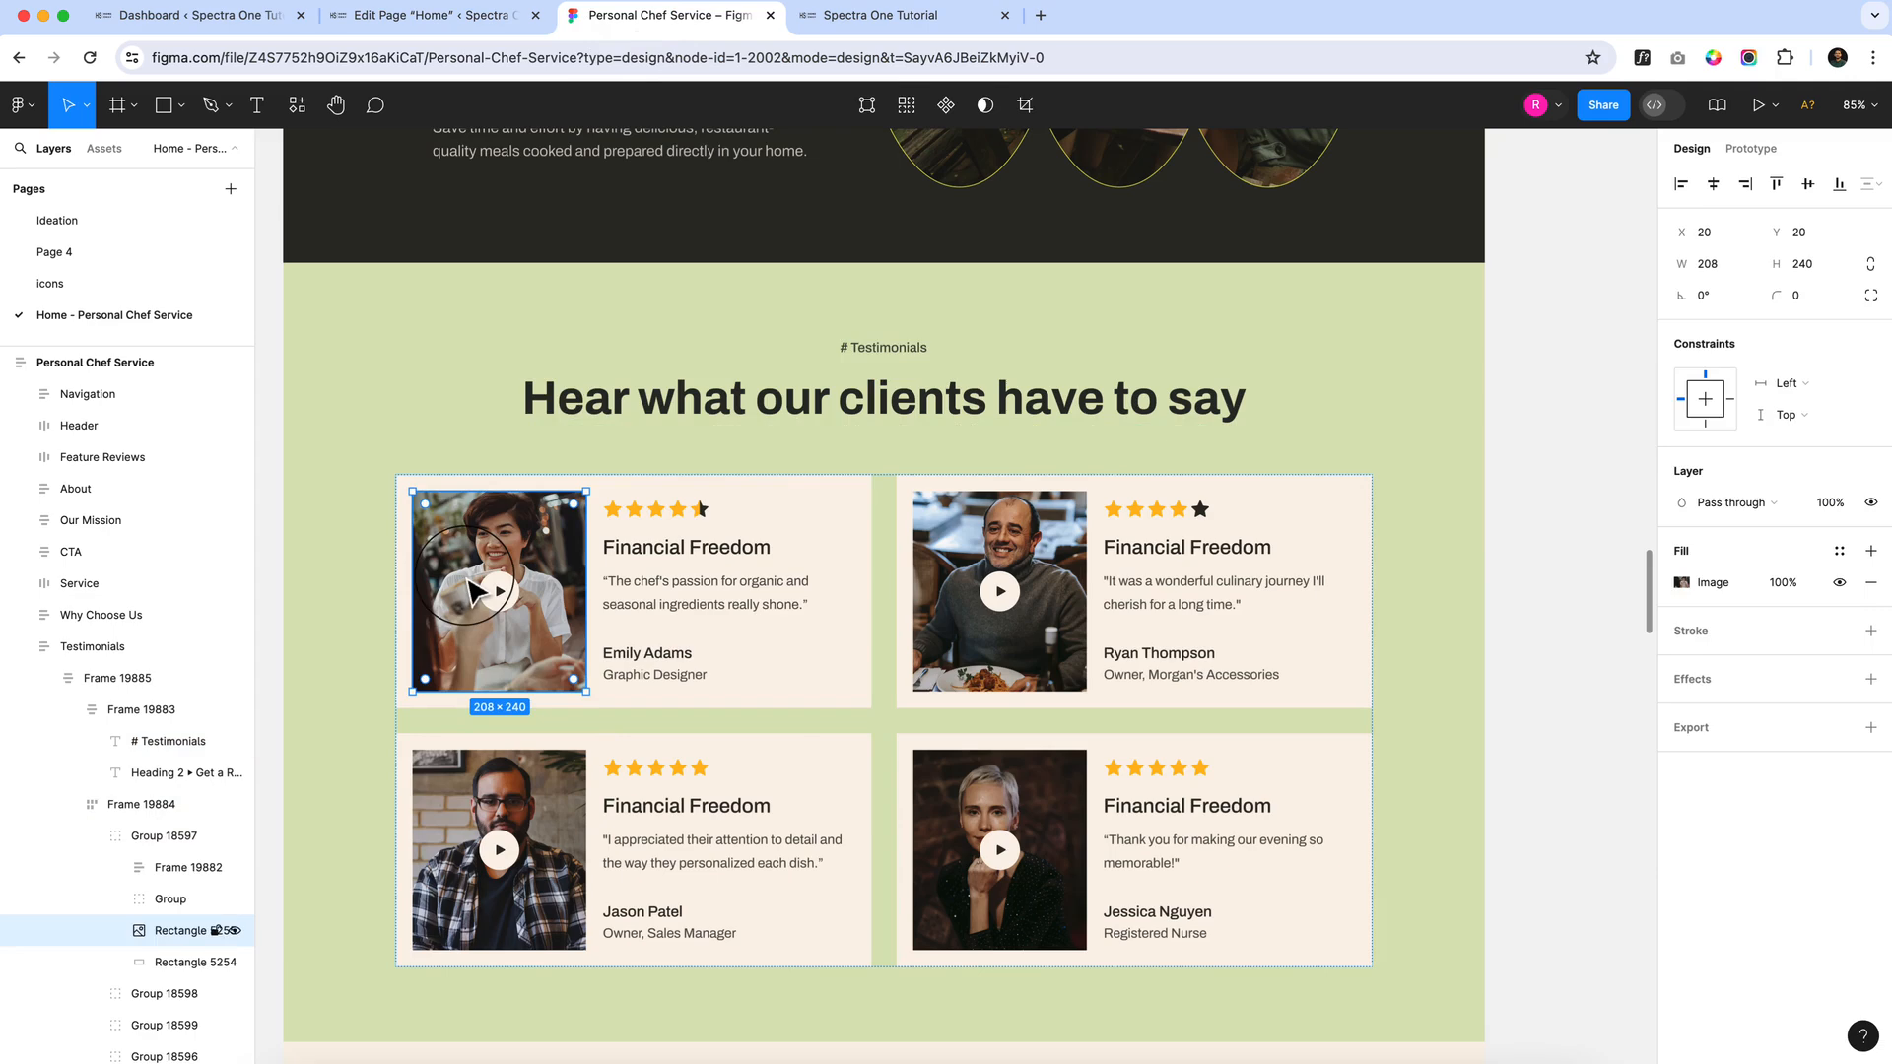
left_click(1870, 727)
left_click(1739, 839)
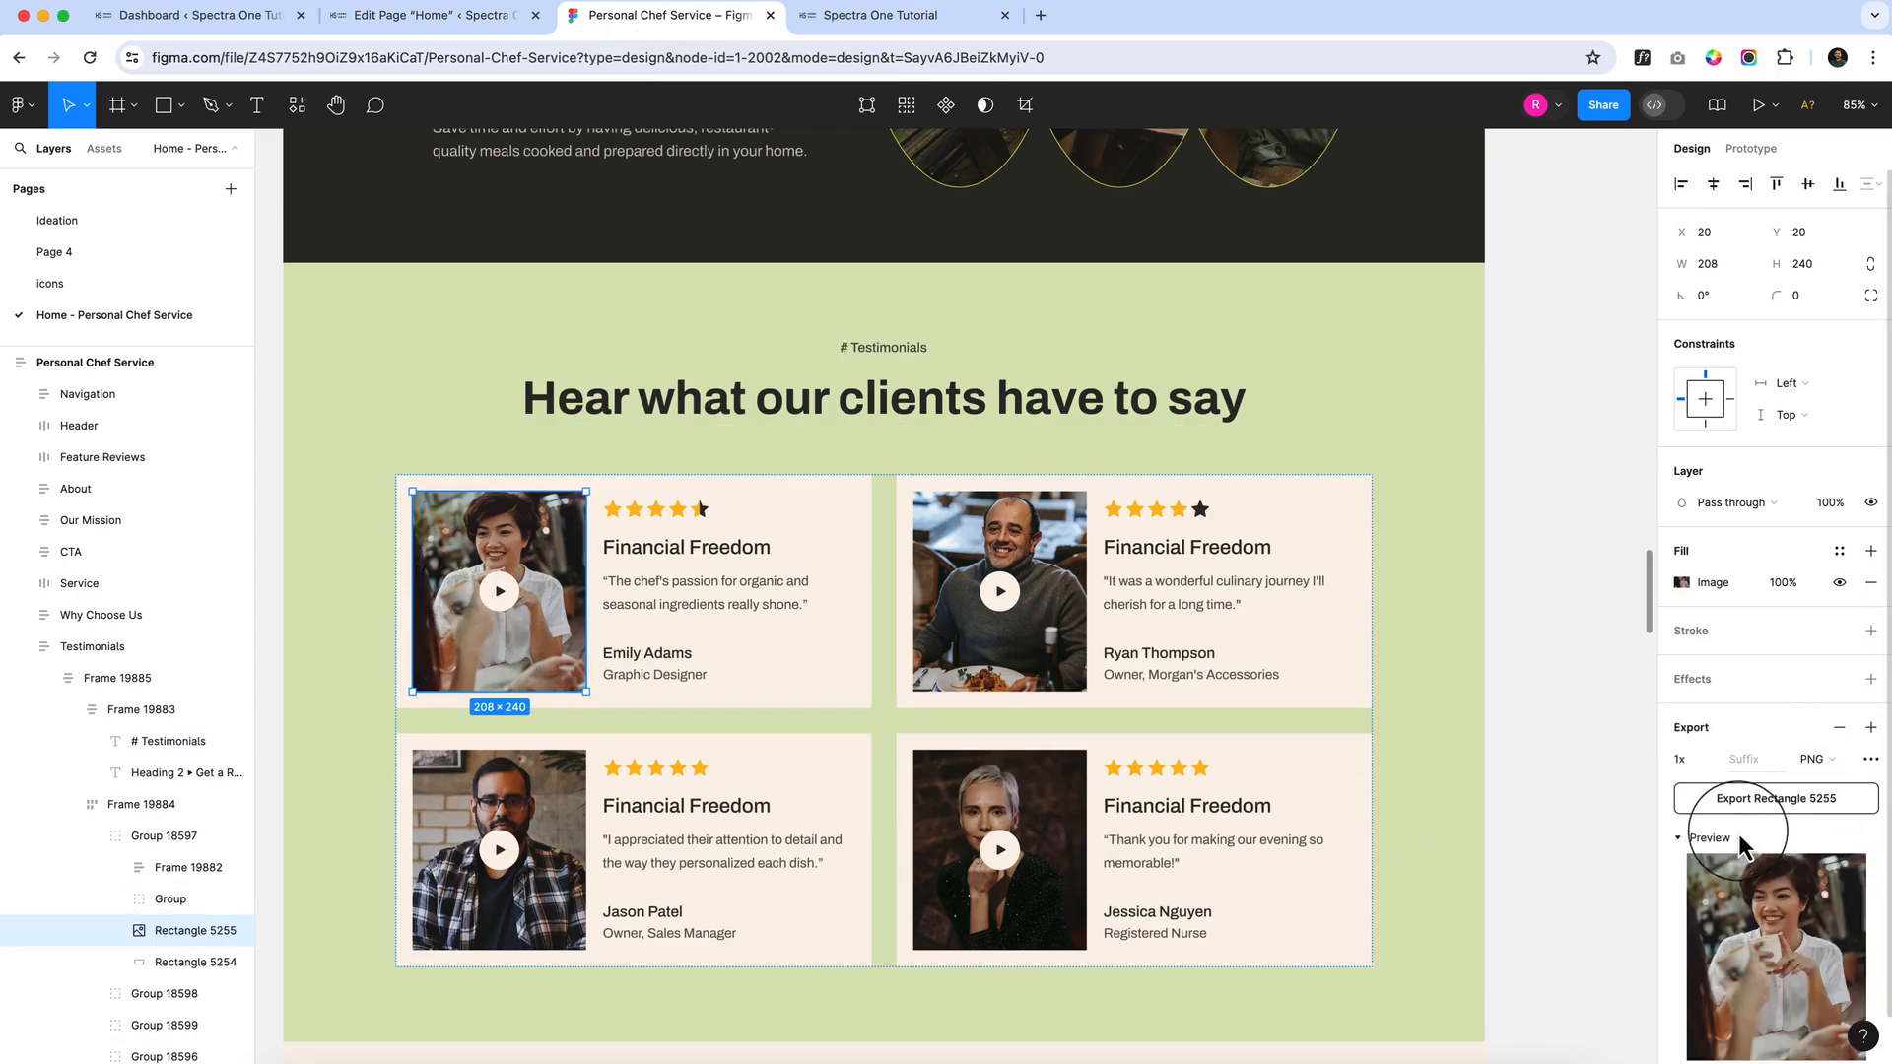
scroll(1817, 938, "down", 1)
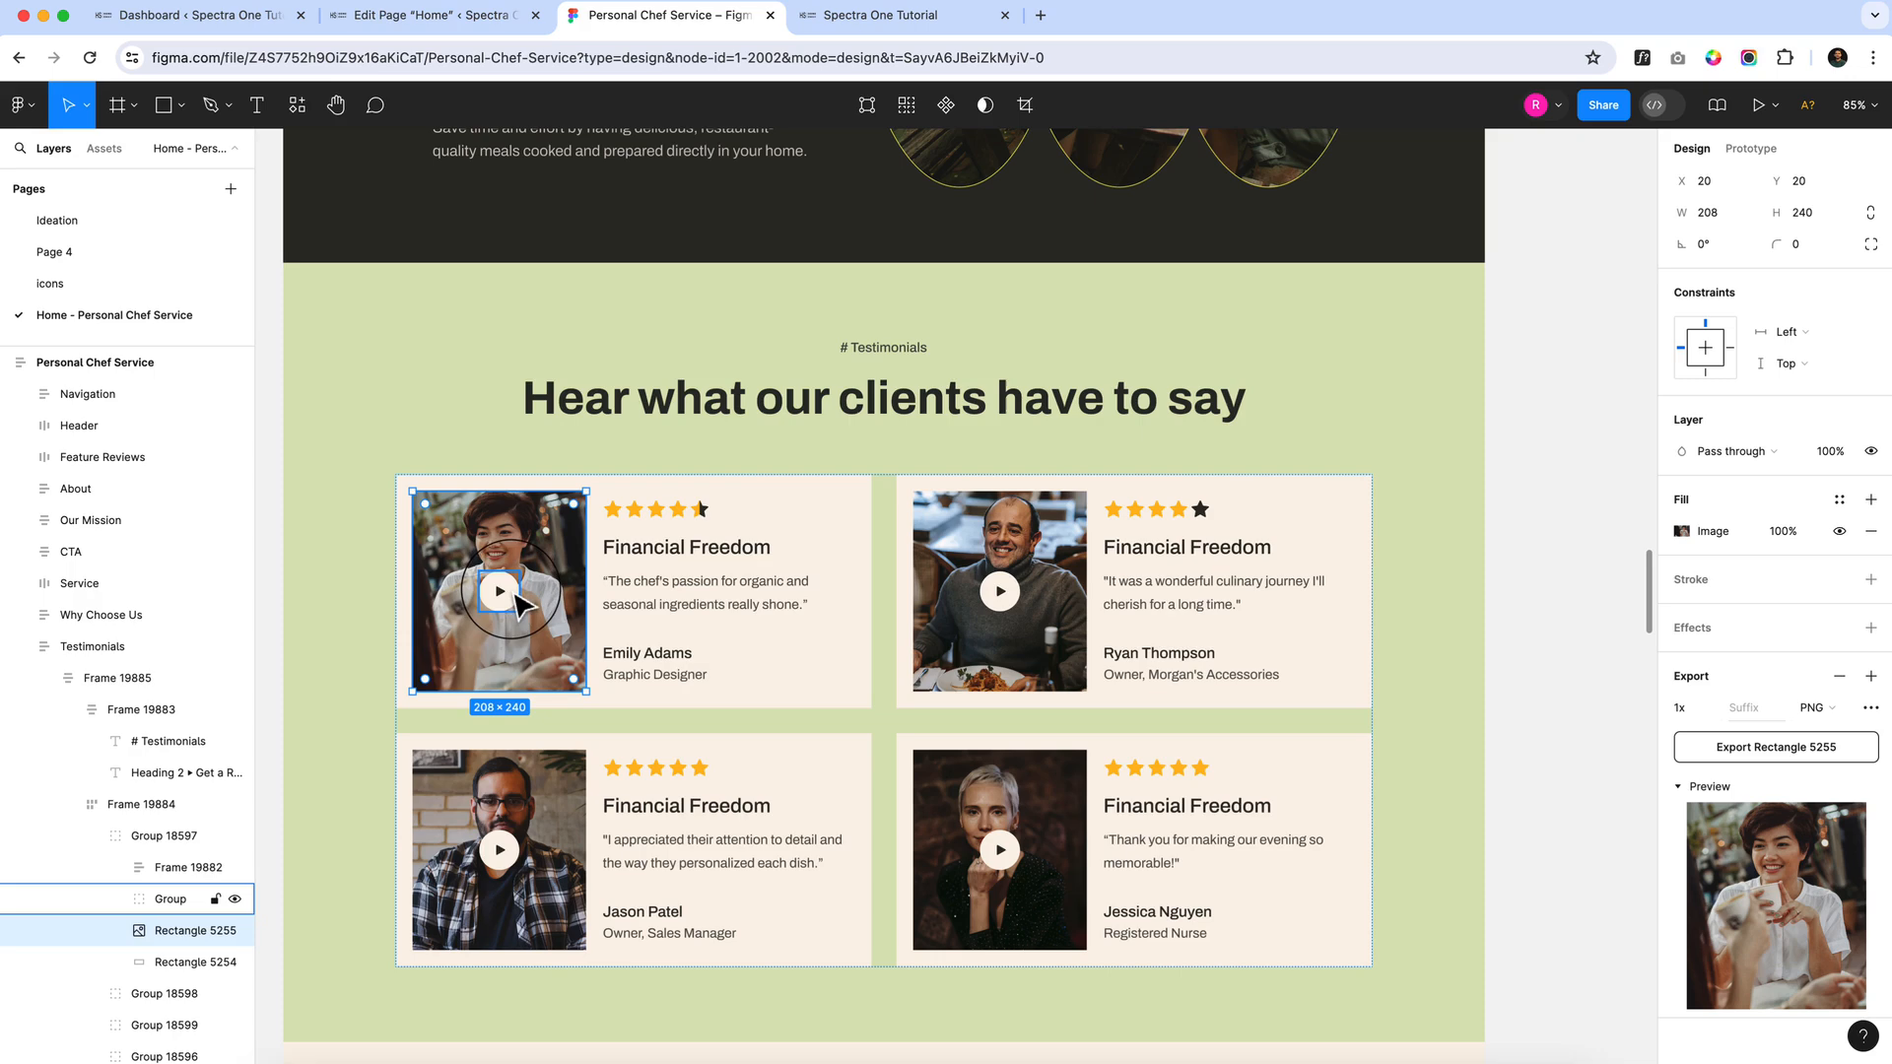
scroll(194, 844, "down", 3)
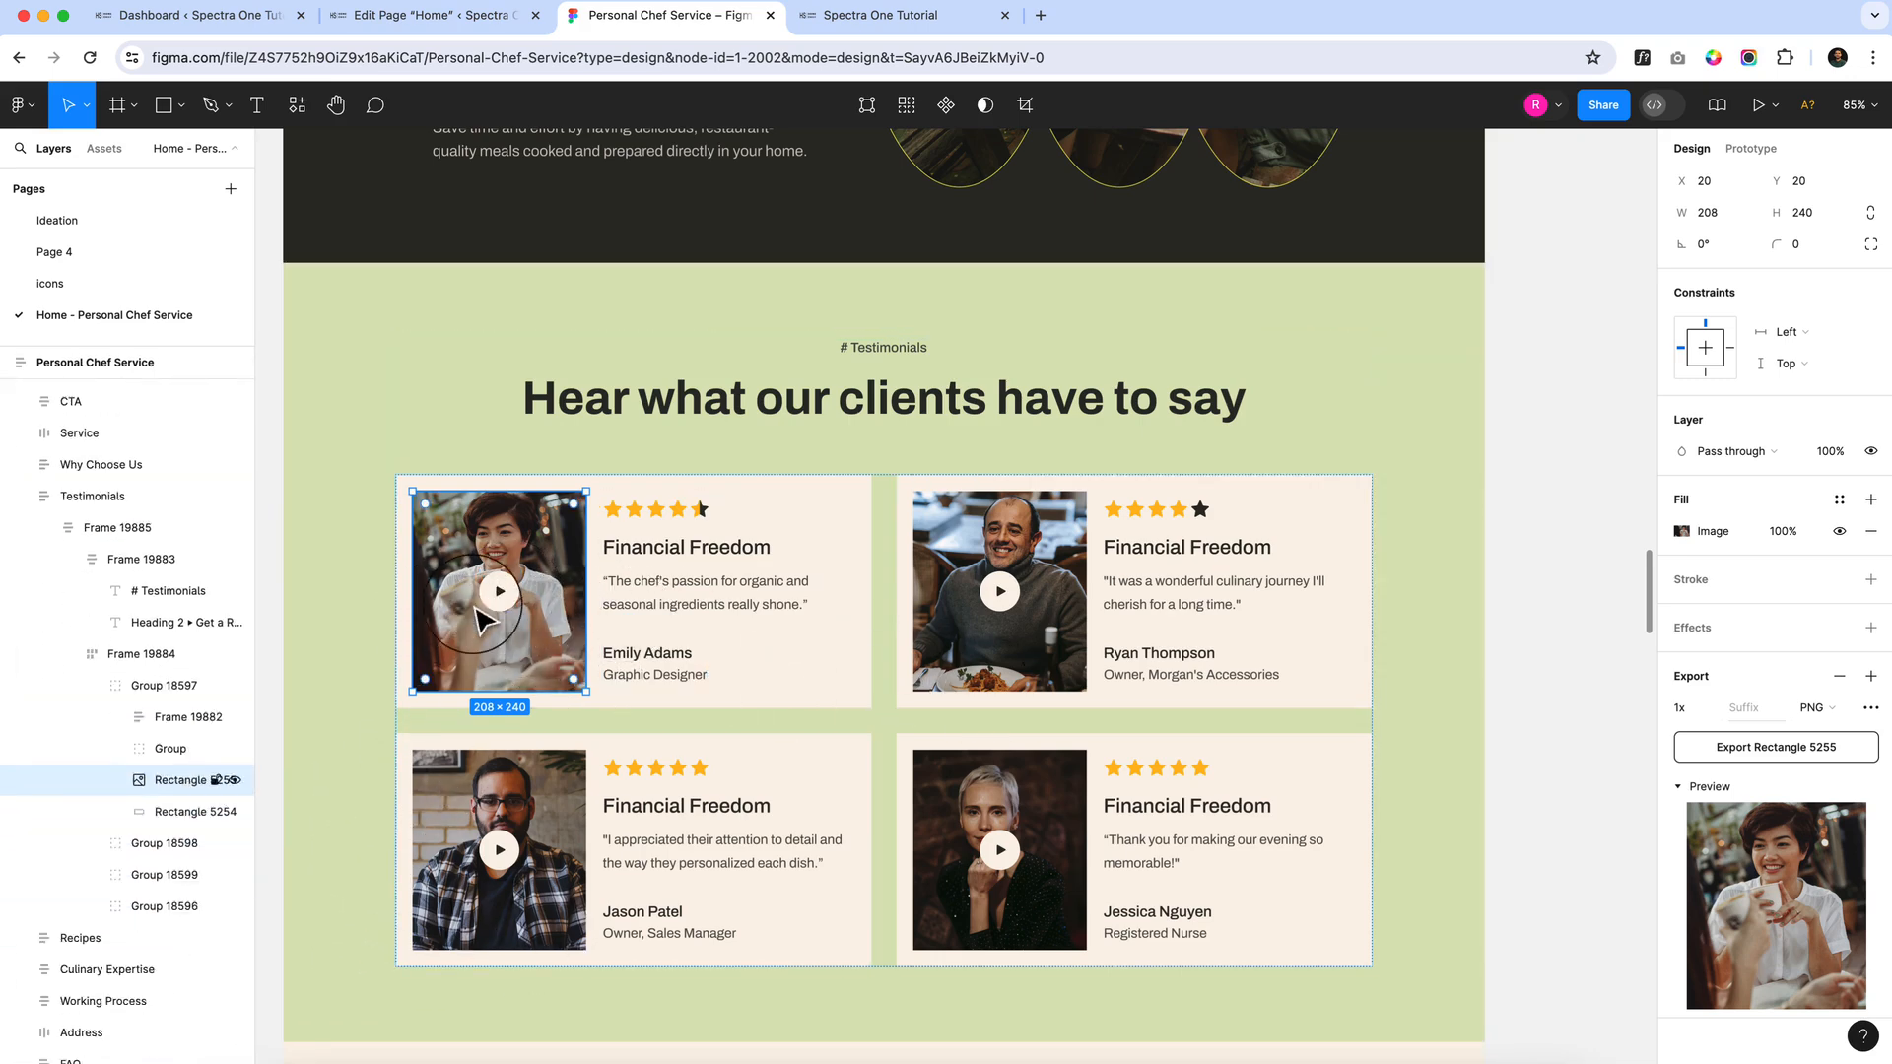
Group the play button with the photo in the first testimonial card and export the group as a 1x PNG
left_click(152, 691)
left_click(167, 717)
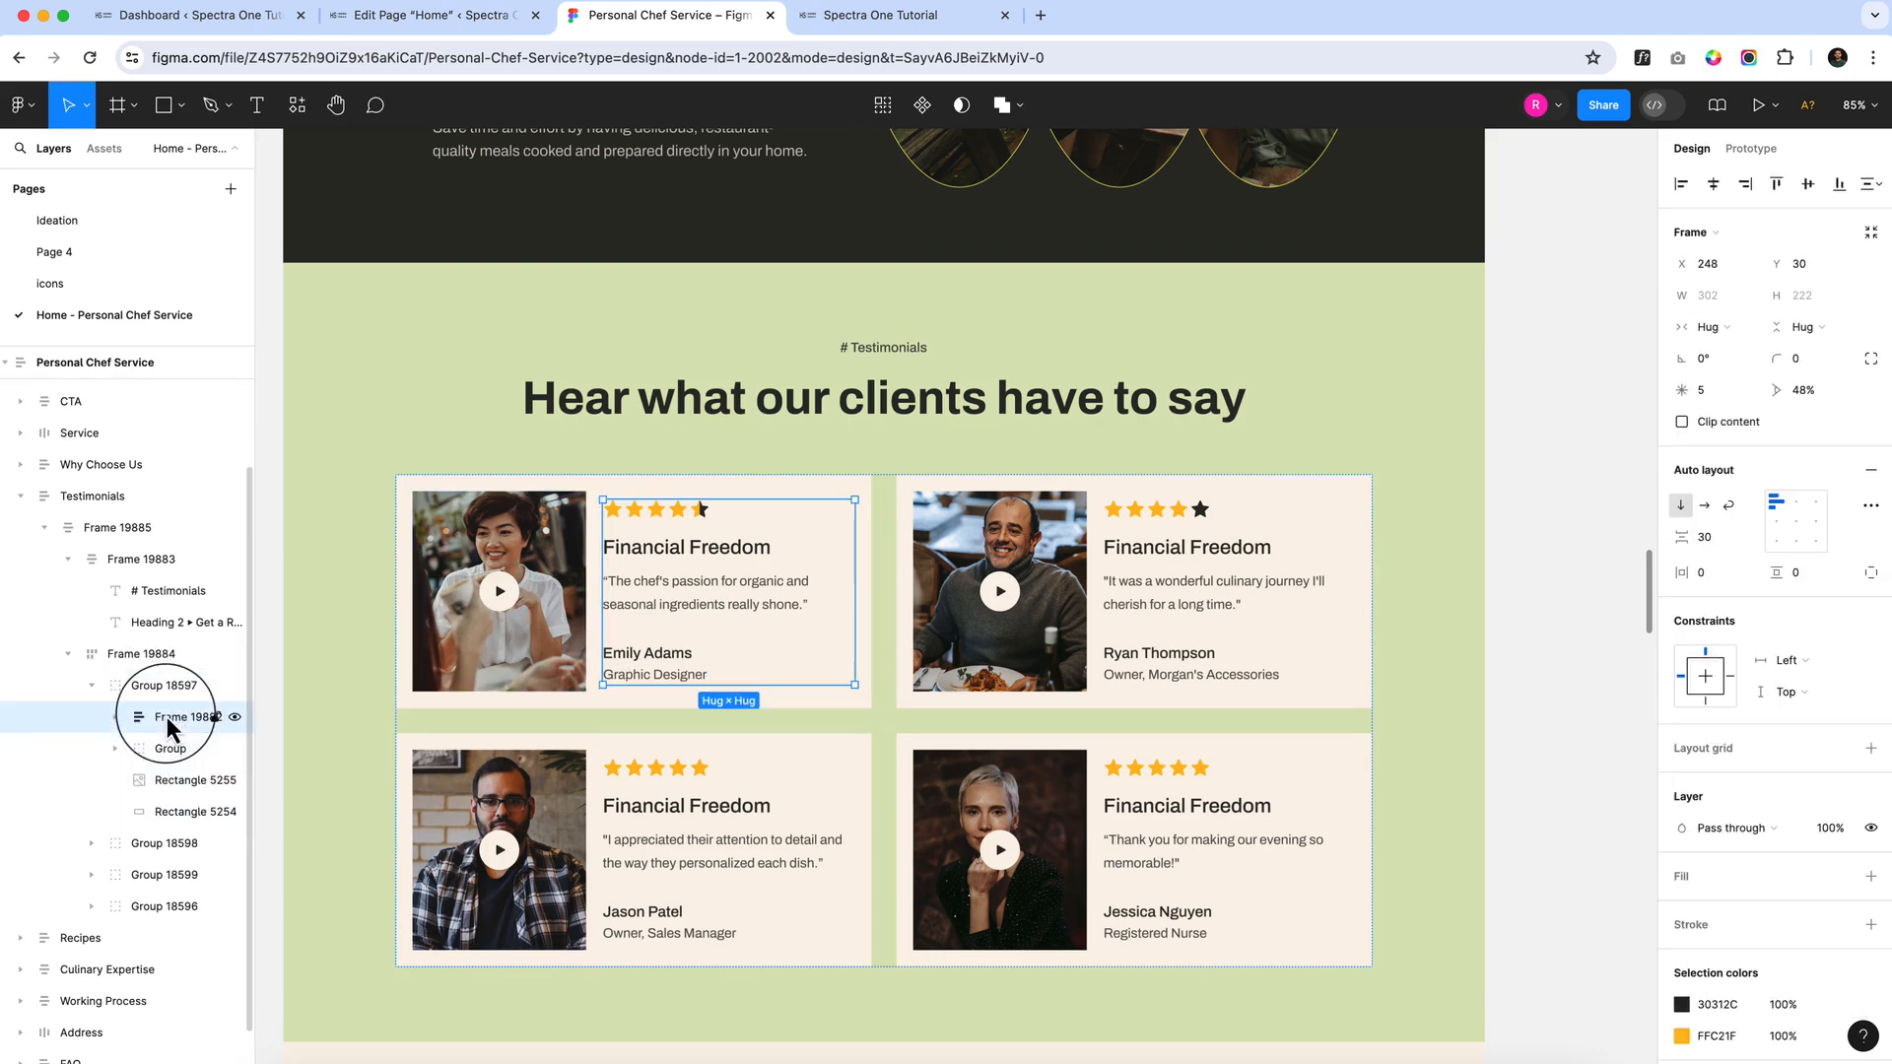
left_click(174, 745)
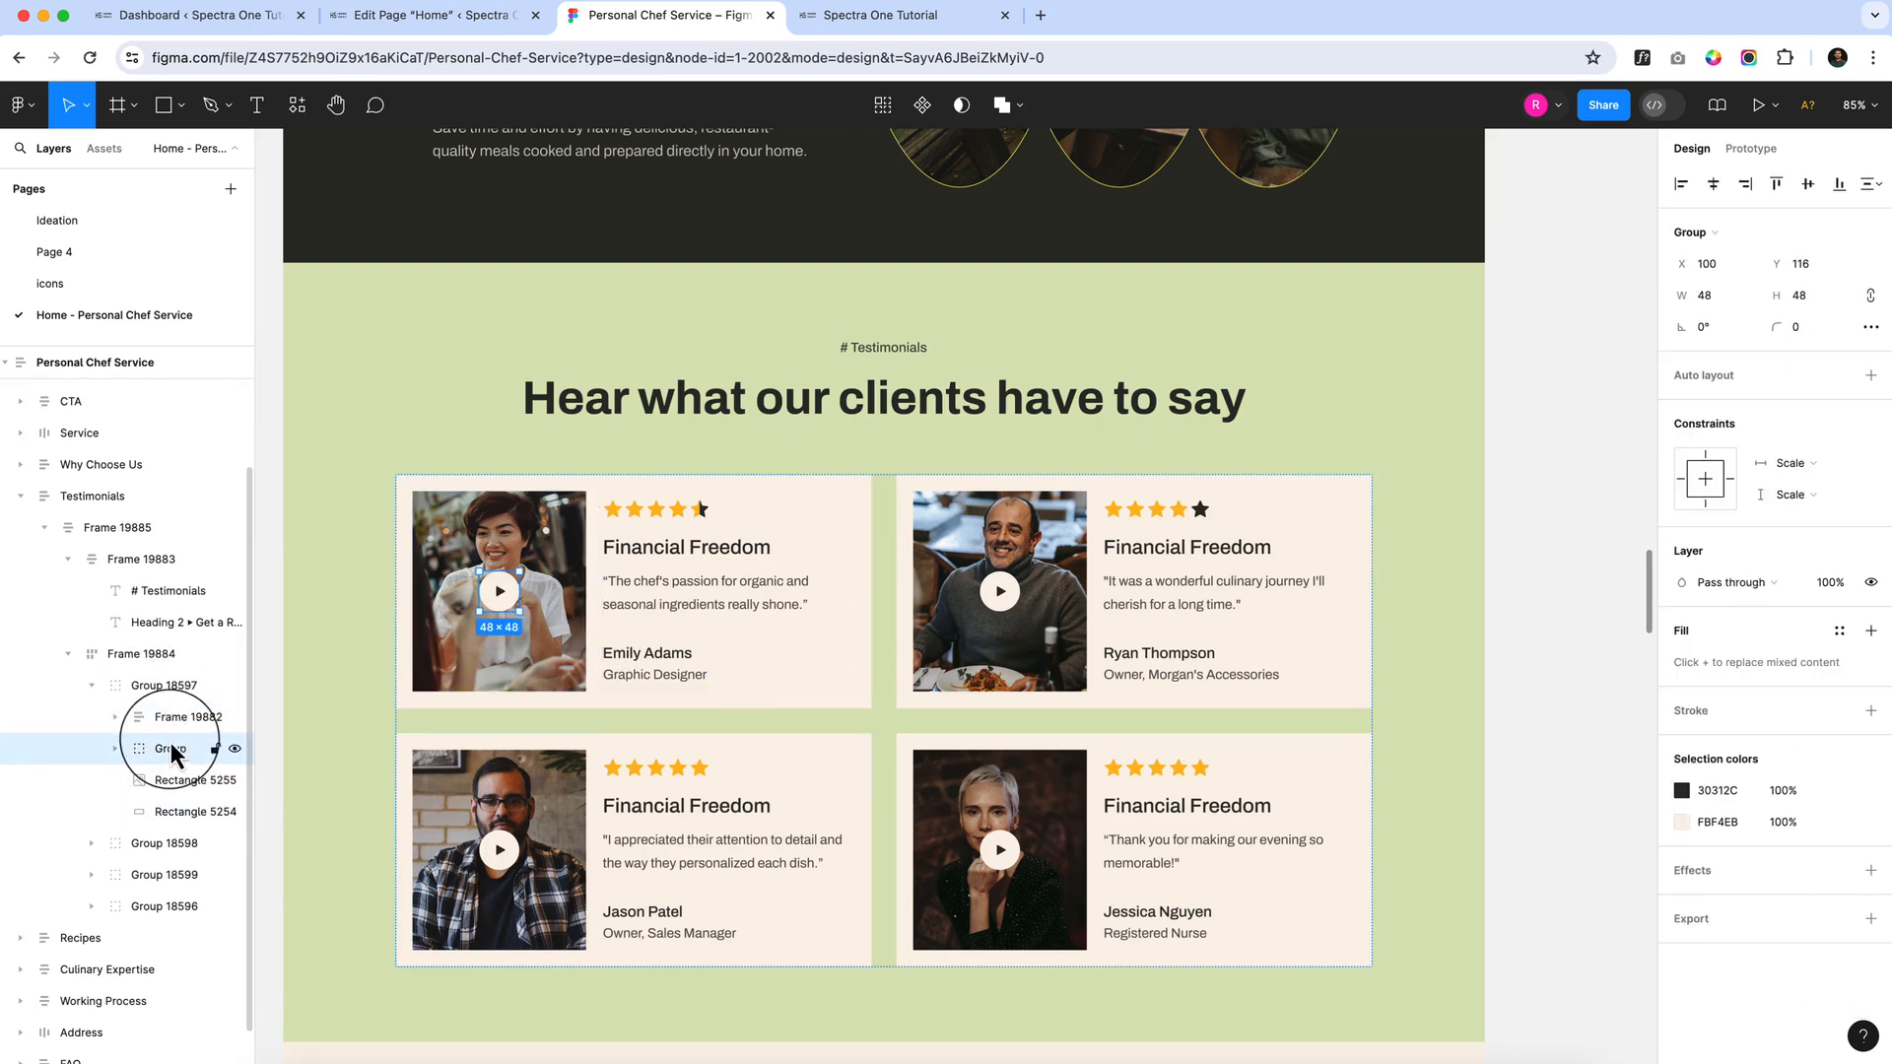
left_click(176, 770, "shift")
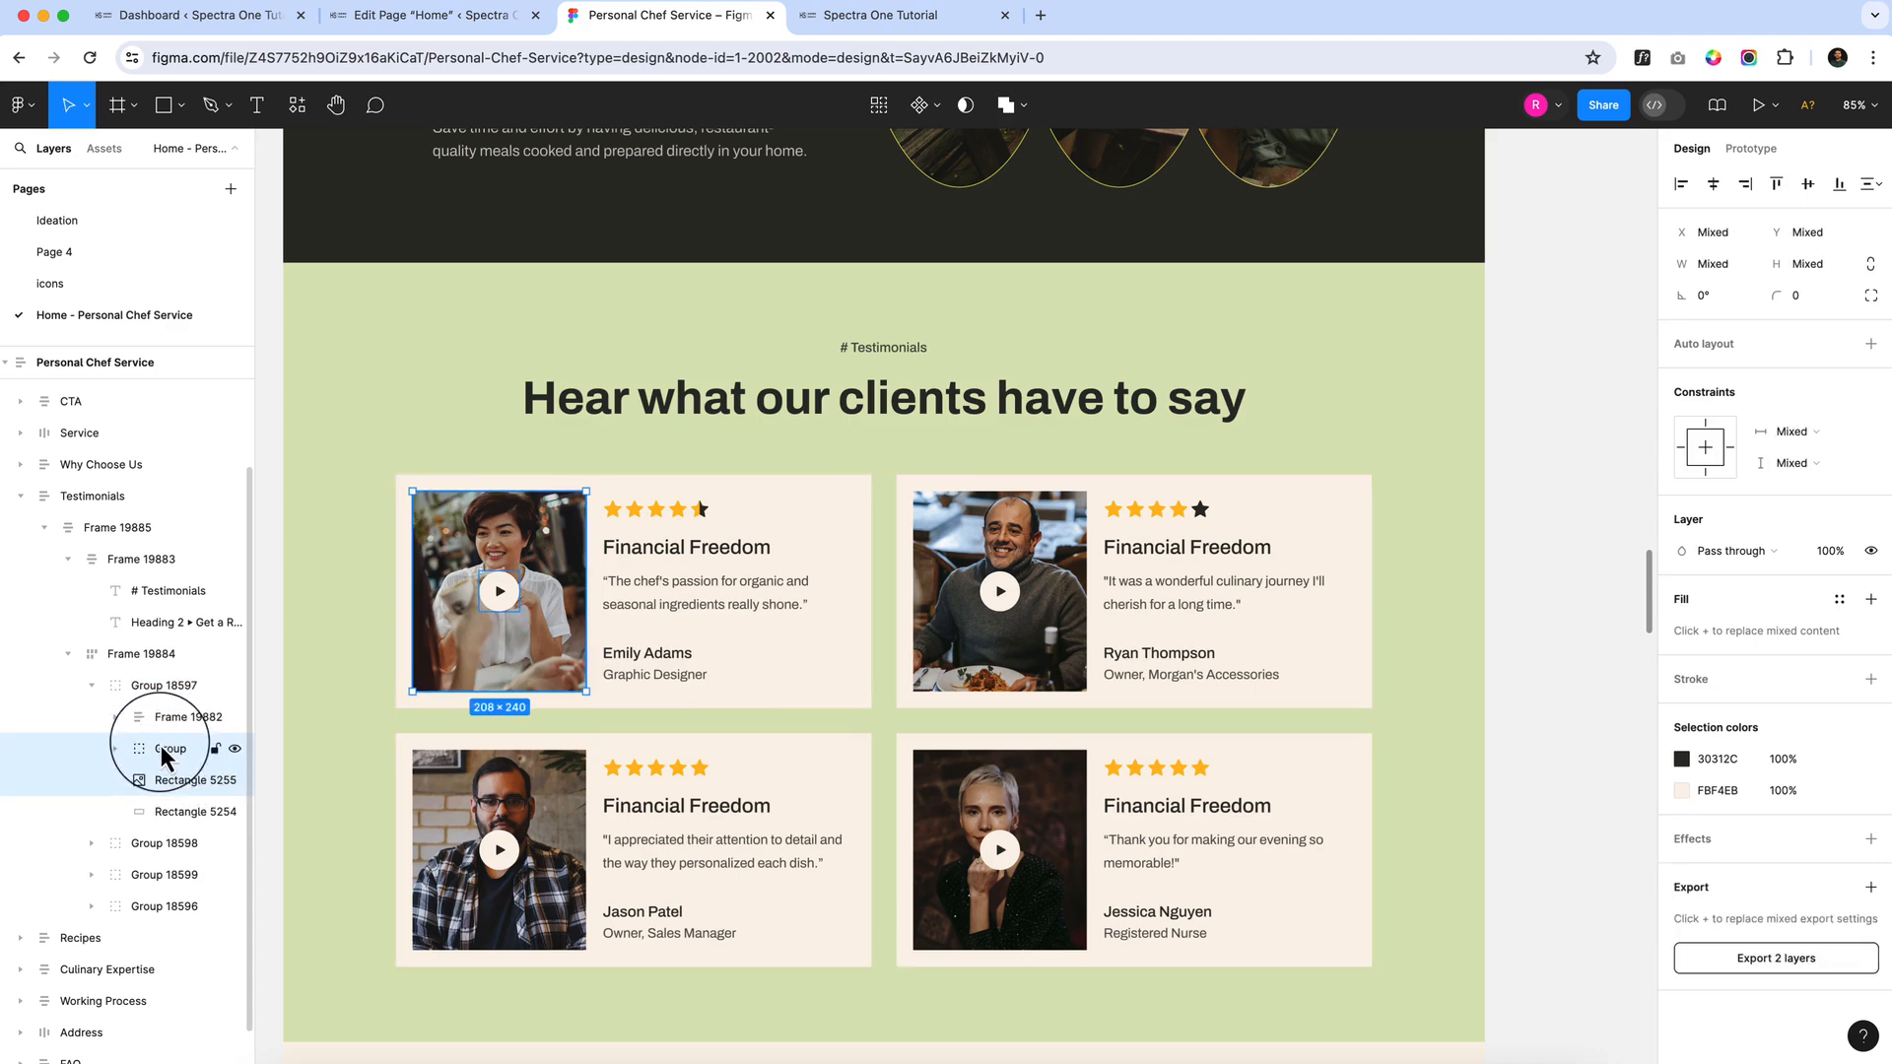
left_click(161, 747)
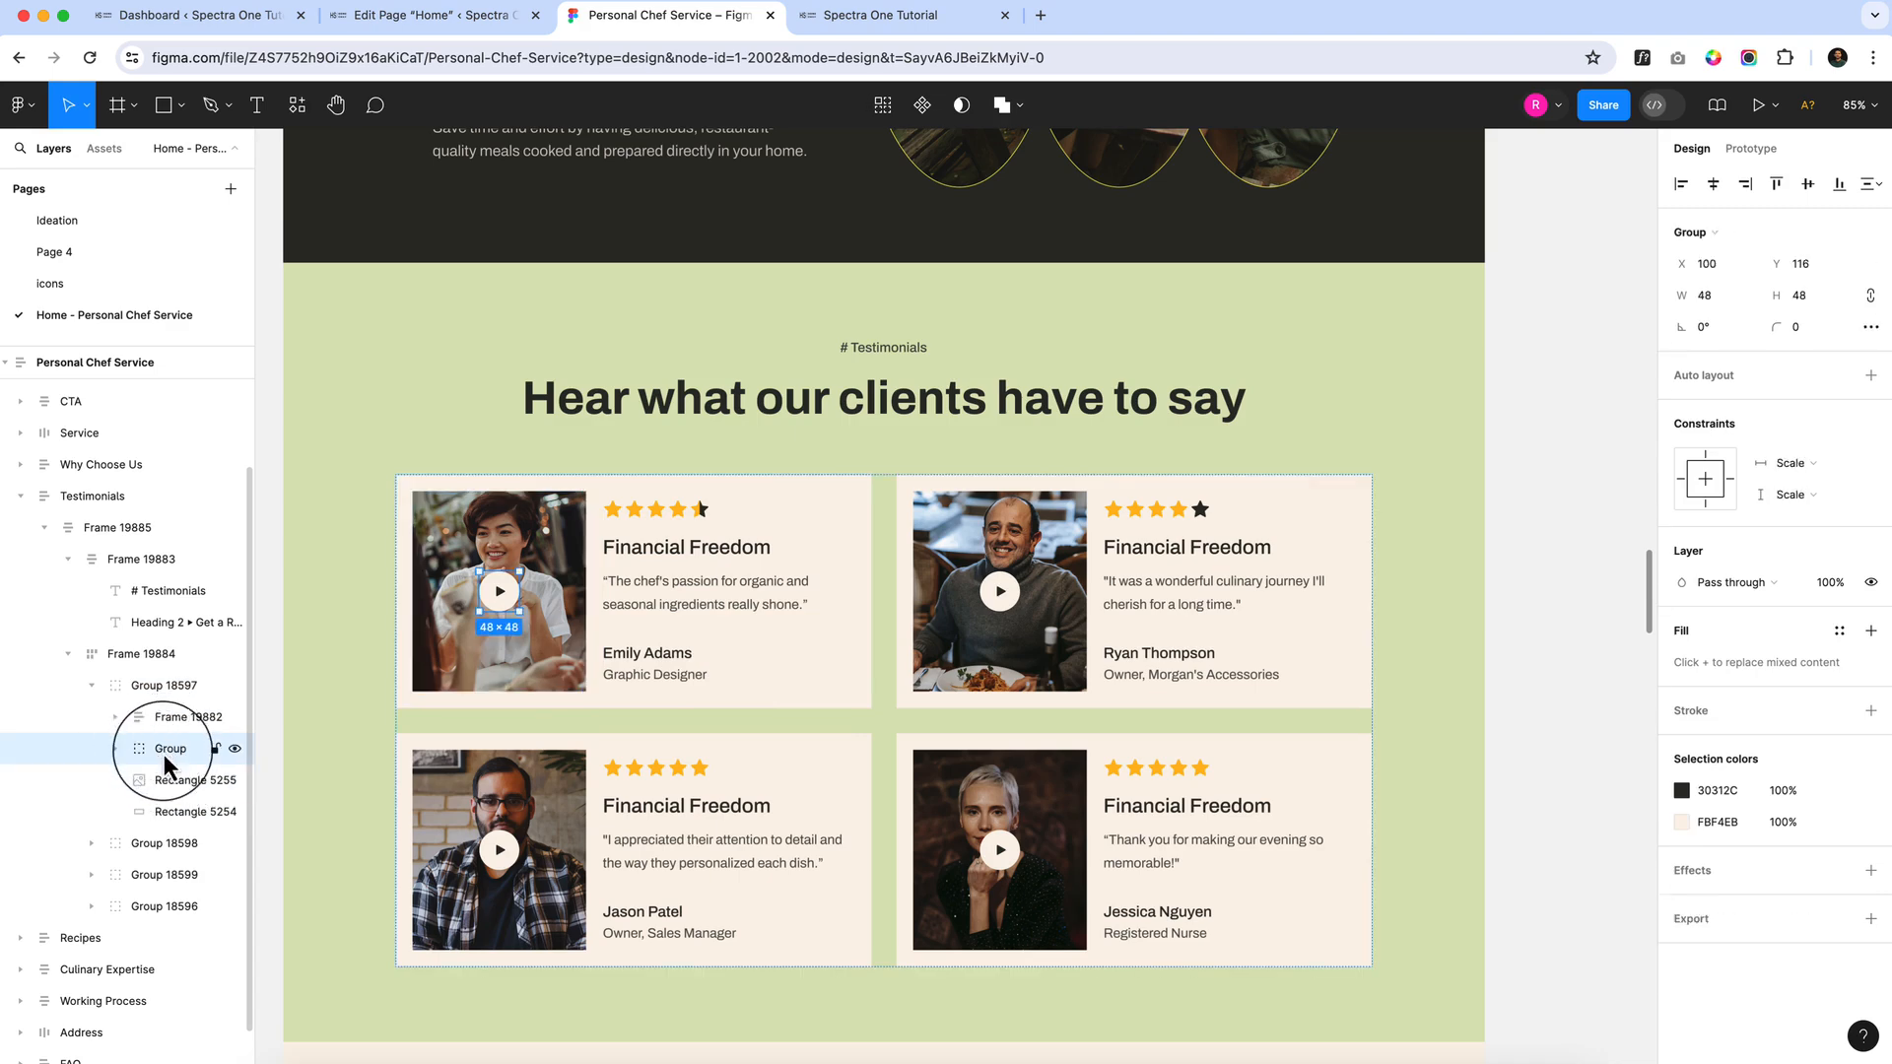
left_click(177, 778, "shift")
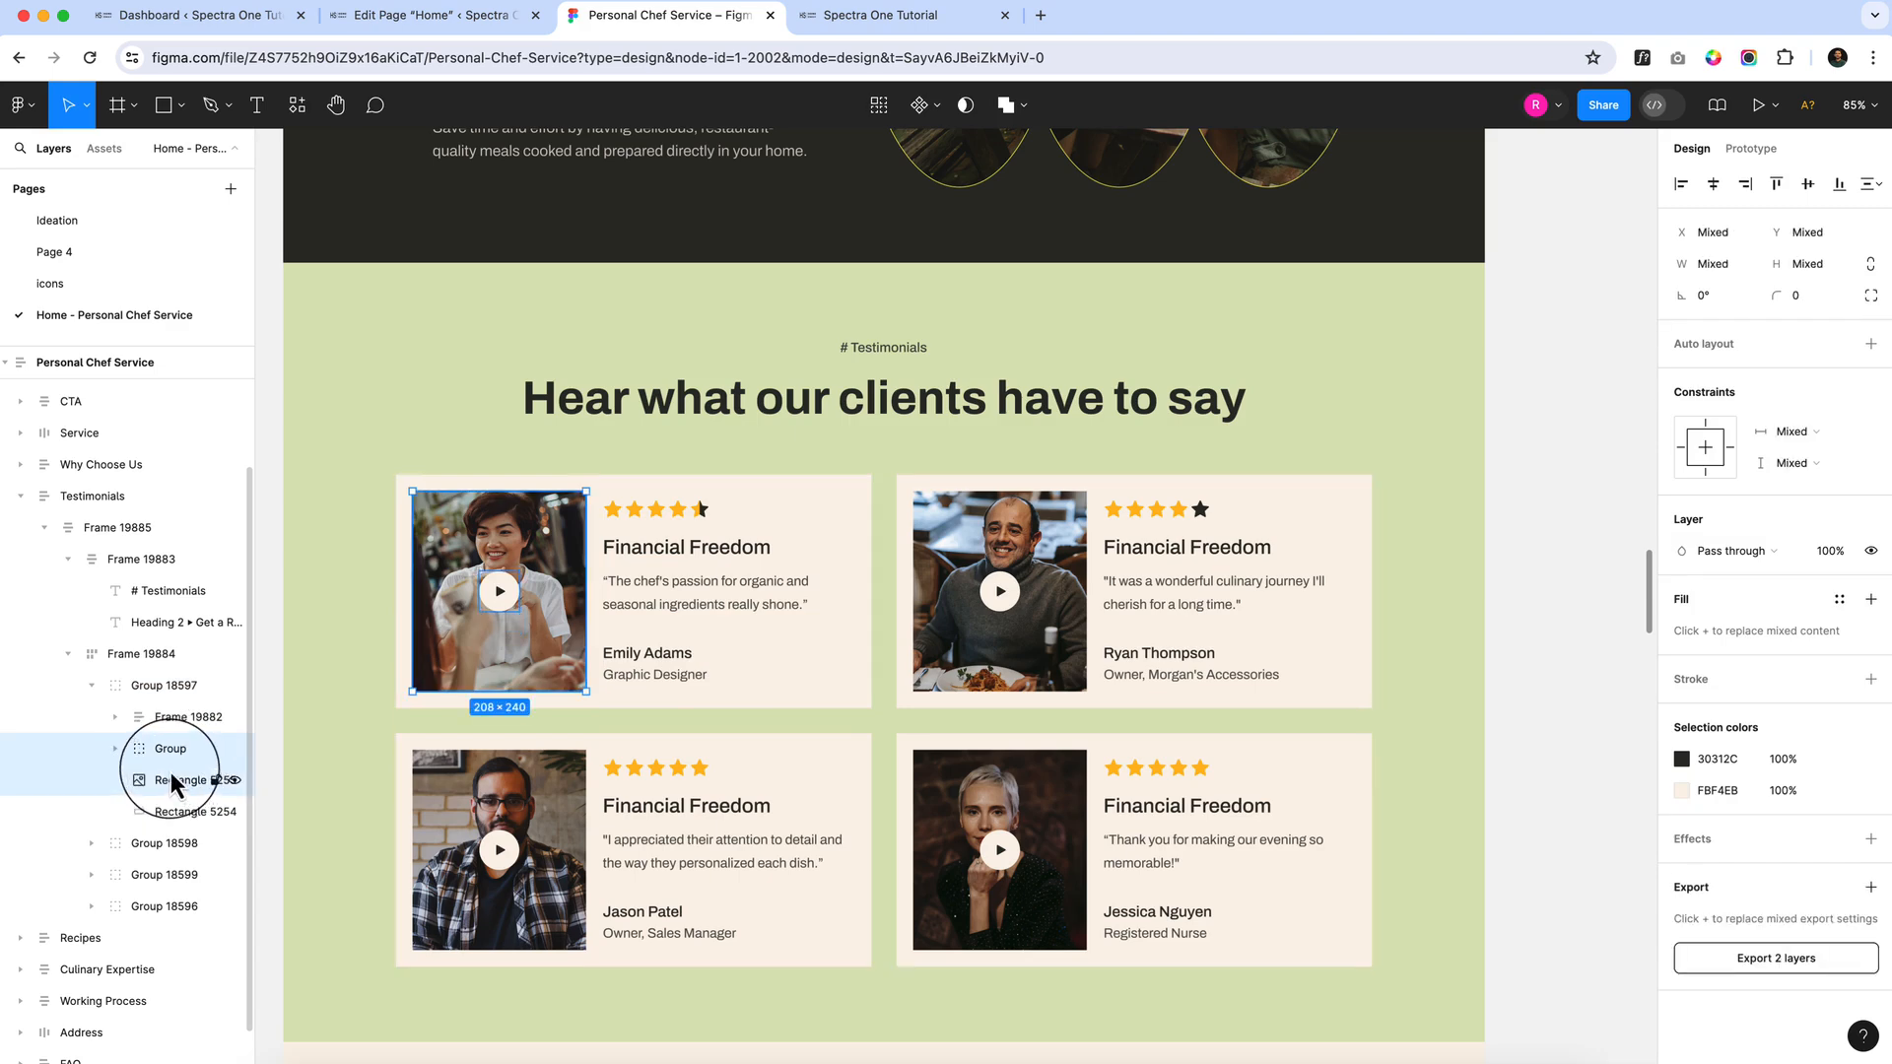
key("super+g")
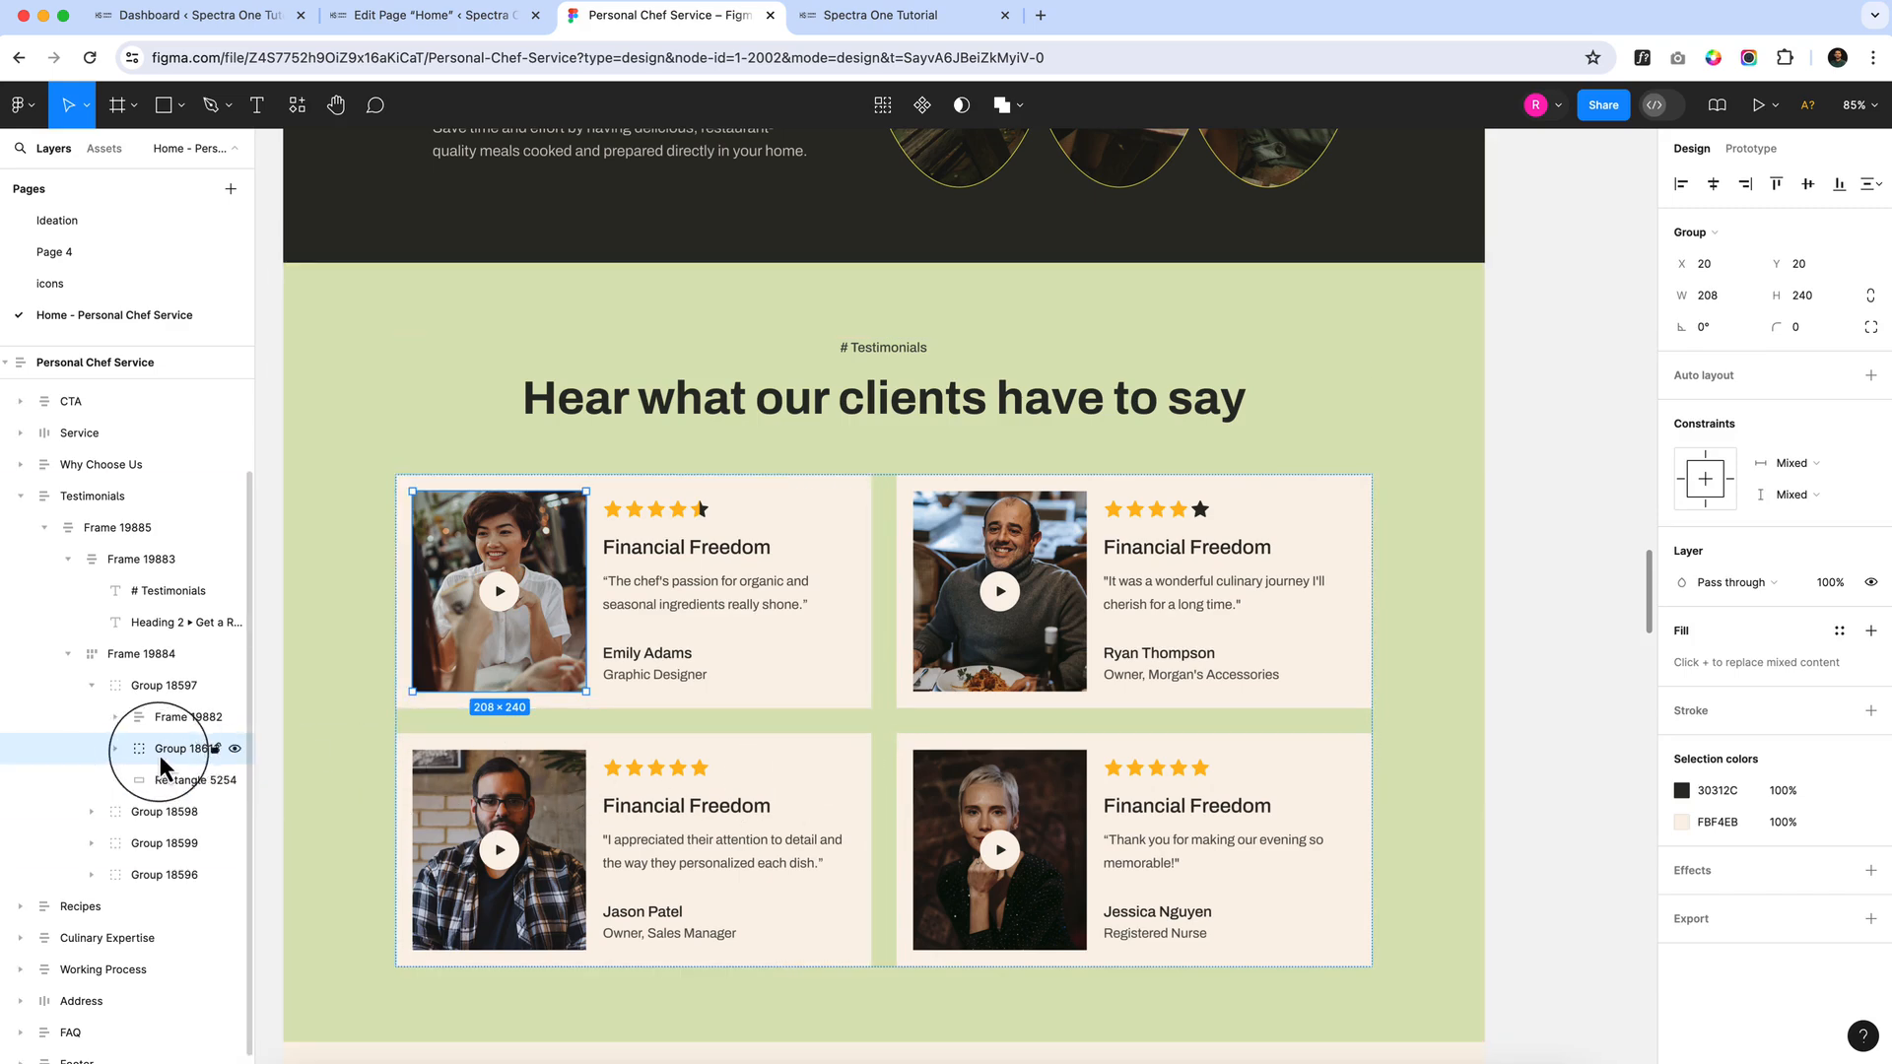
left_click(1870, 919)
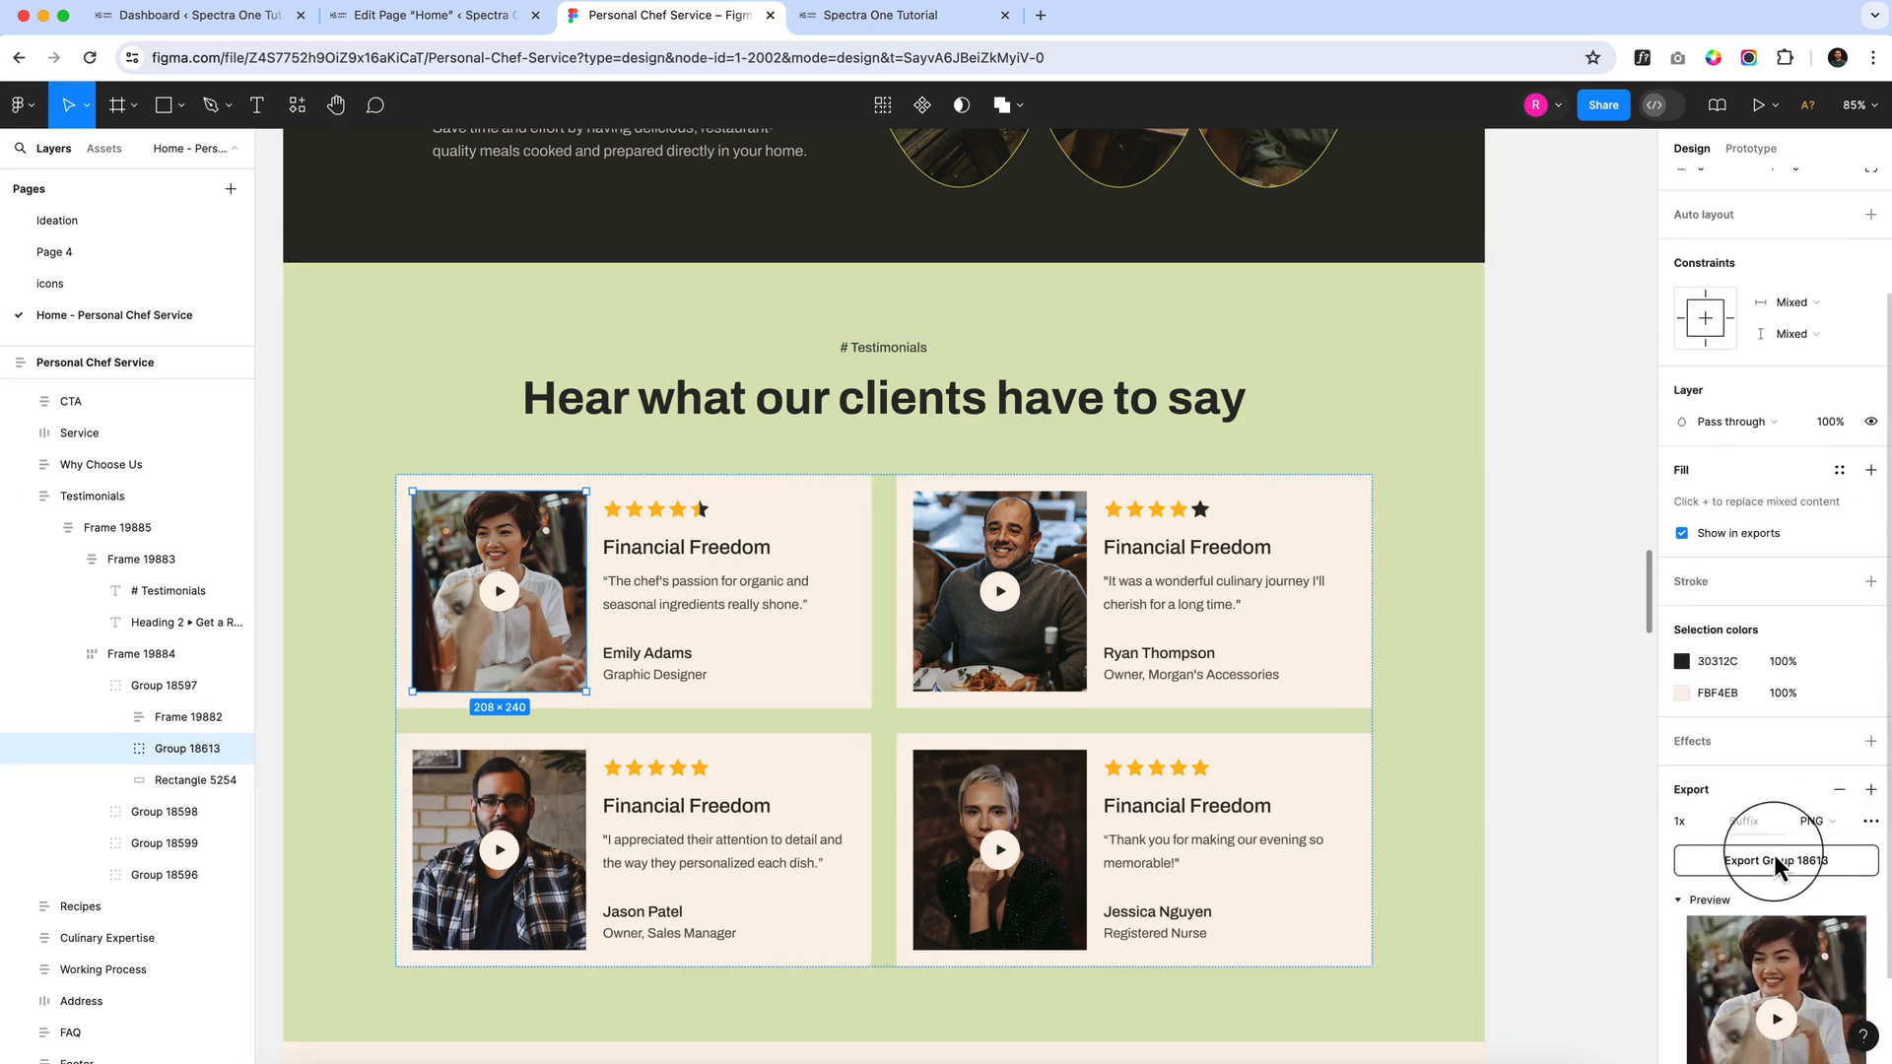
left_click(1791, 863)
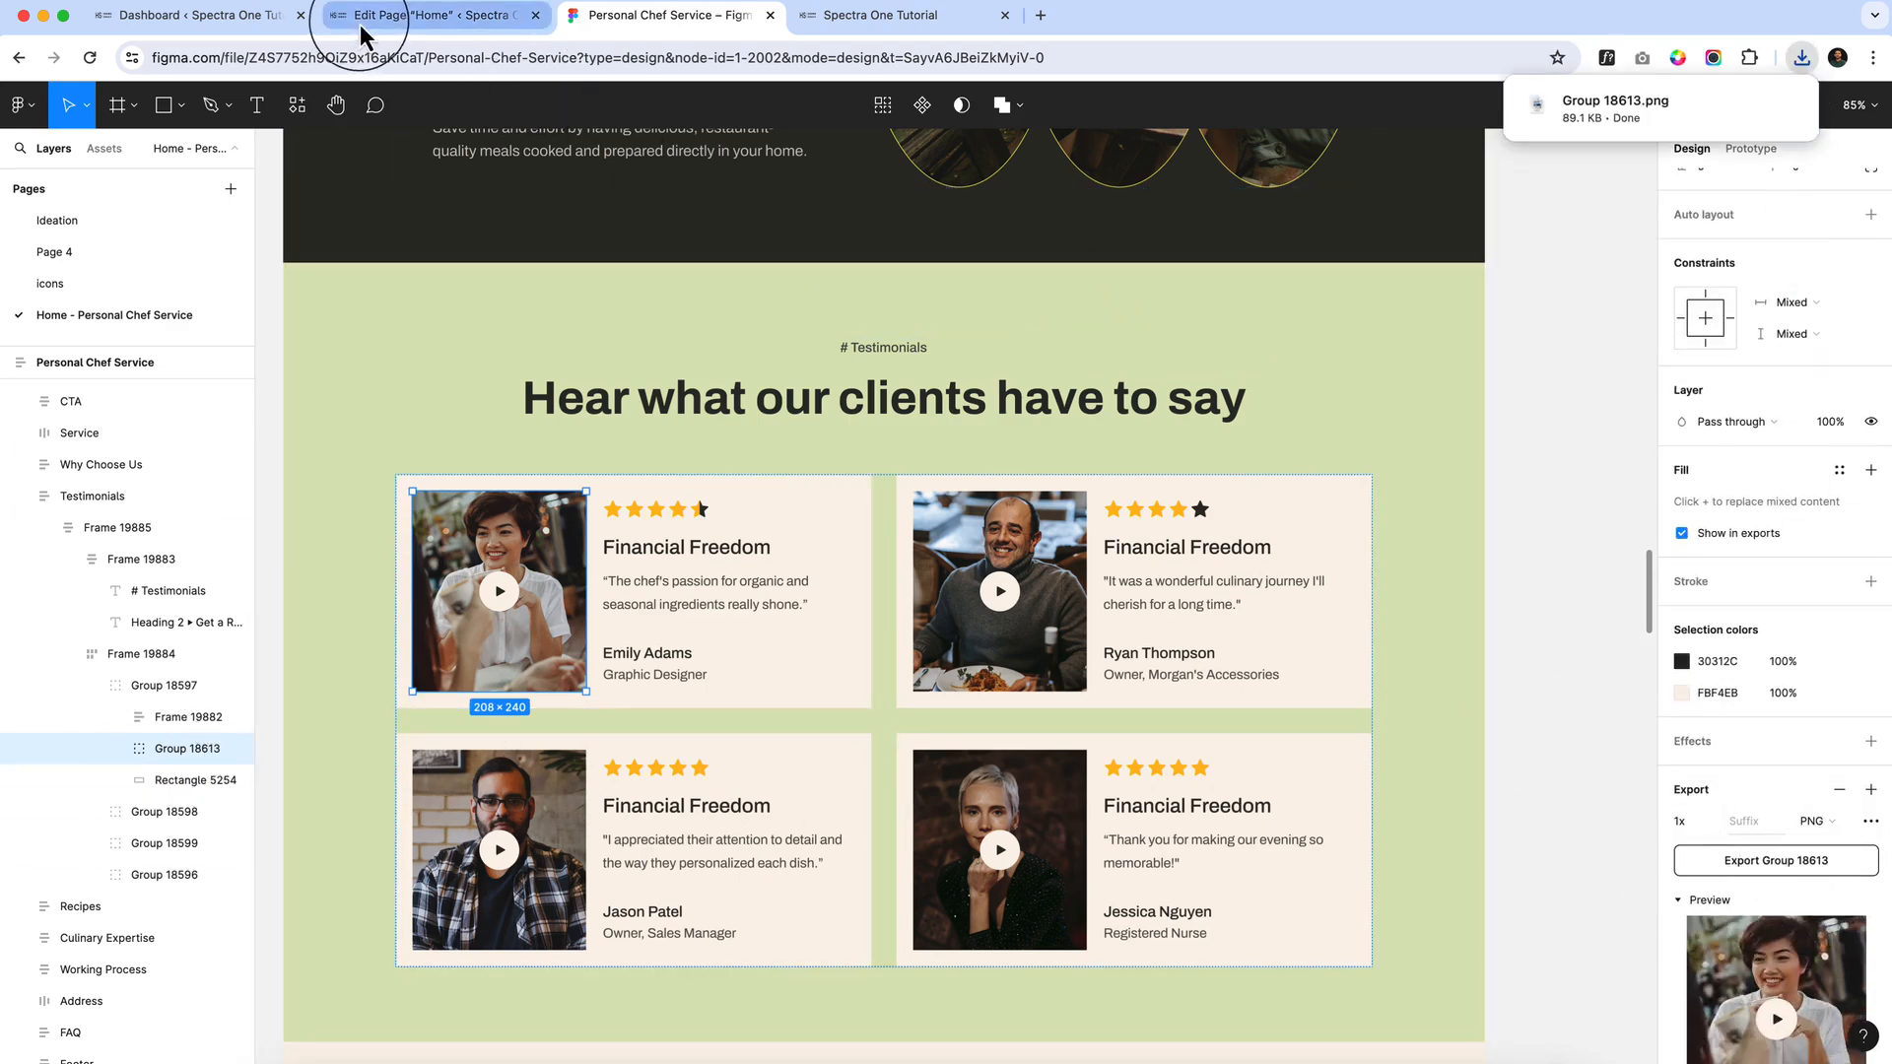
Switch to the WordPress editor, upload the exported Group 18613.png with the alt text "image" and insert it into the Image block
left_click(394, 15)
left_click(1801, 57)
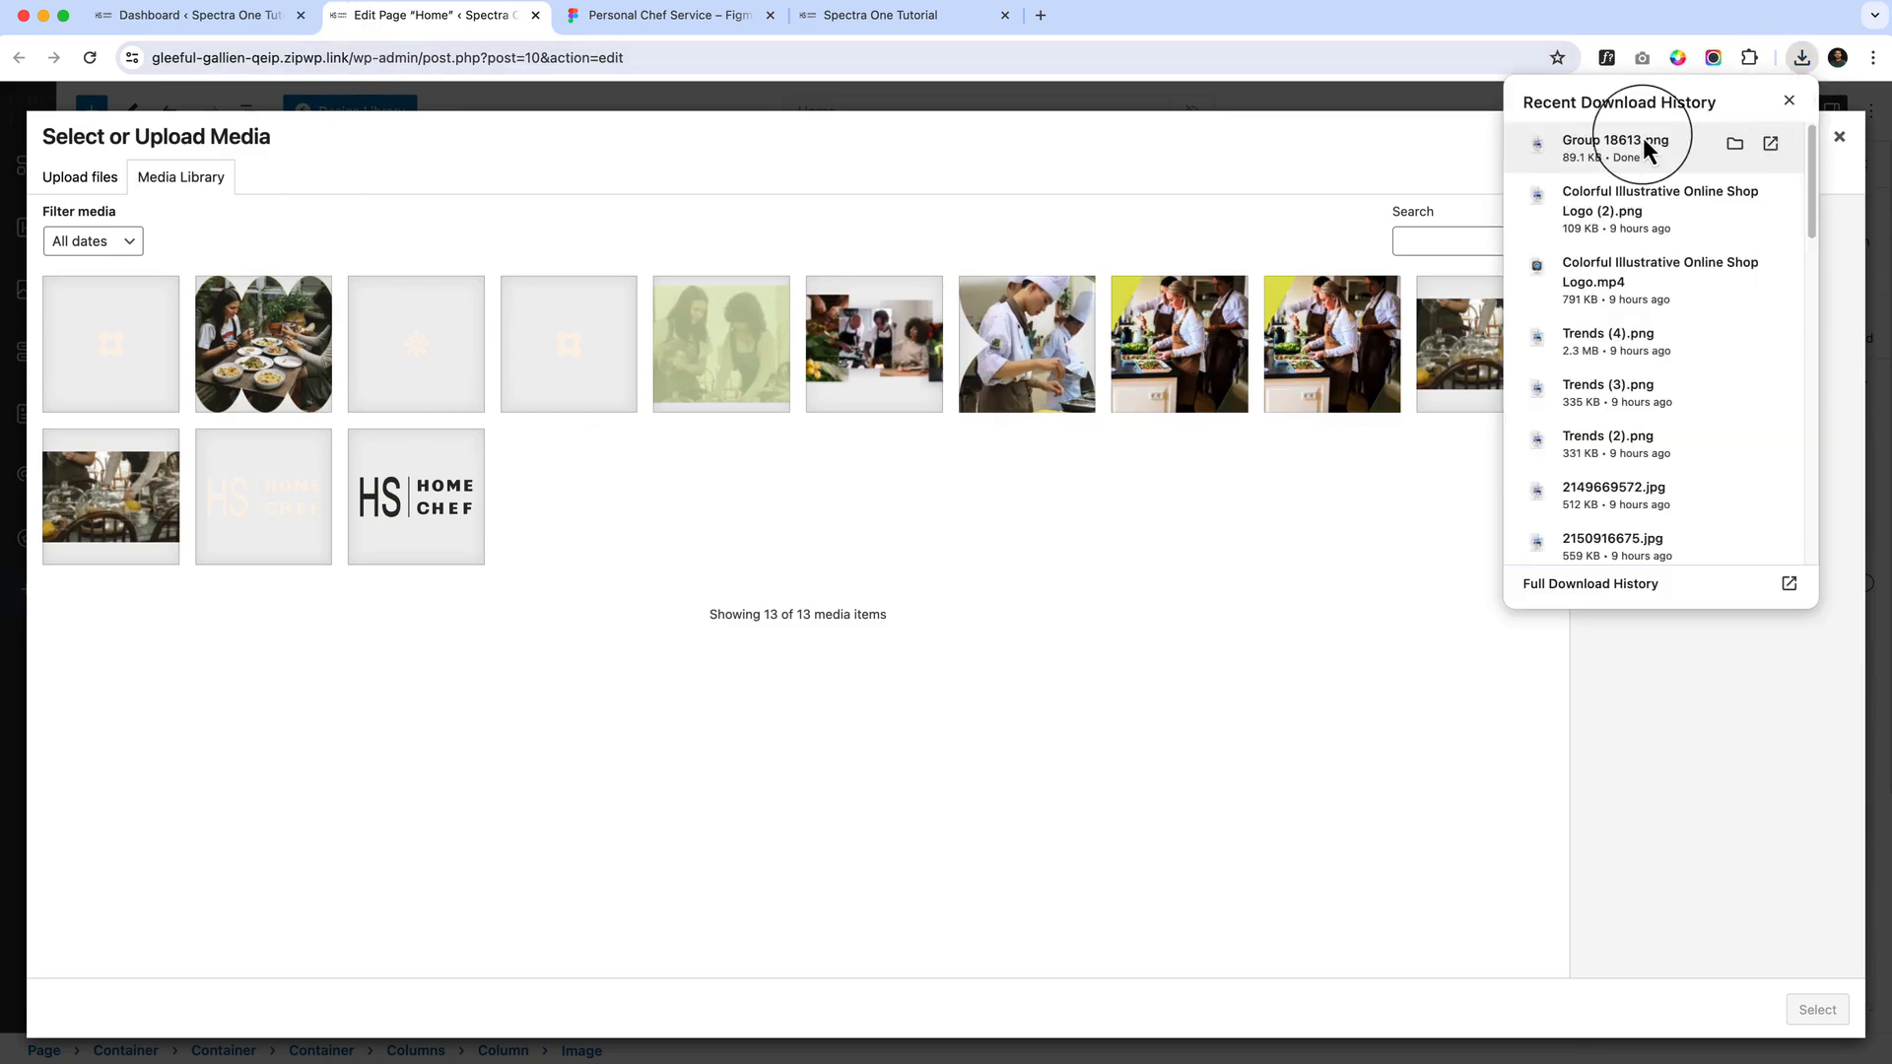
left_click_drag(1655, 142, 1161, 420)
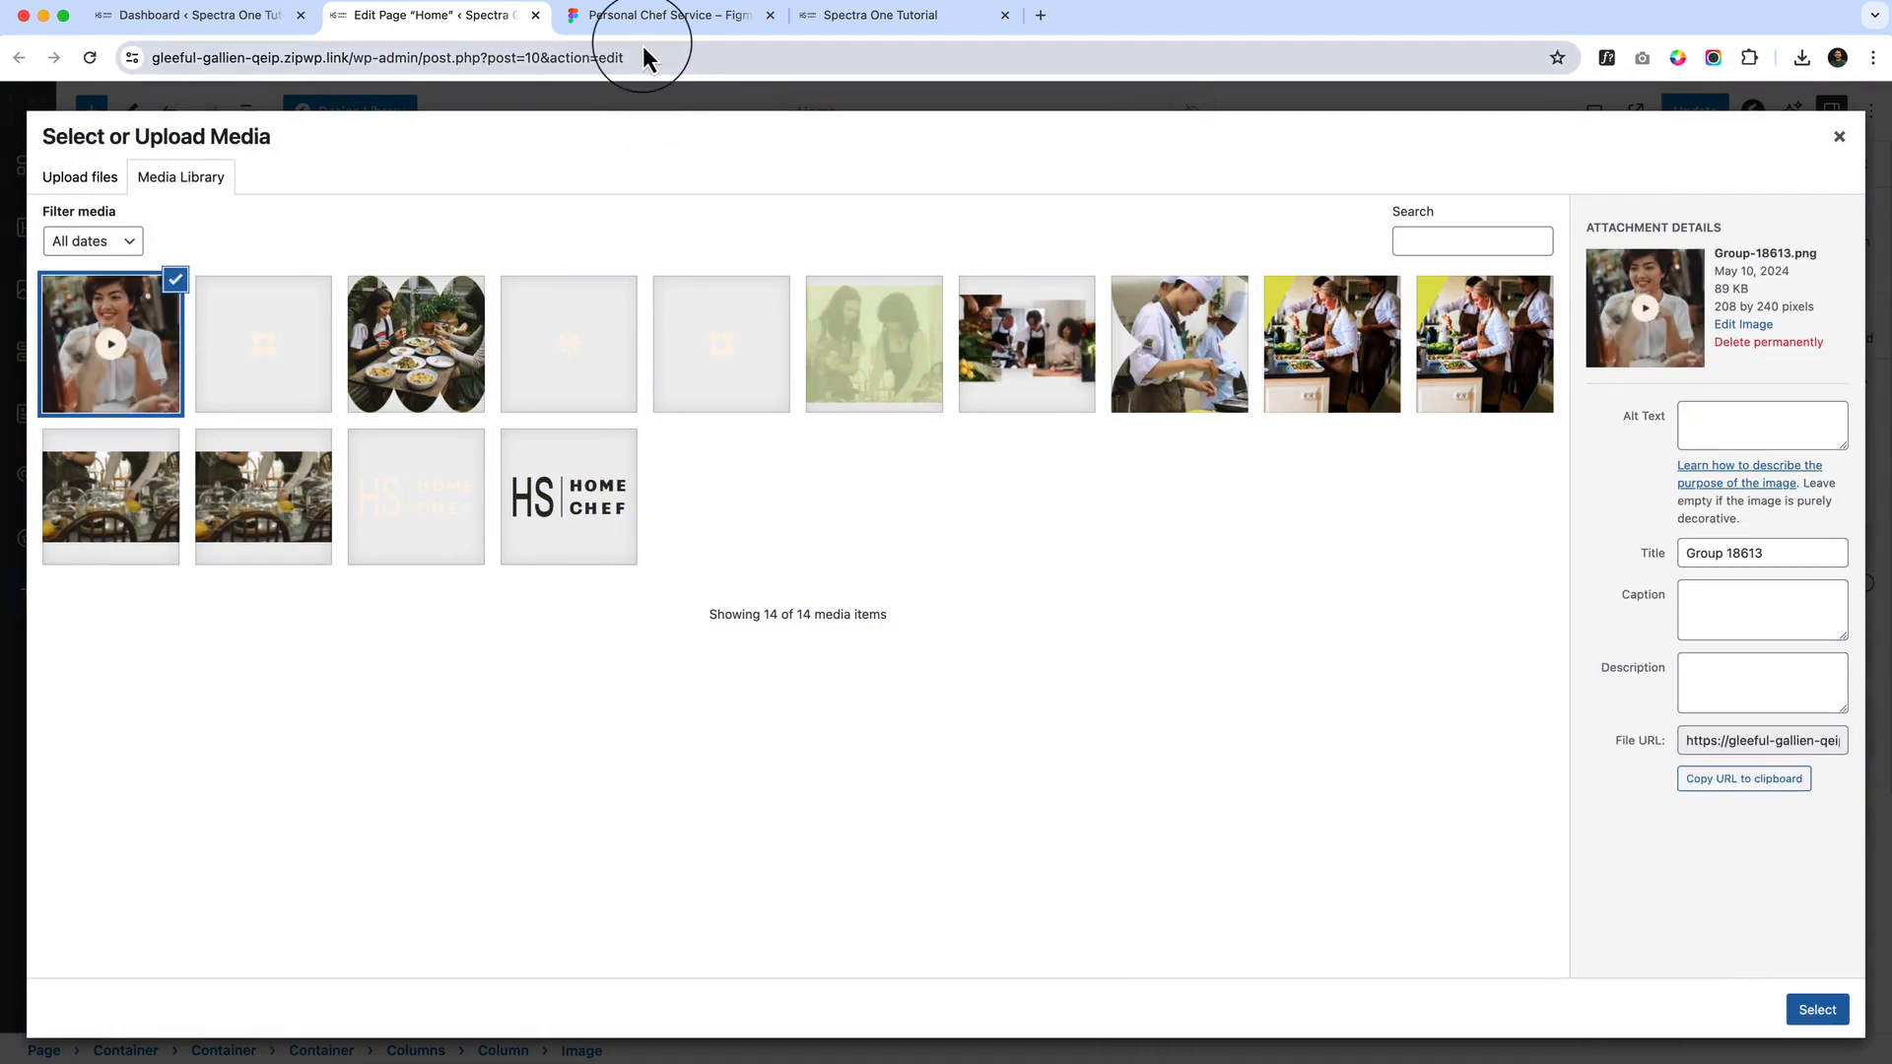
left_click(1694, 414)
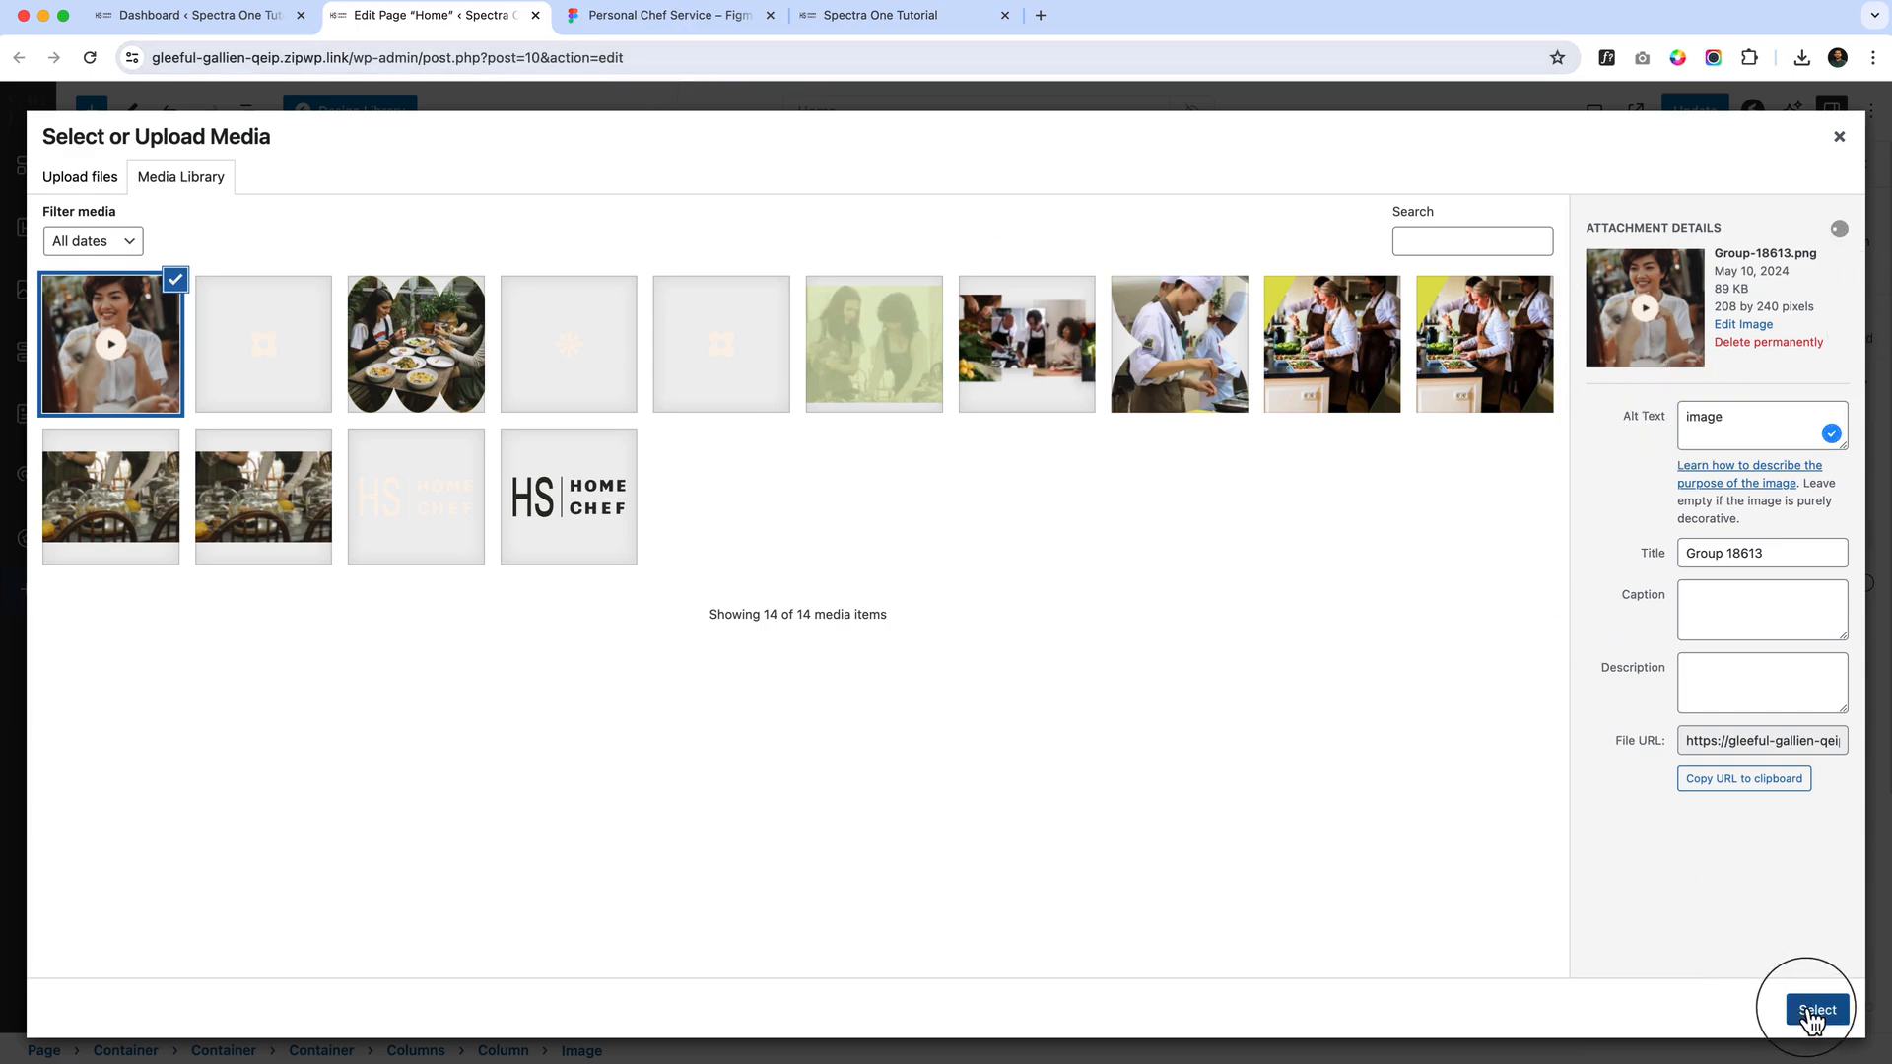
left_click(1816, 1010)
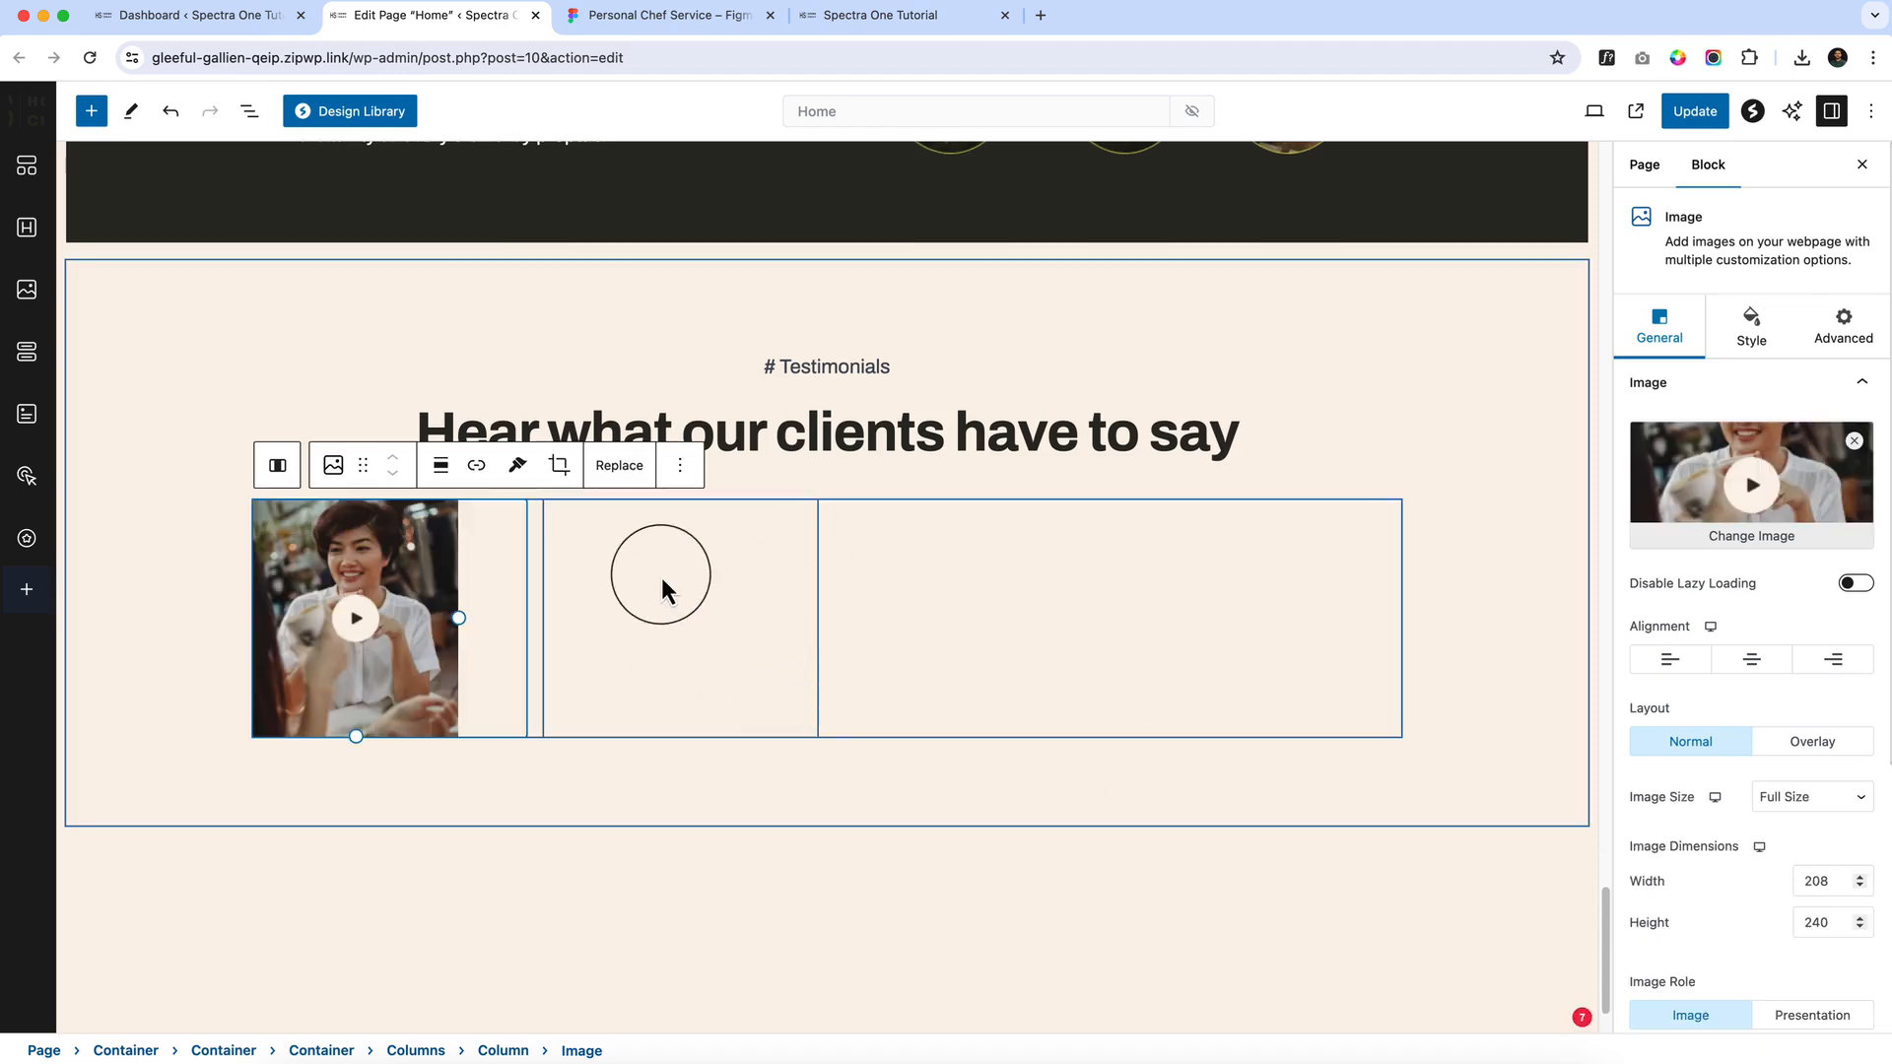
Select the empty inner column beside the photo, then copy the first testimonial card's title from the Figma design
left_click(586, 570)
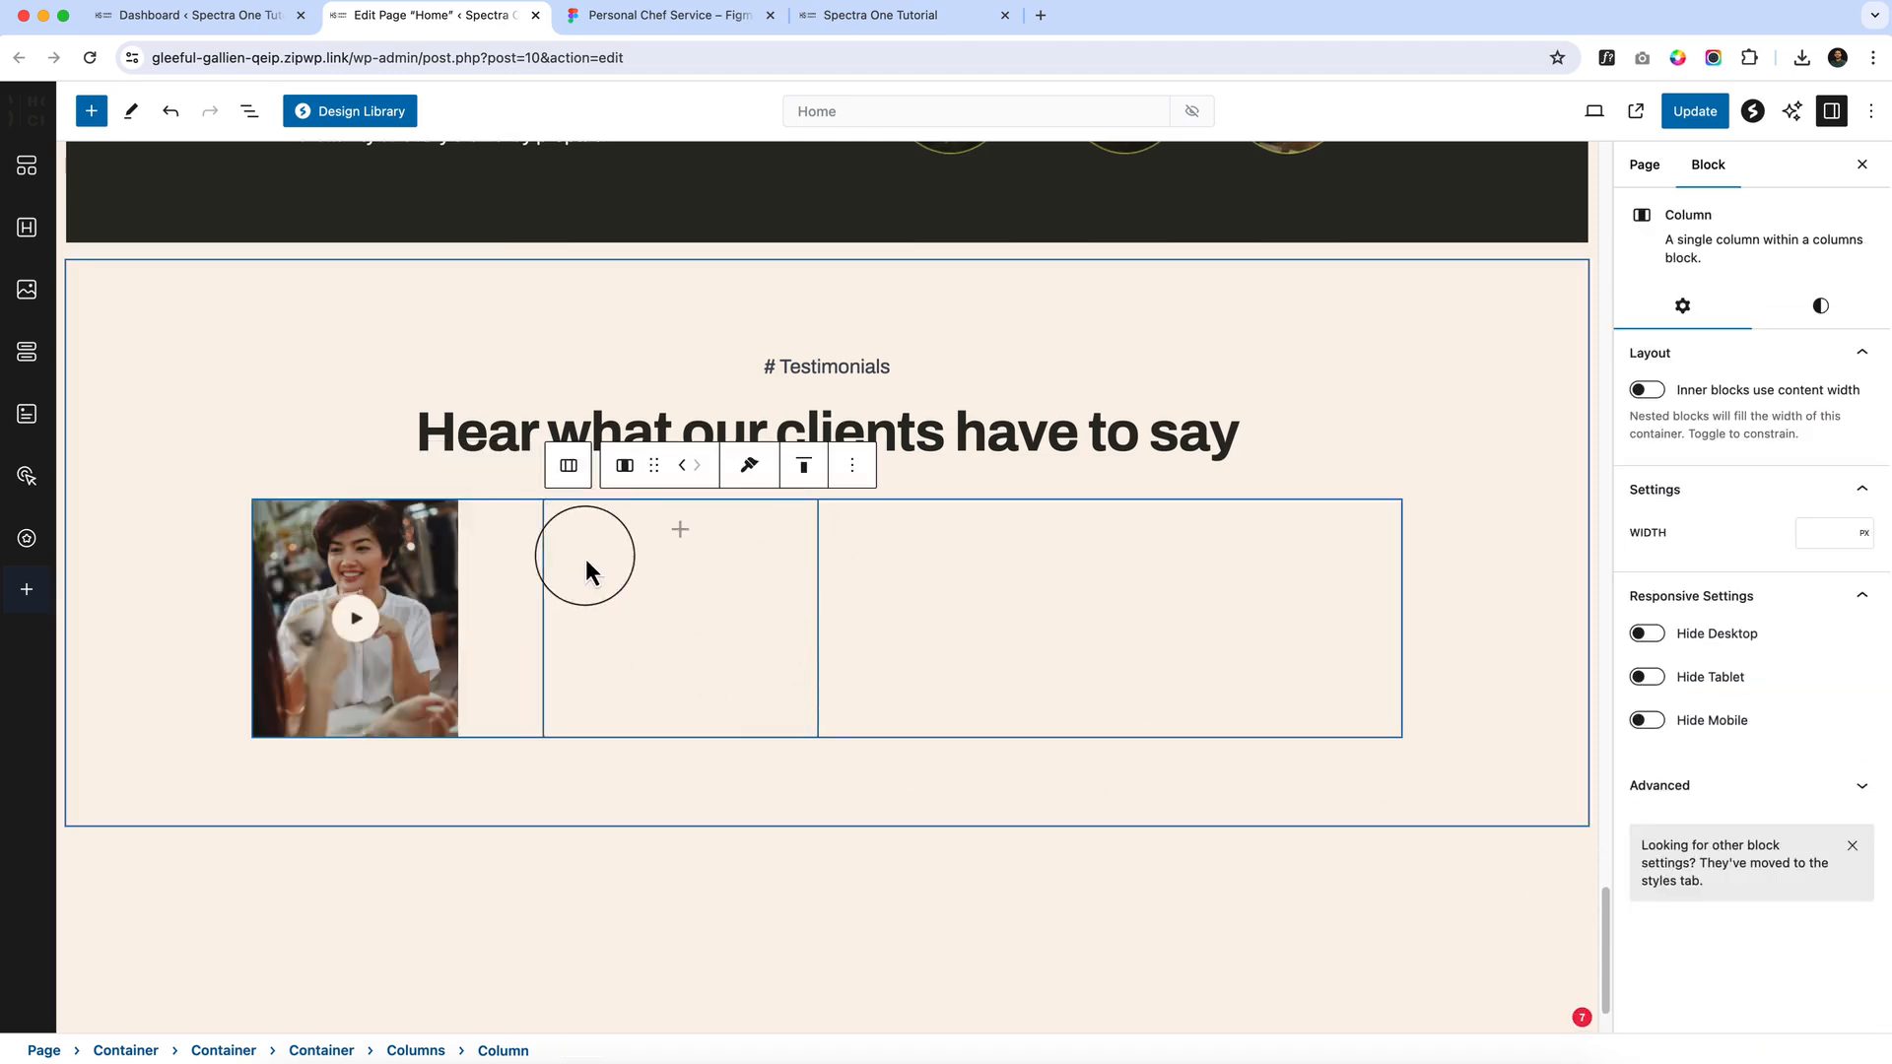
left_click(642, 29)
left_click(642, 540)
double_click(648, 543)
key("super+c")
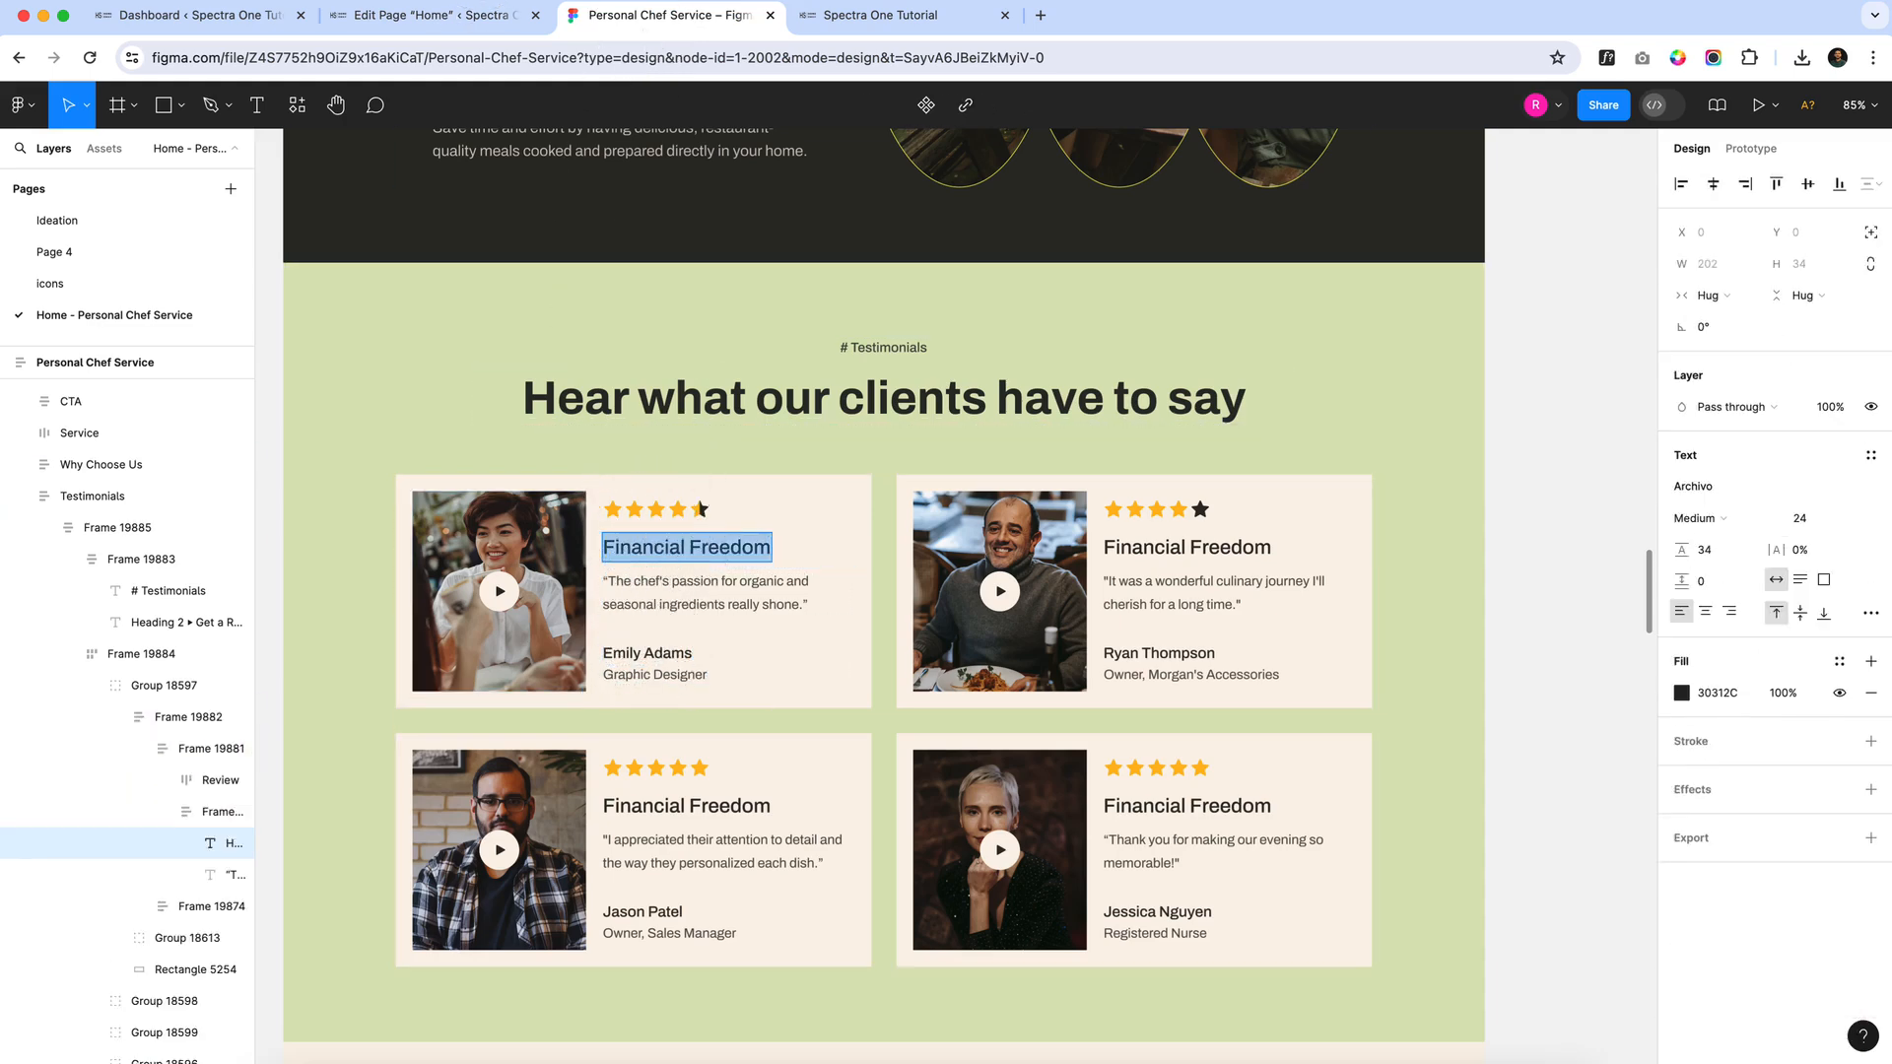
Back in the WordPress editor, add a Spectra Heading reading "Financial Freedom" to the second inner column
left_click(444, 17)
left_click(704, 535)
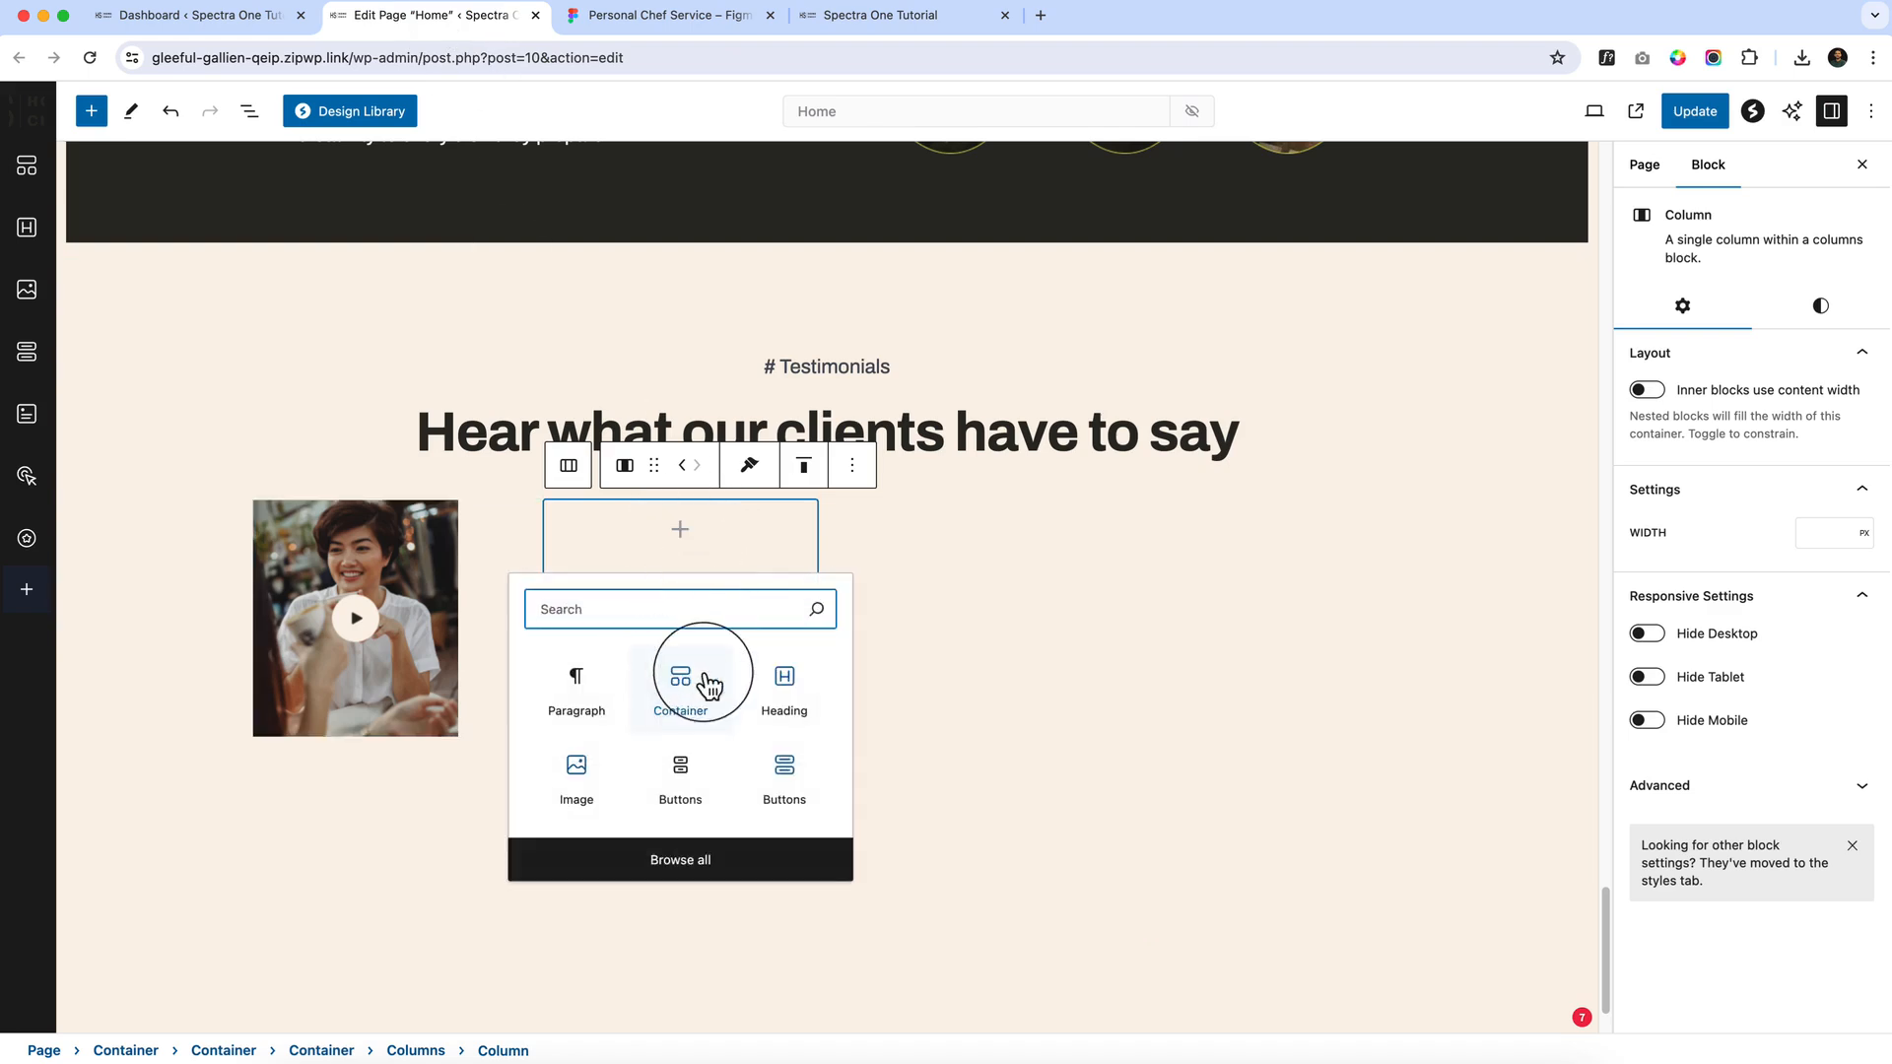
left_click(759, 672)
double_click(619, 613)
key("super+a")
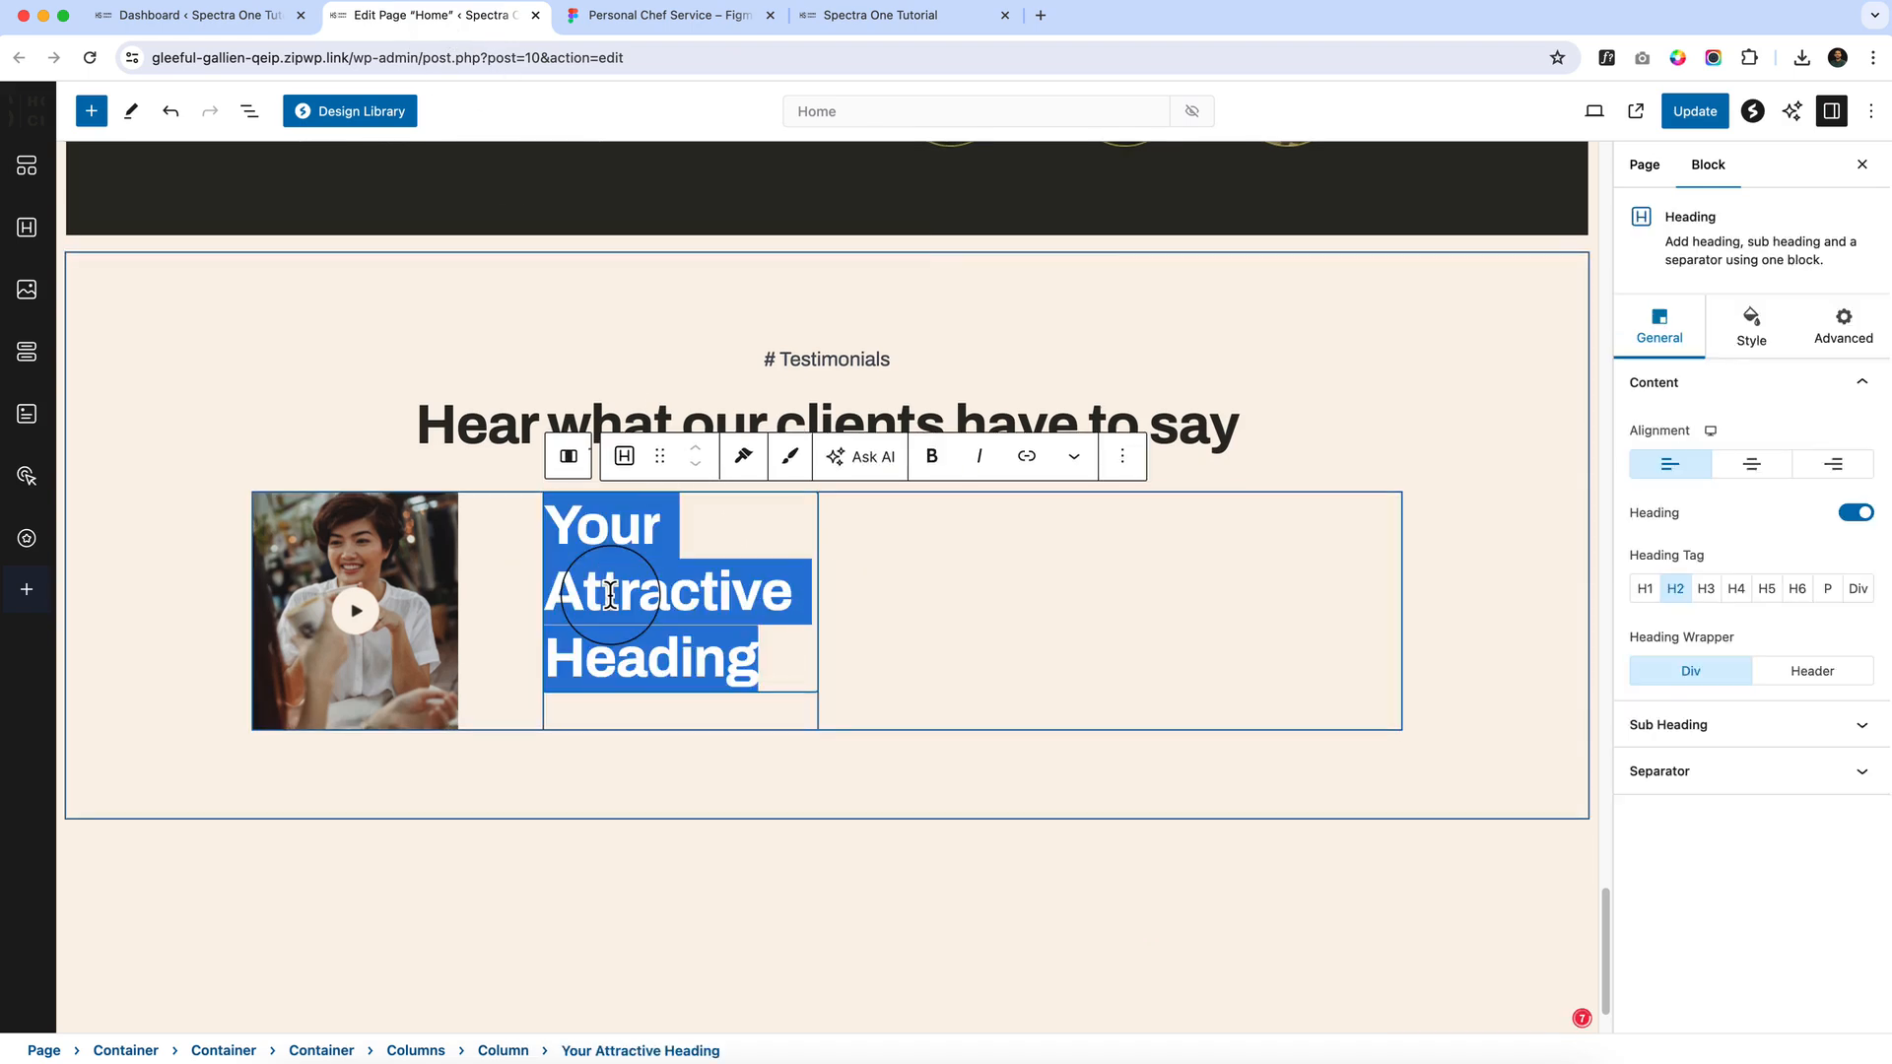
key("super+v")
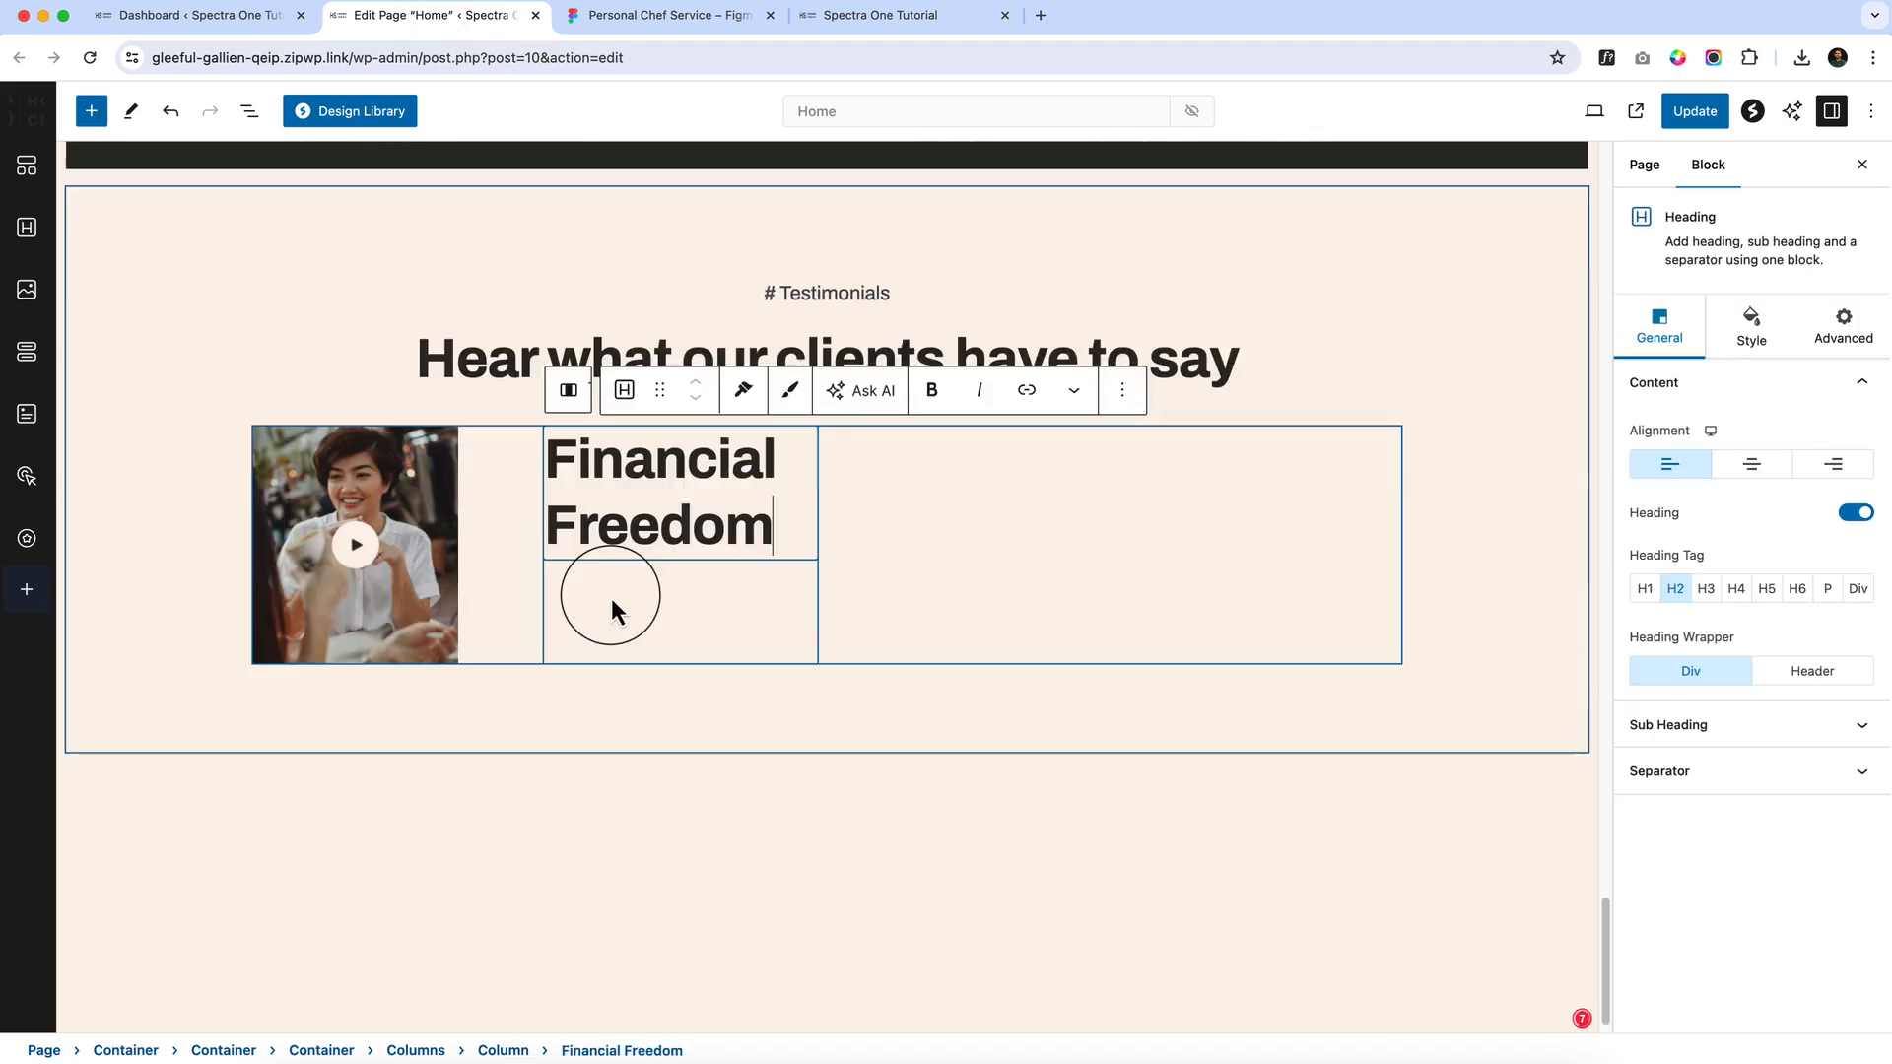
Compare the card title with the Figma design and set its heading tag to H4
left_click(1765, 595)
left_click(660, 17)
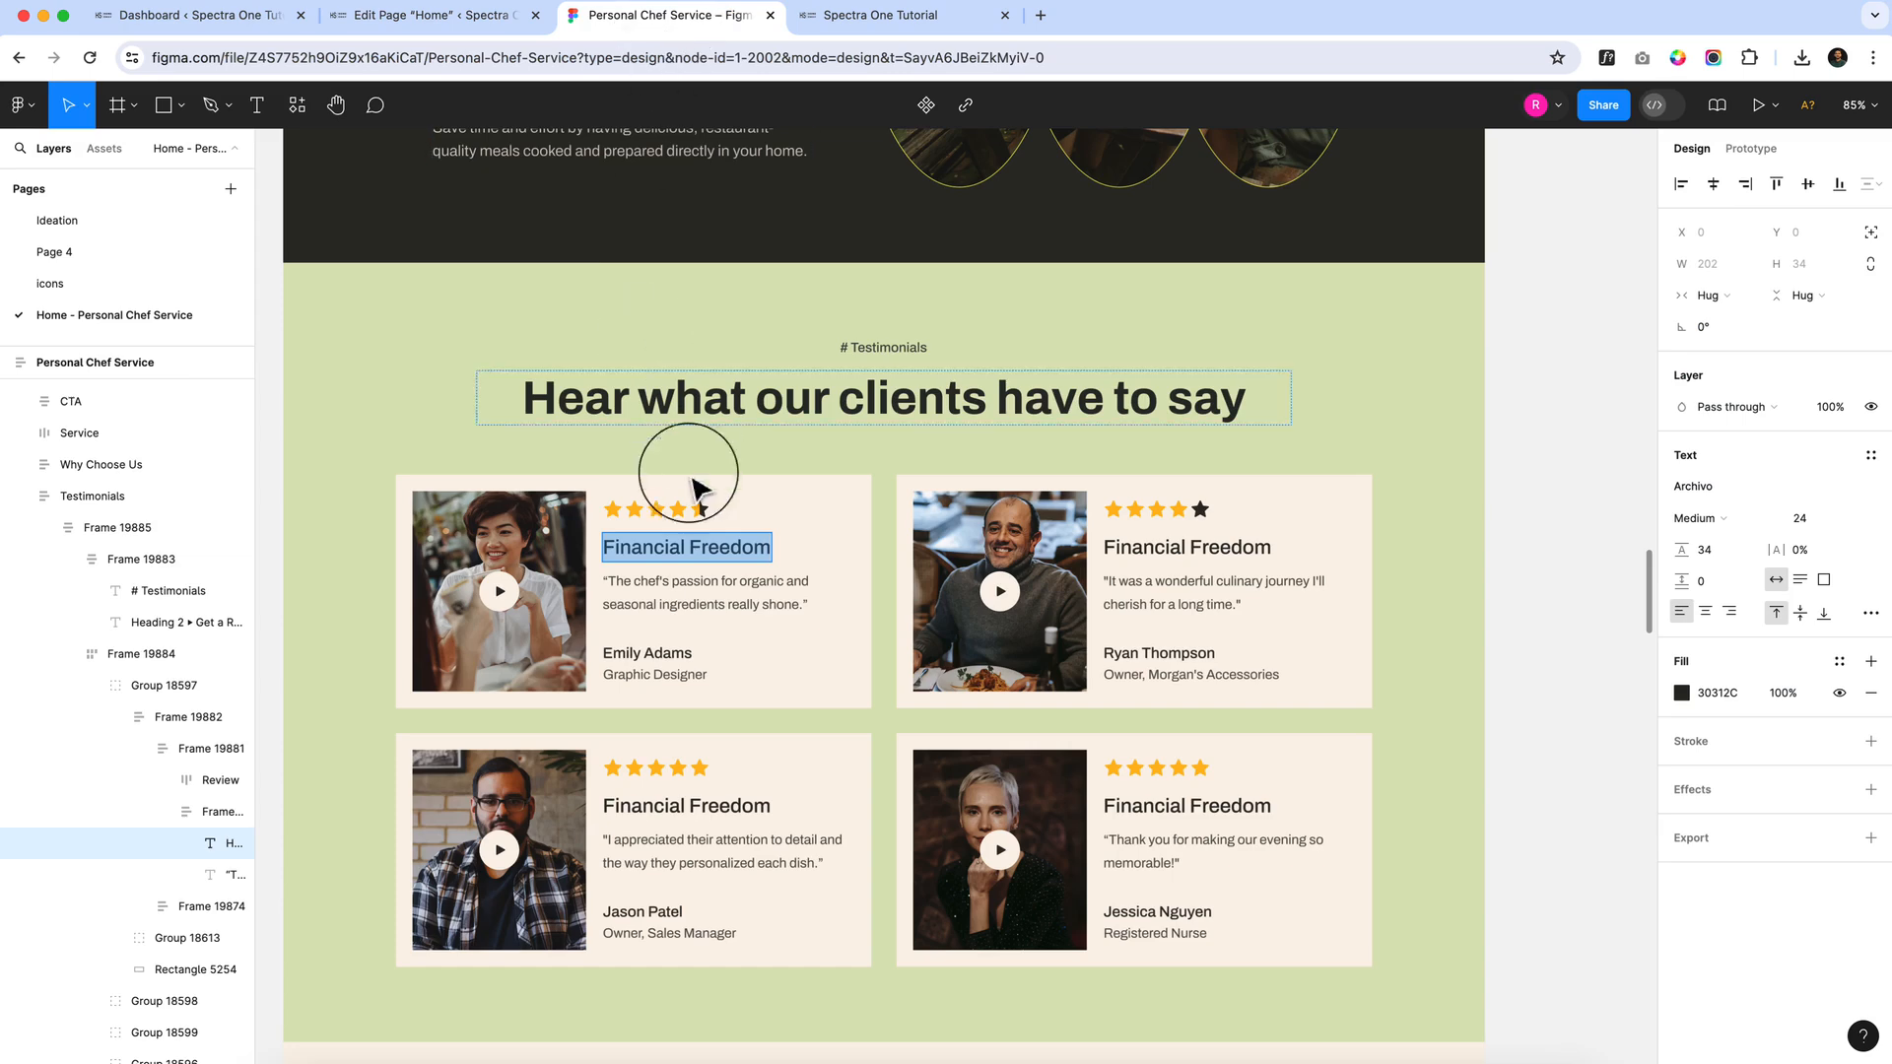
left_click(493, 18)
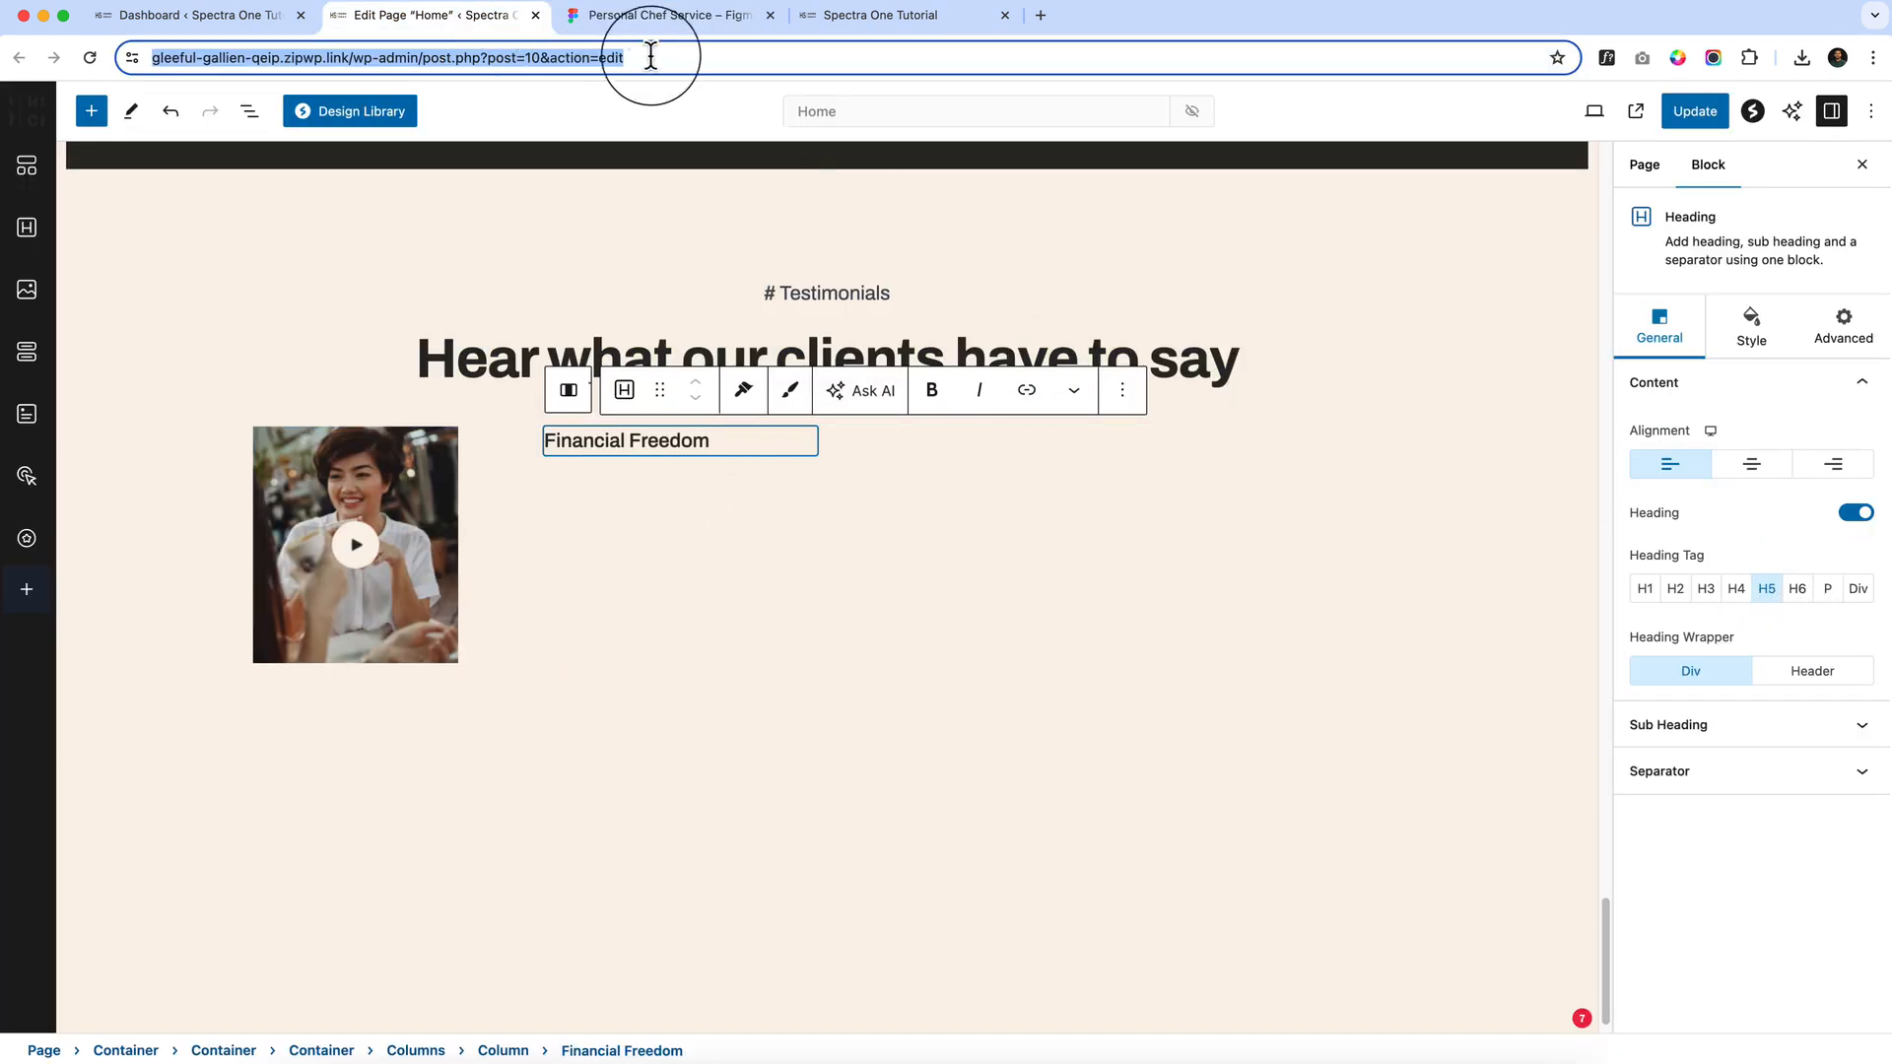
left_click(1743, 591)
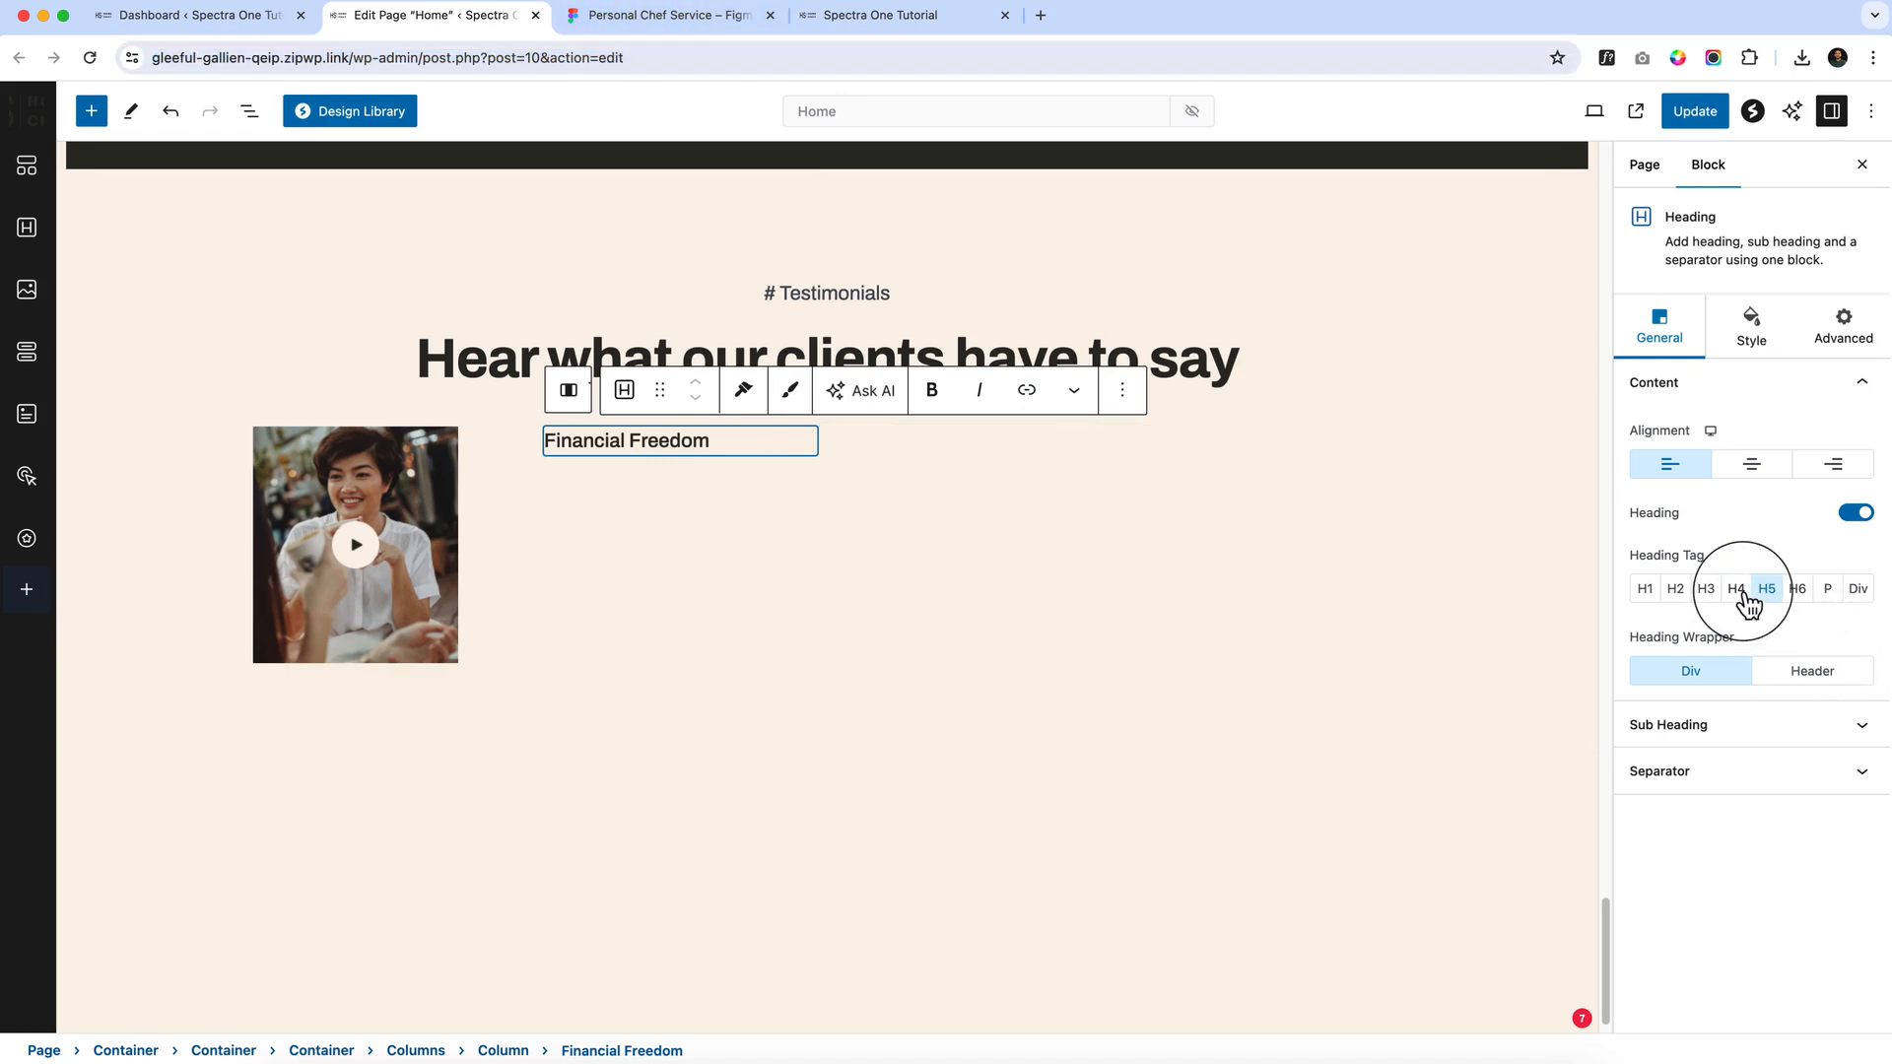
Switch to the Figma design and copy the quote text of the first testimonial card
left_click(729, 18)
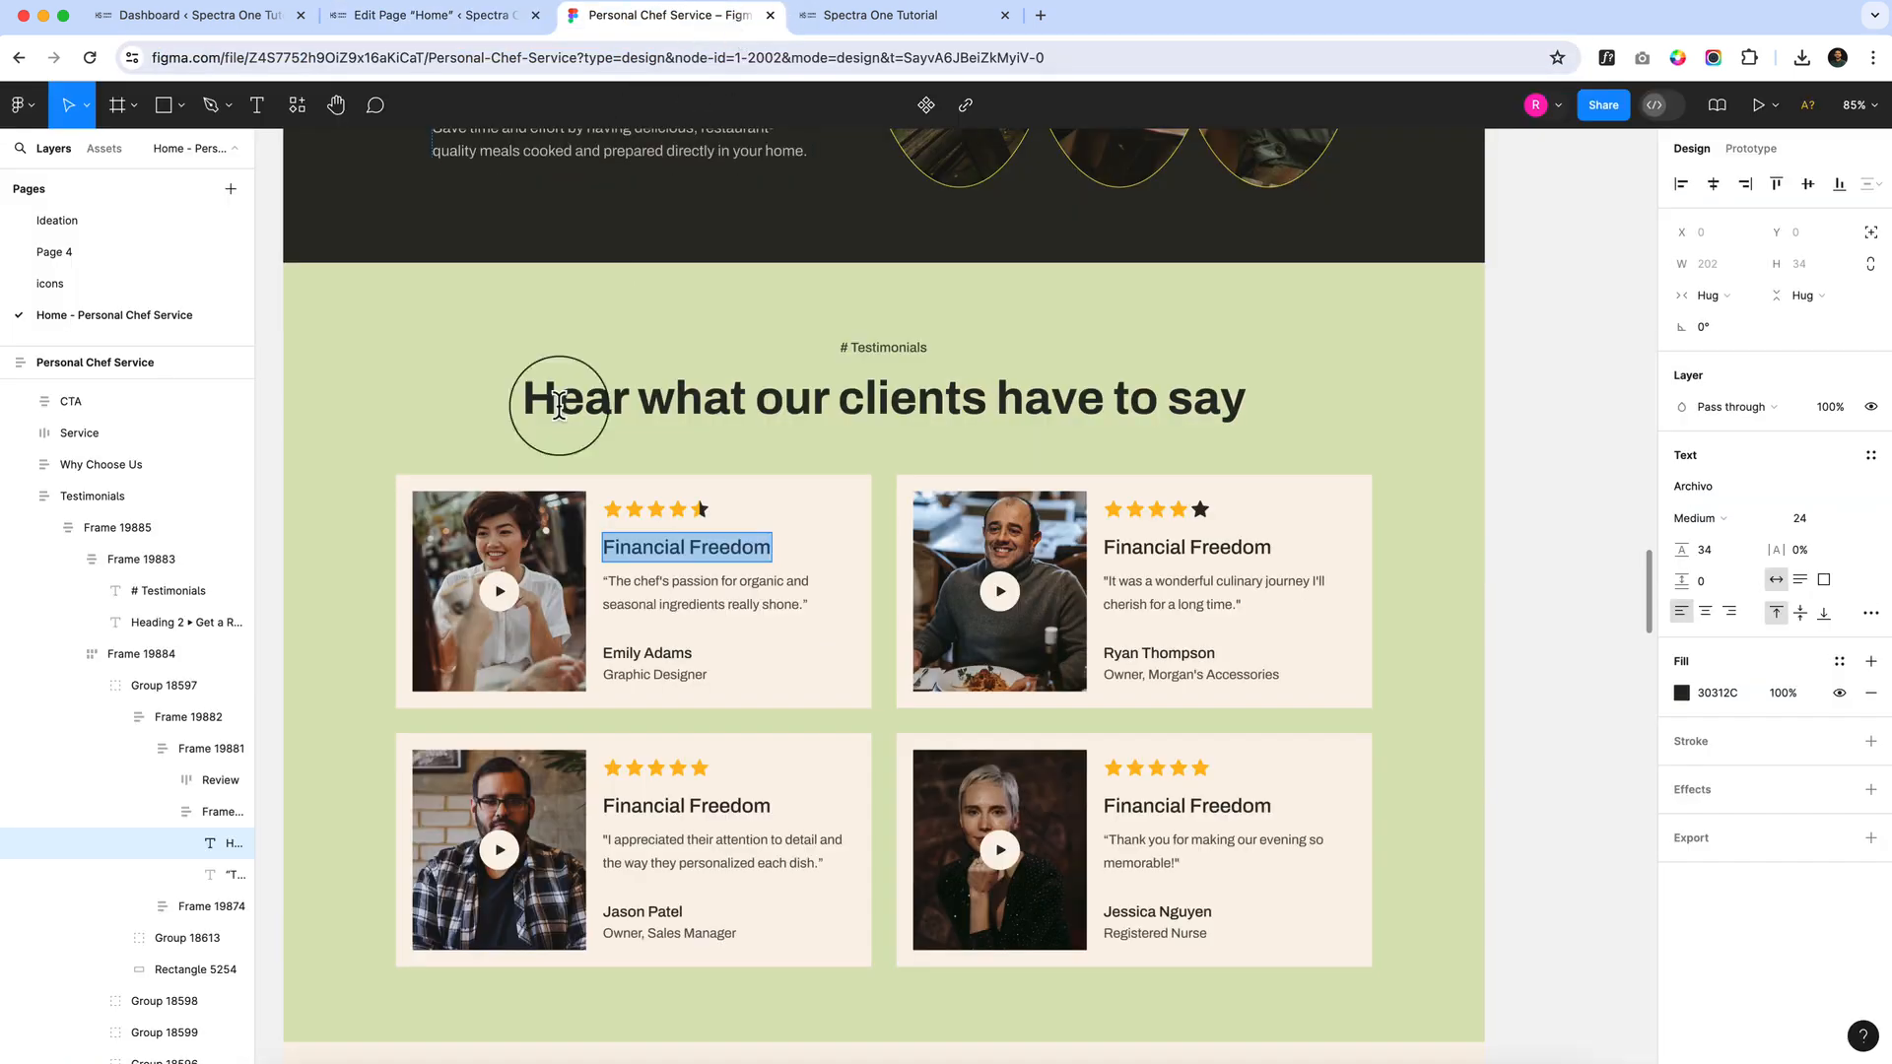
left_click(712, 576)
double_click(712, 577)
key("super+c")
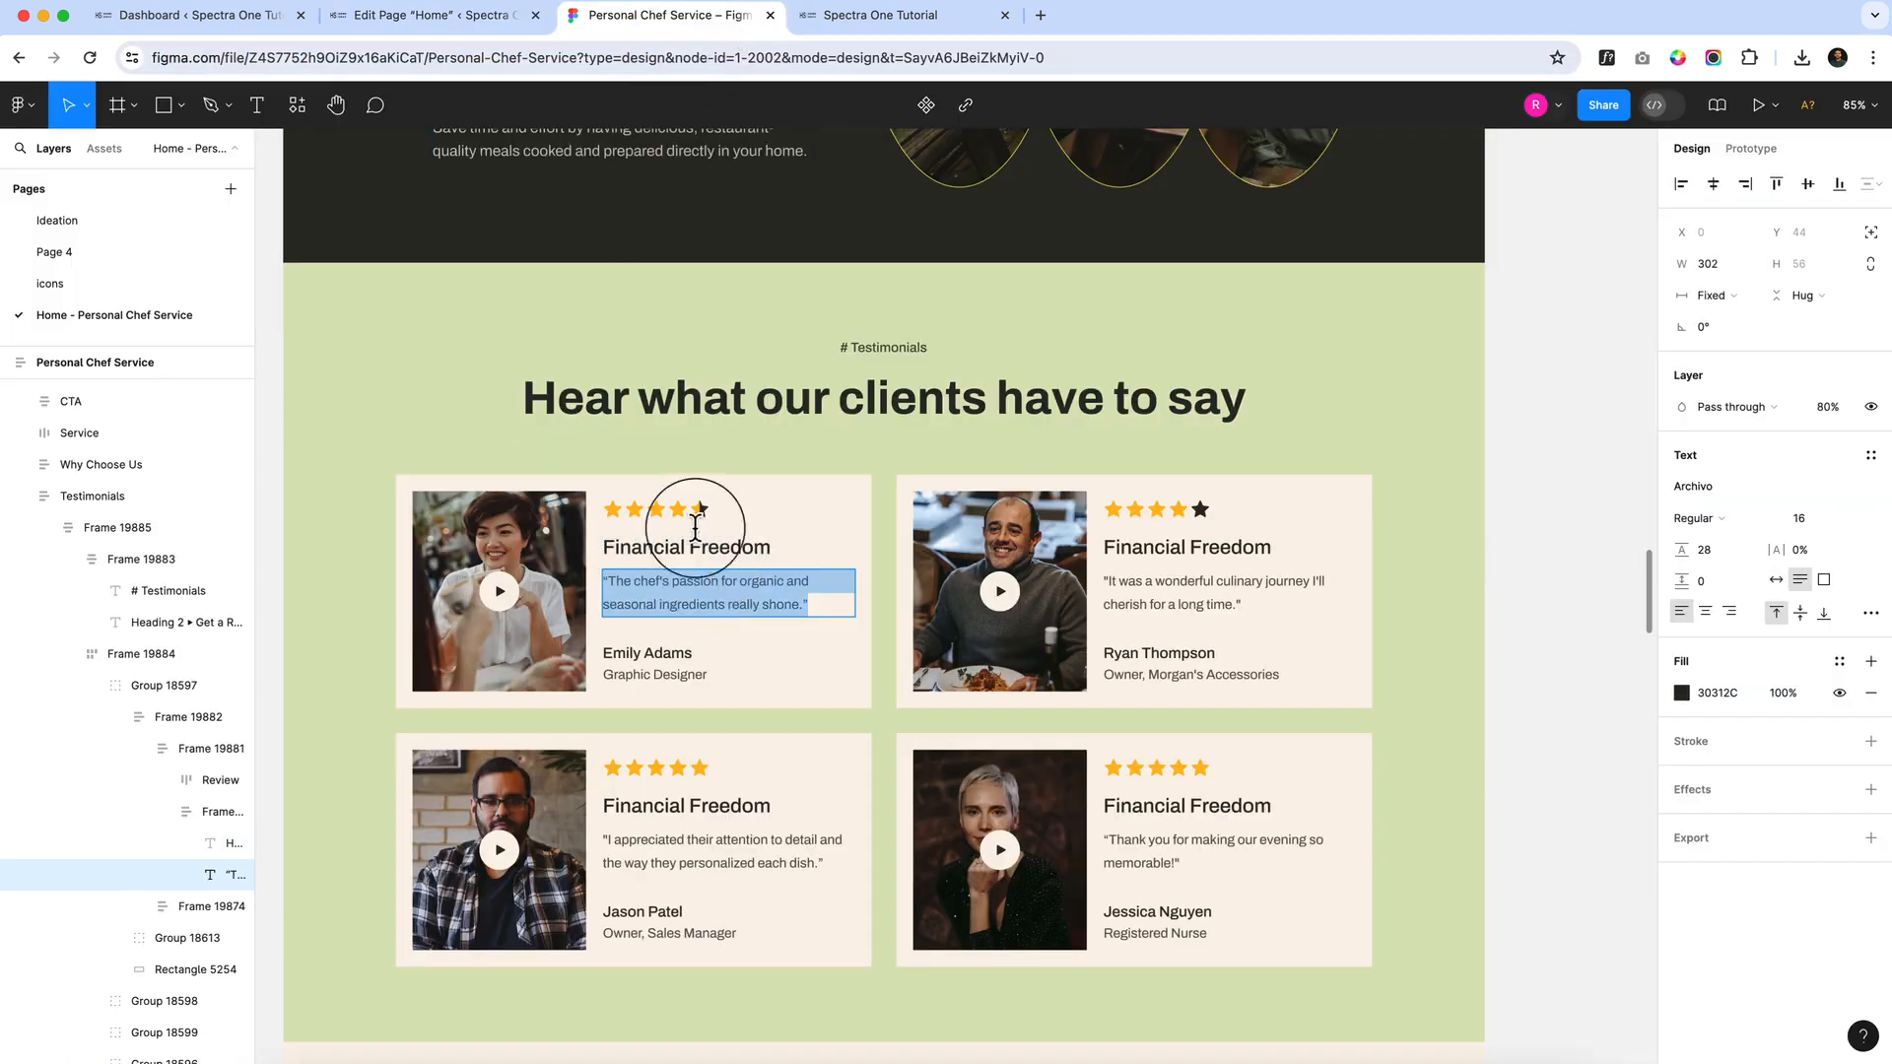
Back in the WordPress editor, enable the card title's sub heading and paste the copied quote as its description
left_click(414, 15)
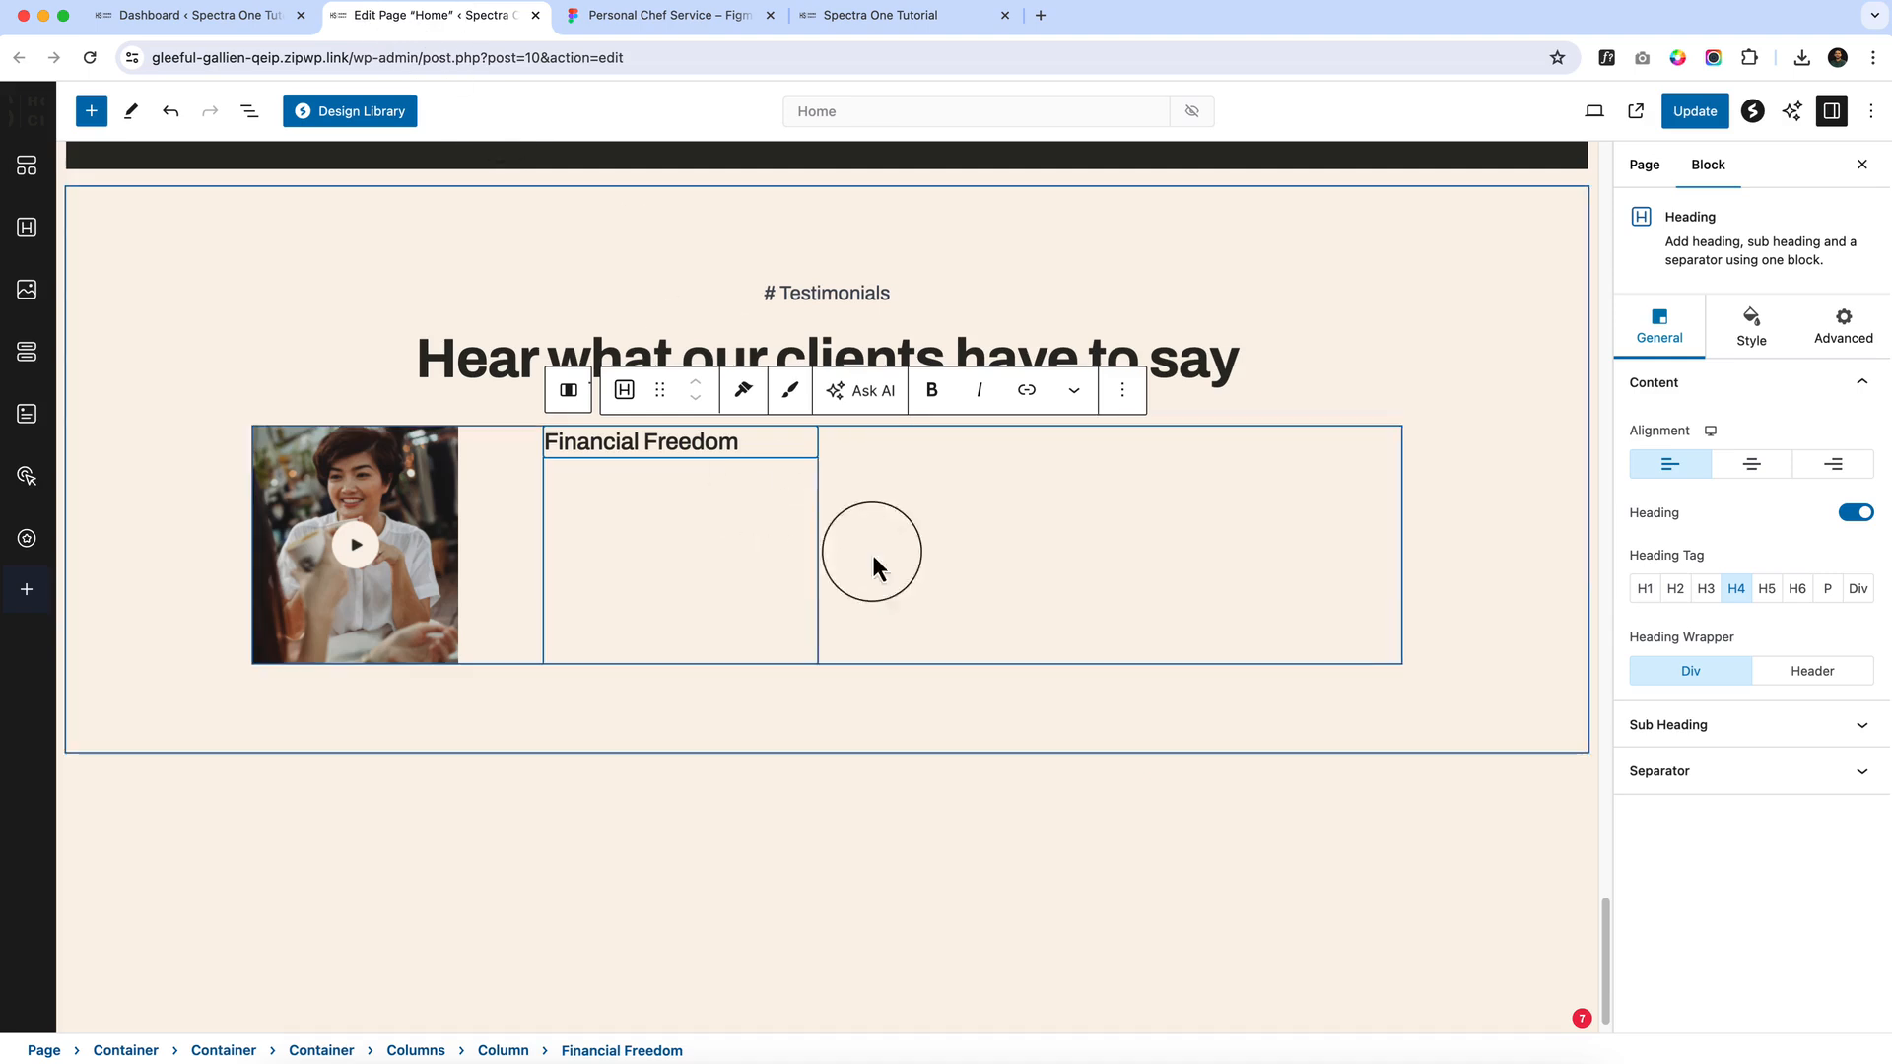
left_click(1710, 755)
left_click(1855, 477)
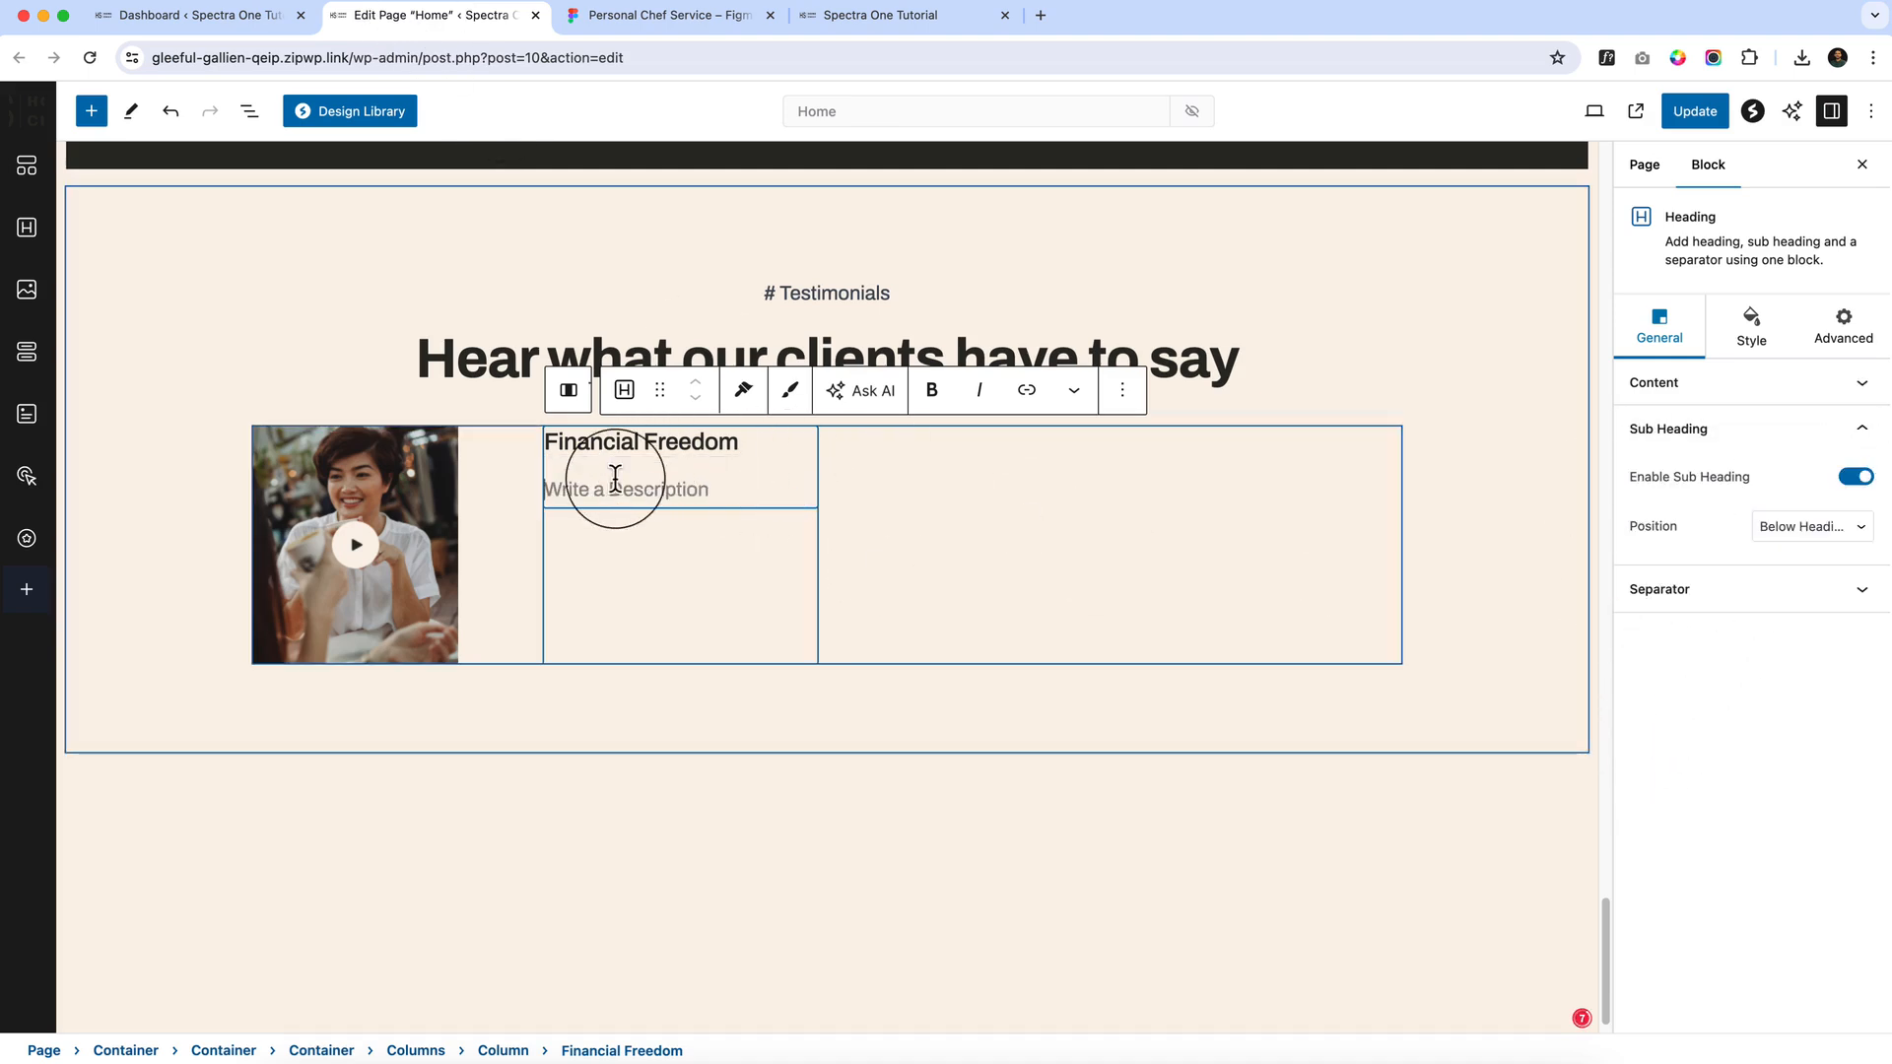
left_click(615, 478)
key("super+v")
Add a Star Ratings block before the "Financial Freedom" heading and disable its title
left_click(1120, 320)
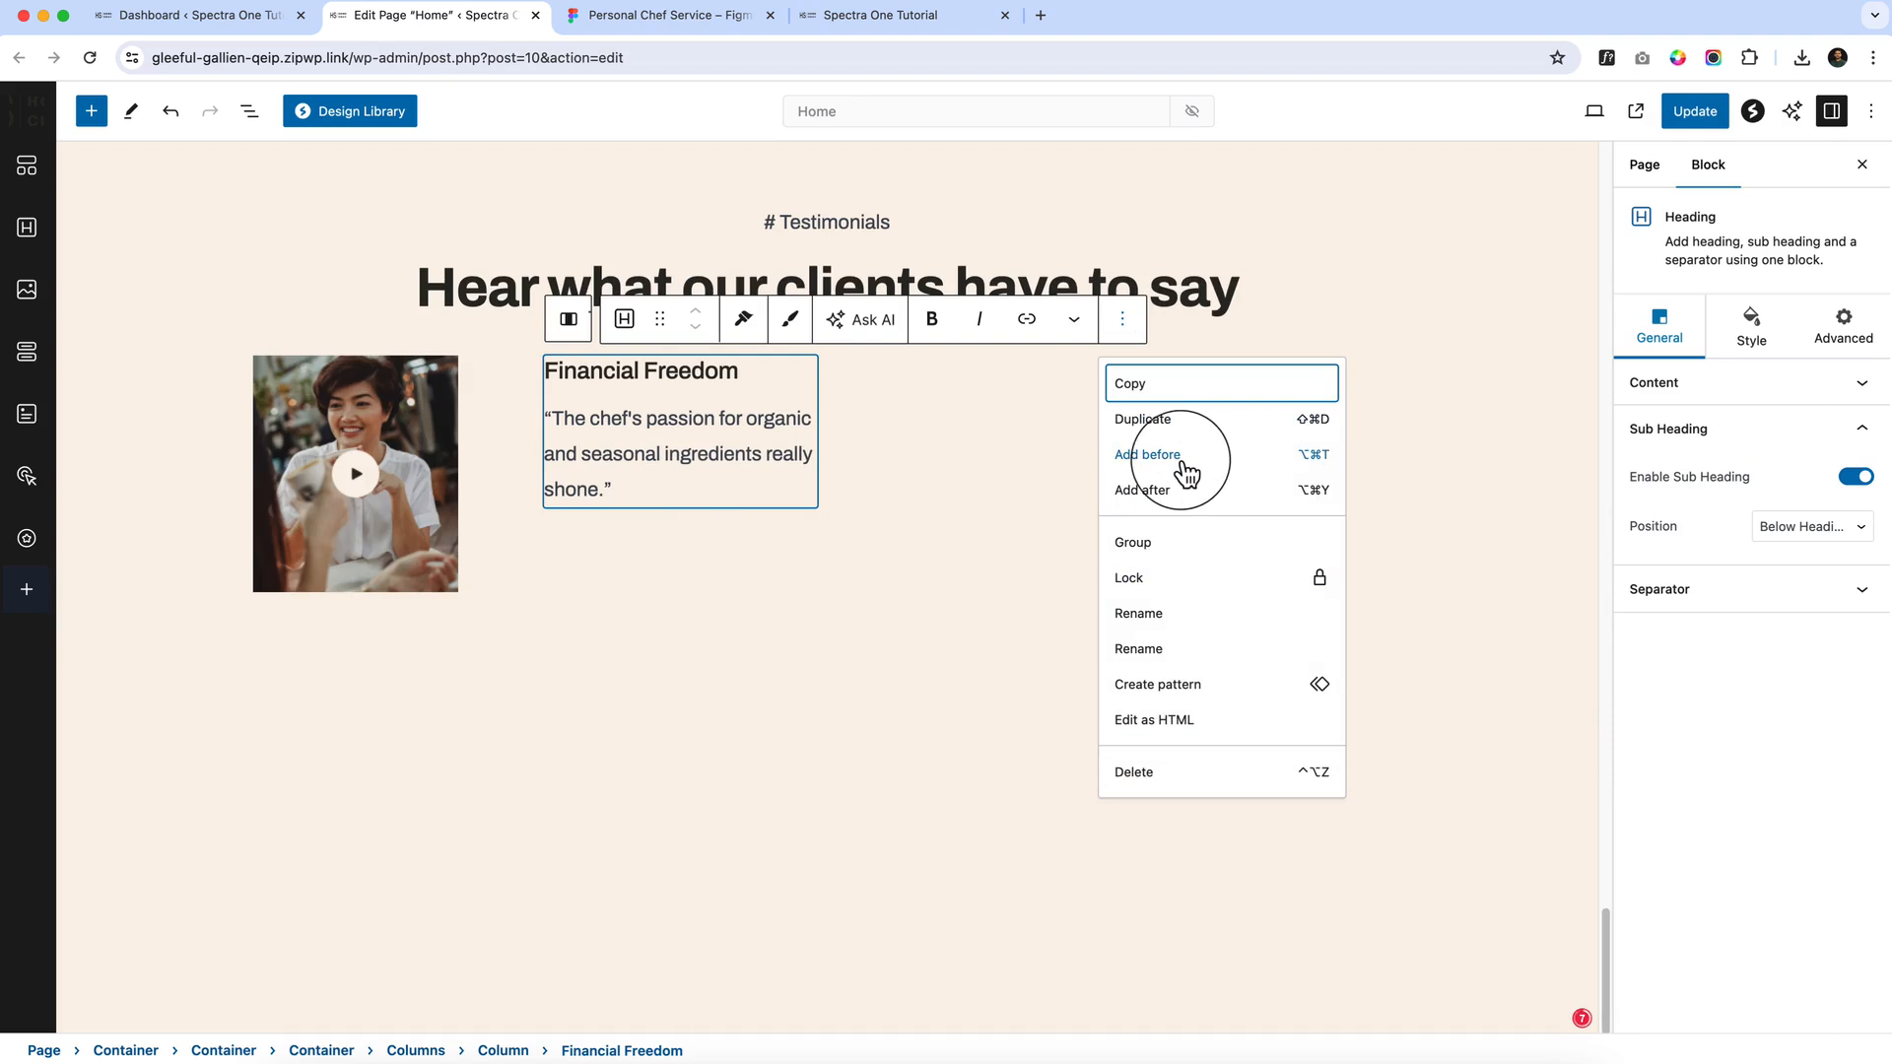
left_click(1186, 473)
type("/star")
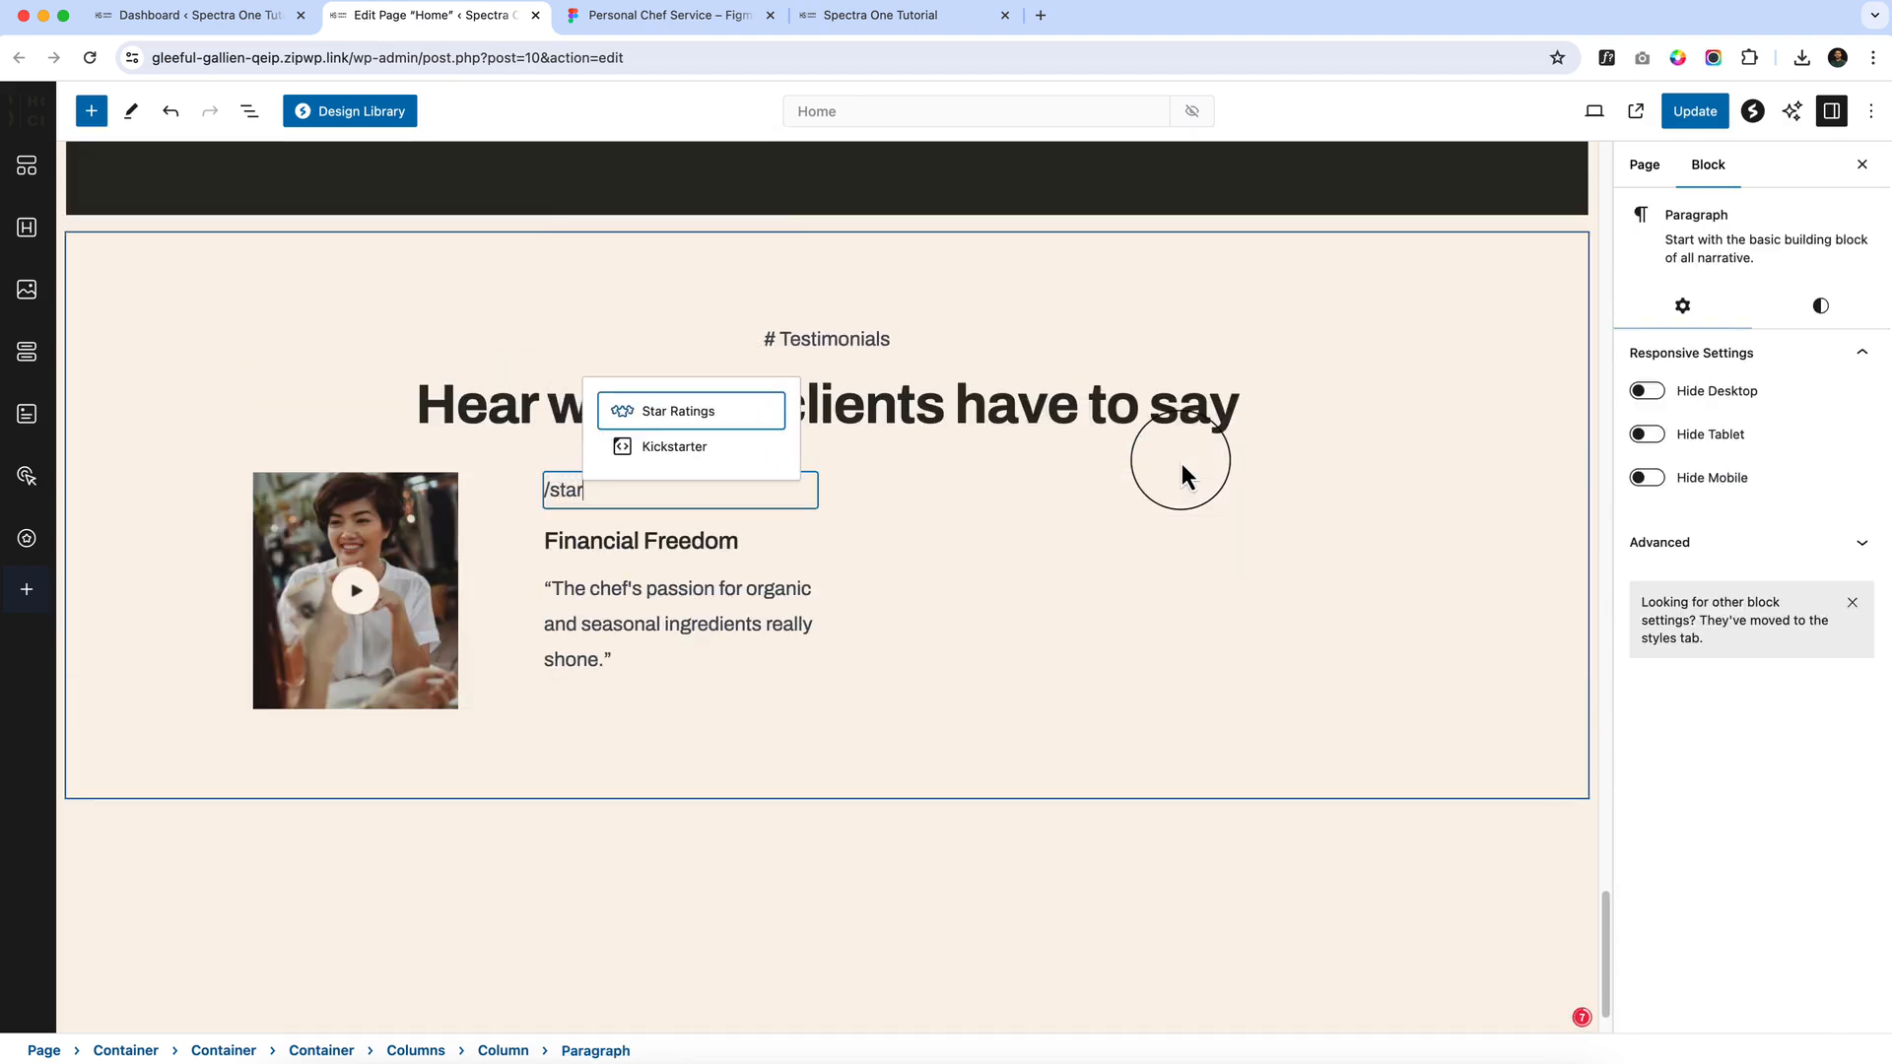
left_click(726, 410)
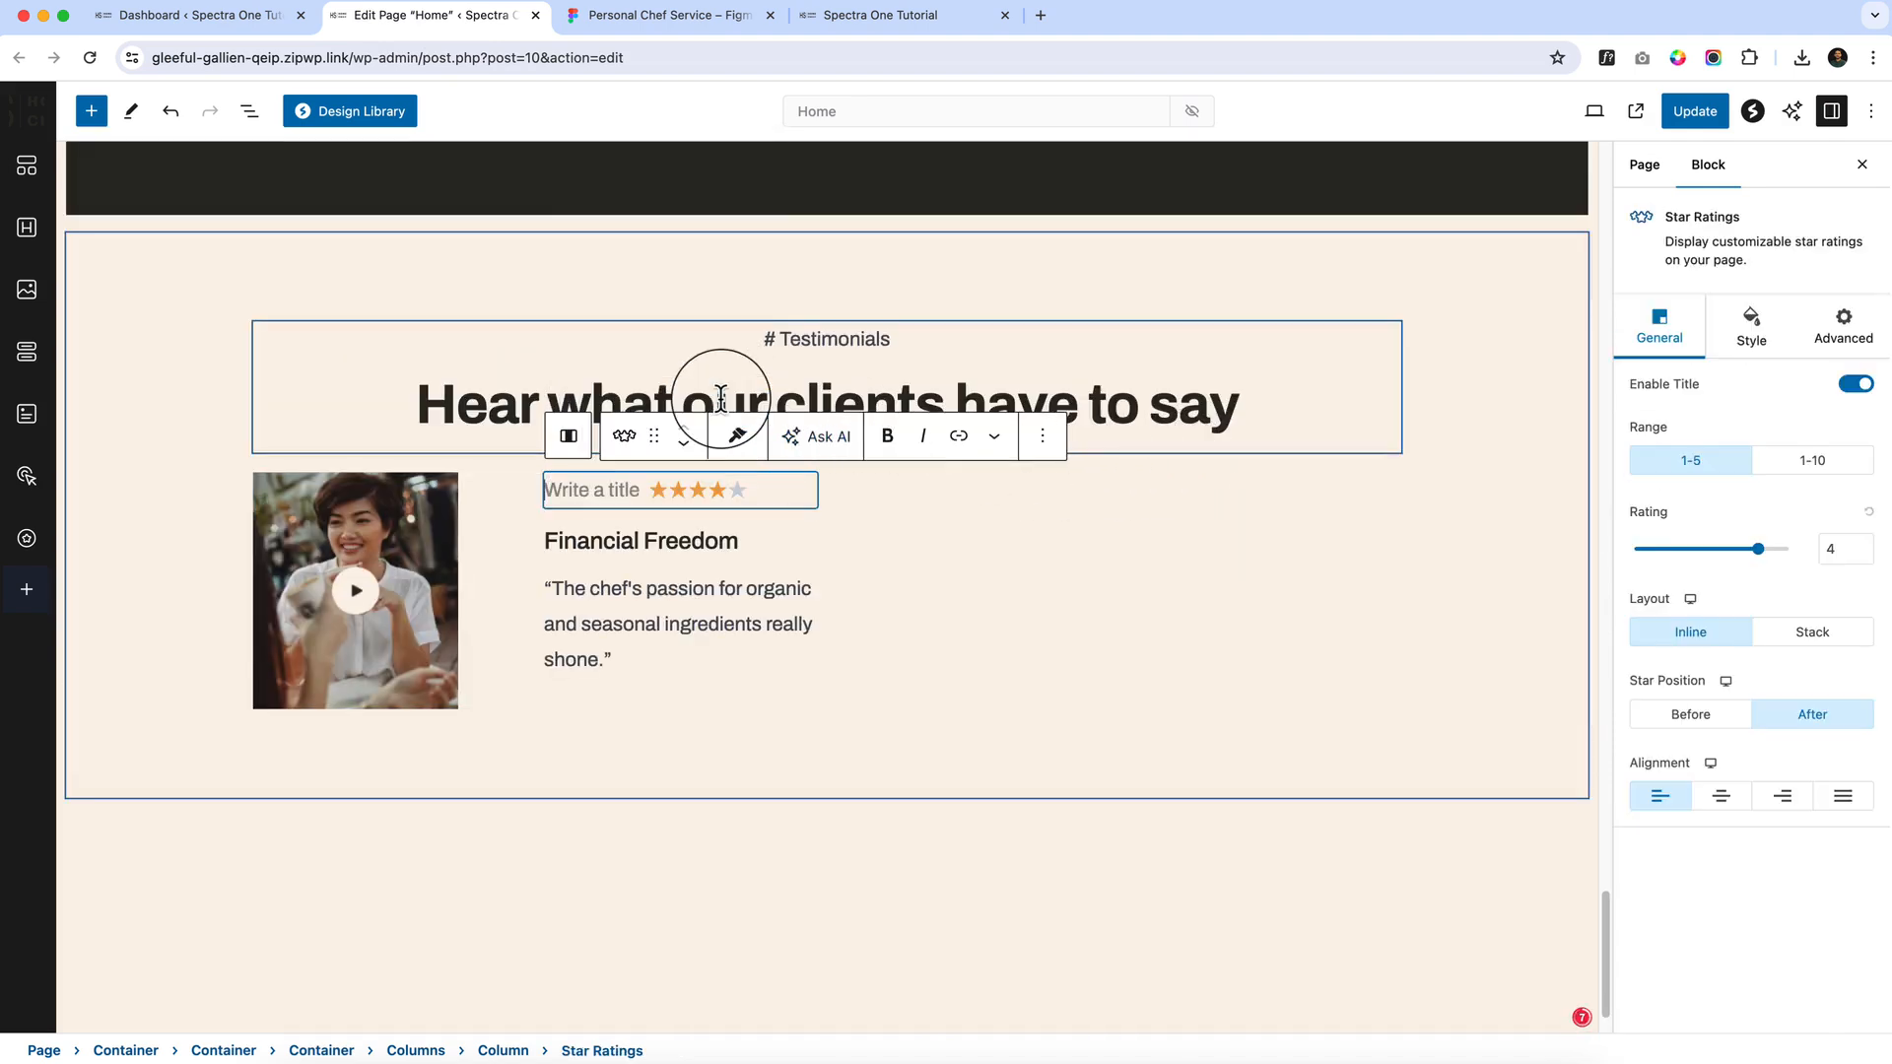
left_click(1854, 383)
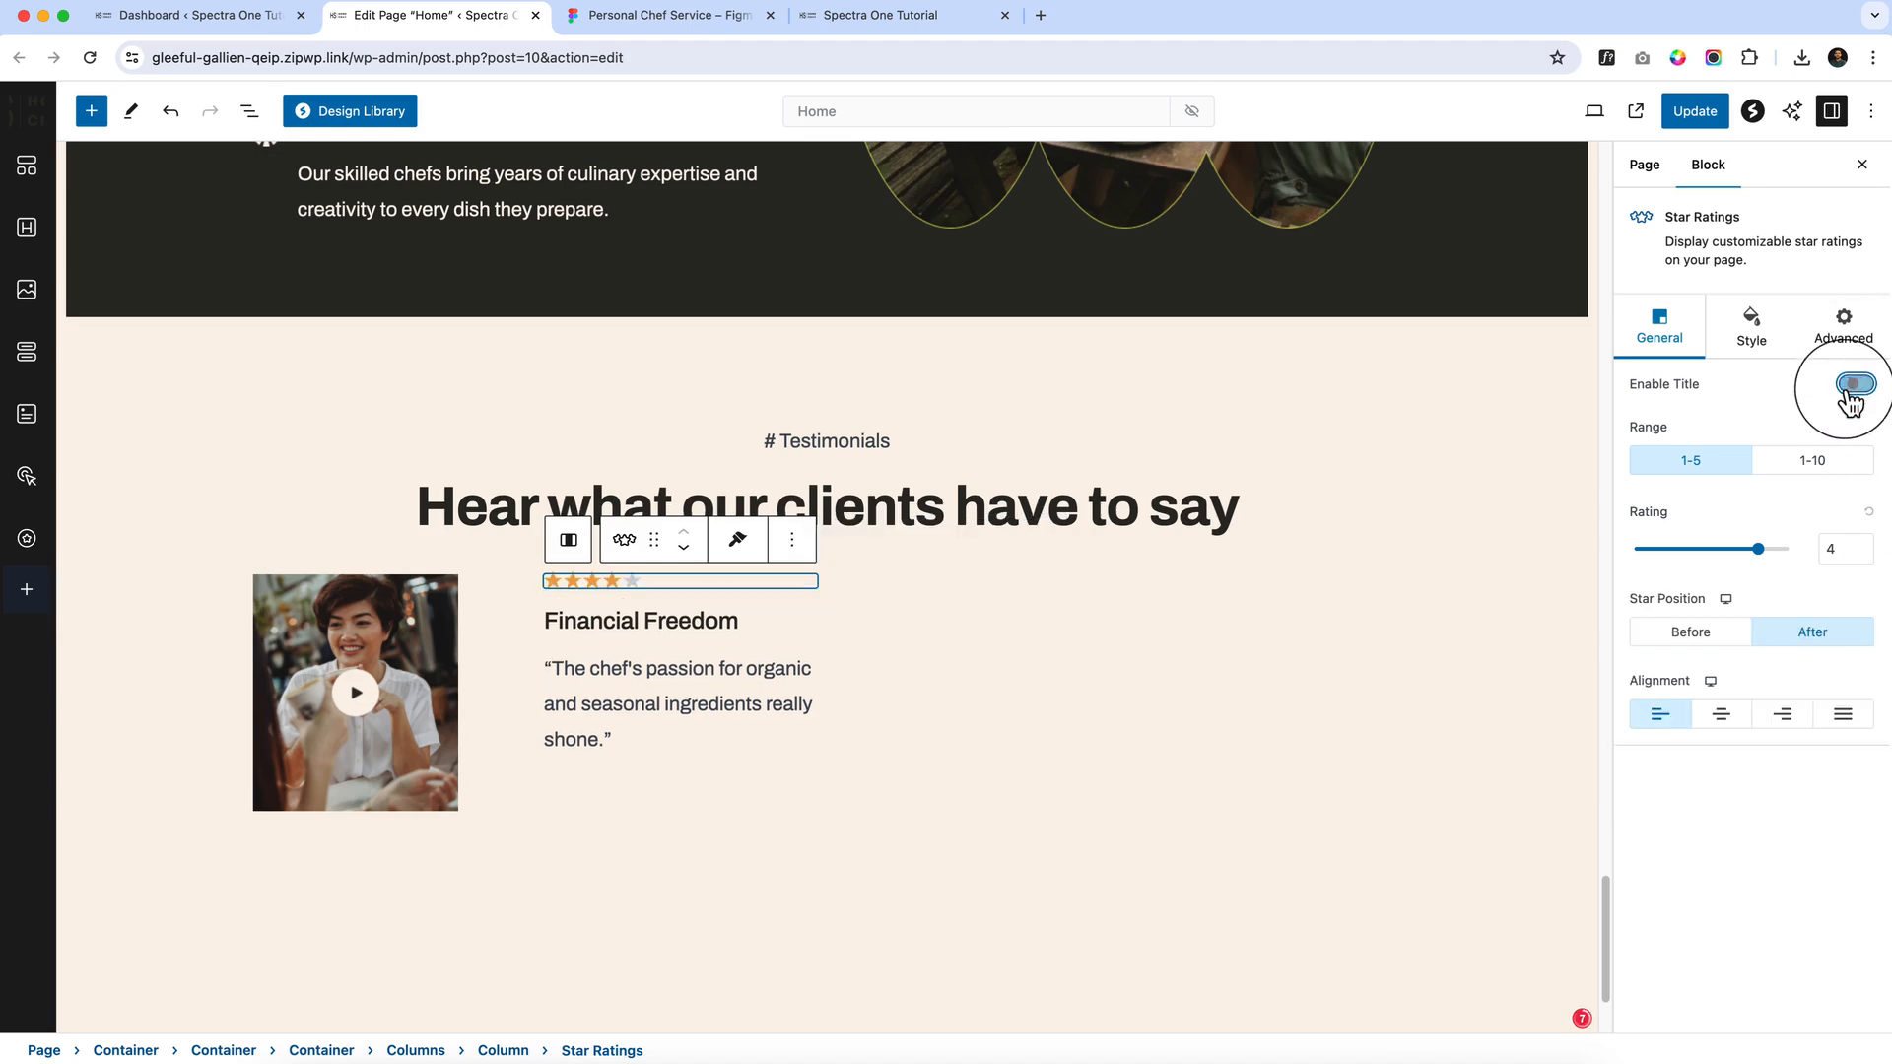
Set the Star Ratings block's rating to 4.6 and its star size to 25
left_click(1742, 330)
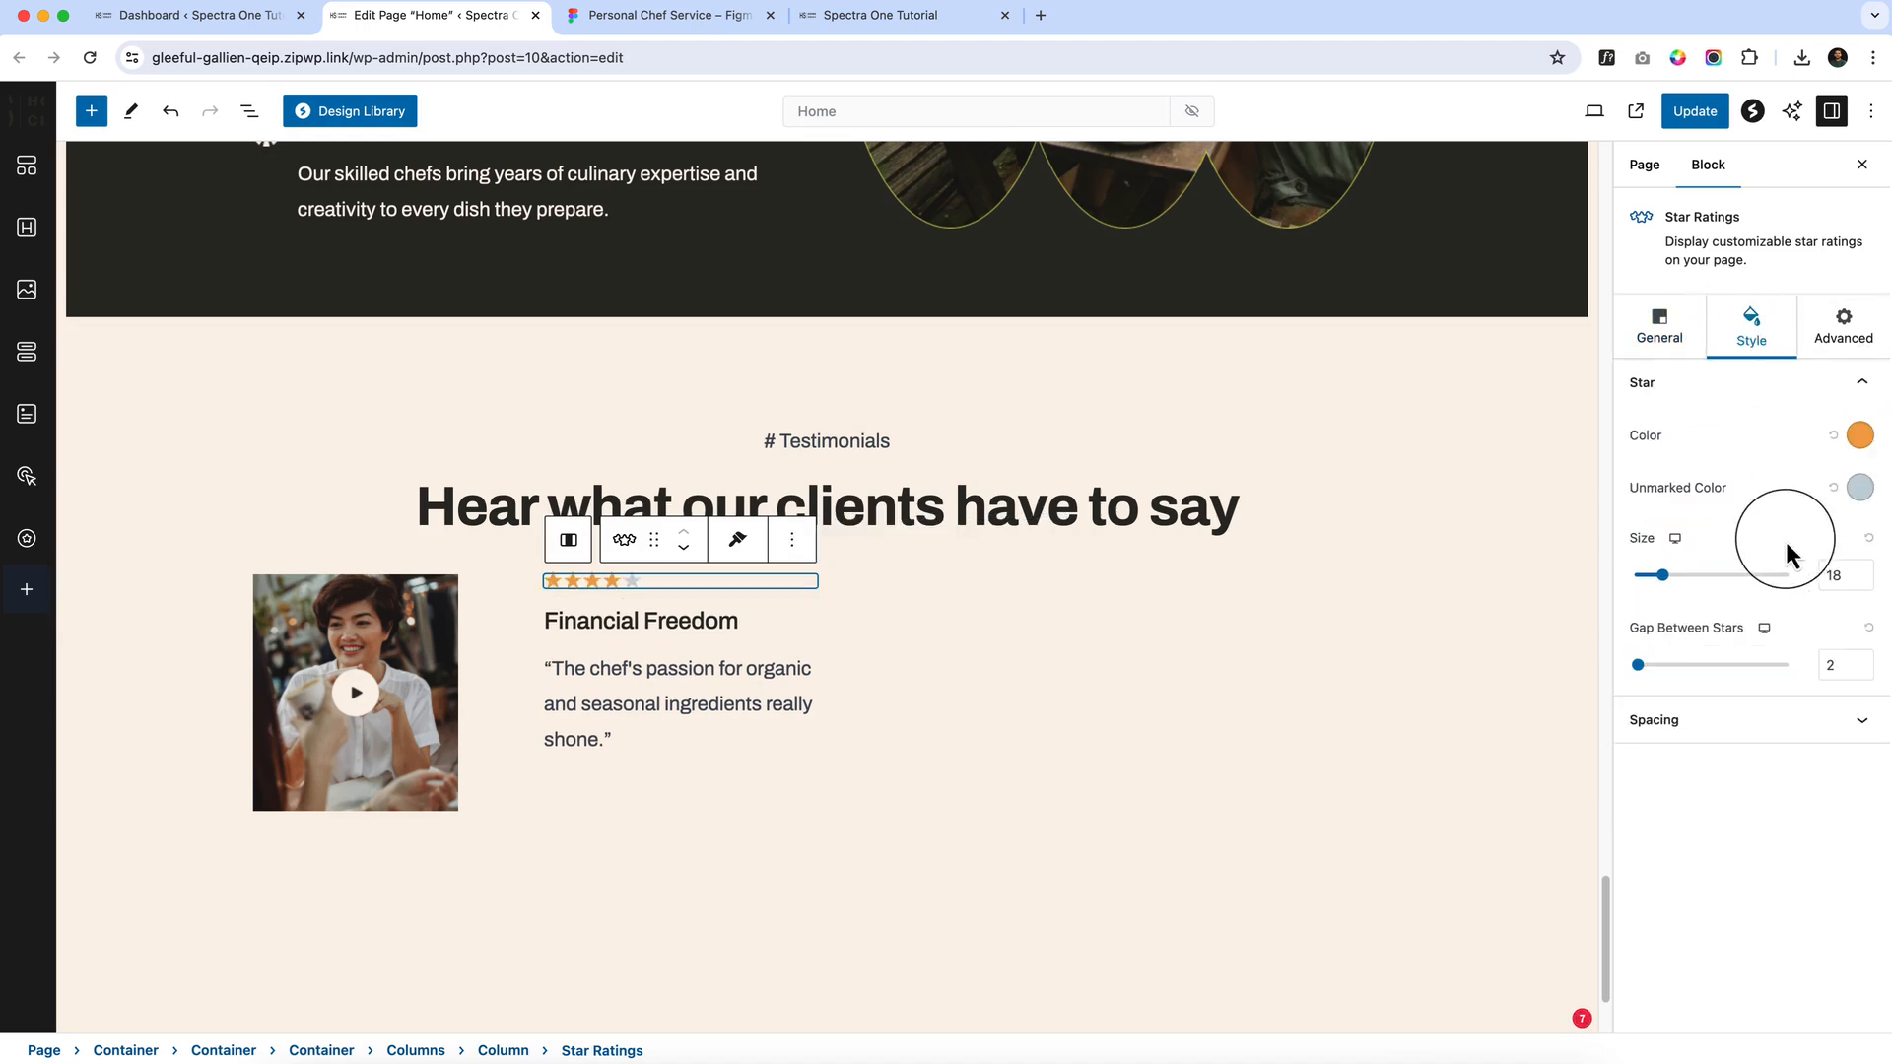
left_click_drag(1676, 583, 1687, 583)
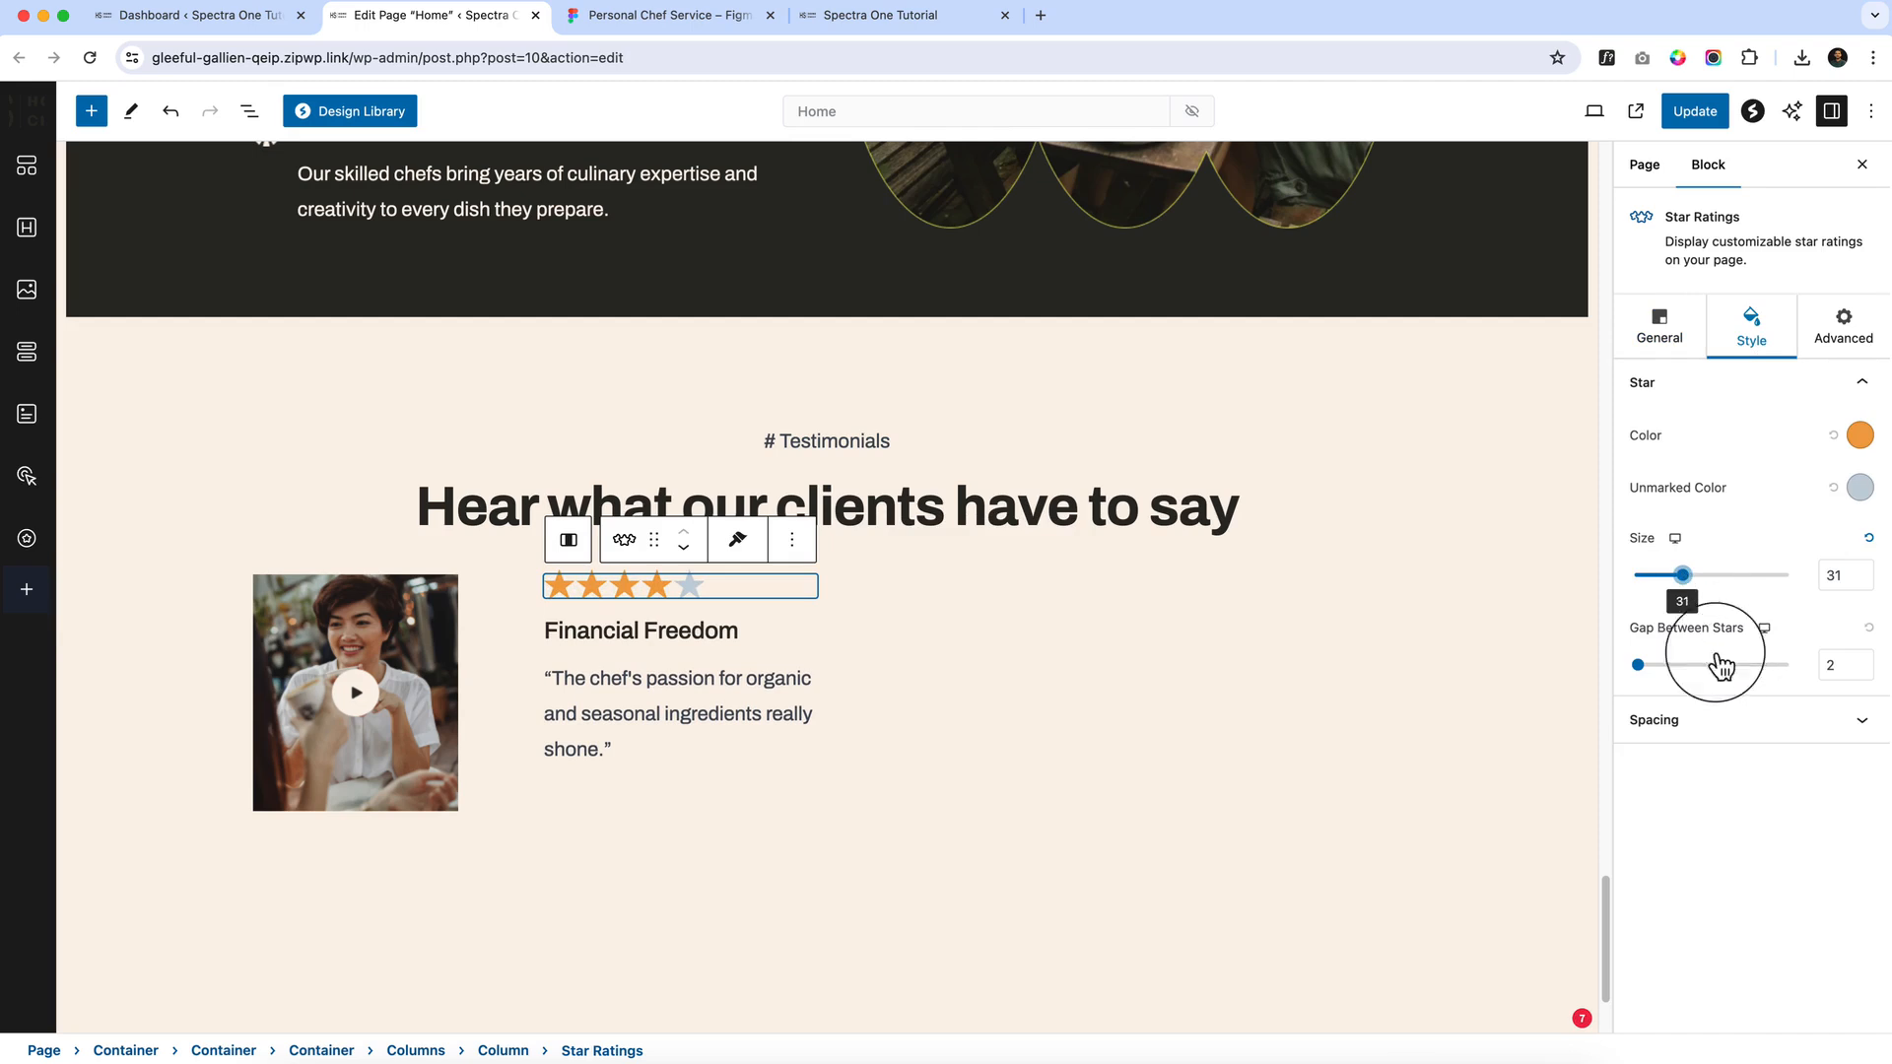
left_click(1670, 357)
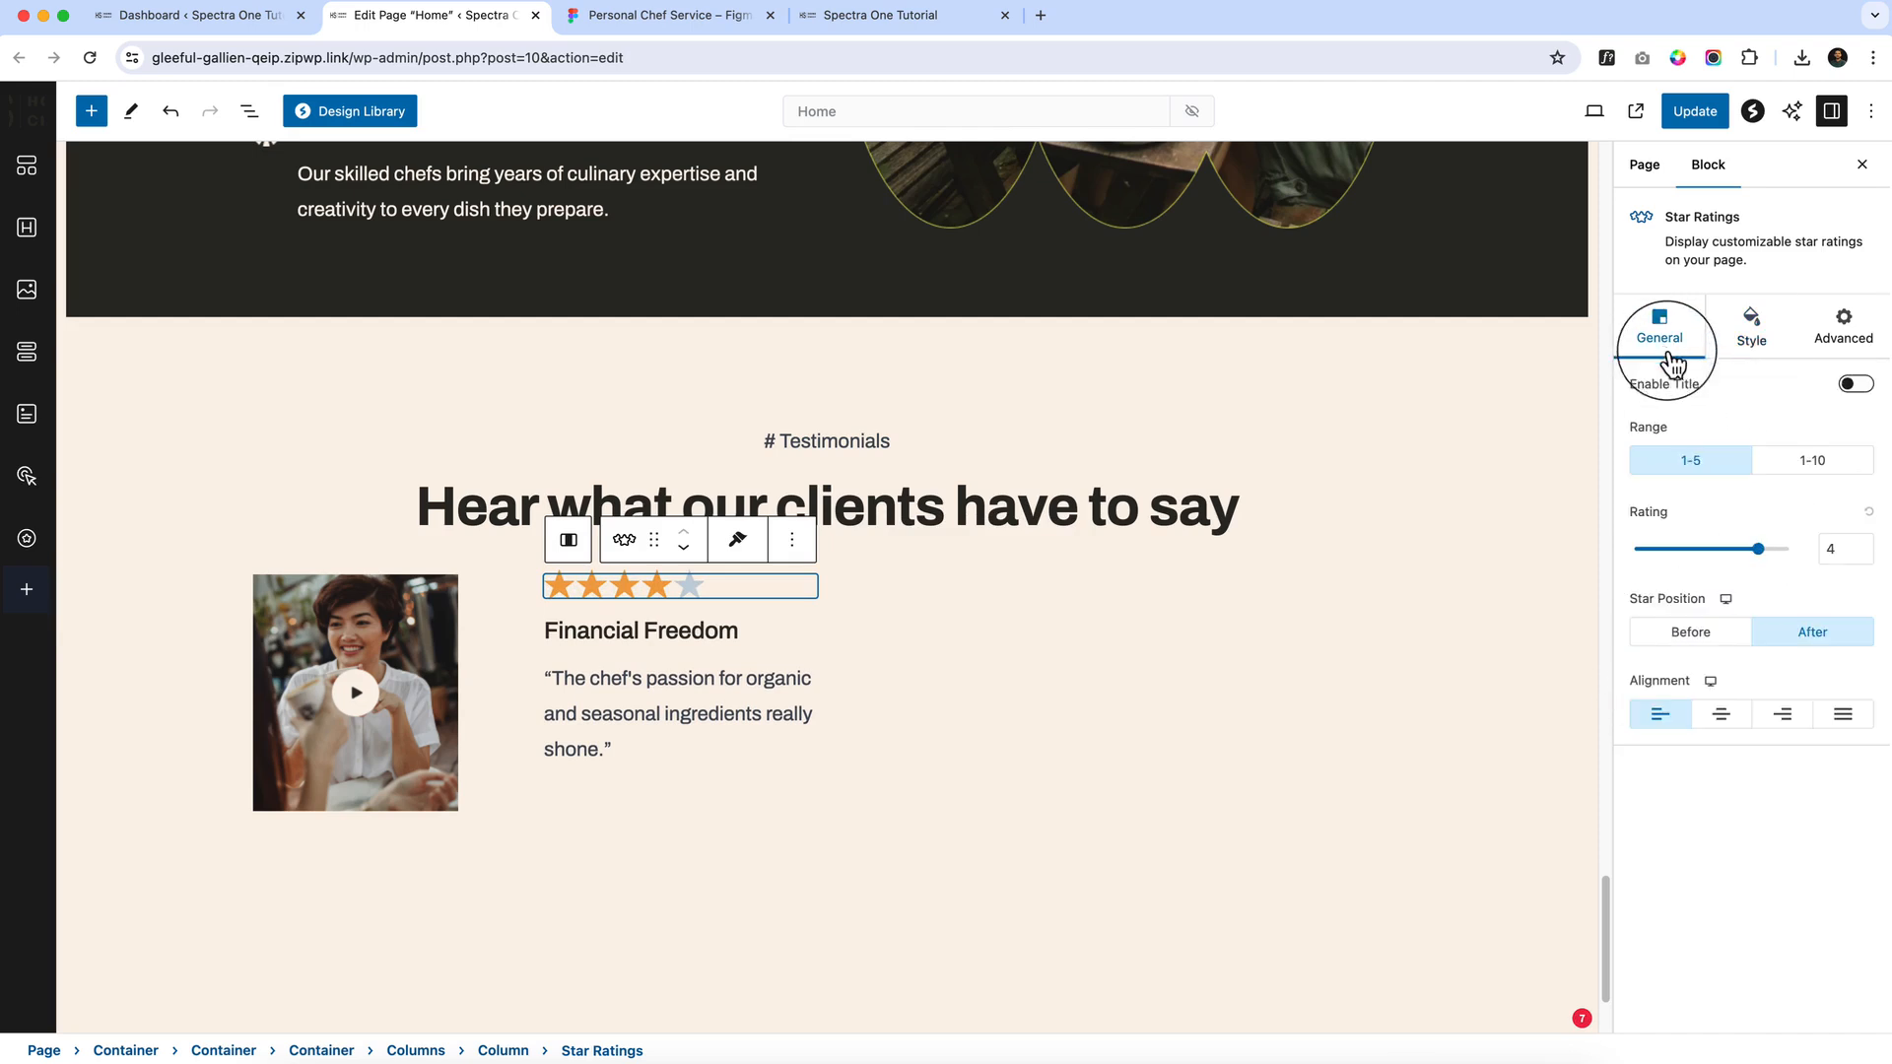
left_click(1774, 549)
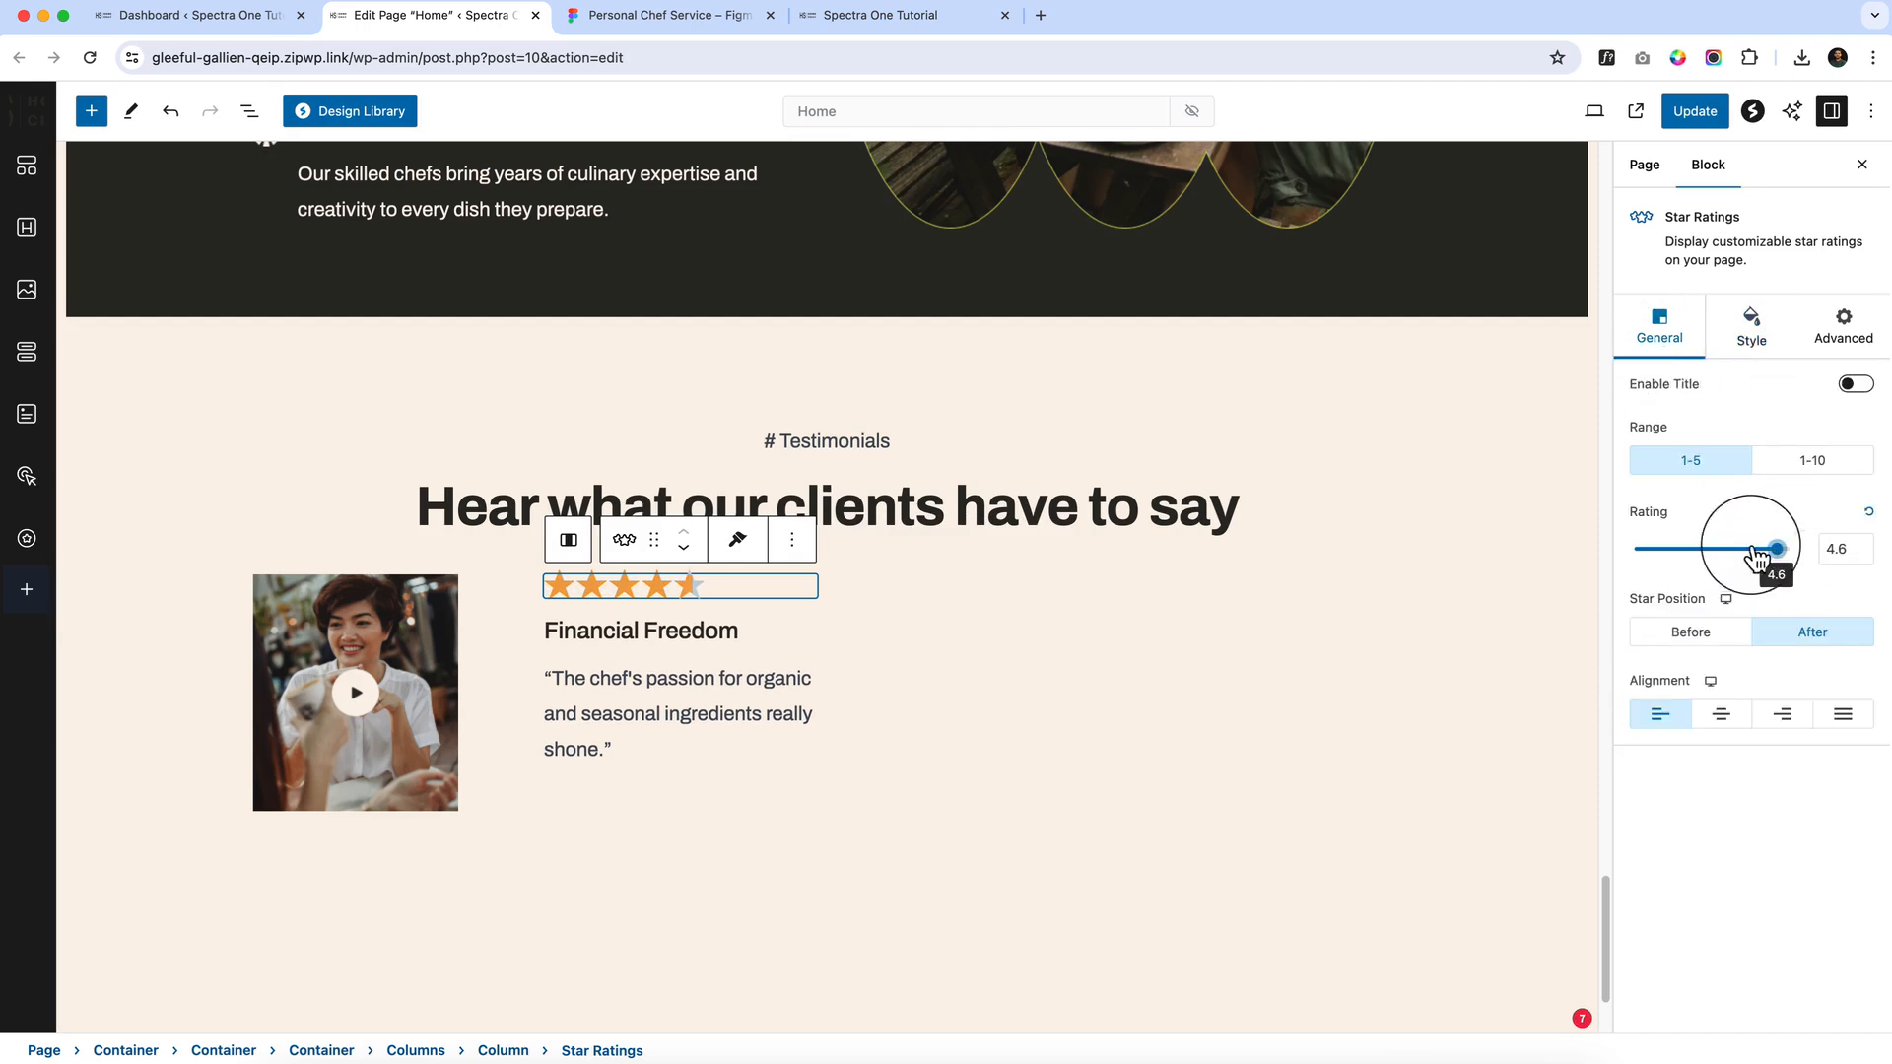
left_click(1750, 340)
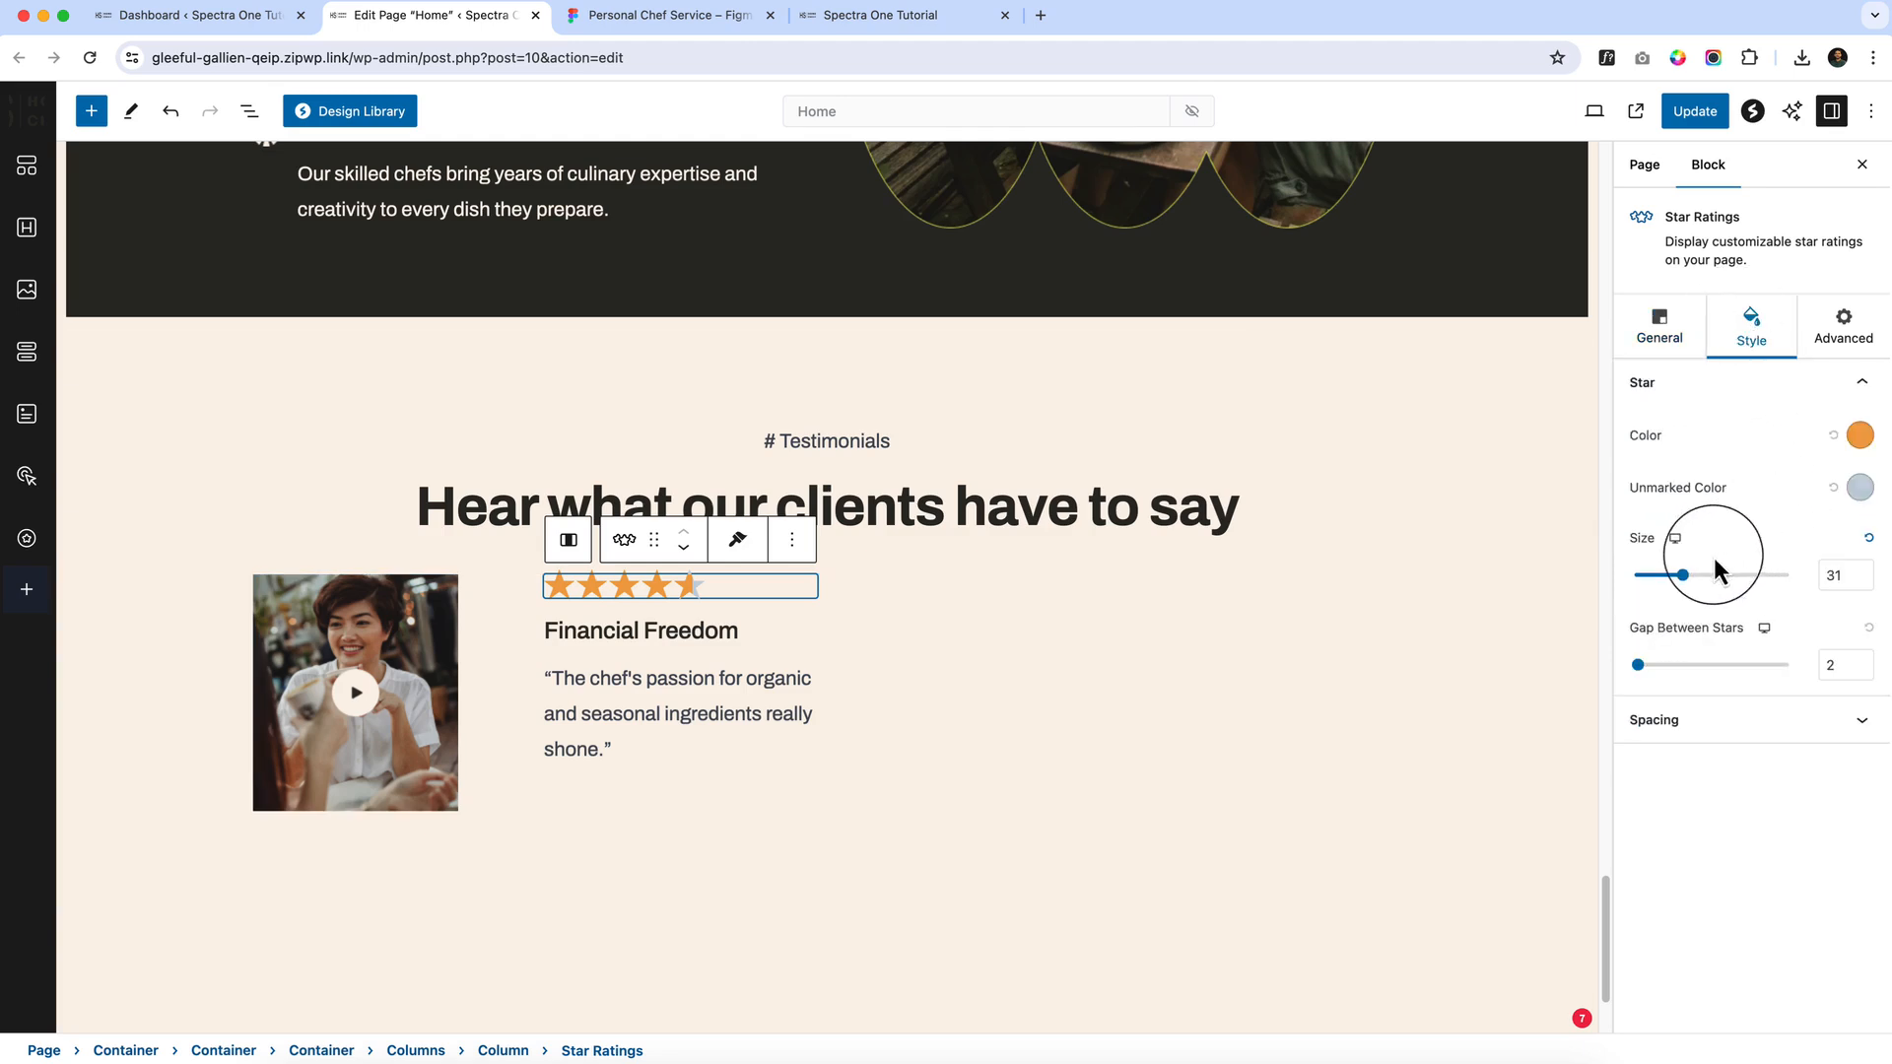
left_click(1865, 580)
left_click(1865, 581)
left_click(1865, 580)
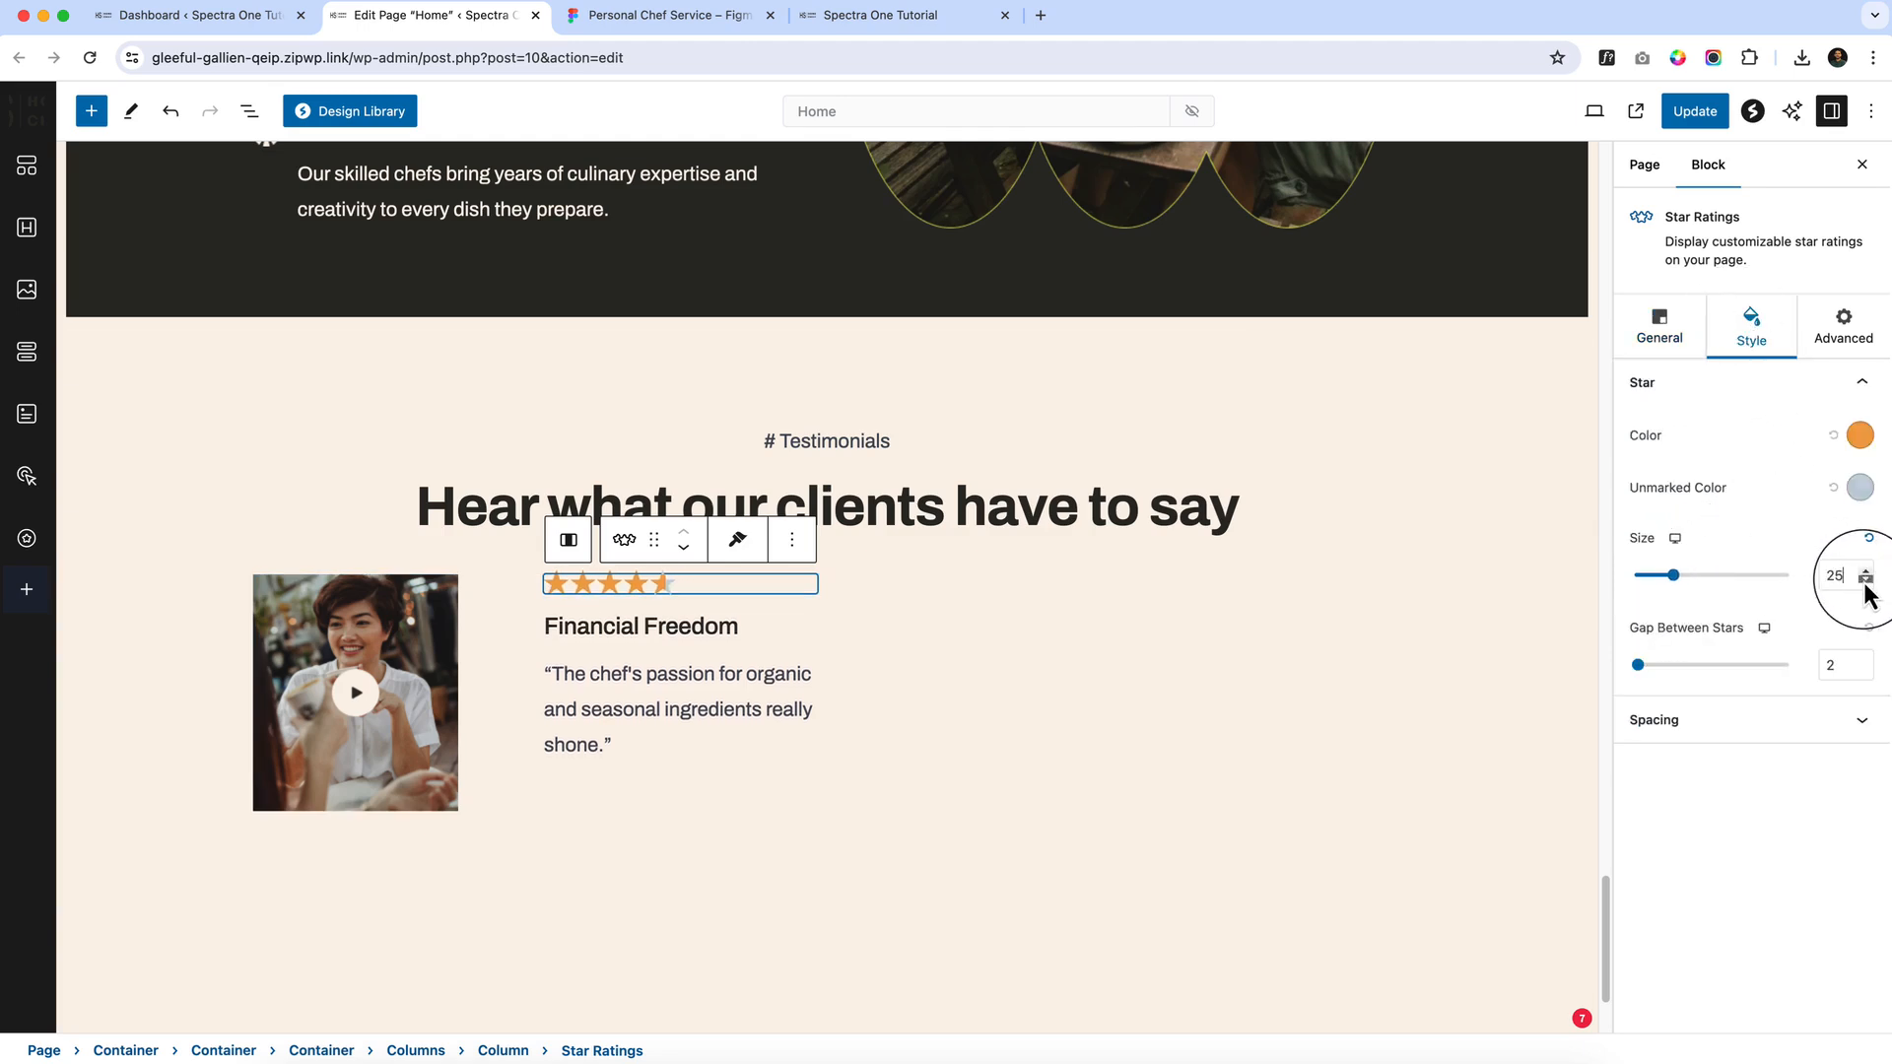
Insert another Spectra Heading block below the quote in the second inner column
left_click(555, 946)
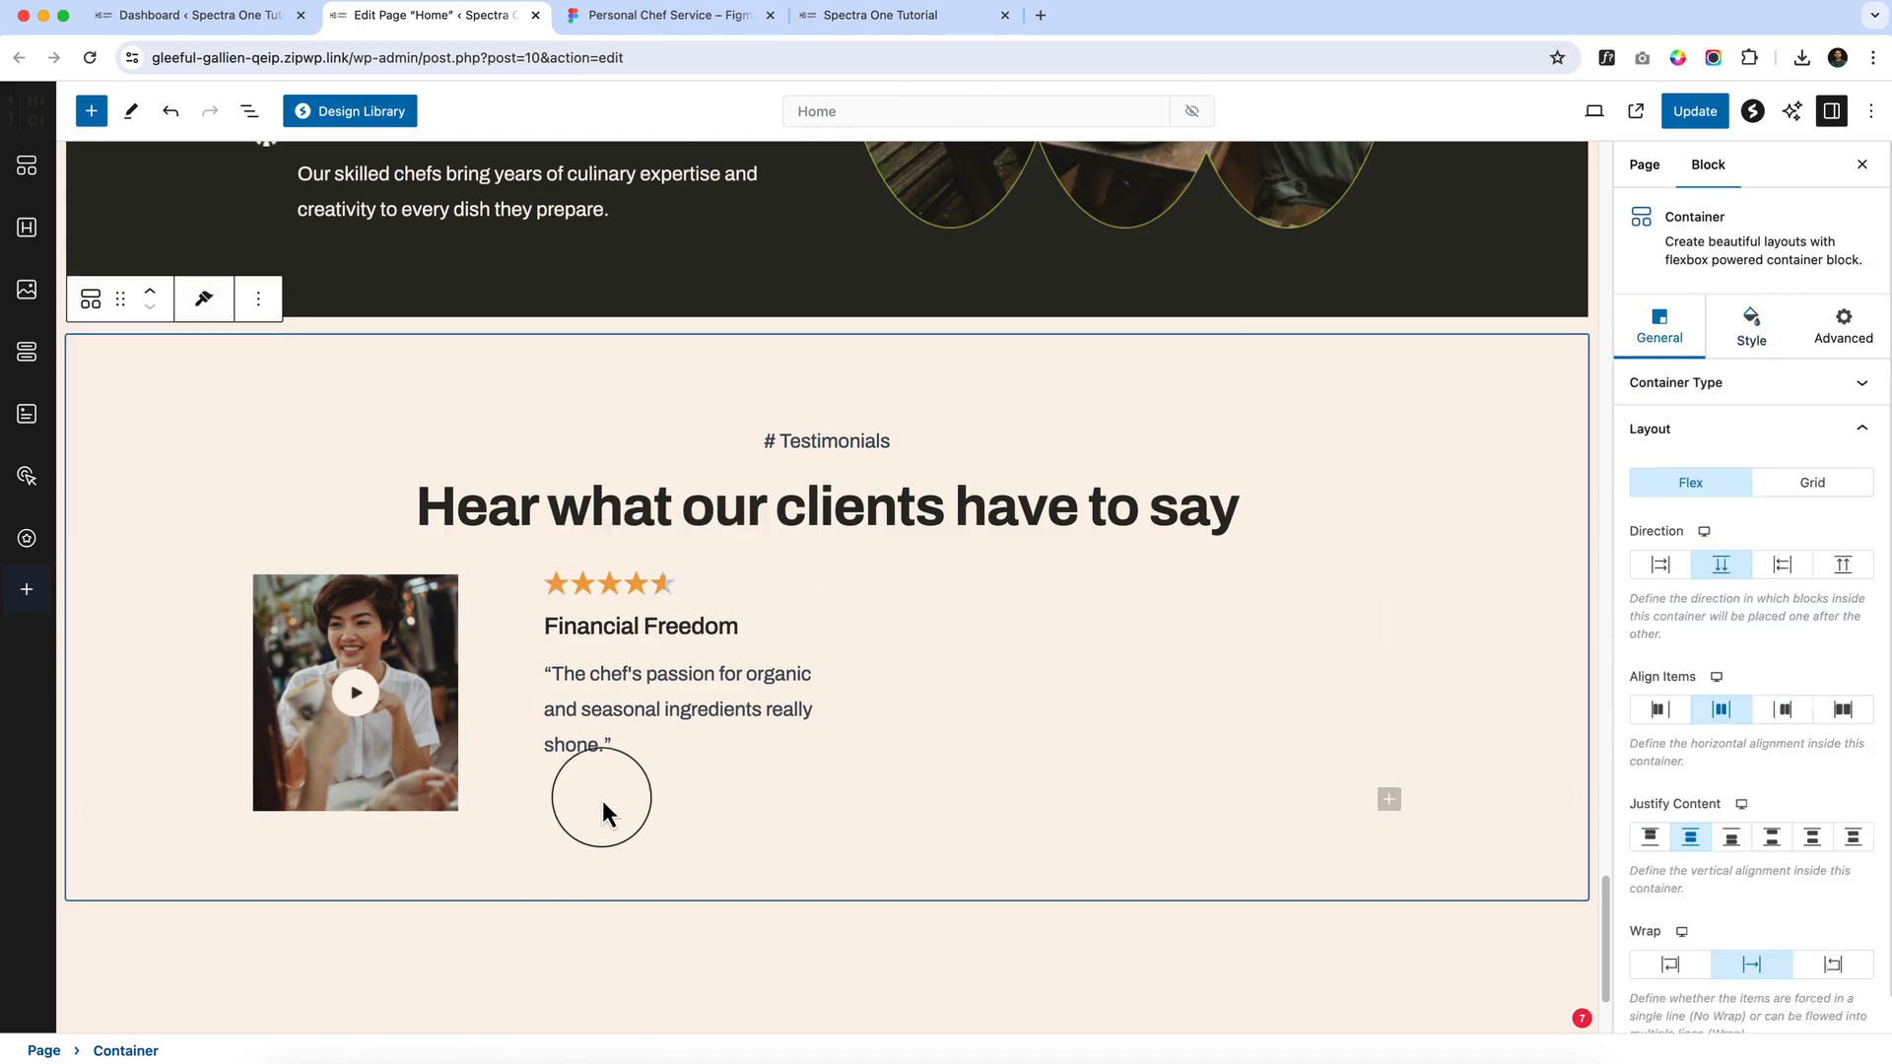
left_click(769, 786)
left_click(804, 797)
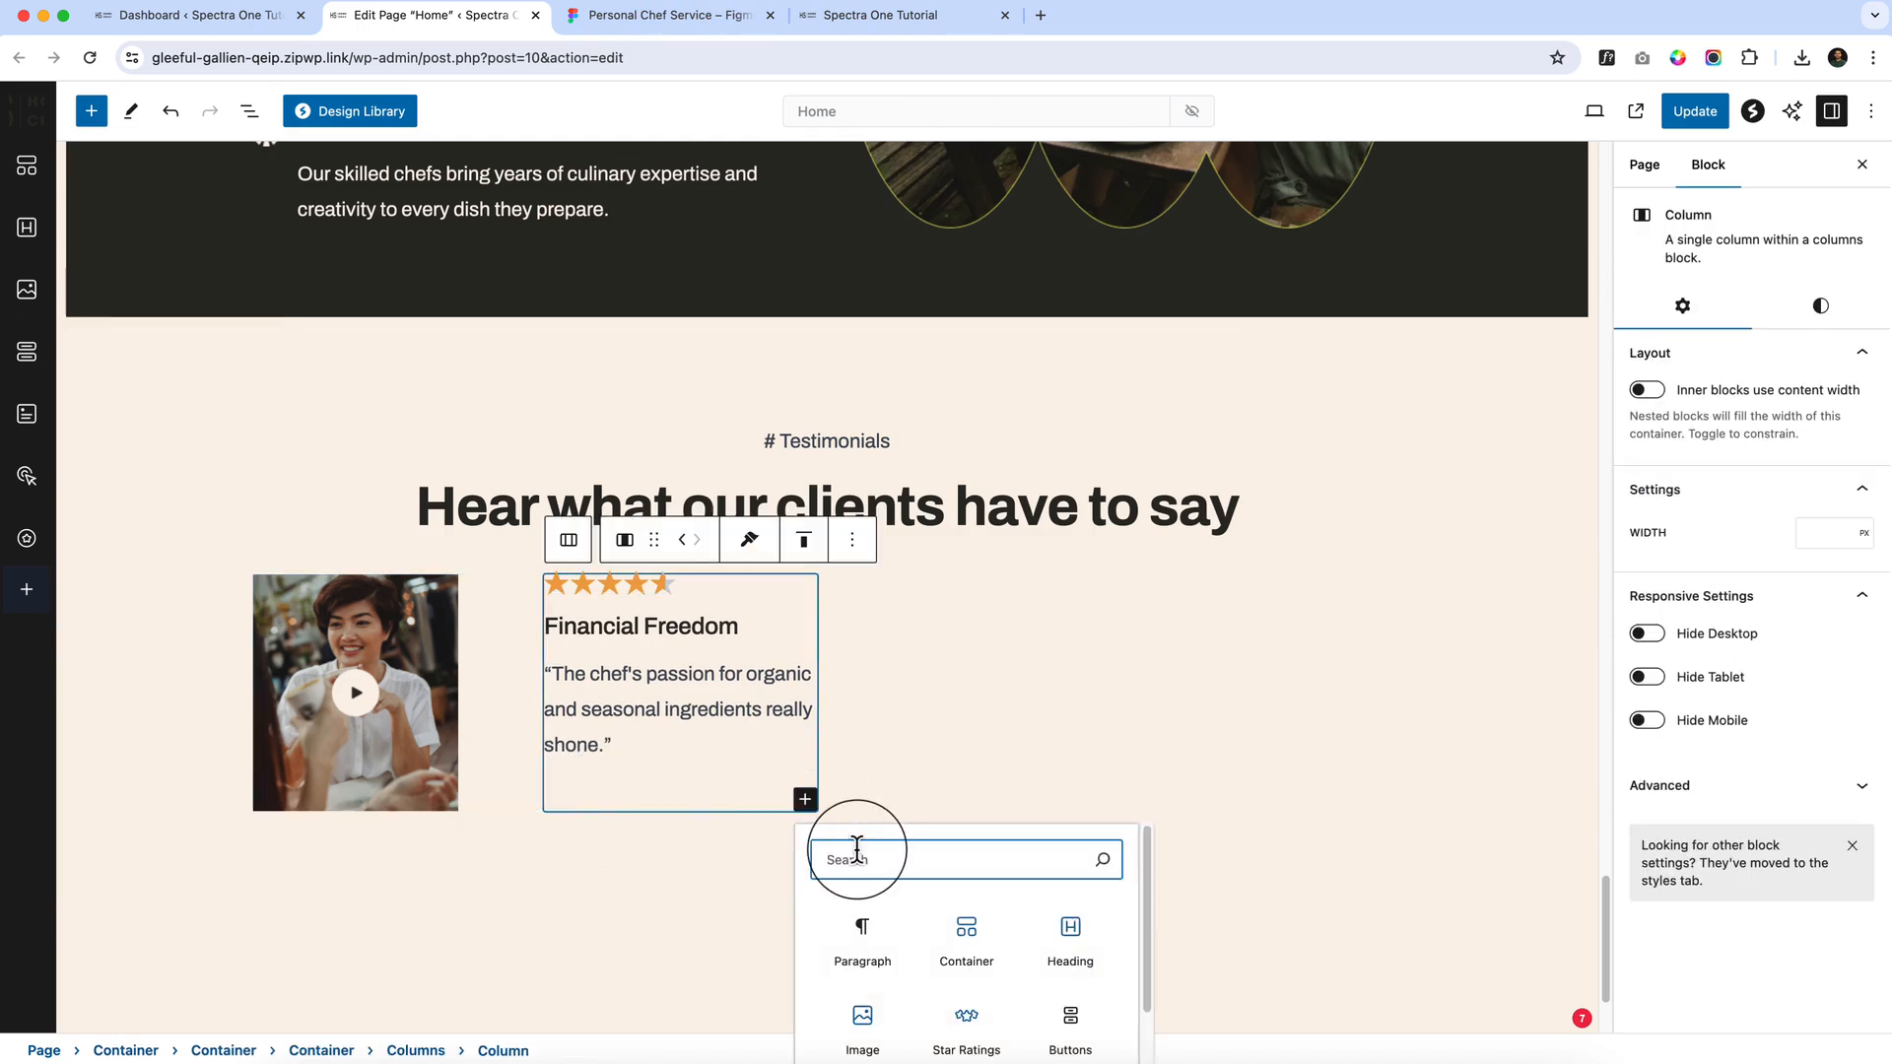
type("tit")
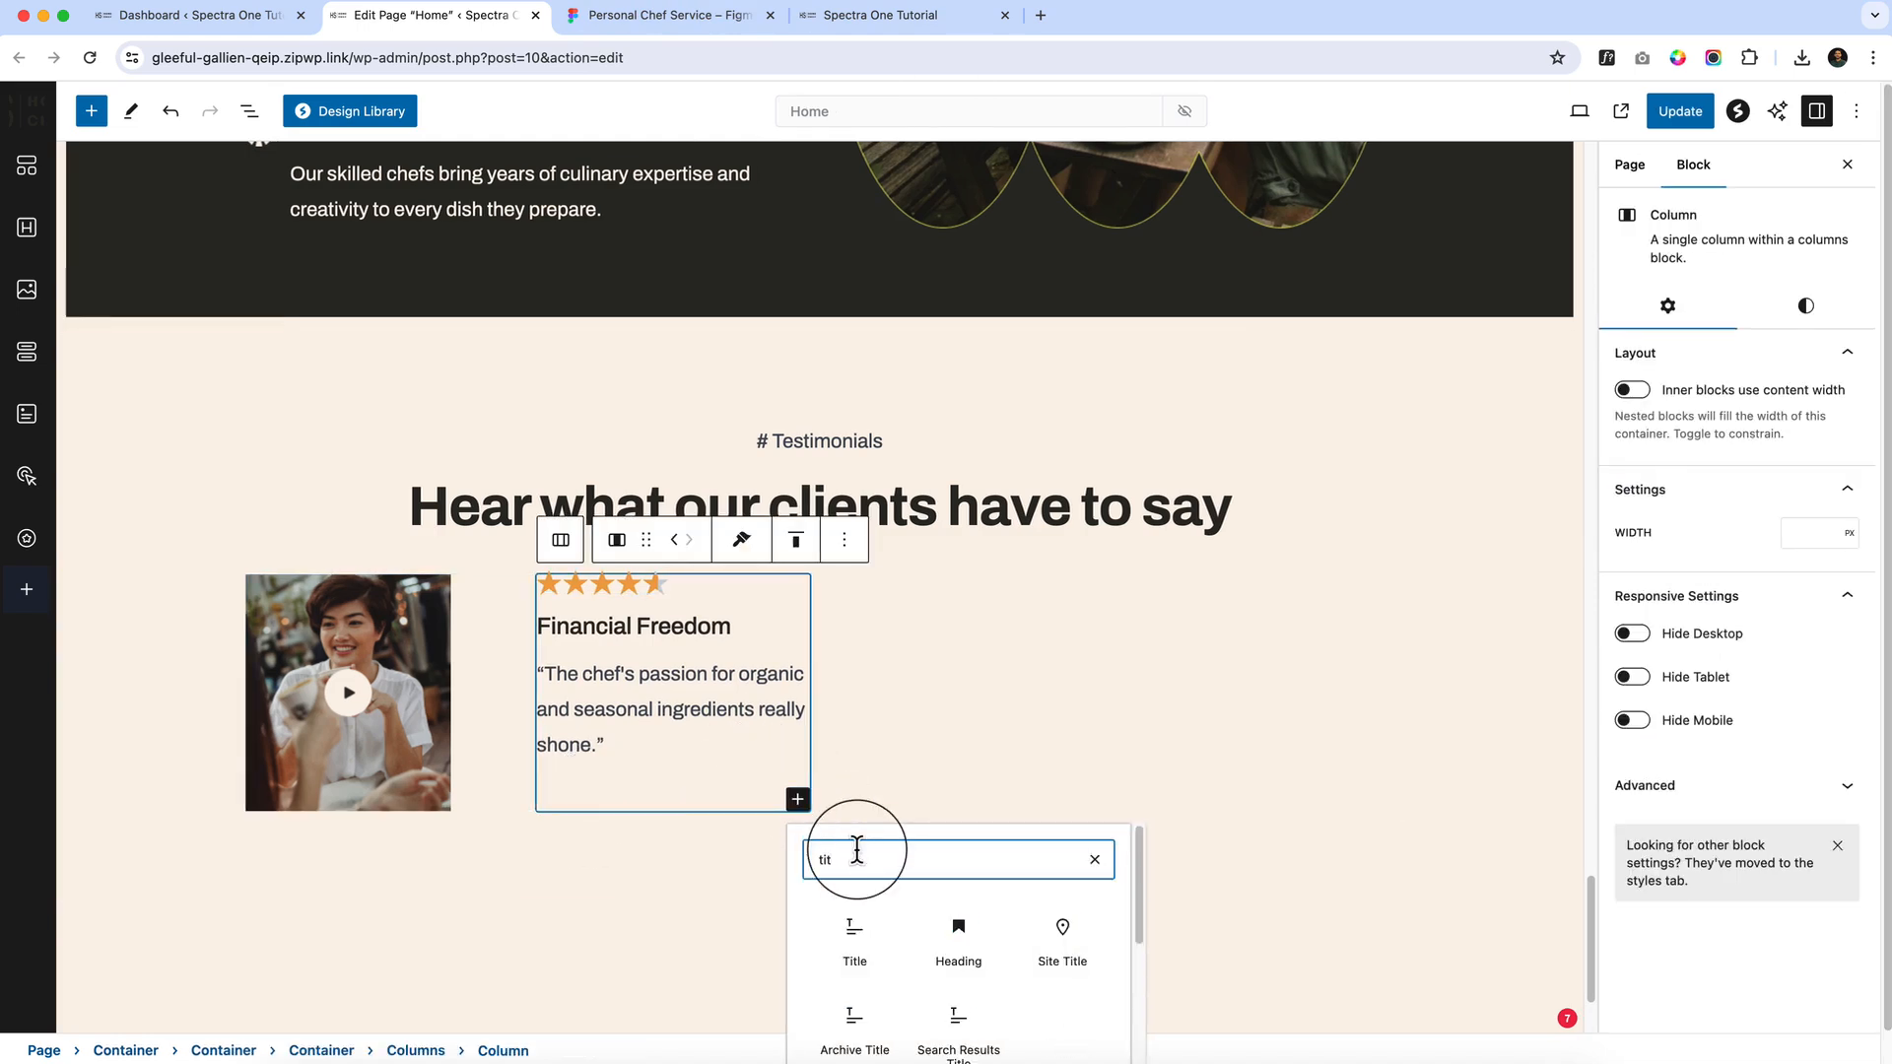
key("BackSpace")
key("BackSpace")
key("BackSpace")
type("he")
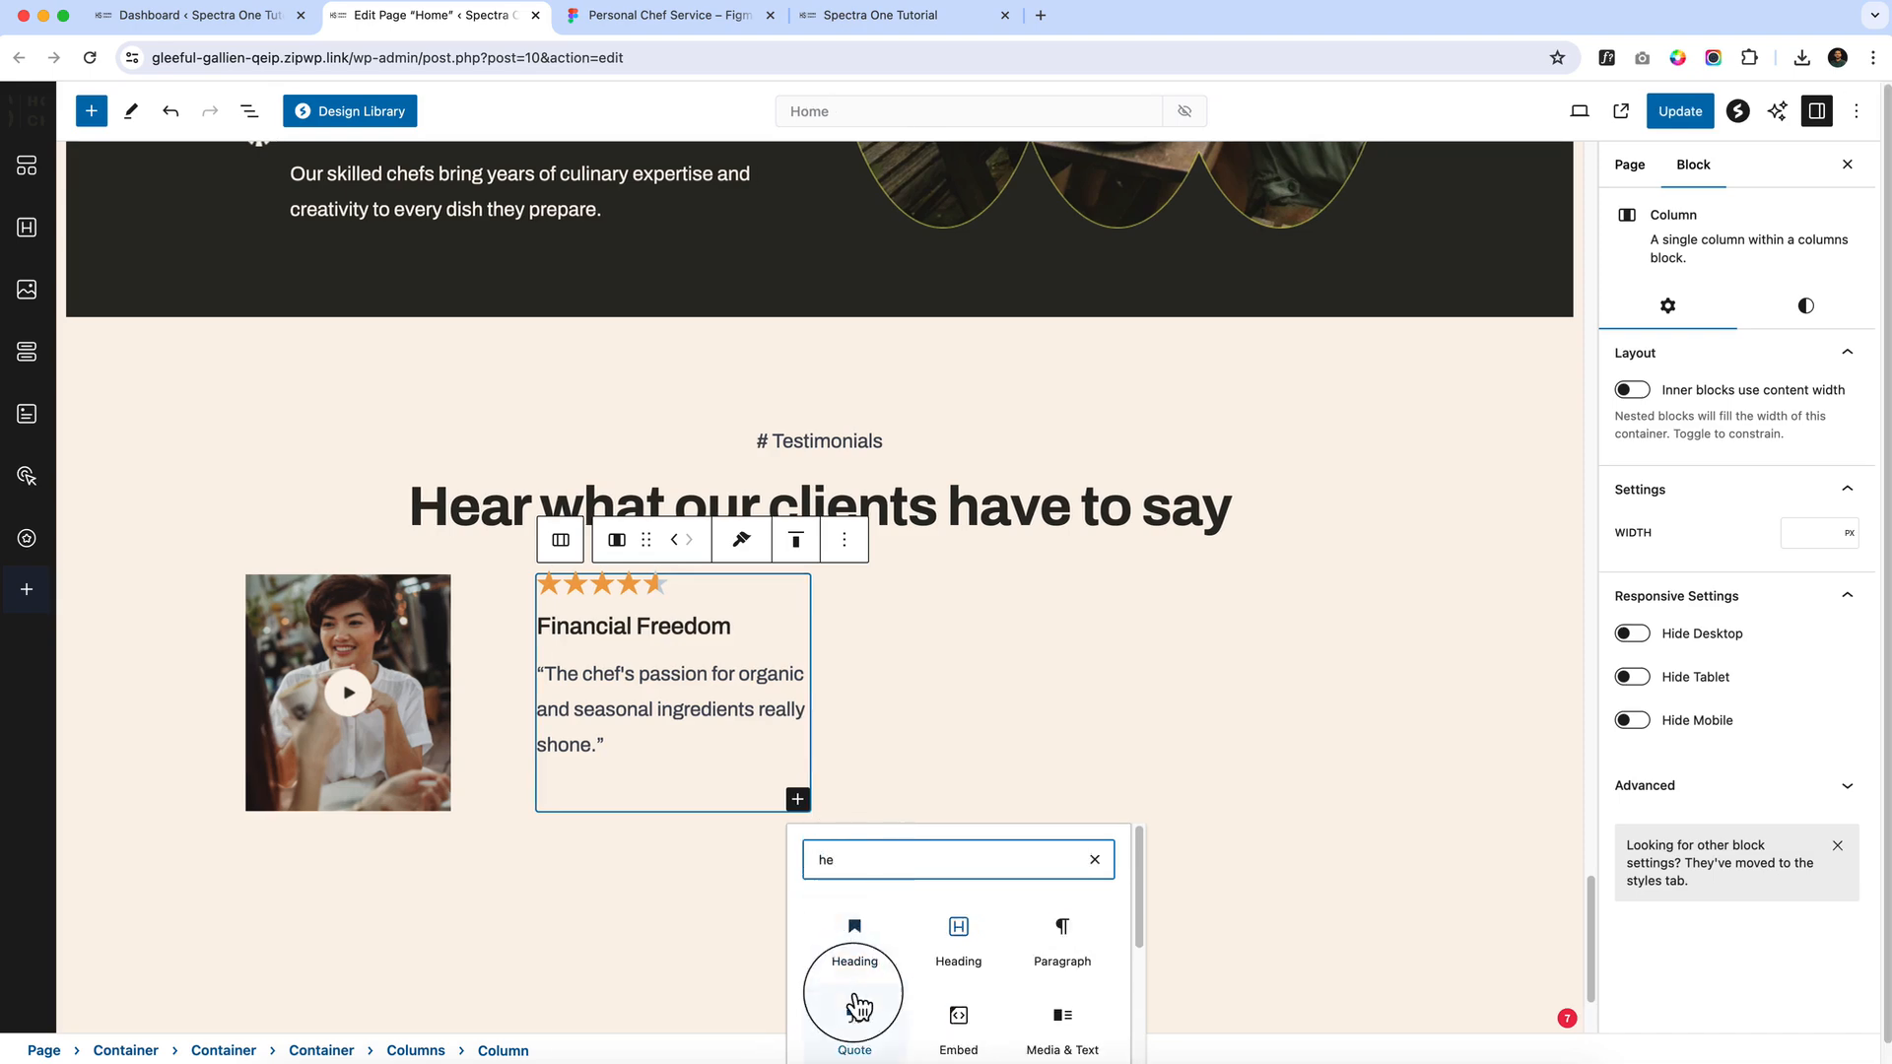
left_click(960, 931)
scroll(744, 818, "down", 3)
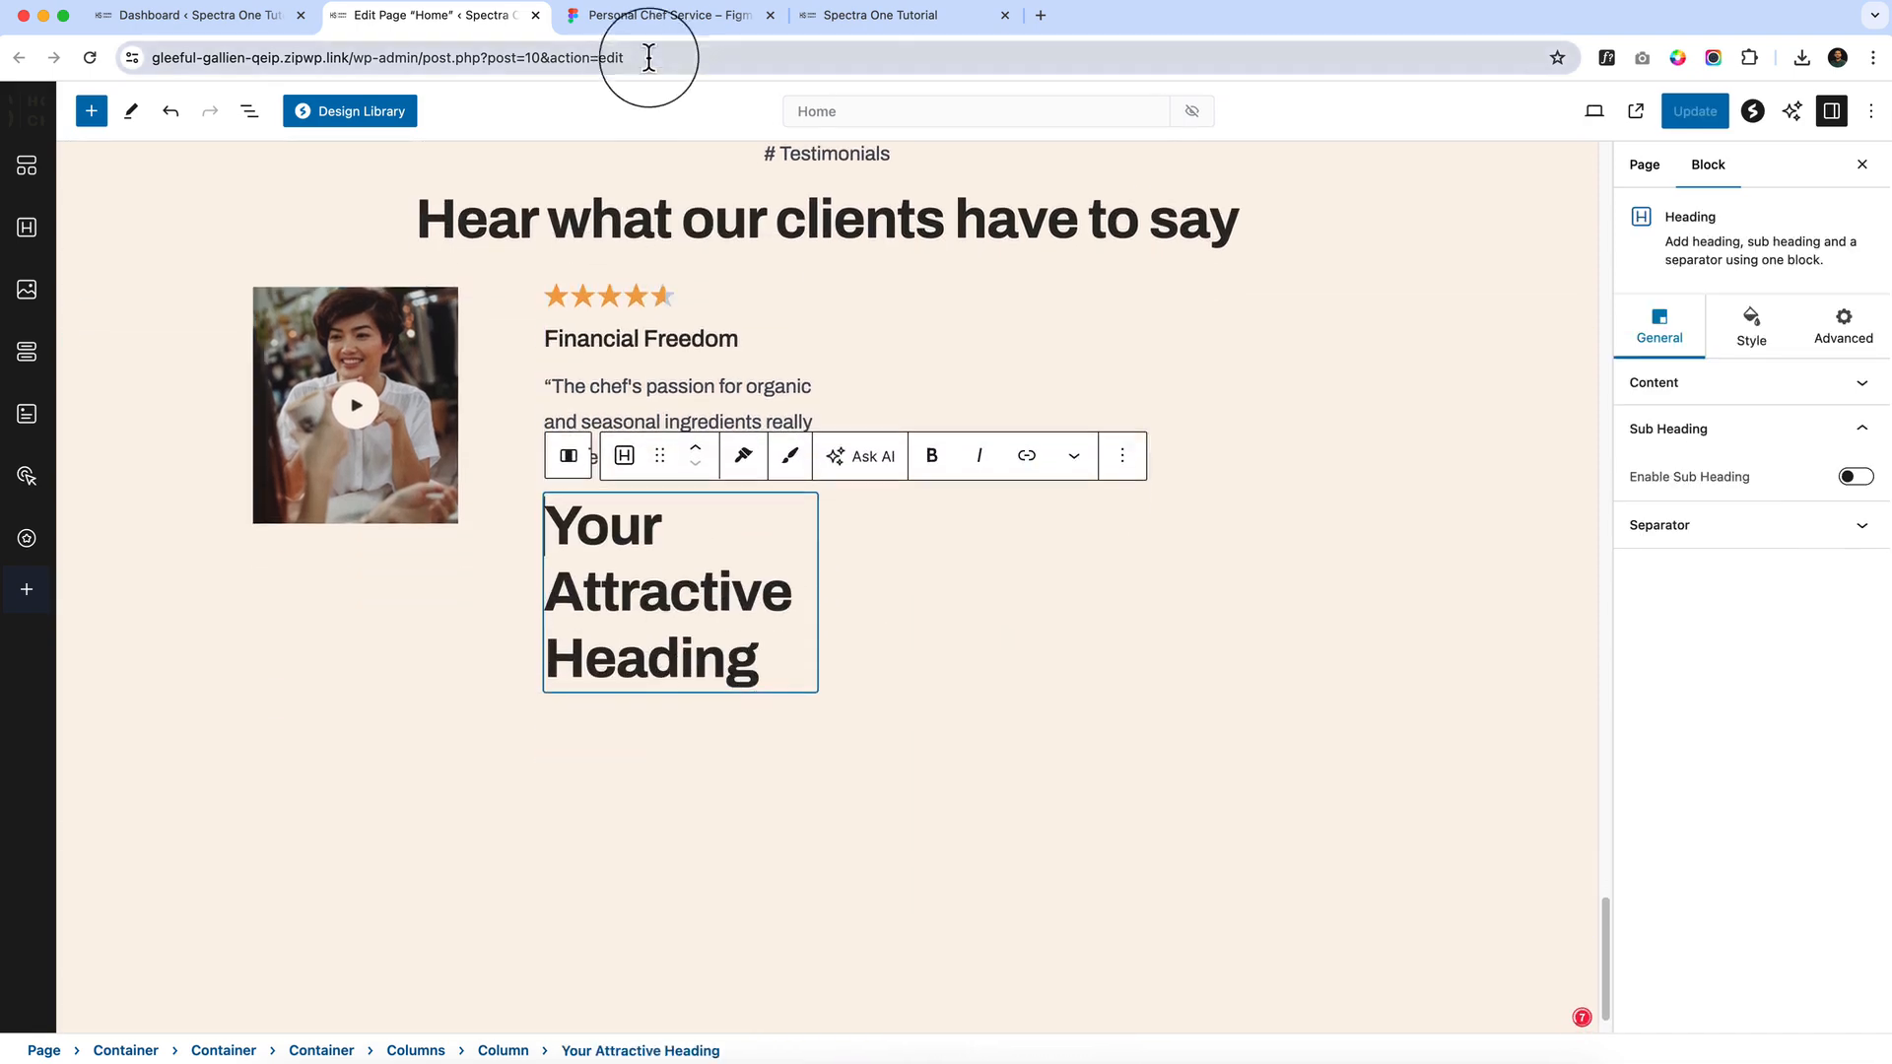
Copy the client's name from the first Figma testimonial card and paste it over the new heading's placeholder text in WordPress
left_click(655, 15)
double_click(641, 652)
key("super+c")
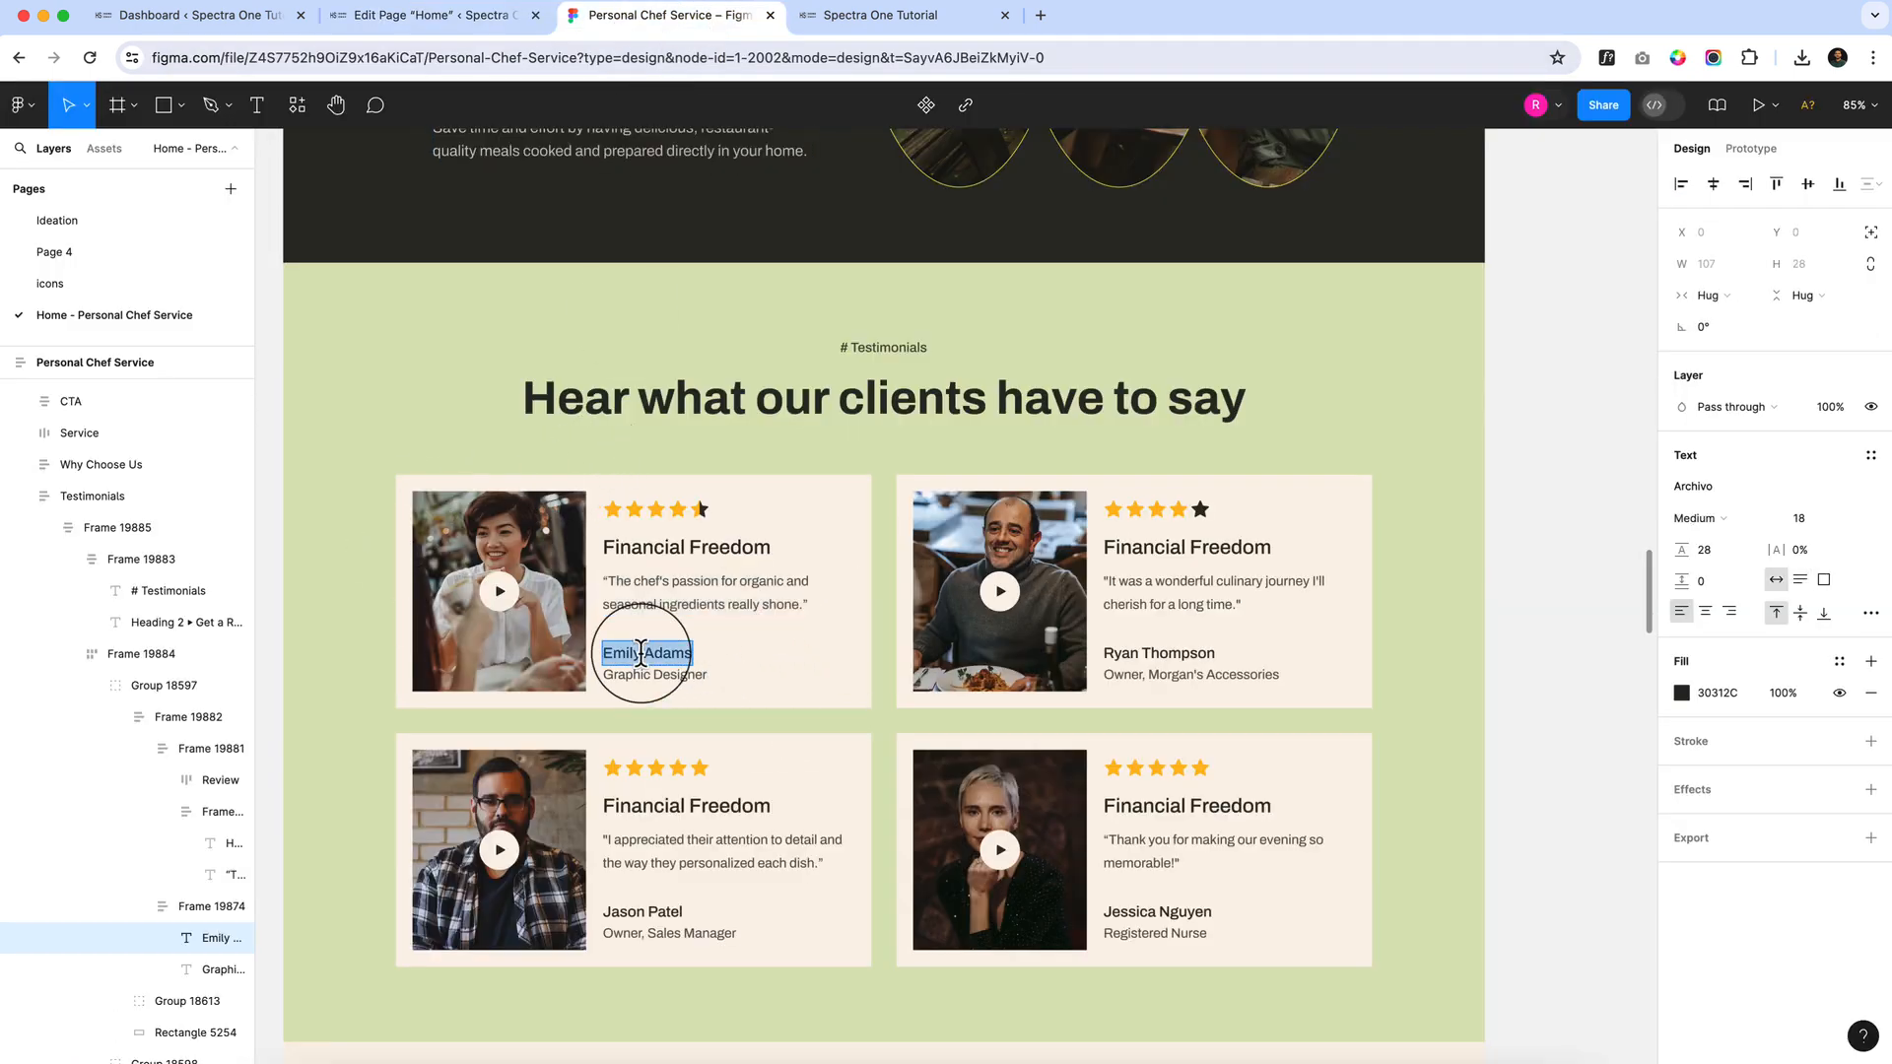
left_click(483, 16)
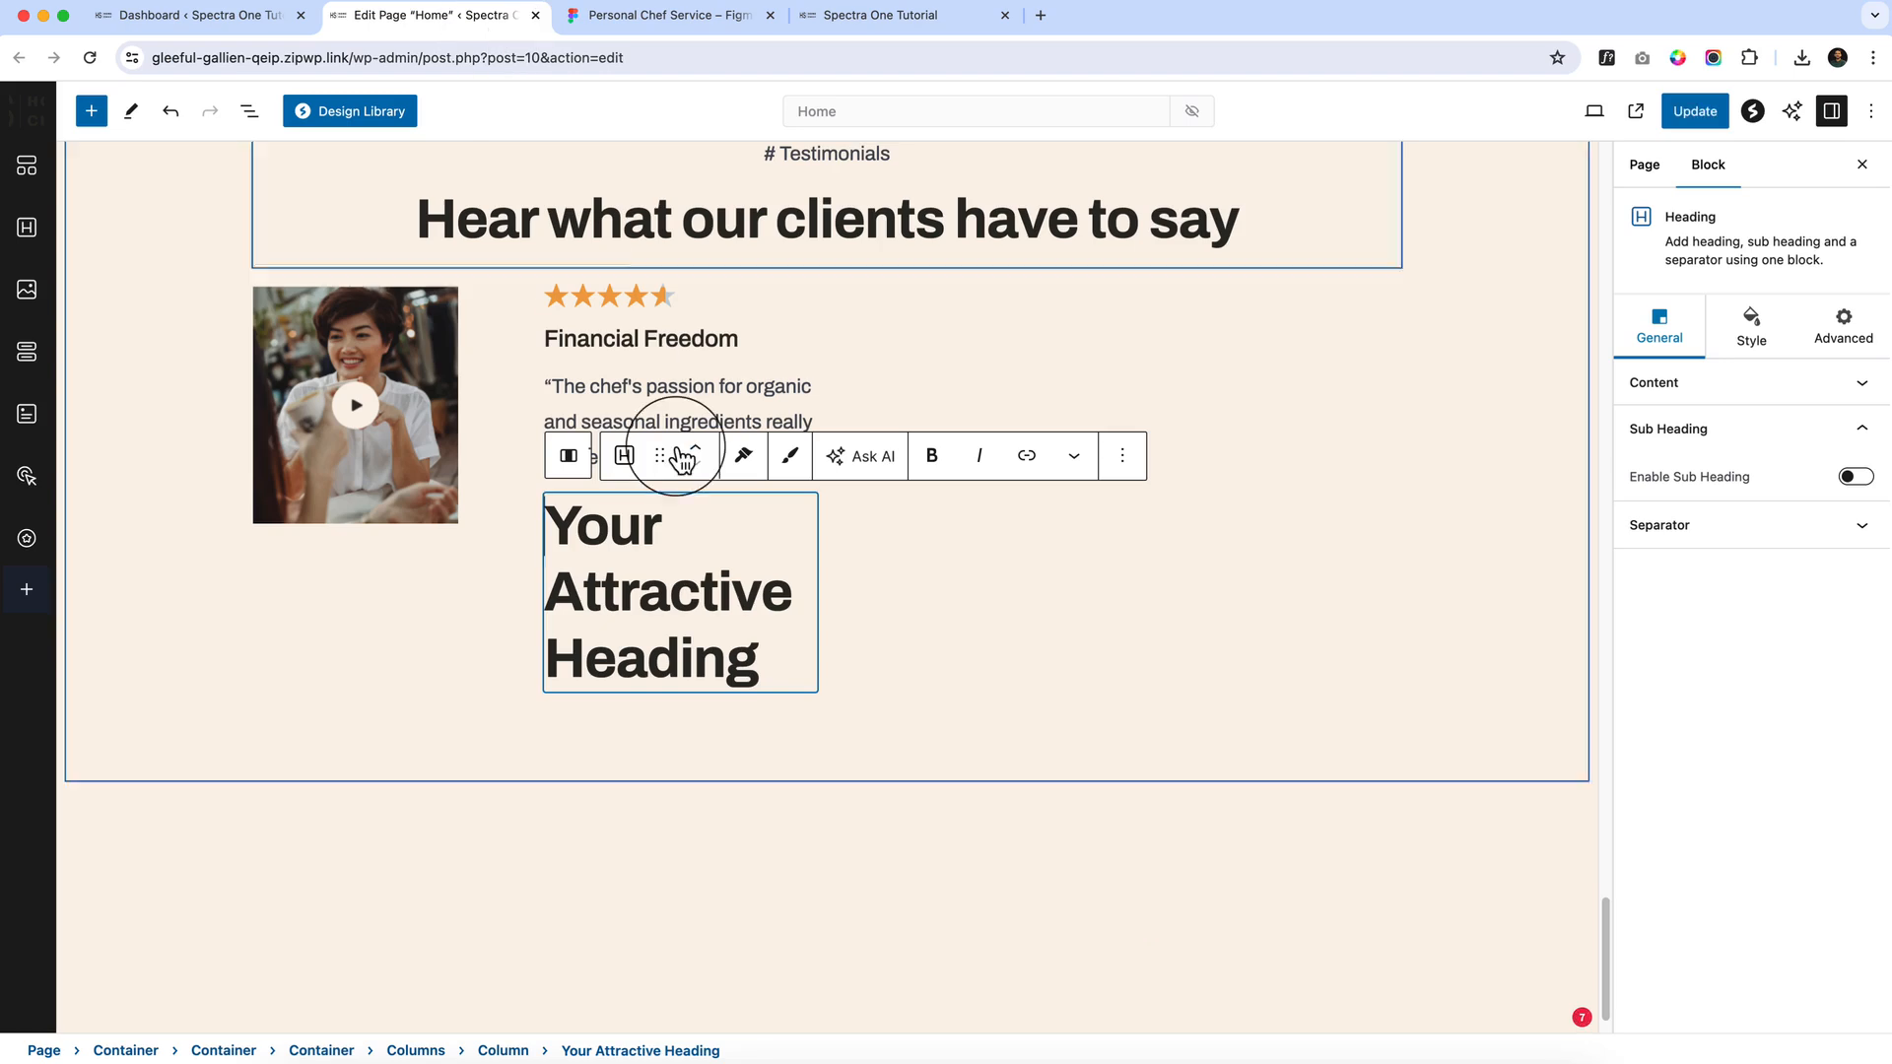
triple_click(619, 525)
key("super+v")
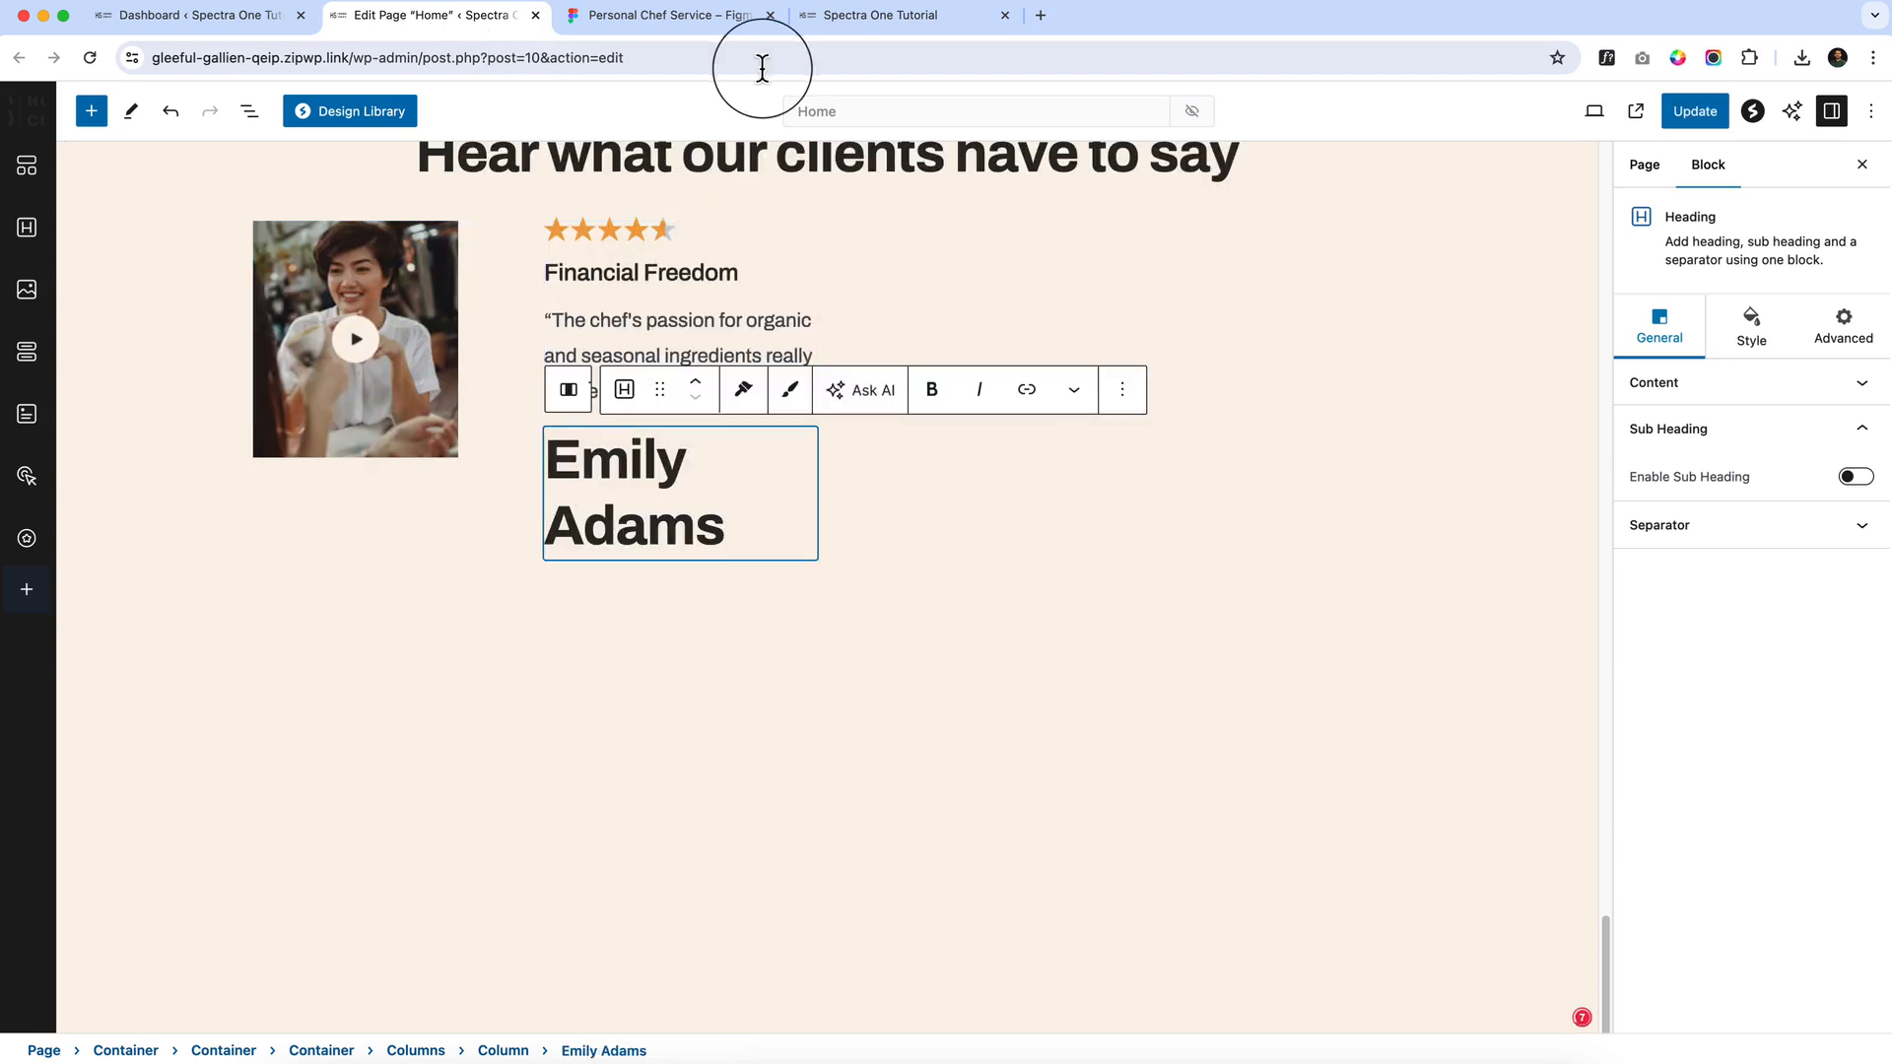
Set the client name heading's tag to H6, and copy "Graphic Designer" from the first testimonial card in Figma
left_click(1719, 425)
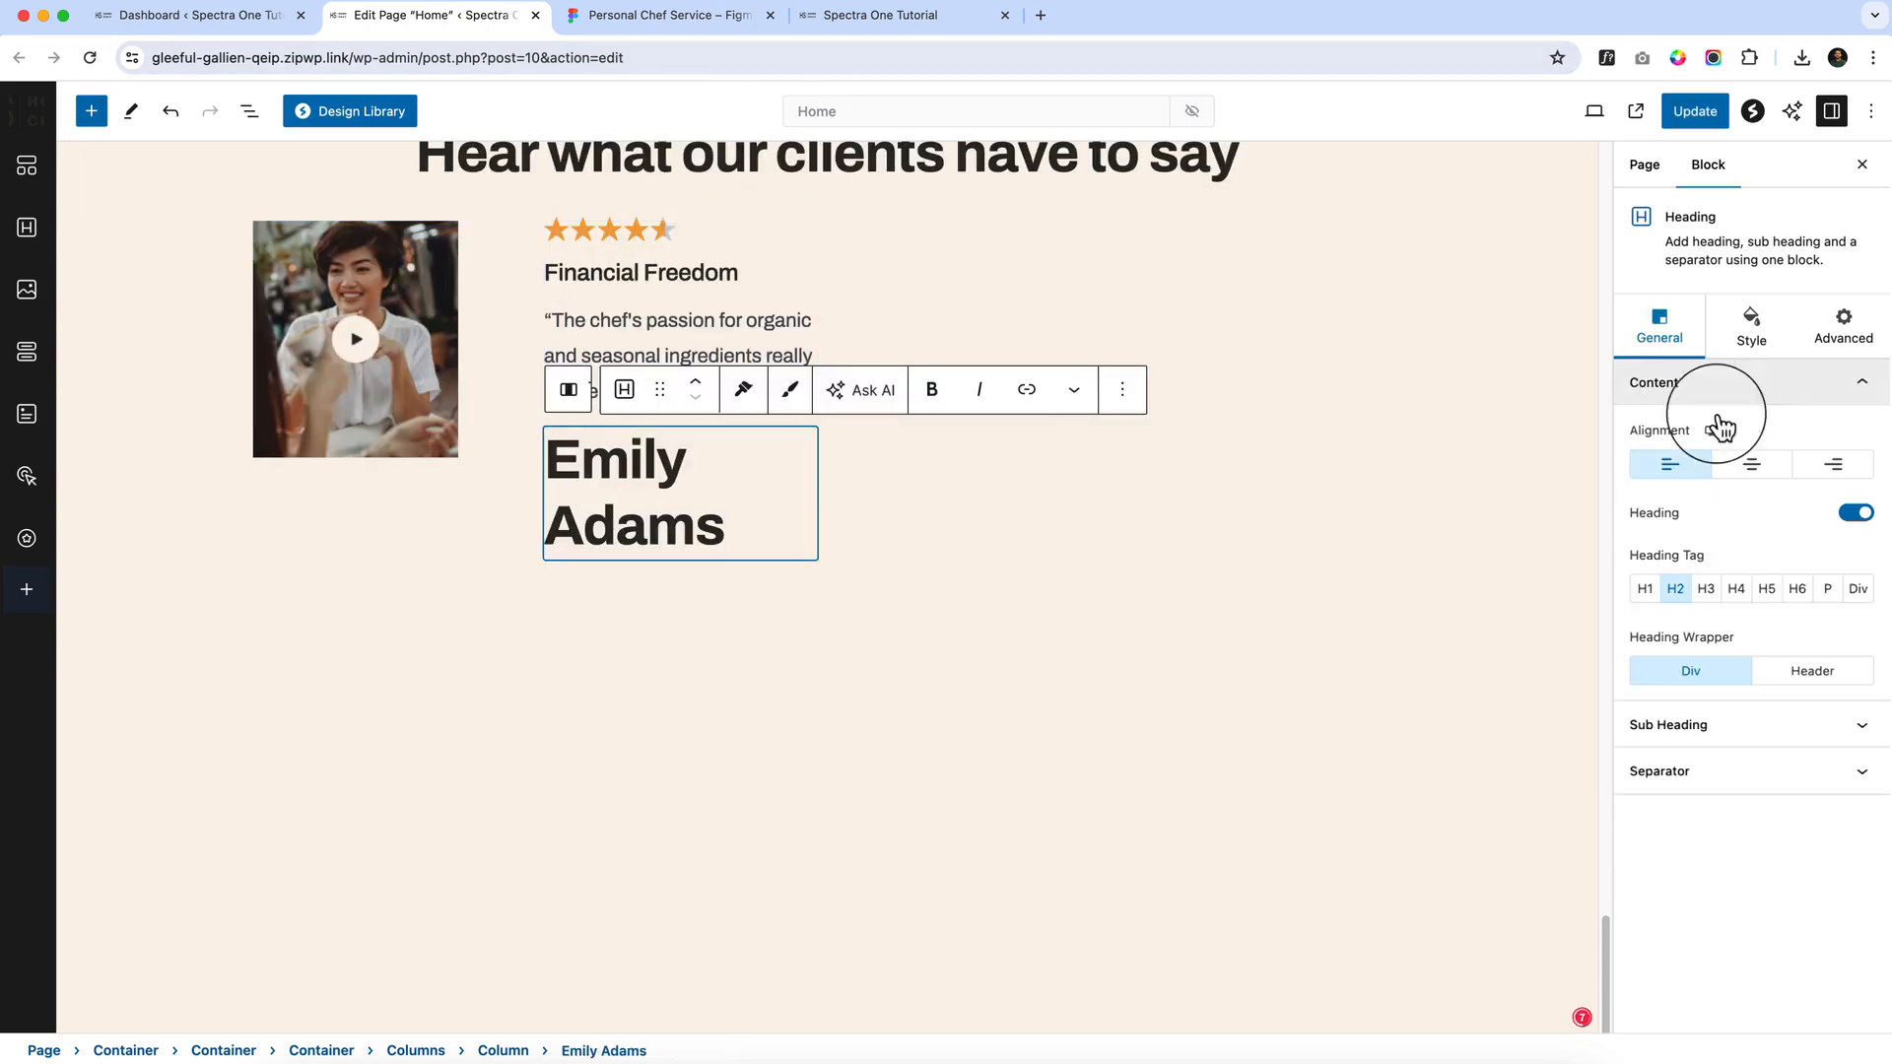
left_click(1797, 588)
left_click(601, 14)
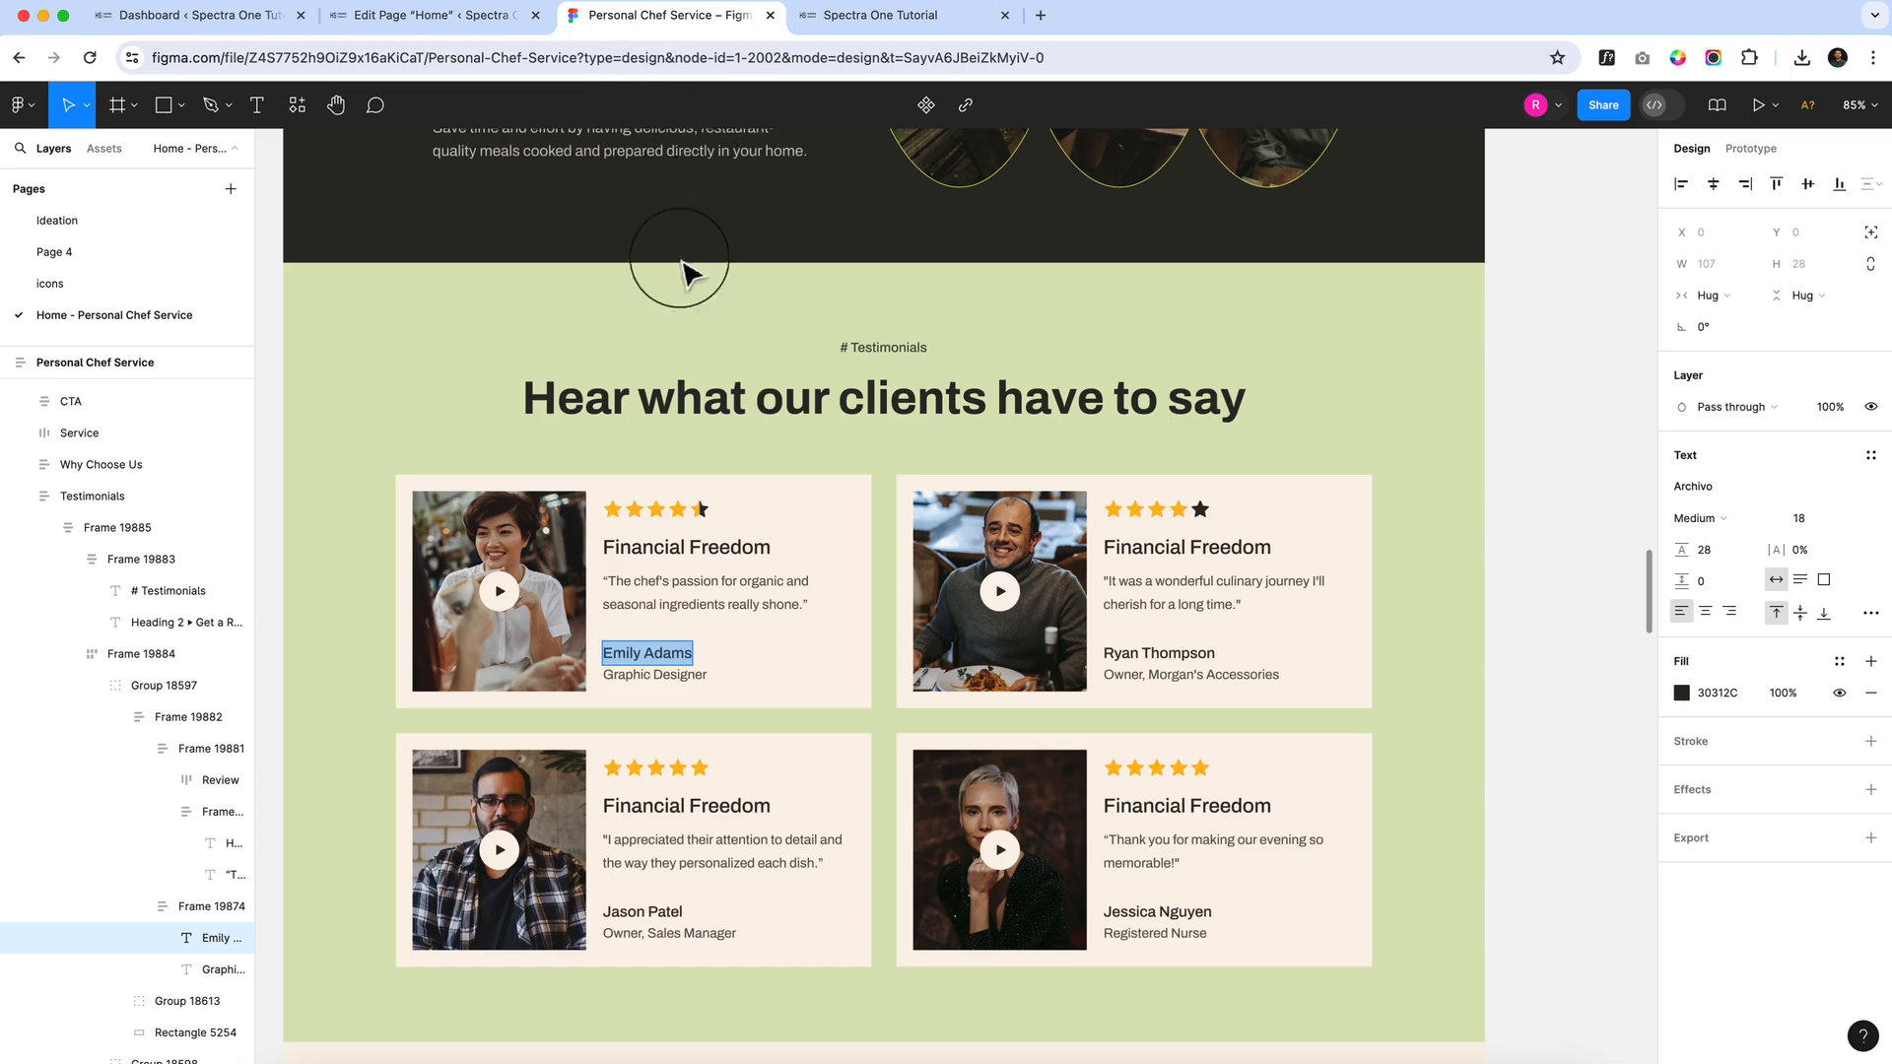
double_click(636, 674)
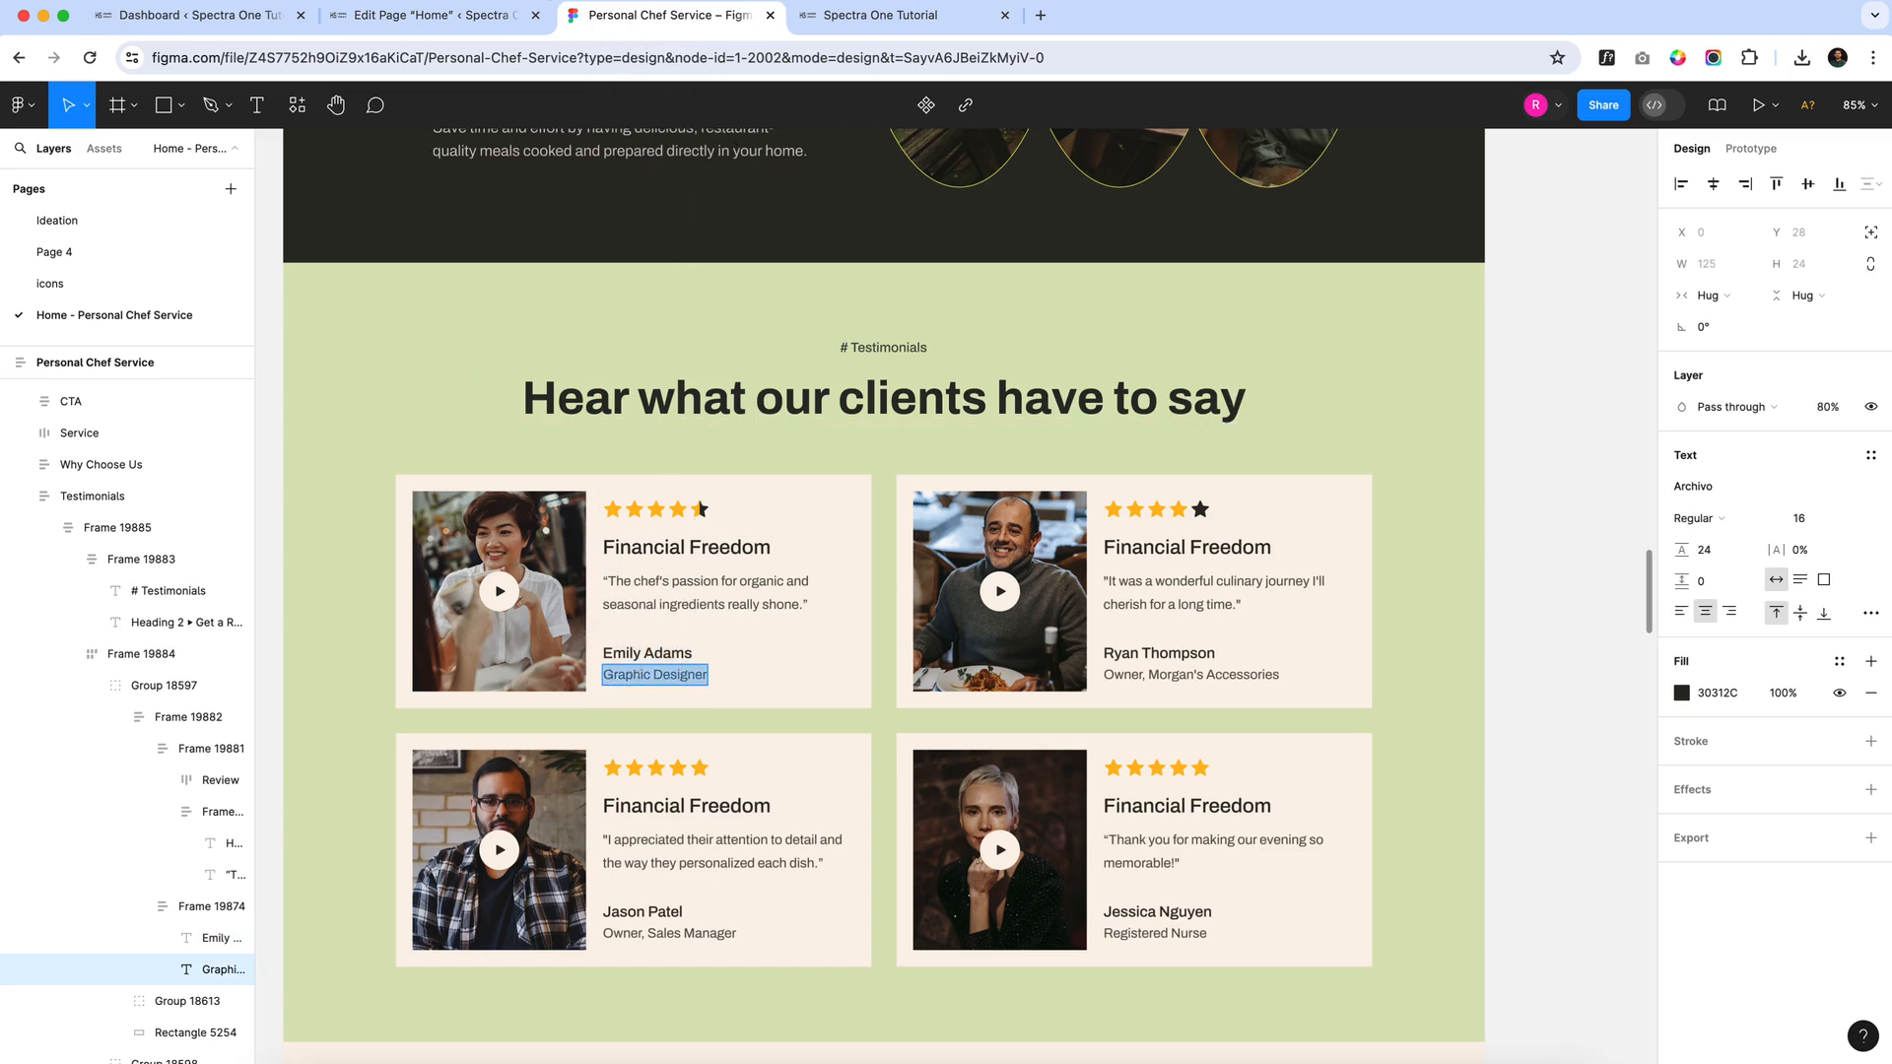
left_click(473, 17)
left_click(670, 27)
left_click(653, 645)
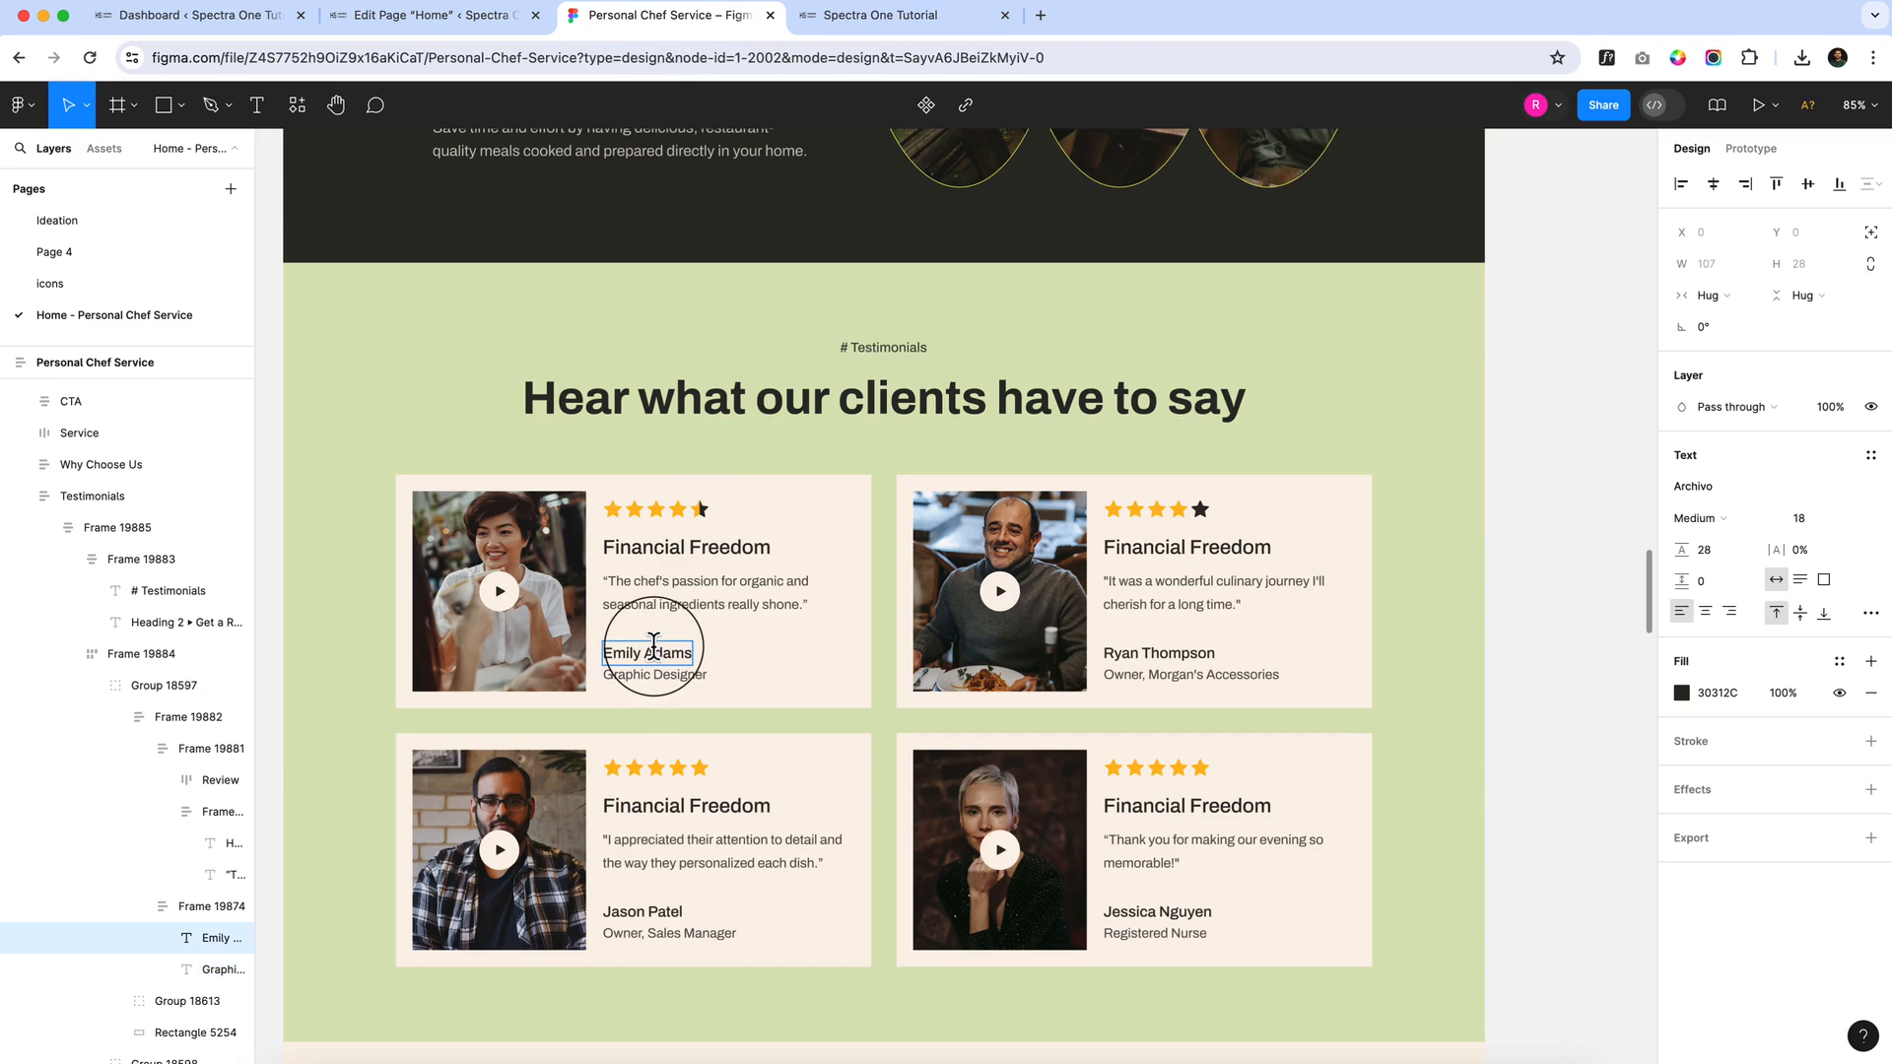
left_click(443, 18)
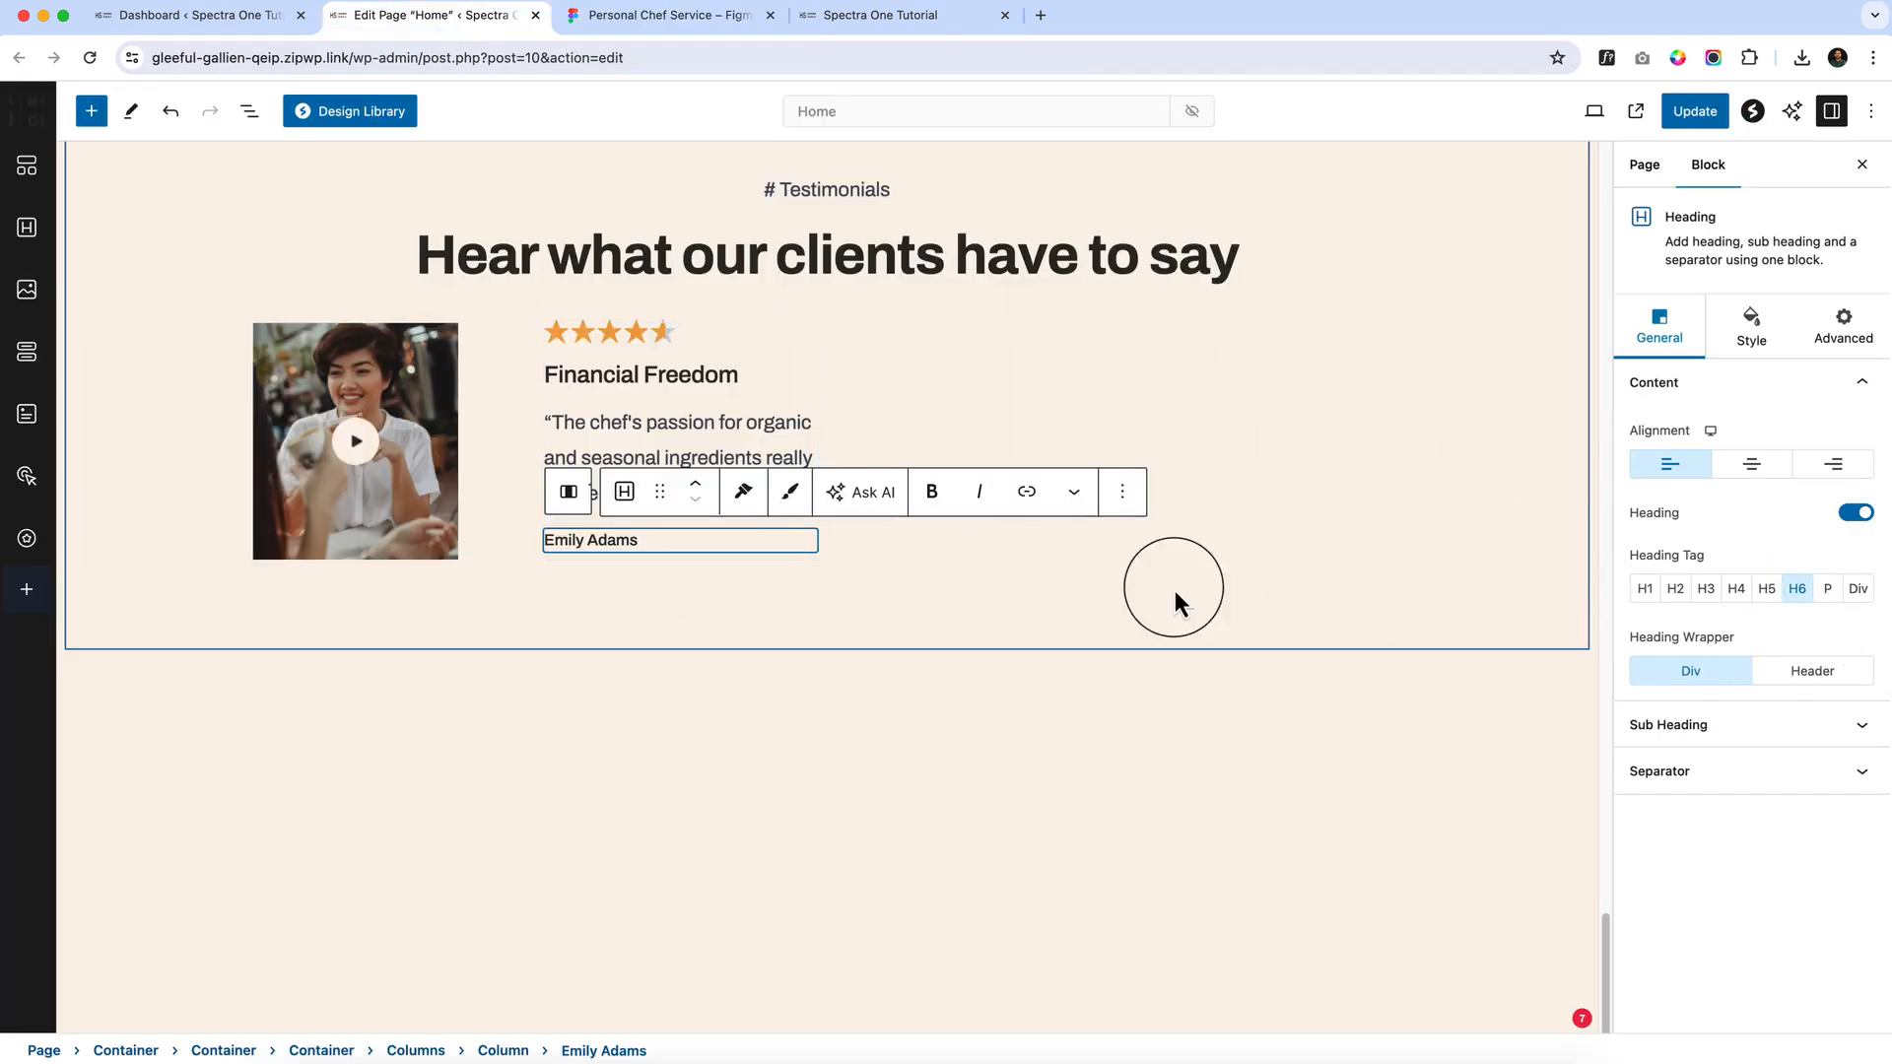
Enable the sub heading on the client name heading and paste "Graphic Designer" as its text
left_click(1807, 726)
left_click(1845, 477)
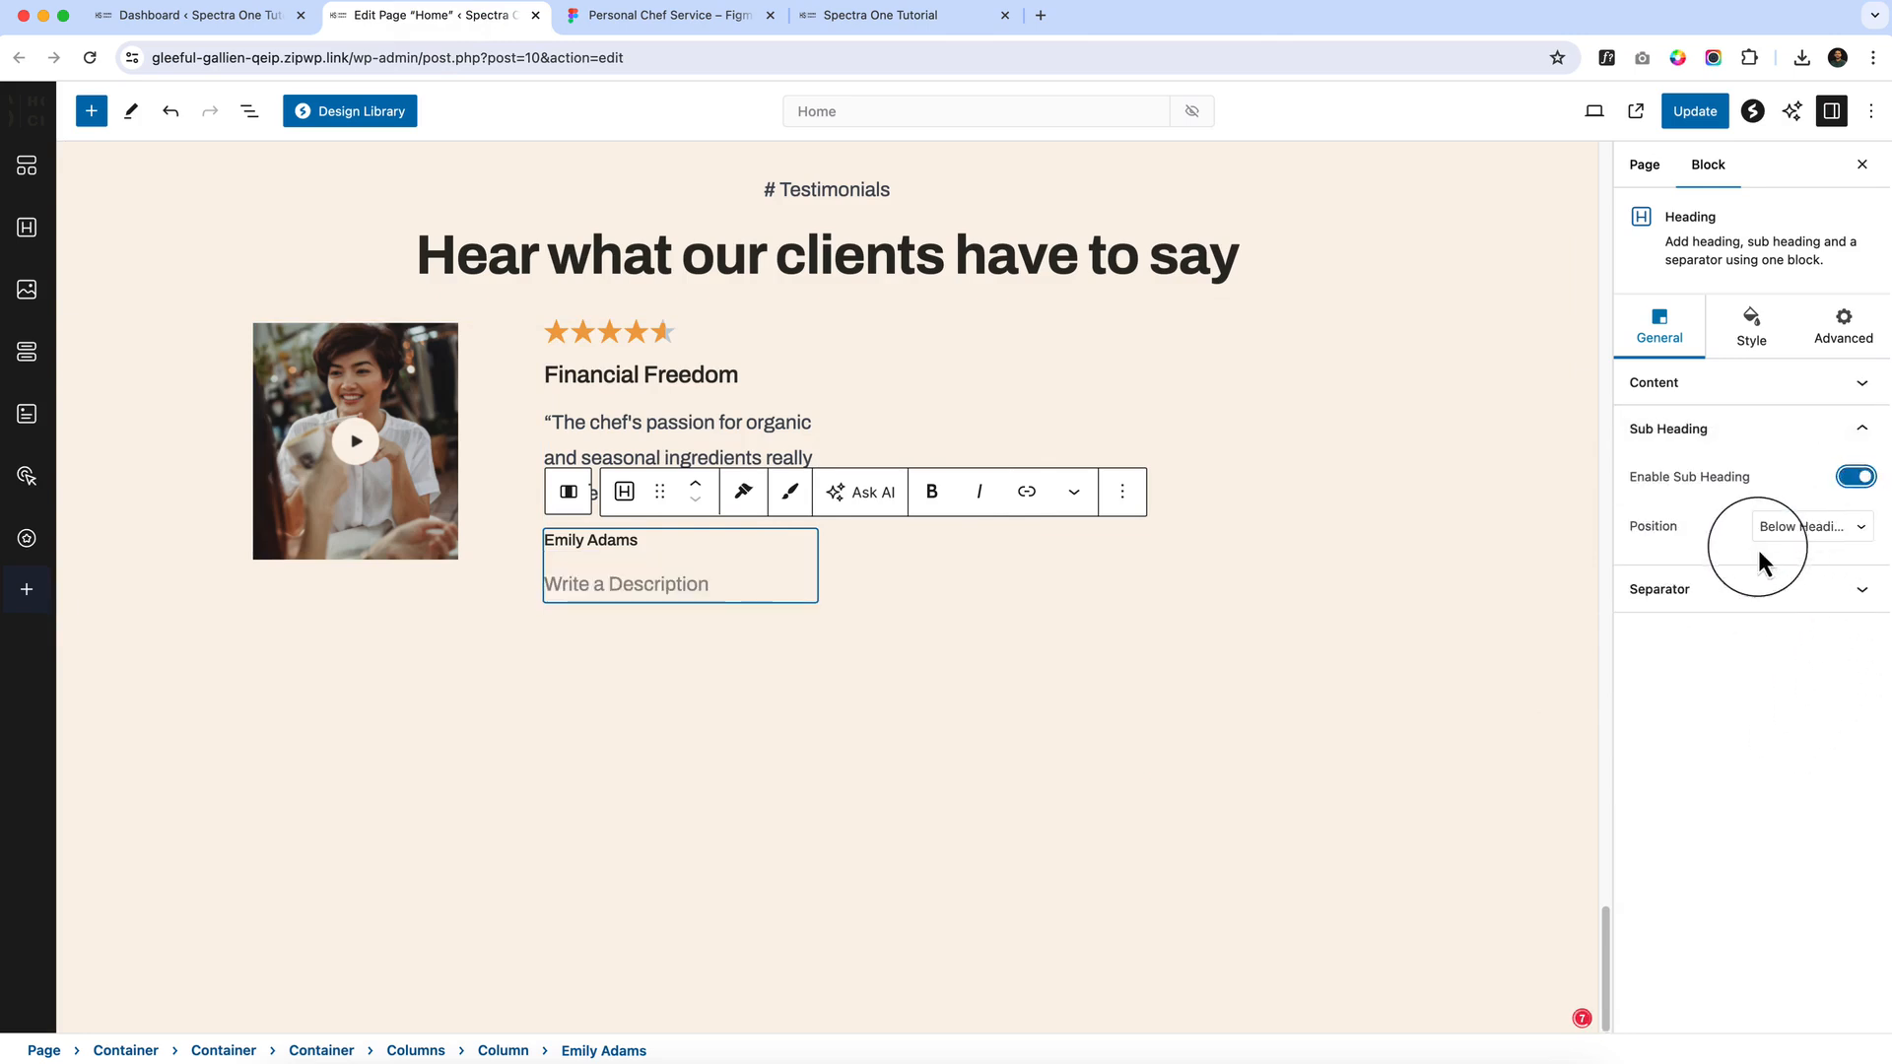
left_click(617, 594)
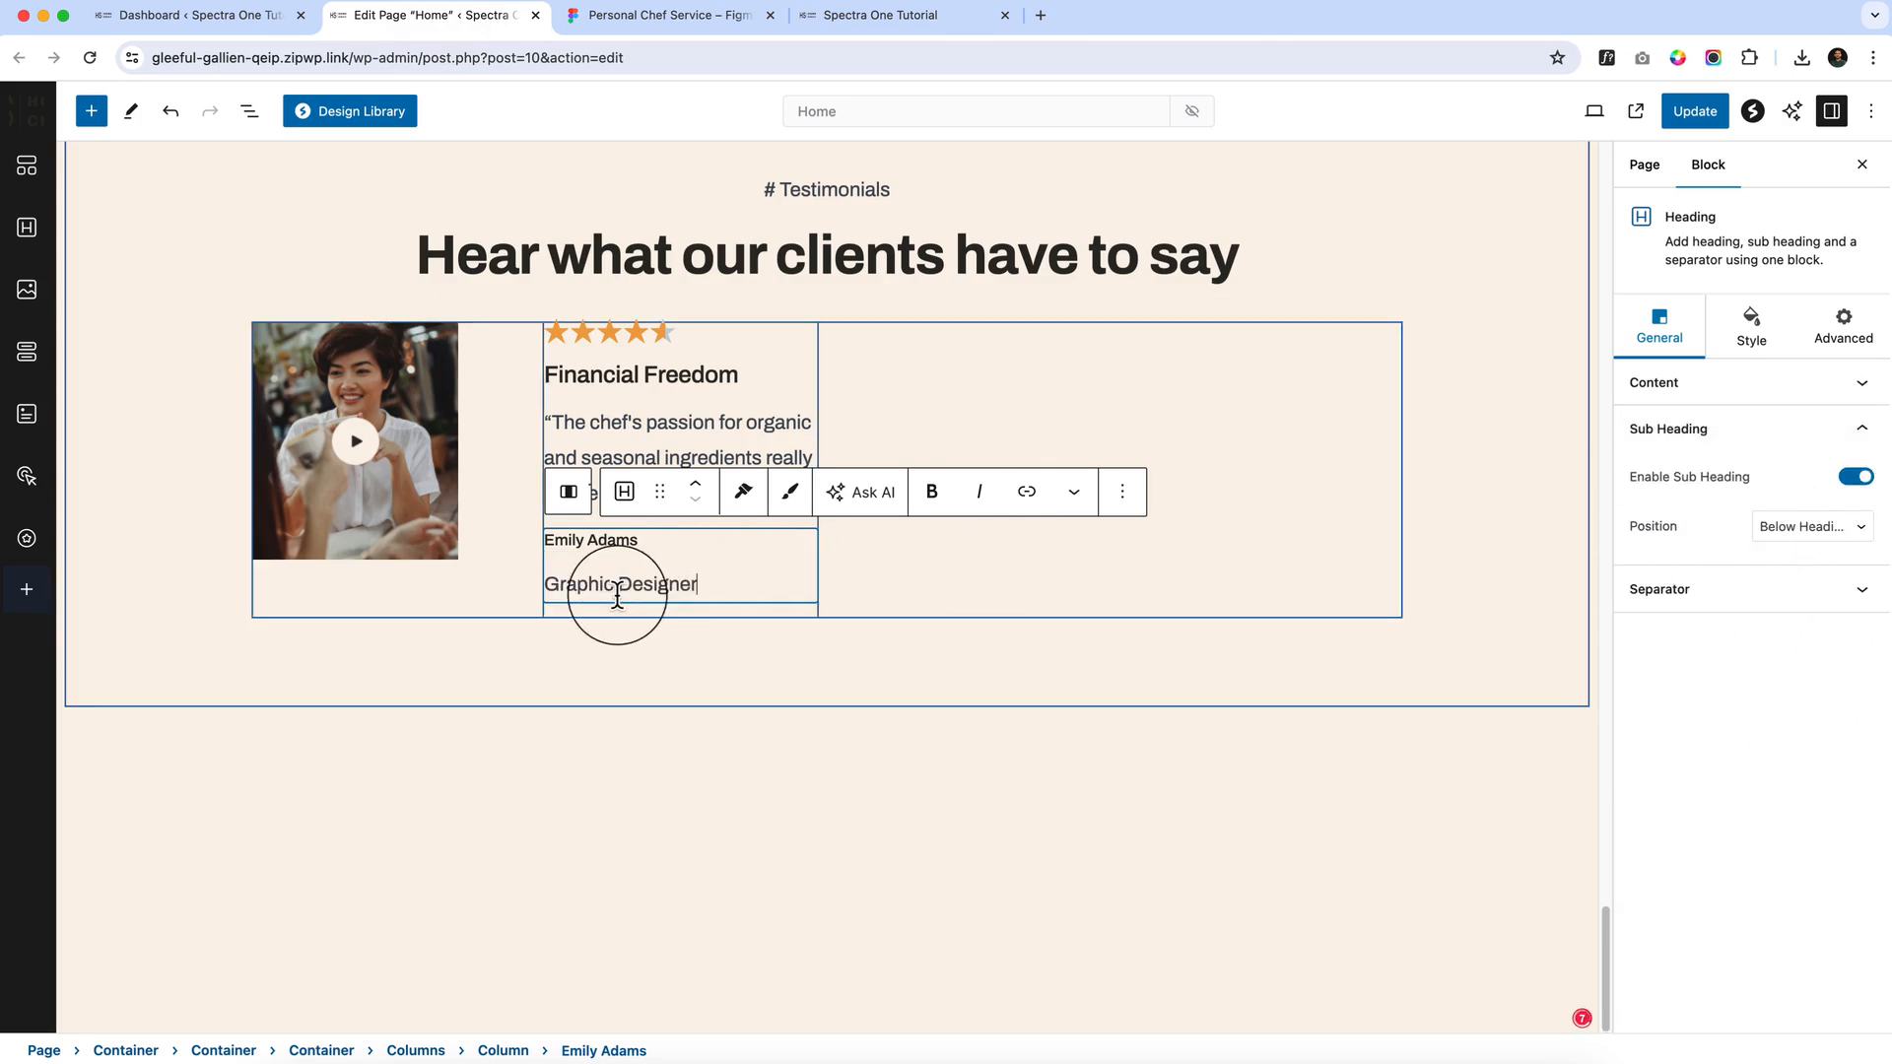
Open the WordPress site editor in a new browser tab and check the global typography of the H6 and H4 headings
left_click(1751, 329)
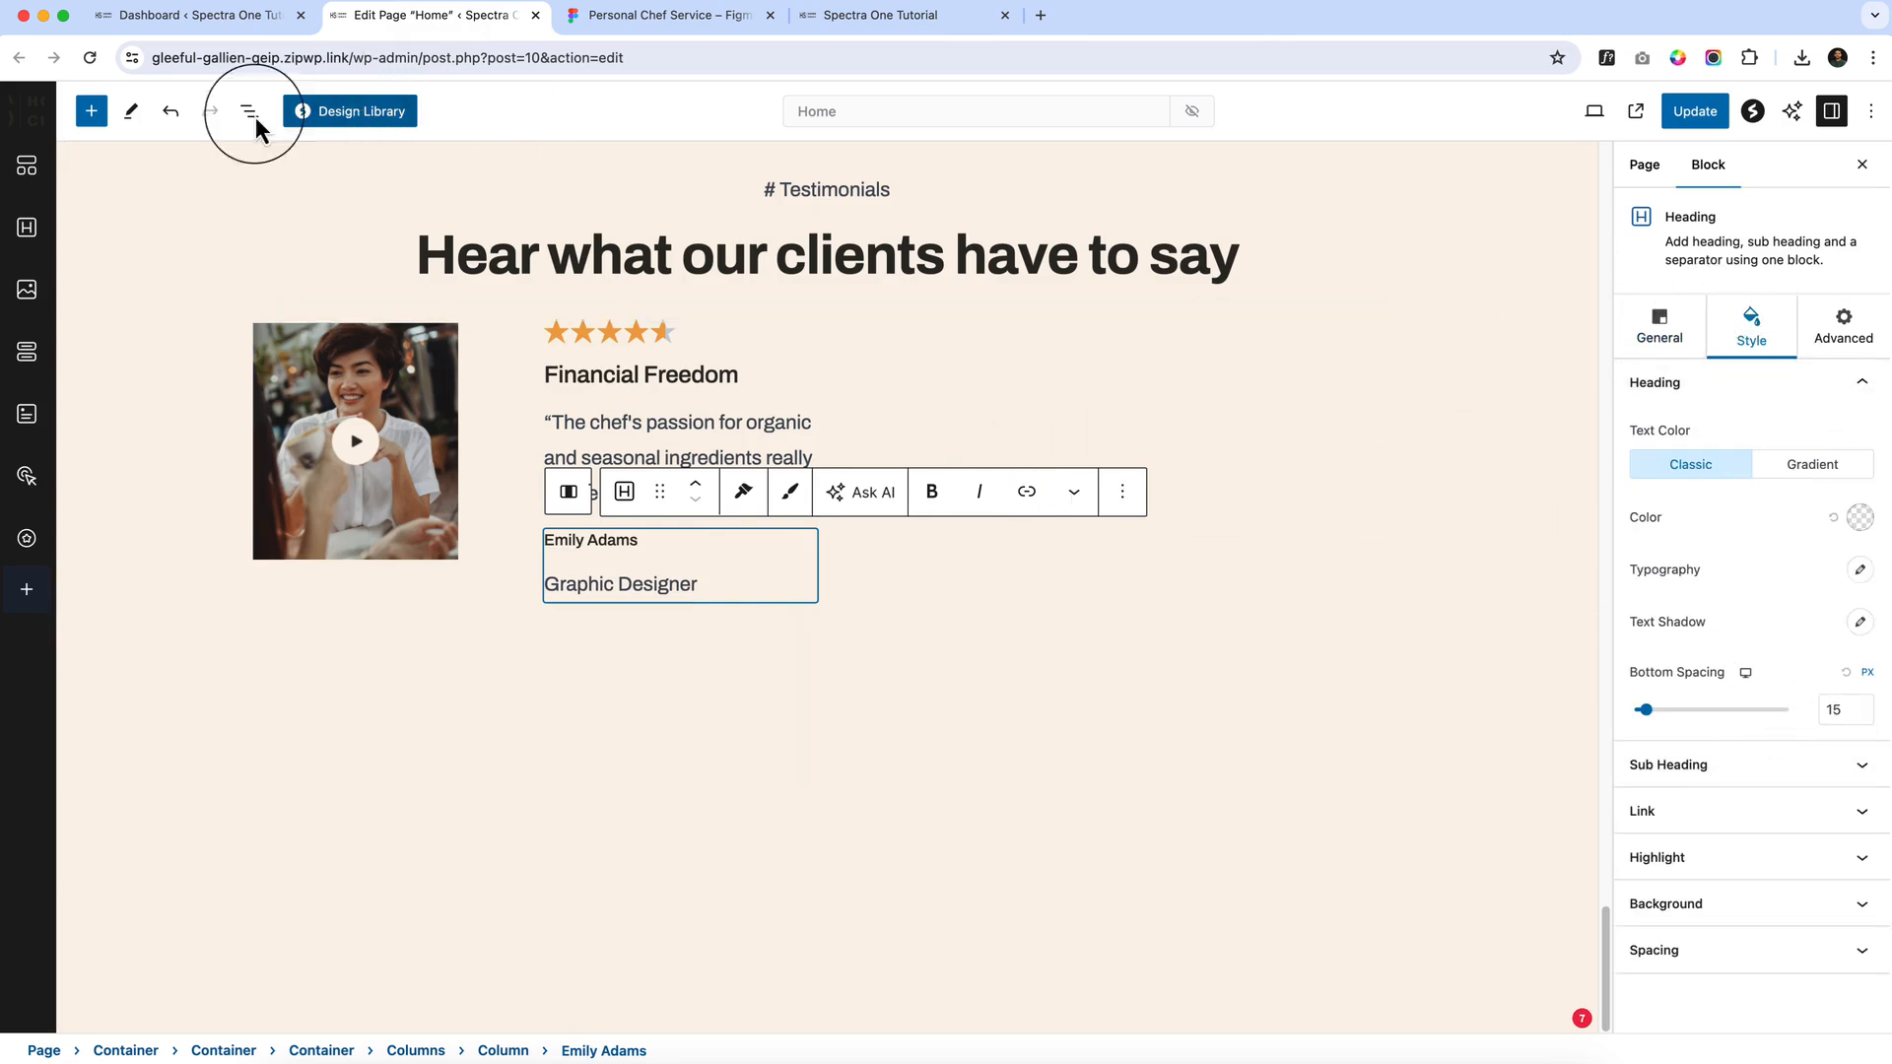
left_click(170, 18)
mouse_move(133, 448)
left_click(183, 467, "super")
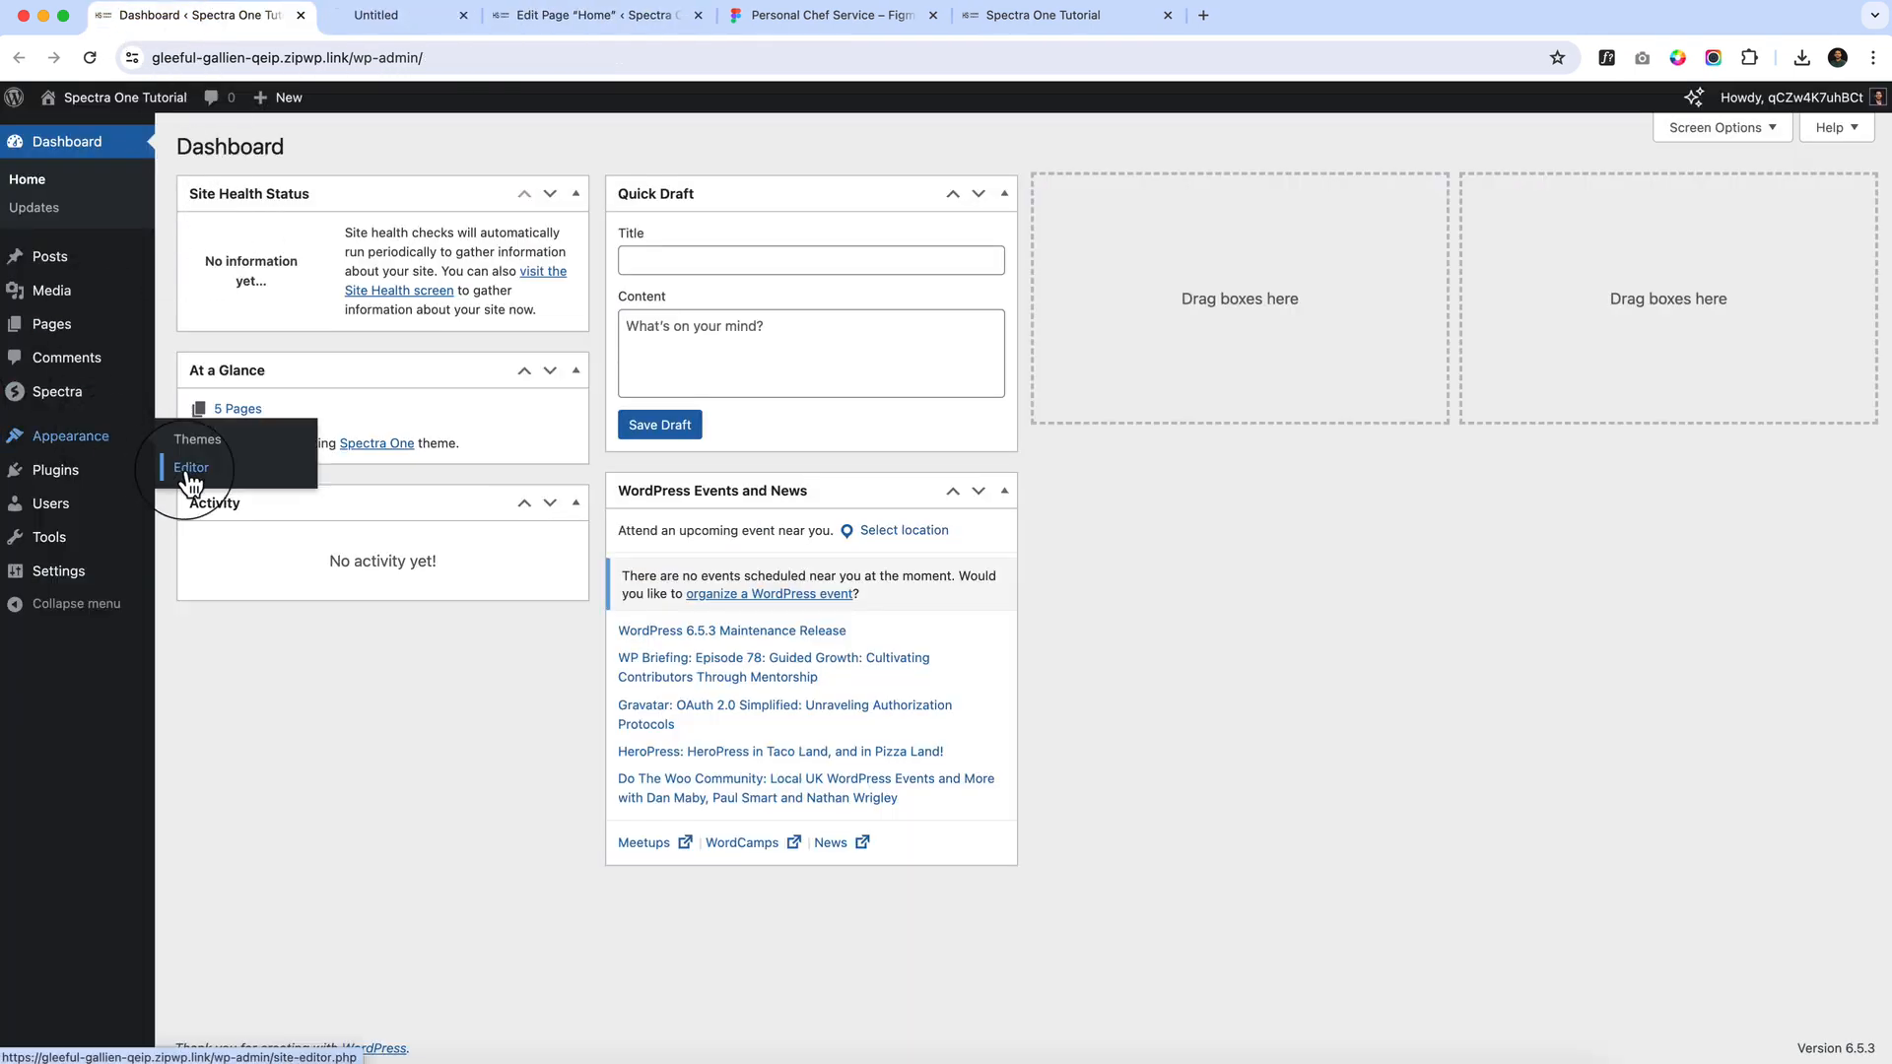
left_click(477, 31)
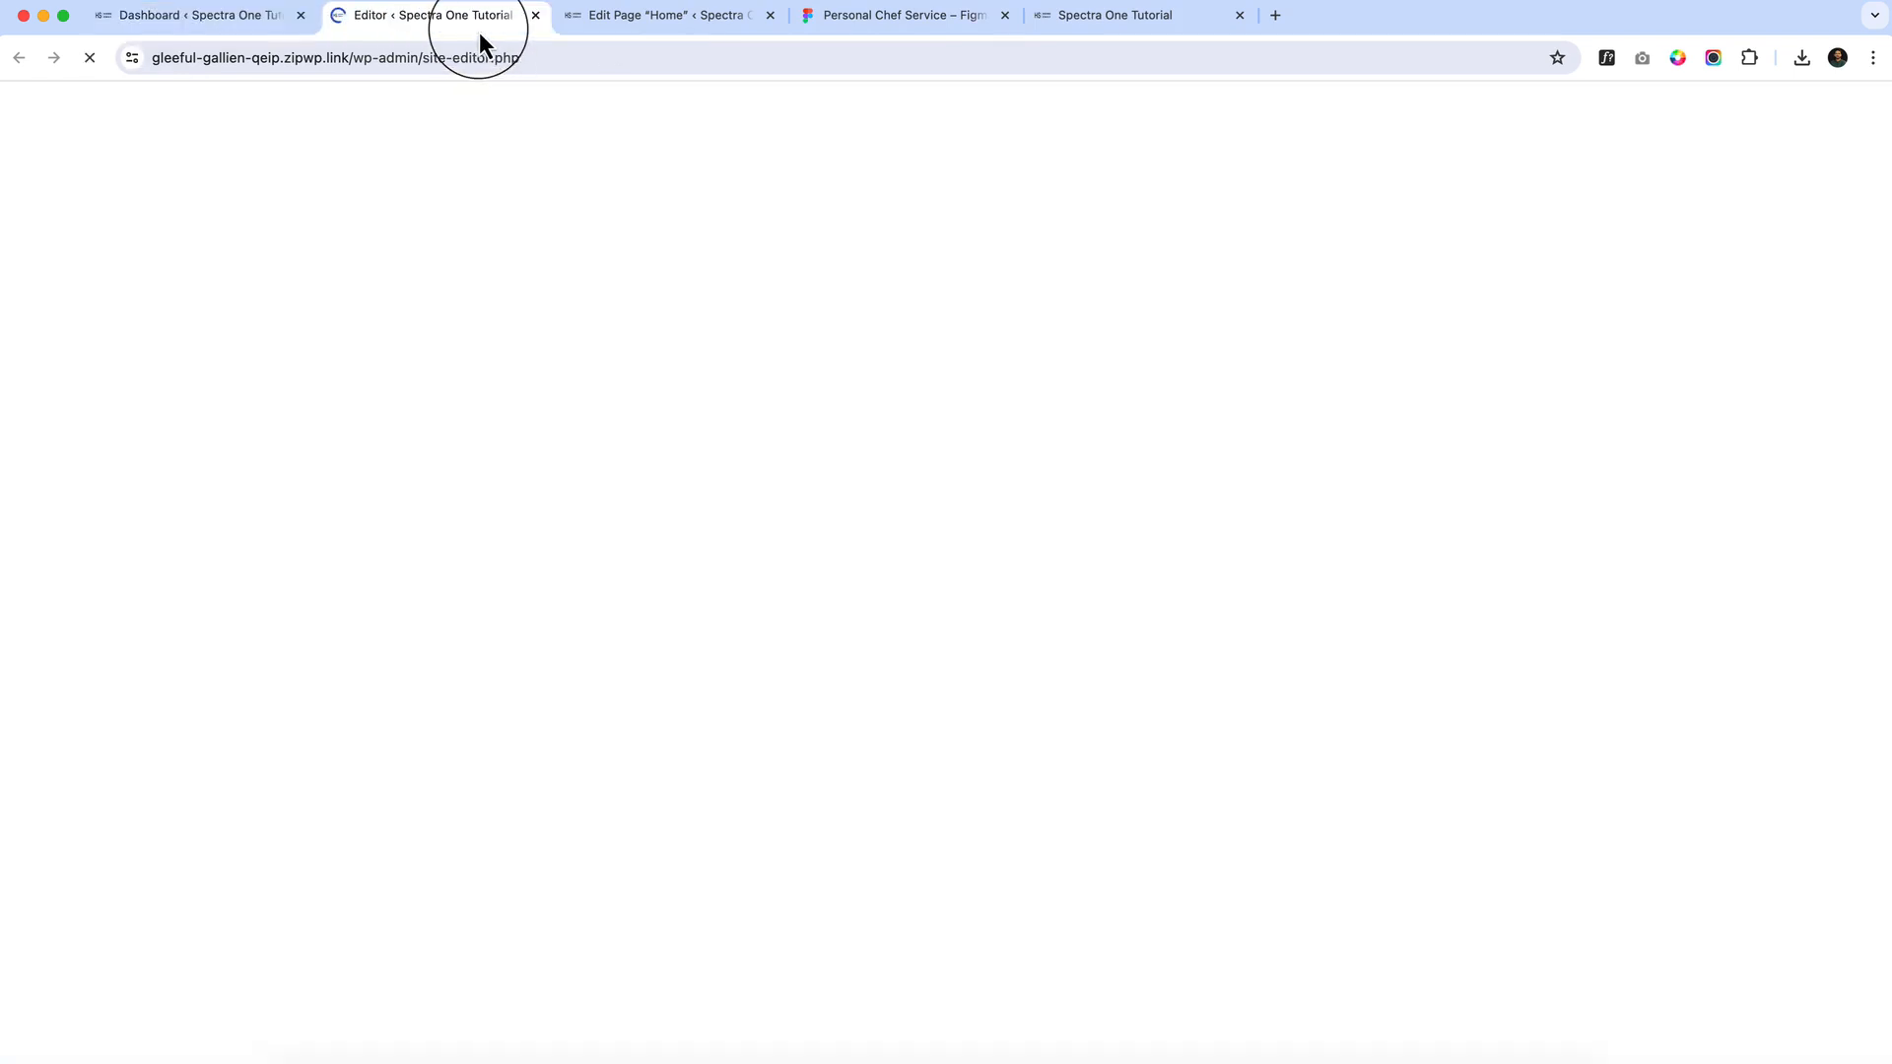
left_click(607, 24)
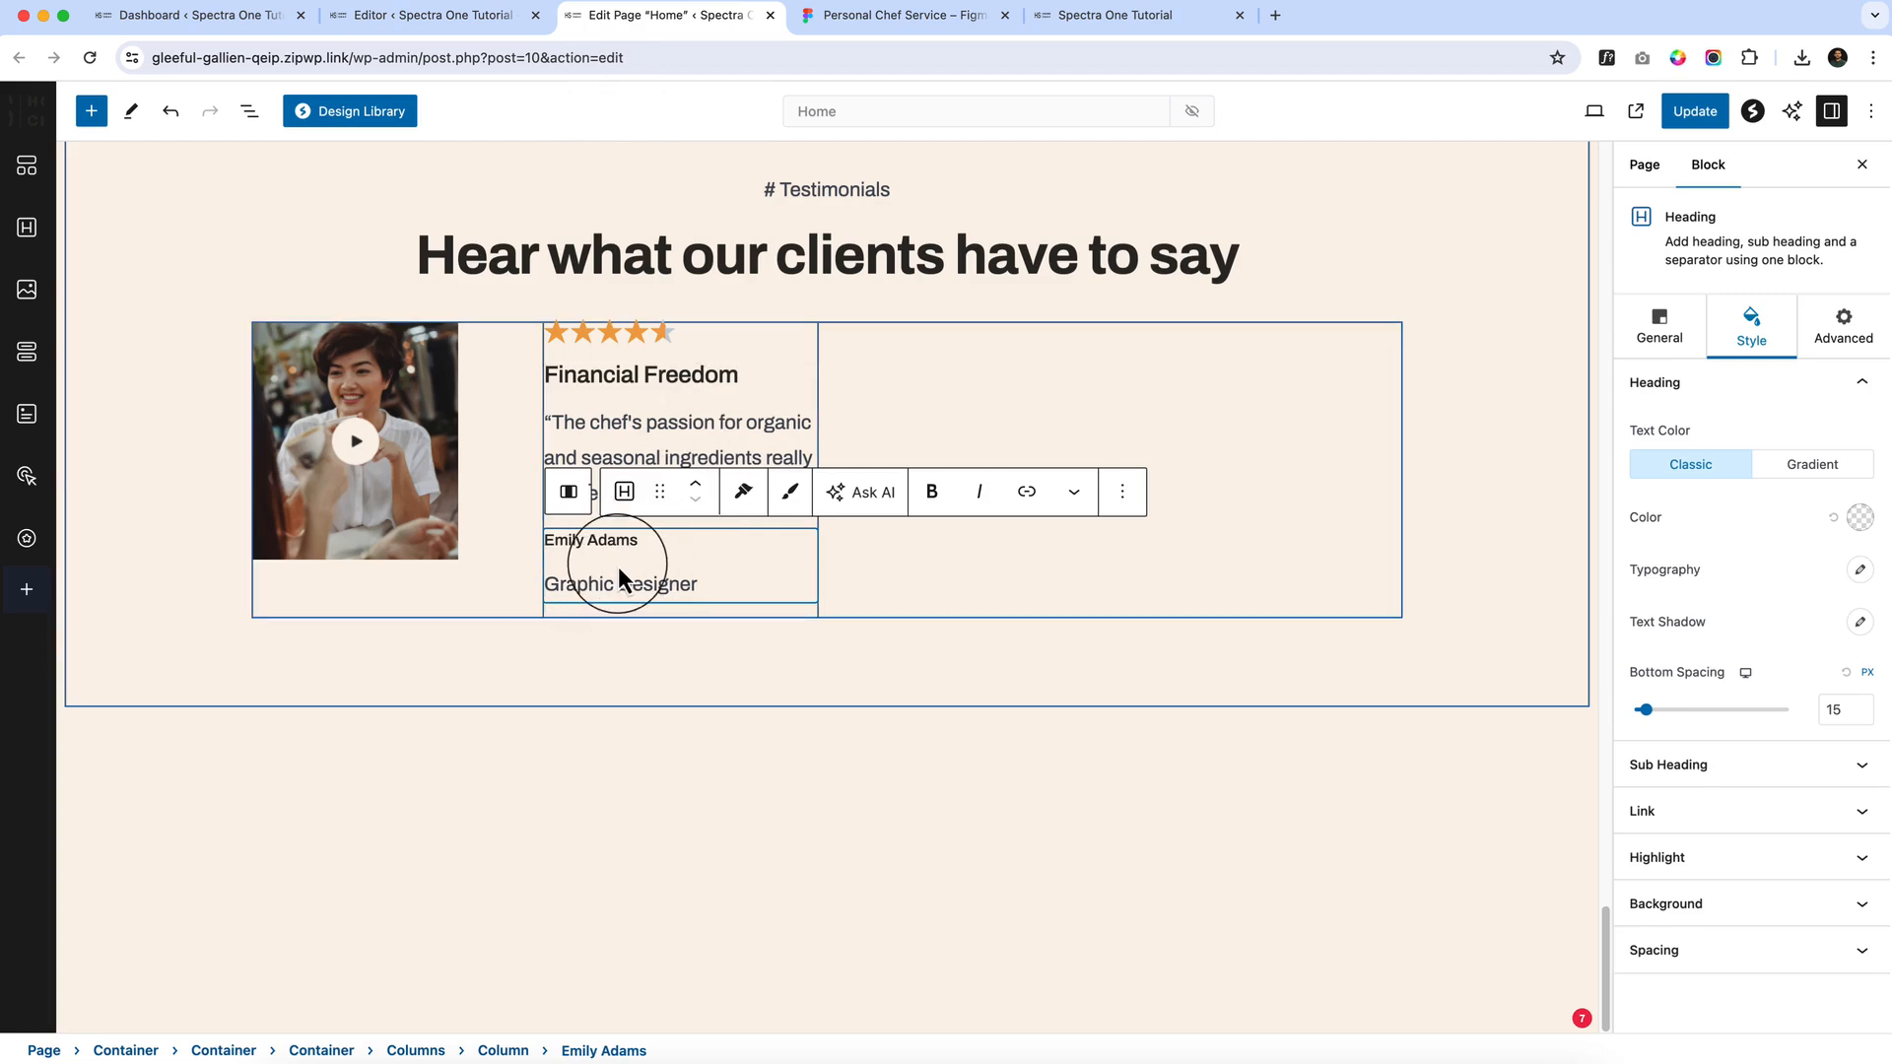
left_click(414, 21)
left_click(1387, 477)
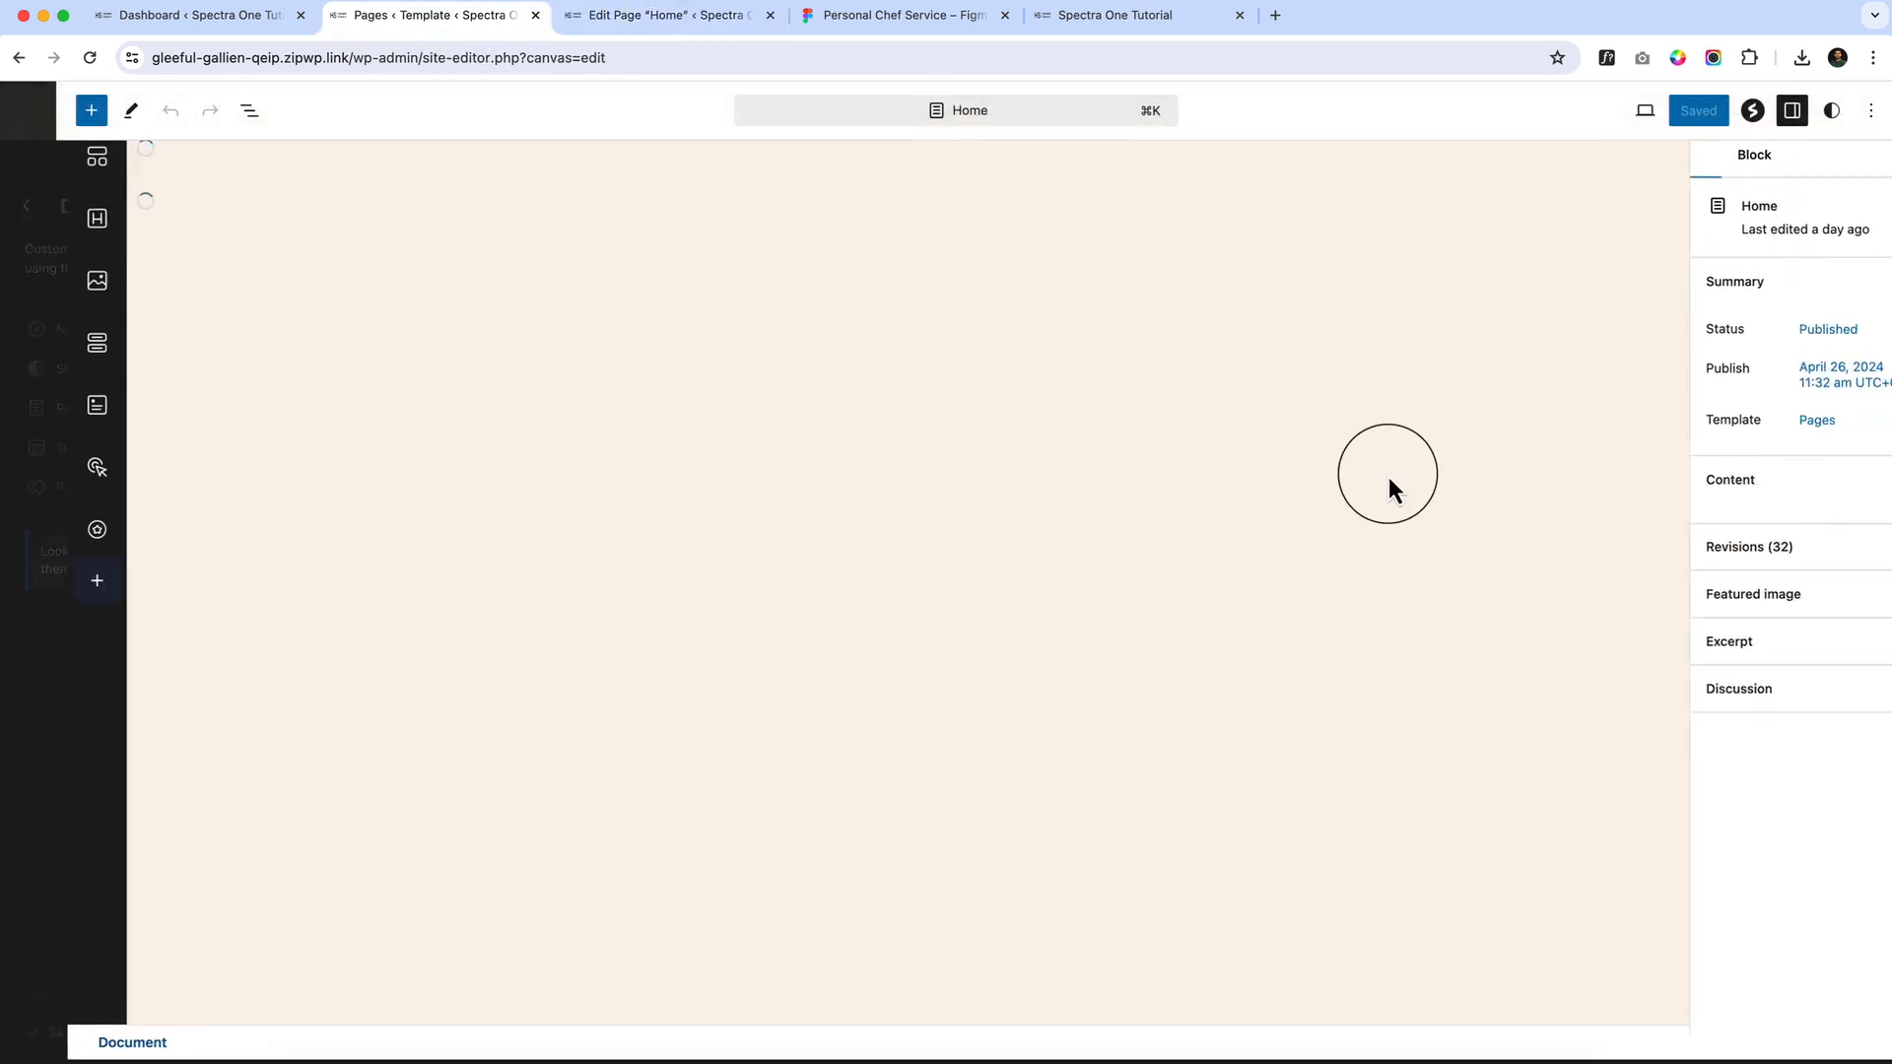
left_click(1835, 113)
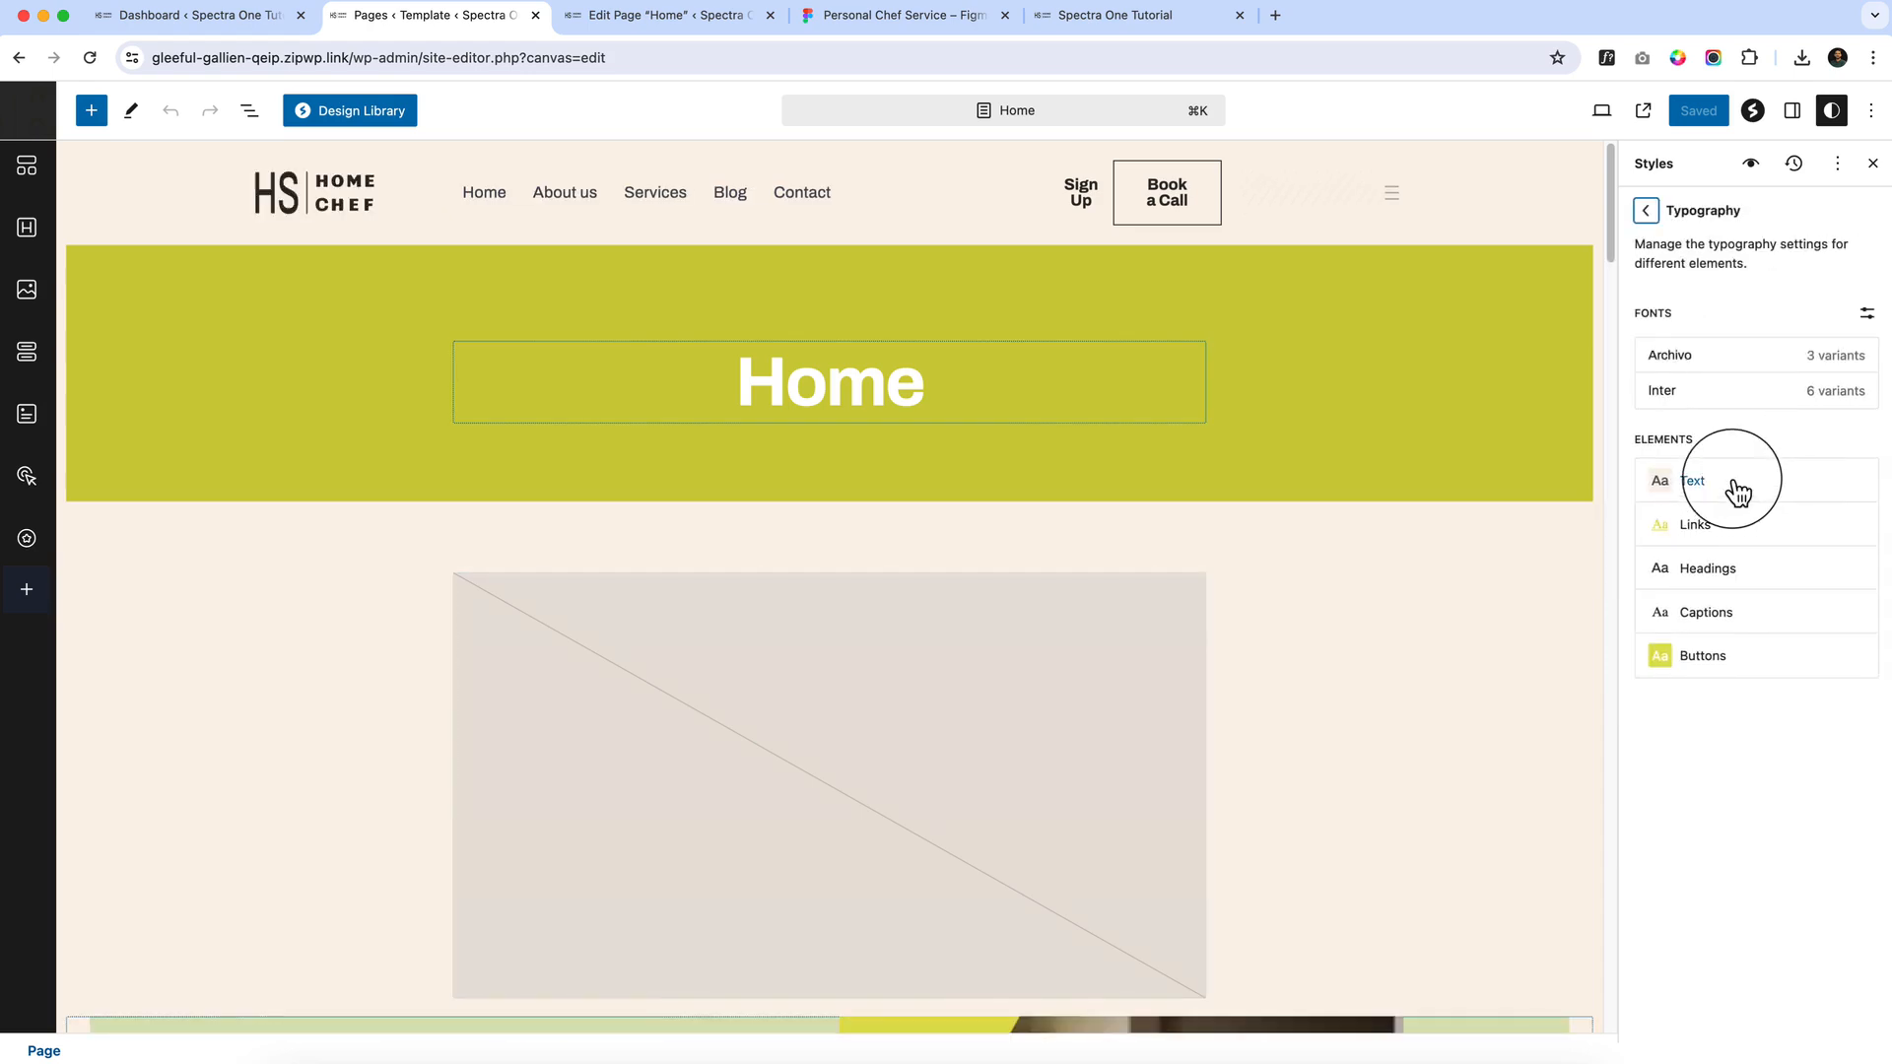
left_click(1736, 569)
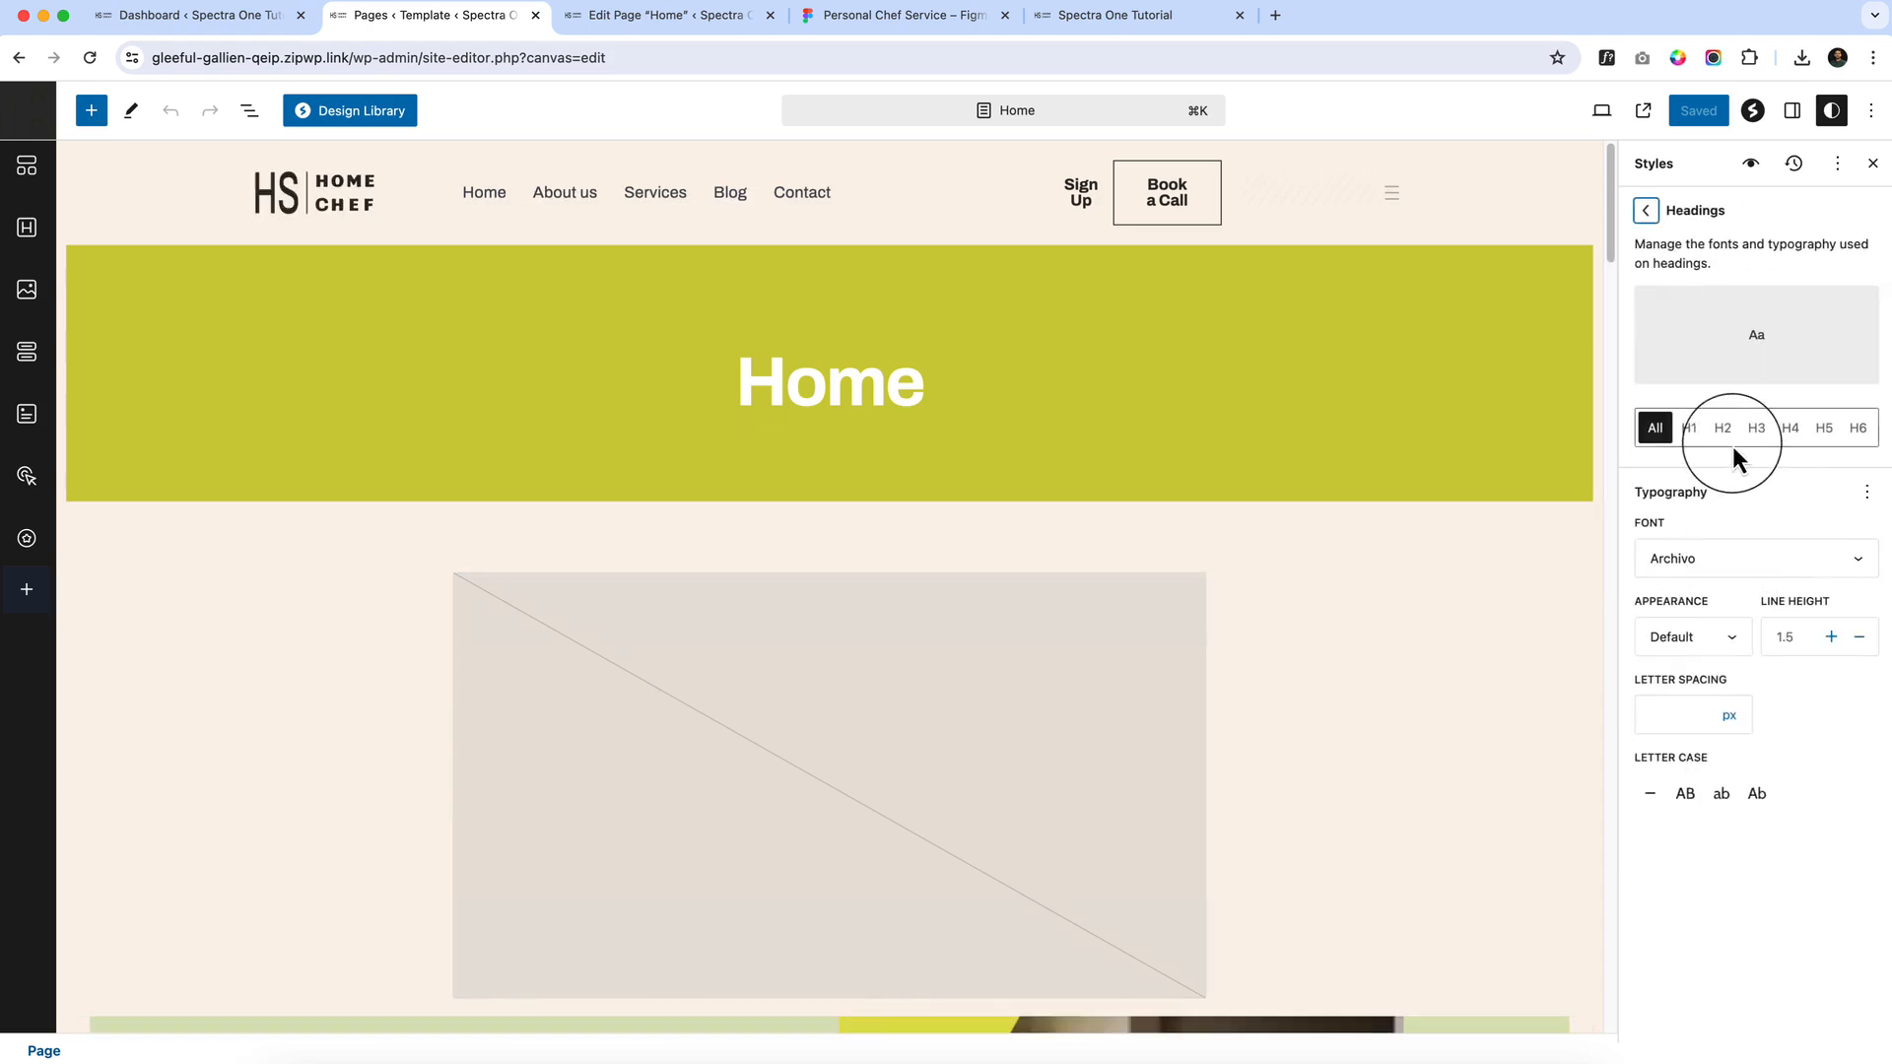
left_click(1811, 435)
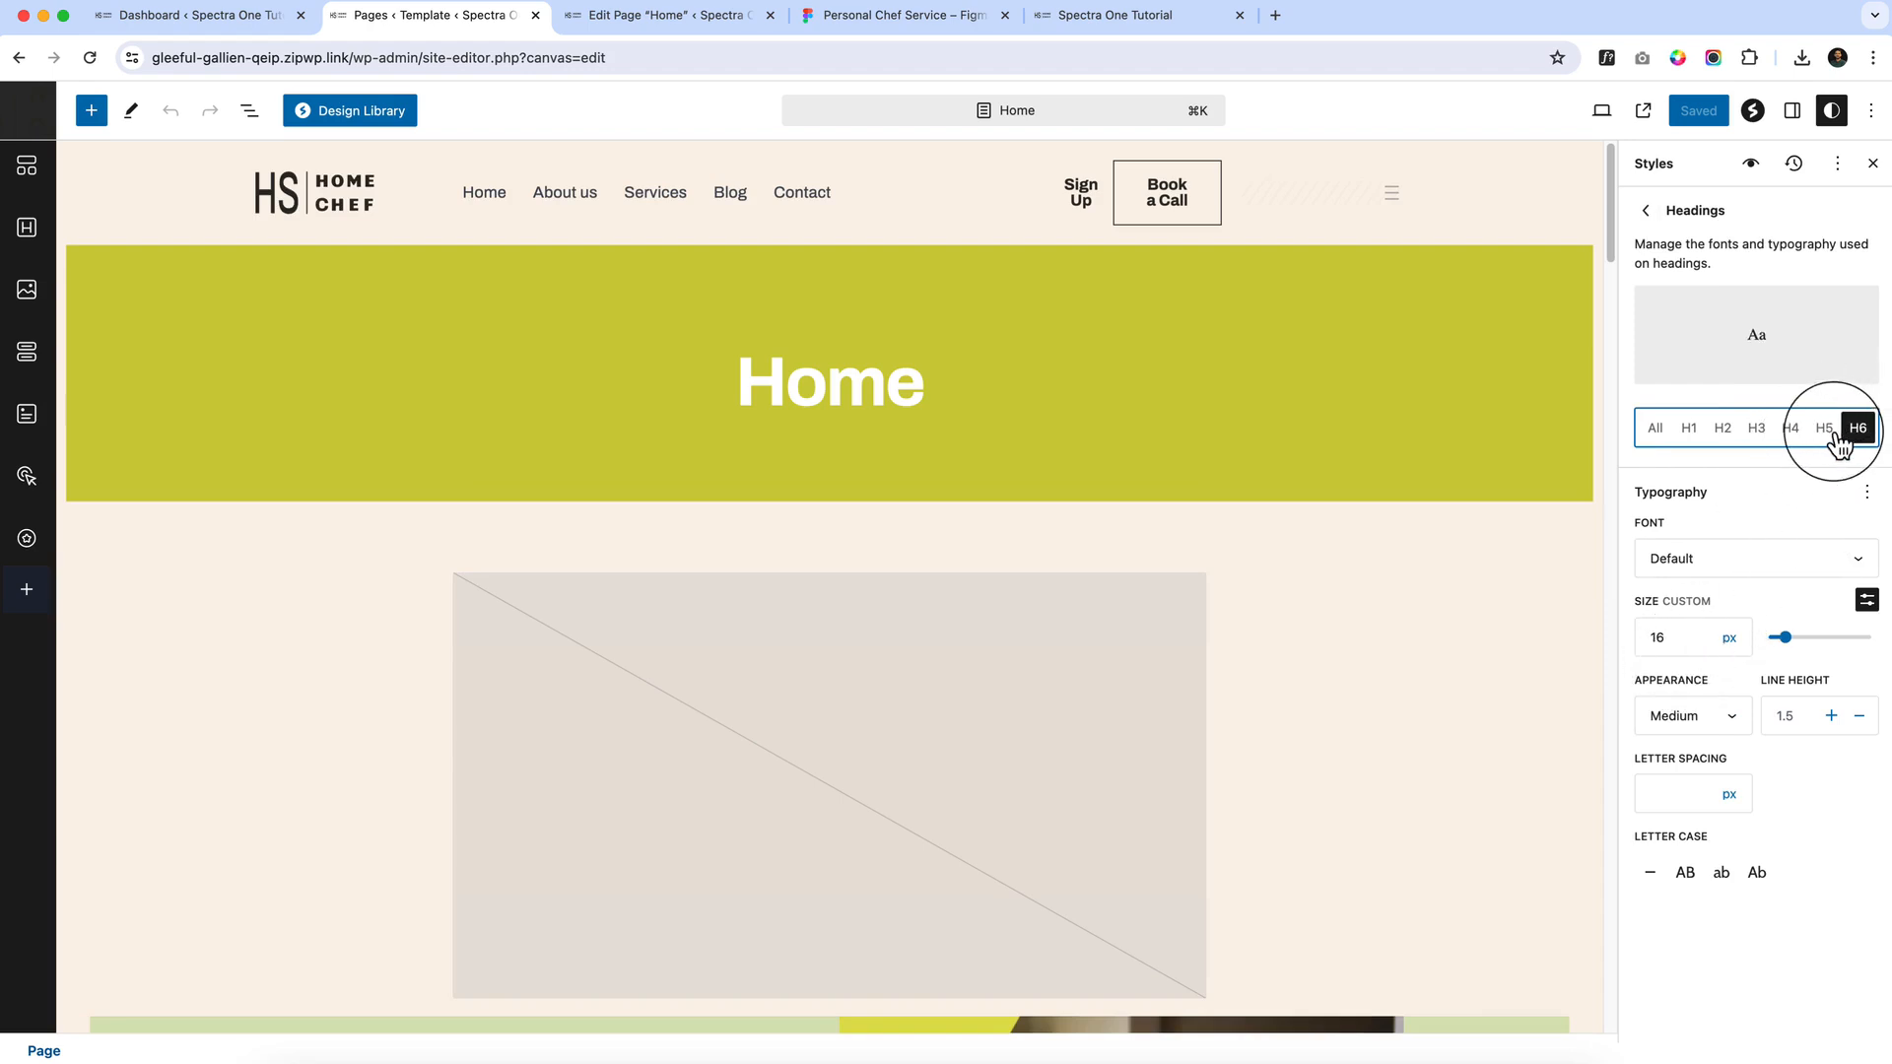
left_click(1792, 430)
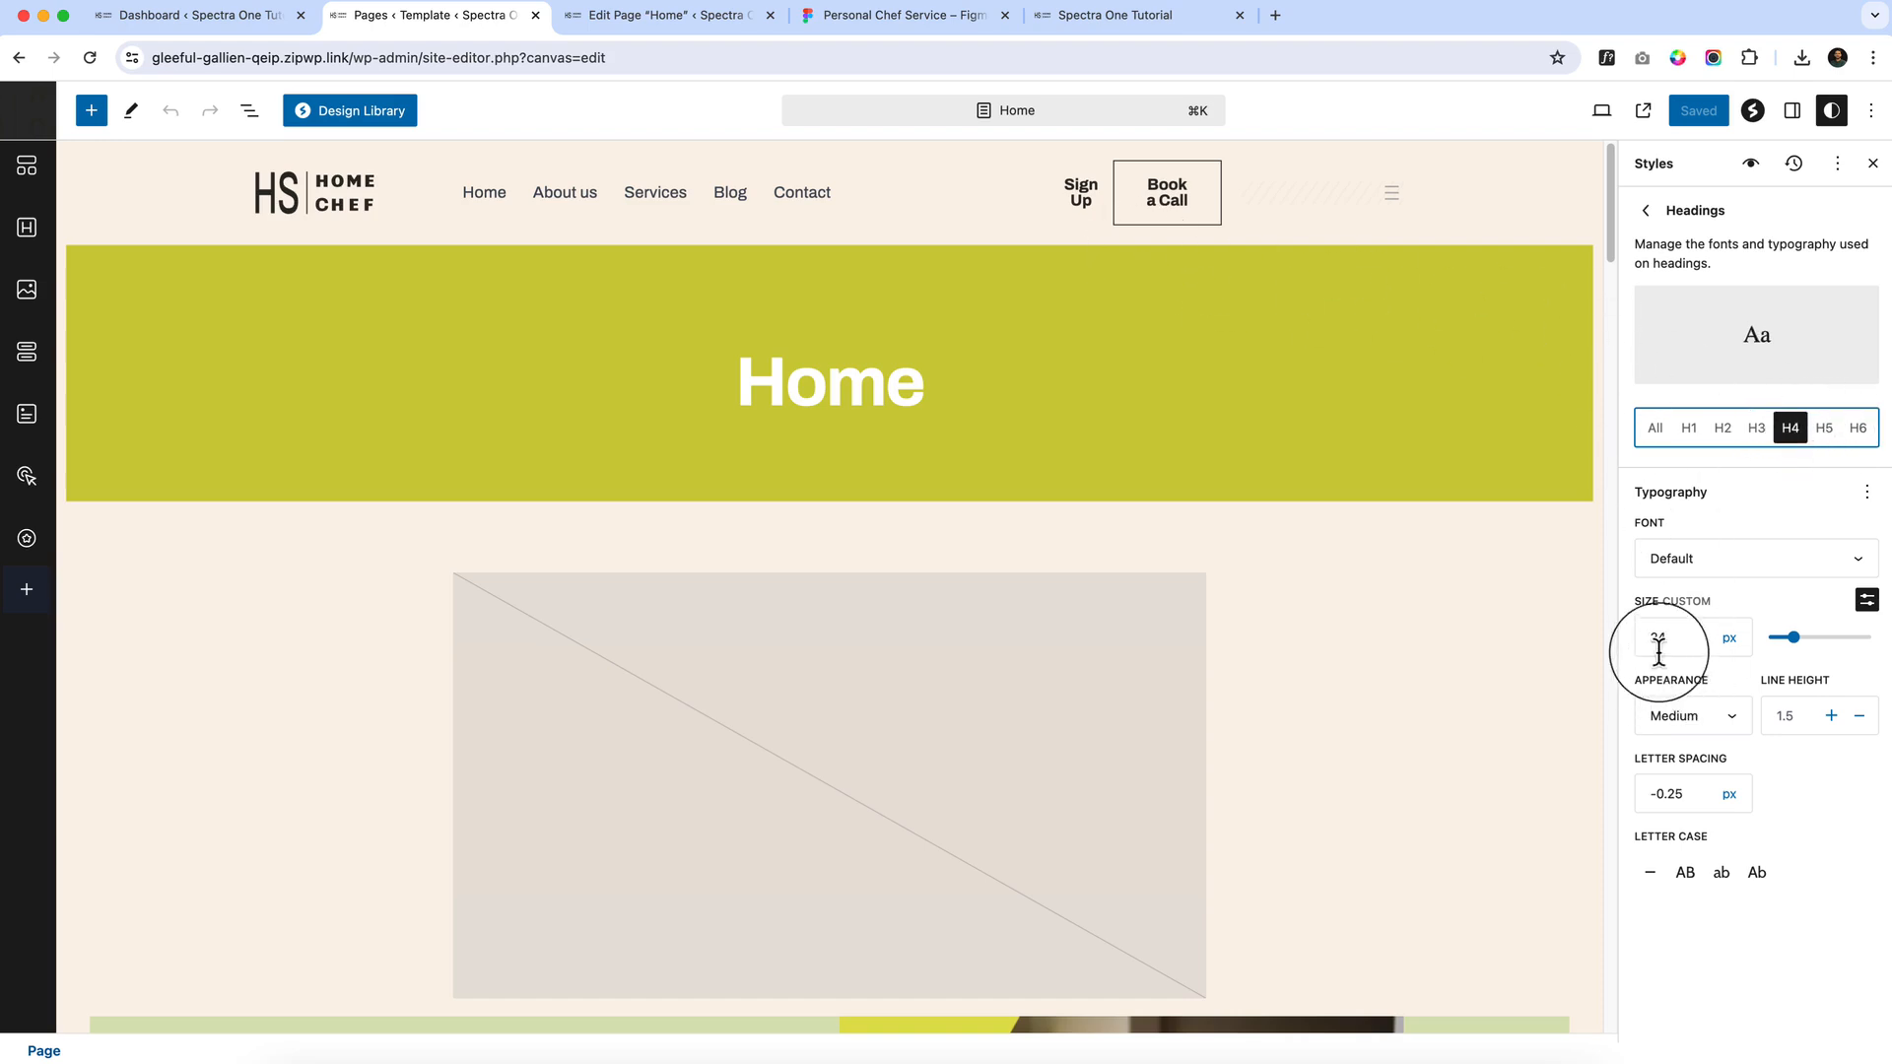
Back on the Home page, check the "Financial Freedom" heading's tag, and set the client name heading's font size to 18 px
left_click(669, 15)
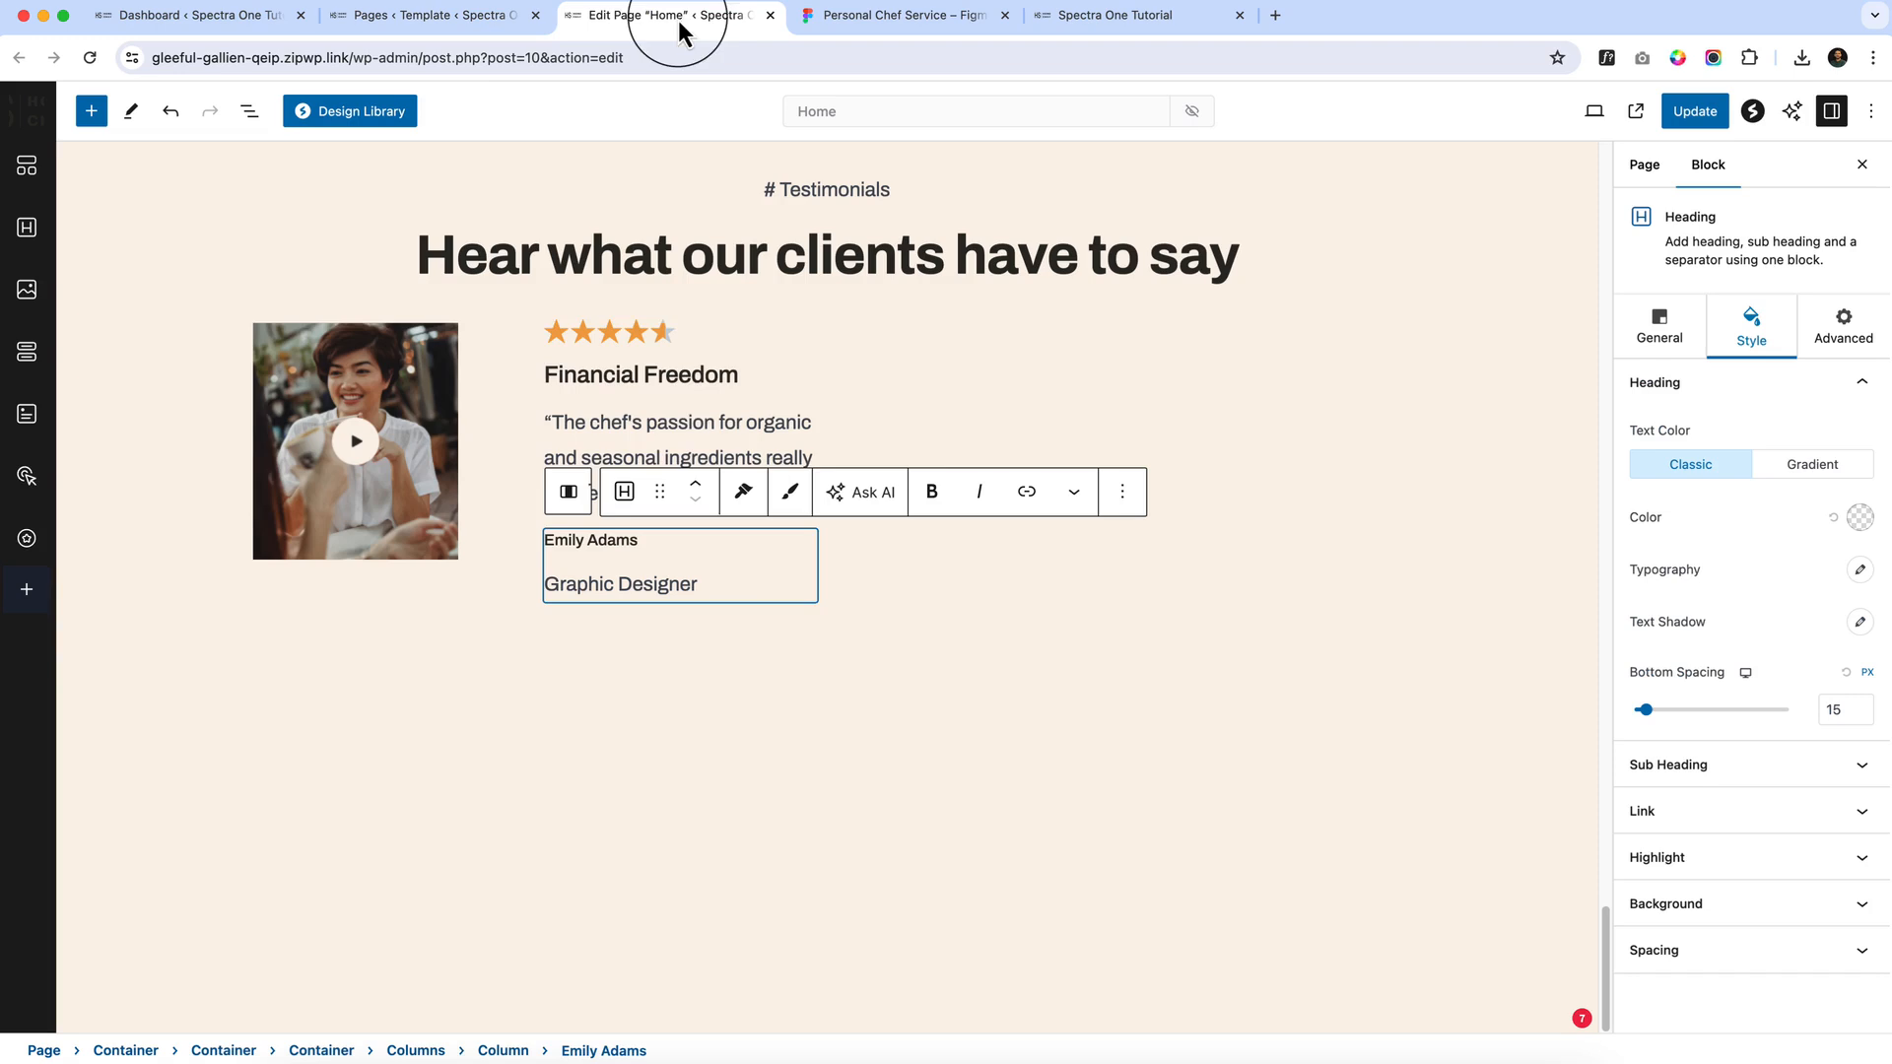
left_click(703, 375)
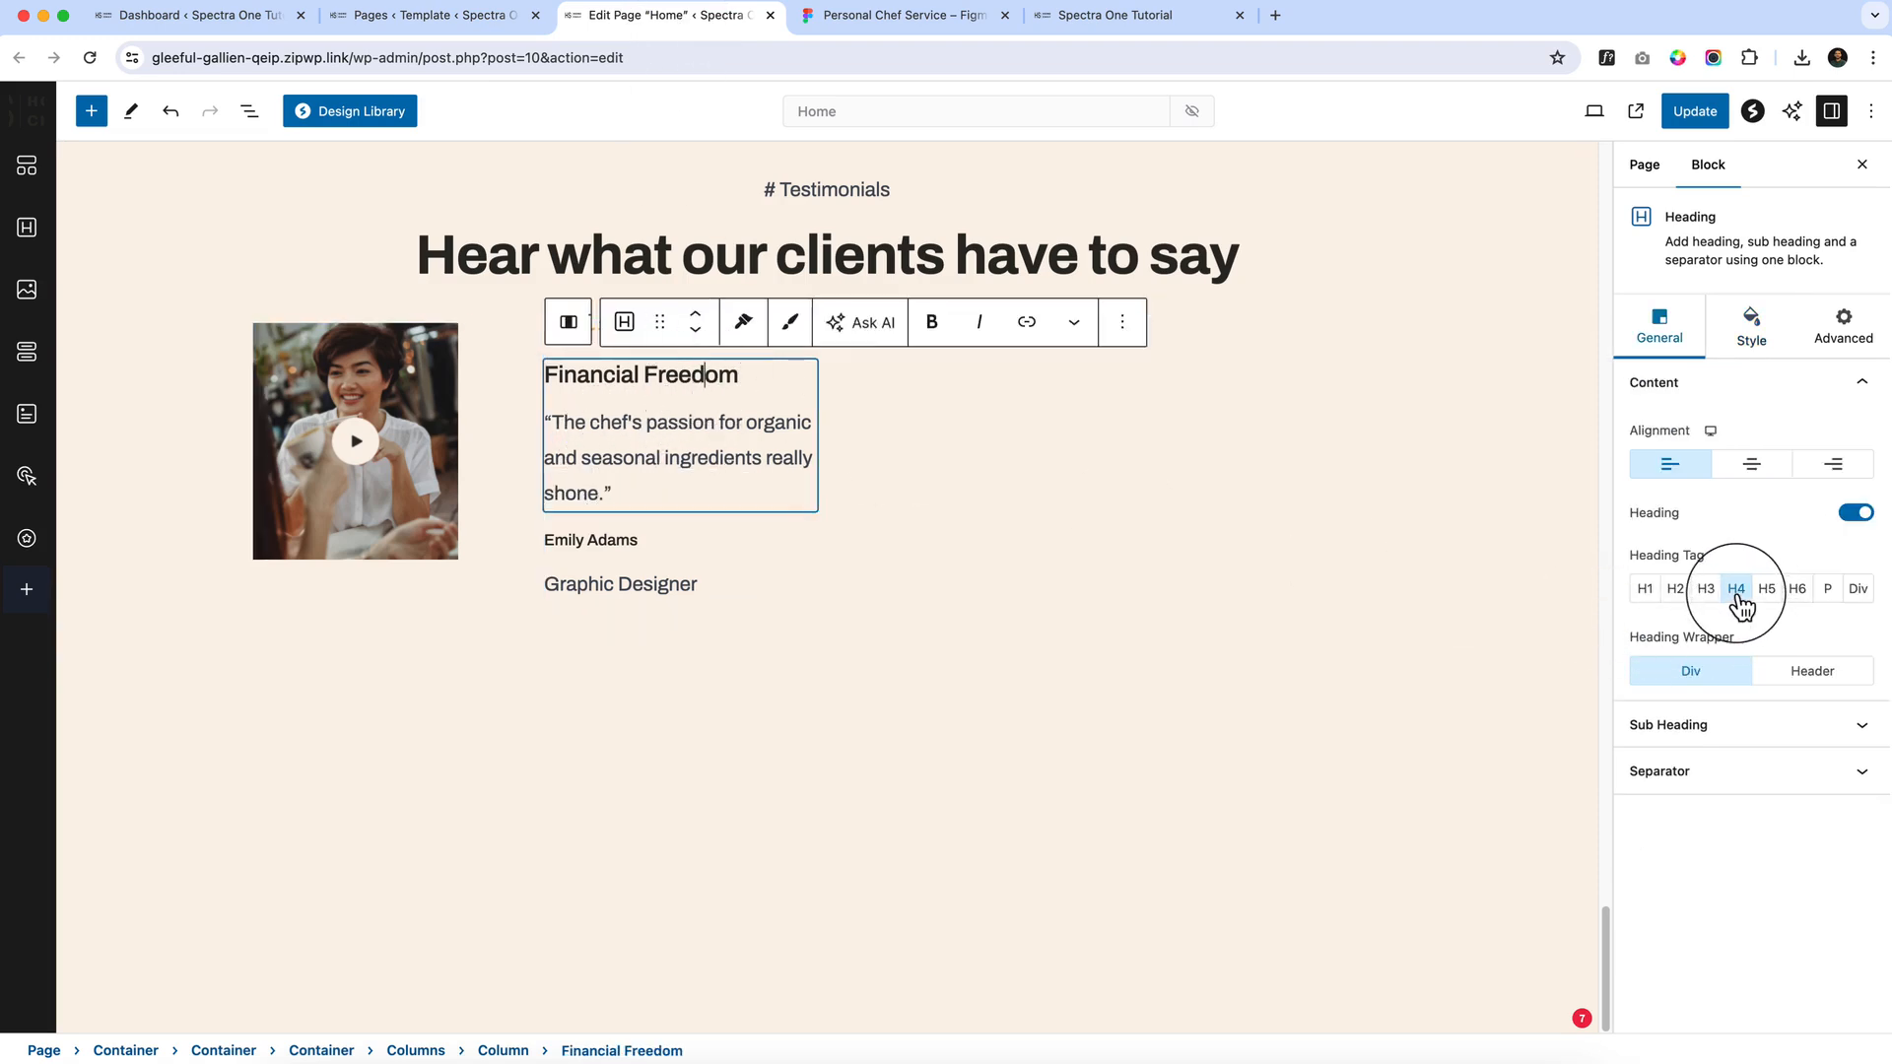
left_click(635, 541)
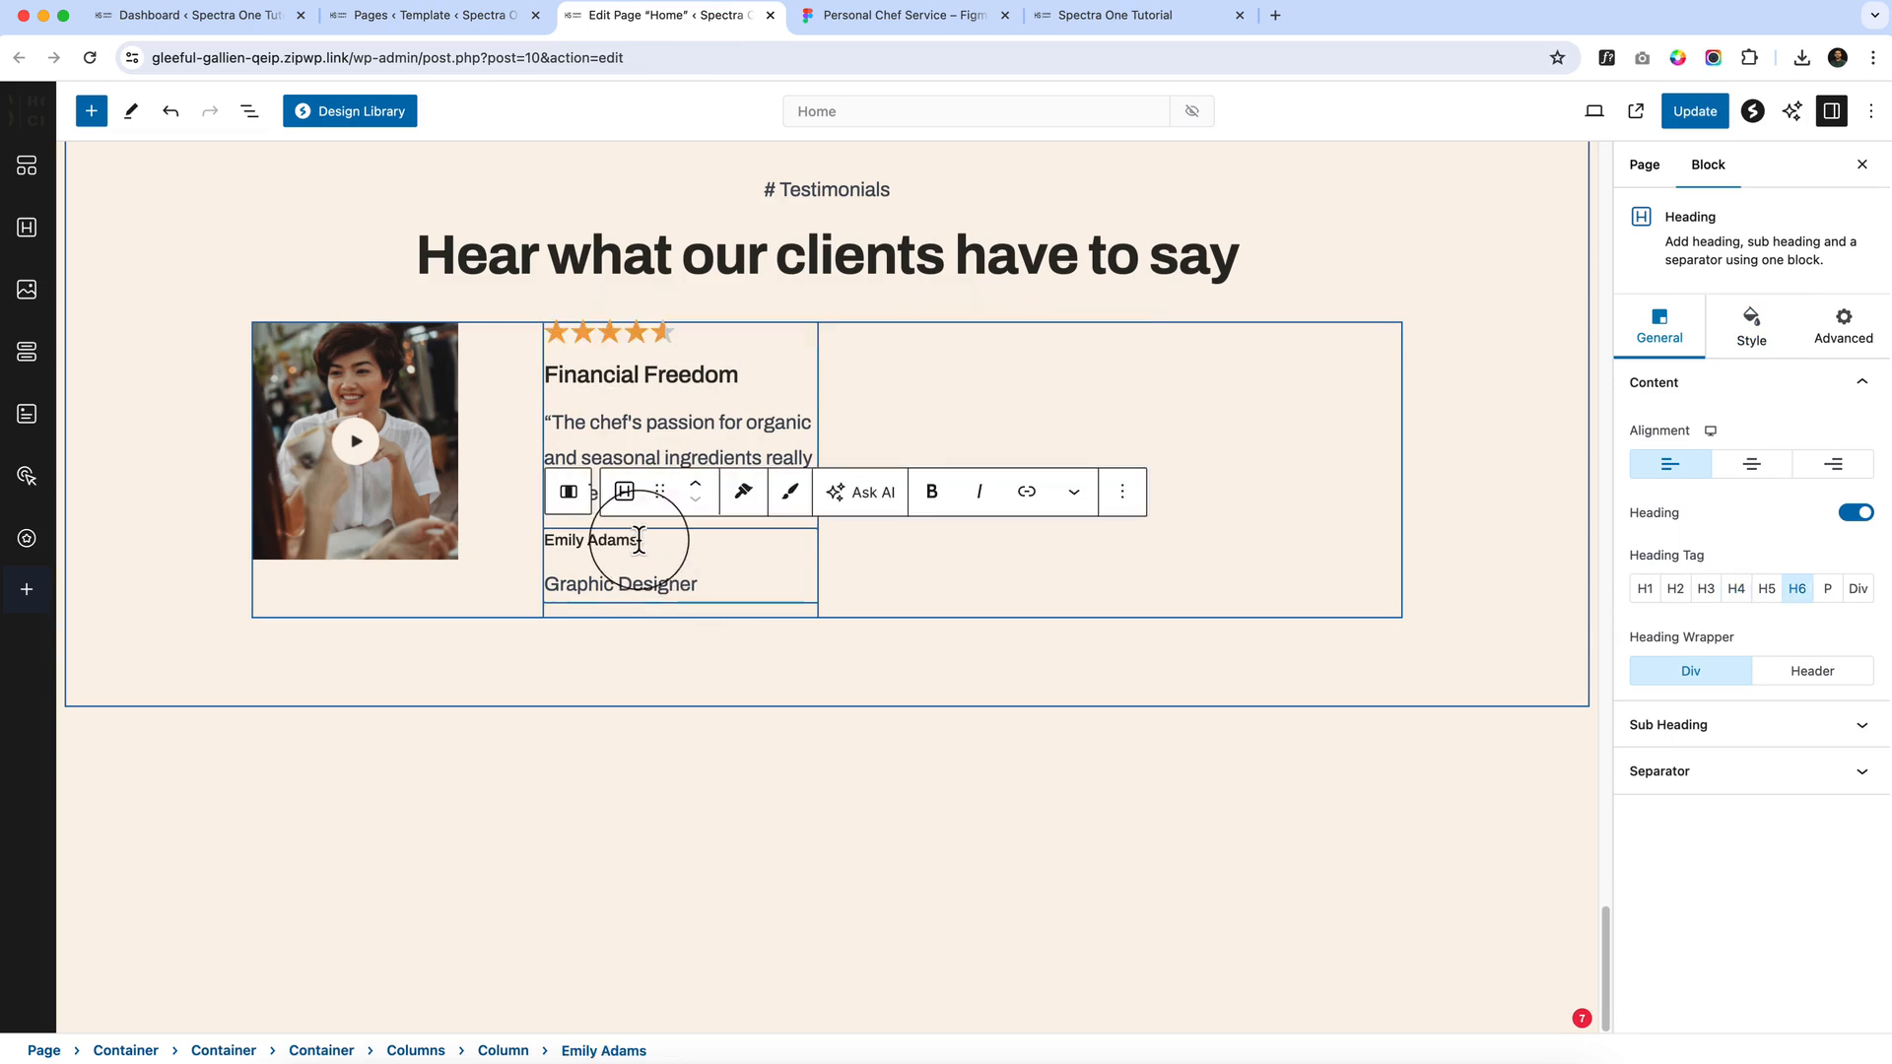
left_click(1752, 330)
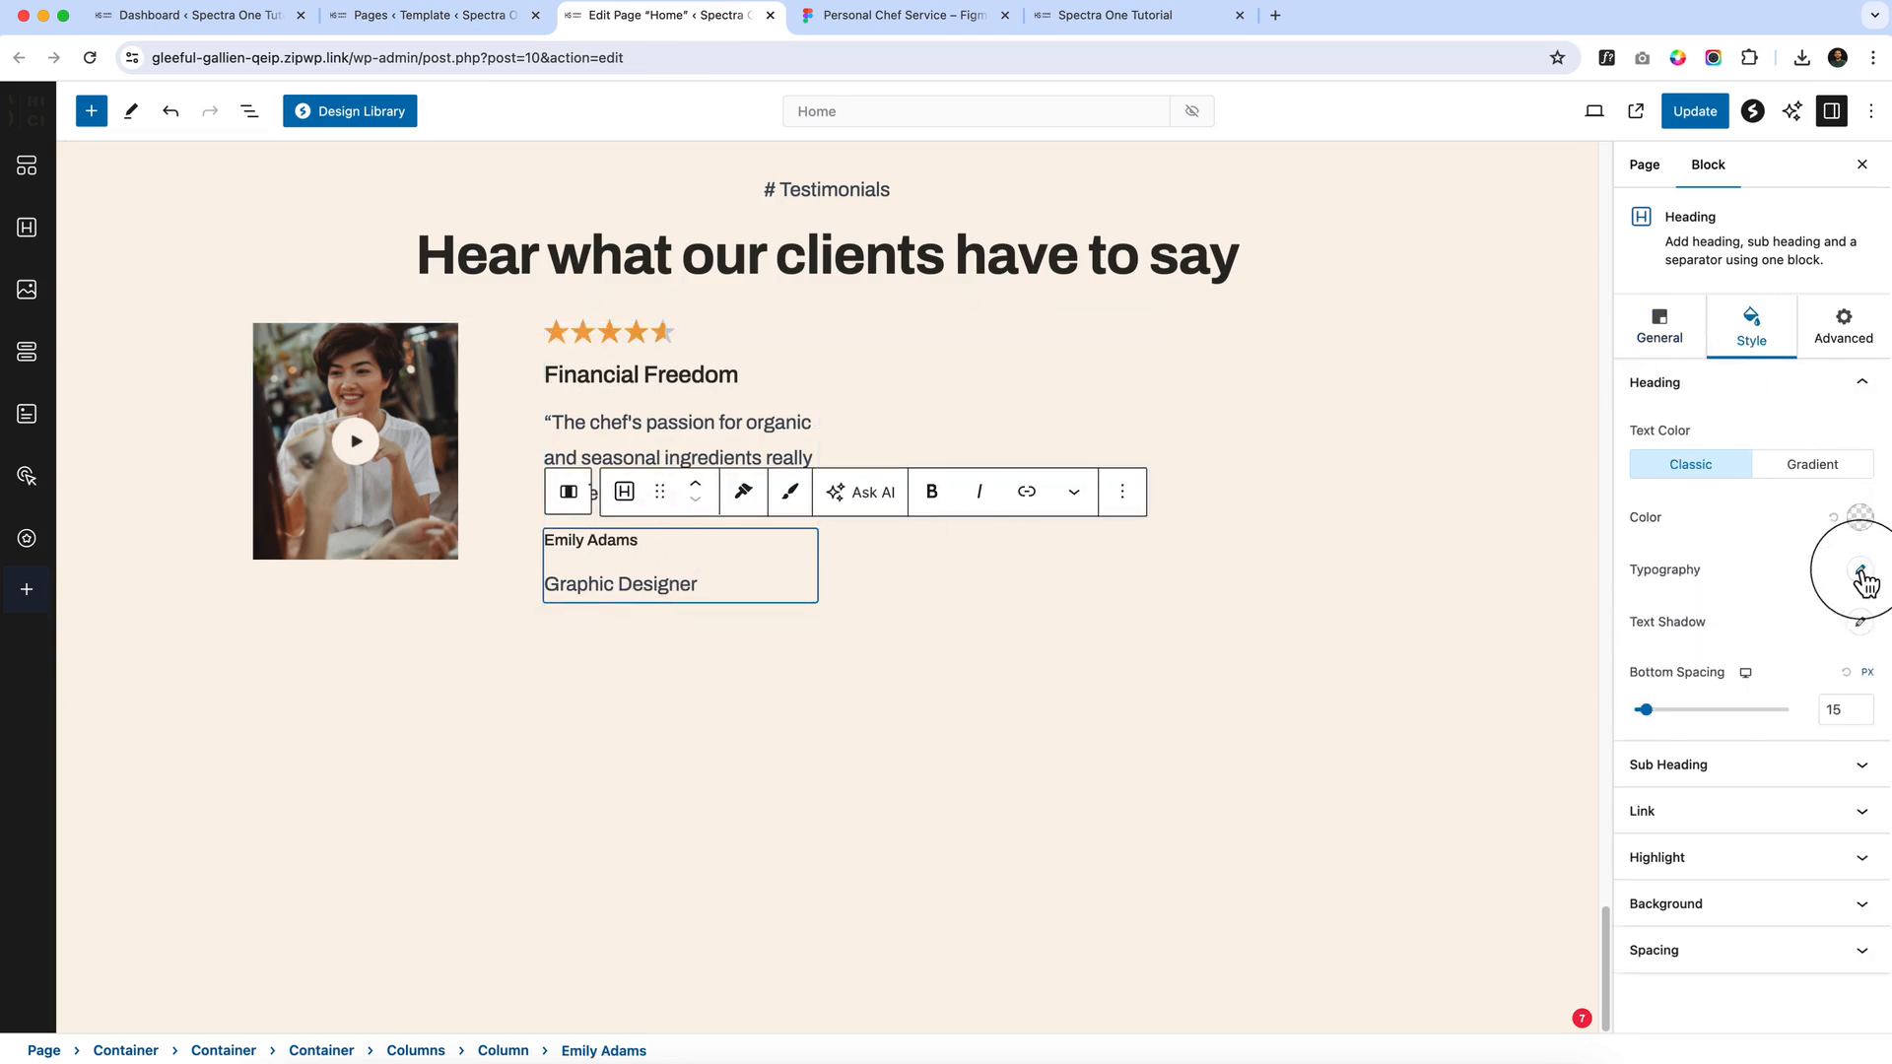
left_click(1860, 571)
type("18")
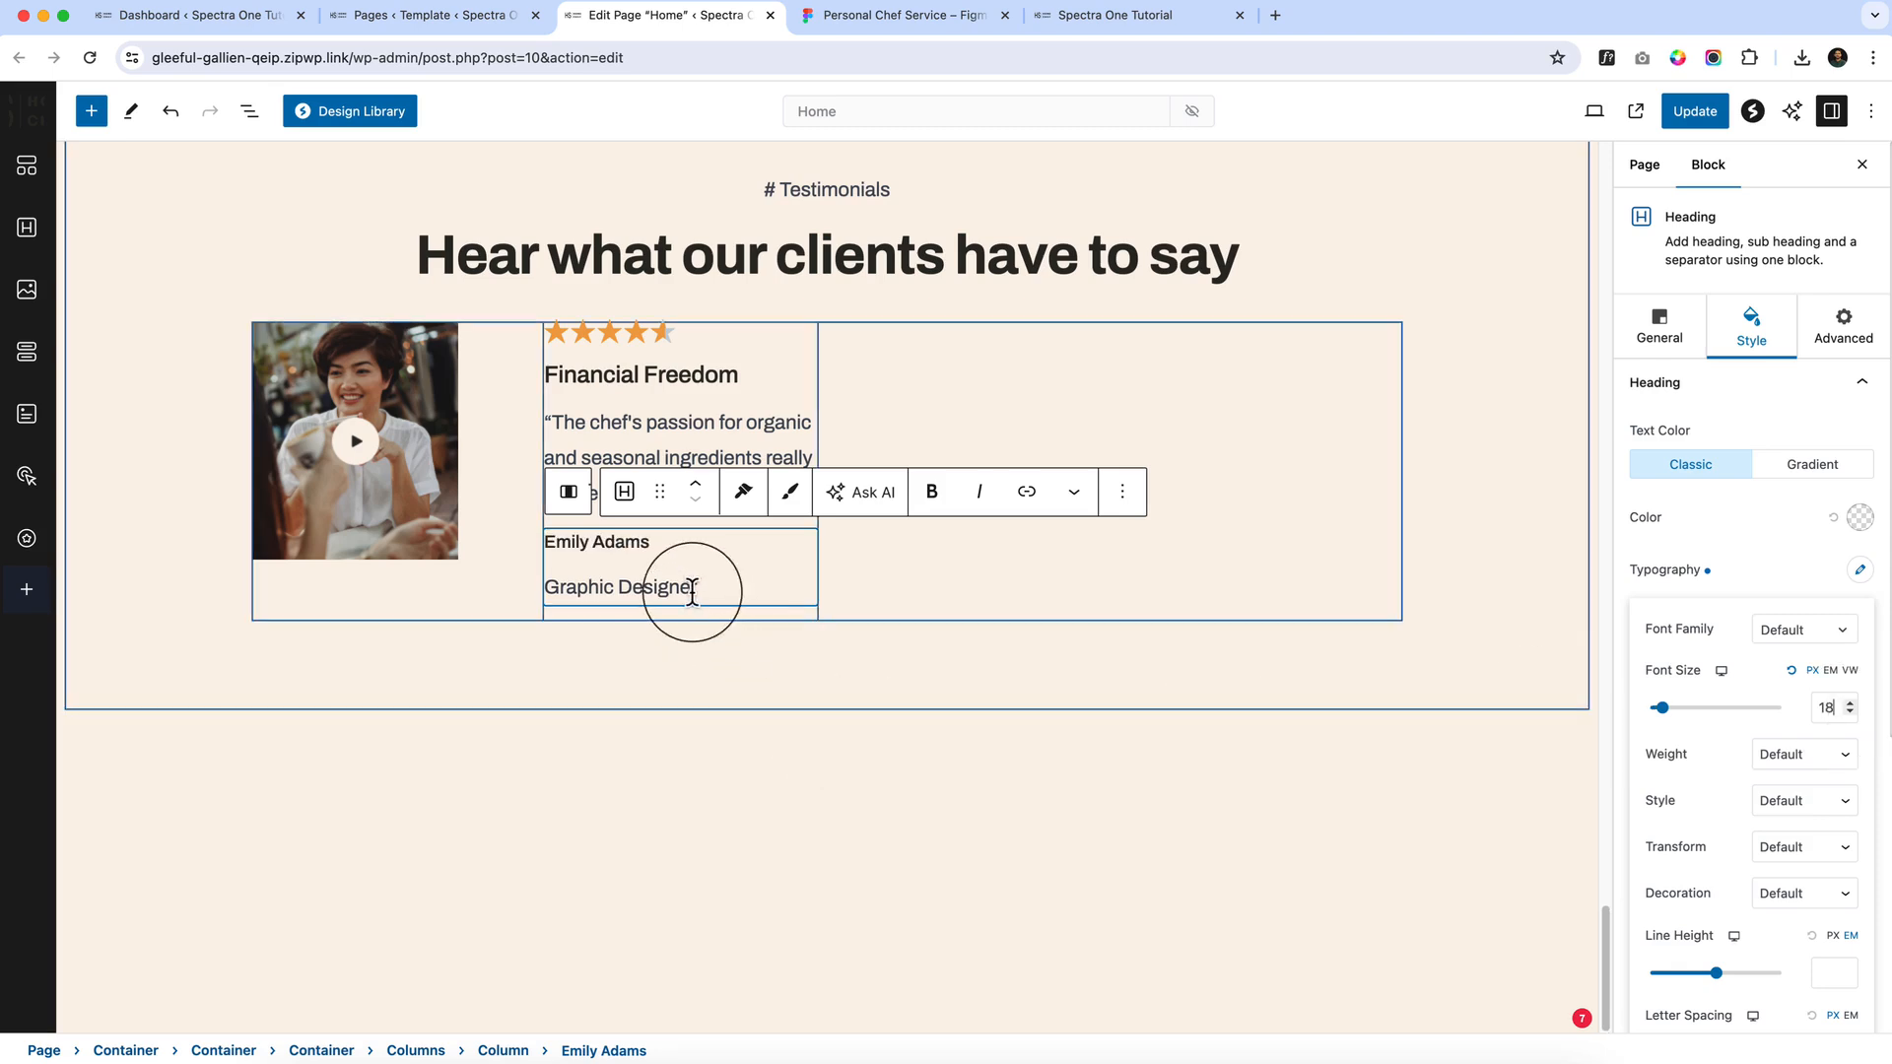
left_click(692, 591)
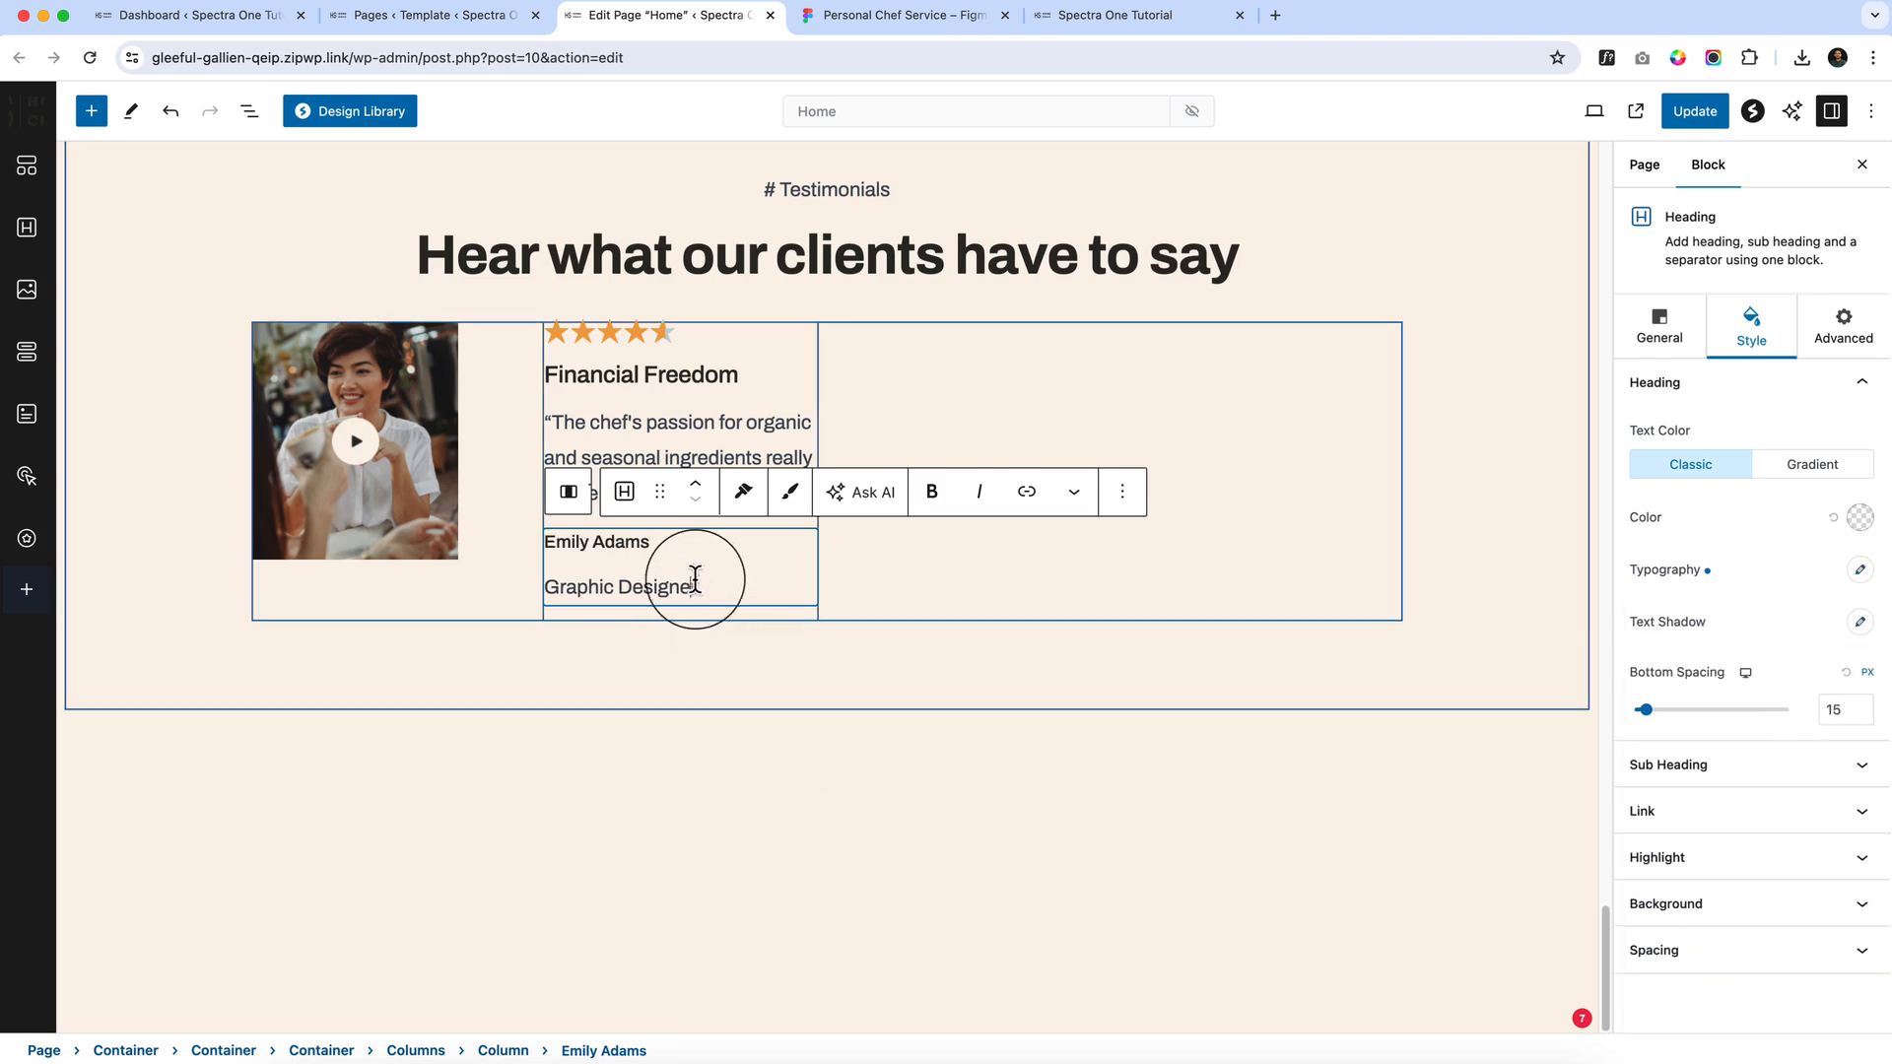
Set the font size of the "Graphic Designer" sub heading to 16 px
left_click(1764, 786)
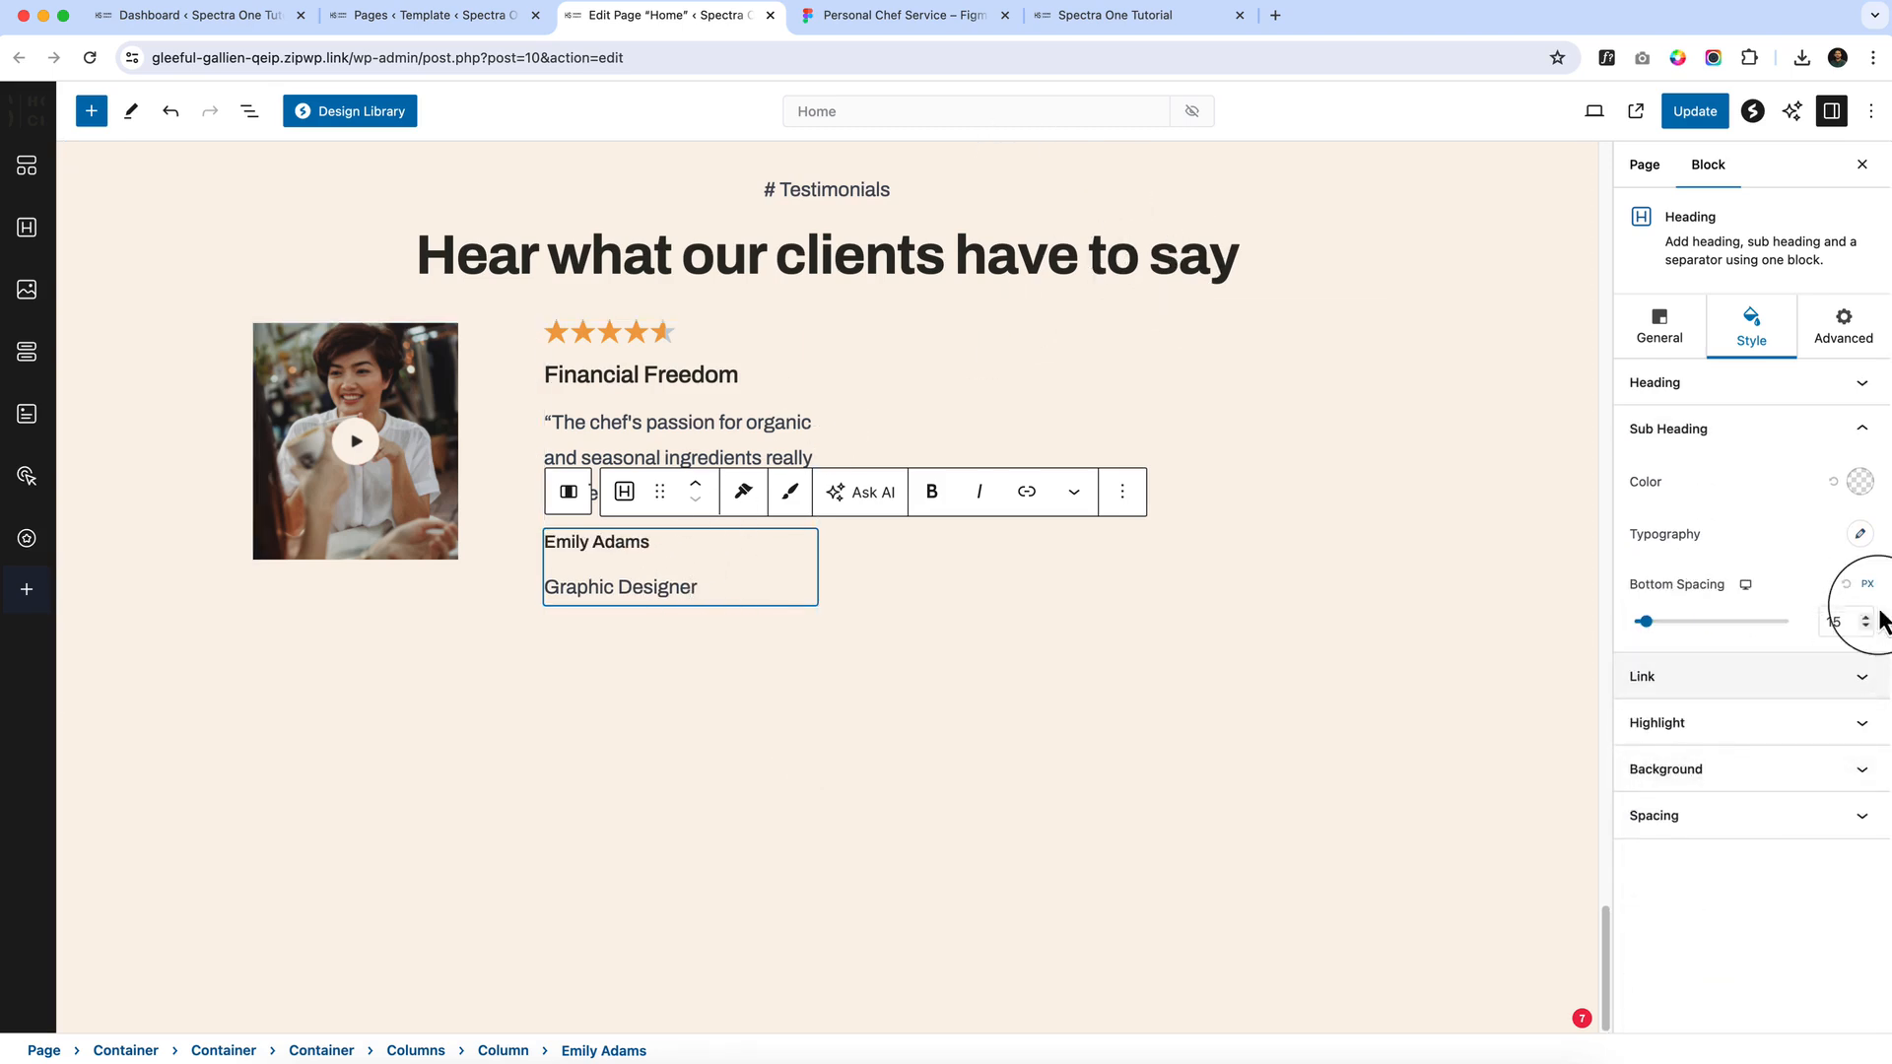
left_click(1860, 534)
left_click(1833, 674)
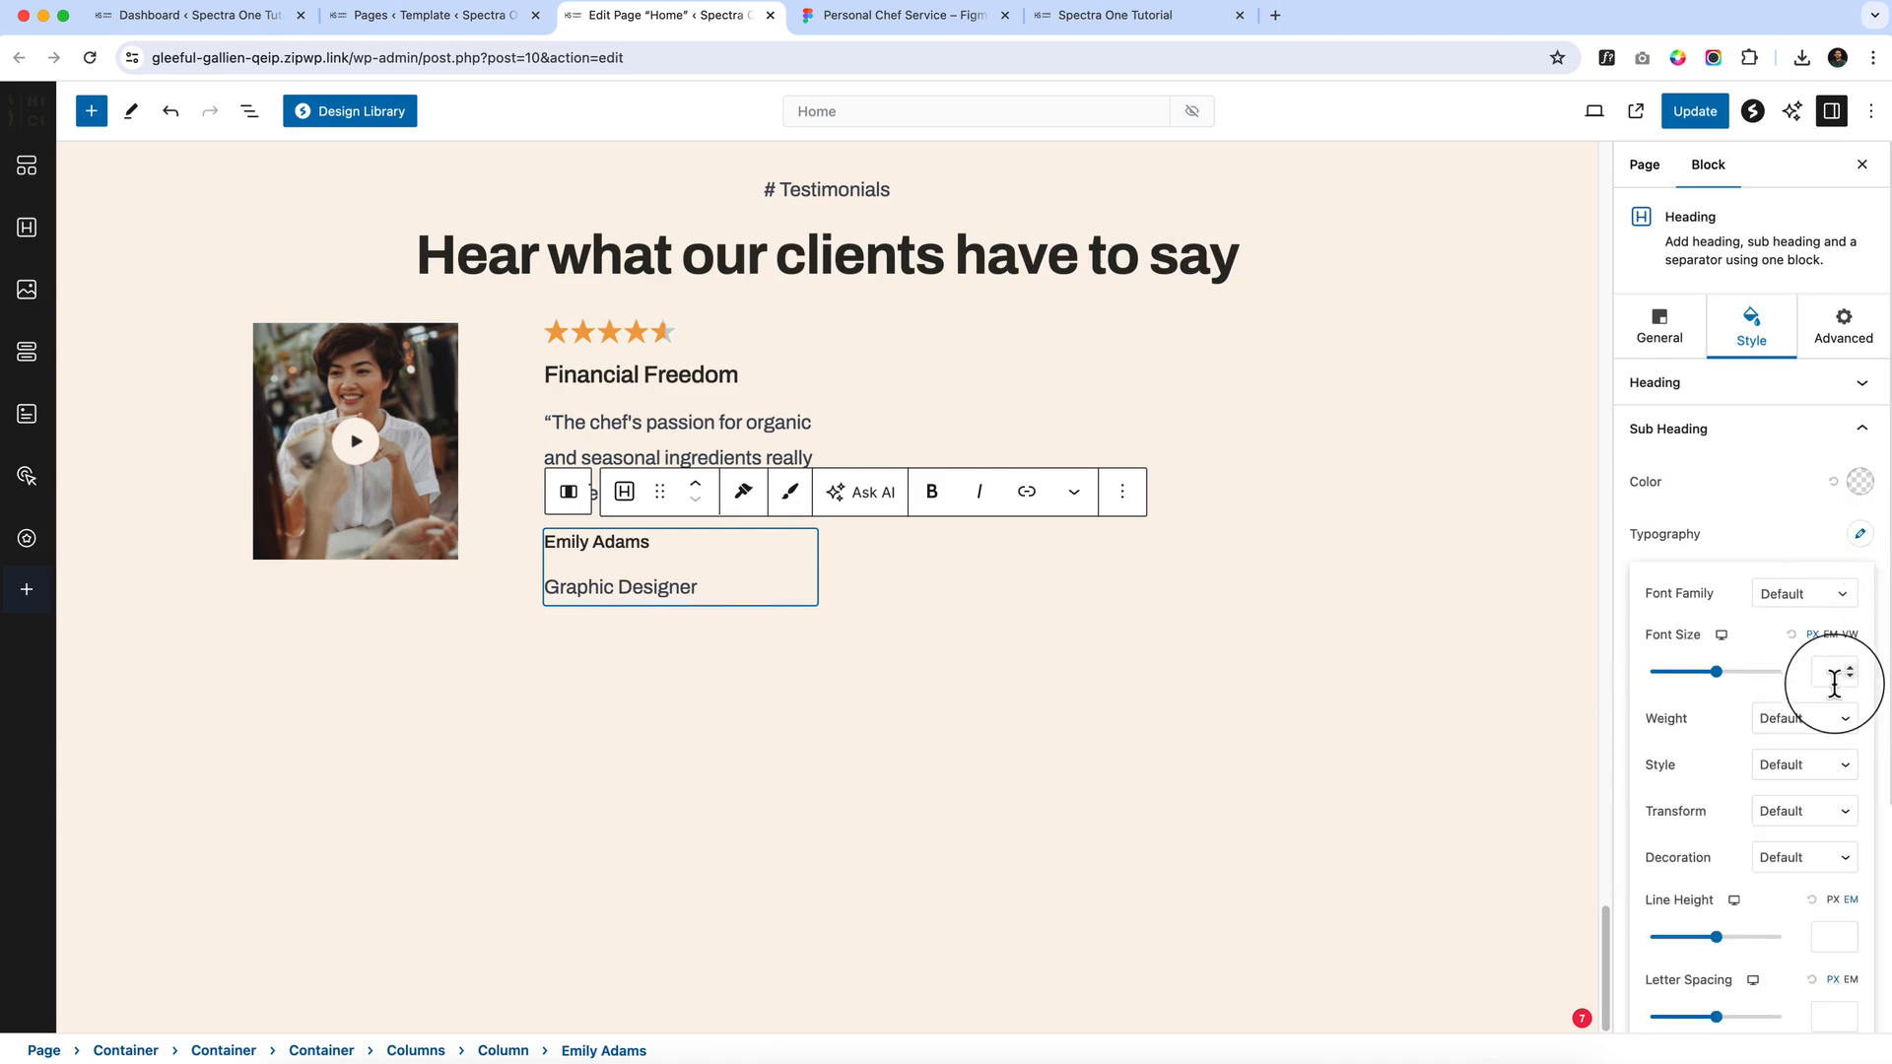
type("16")
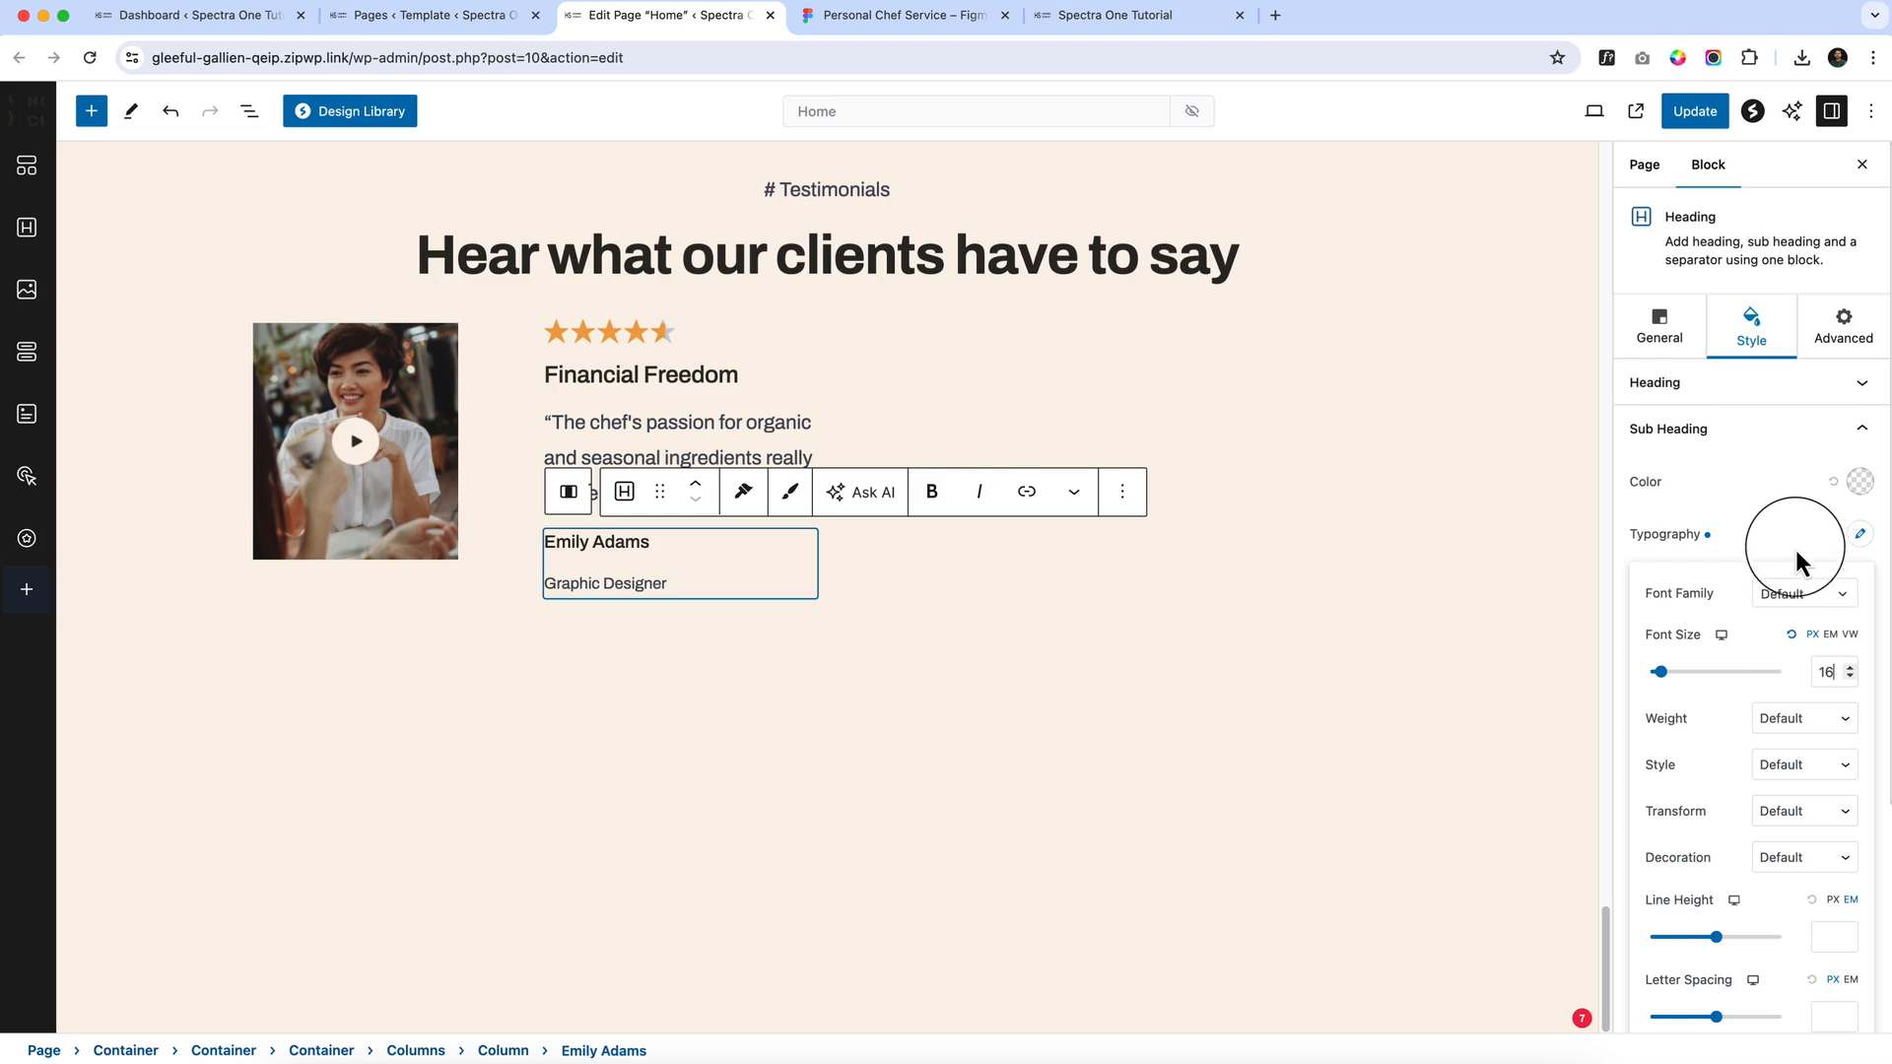
left_click(1783, 522)
Set the bottom spacing of both the sub heading and the client name heading to 0
left_click_drag(1645, 622, 1604, 622)
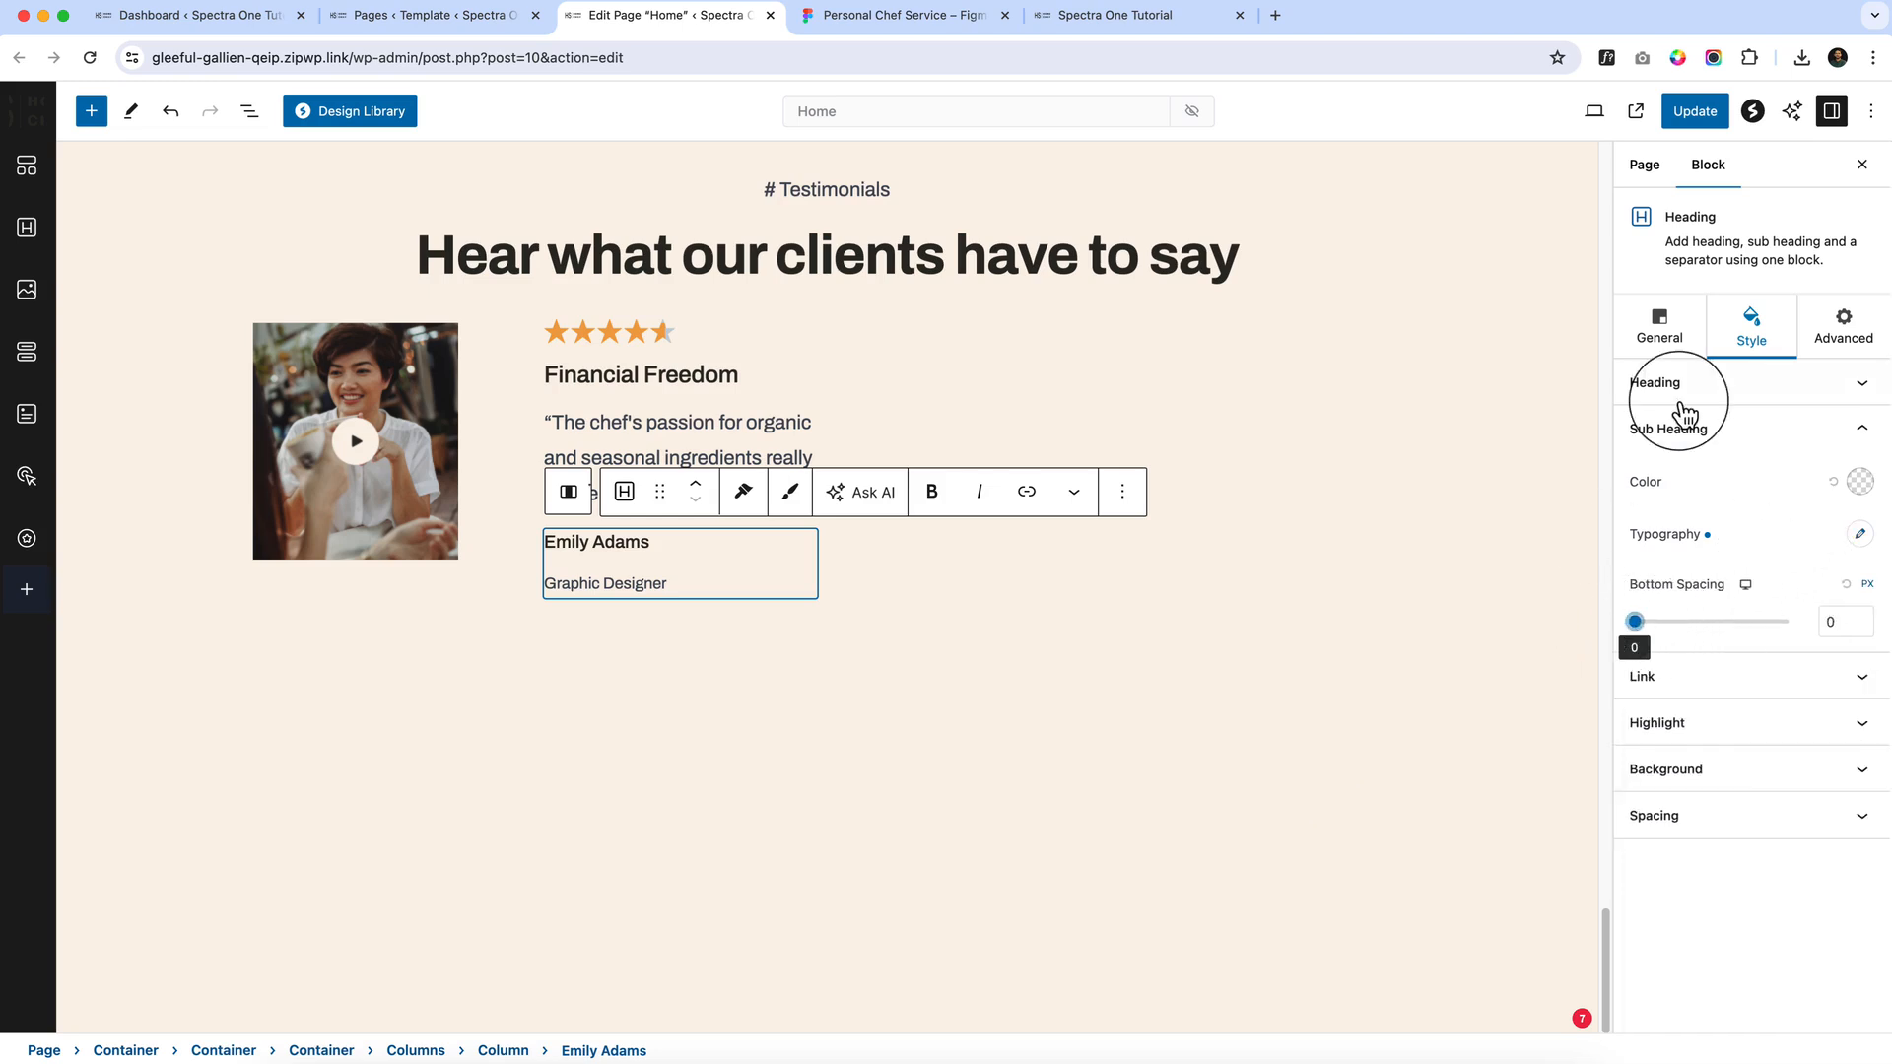
left_click(1685, 412)
left_click_drag(1646, 711, 1598, 731)
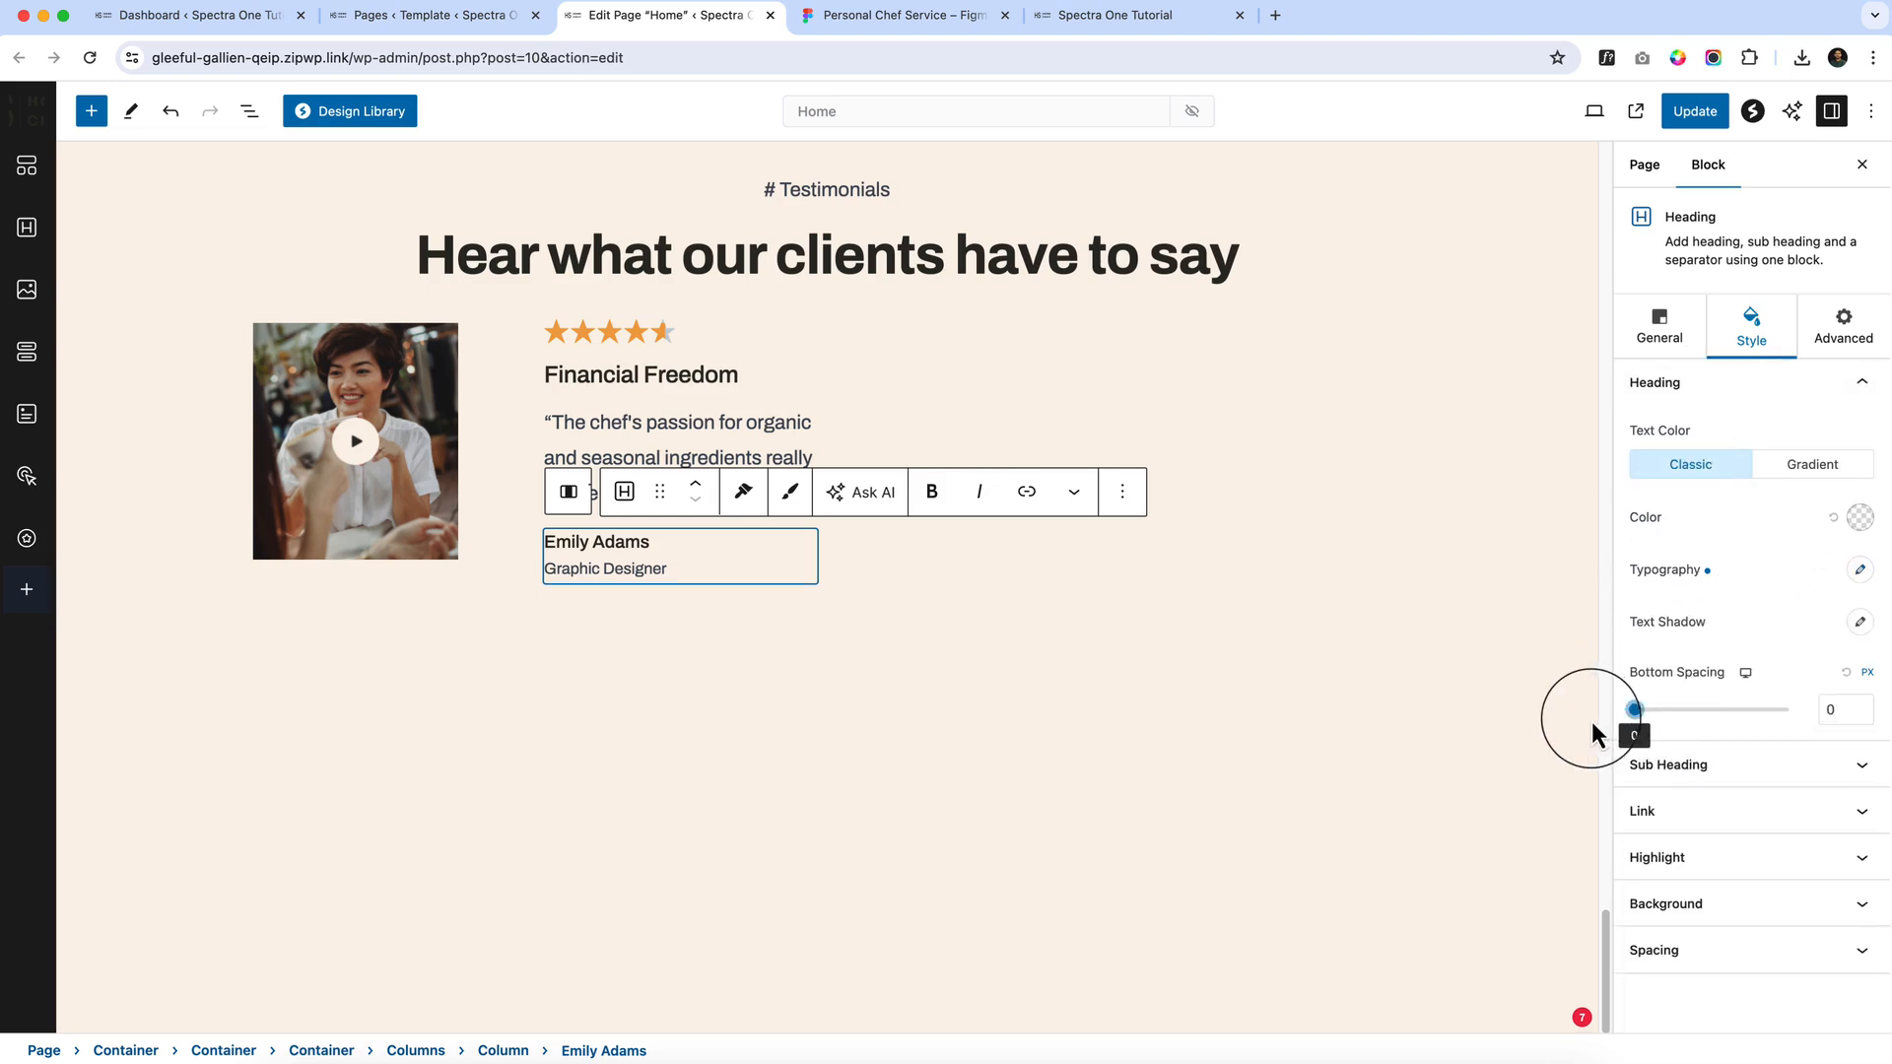
Enlarge the client's photo to about 277 × 320 px, and inspect the quote text in Figma's first testimonial card
left_click(445, 457)
left_click_drag(456, 456, 530, 477)
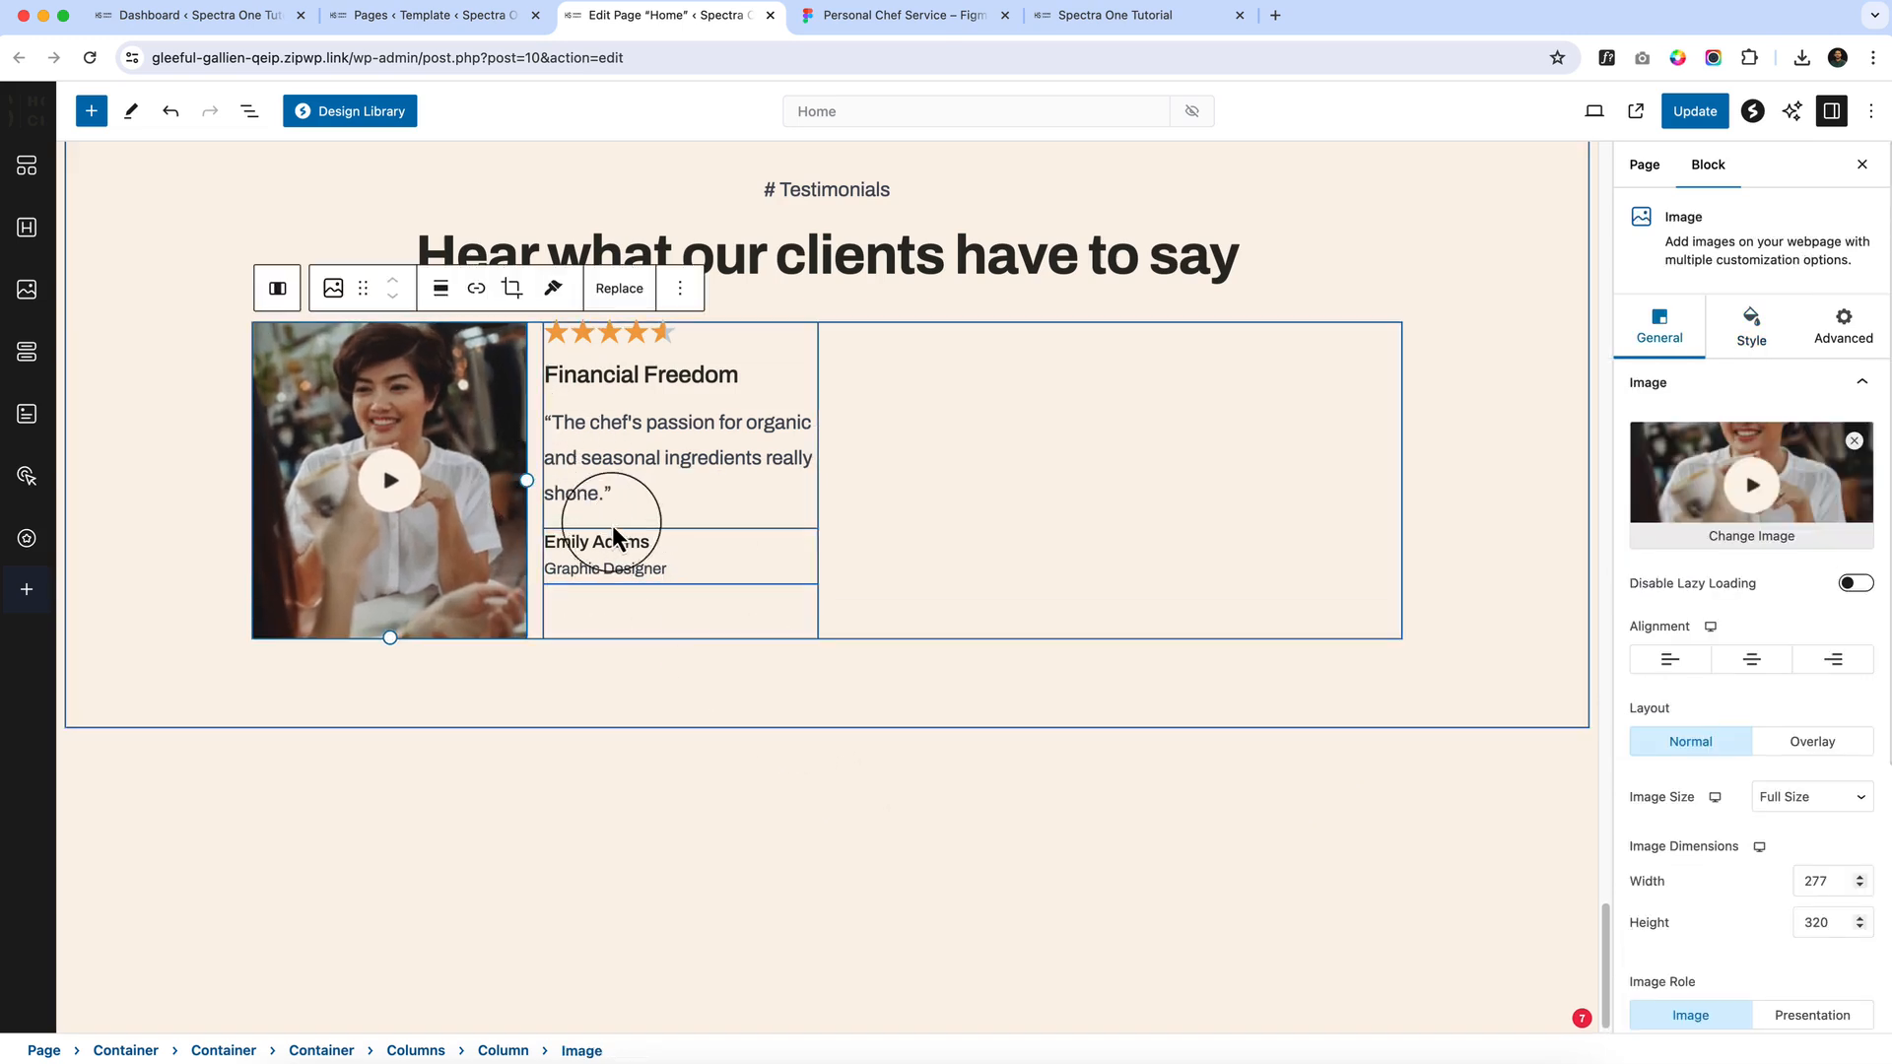
left_click(890, 22)
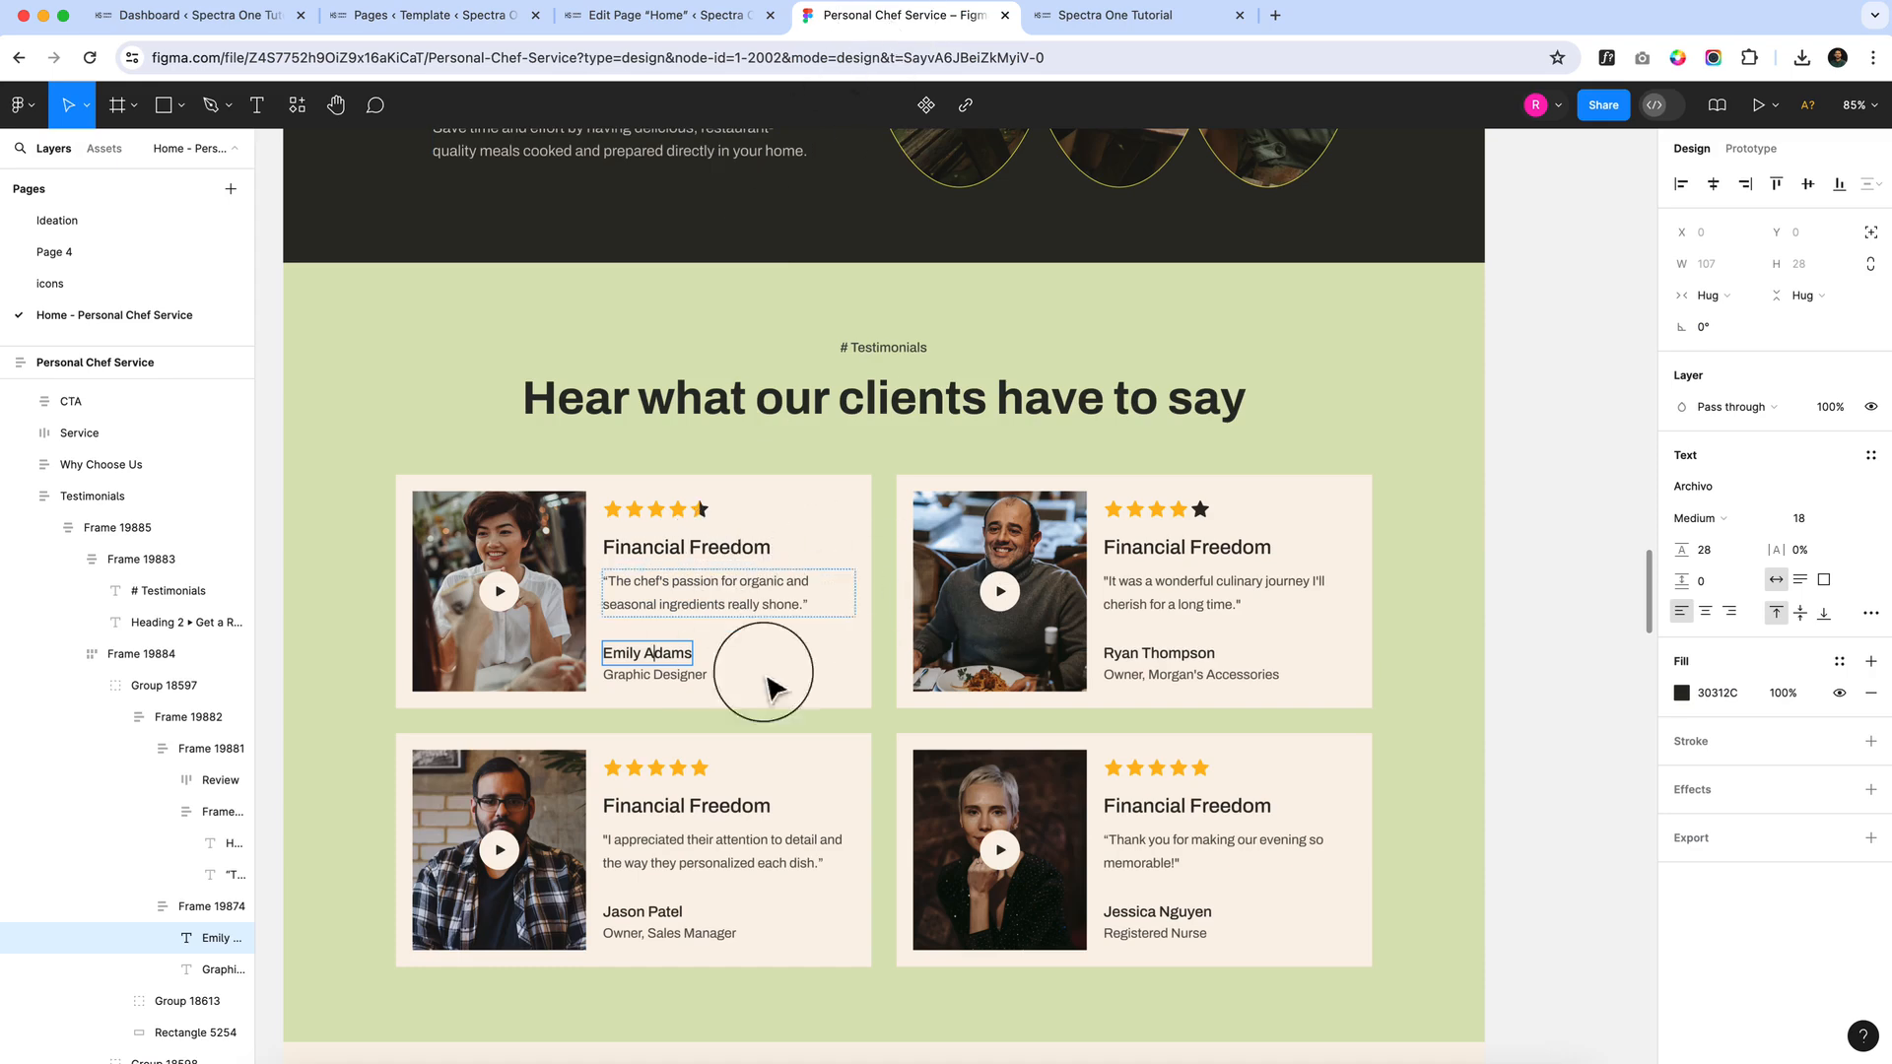
left_click(631, 591)
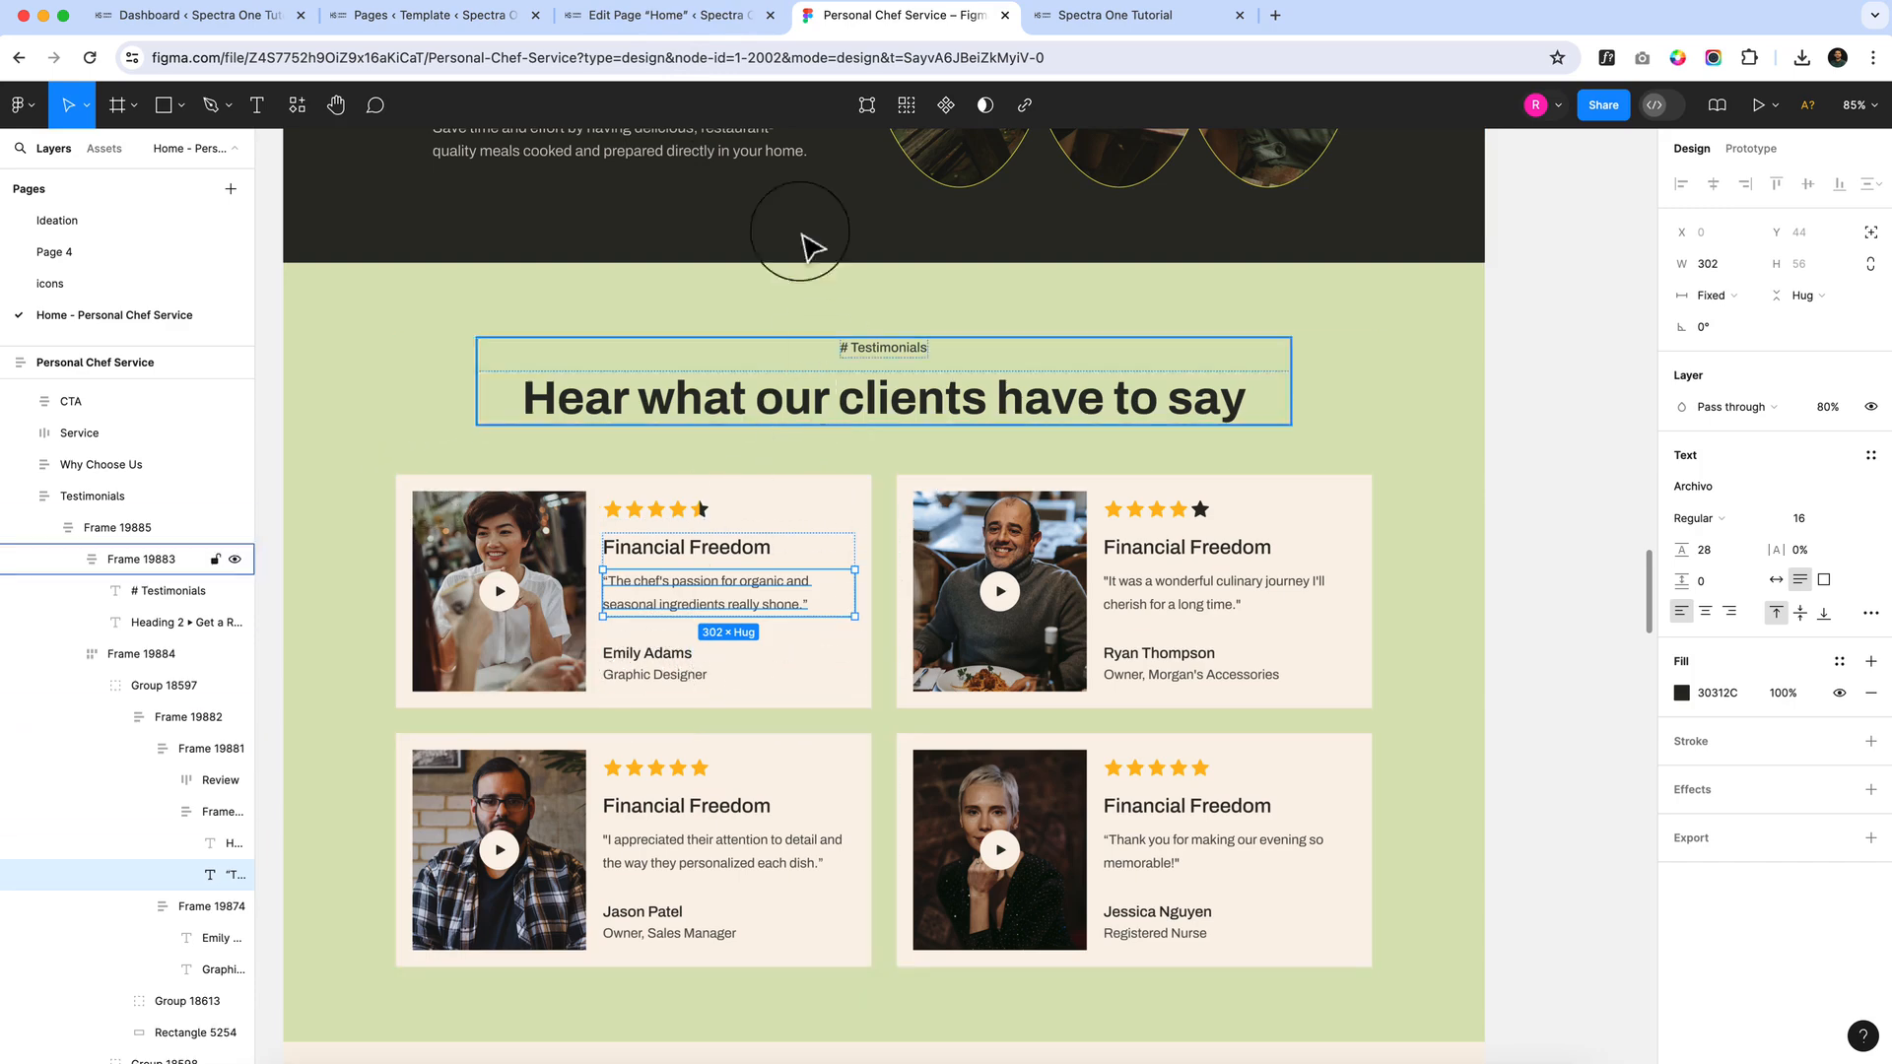
left_click(678, 24)
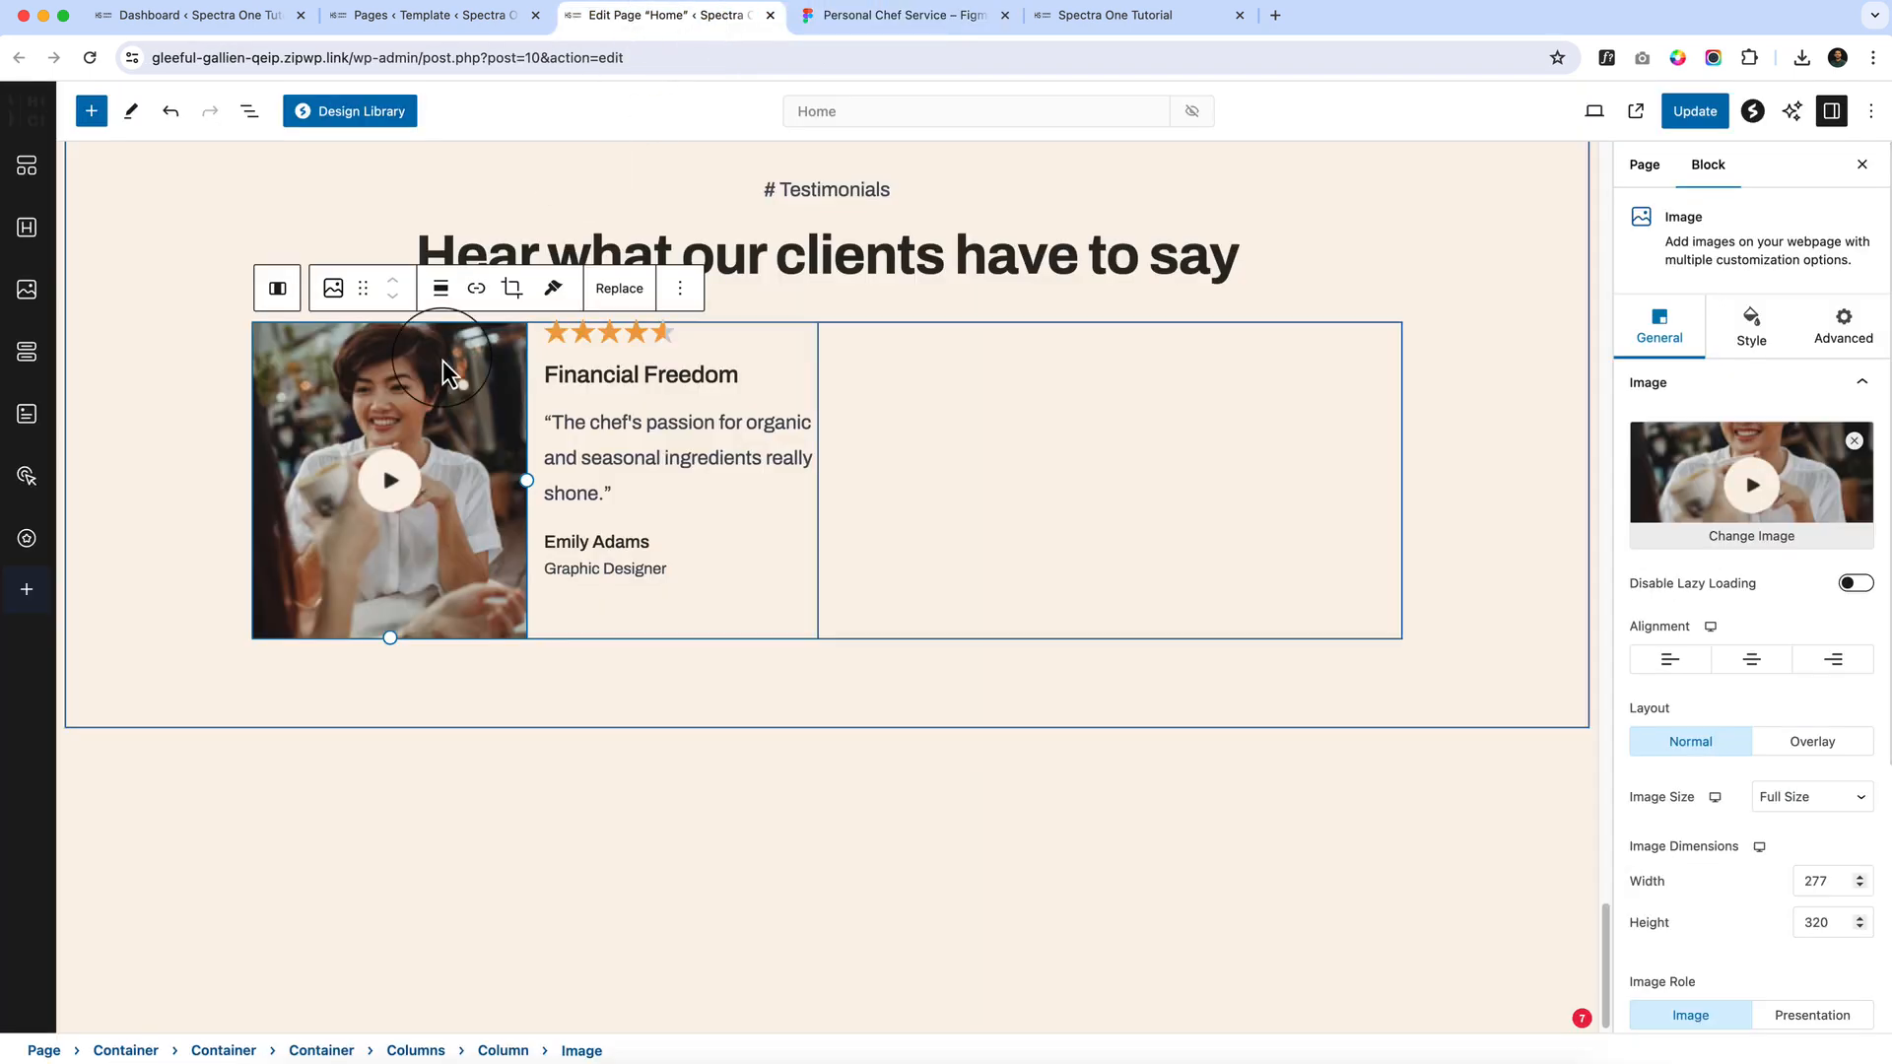
left_click(767, 622)
left_click(249, 111)
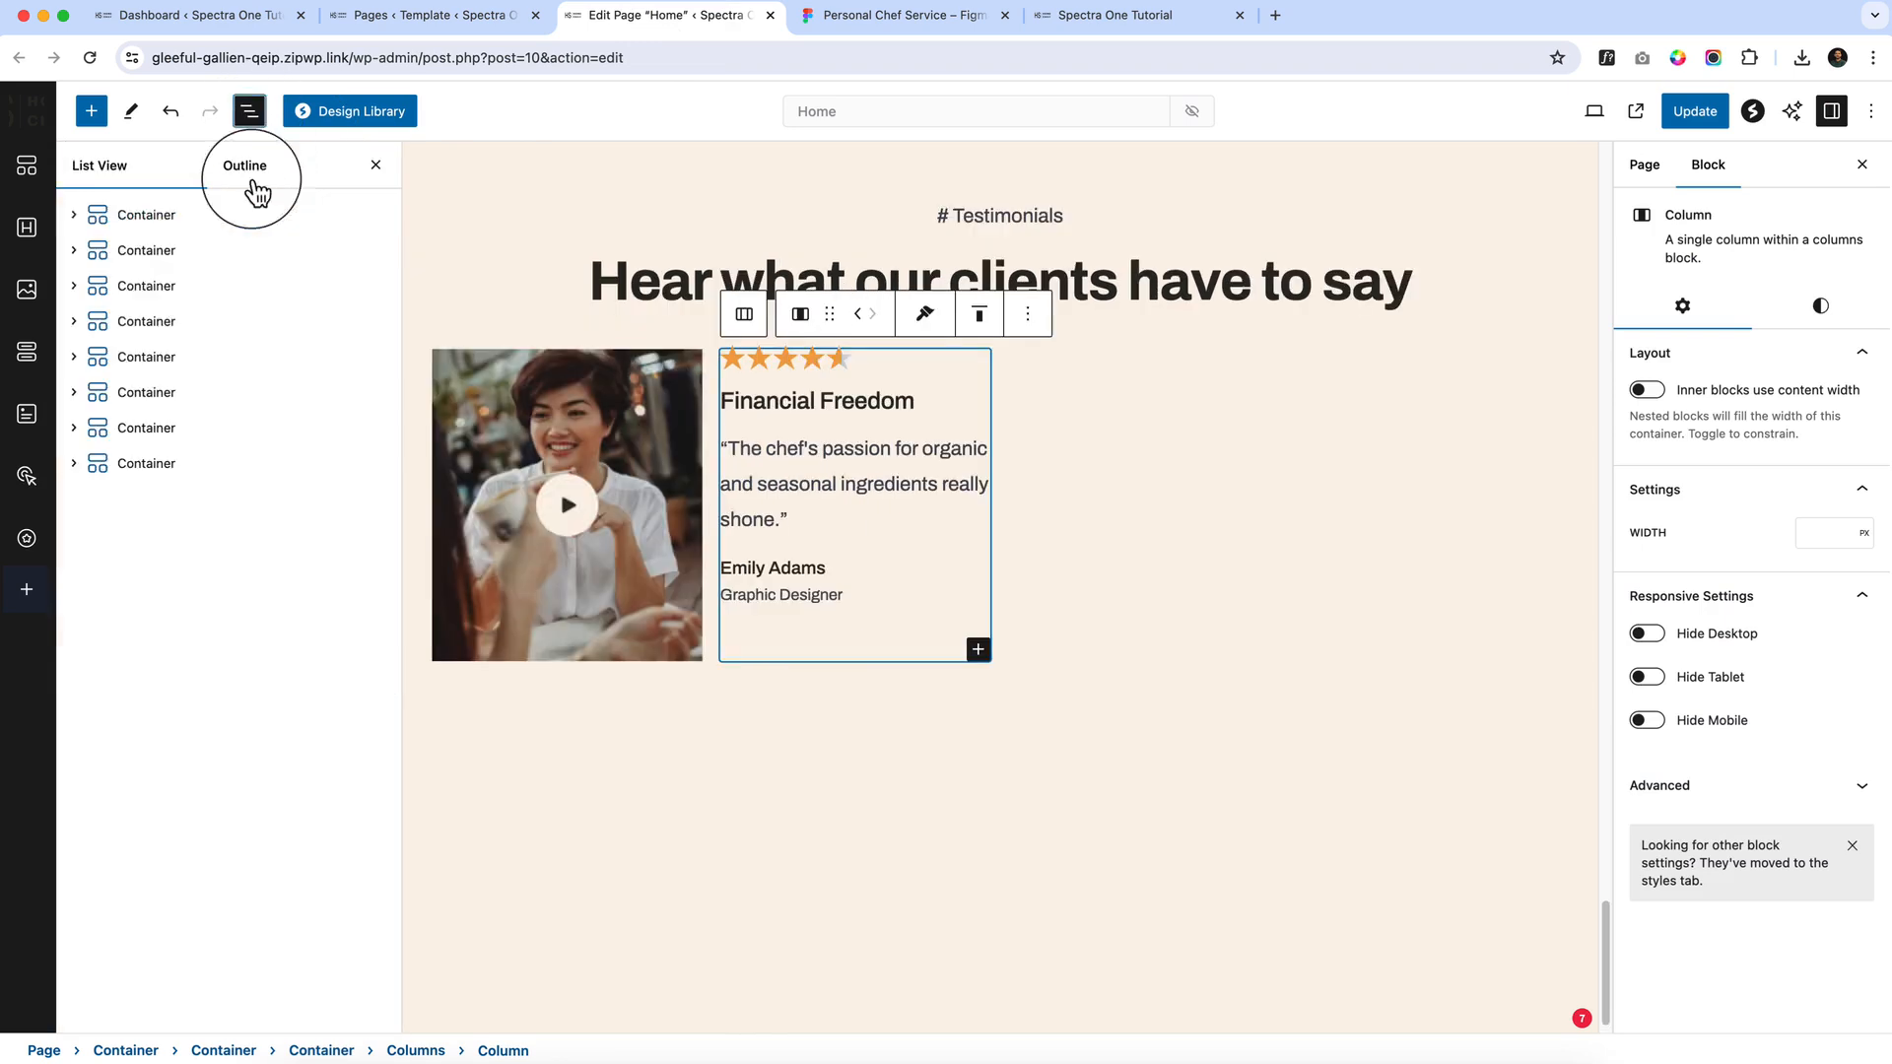
left_click(246, 642)
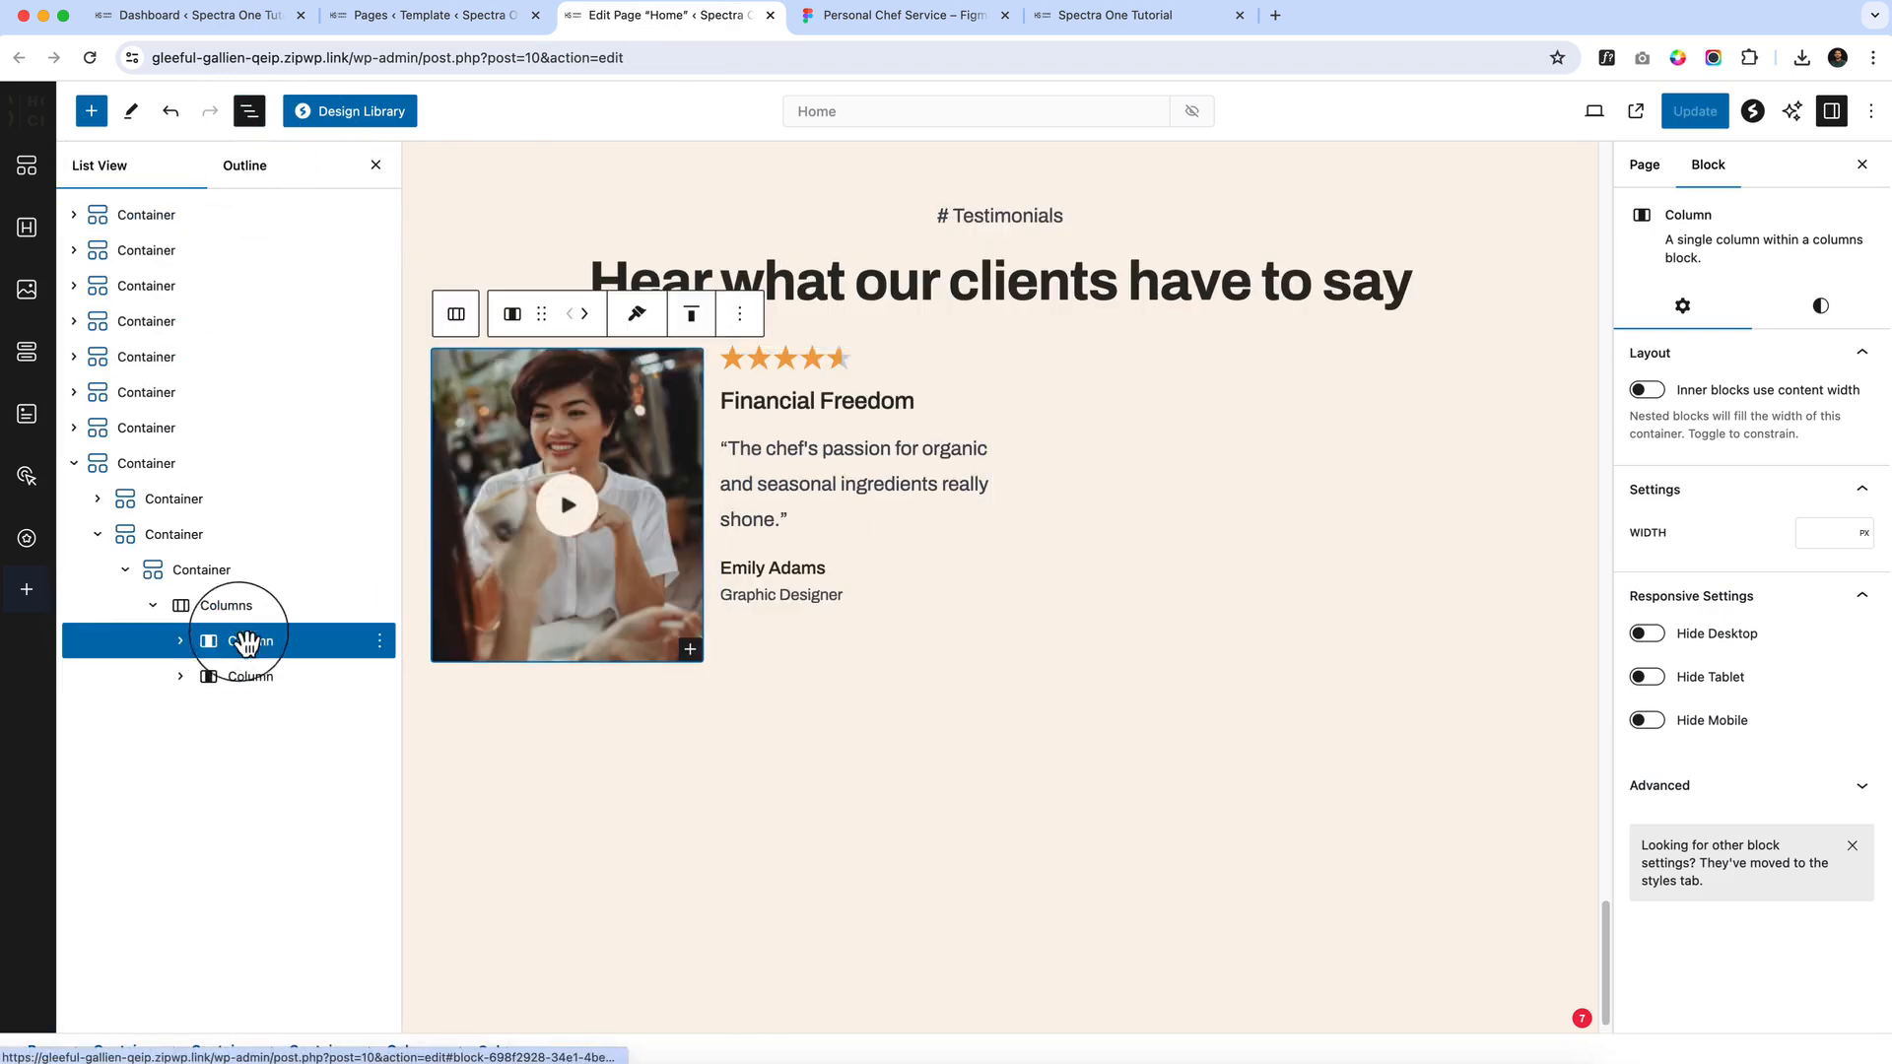
left_click(237, 604)
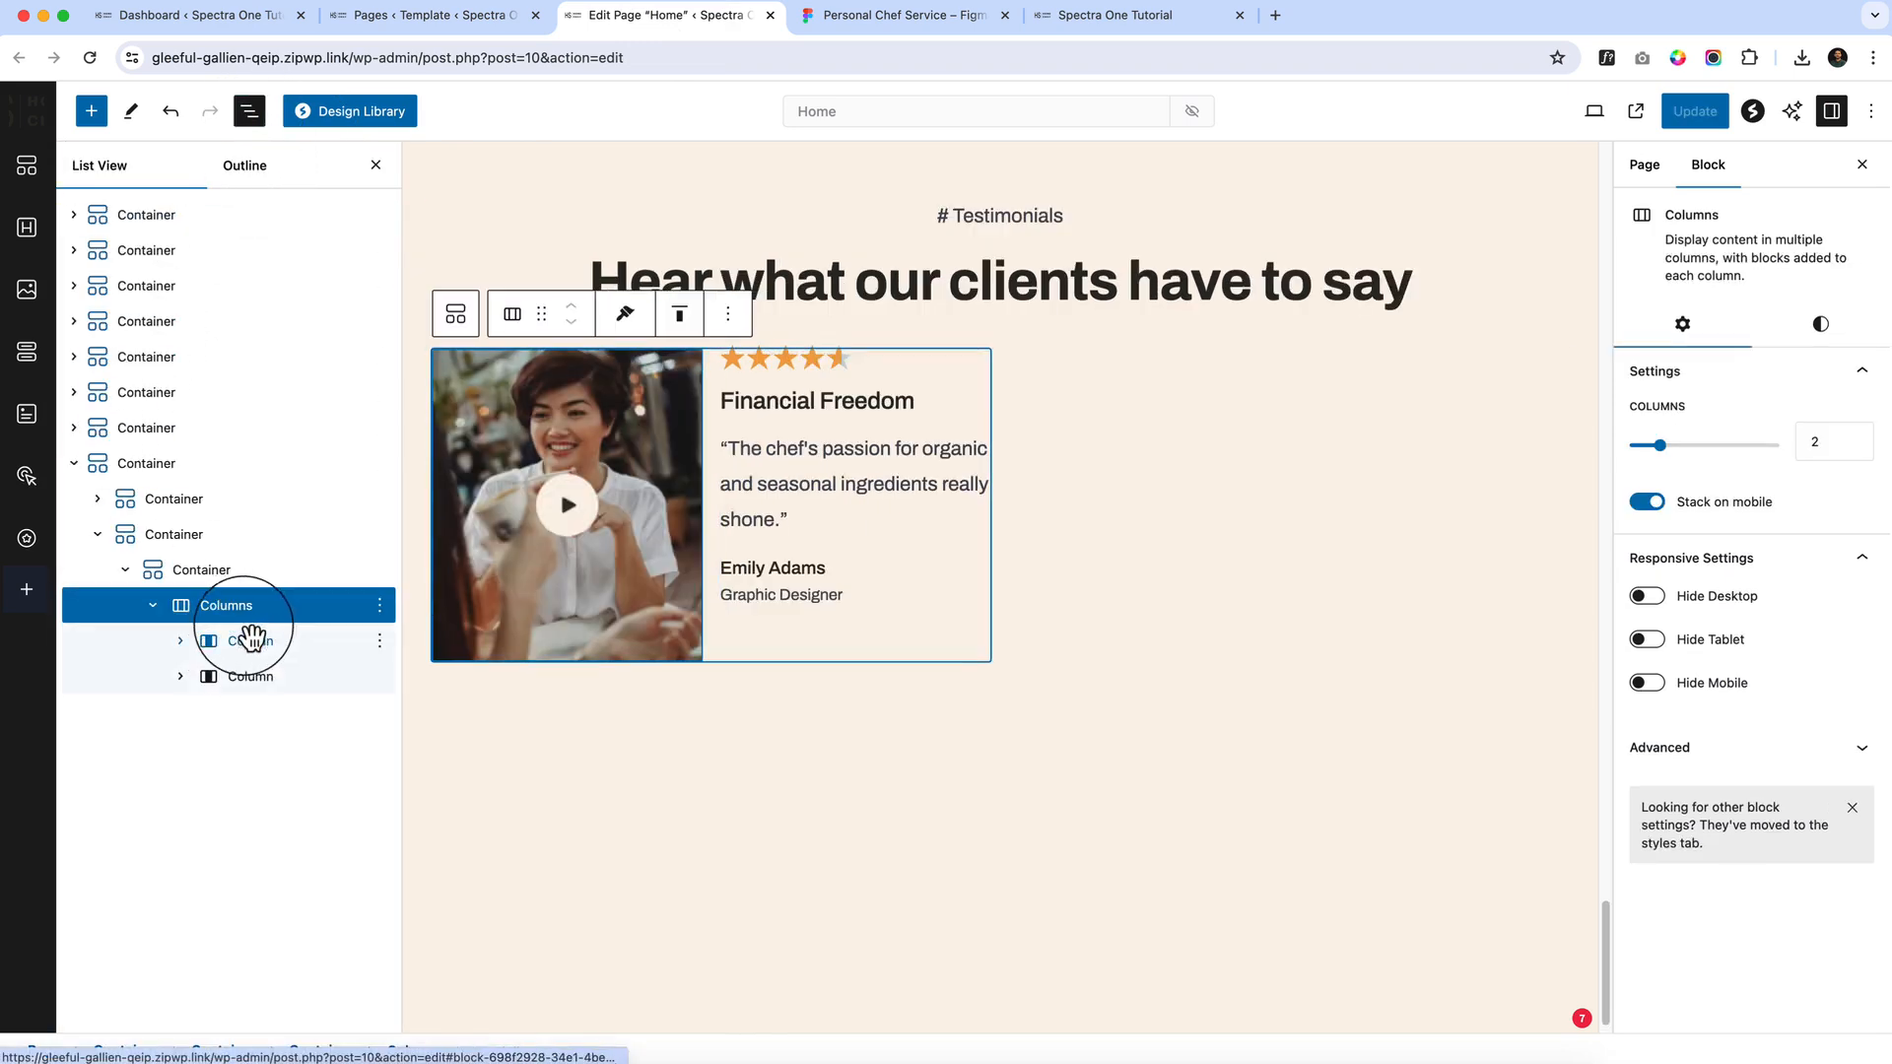
left_click(1850, 337)
scroll(1776, 716, "down", 2)
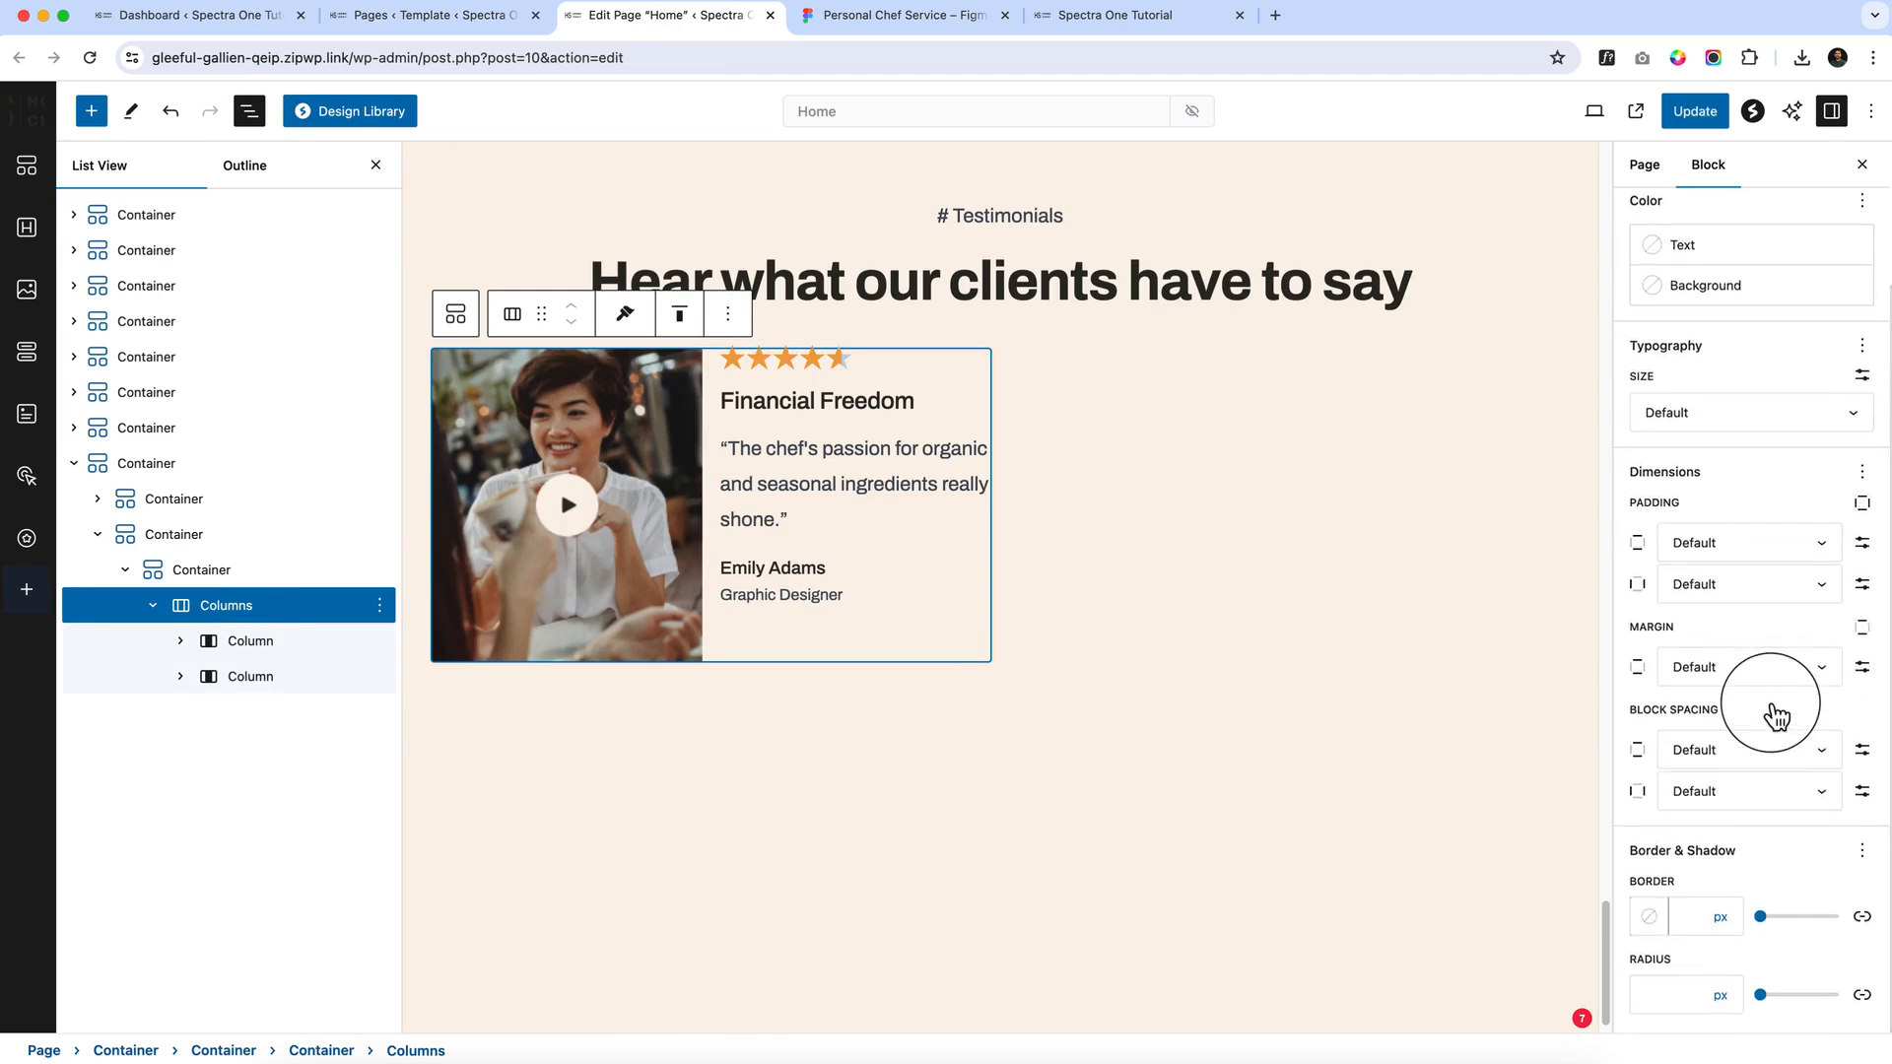
left_click(1742, 544)
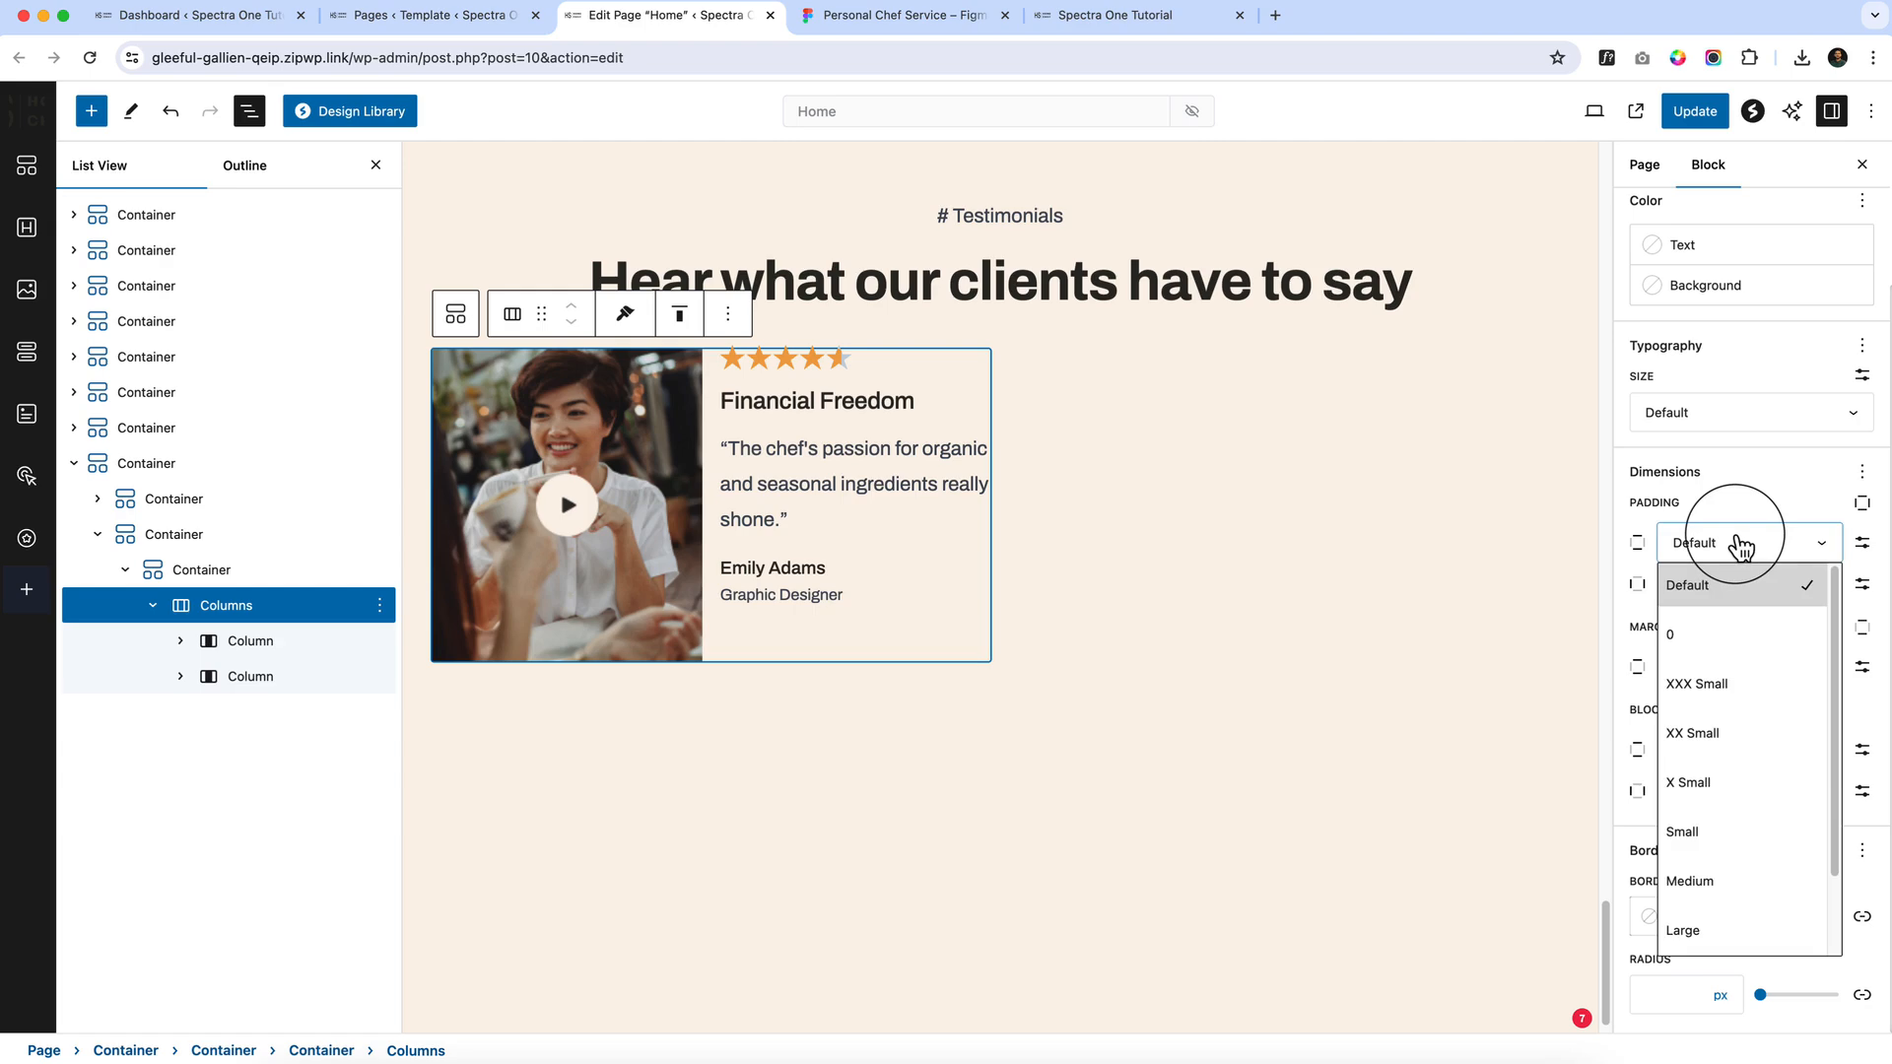
Check the testimonials section's background in Figma, and give the outer testimonials container on the Home page a solid light green DFE7C0 background
left_click(918, 15)
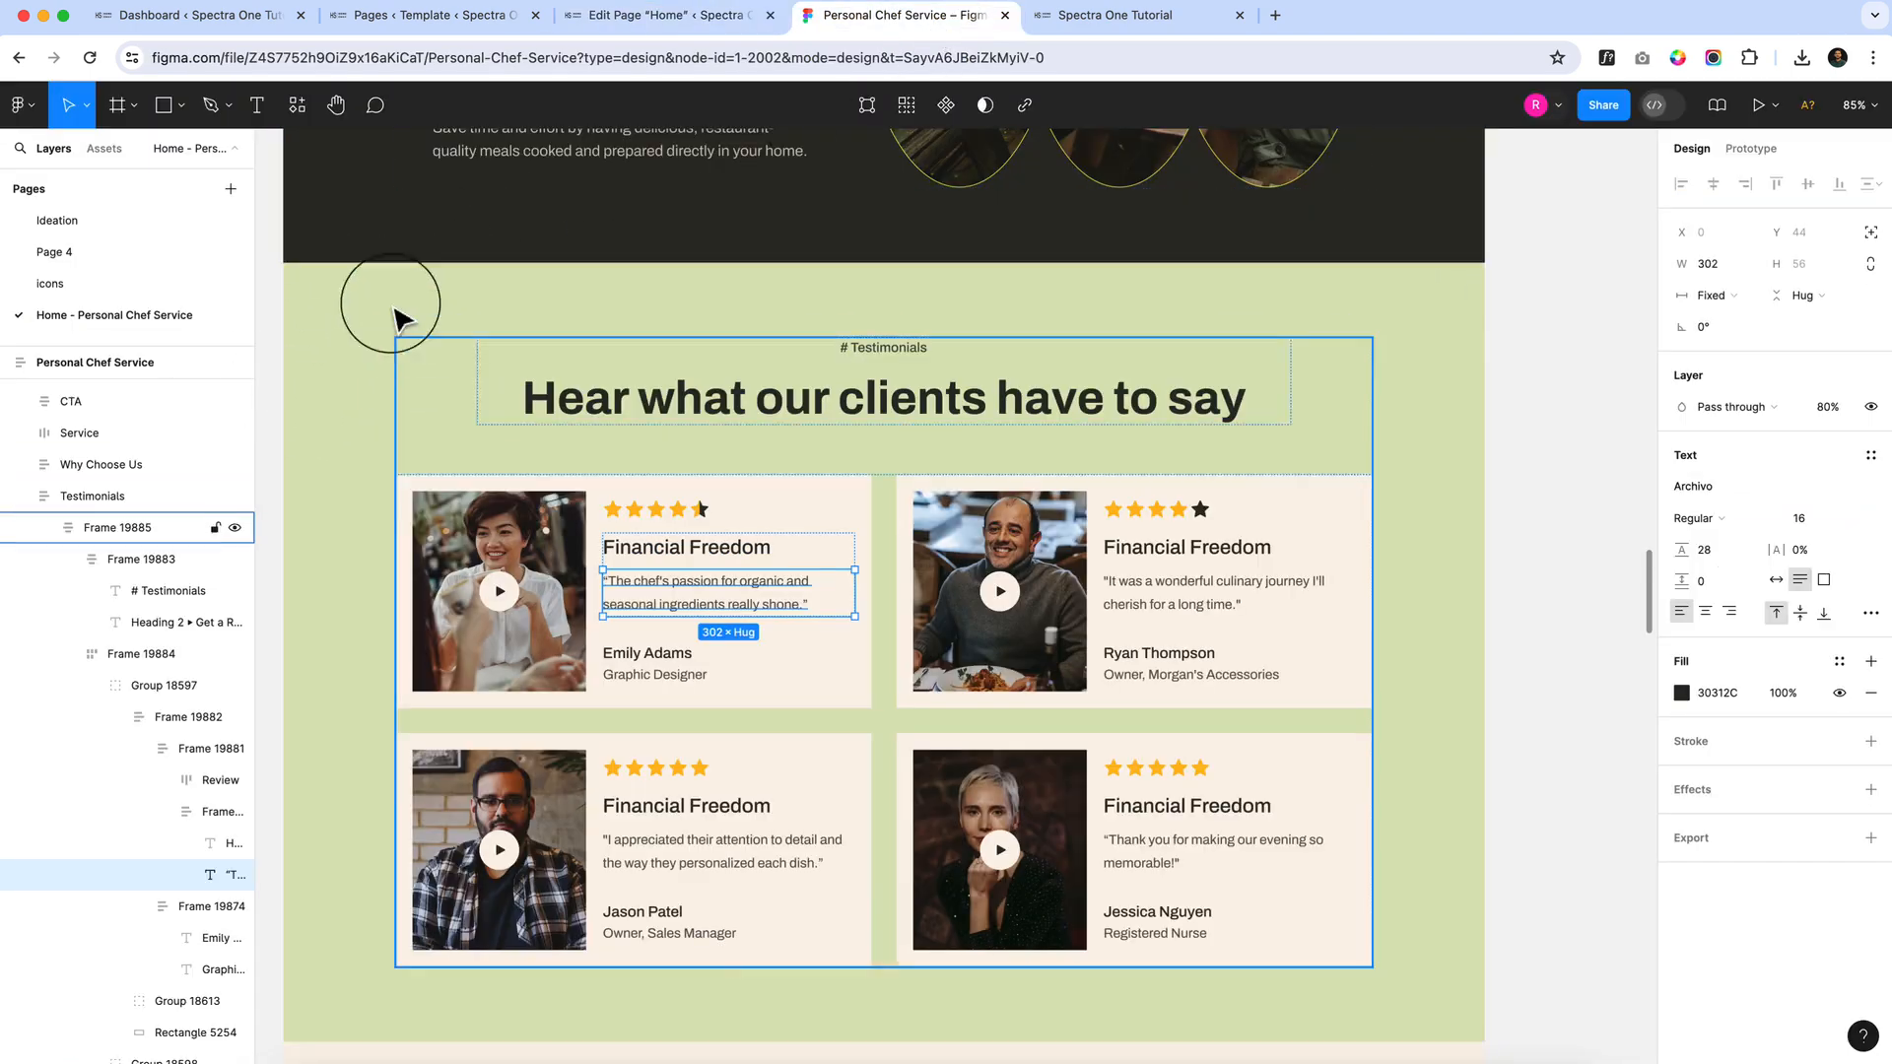
left_click(624, 28)
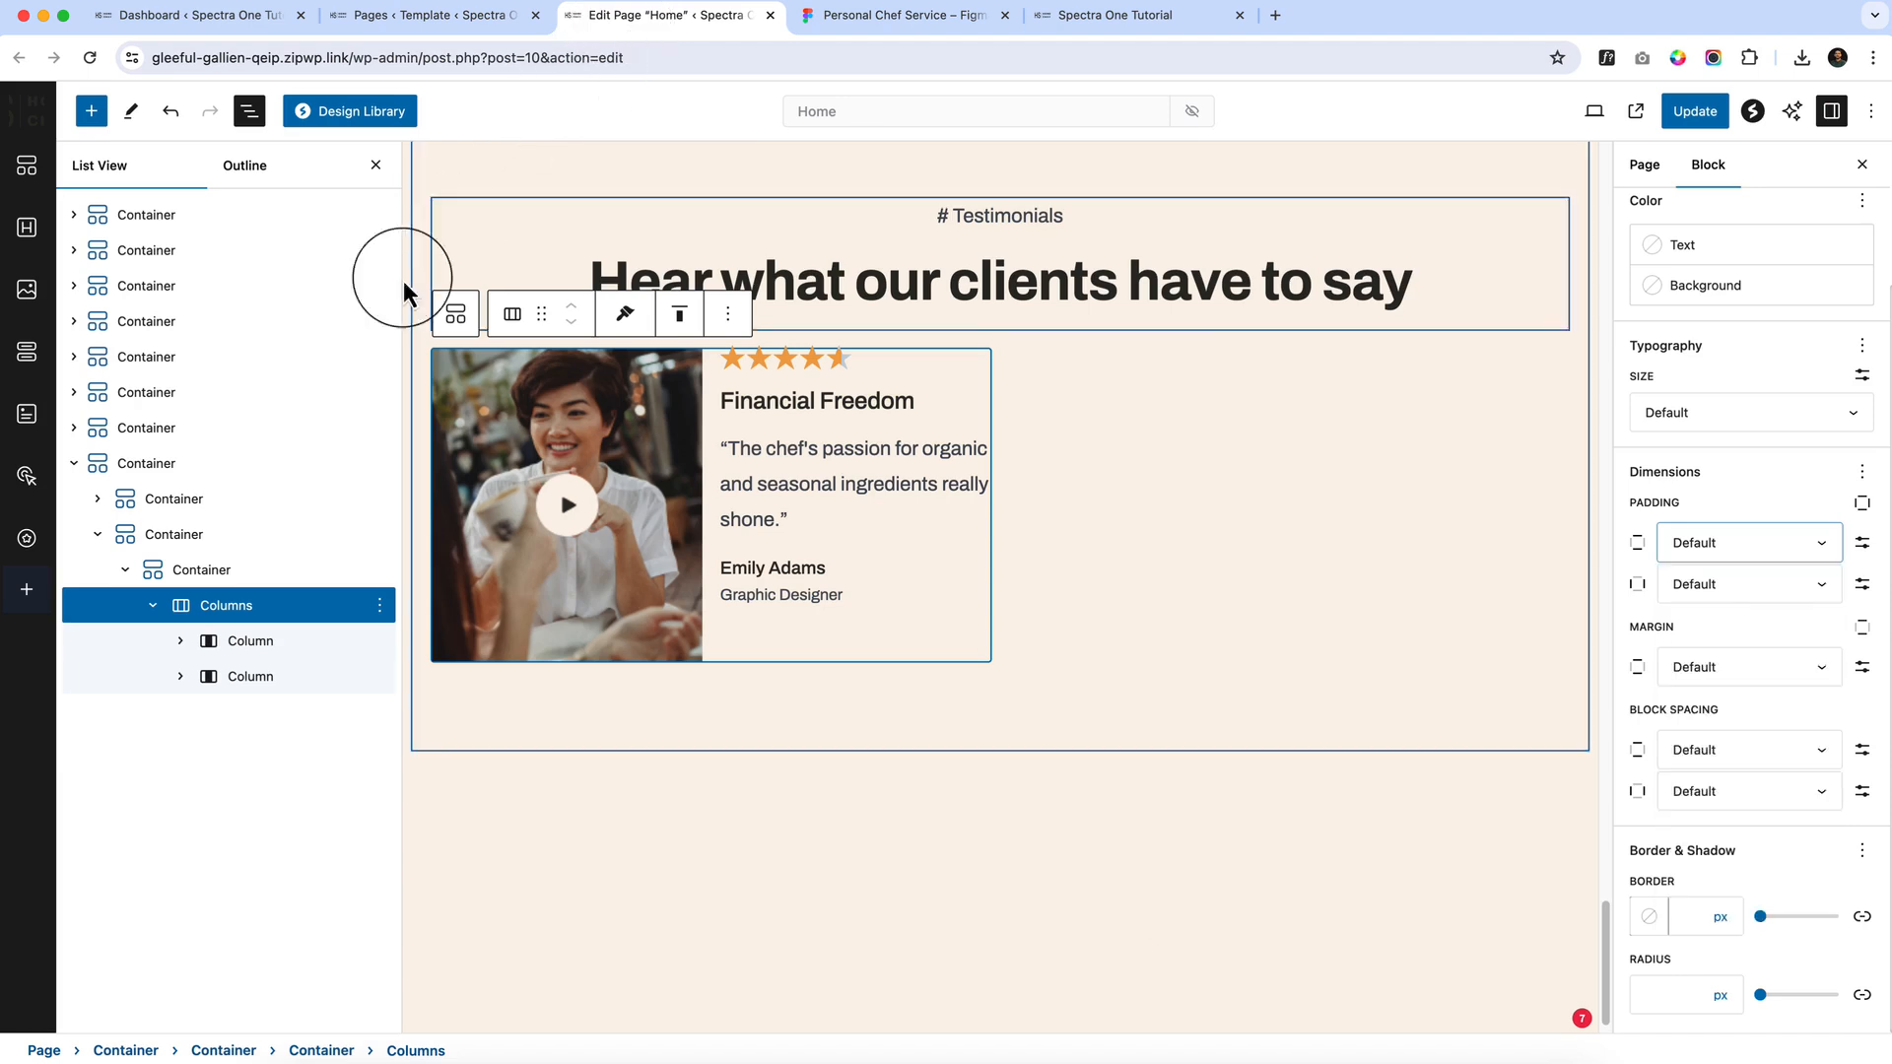
left_click(197, 465)
left_click(1726, 313)
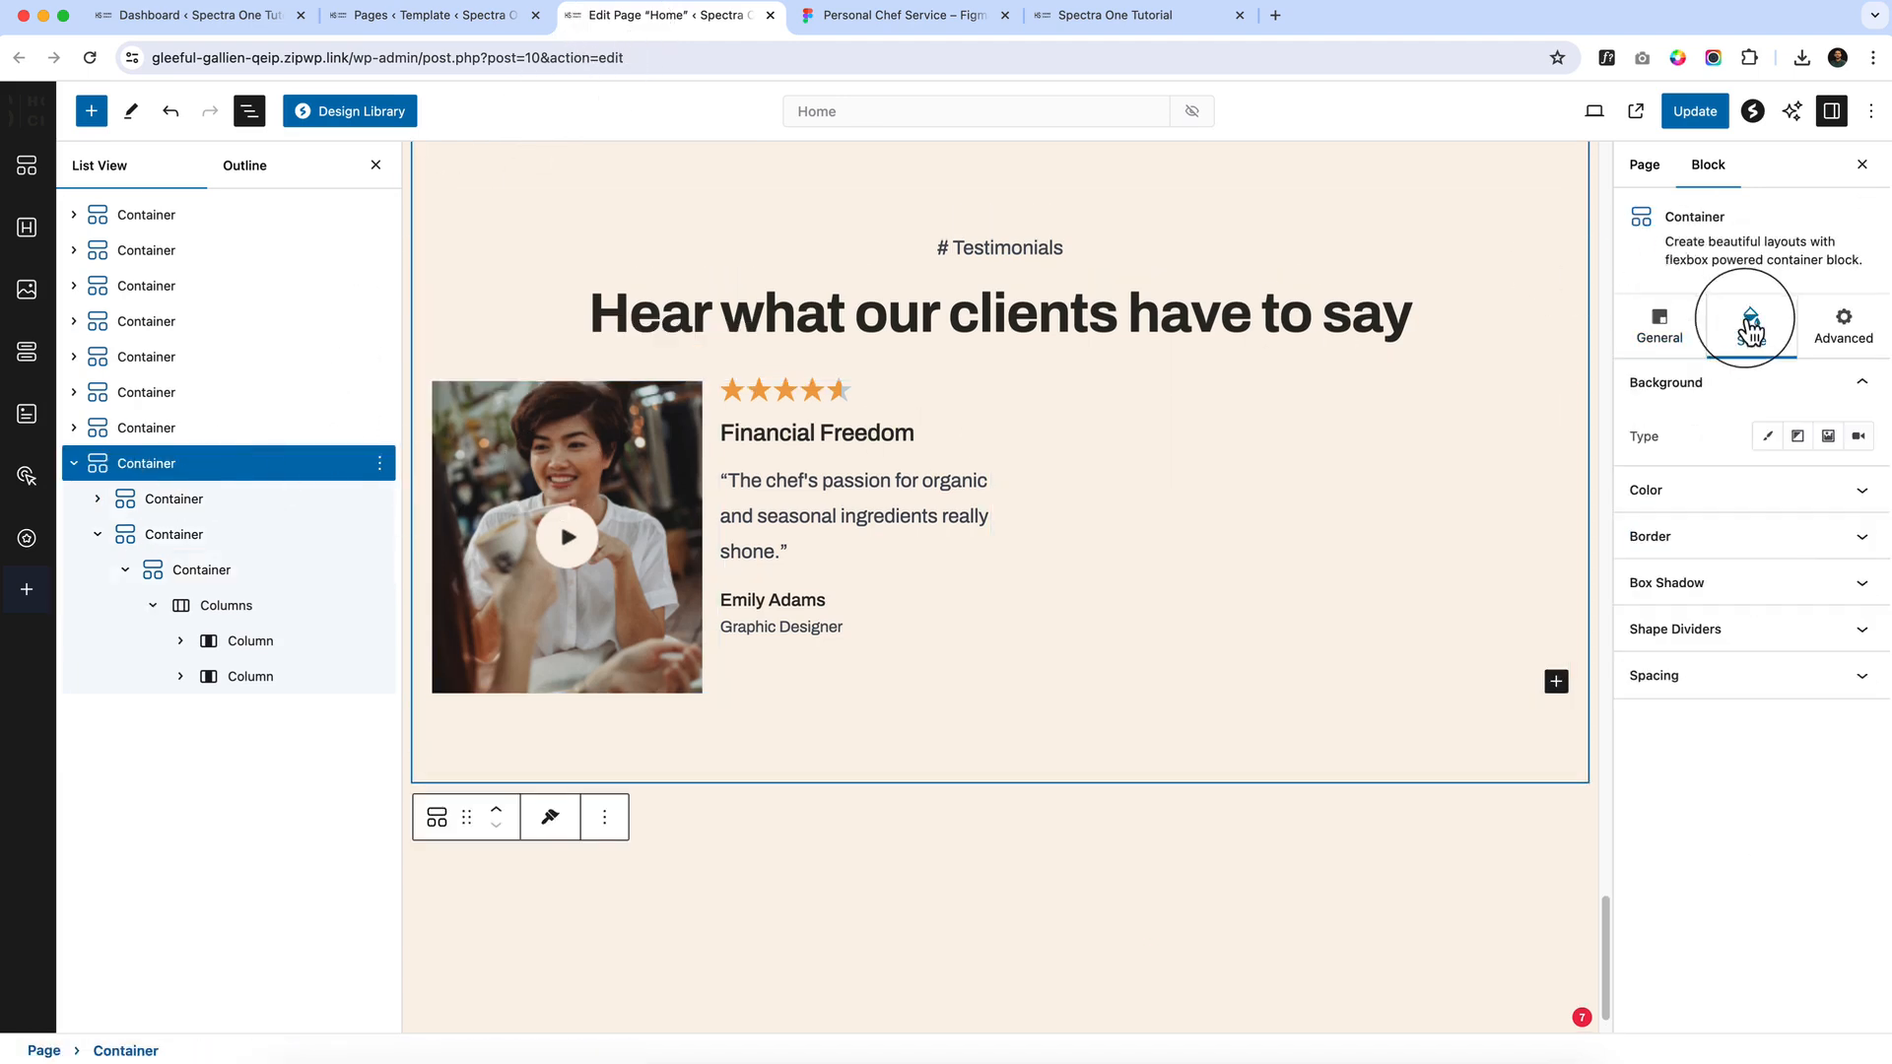
left_click(1768, 436)
left_click(1858, 490)
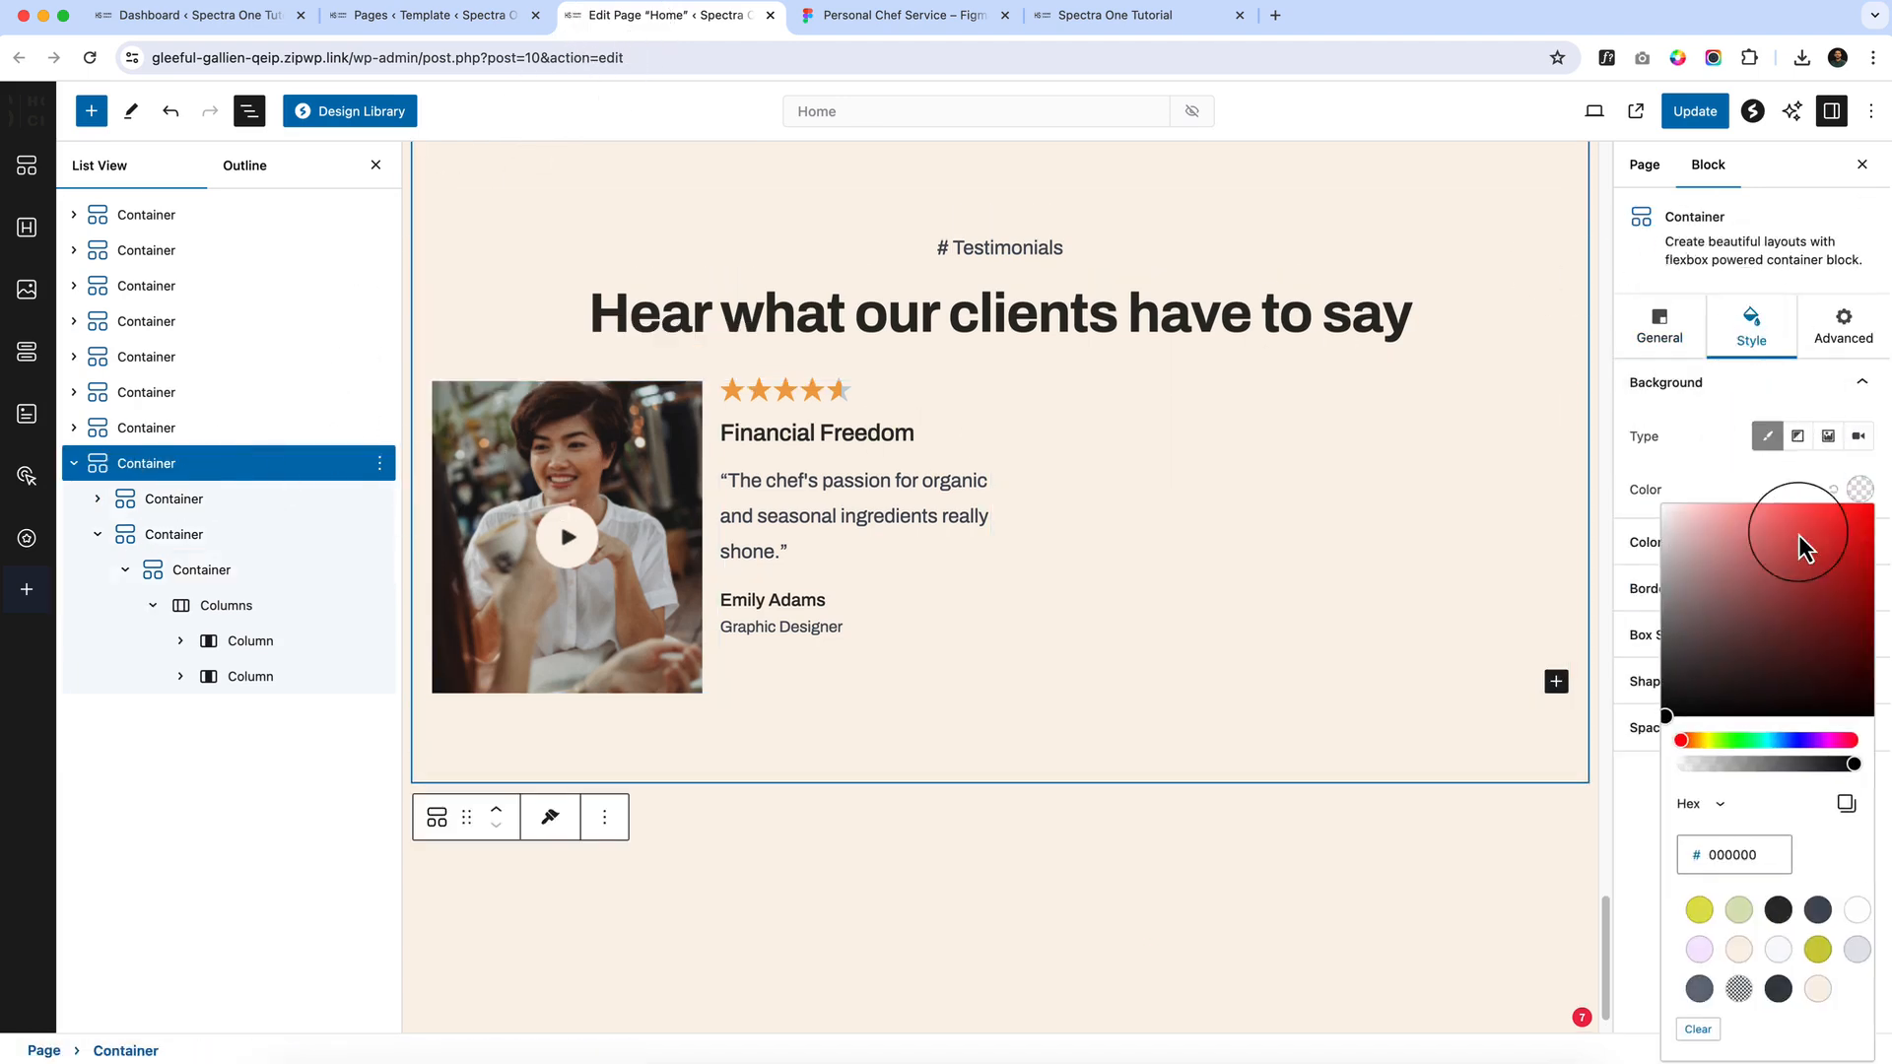
left_click(1707, 918)
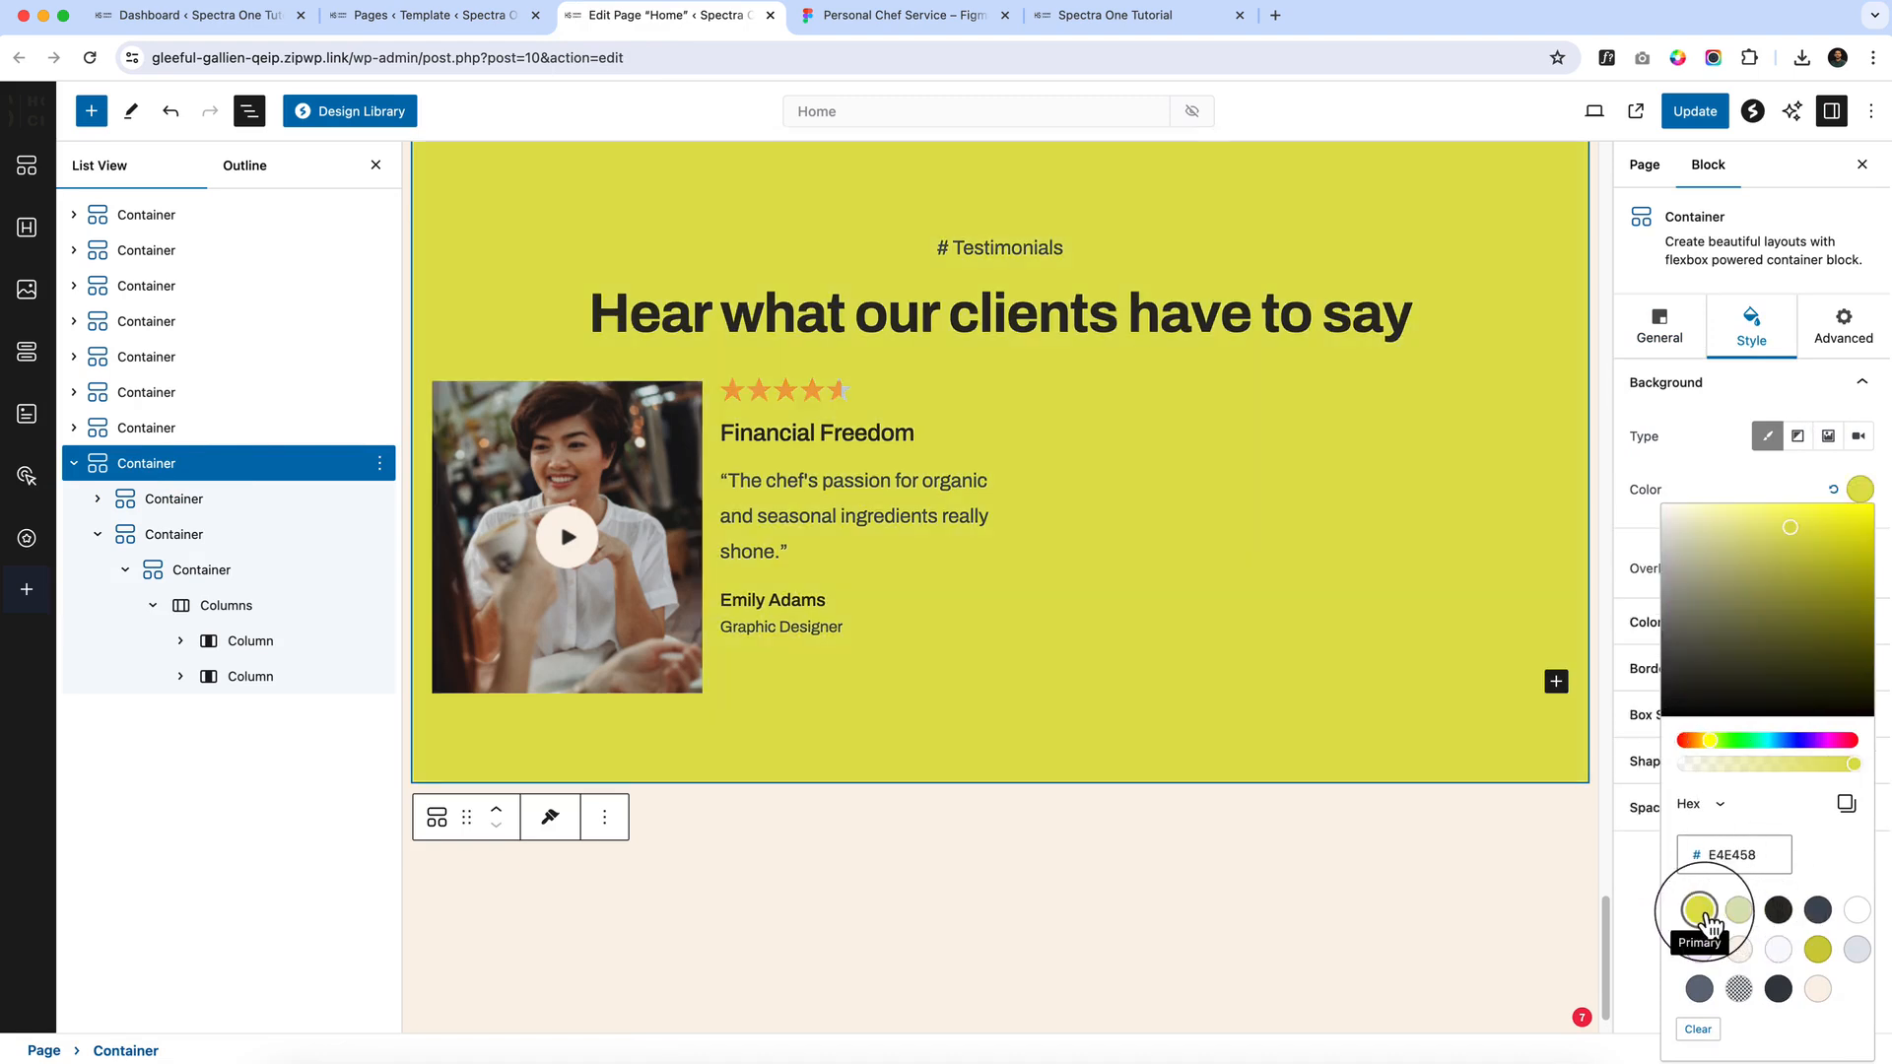
left_click(1742, 922)
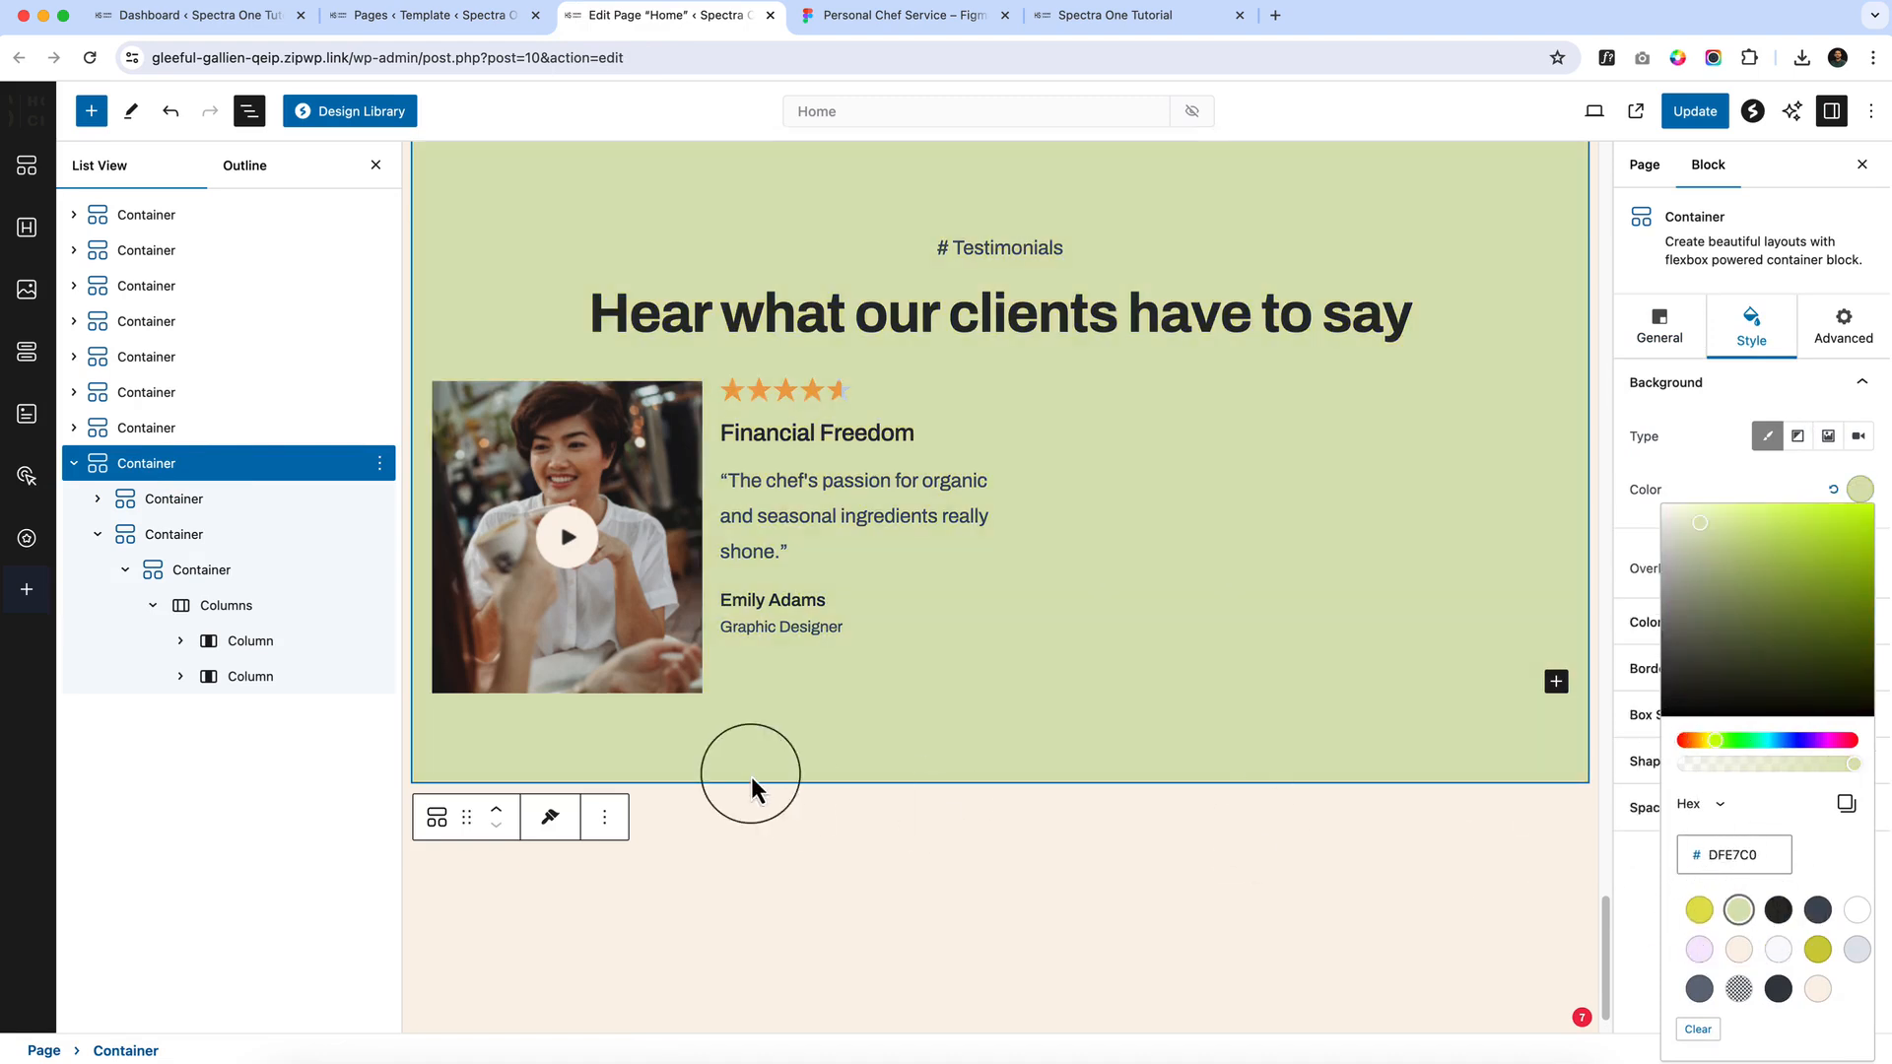
key("super+minus")
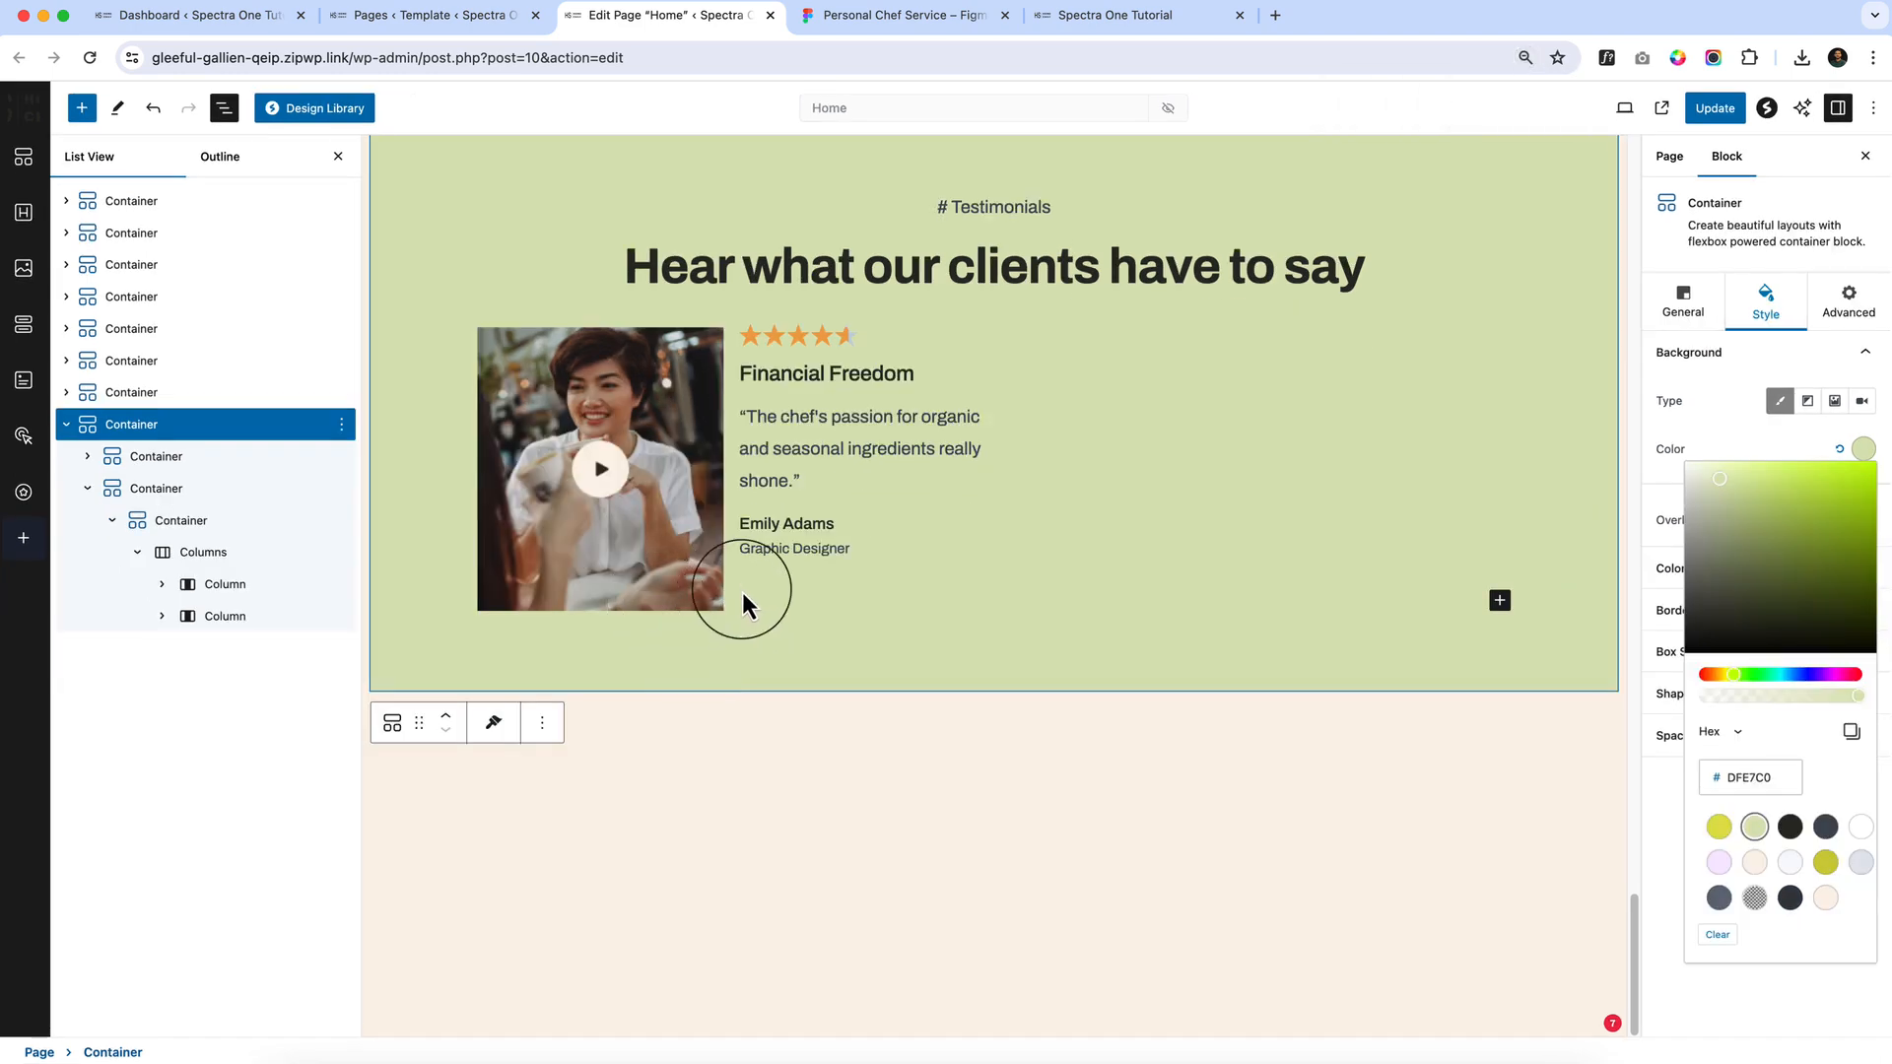
key("Escape")
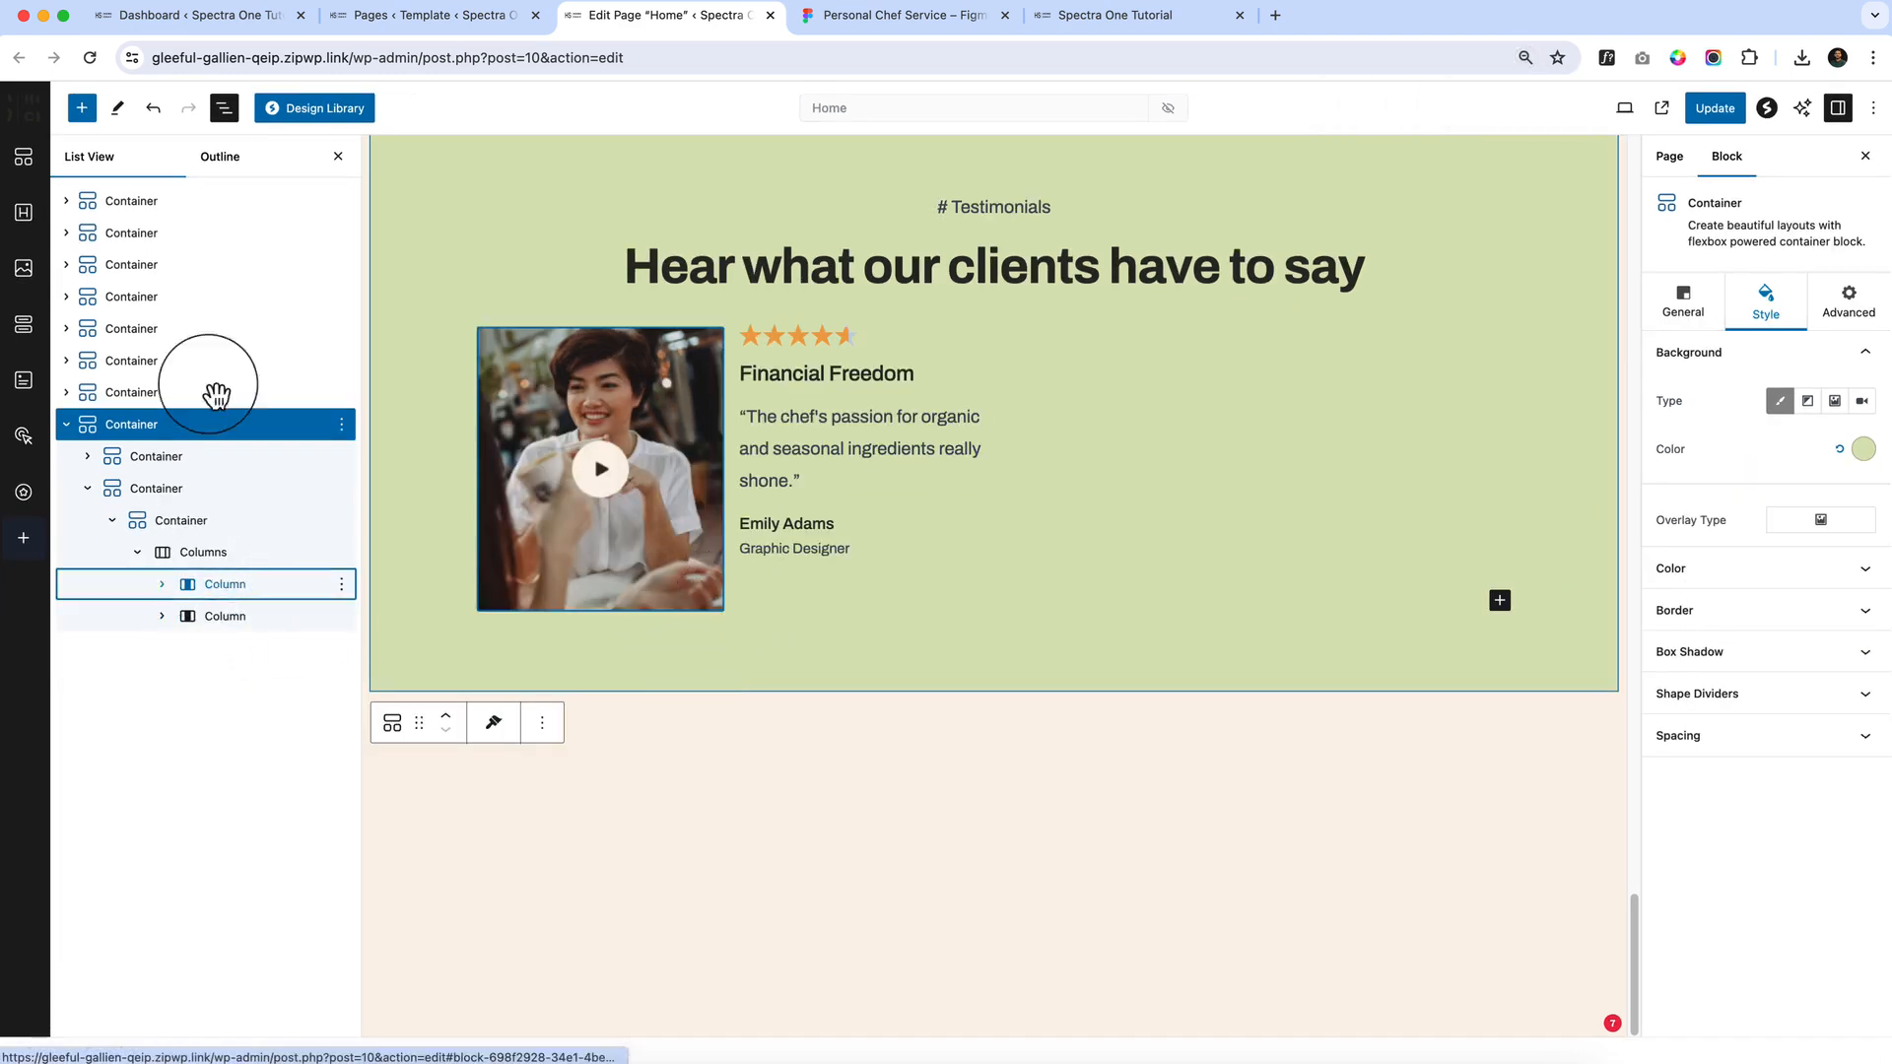
Give the inner container that holds the testimonial card's columns a solid white background
left_click(269, 582)
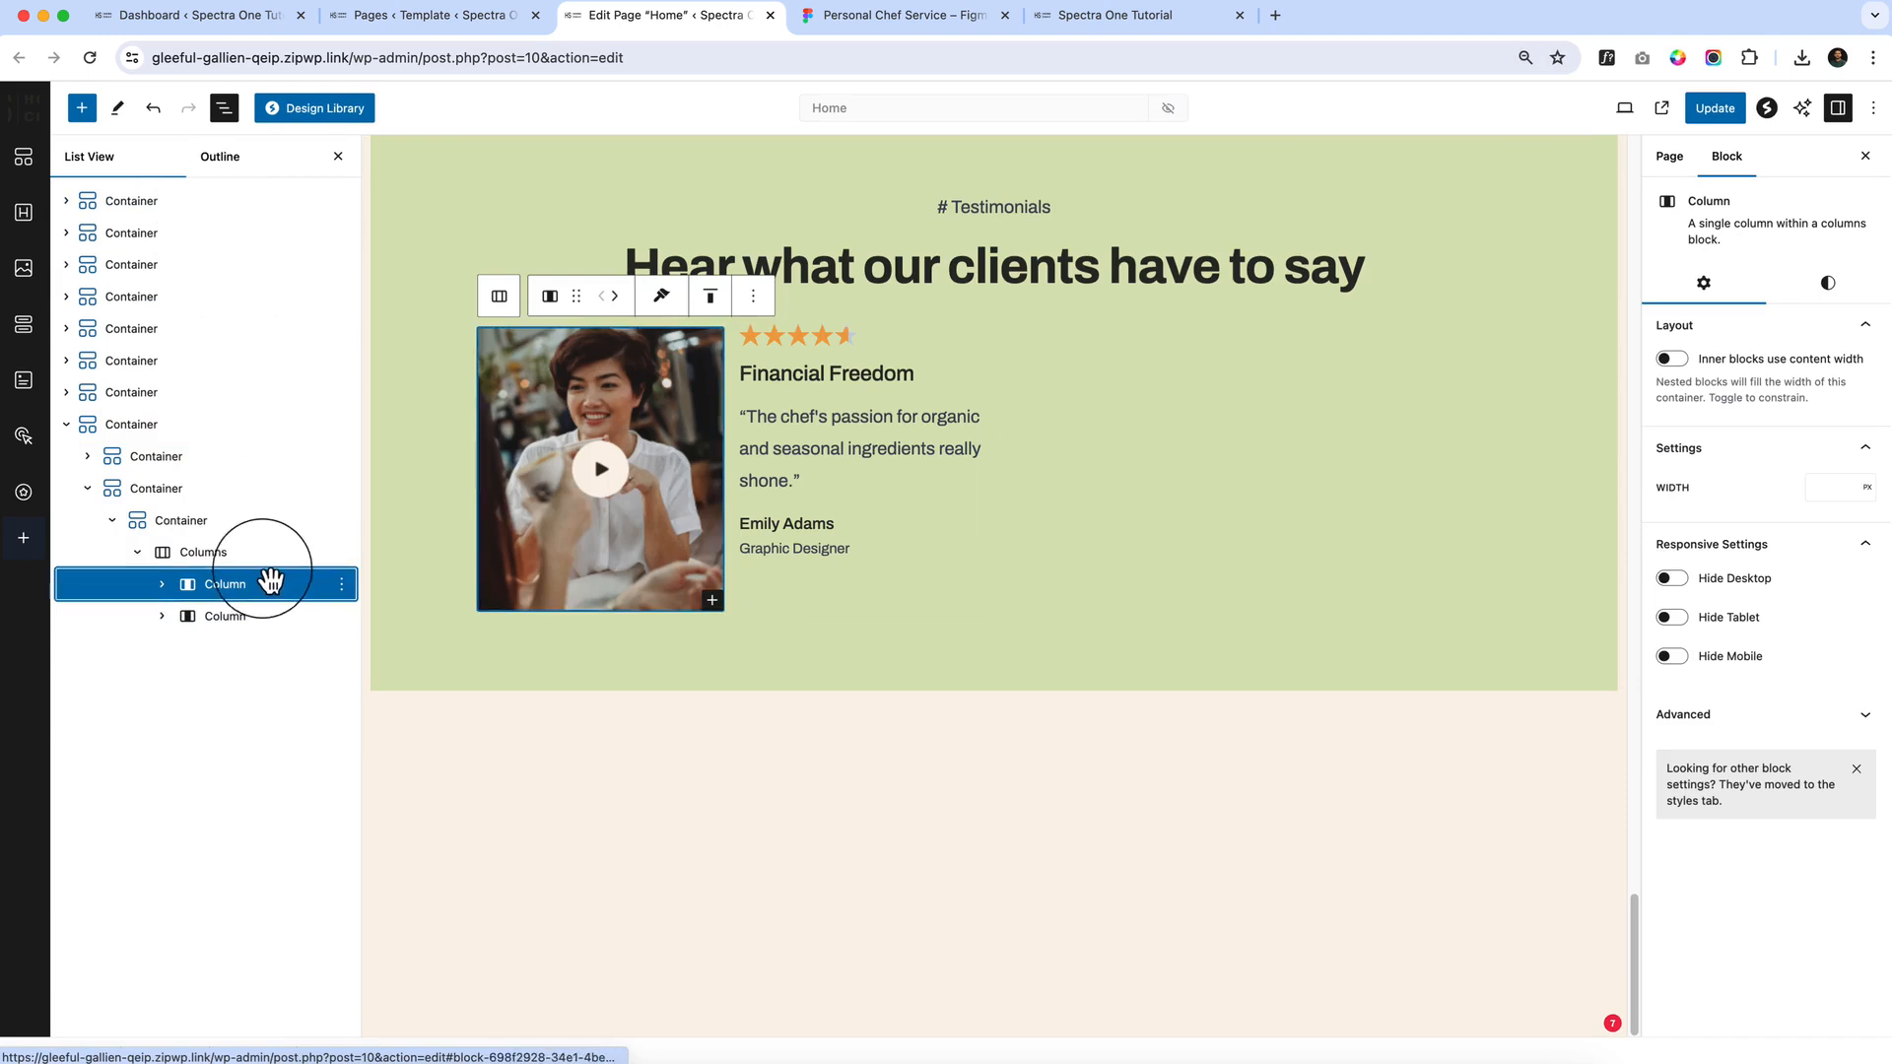
left_click(234, 550)
left_click(204, 522)
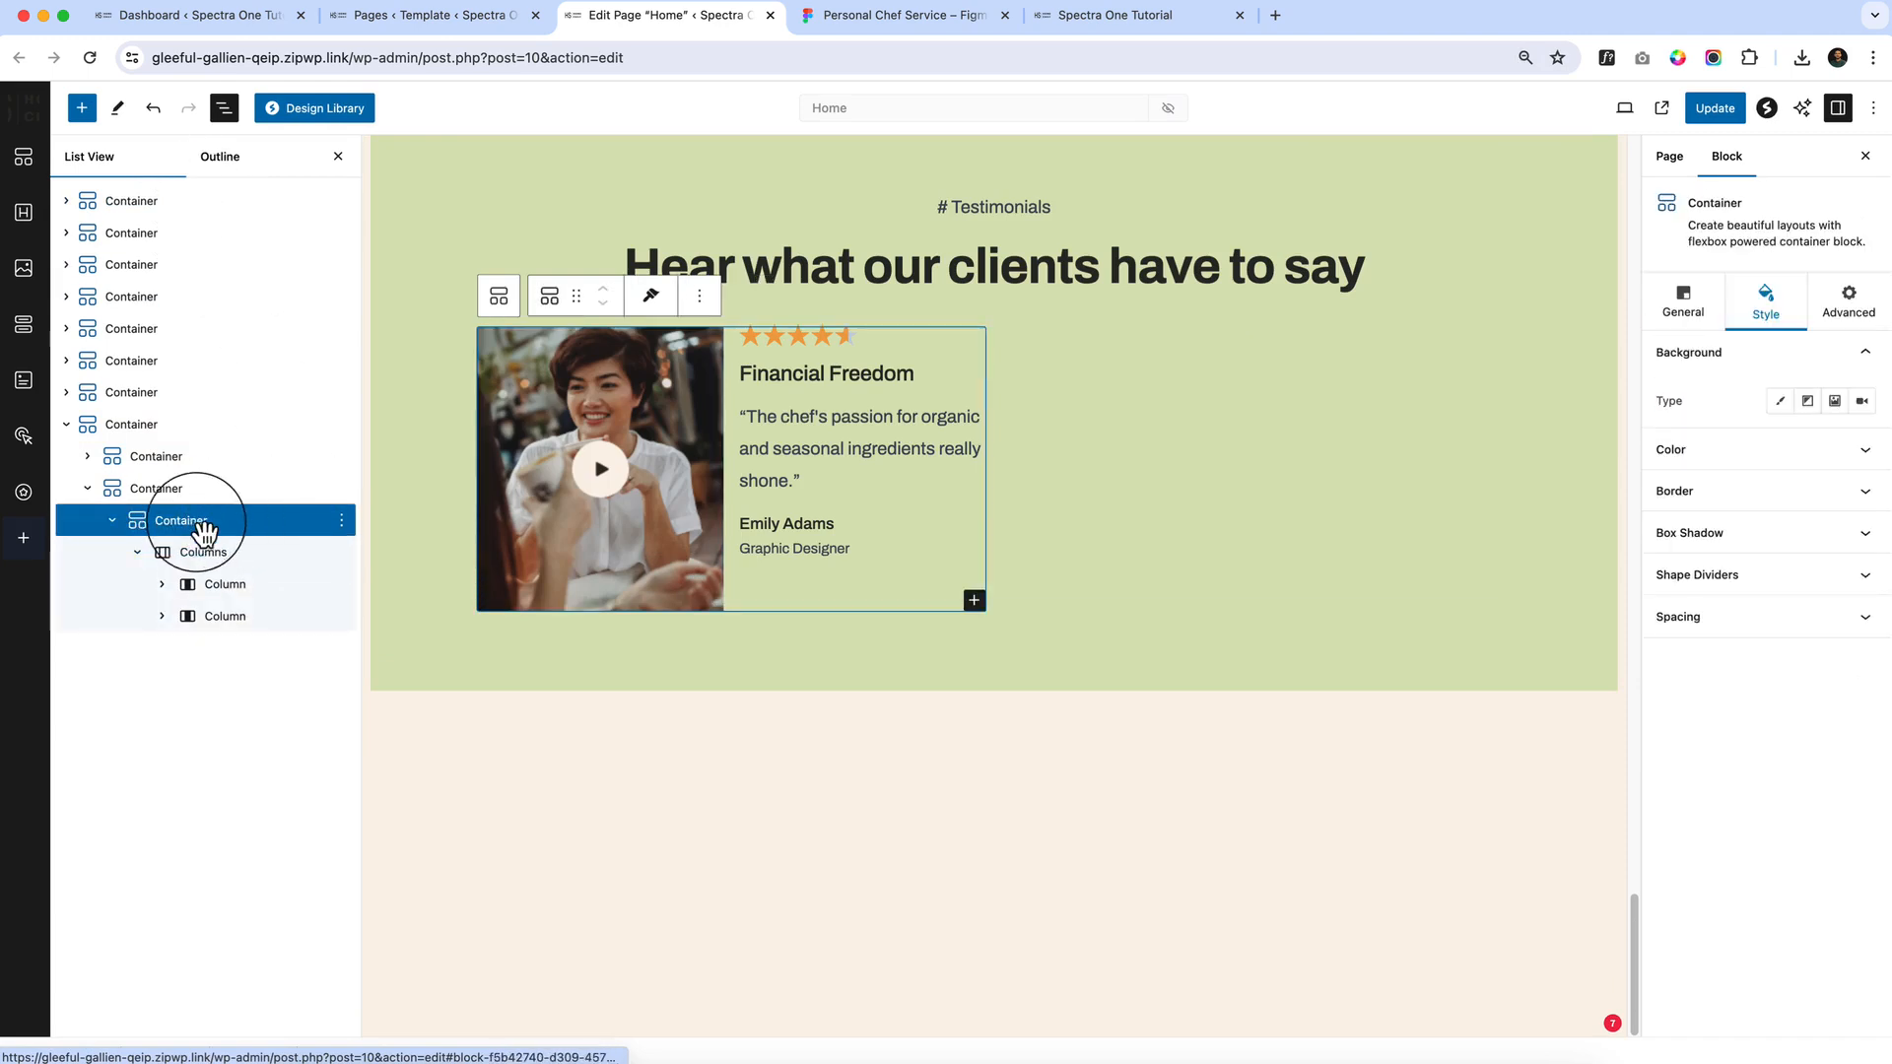
left_click(1779, 400)
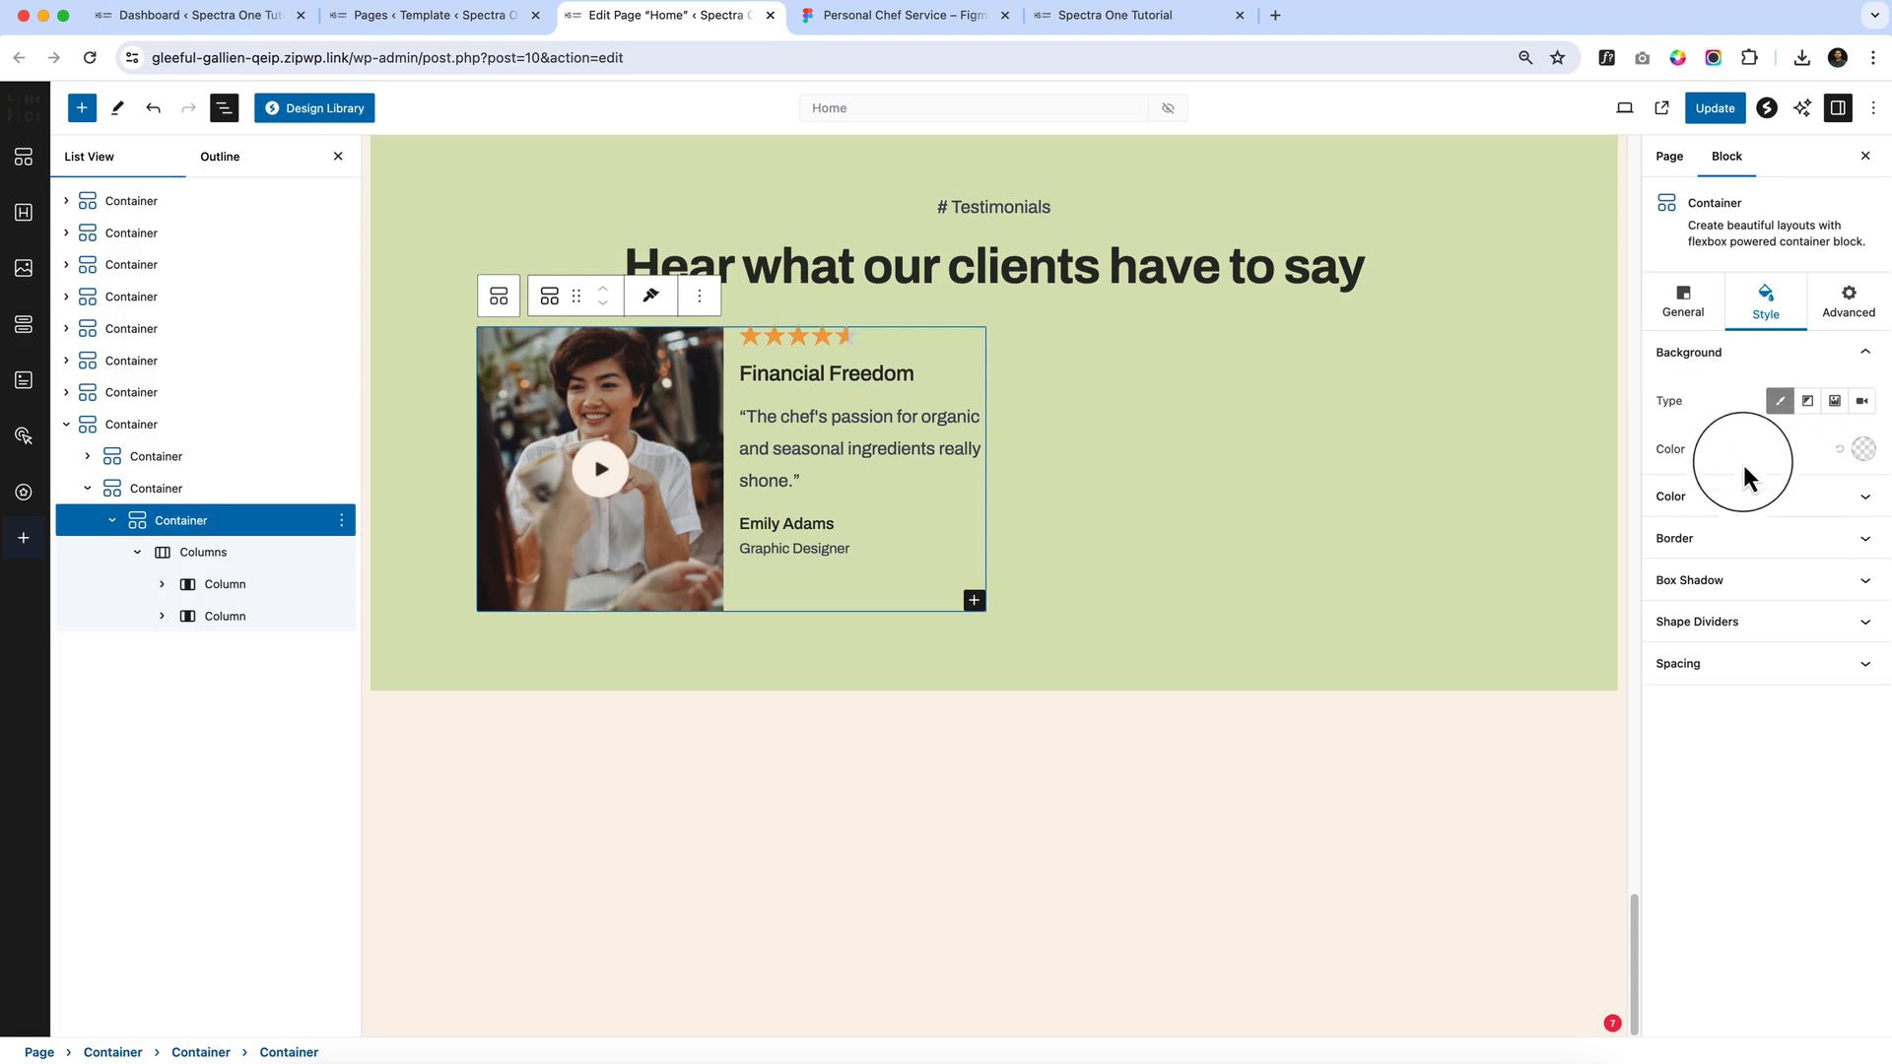
left_click(1865, 453)
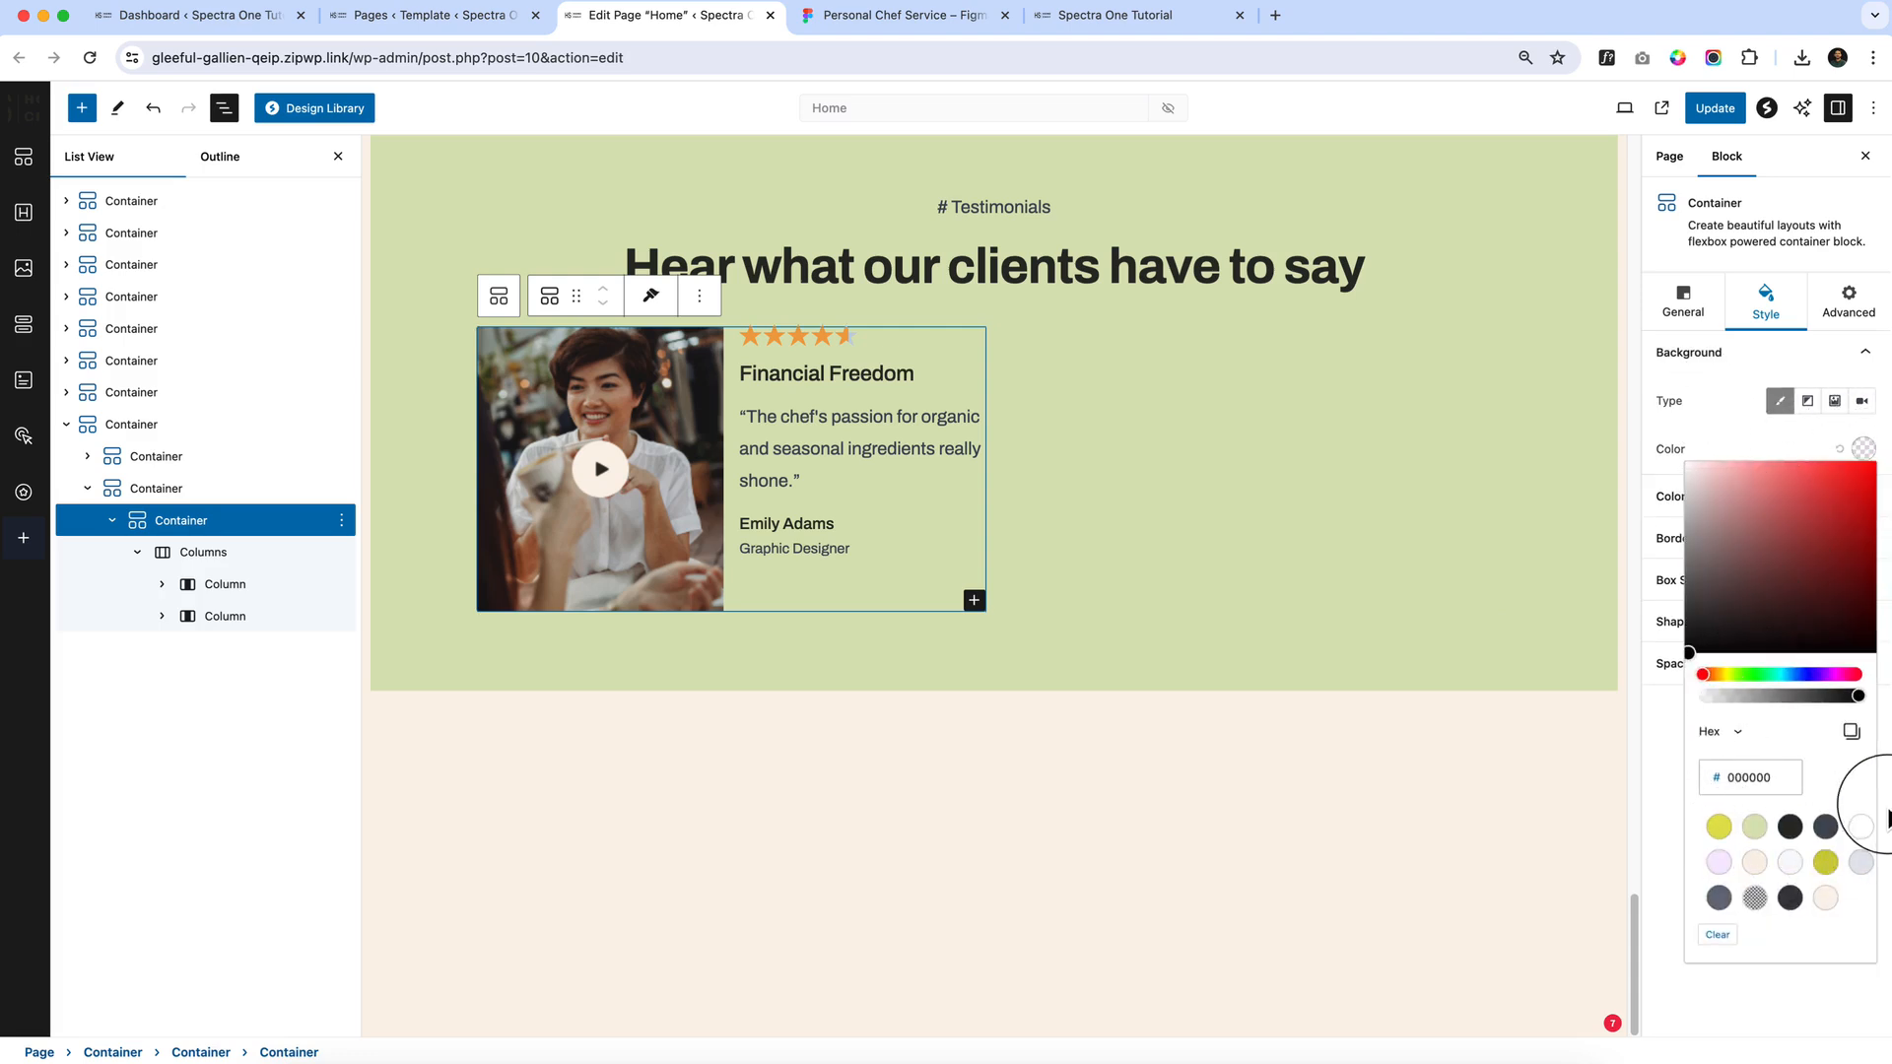
left_click(1860, 826)
left_click(1813, 1005)
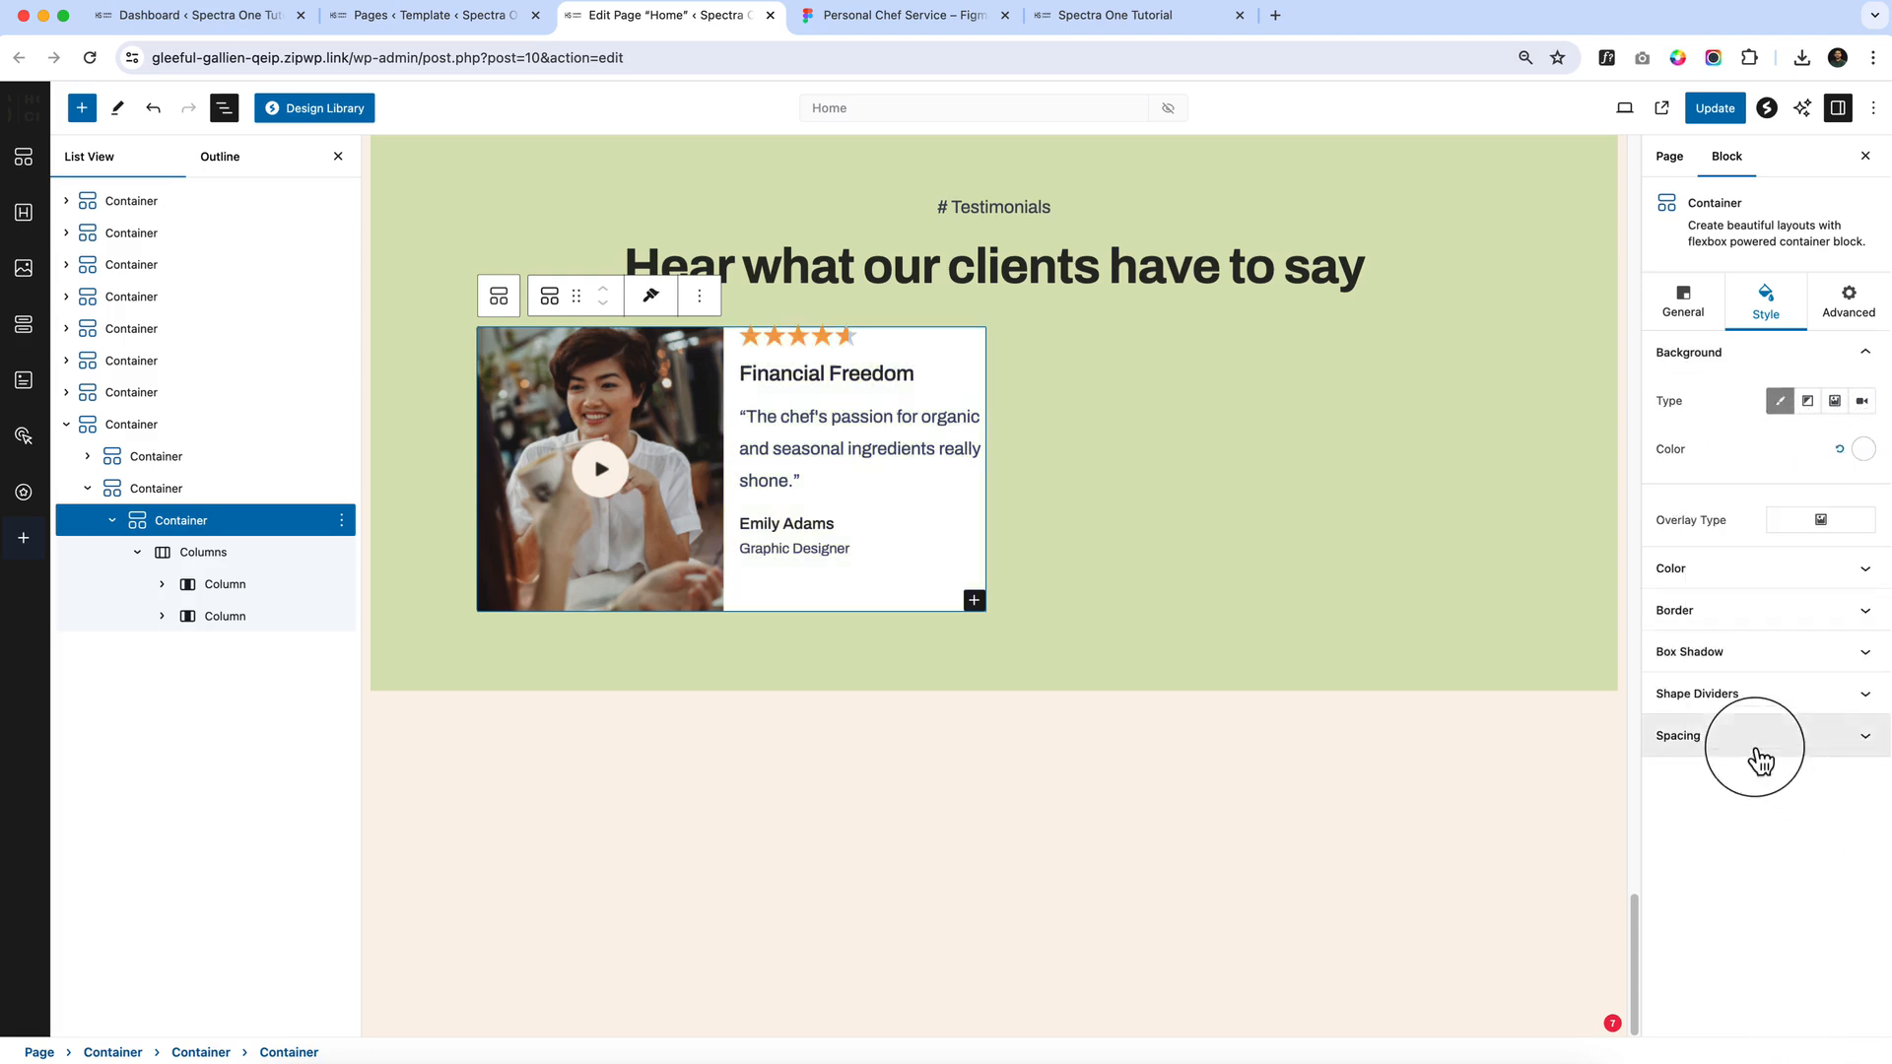
Set the testimonial card container's padding to 20 px on all four sides
left_click(1757, 757)
left_click(1661, 801)
type("20")
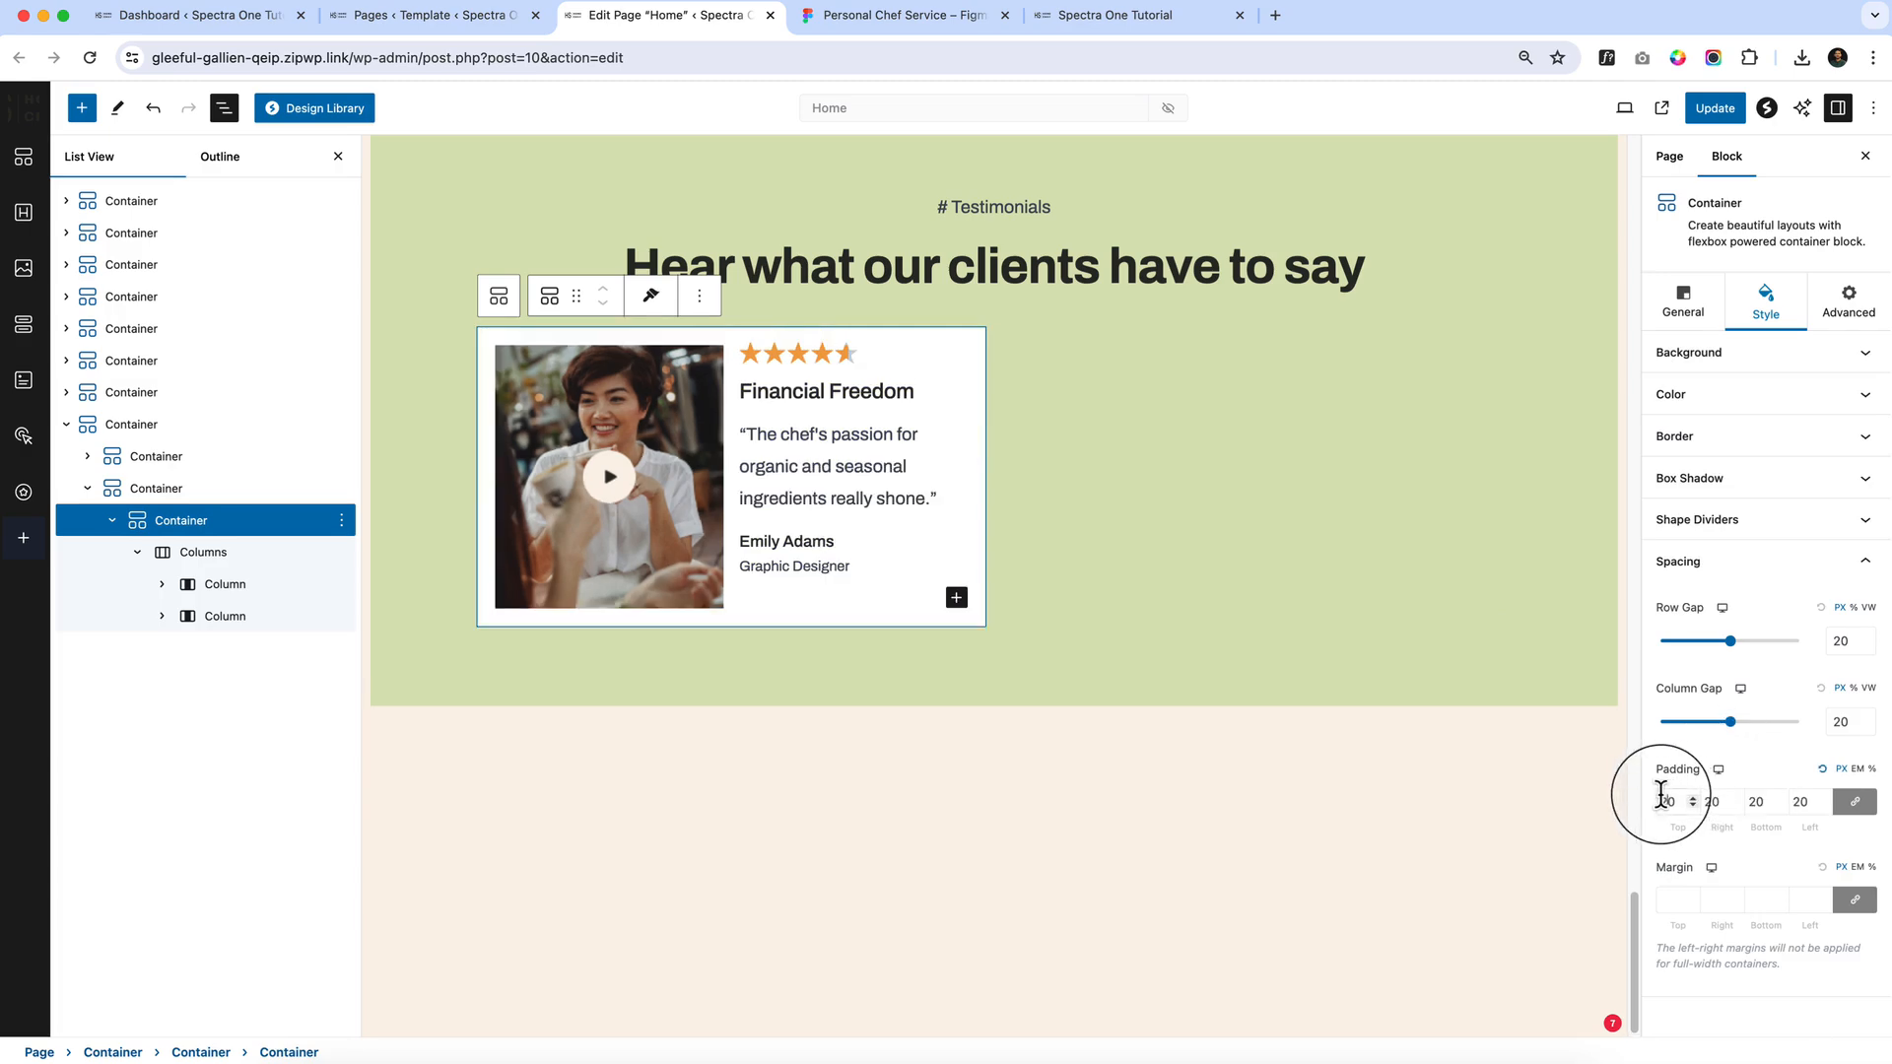
Check the first testimonial card's fill colour in Figma, and change the card container's background on the Home page to FBF4EB
left_click(867, 18)
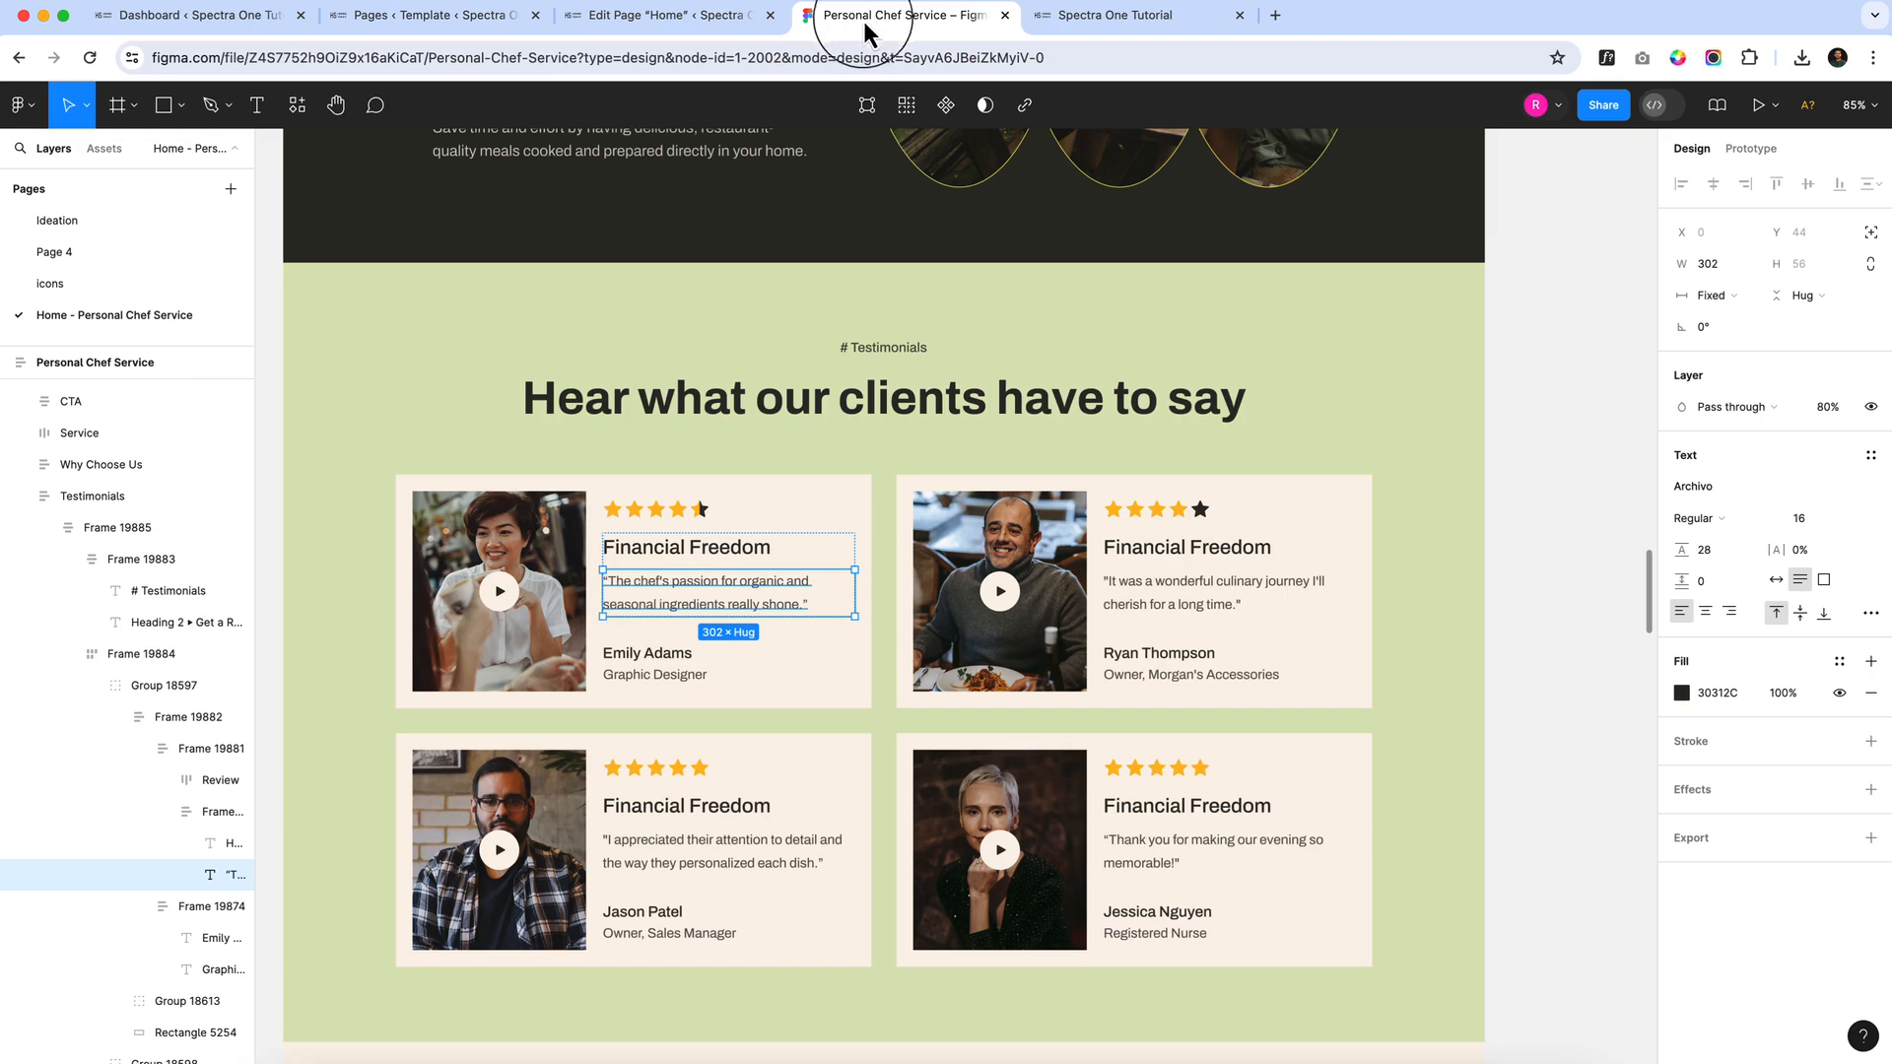
left_click(866, 506)
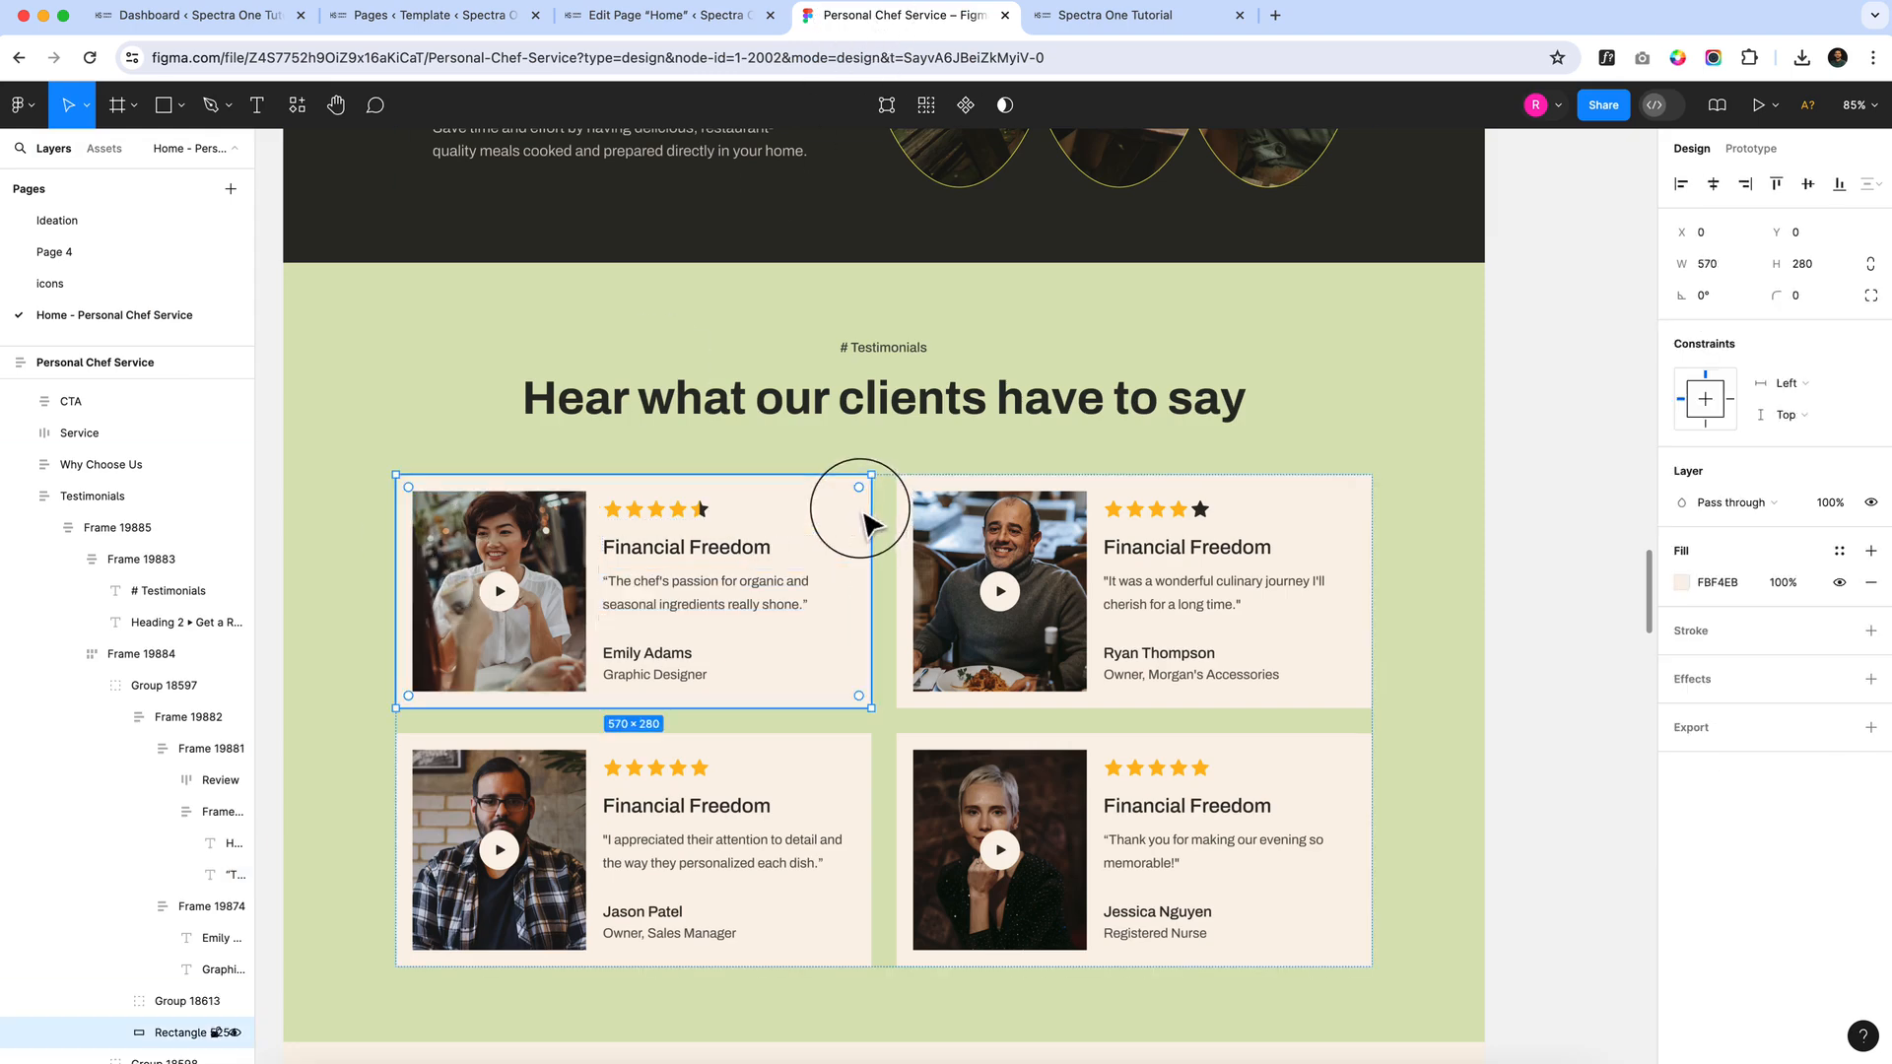
left_click(1726, 599)
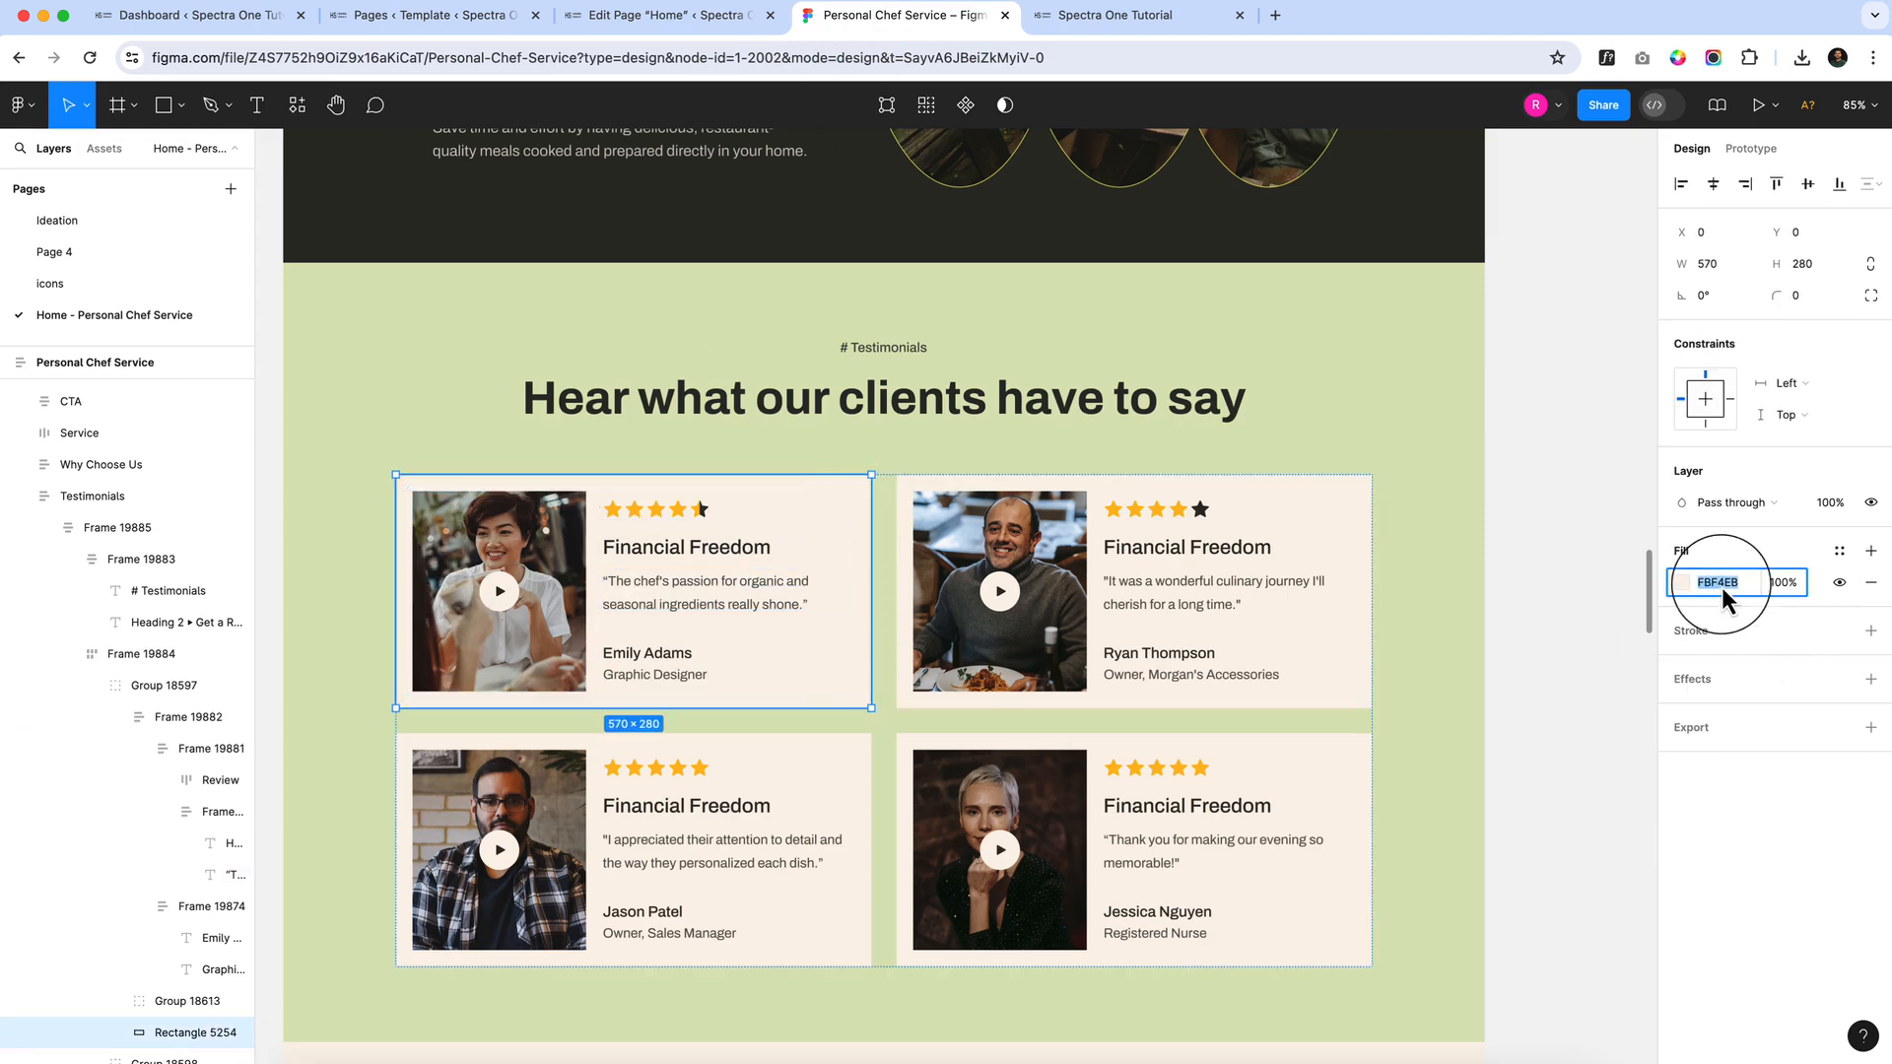
left_click(675, 16)
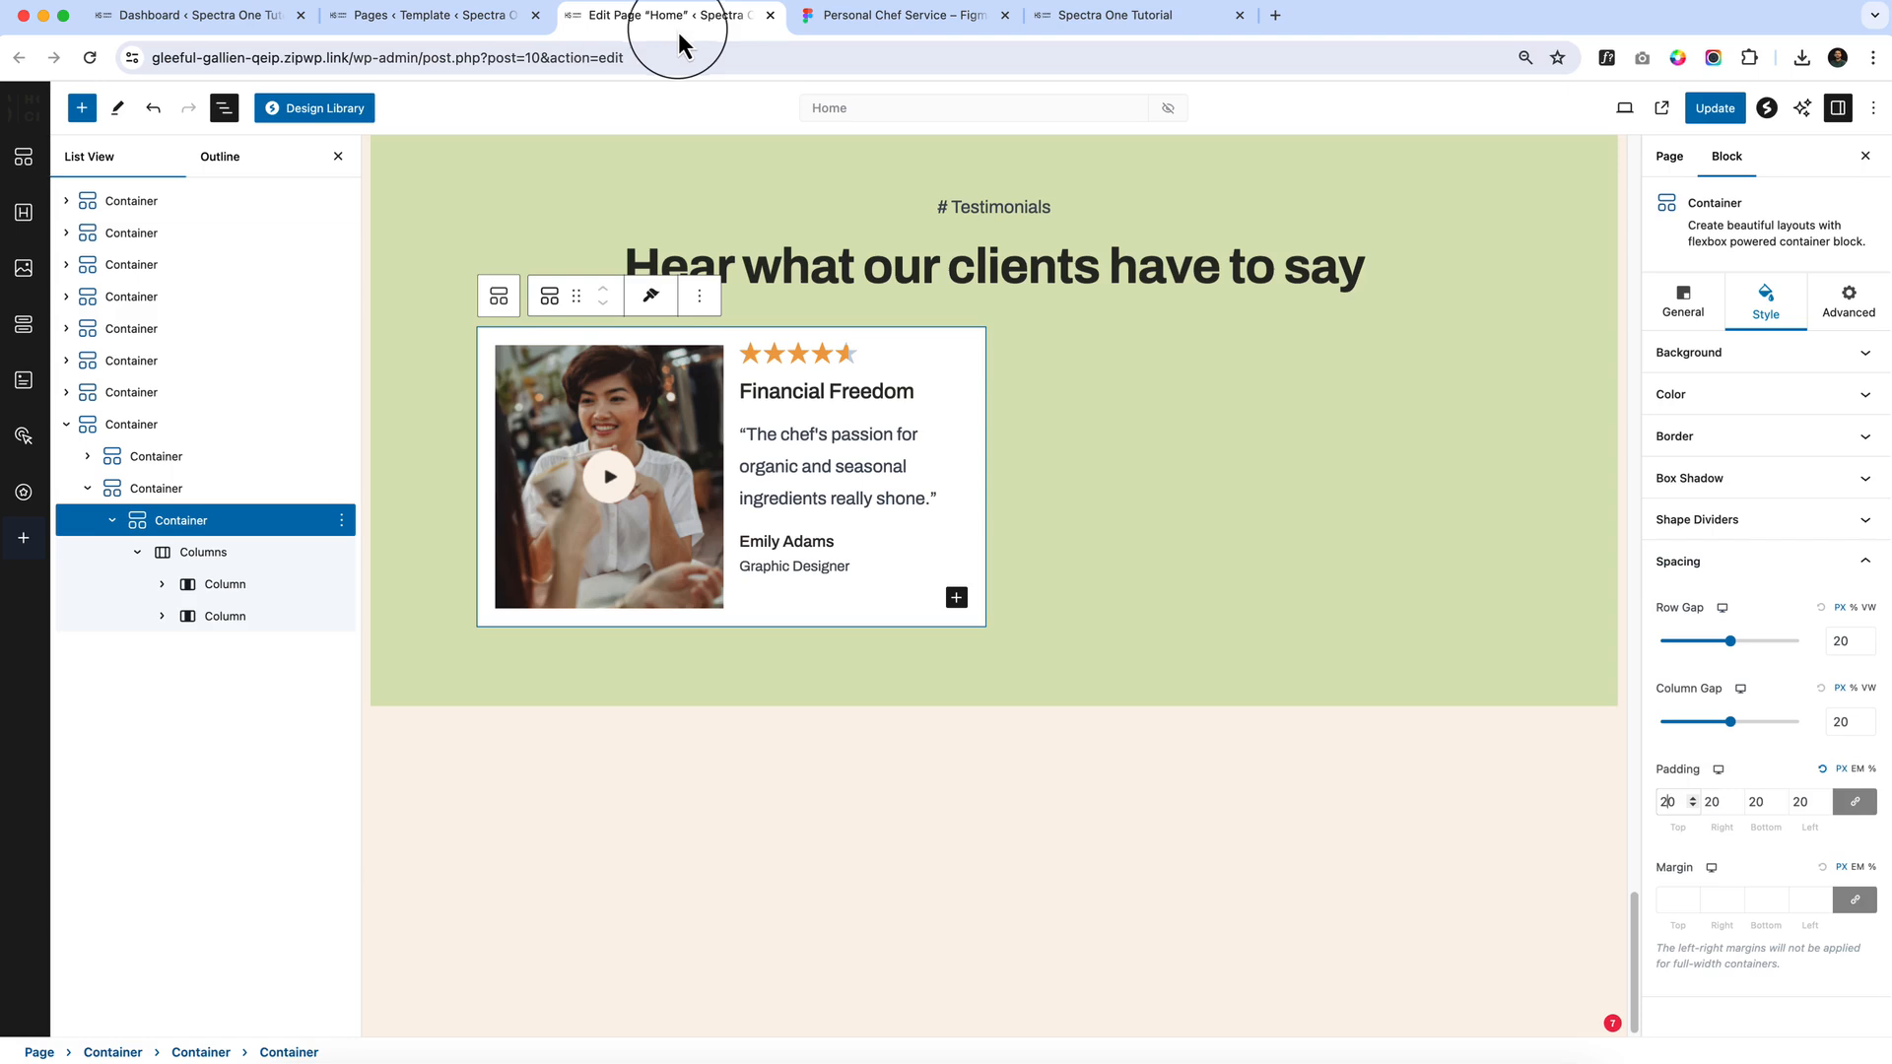
left_click(1744, 353)
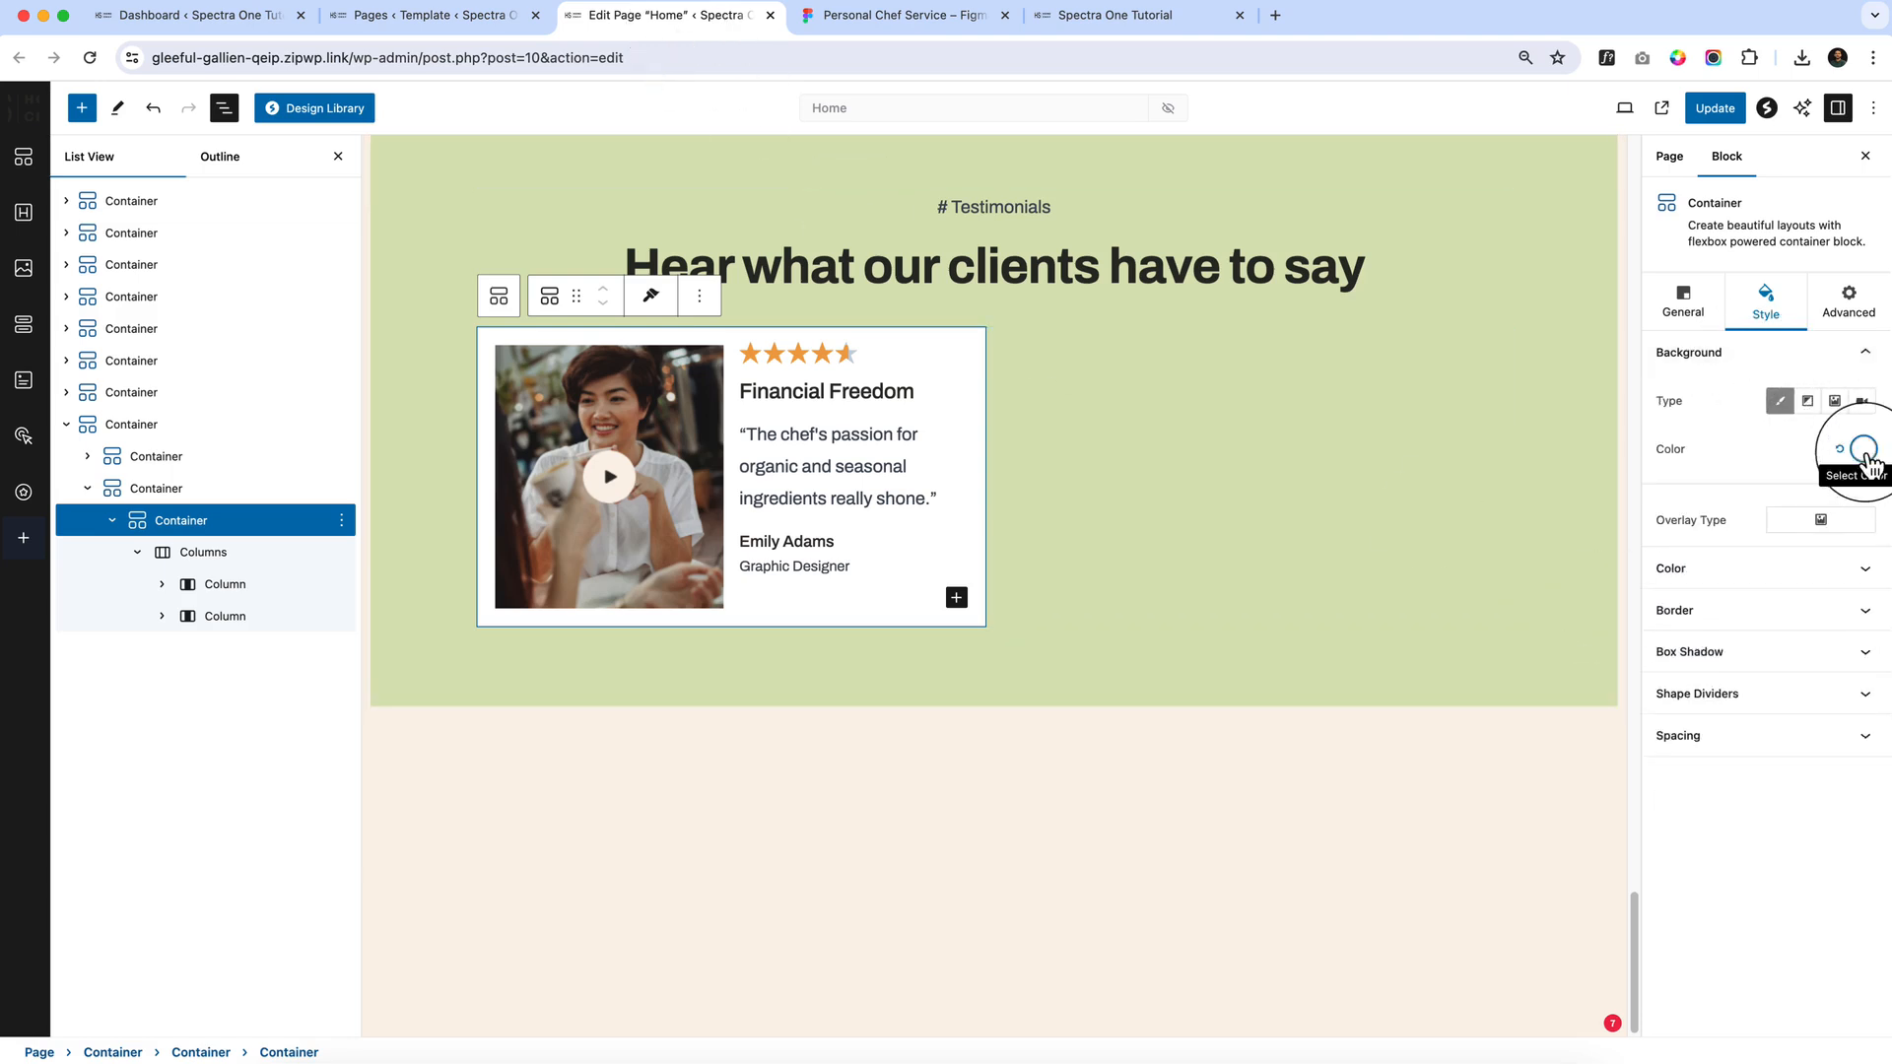
left_click(1862, 449)
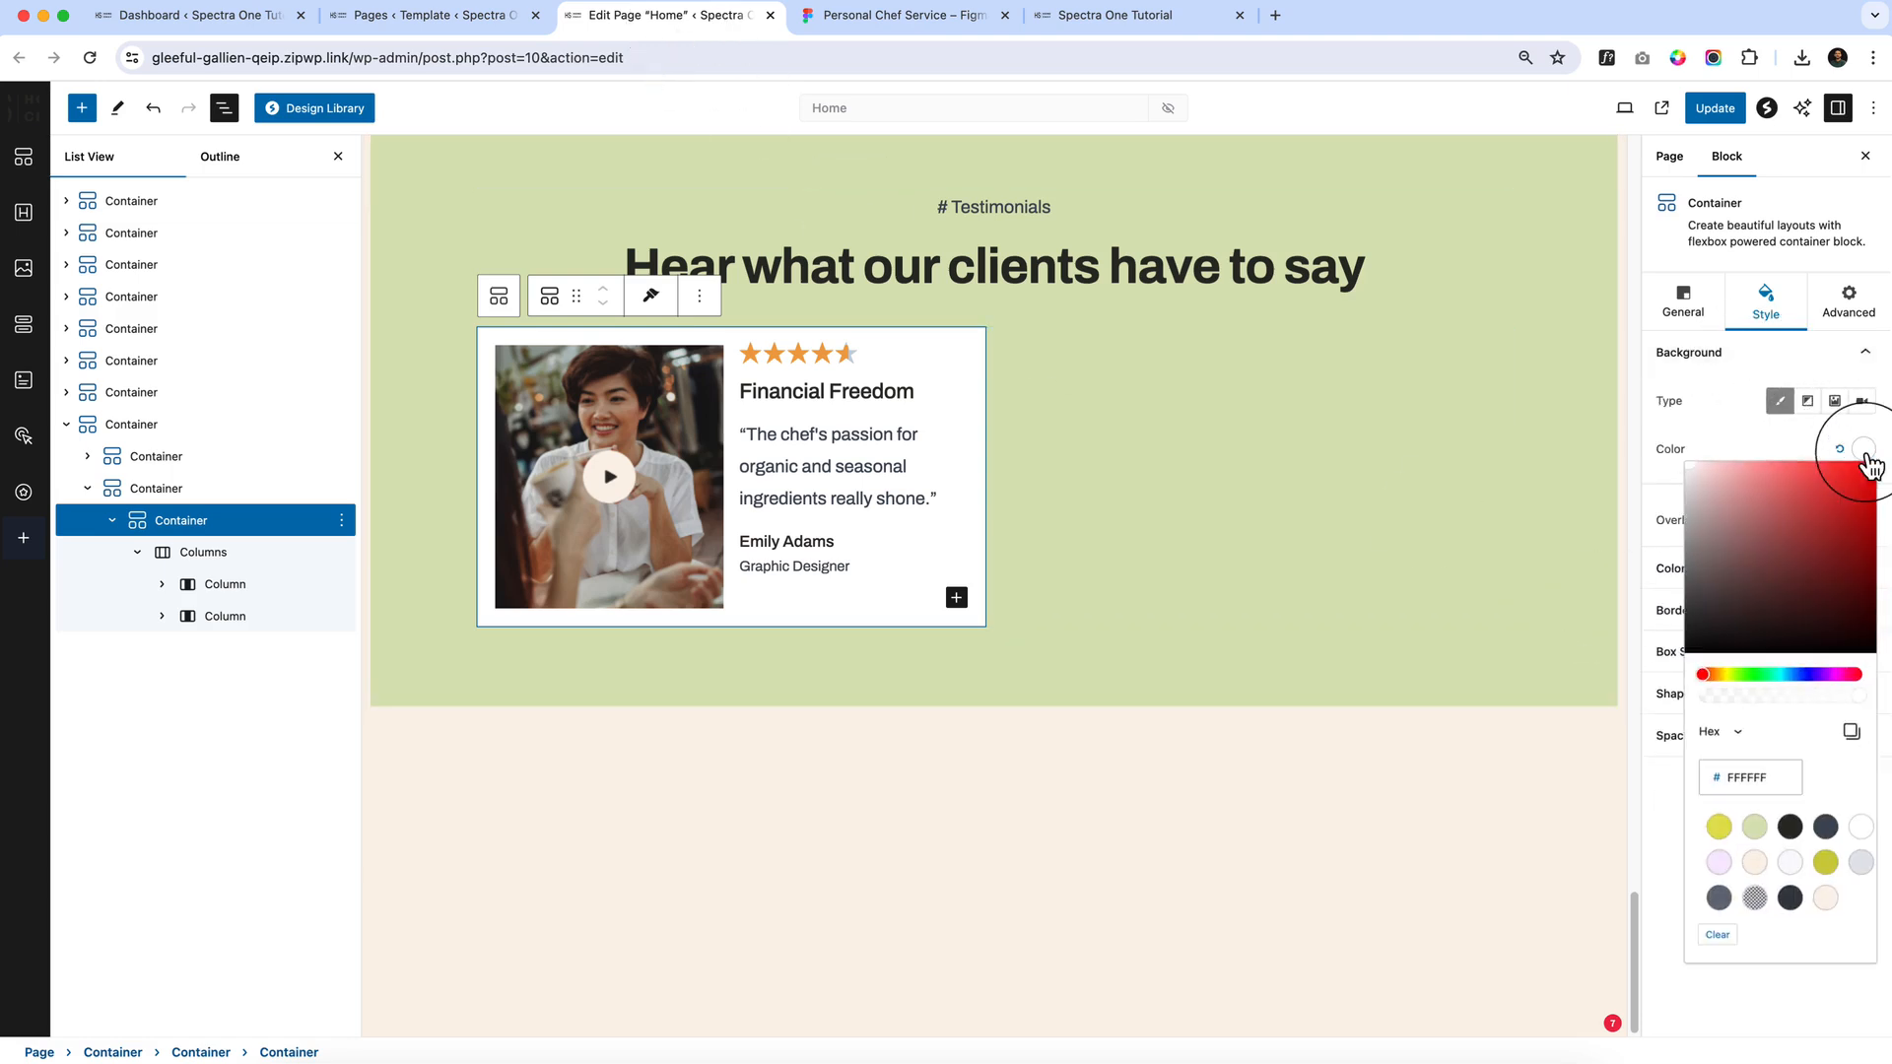
left_click(1753, 863)
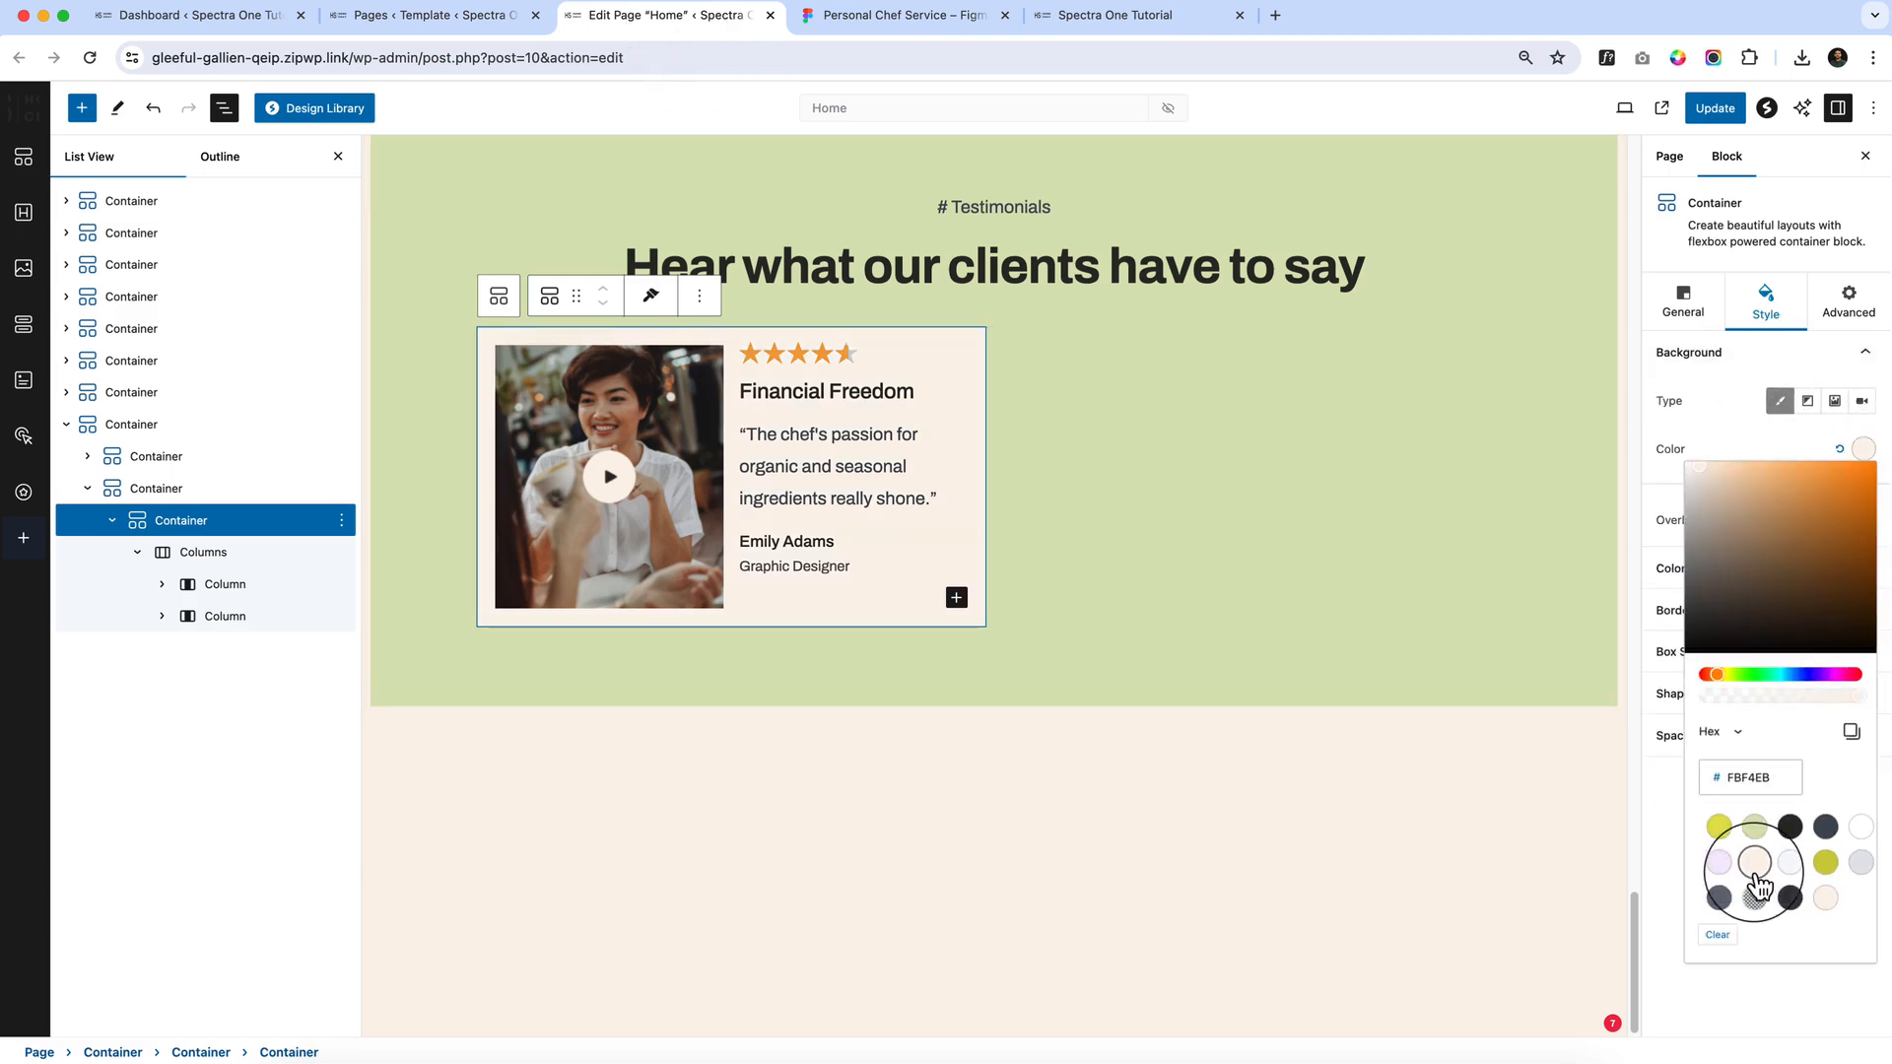
left_click(1173, 803)
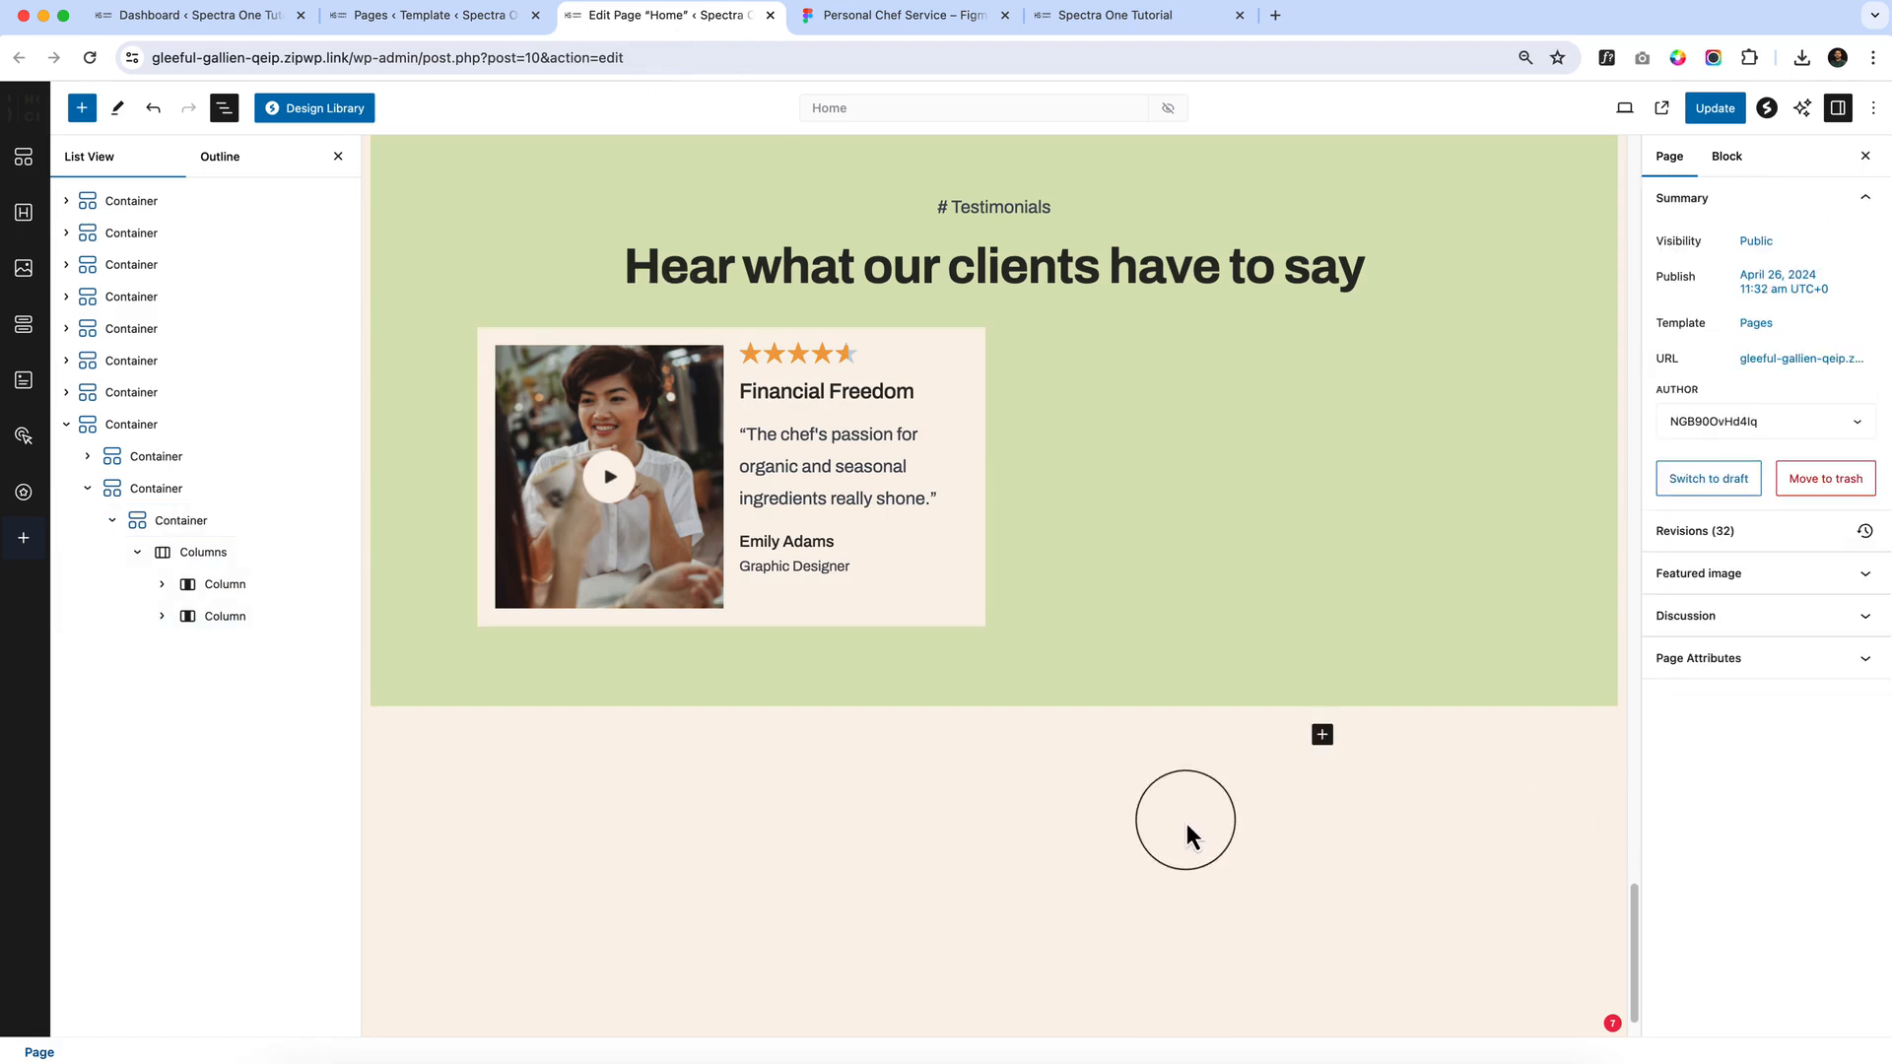
Inspect the quote text's dimensions and typography in Figma's first testimonial card, and return to the Home page
left_click(906, 18)
key("alt")
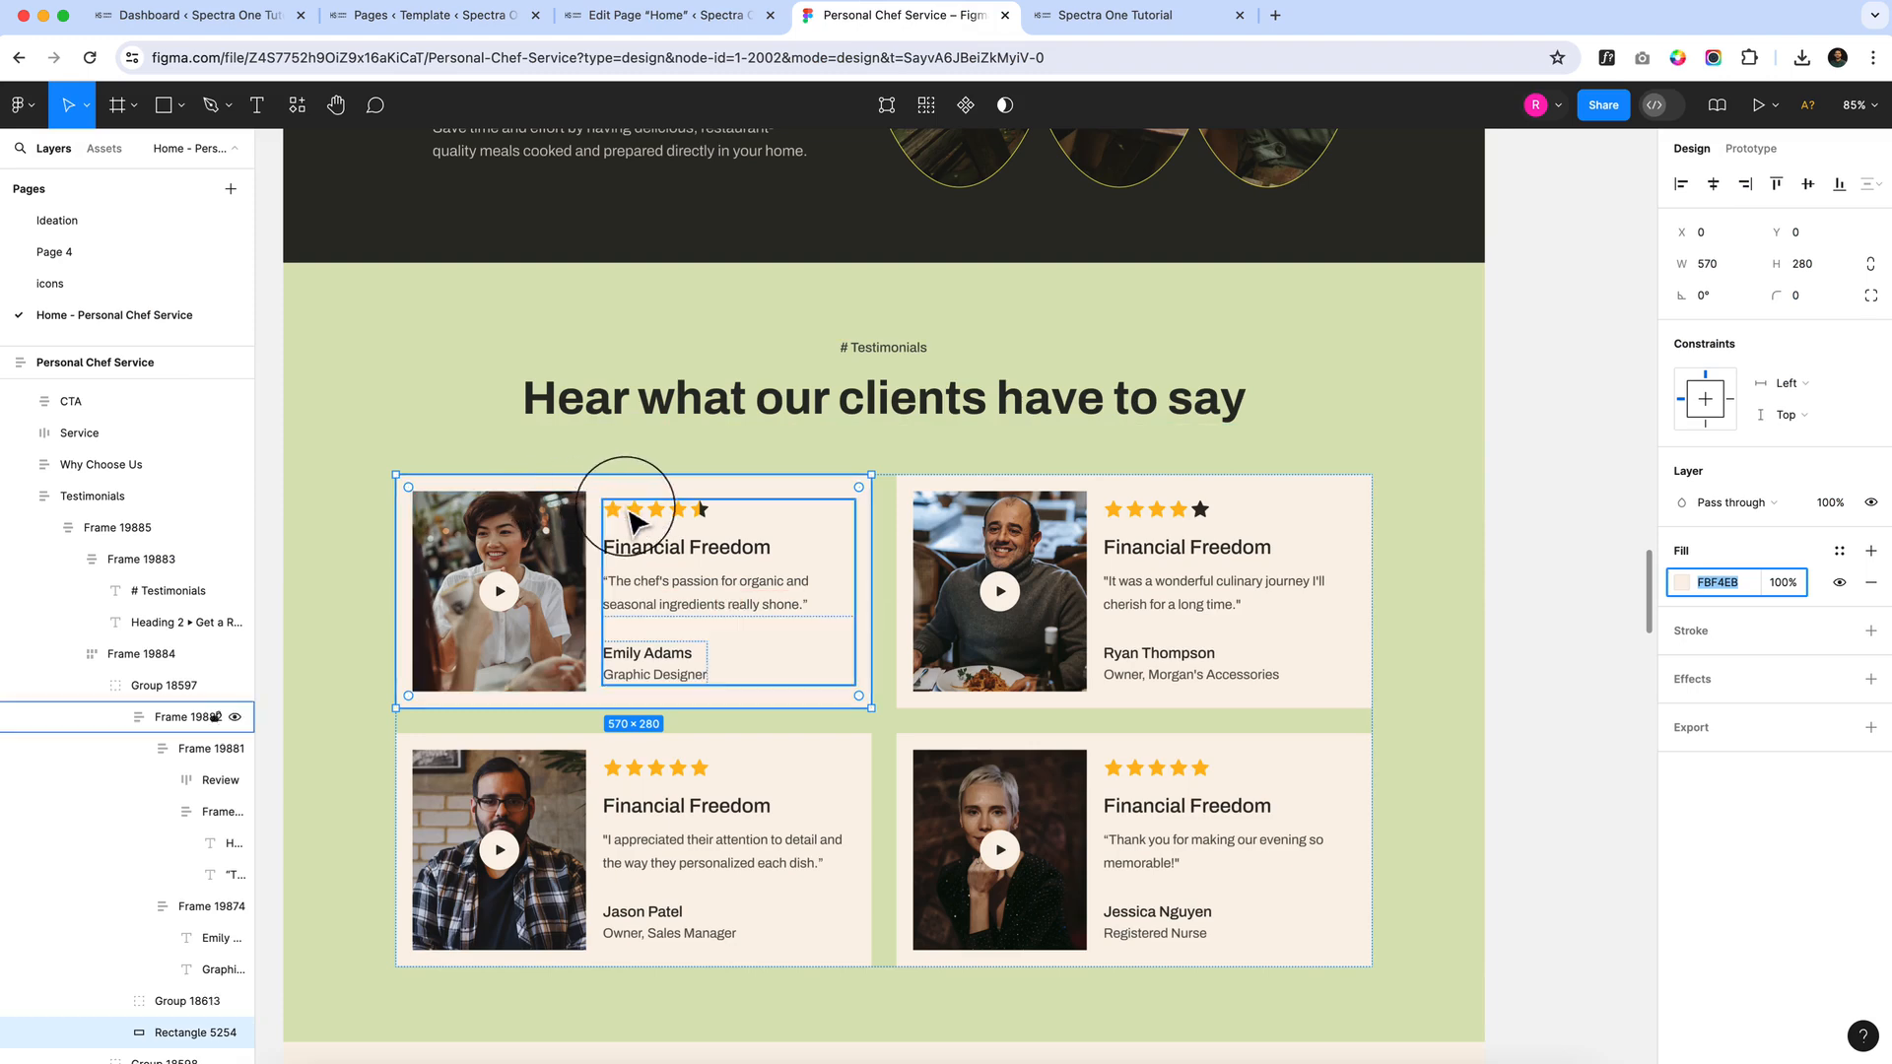
triple_click(672, 591)
left_click(672, 591)
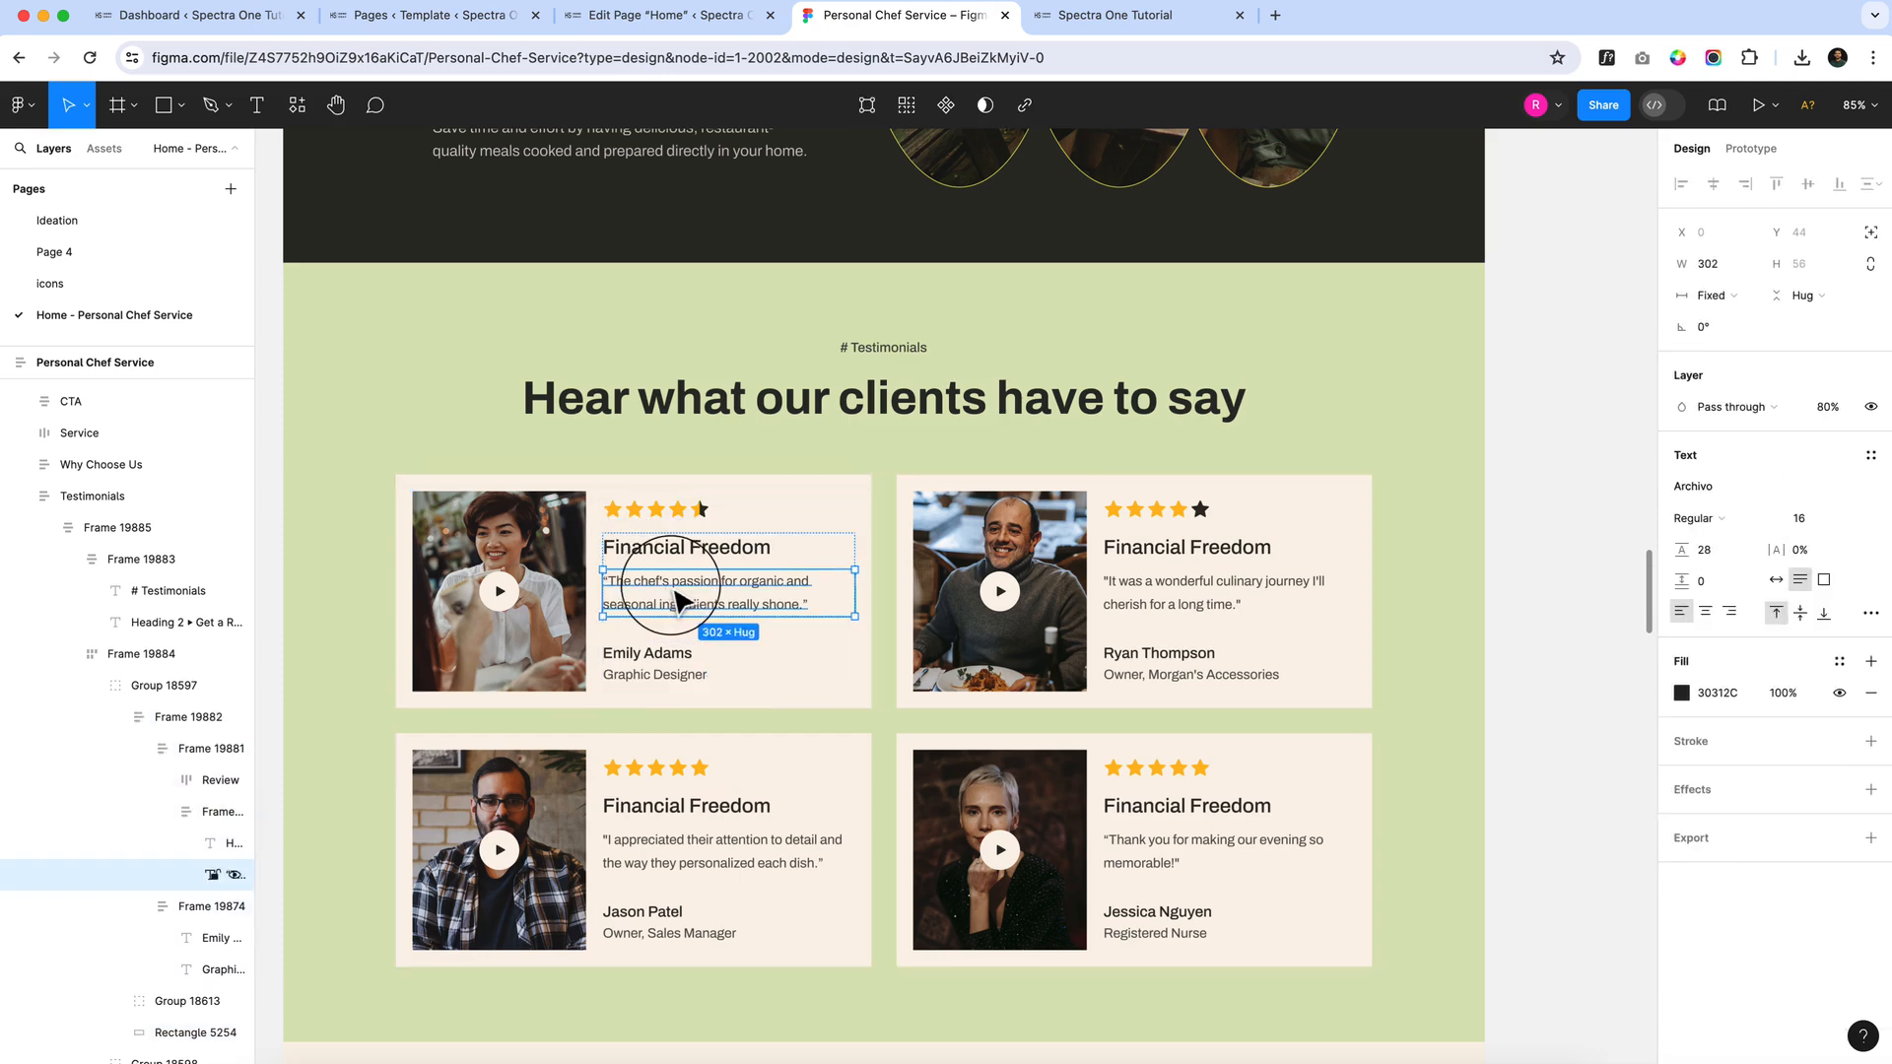
left_click(668, 16)
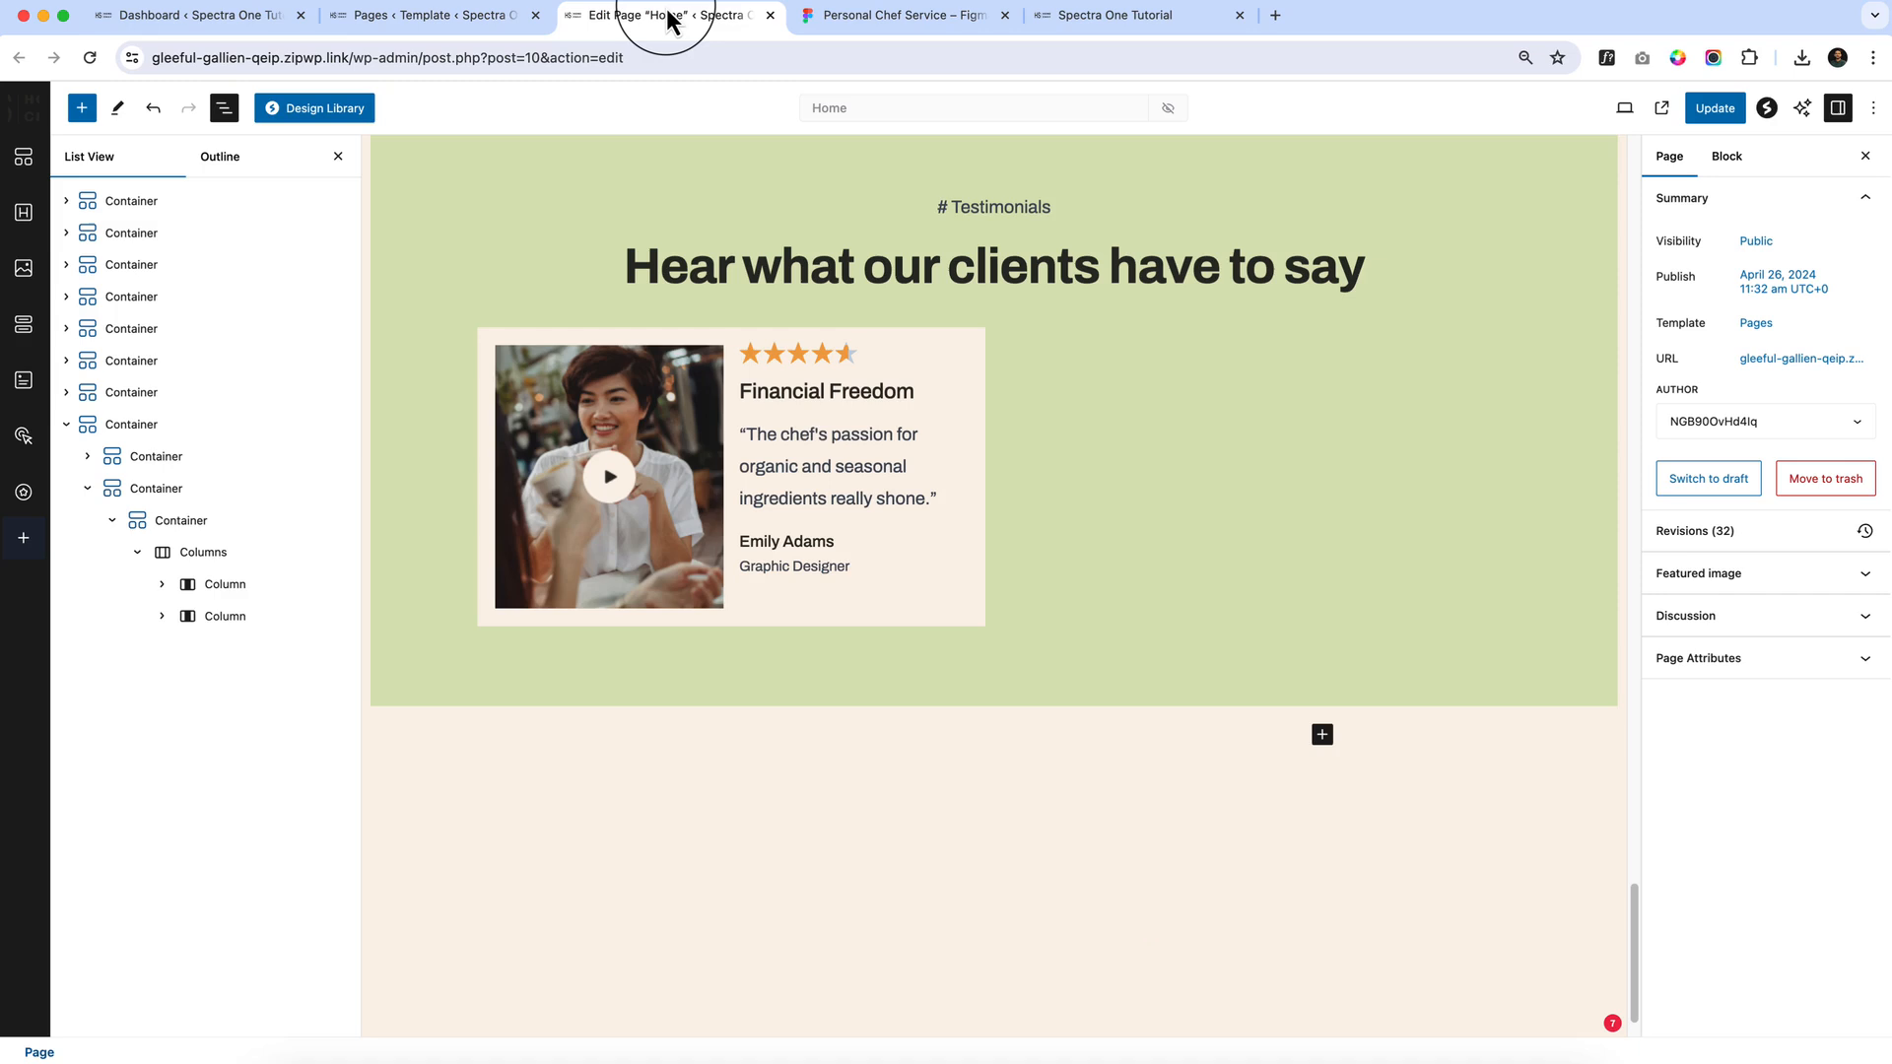
Set the testimonial card's star size to 23 px, and compare the card with Figma's first testimonial card
left_click(808, 354)
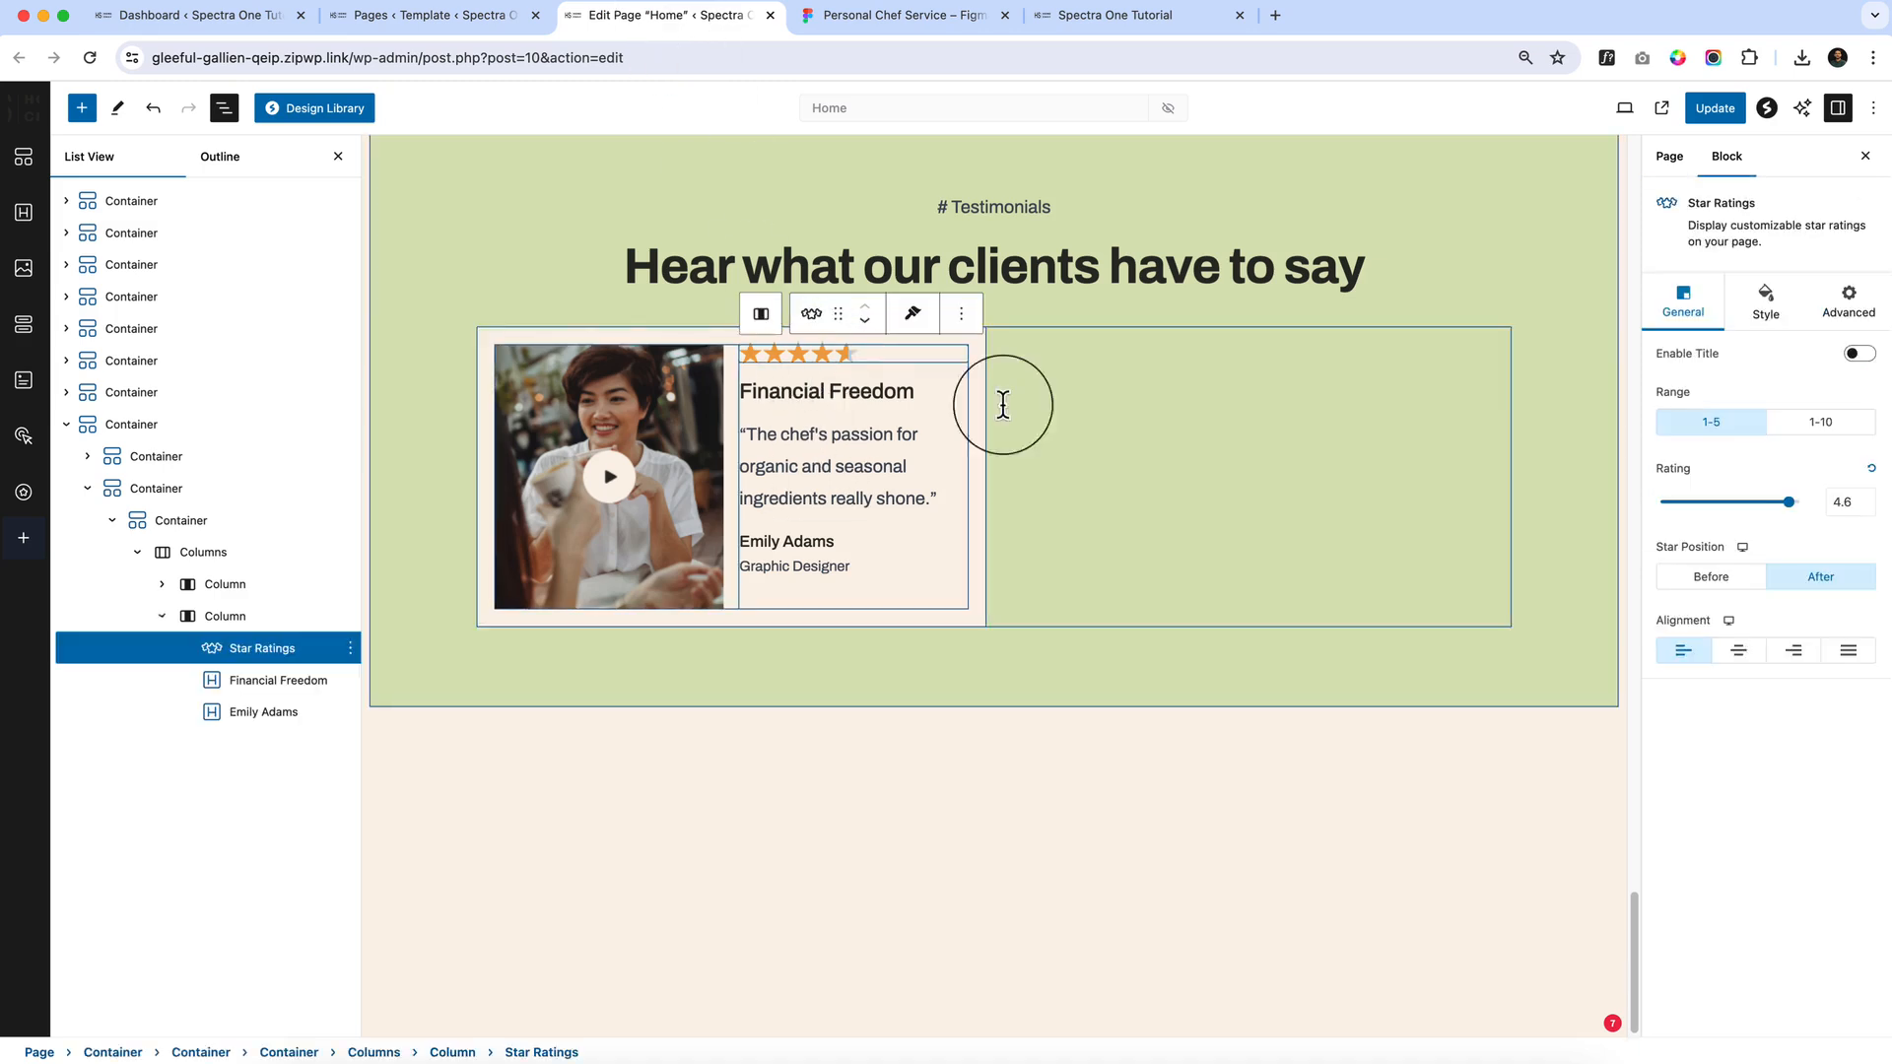
left_click(1765, 306)
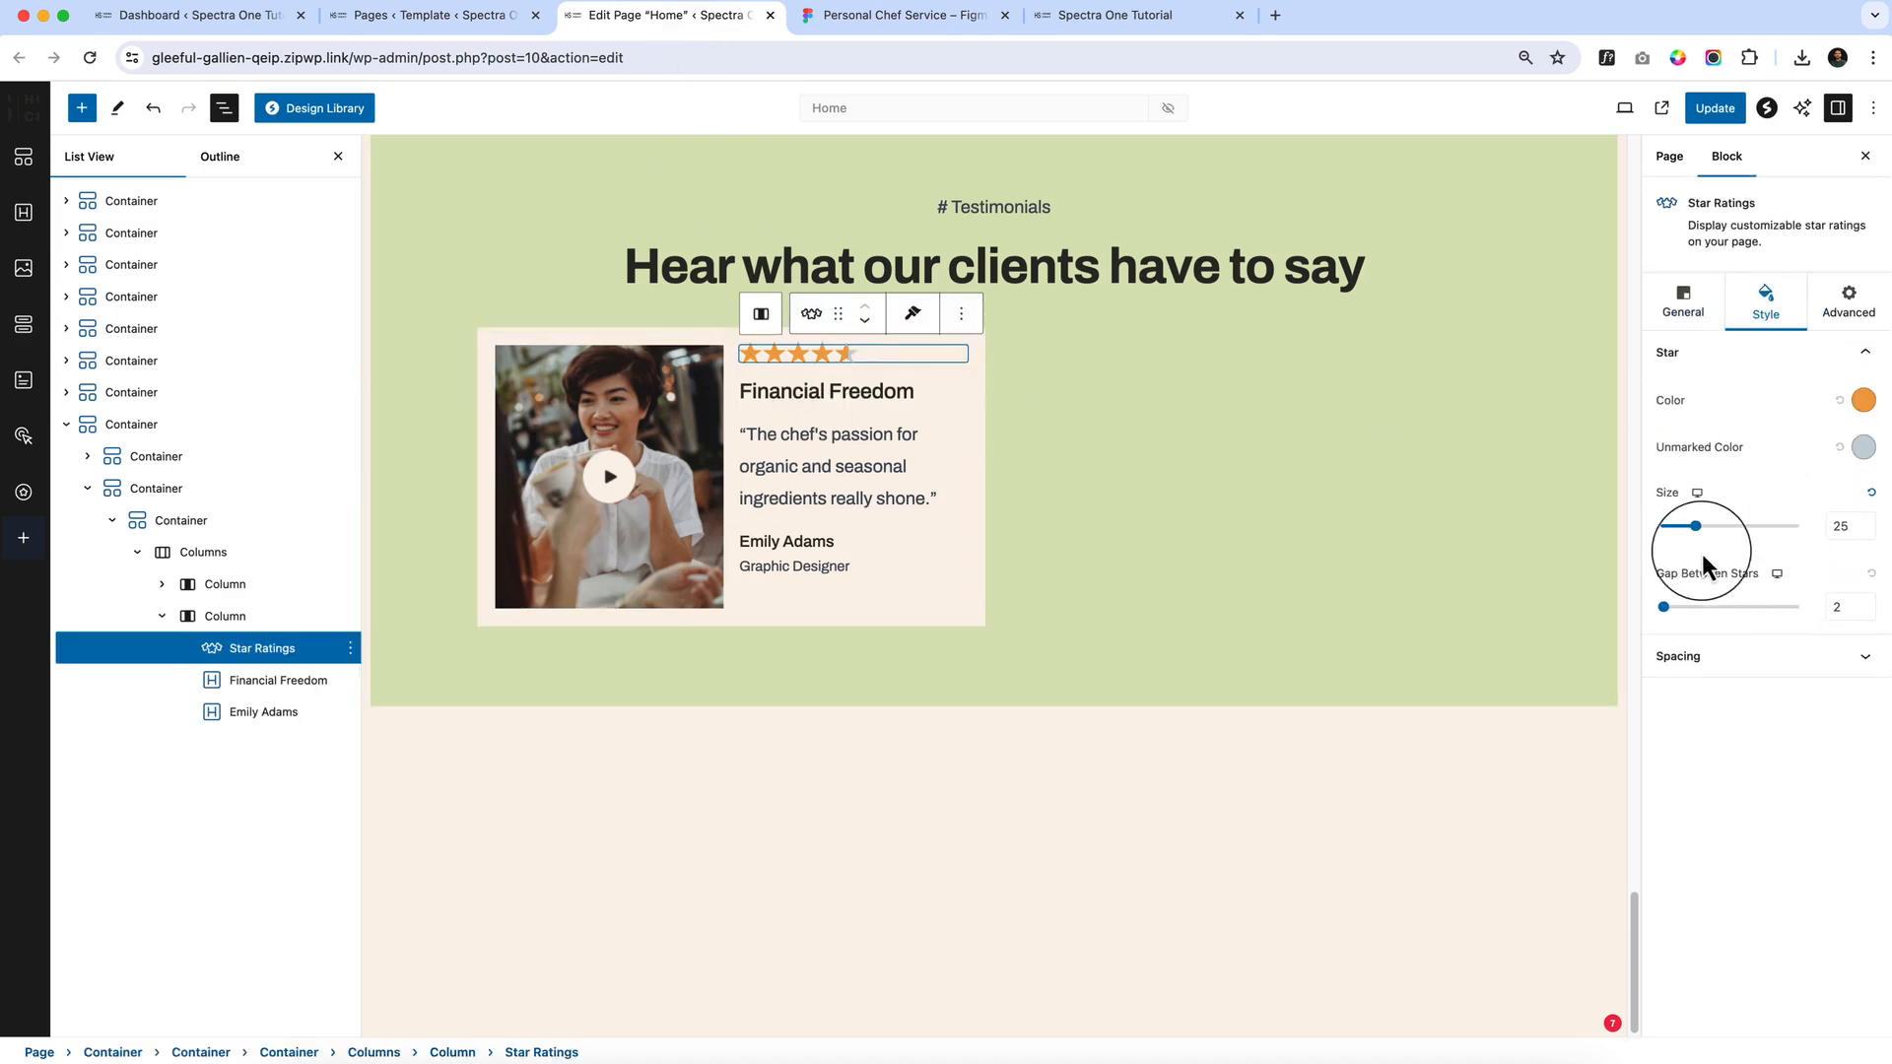
left_click(1869, 531)
left_click(1869, 531)
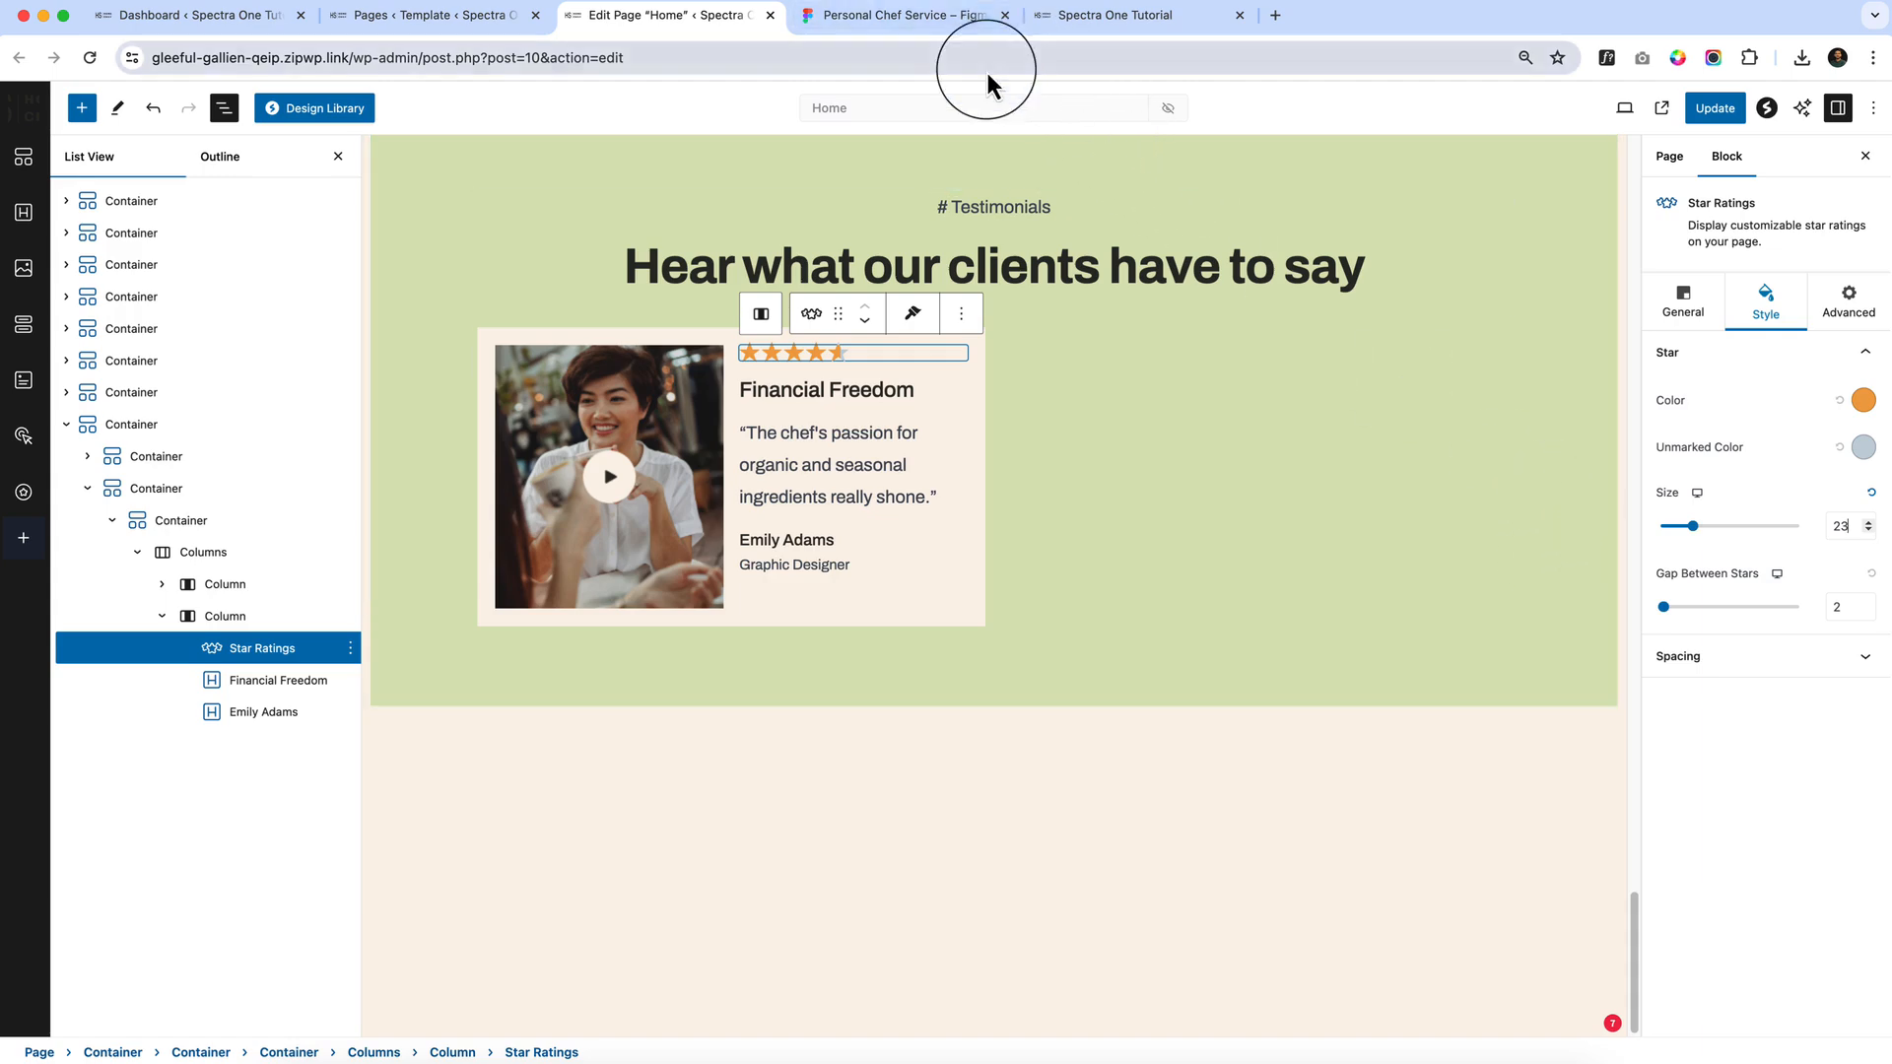
left_click(931, 19)
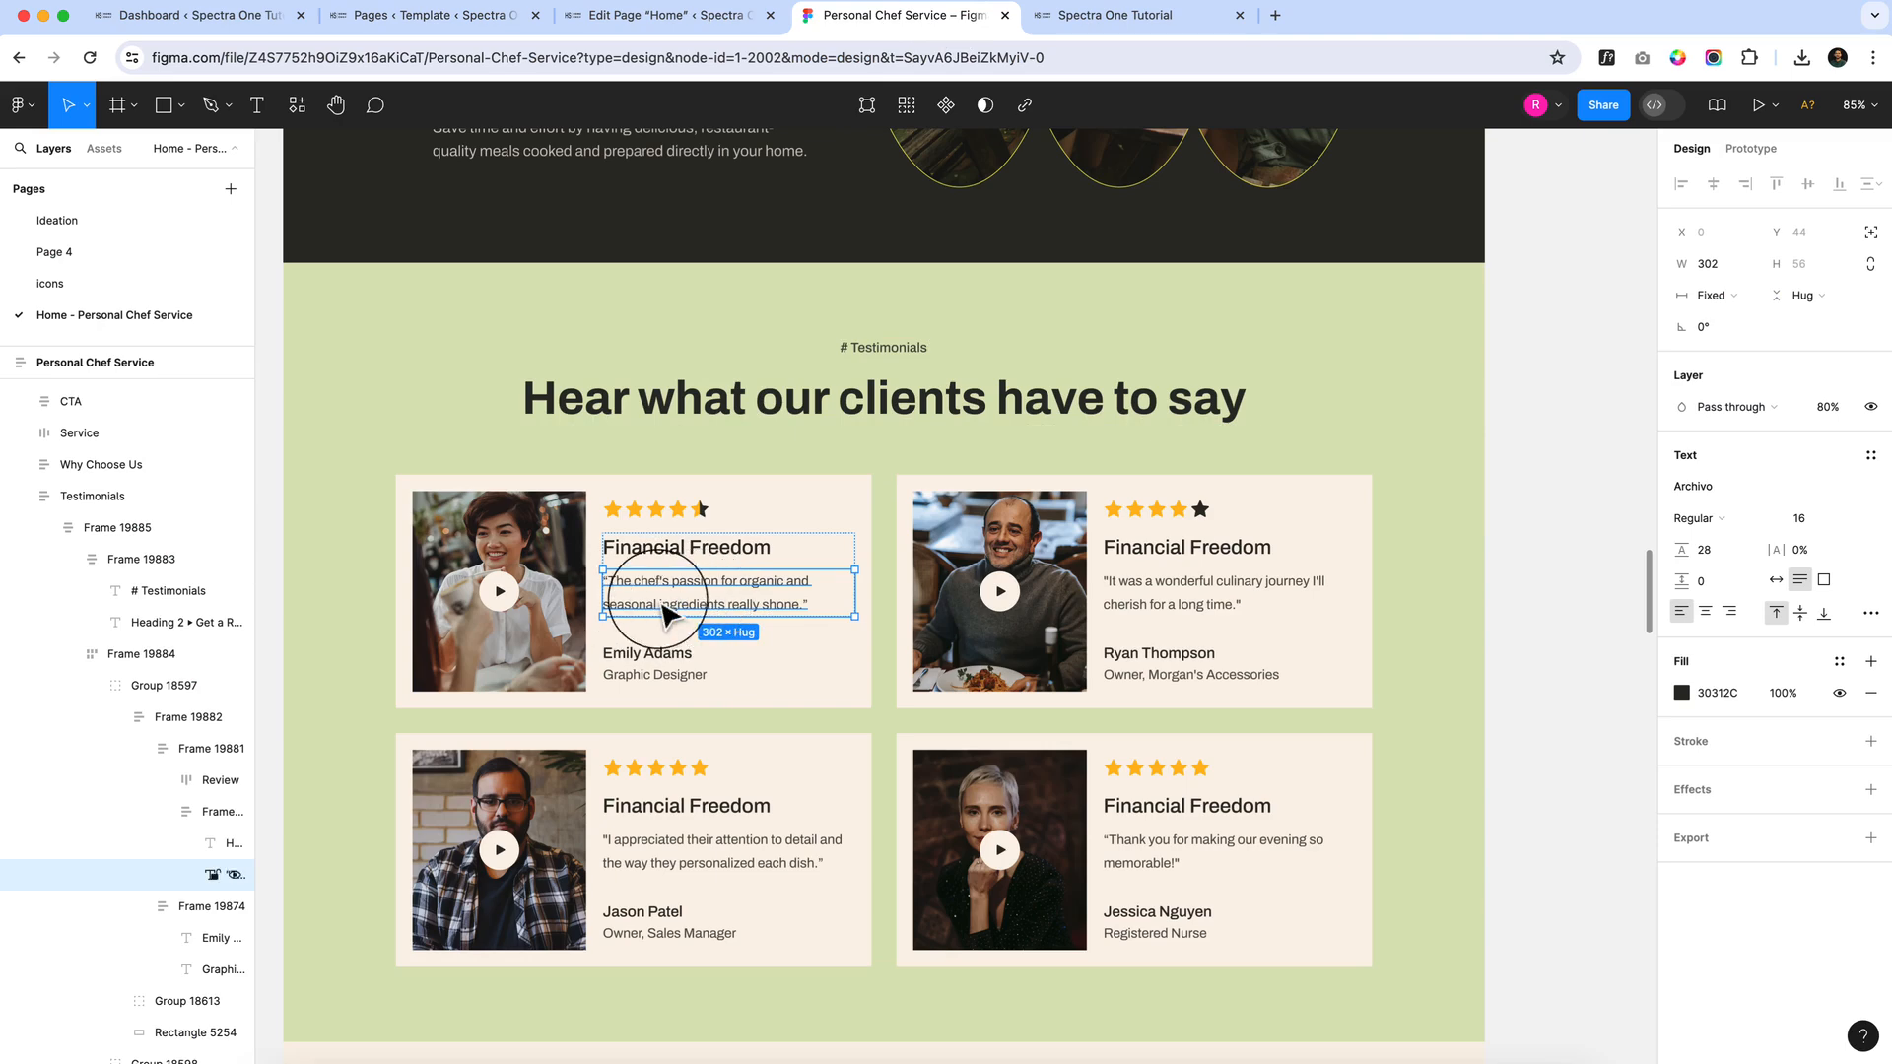
left_click(686, 33)
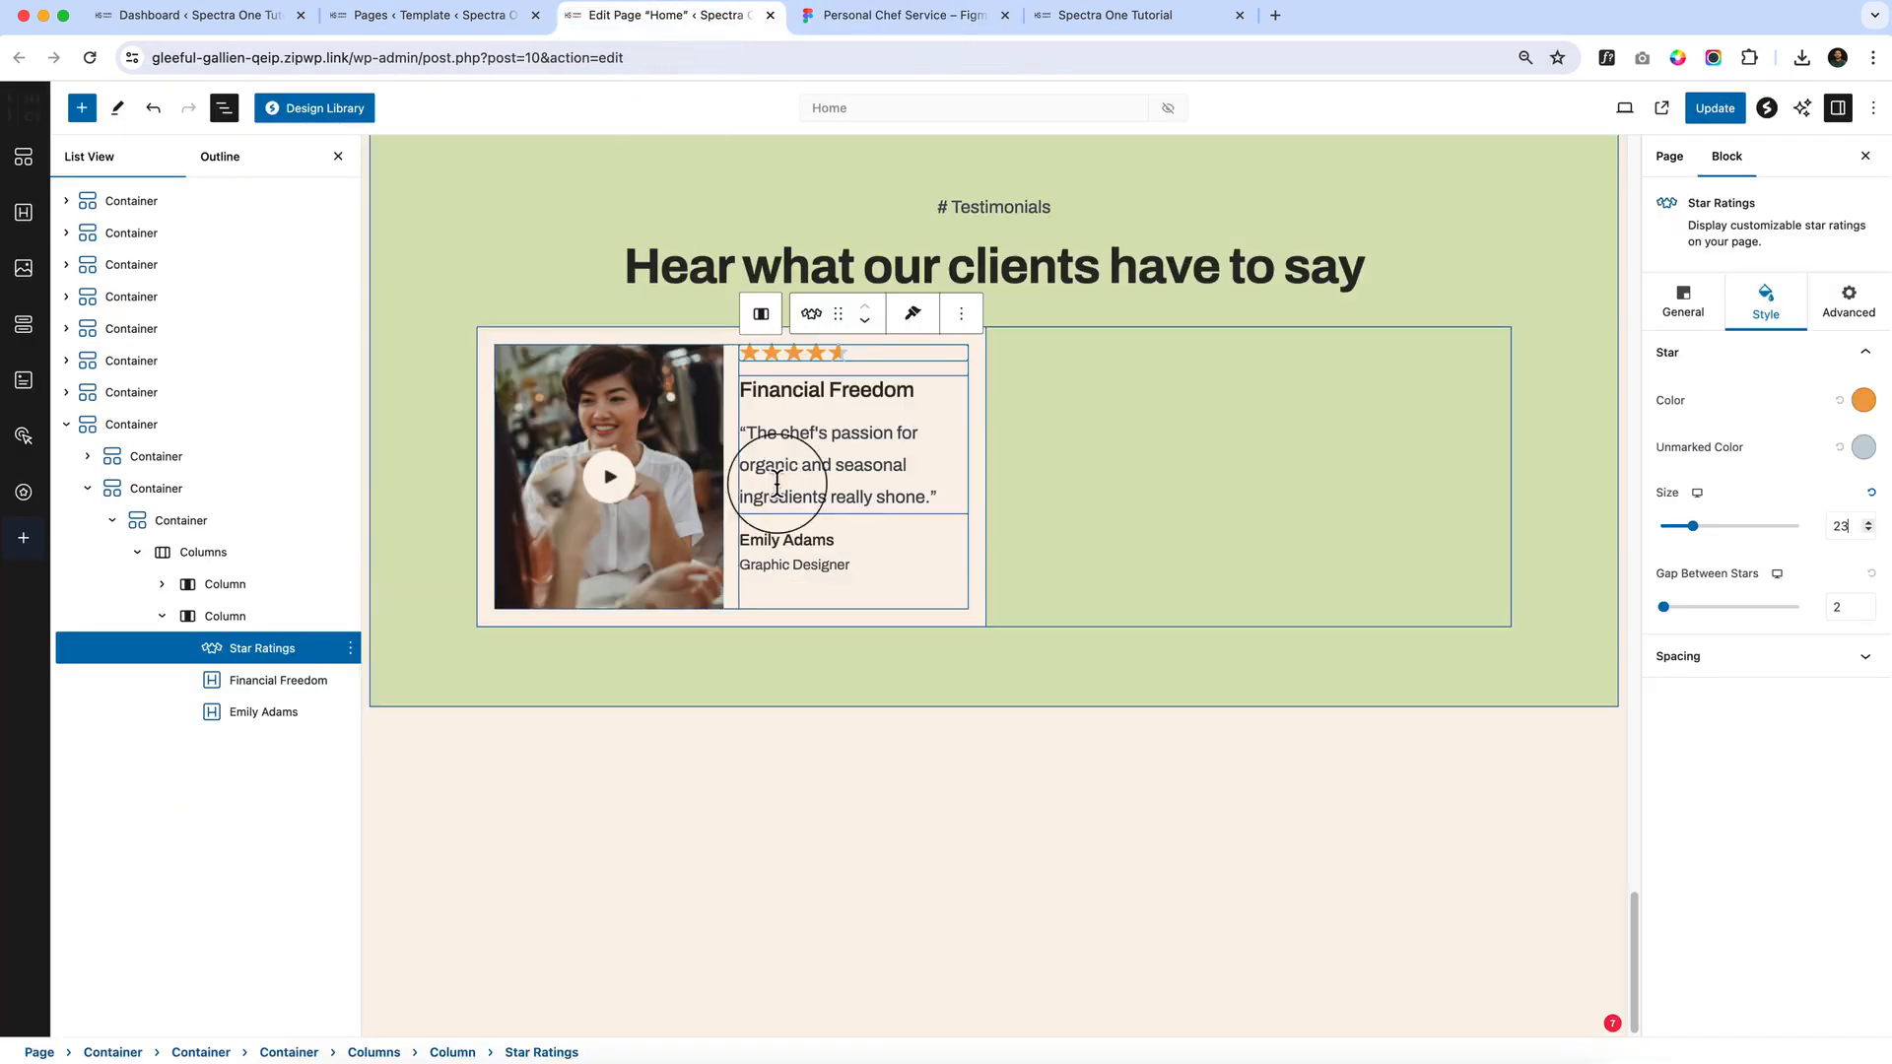
Set the width of the testimonial card's image column to 40%
left_click(715, 482)
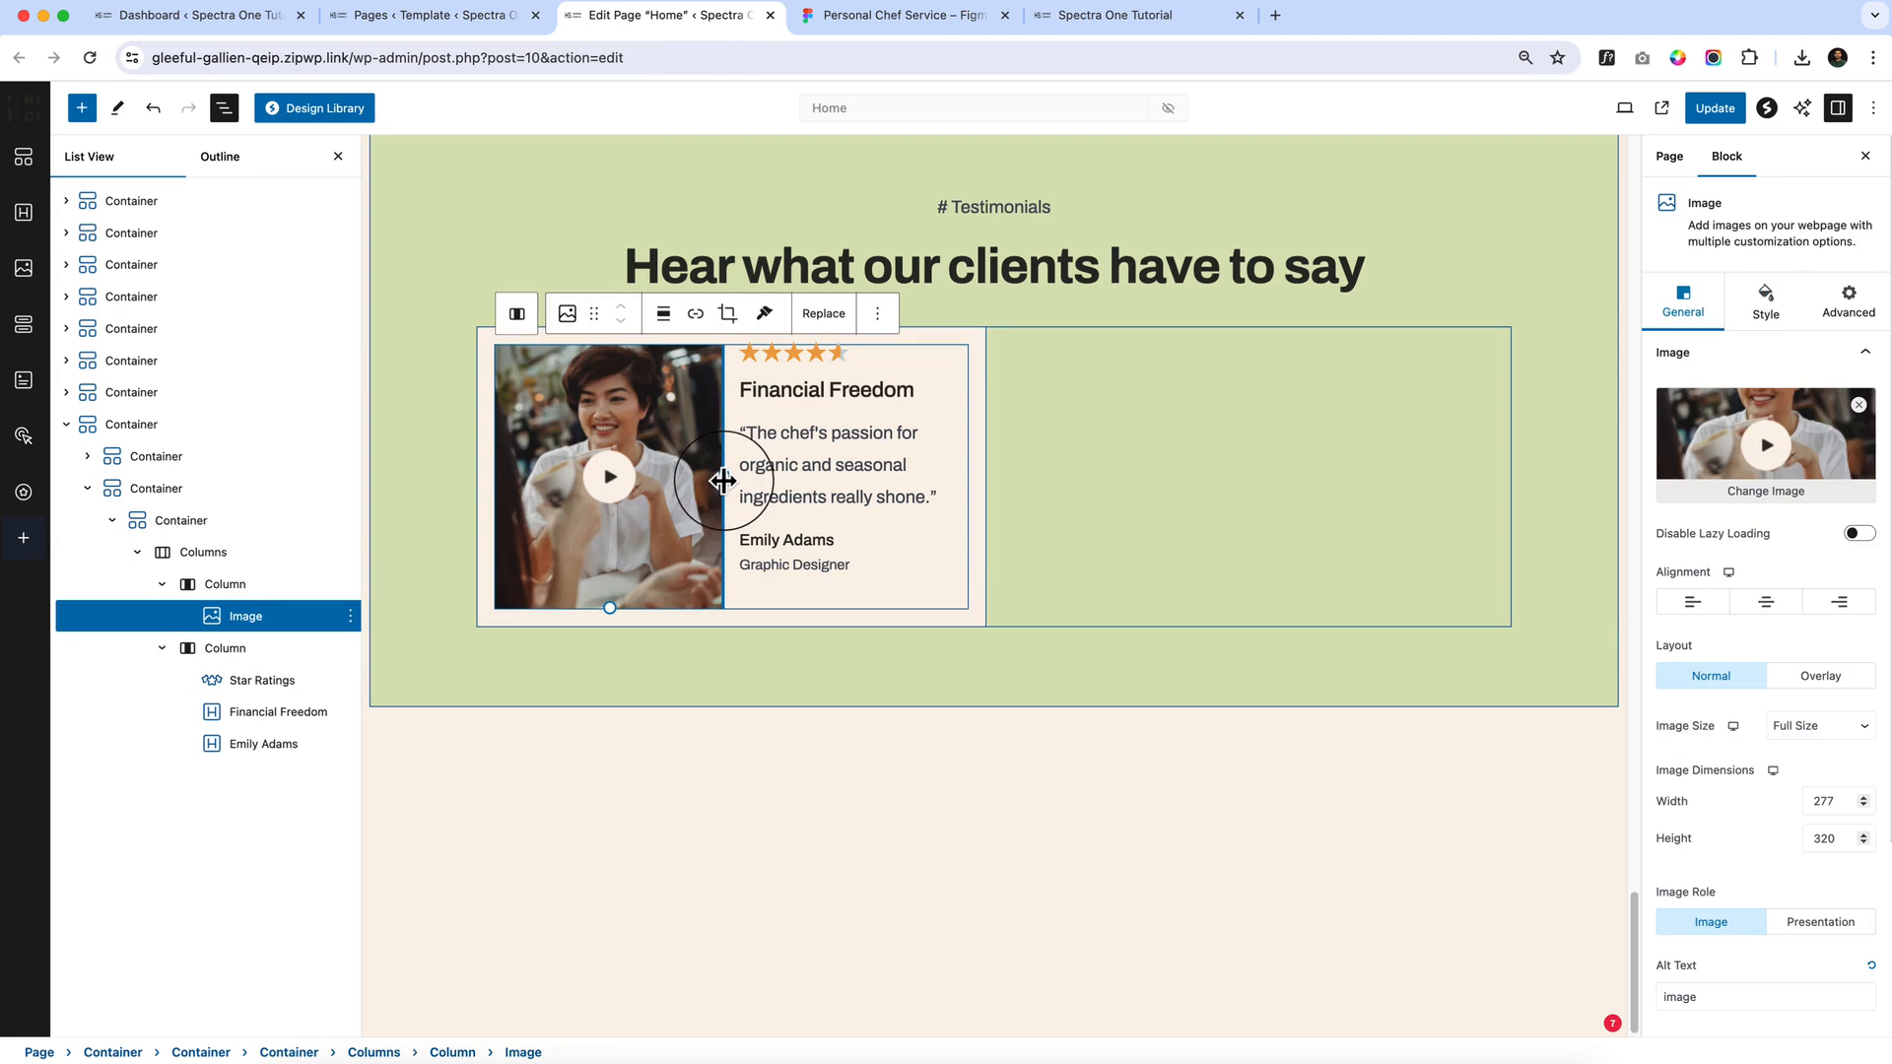
left_click(258, 584)
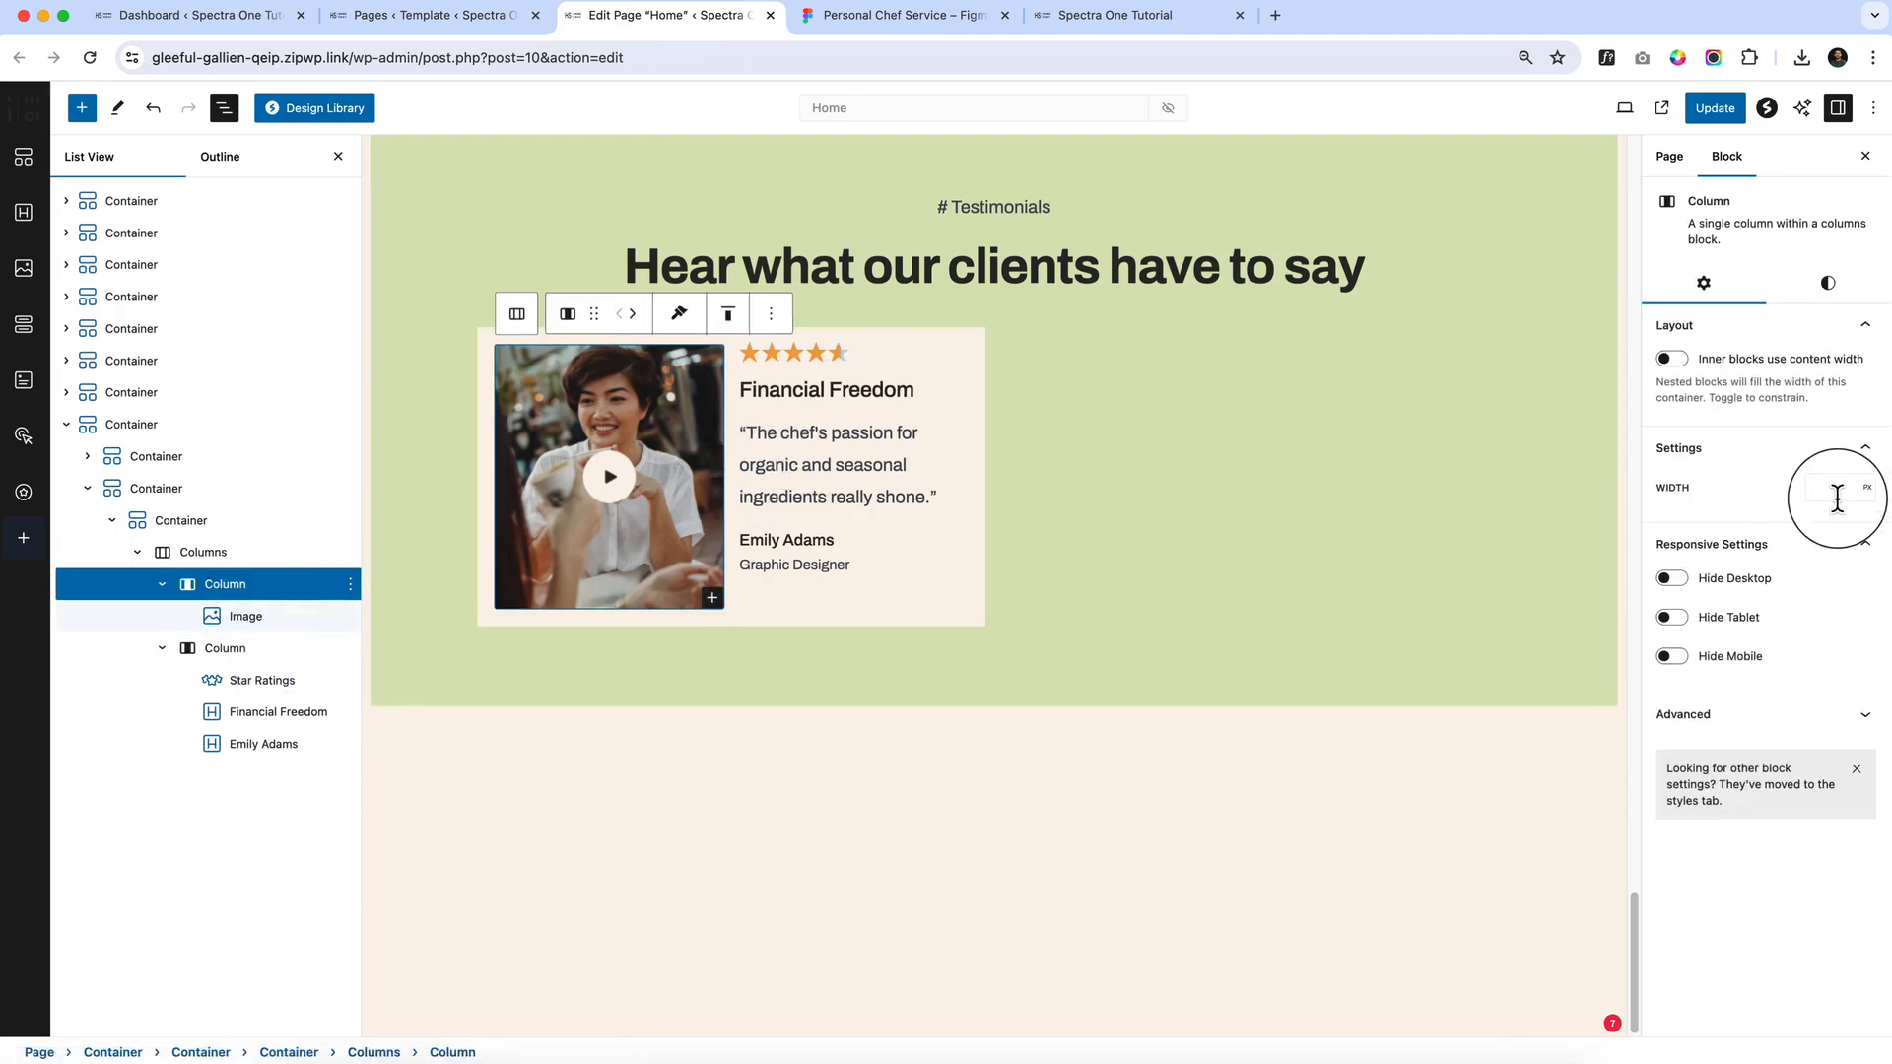
type("40")
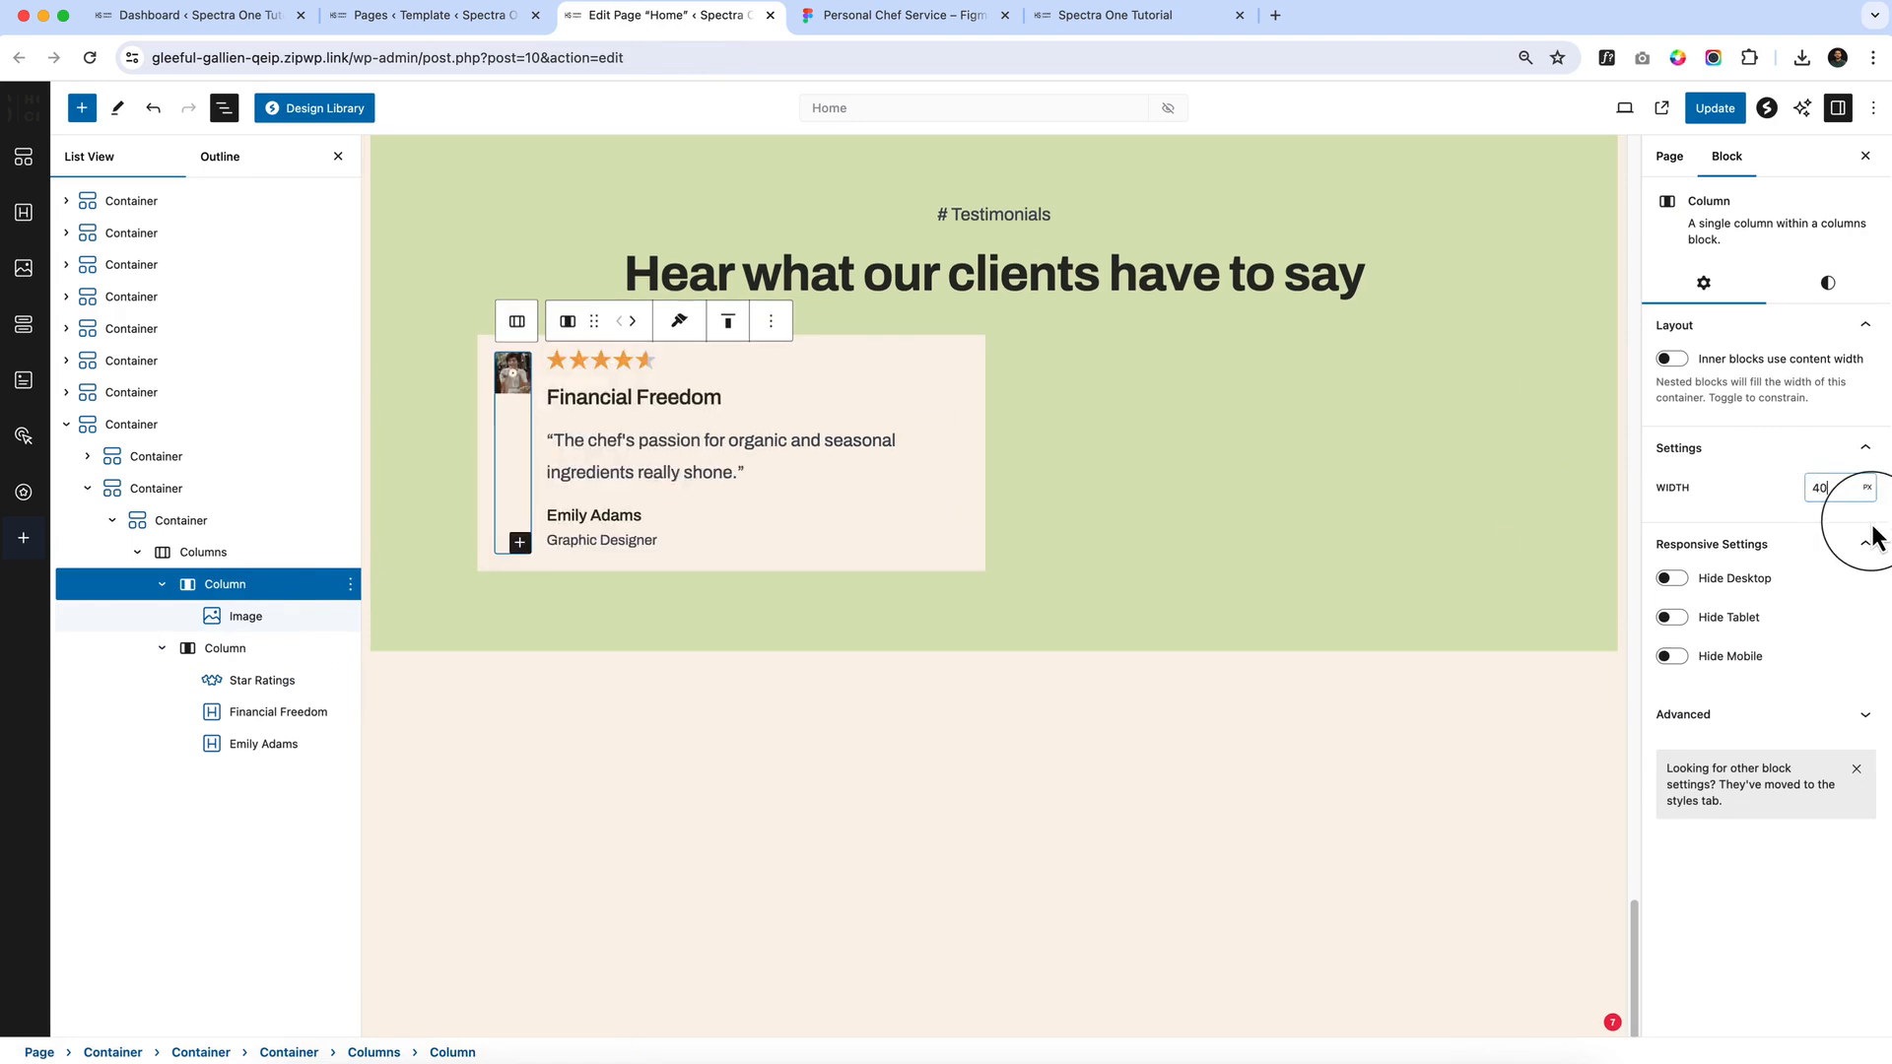
left_click(1867, 487)
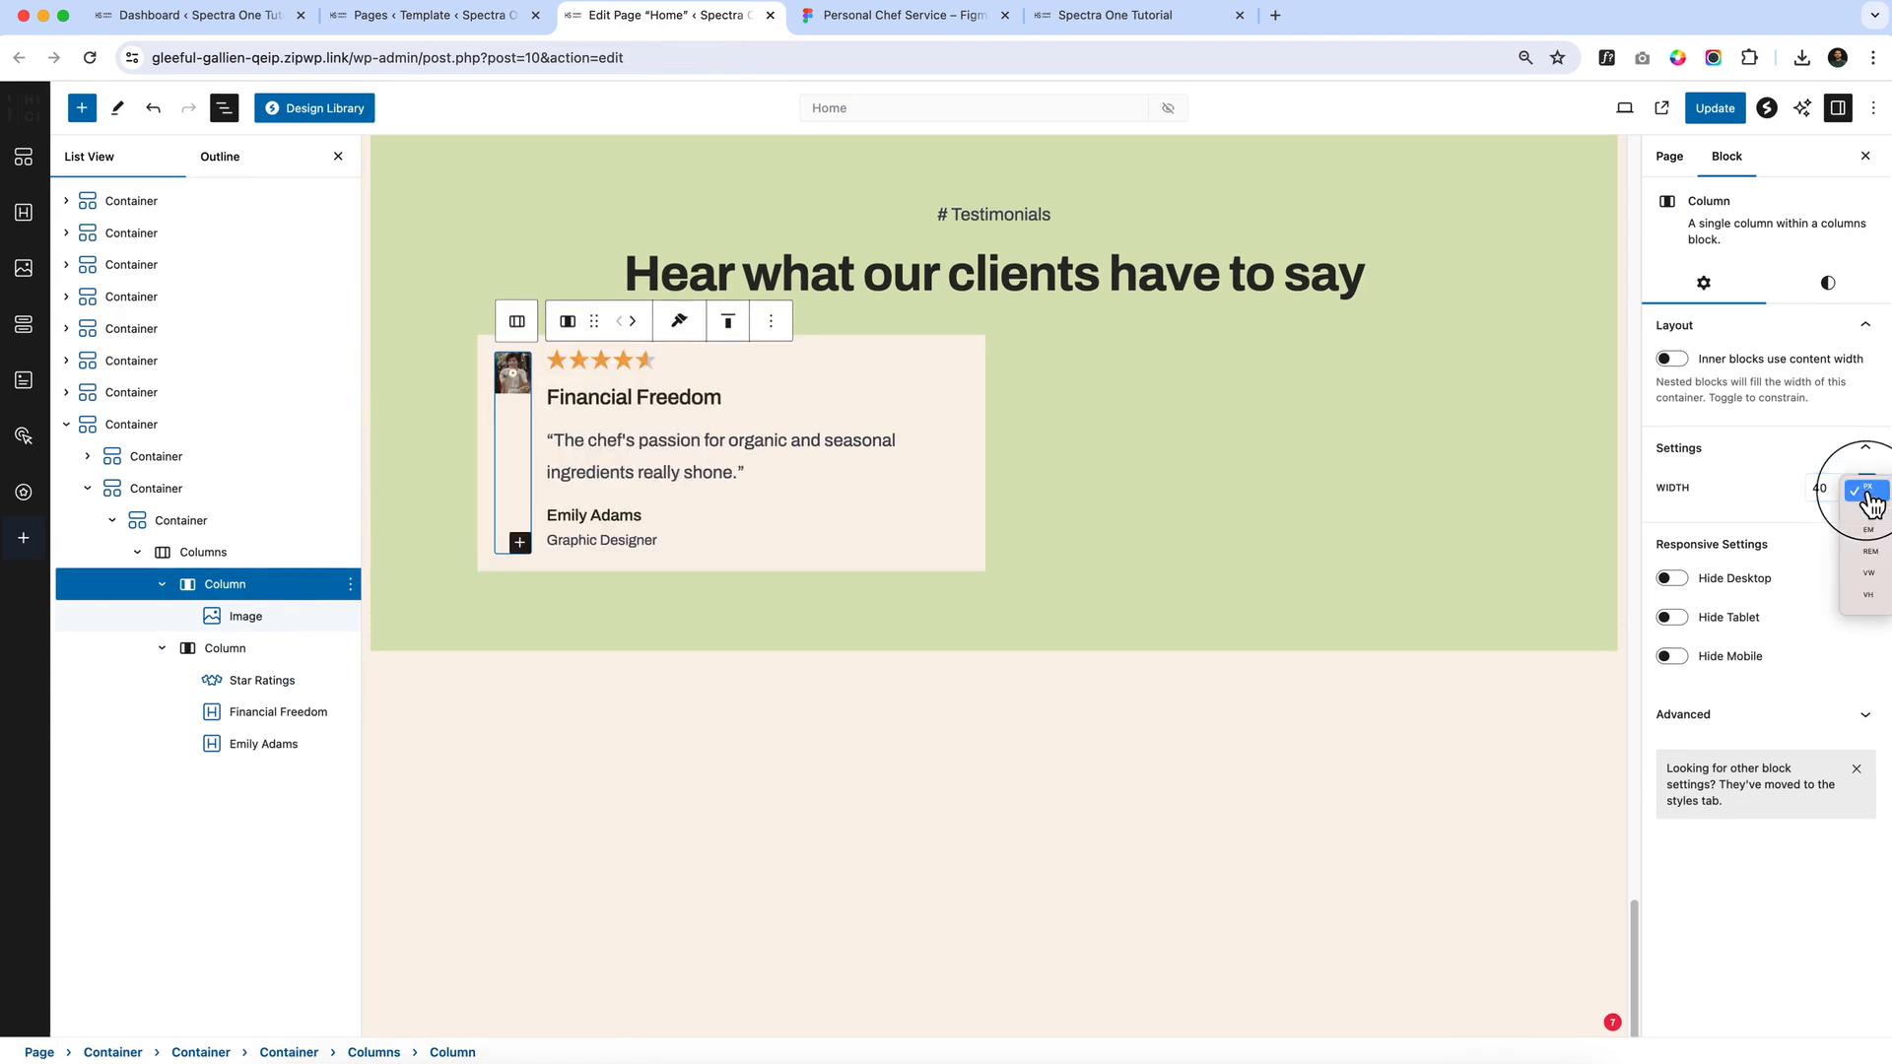
left_click(1872, 519)
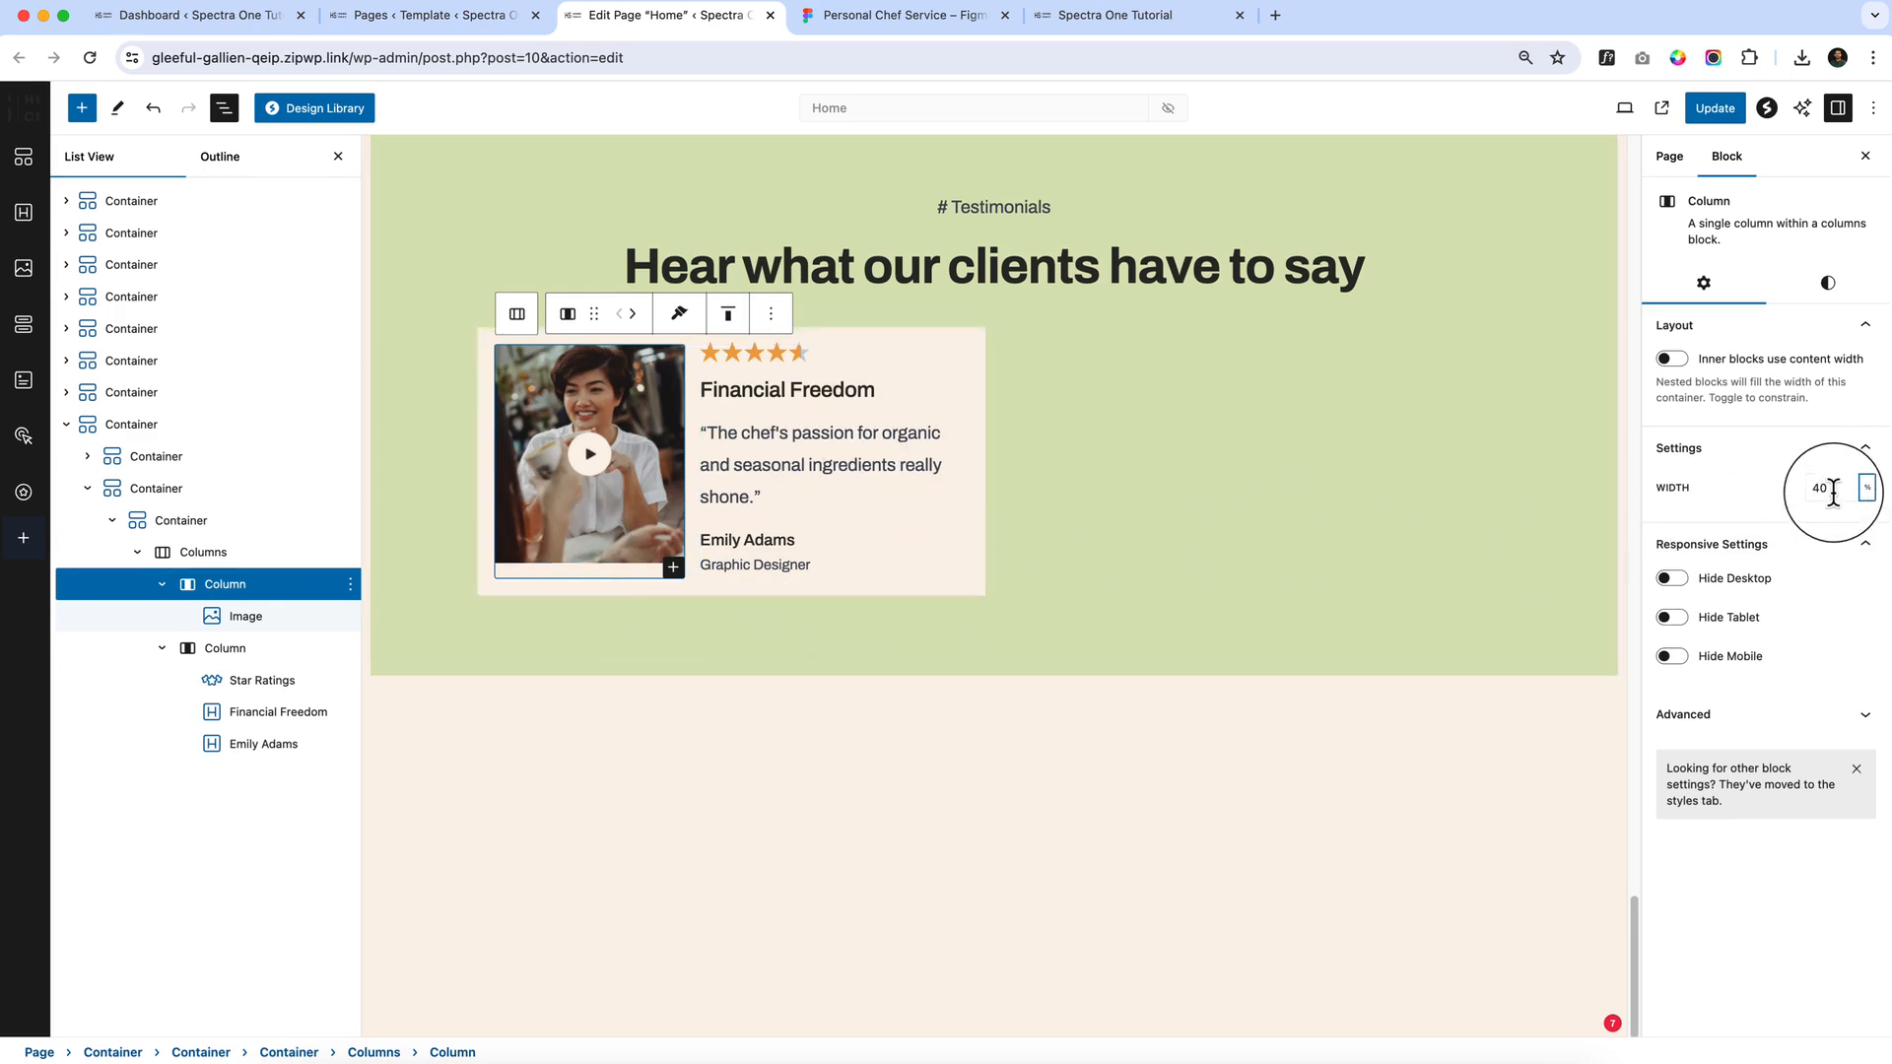
Fine-tune the width of the testimonial card's image column to 37%
key("Down")
key("Down")
key("Down")
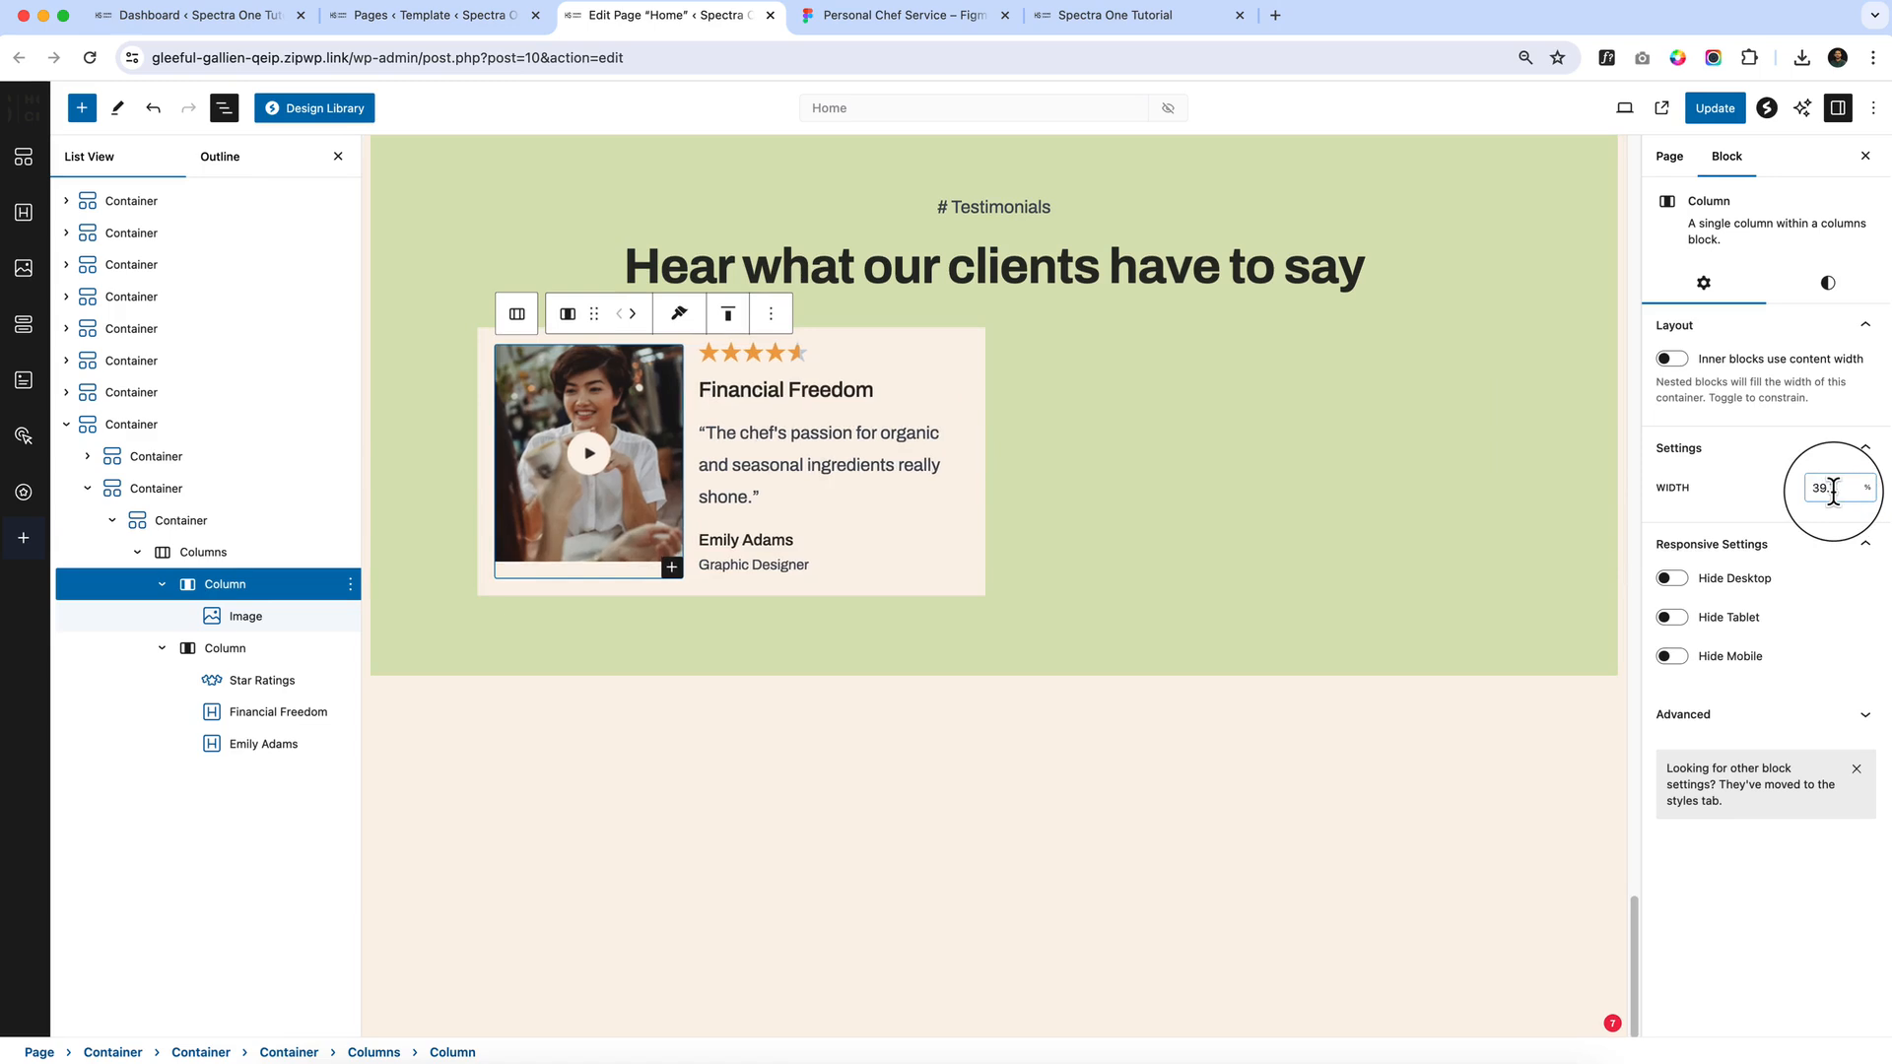
key("Down")
key("Down")
key("Down")
key("Down")
key("Down")
key("Down")
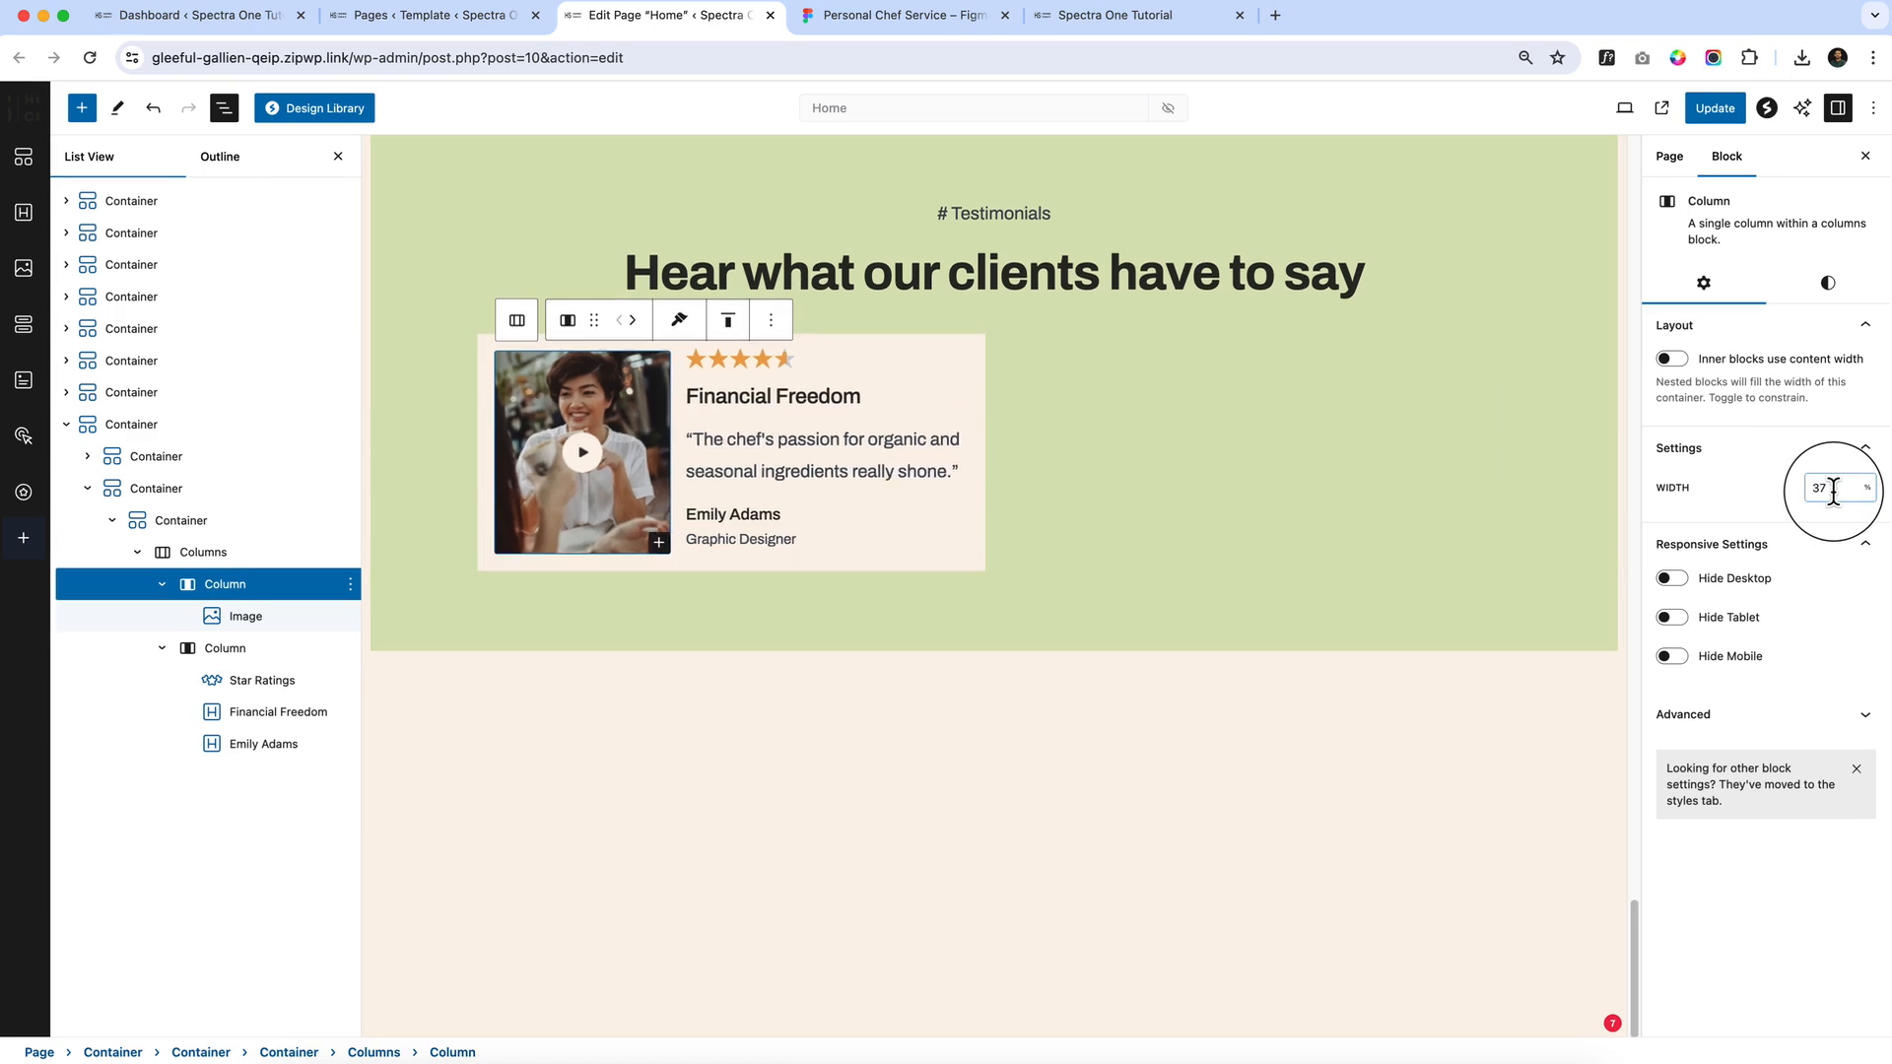
key("Down")
key("Down")
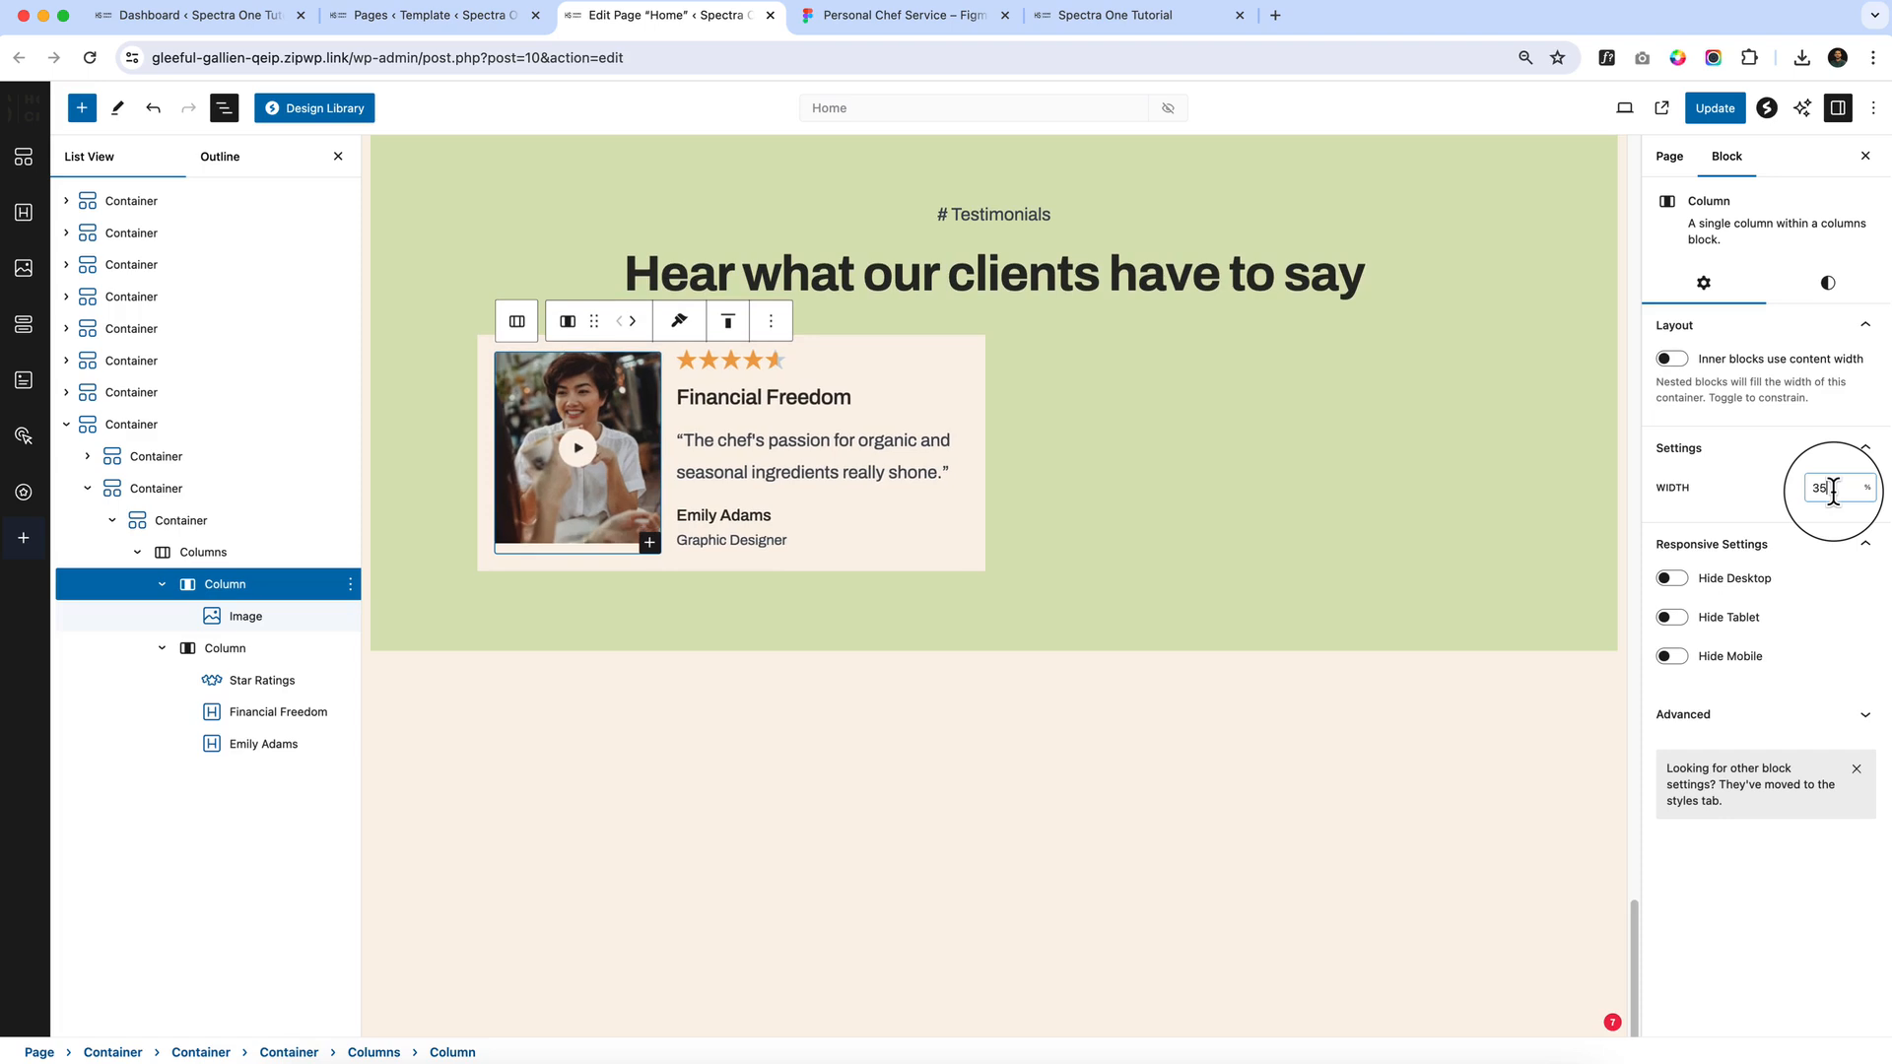
key("Up")
key("Up")
key("Up")
key("Up")
key("Up")
key("Up")
key("Up")
key("Up")
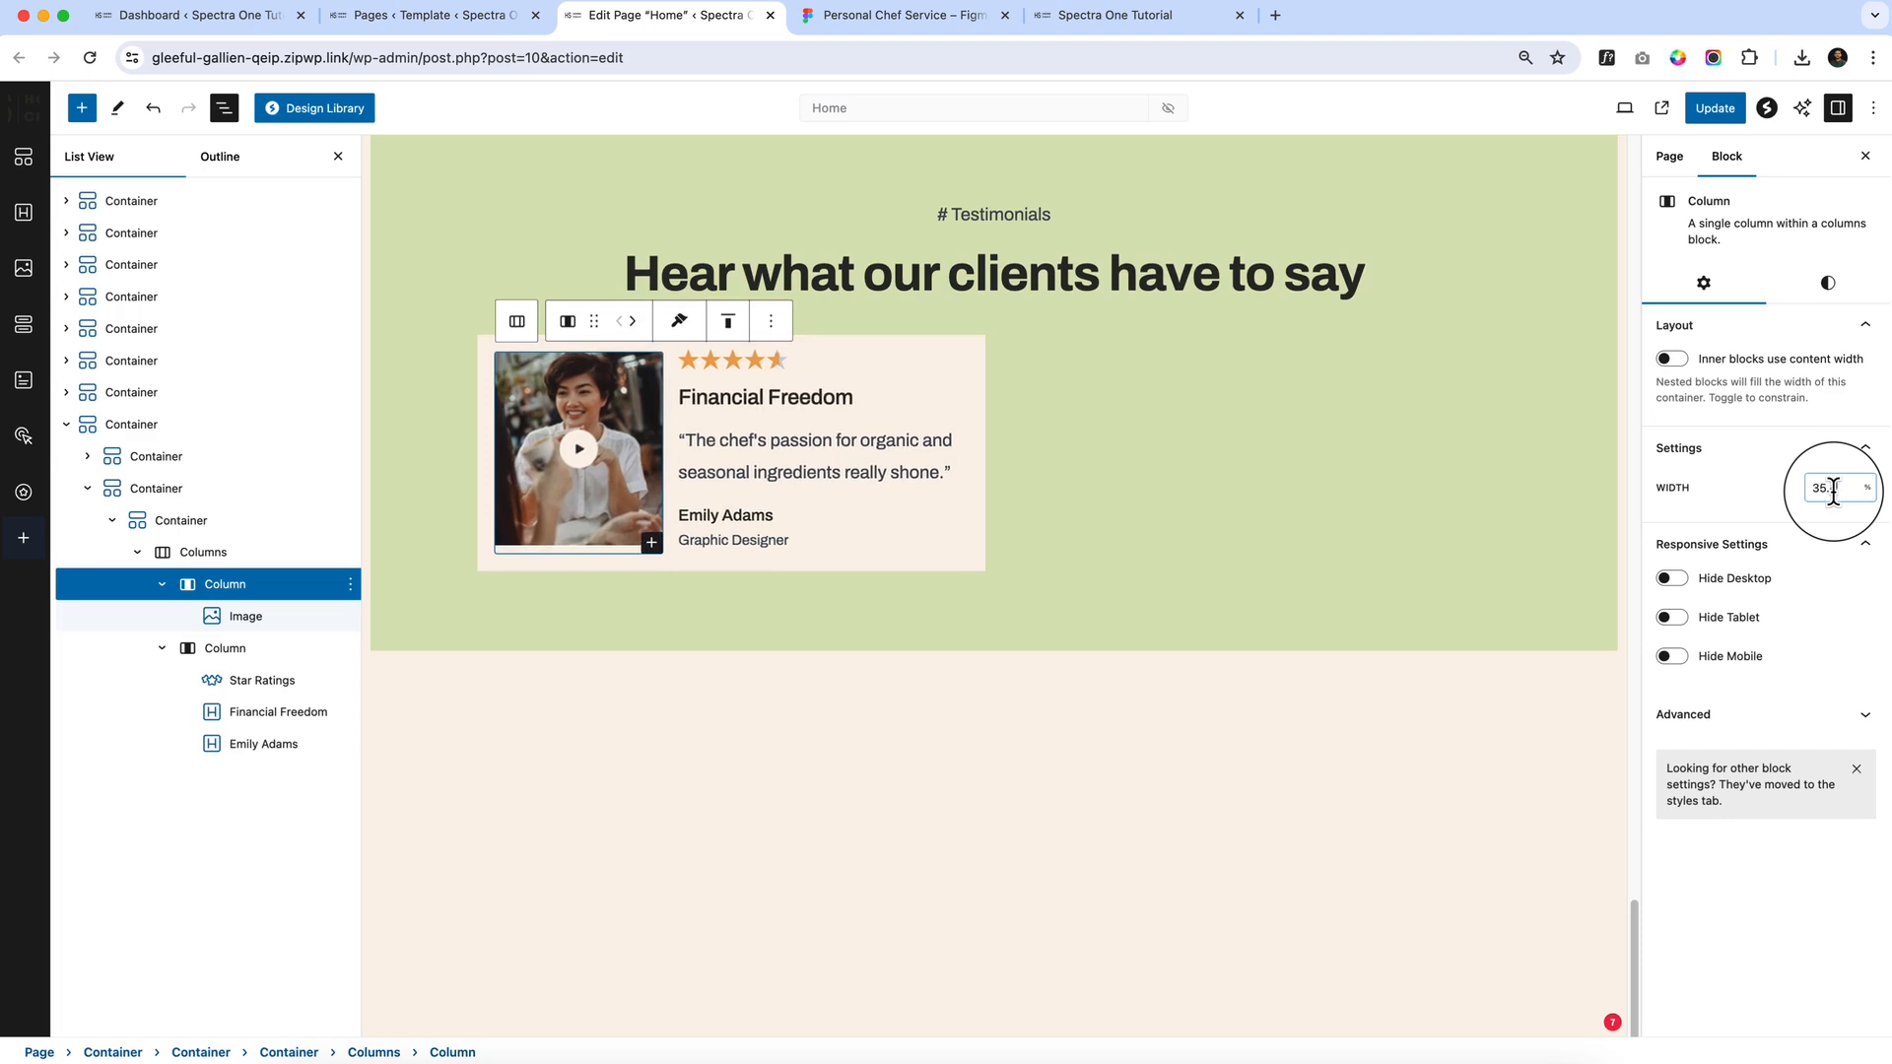
key("Up")
key("Up")
key("Up")
key("Up")
key("Up")
key("Up")
key("Up")
key("Up")
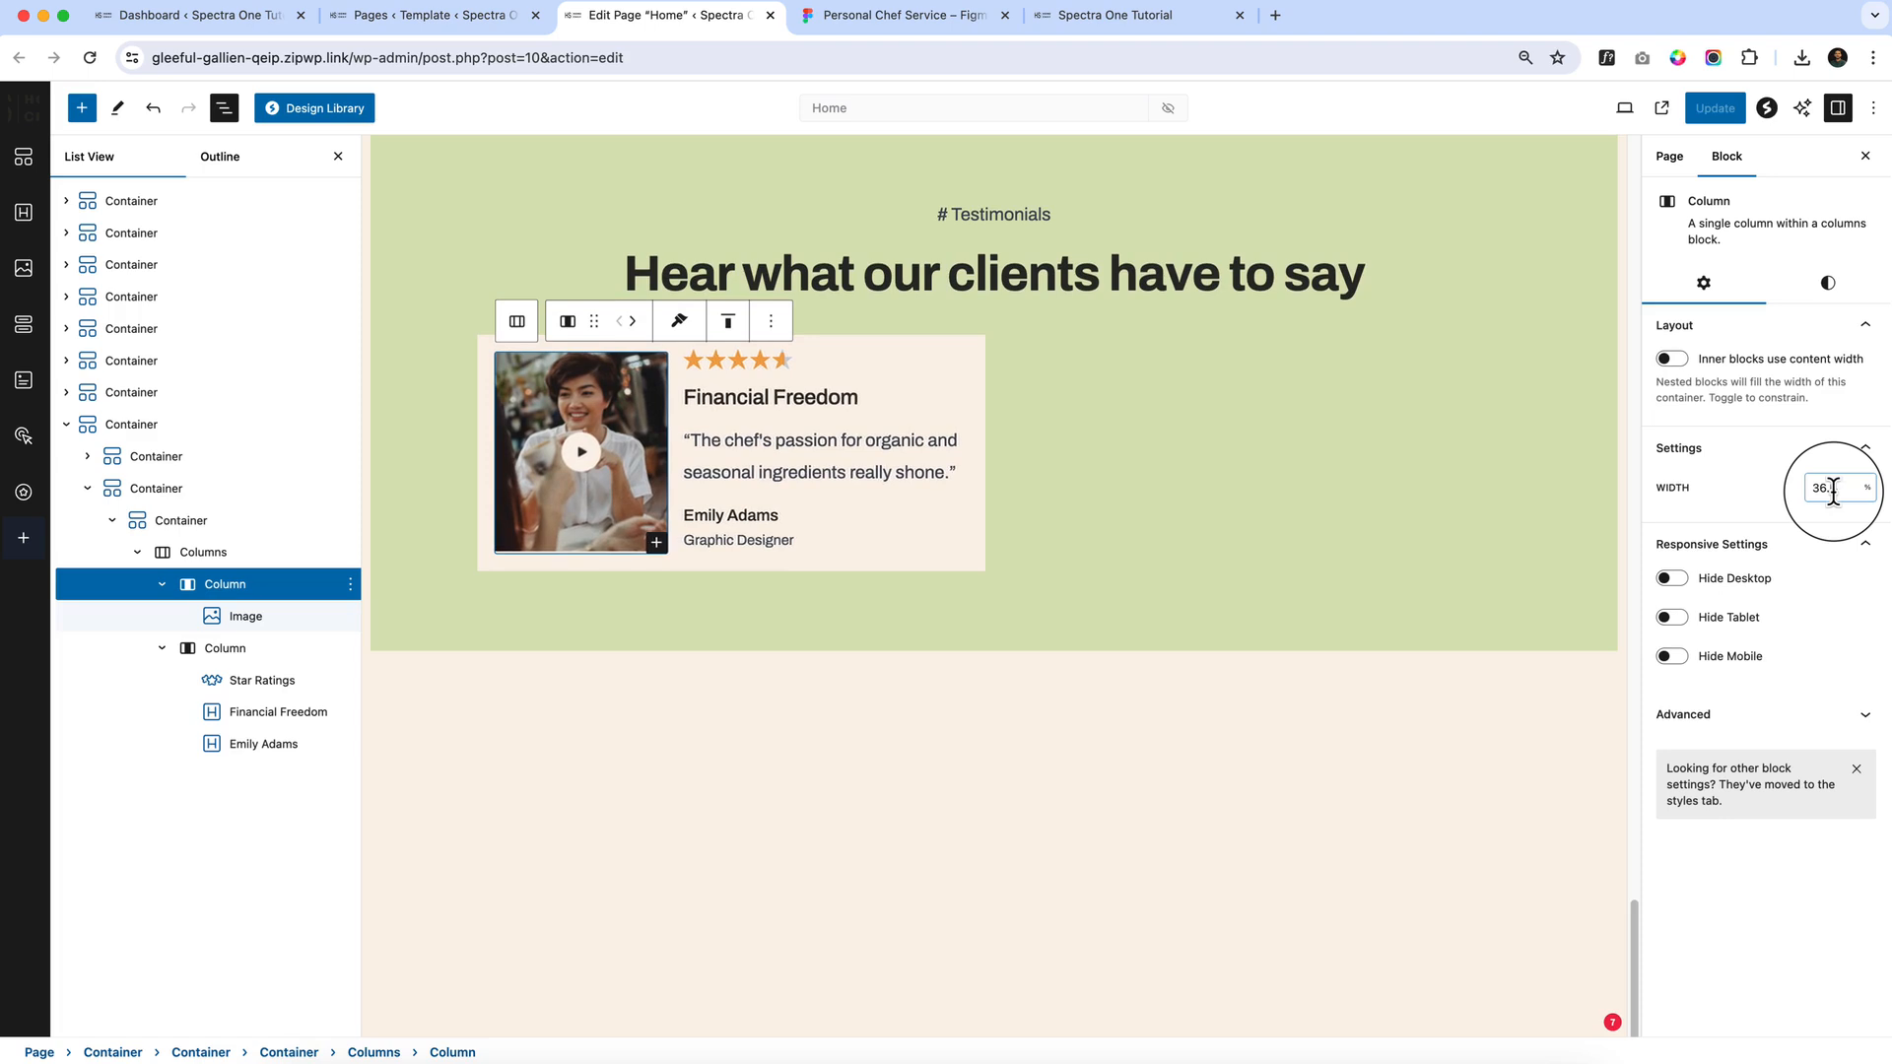
key("Up")
key("Up")
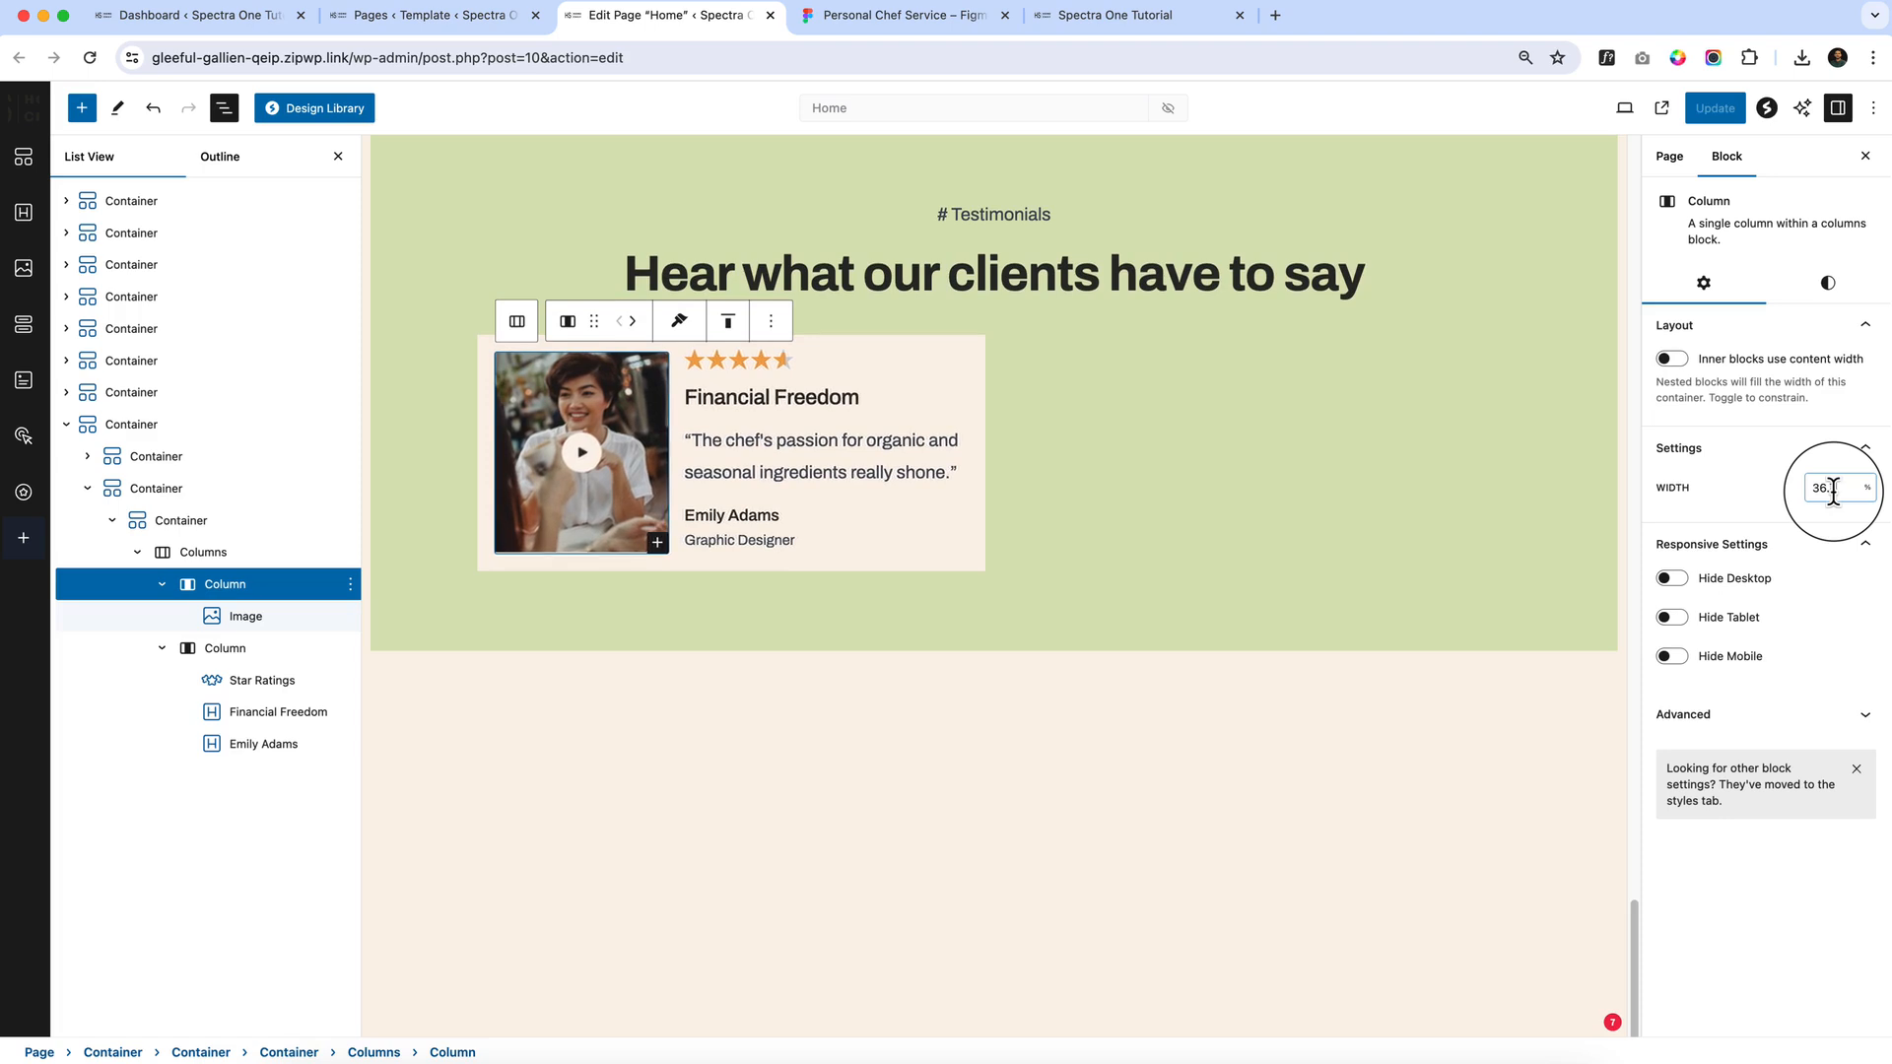
key("Up")
key("Up")
key("Up")
key("Up")
key("Up")
key("Up")
key("Up")
key("Up")
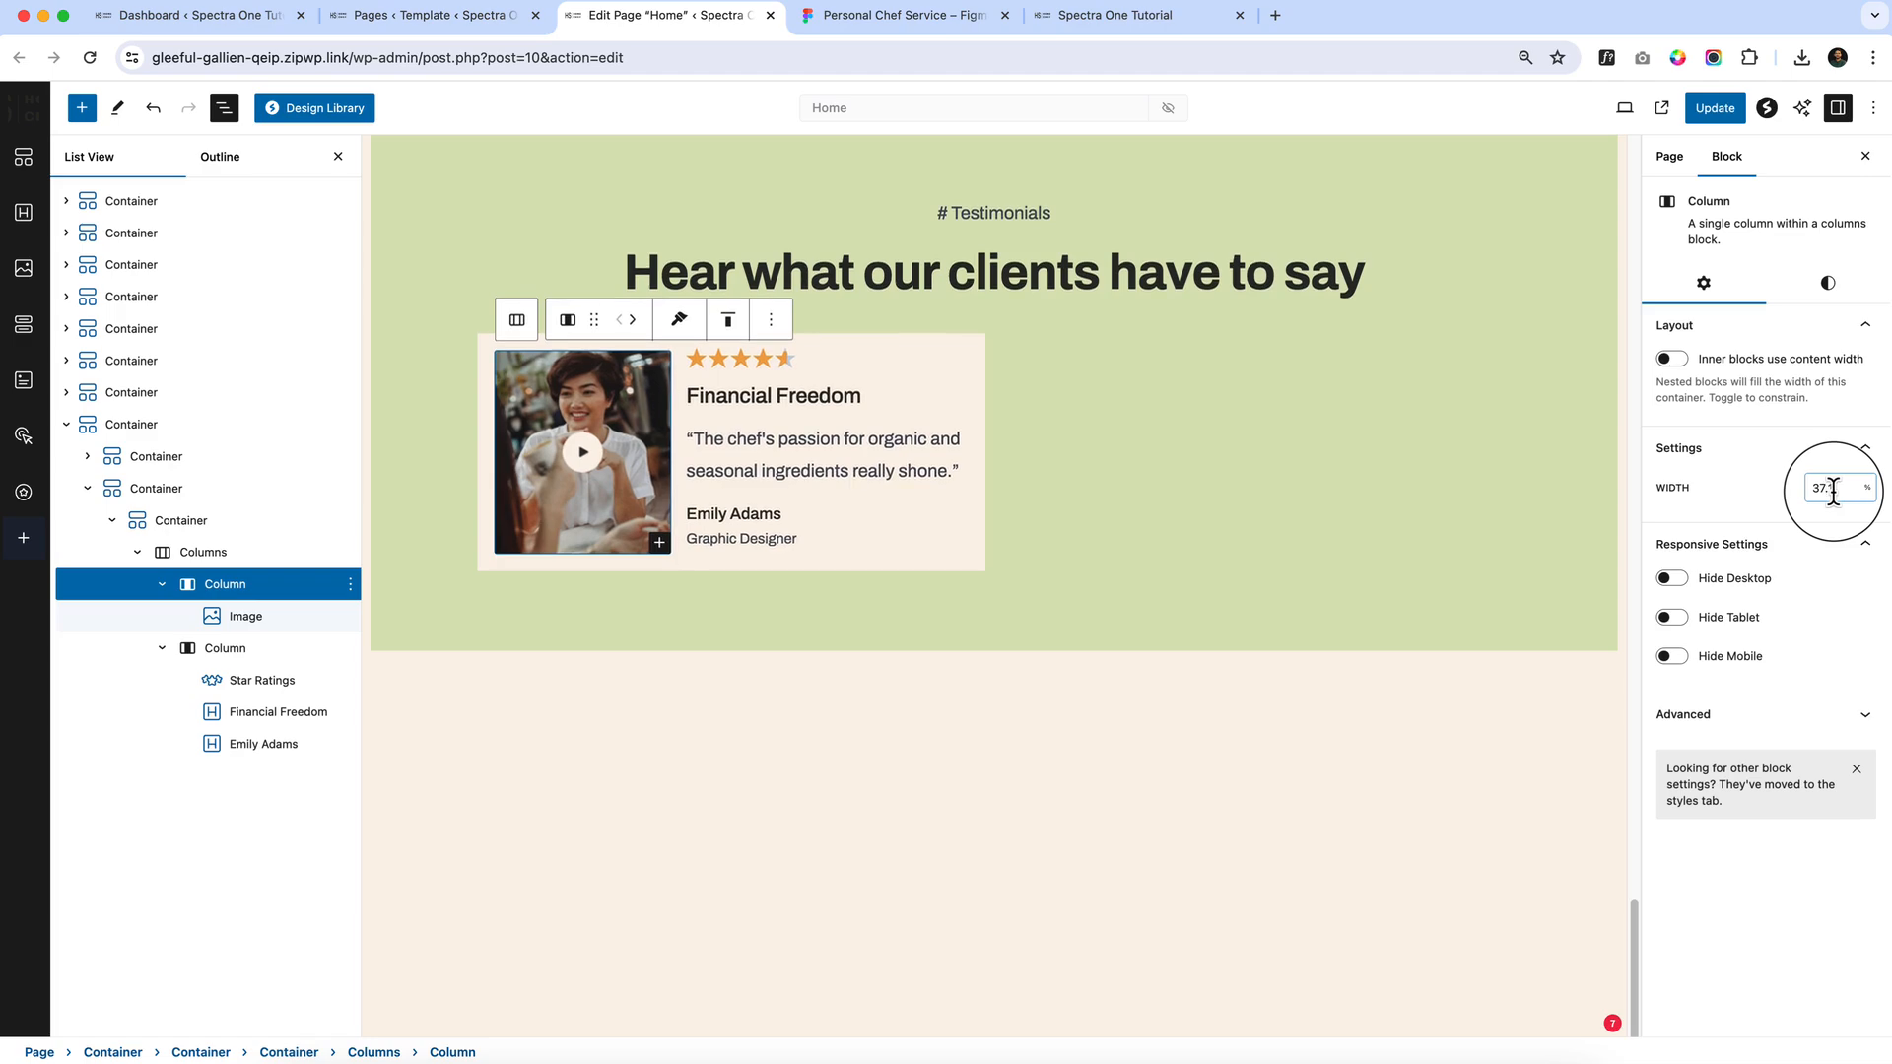
key("Down")
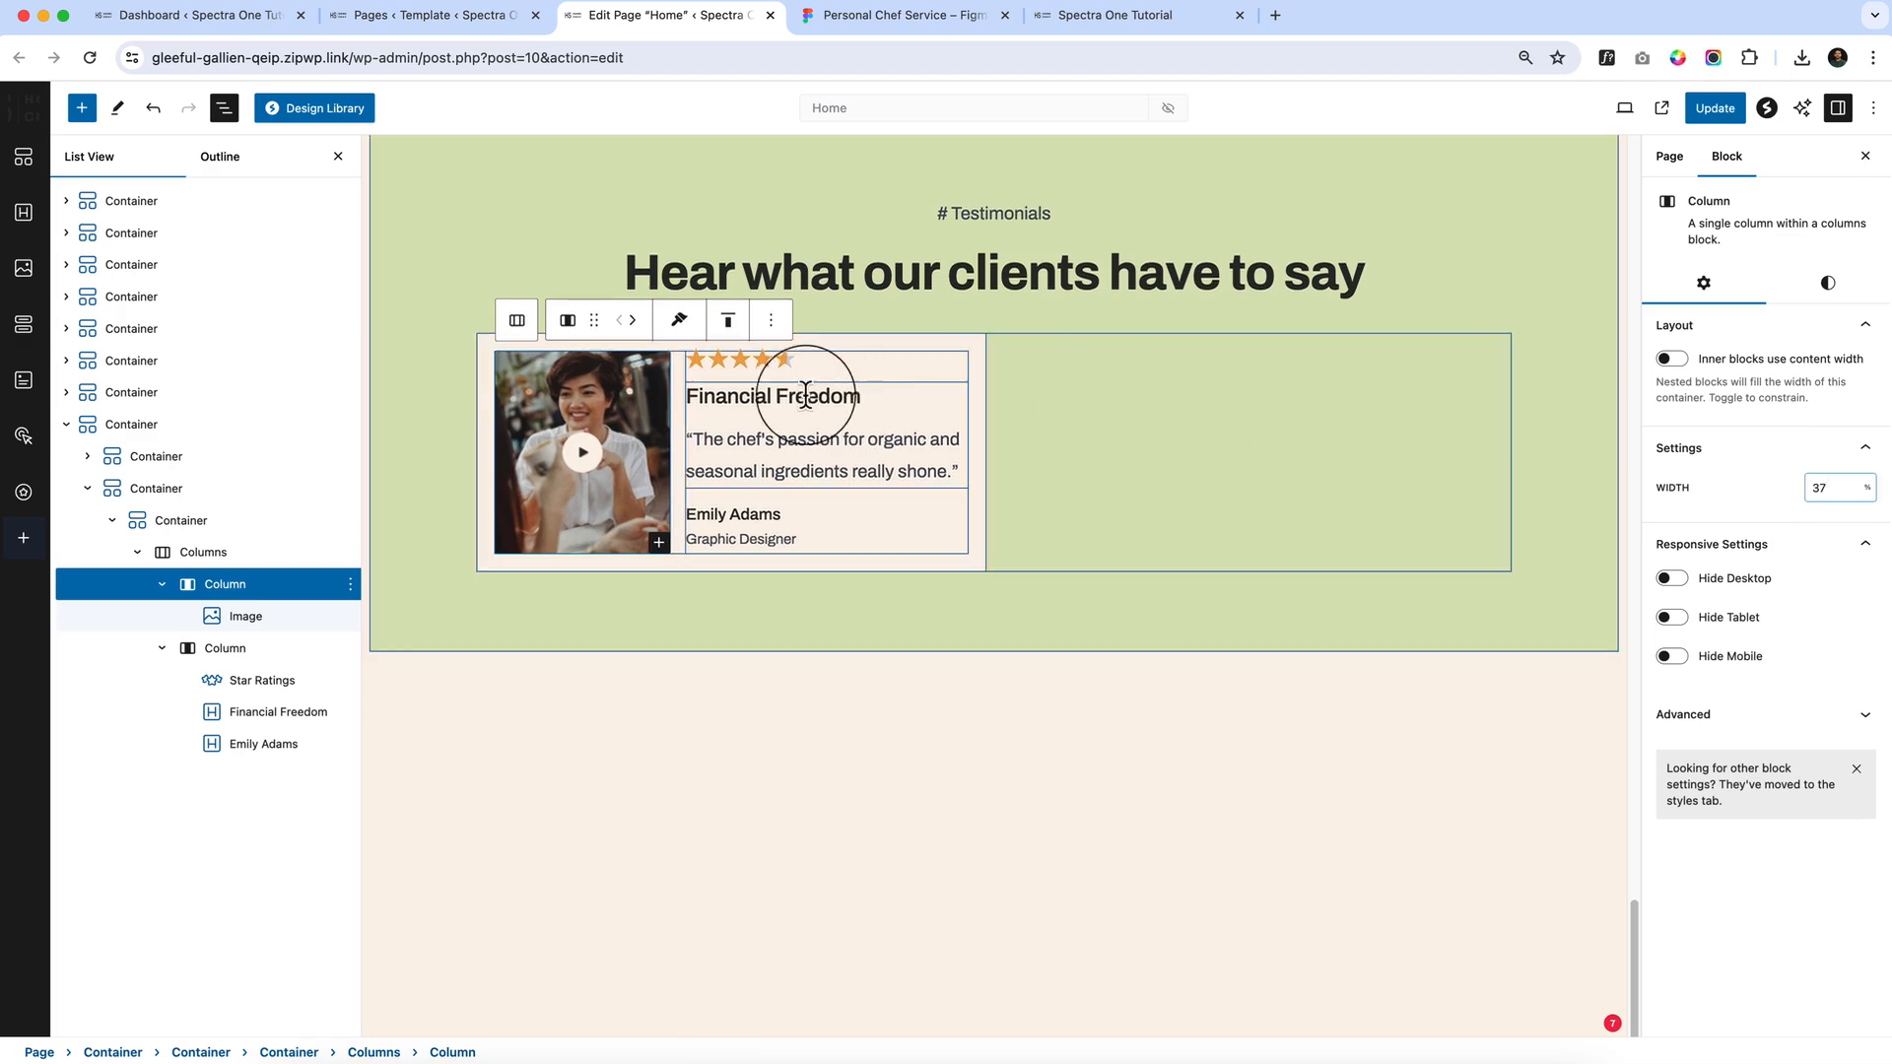
Compare the card's text with the Figma design, and set the Financial Freedom heading's bottom spacing to 3 px
left_click(786, 422)
left_click(883, 20)
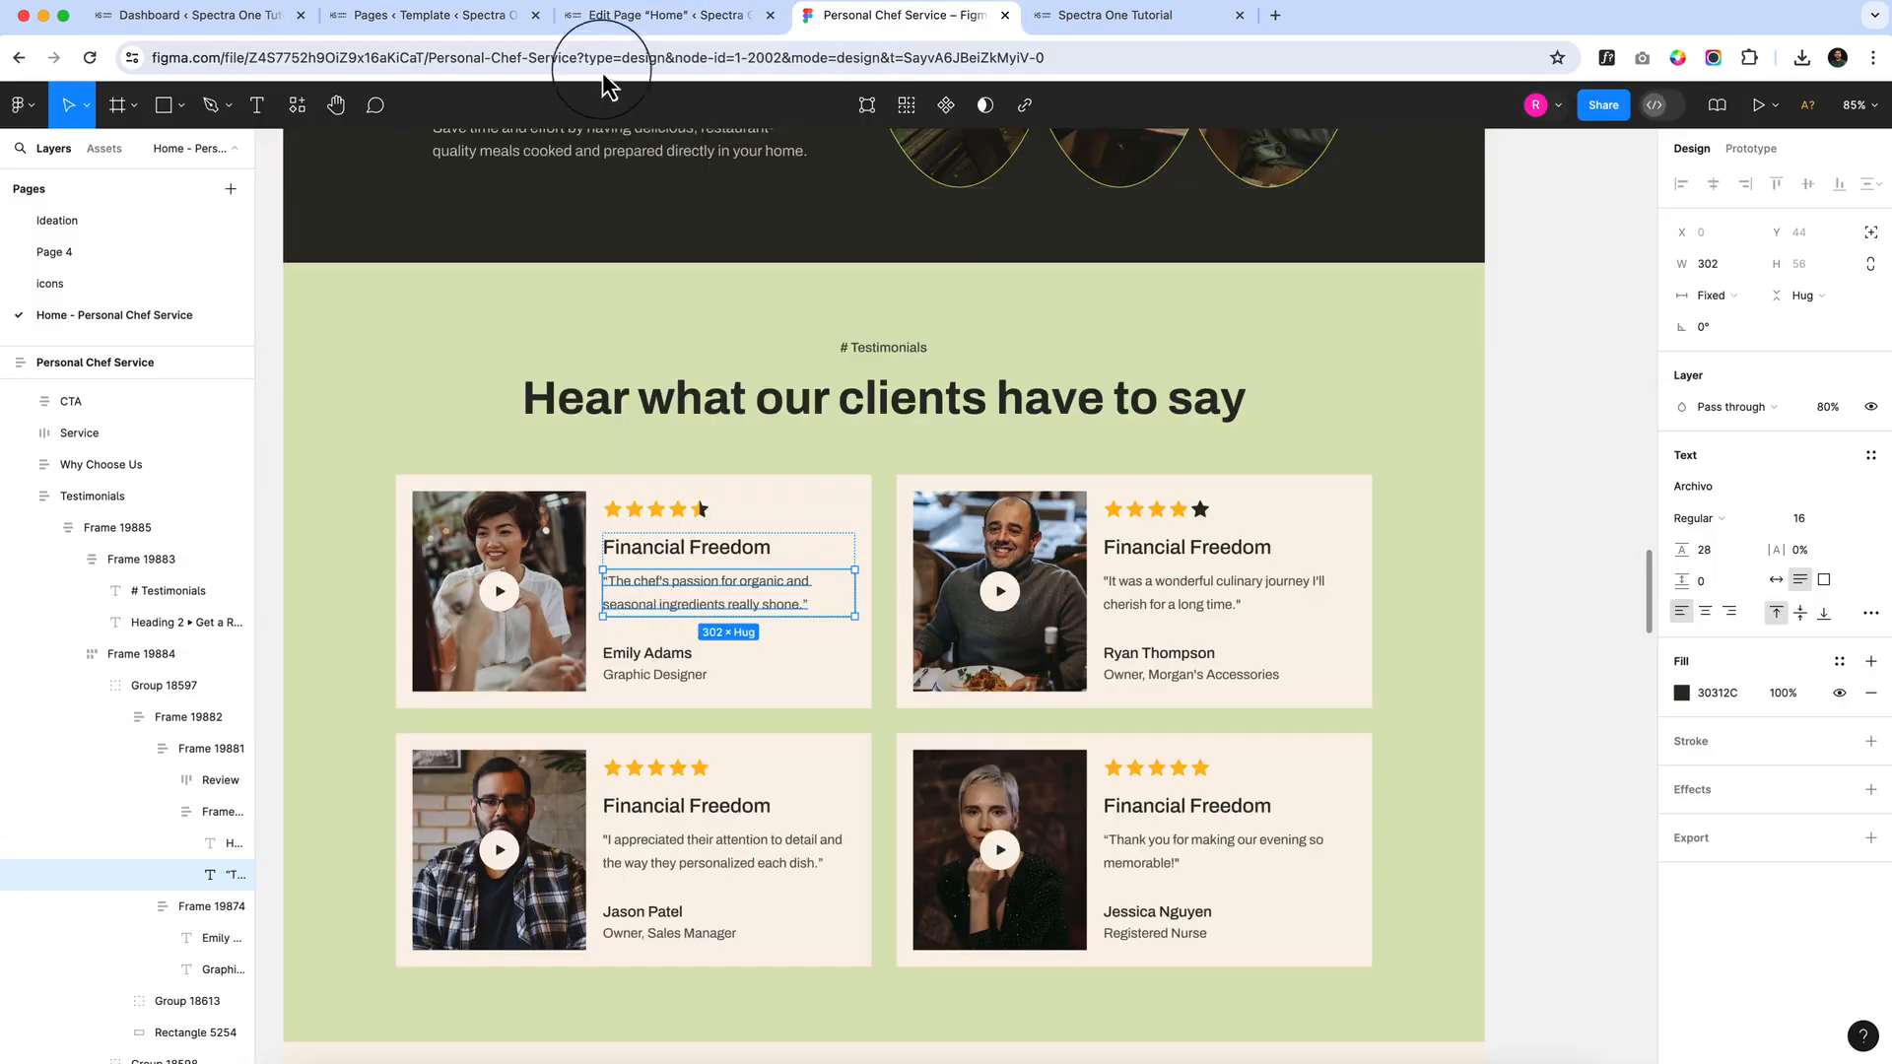
left_click(630, 16)
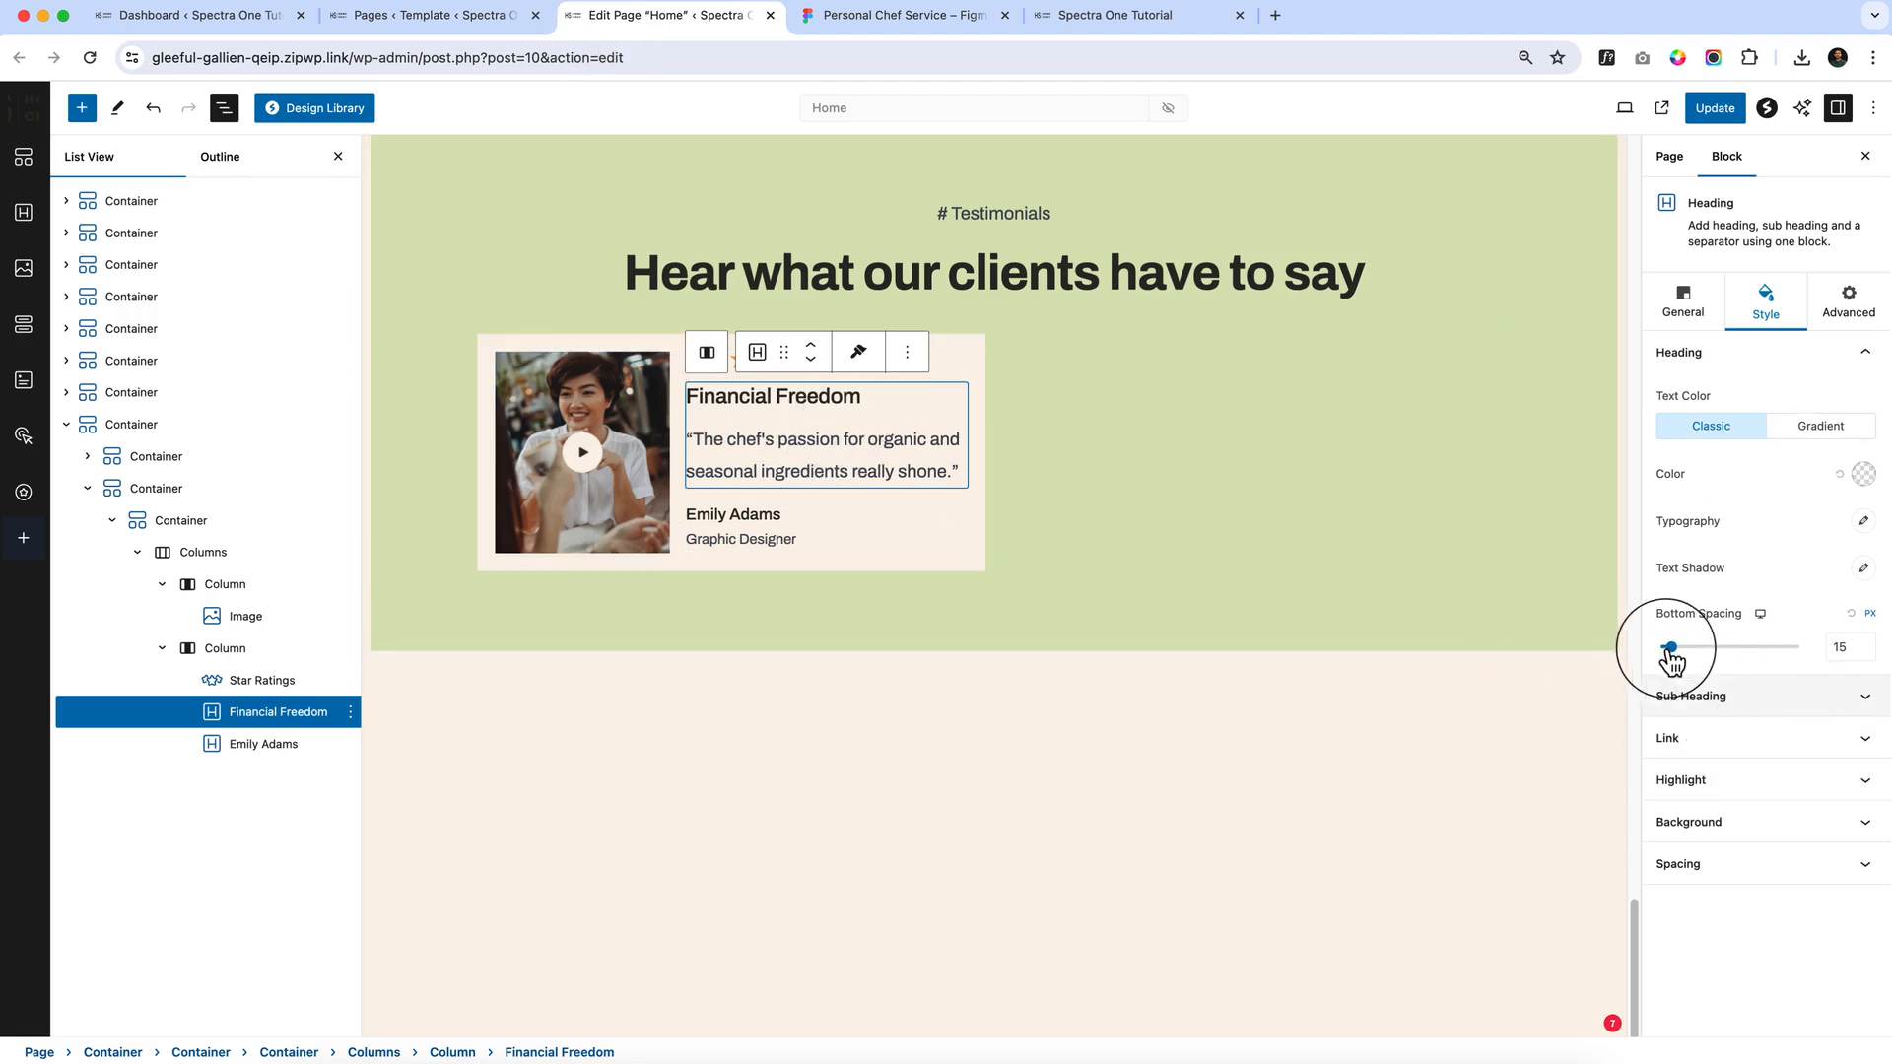
left_click_drag(1675, 660, 1647, 662)
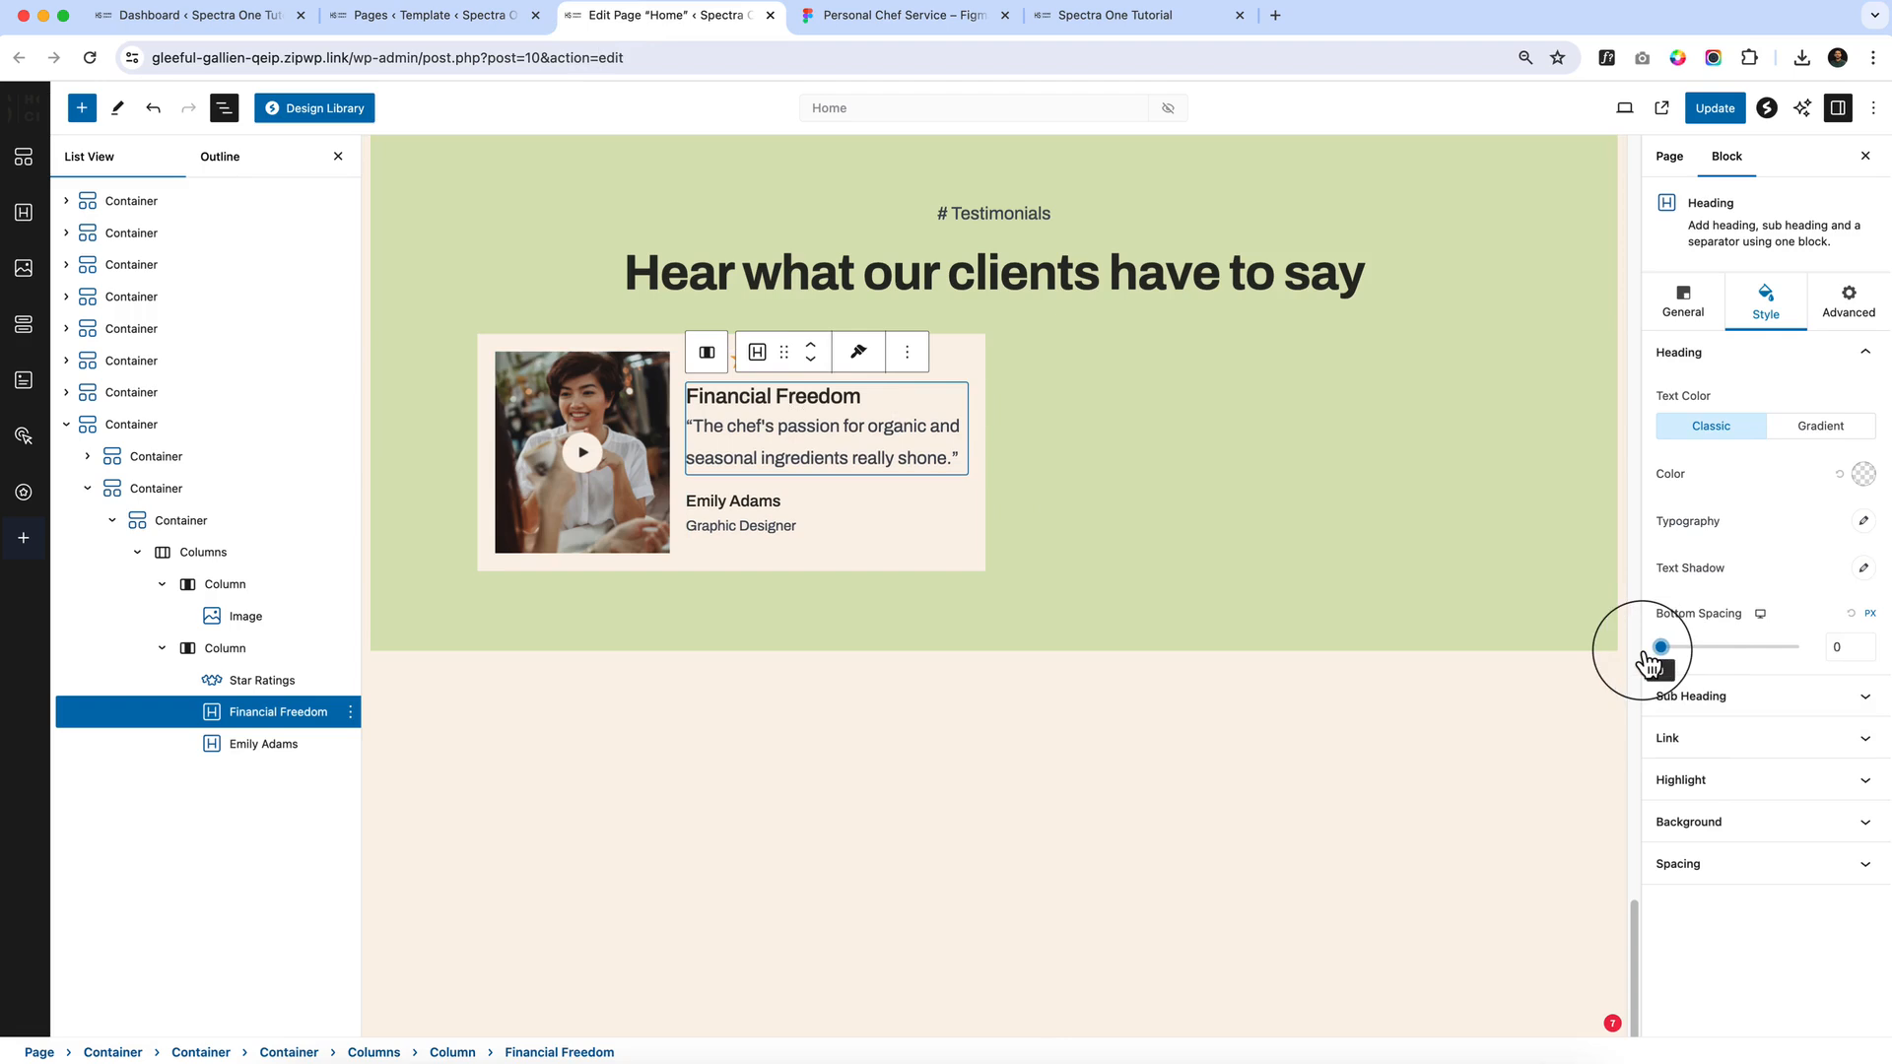
left_click(1839, 646)
left_click(1867, 644)
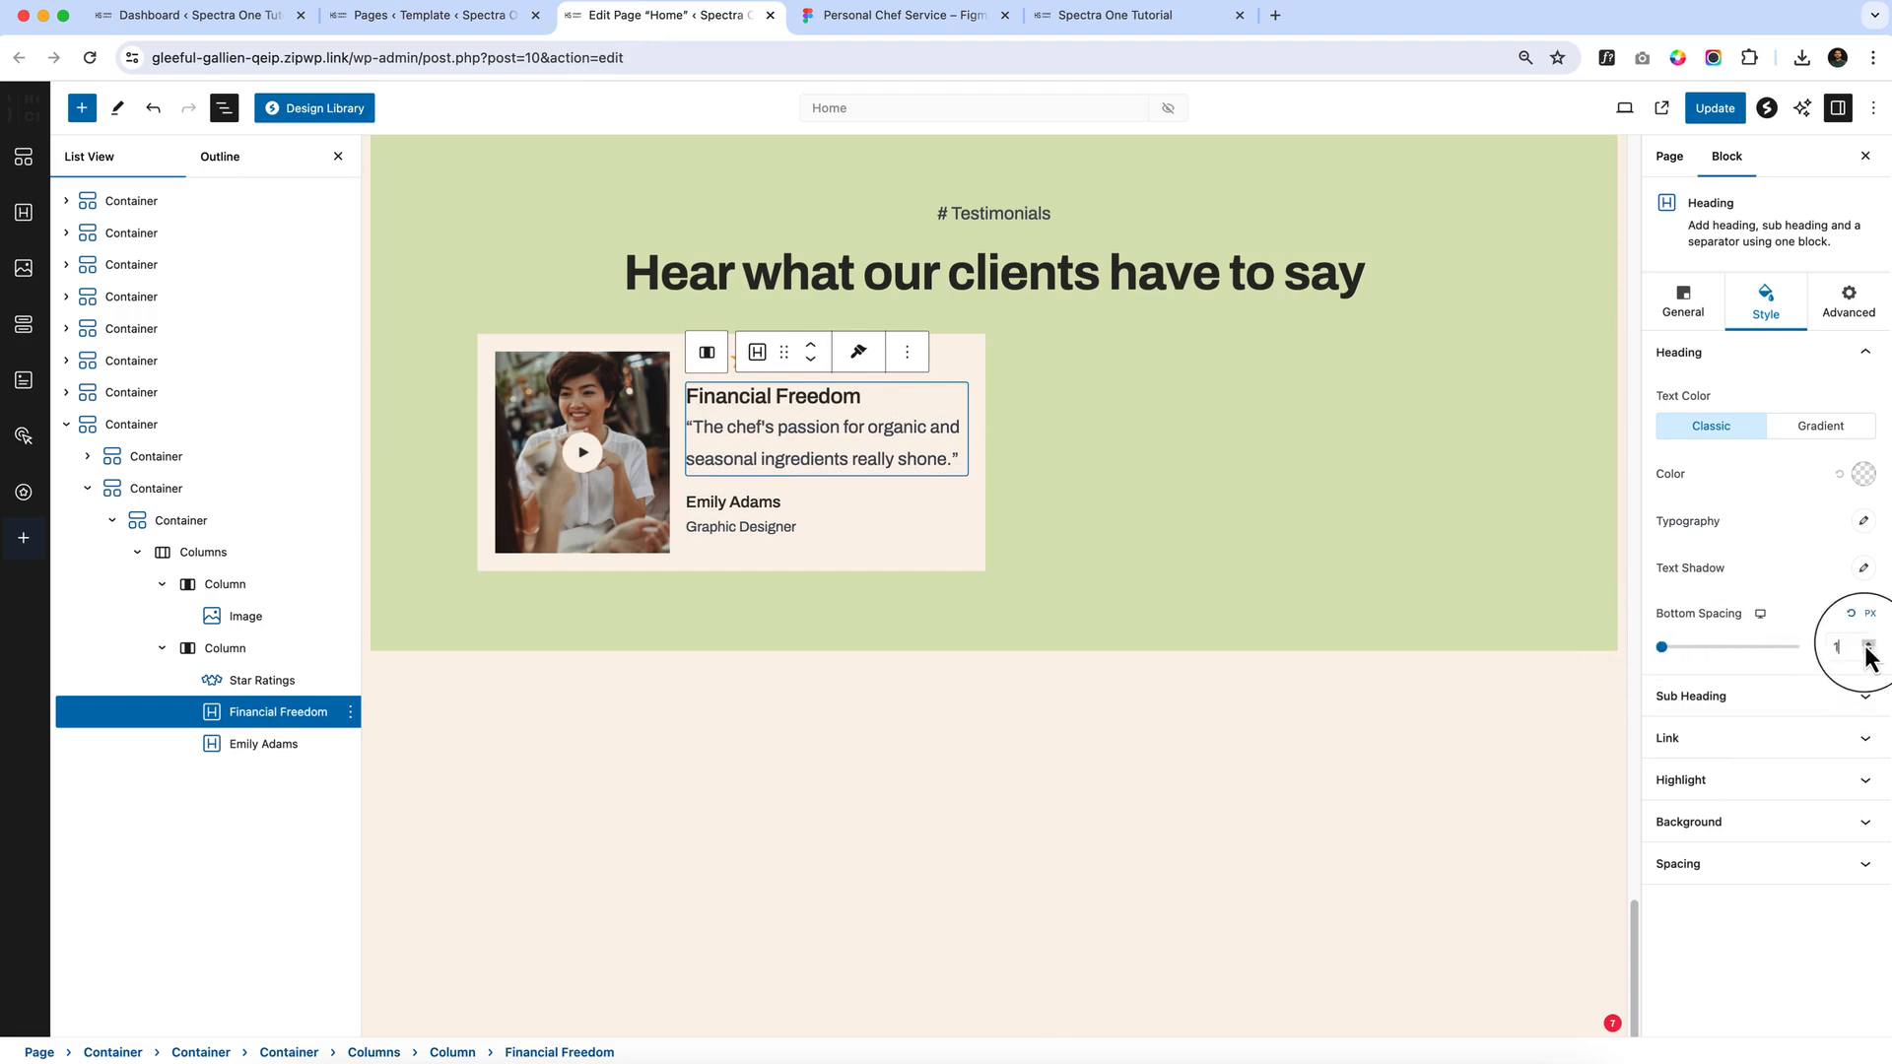
left_click(1867, 643)
left_click(1867, 643)
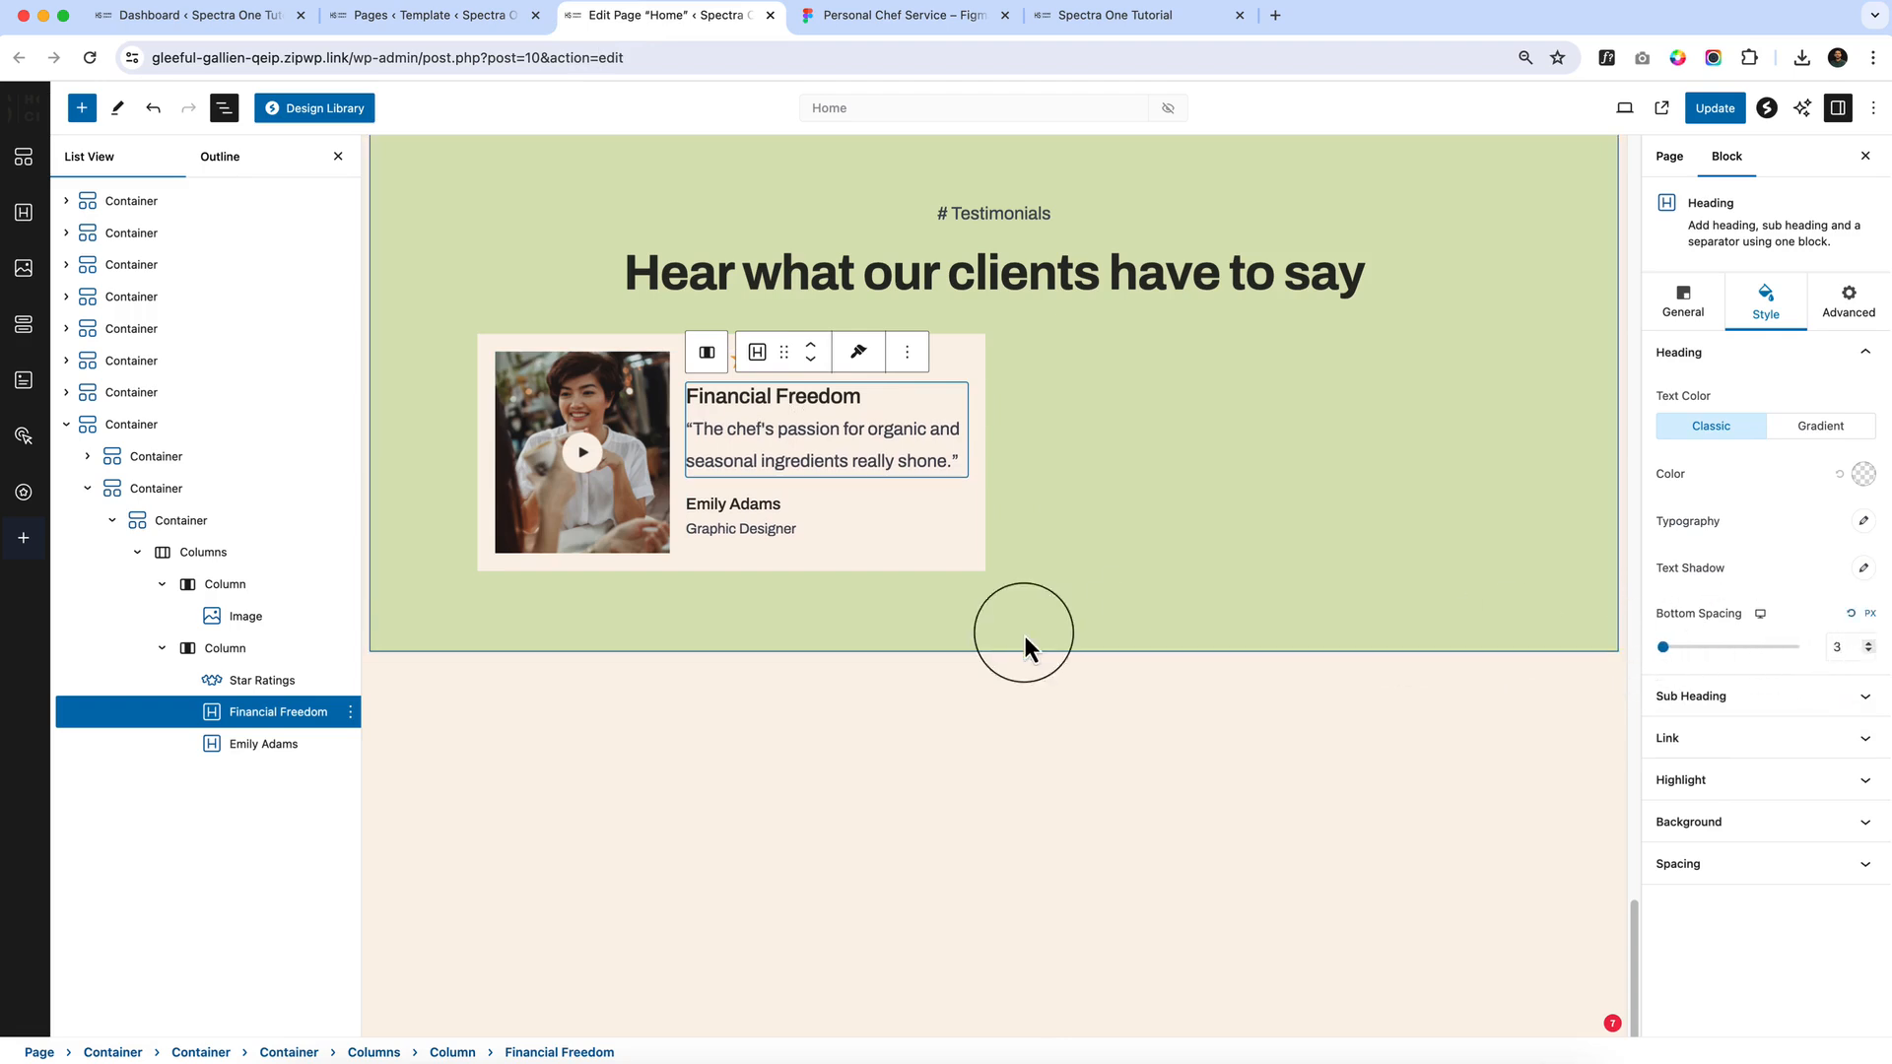
left_click(1149, 551)
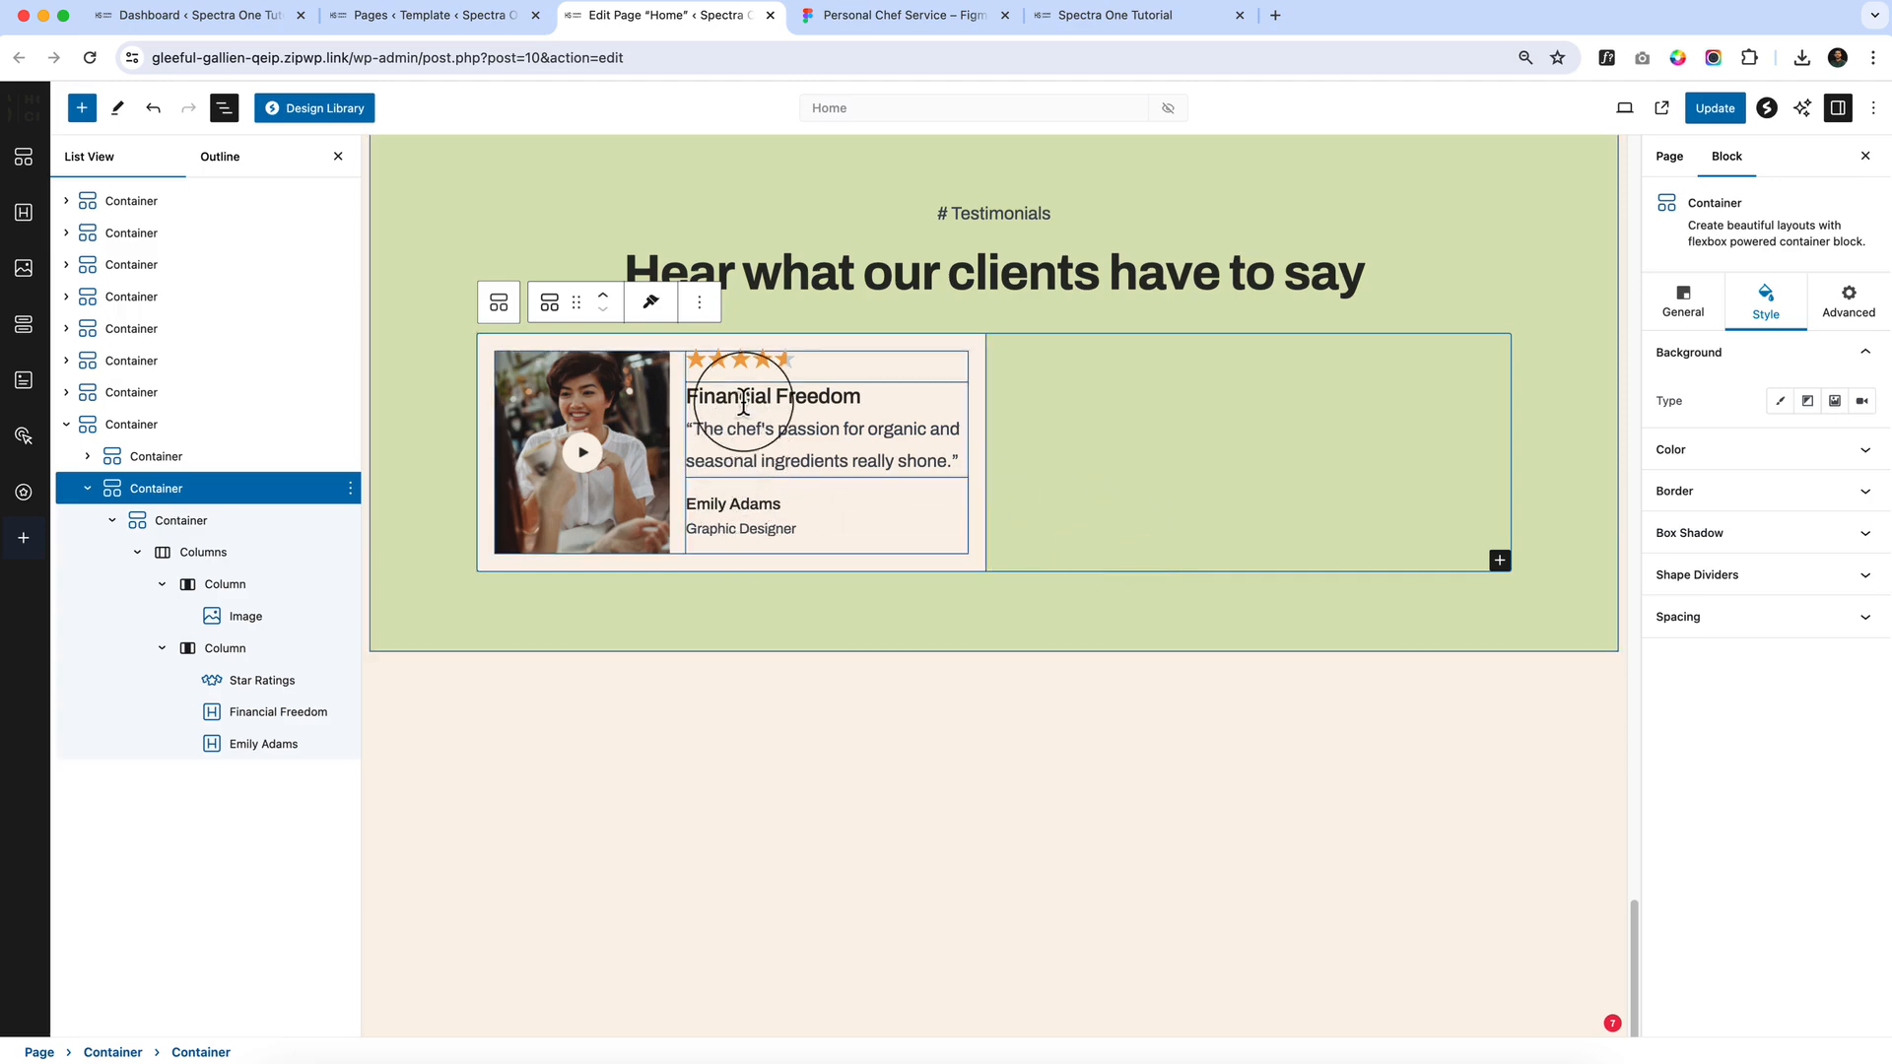
Check the text grouping in Figma's first card, and group the Star Ratings and Financial Freedom blocks into a Stack
left_click(867, 14)
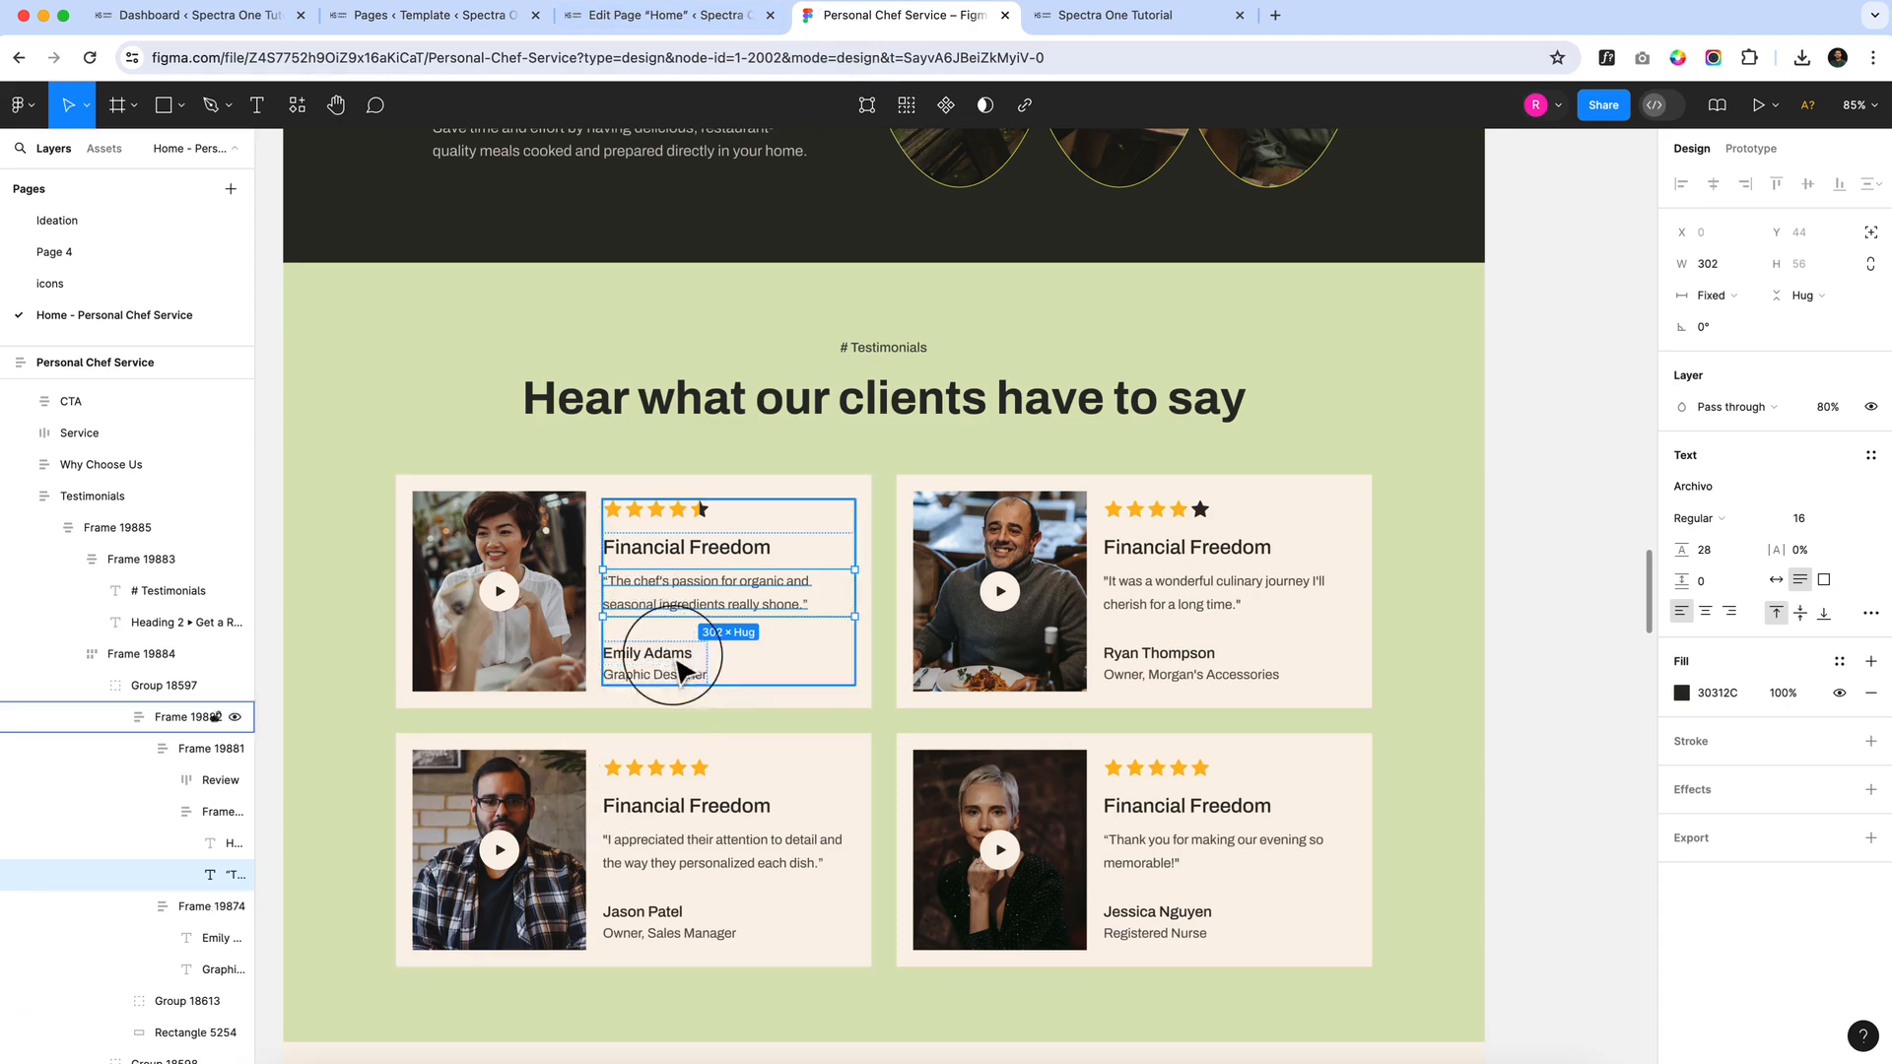
left_click(664, 33)
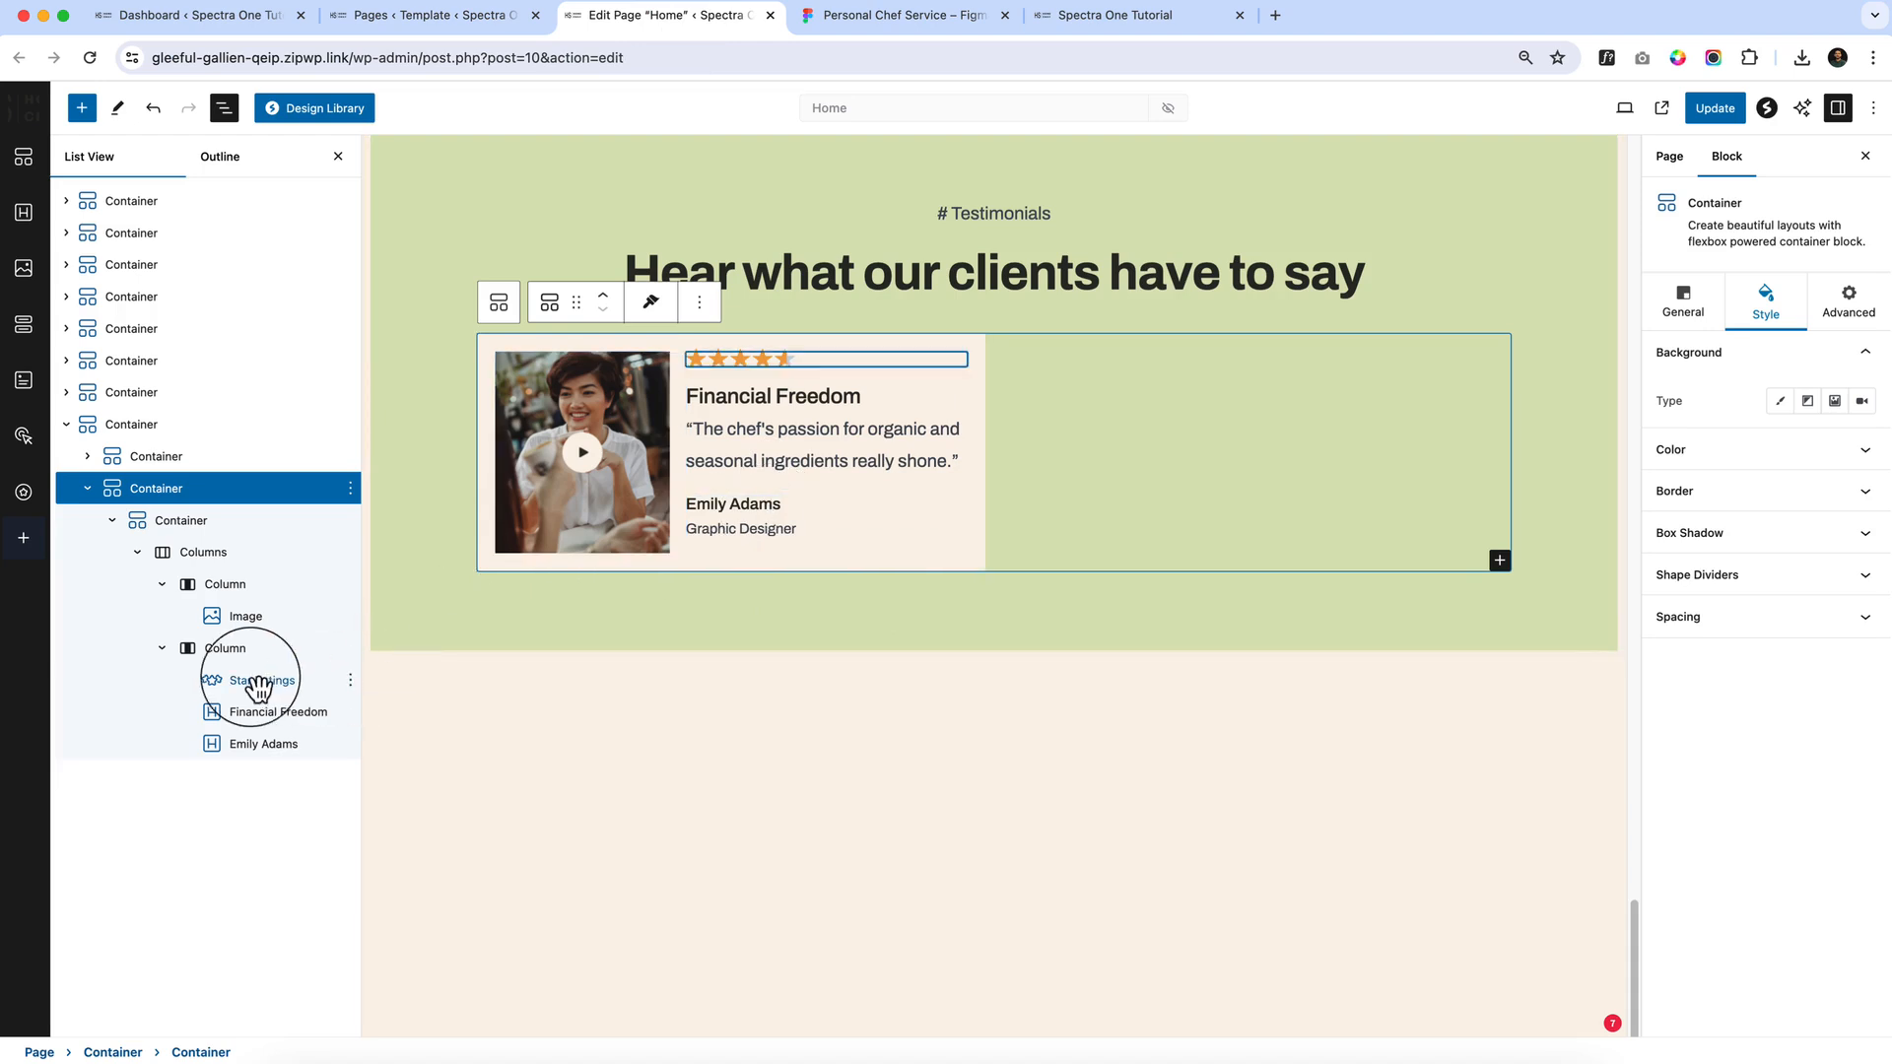
left_click(241, 653)
left_click(275, 714)
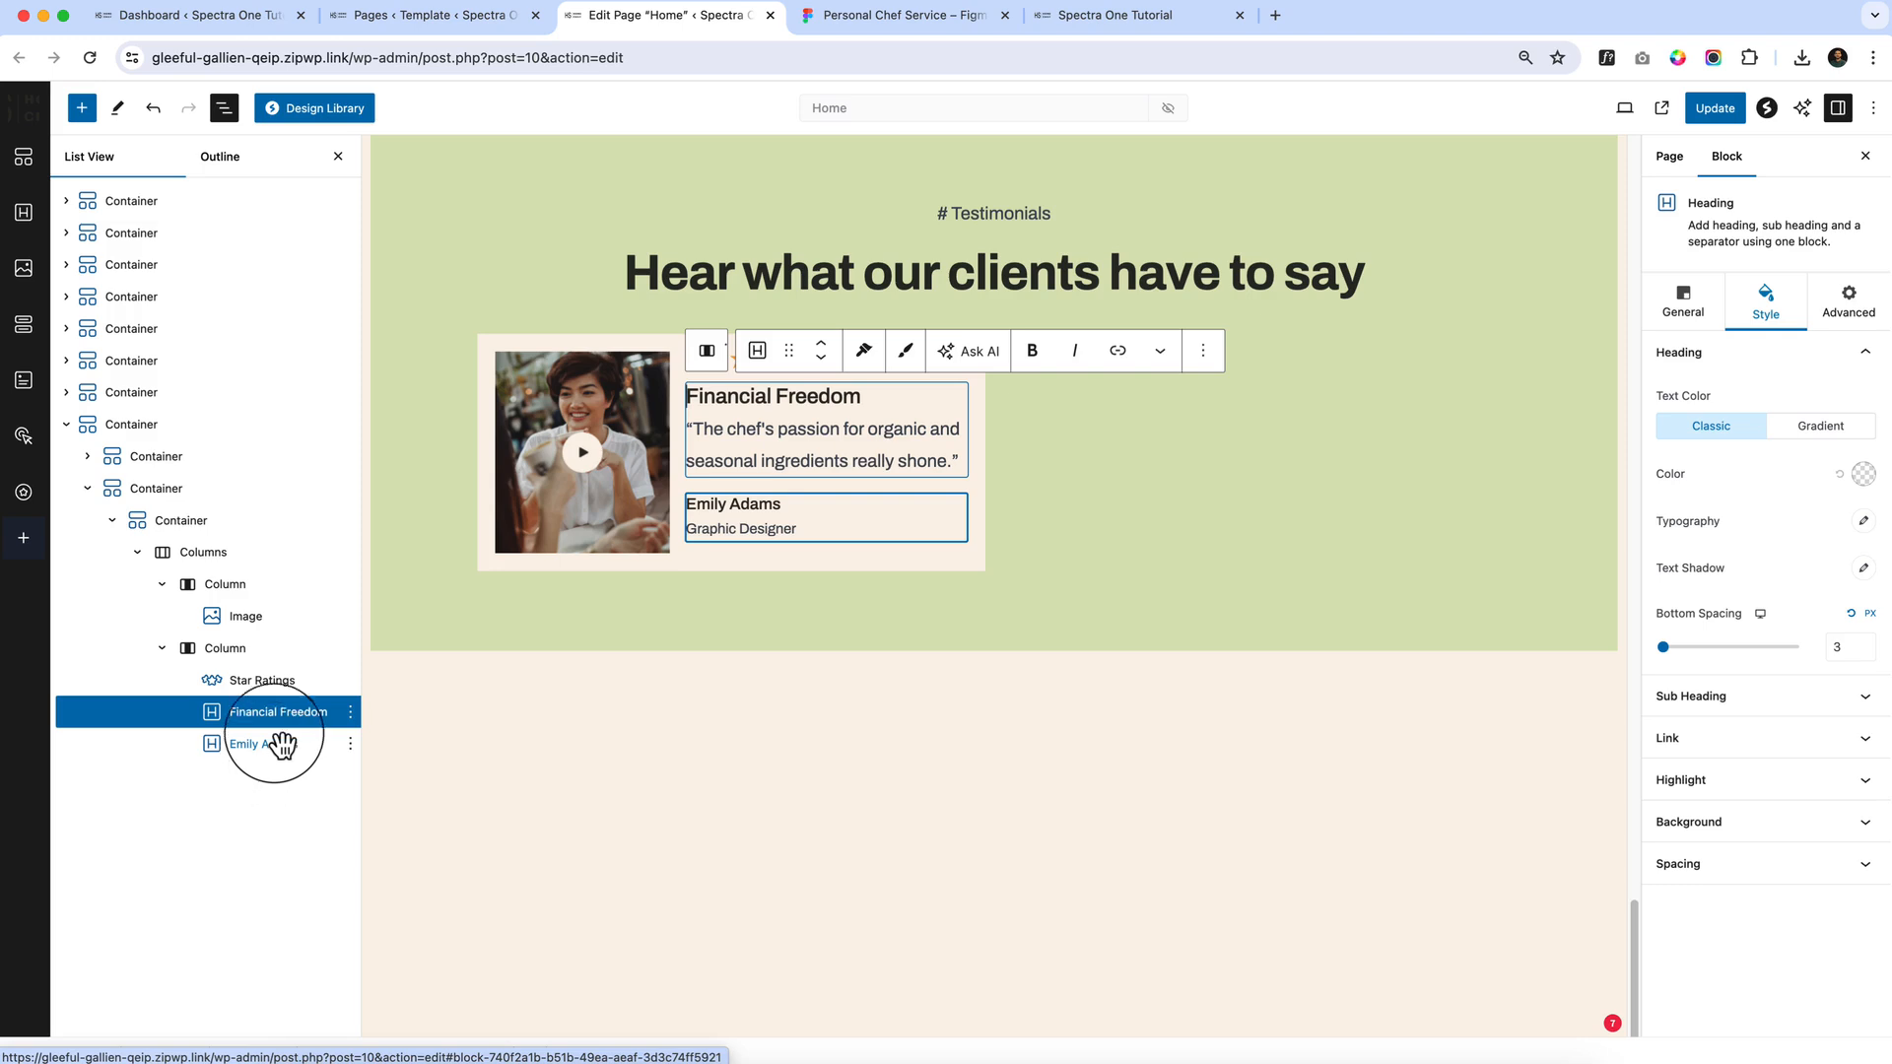
left_click(262, 680, "shift")
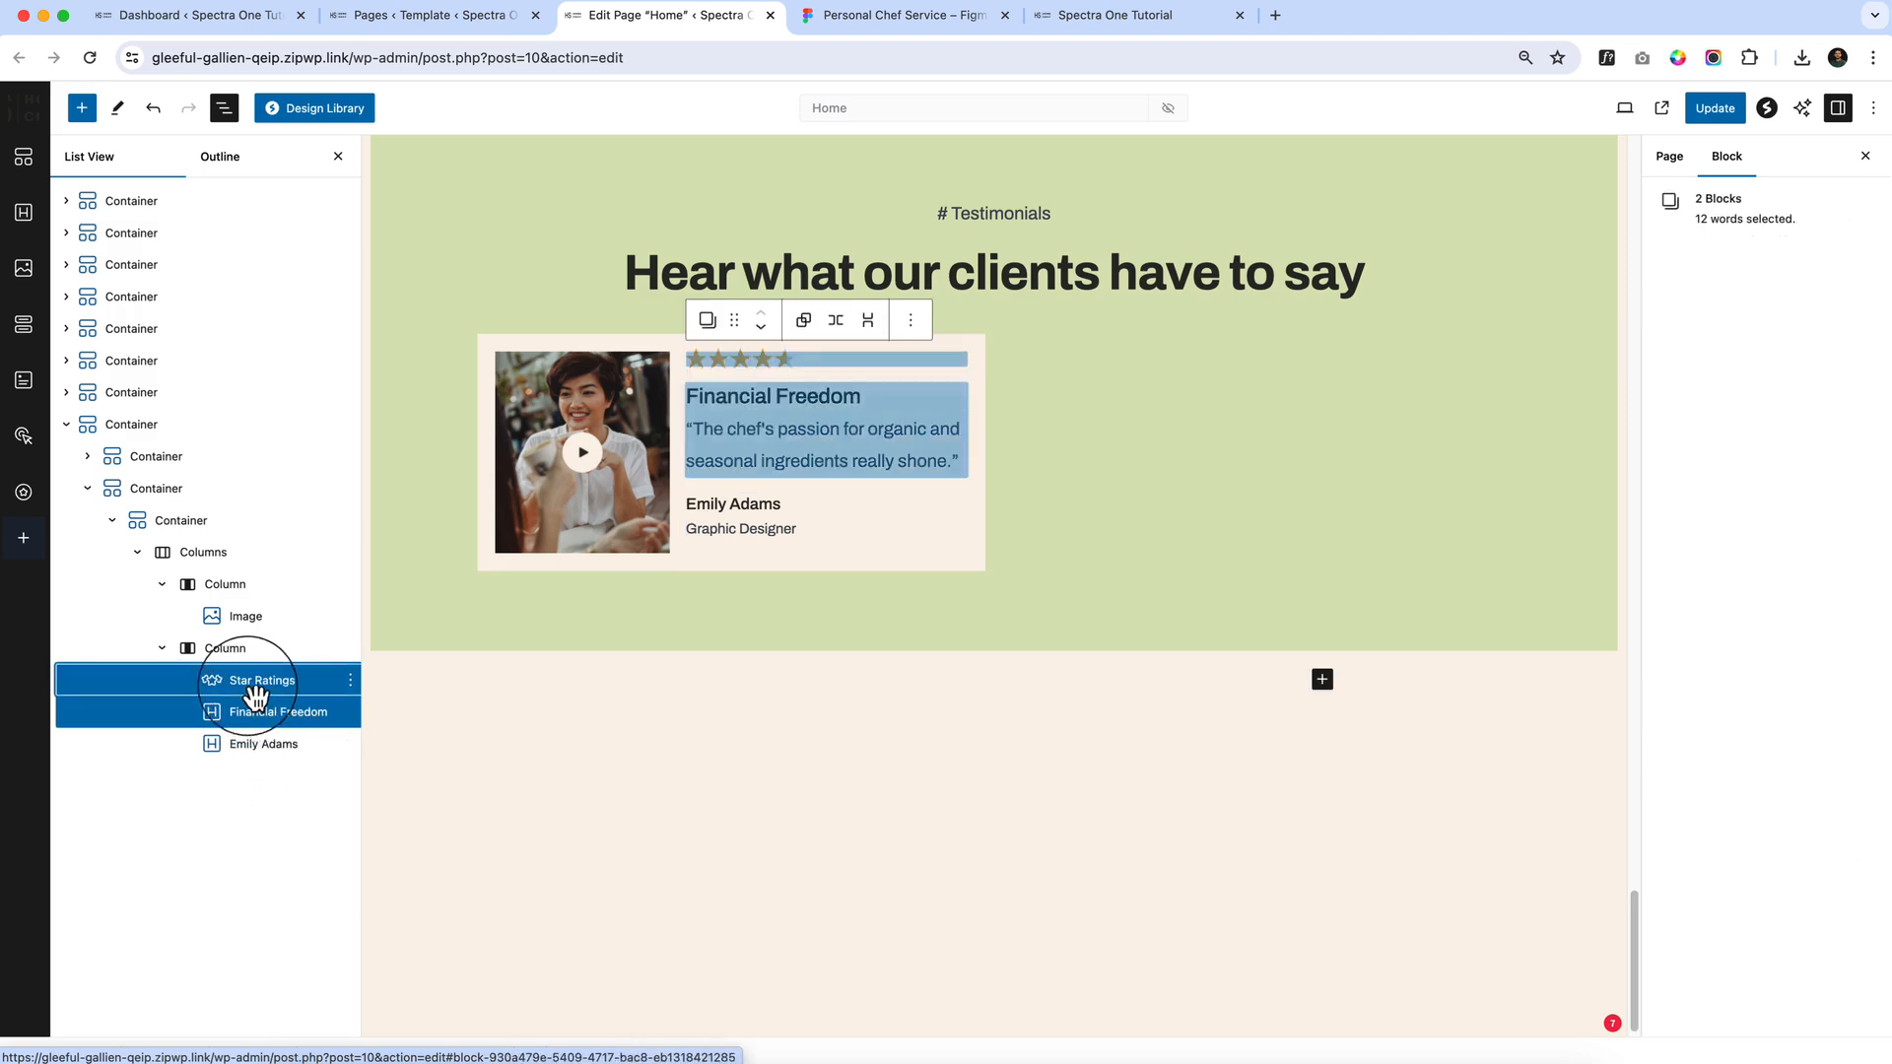
left_click(867, 322)
scroll(867, 330, "up", 2)
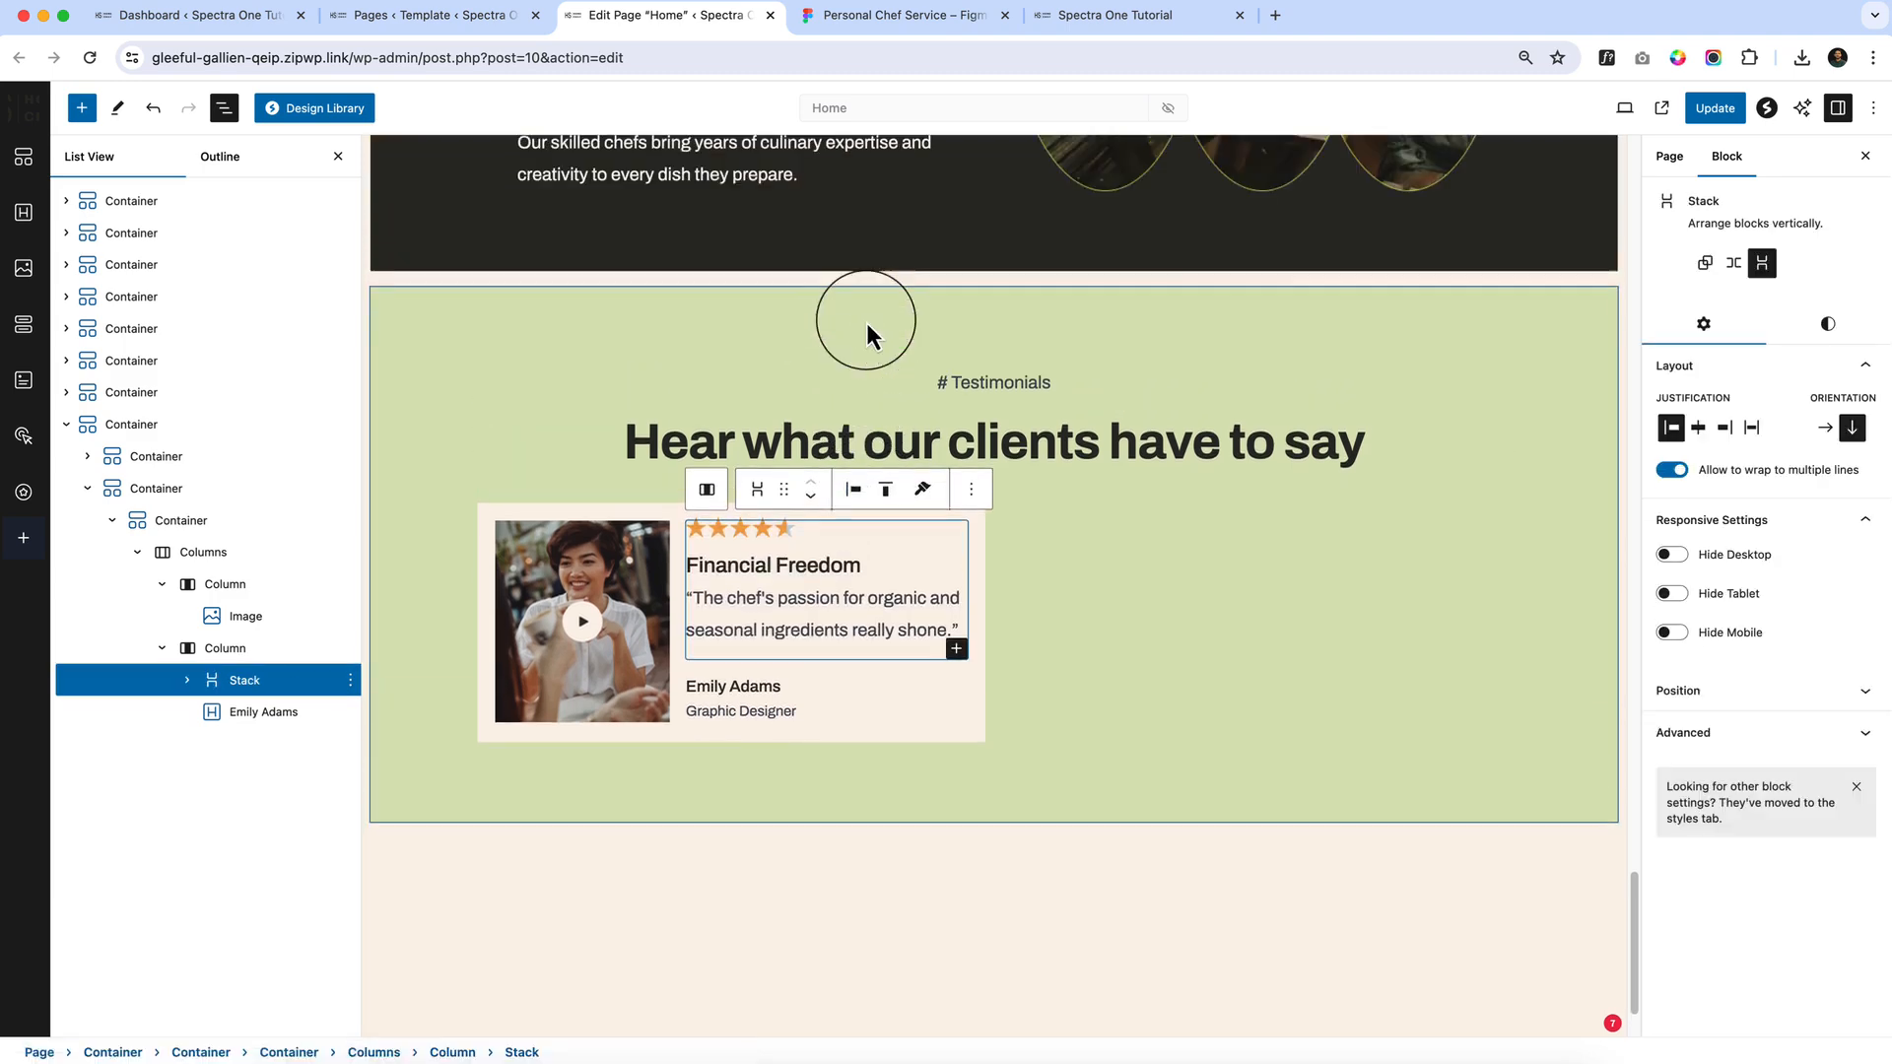
Look over the Stack's style options, and set the block spacing of the card's text column to X Large
left_click(1831, 330)
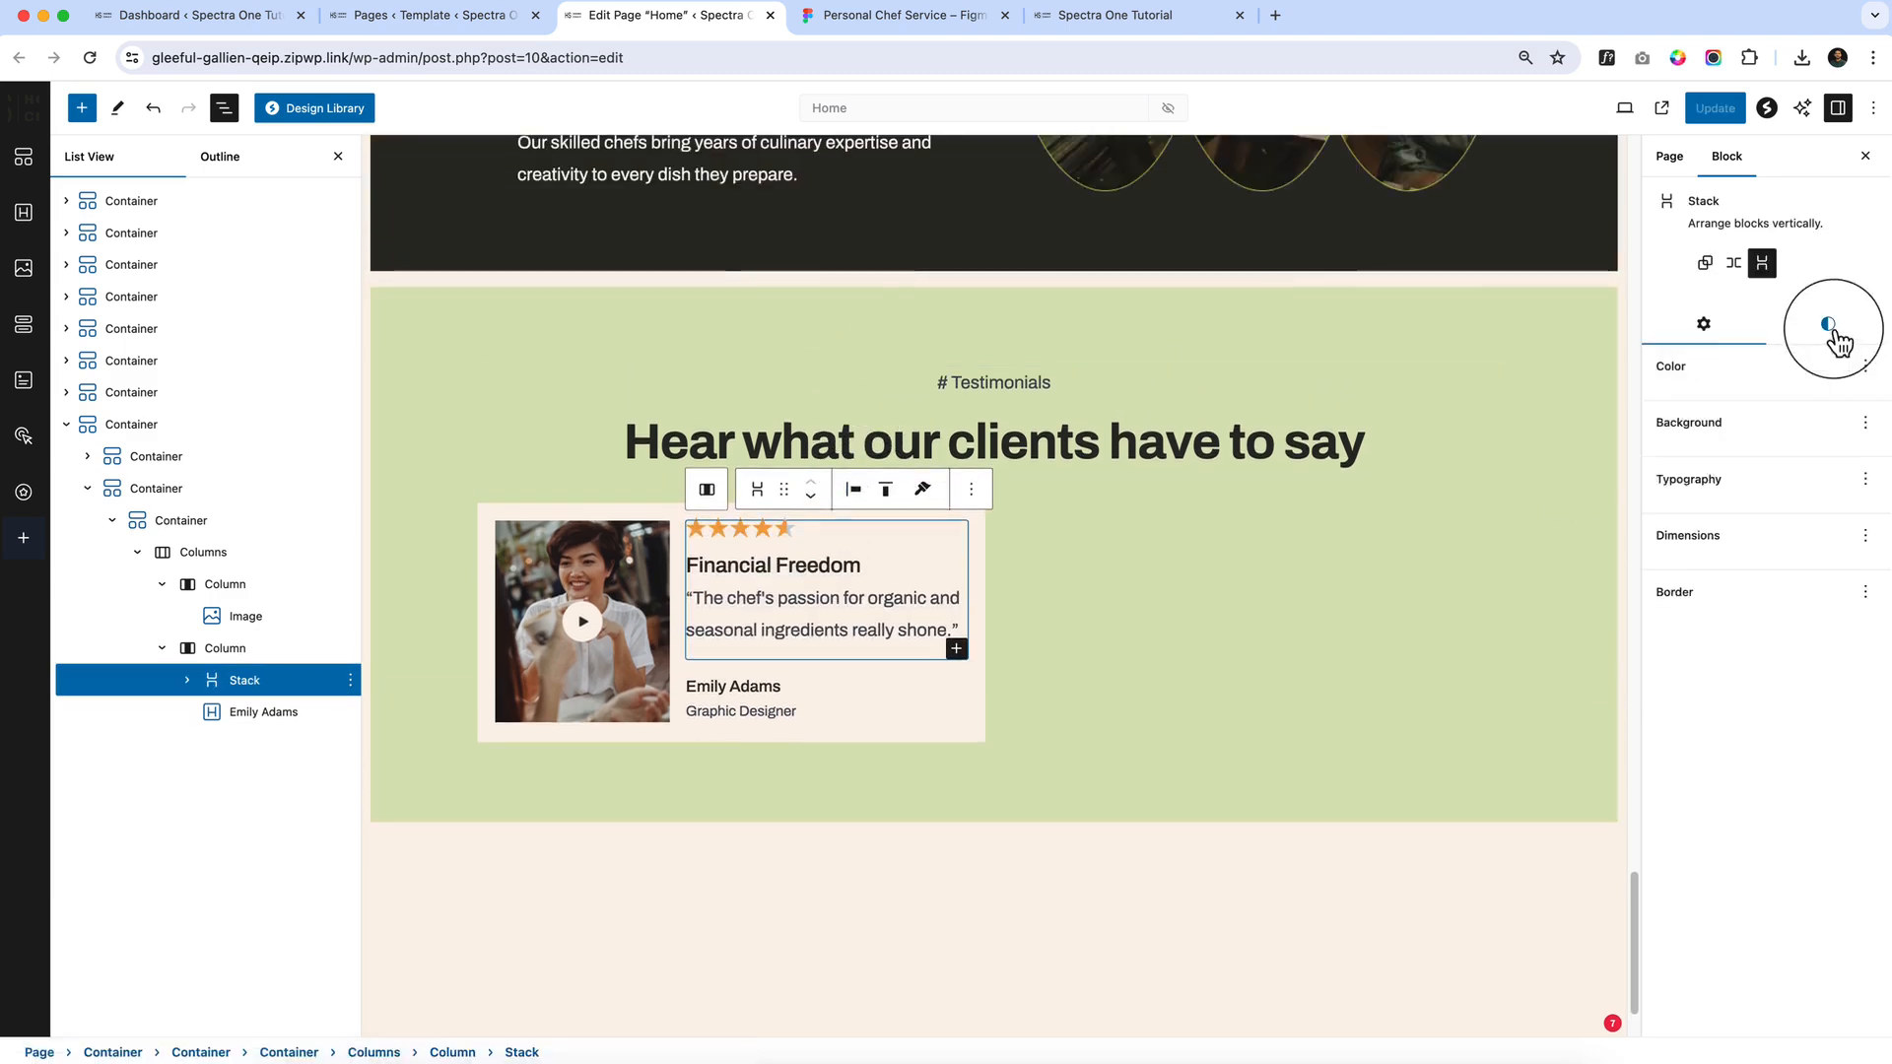
scroll(1716, 739, "down", 3)
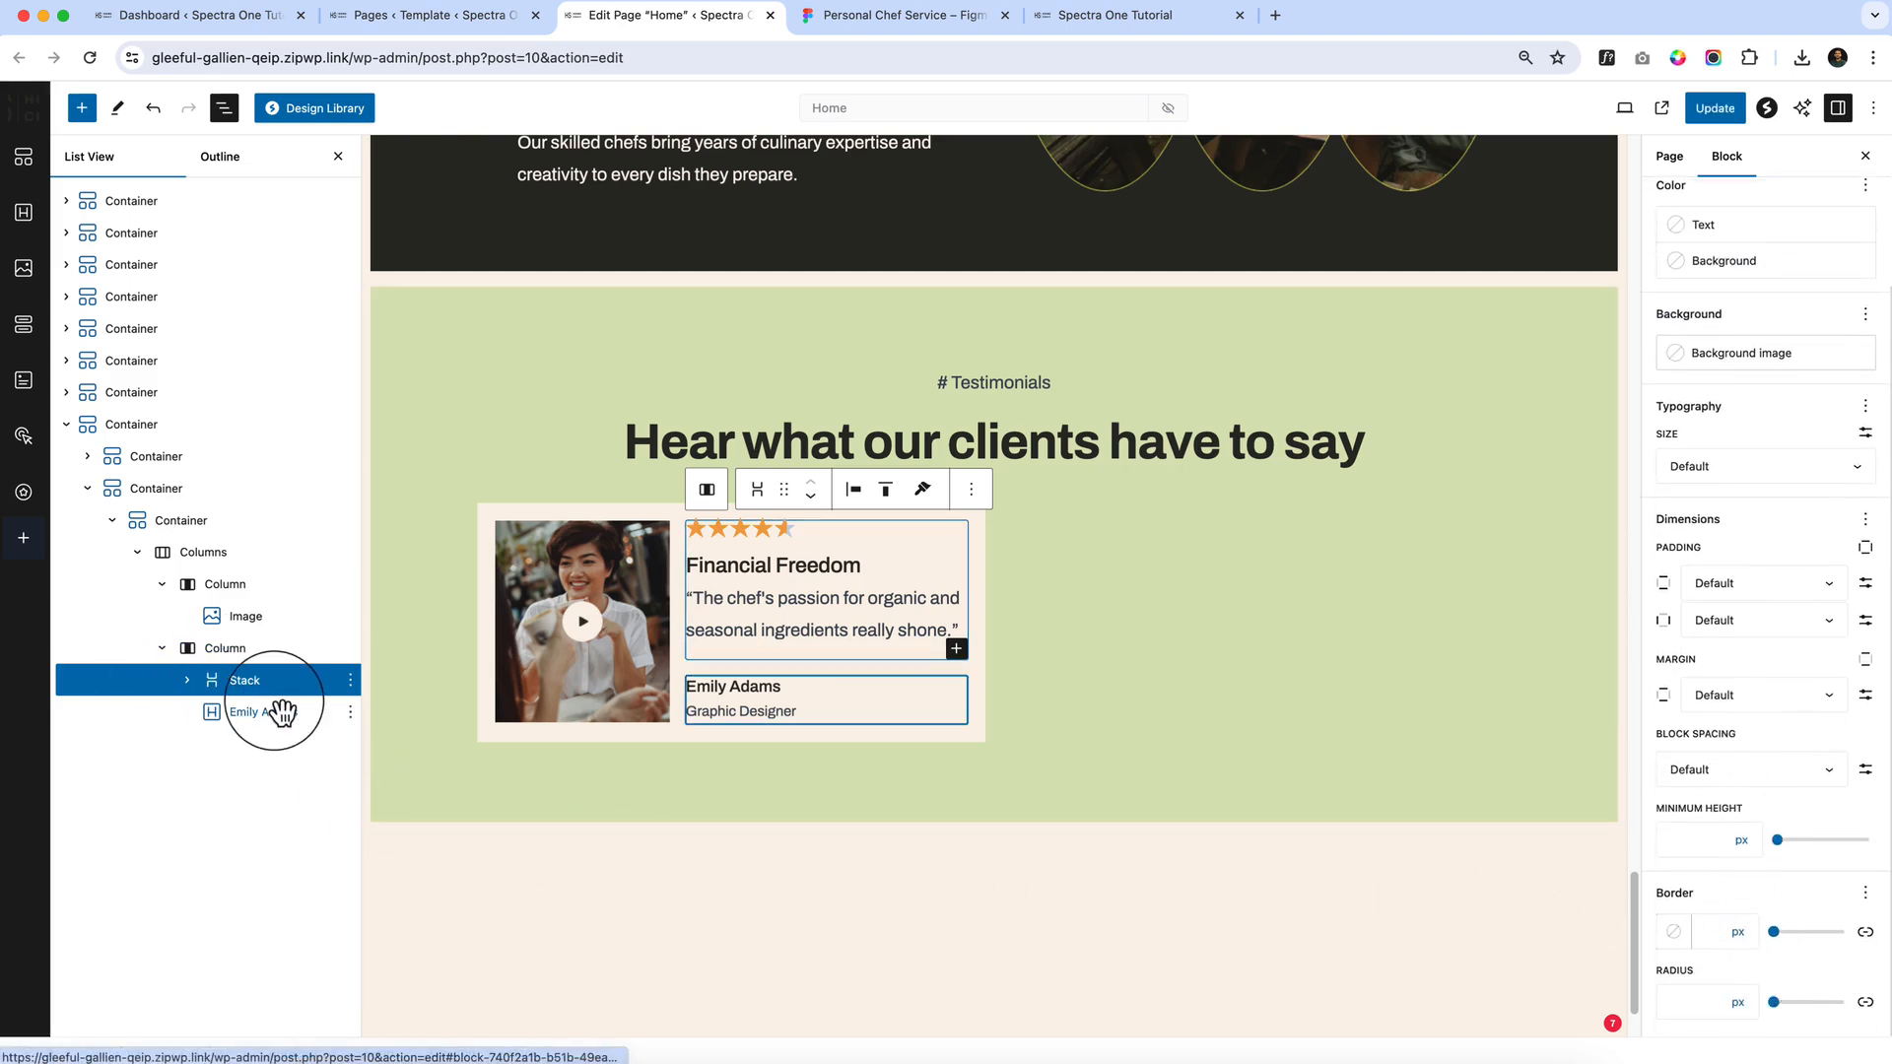
left_click(187, 680)
left_click(188, 680)
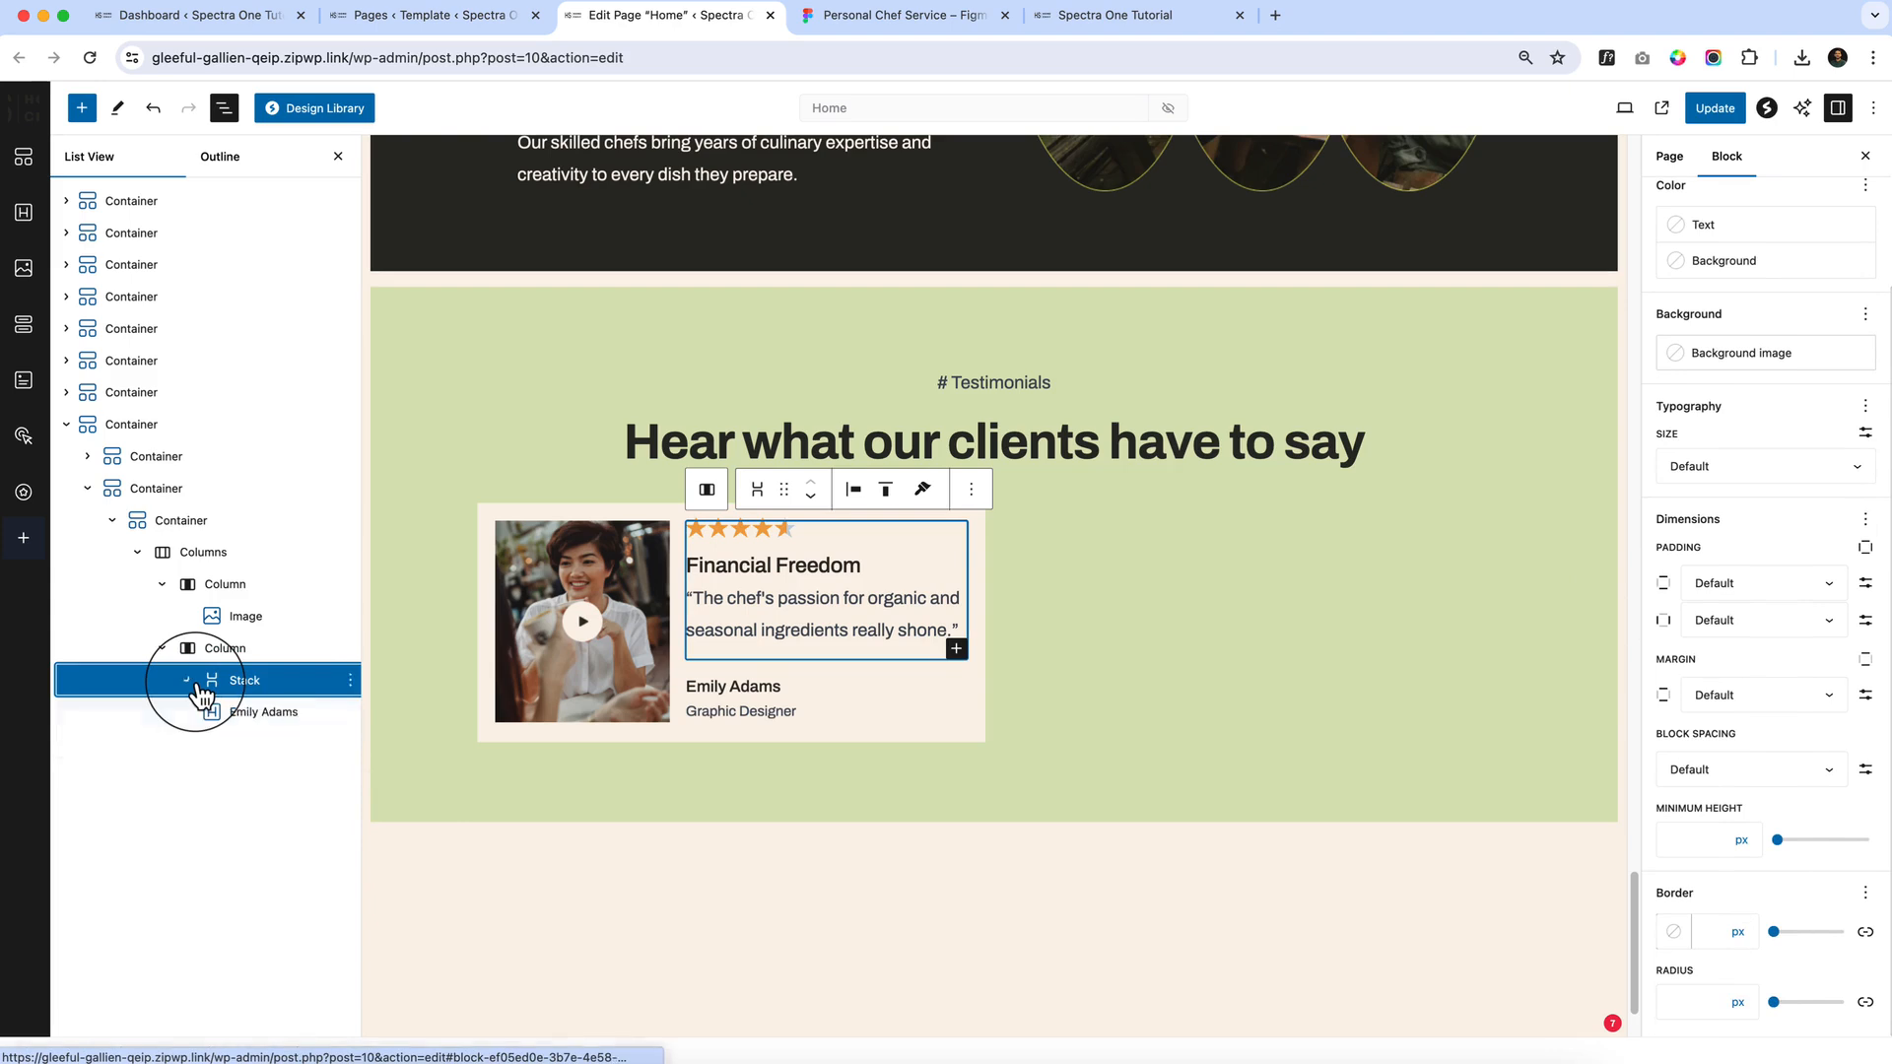
left_click(1190, 707)
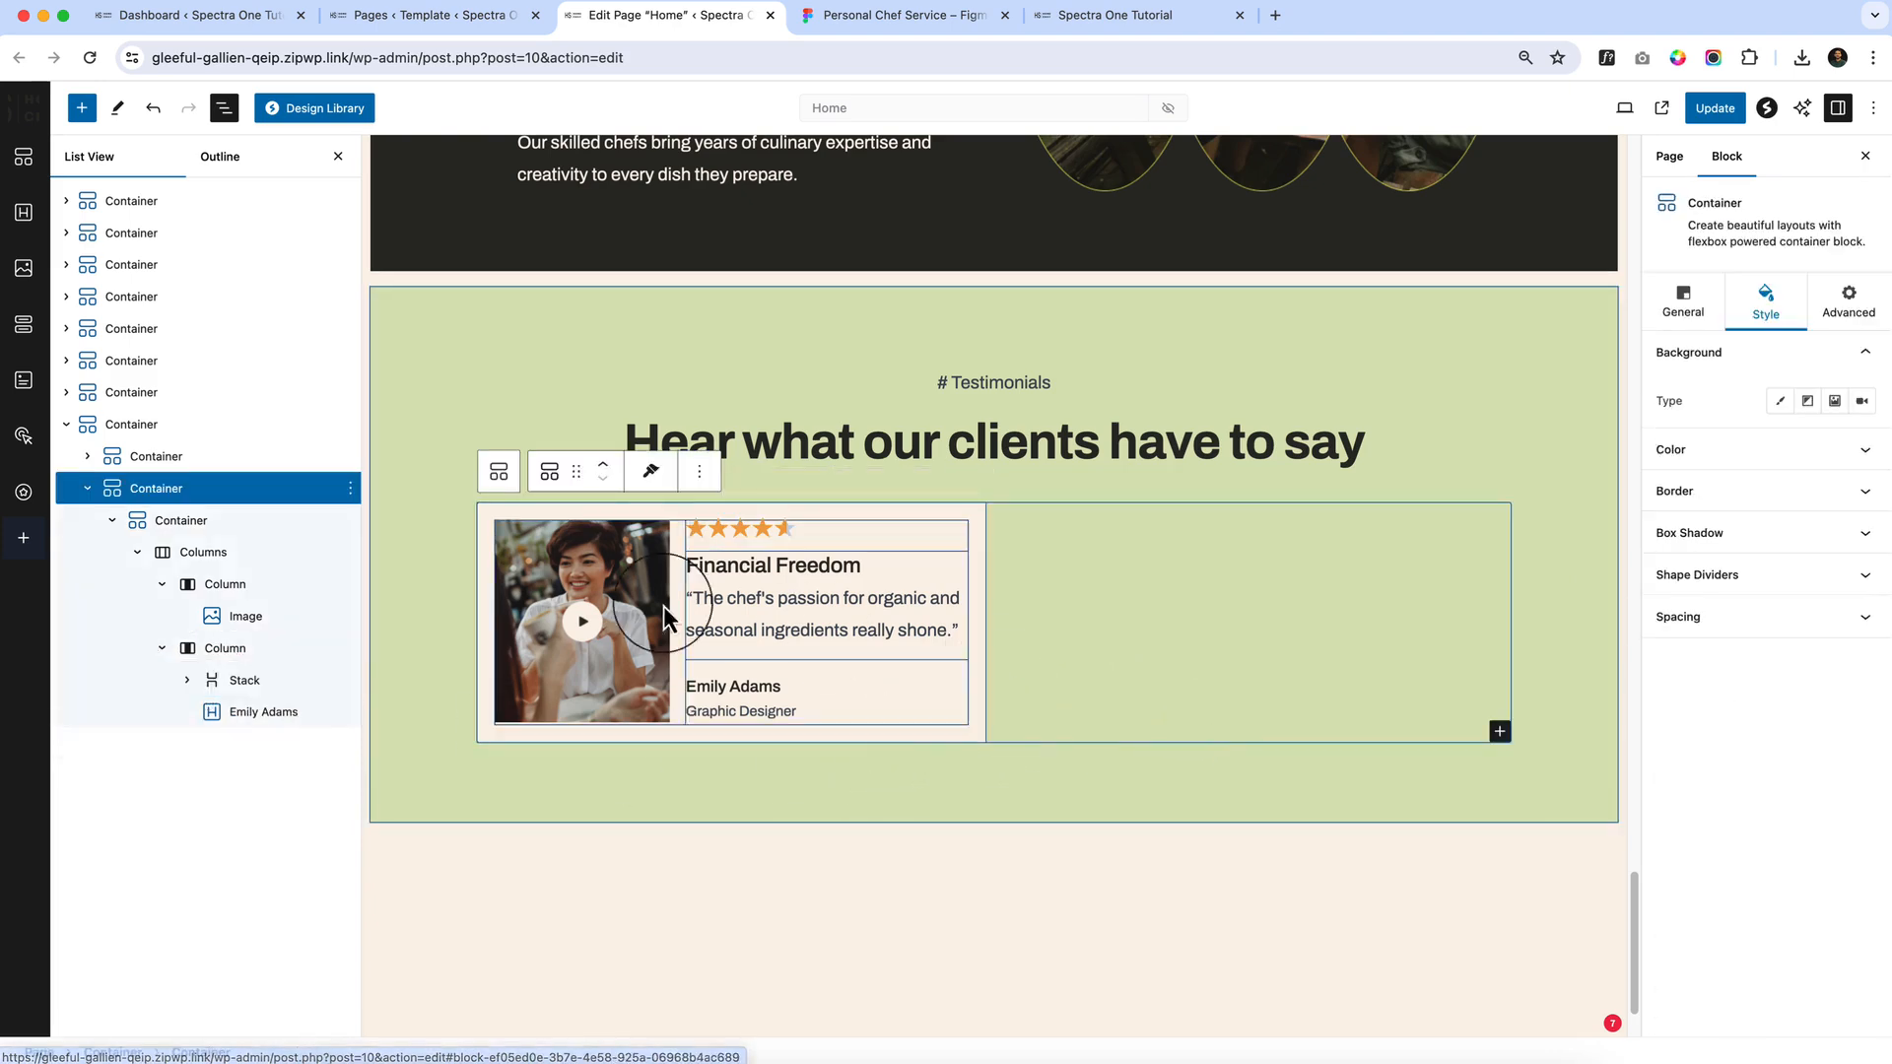
left_click(247, 660)
left_click(1828, 285)
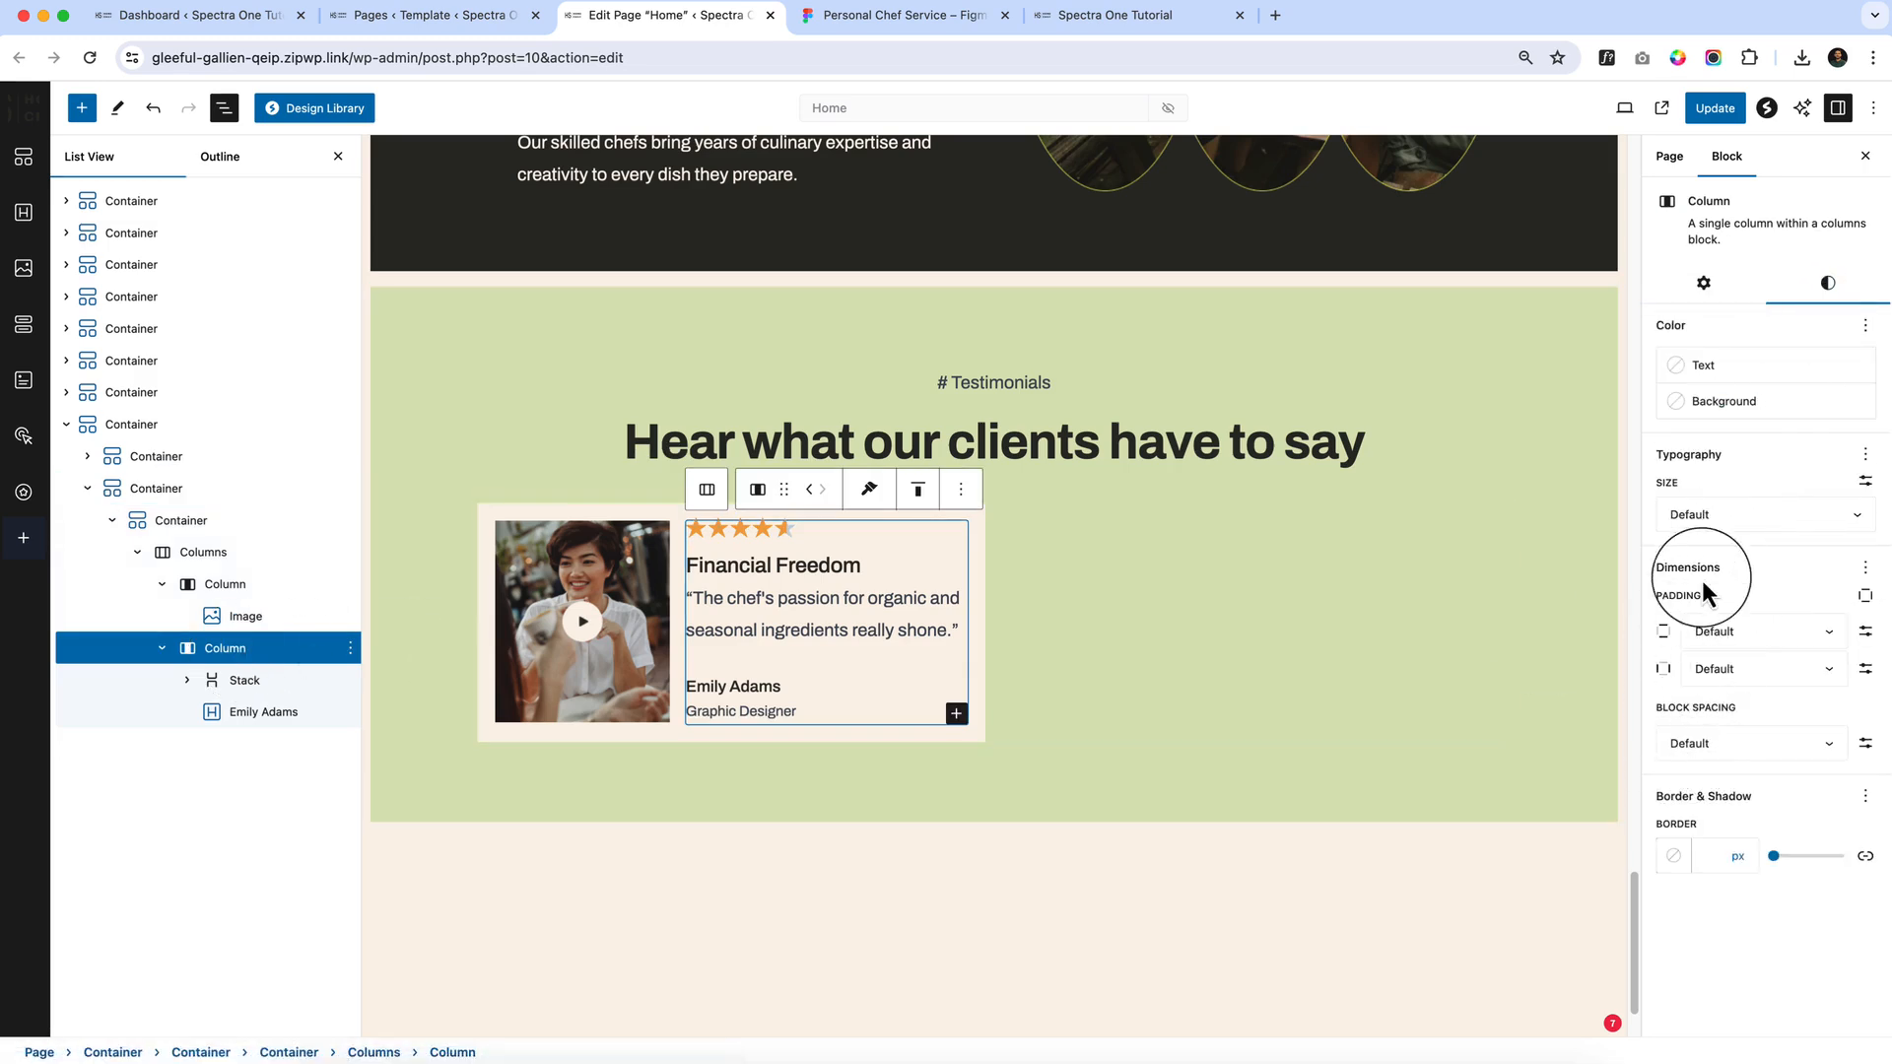
left_click(1731, 745)
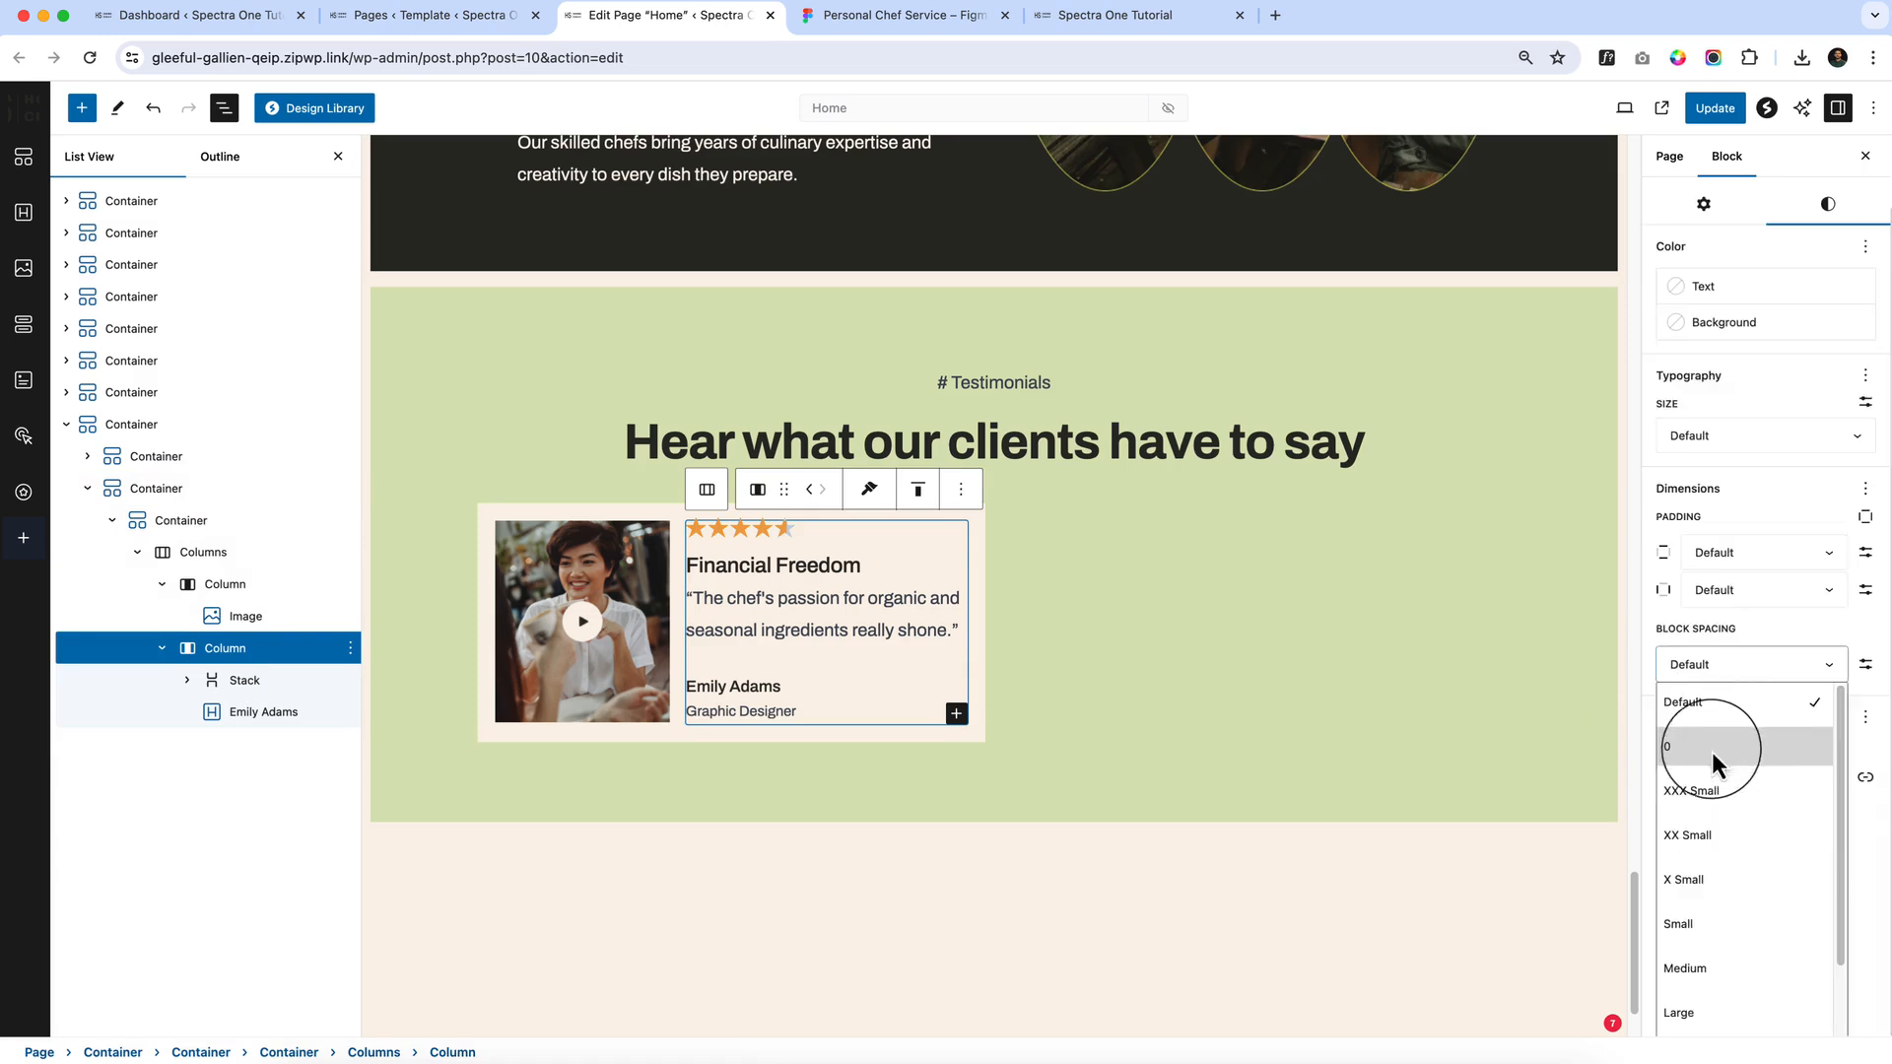
scroll(1718, 990, "down", 1)
left_click(1720, 990)
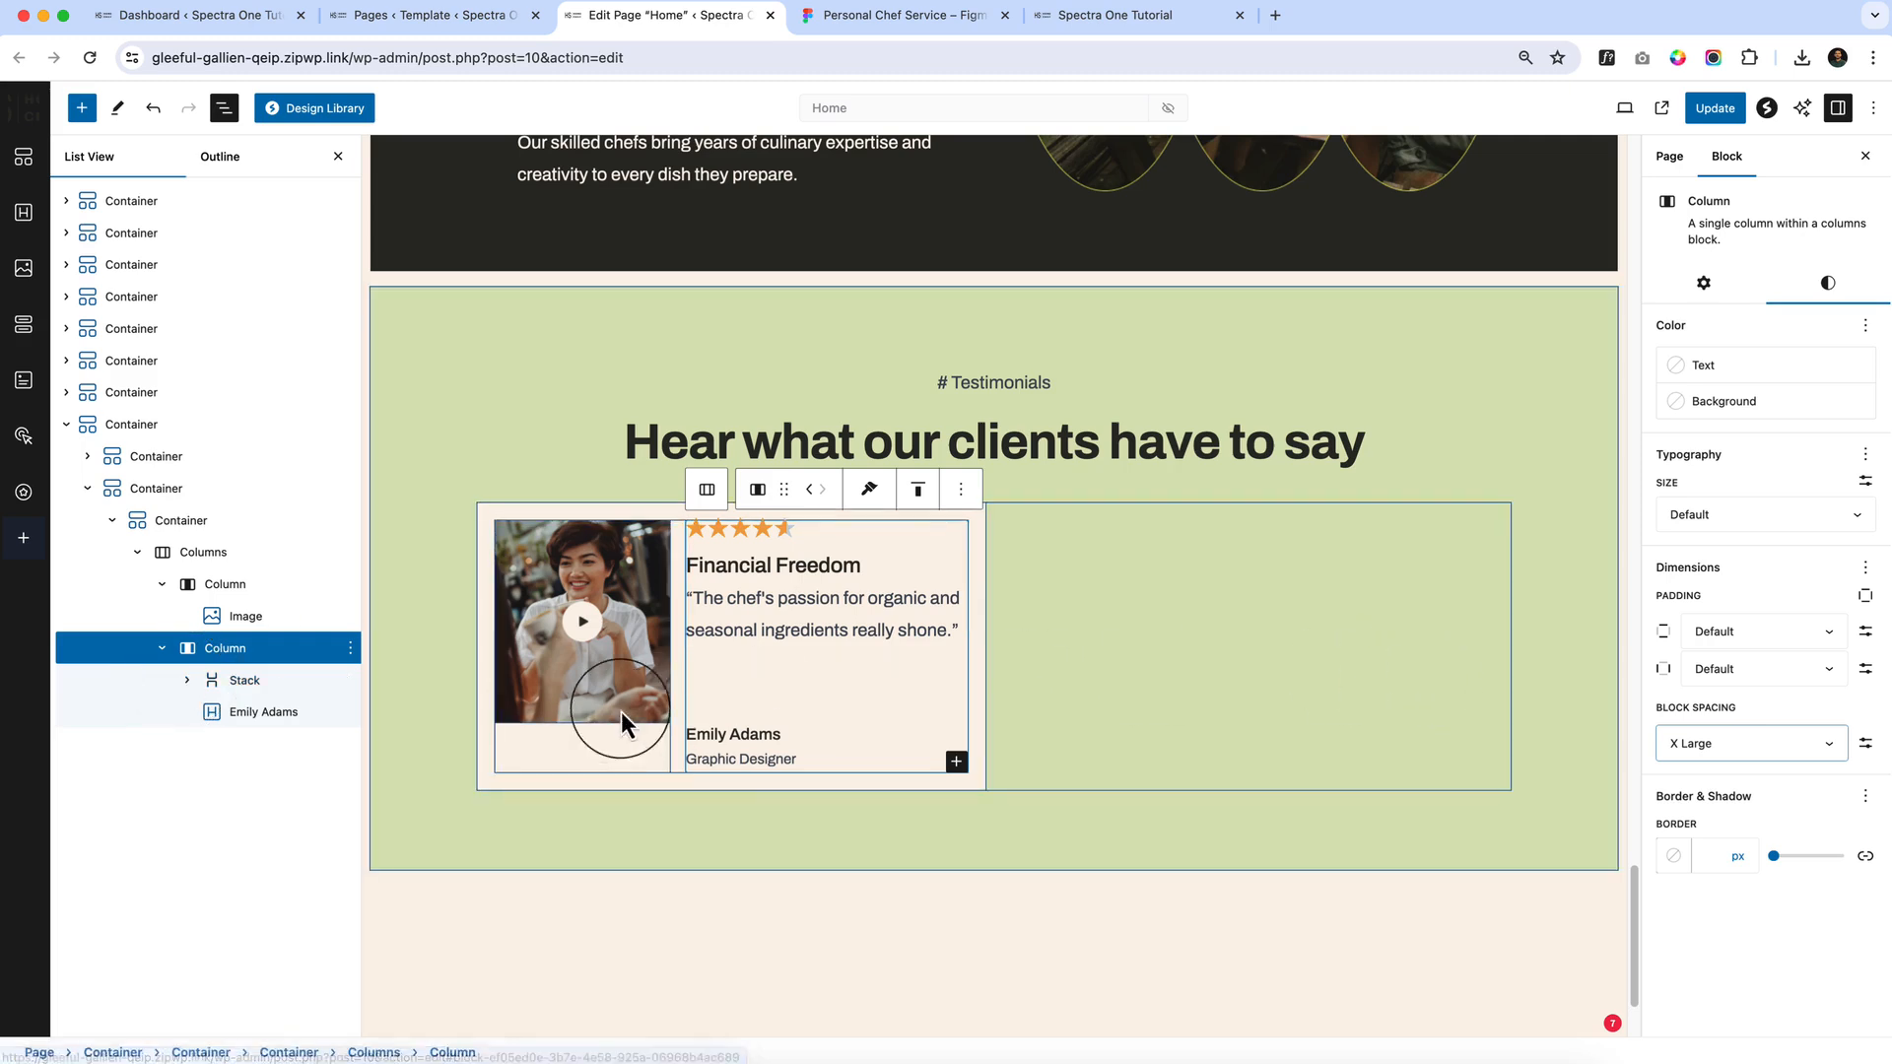
Change the block spacing of the card's text column to XX Small
left_click(187, 679)
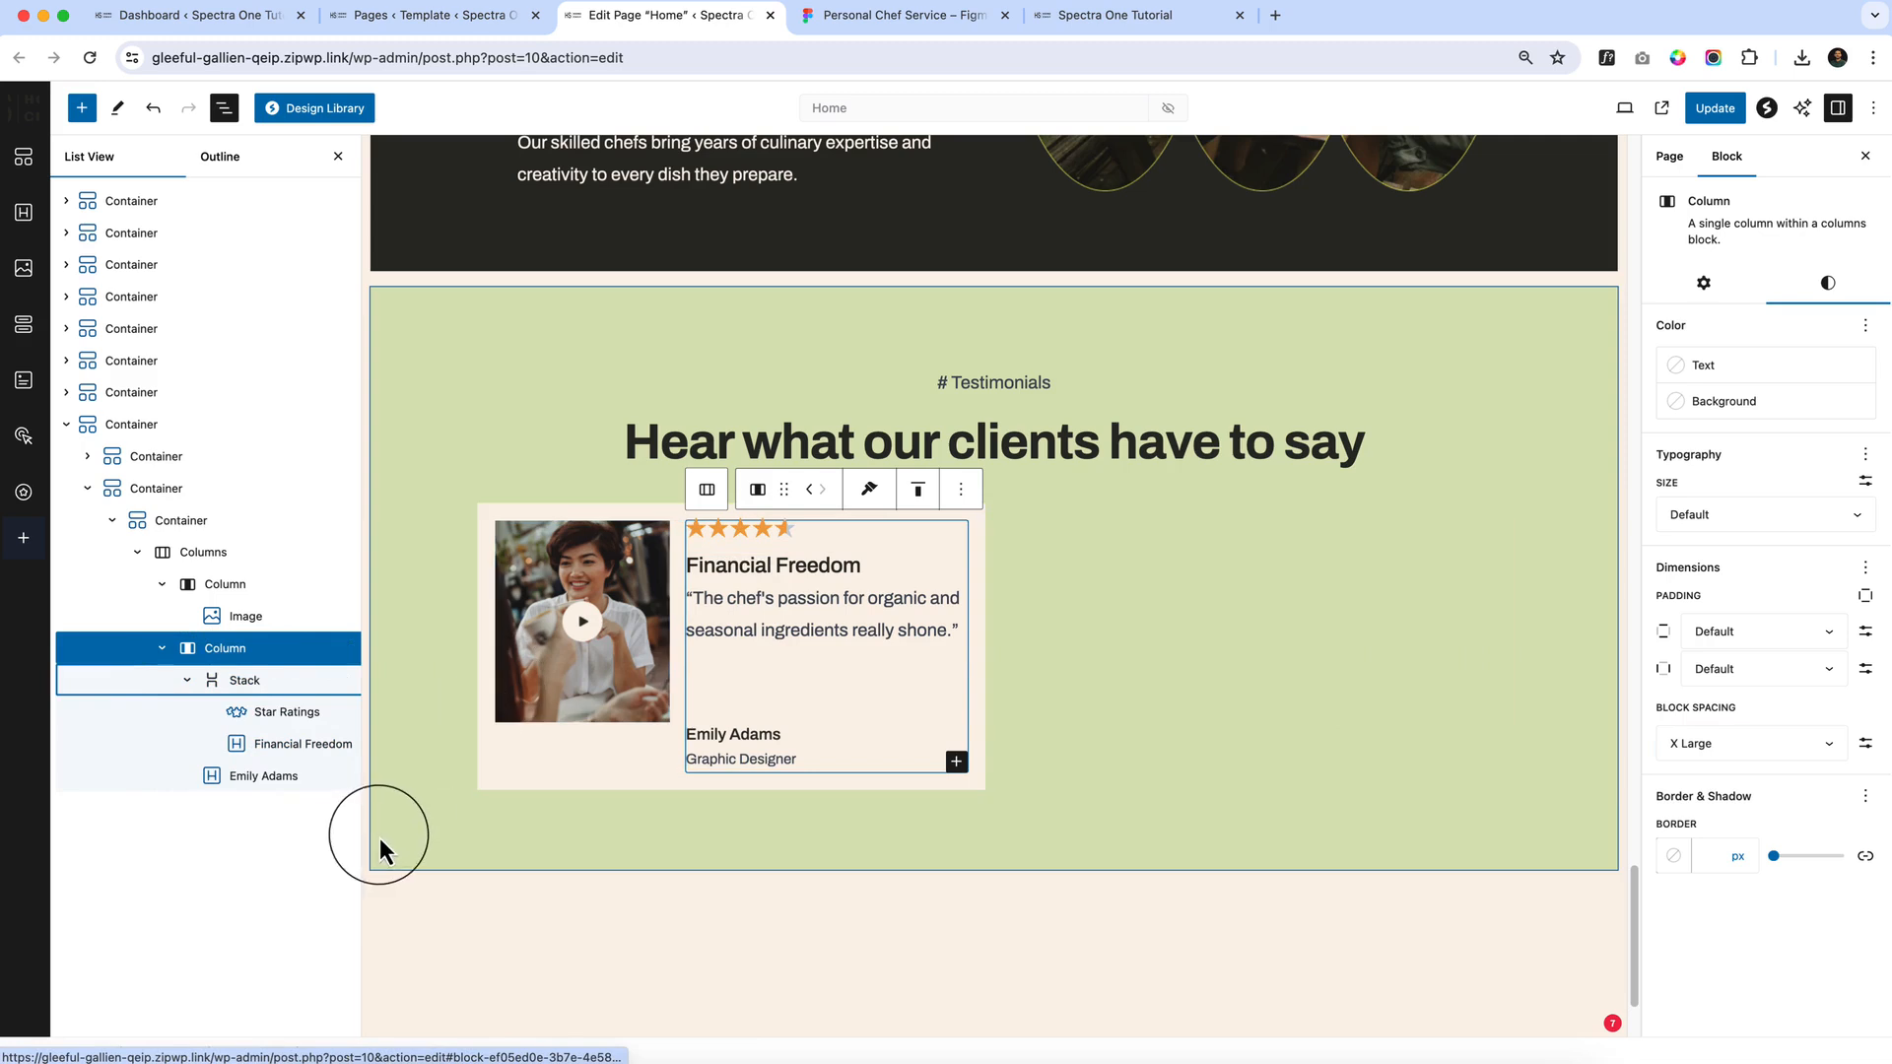
left_click(1778, 749)
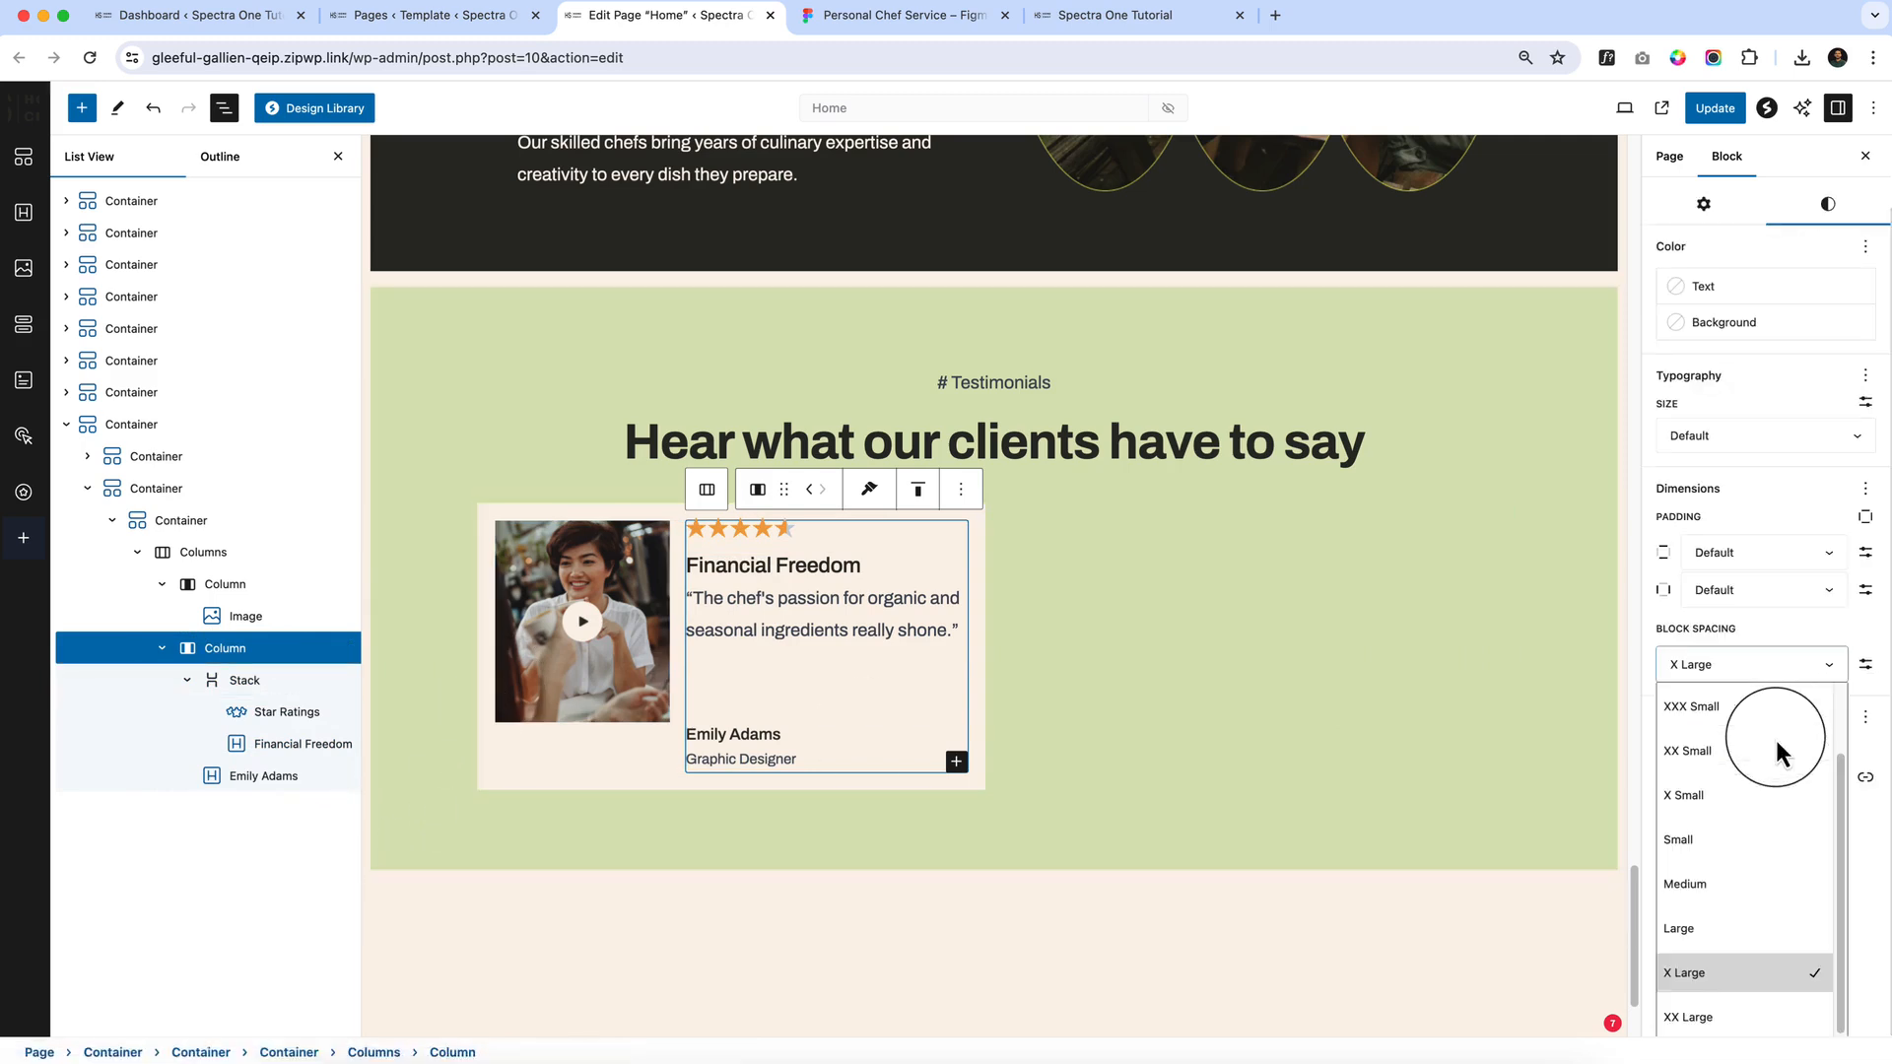
left_click(1722, 751)
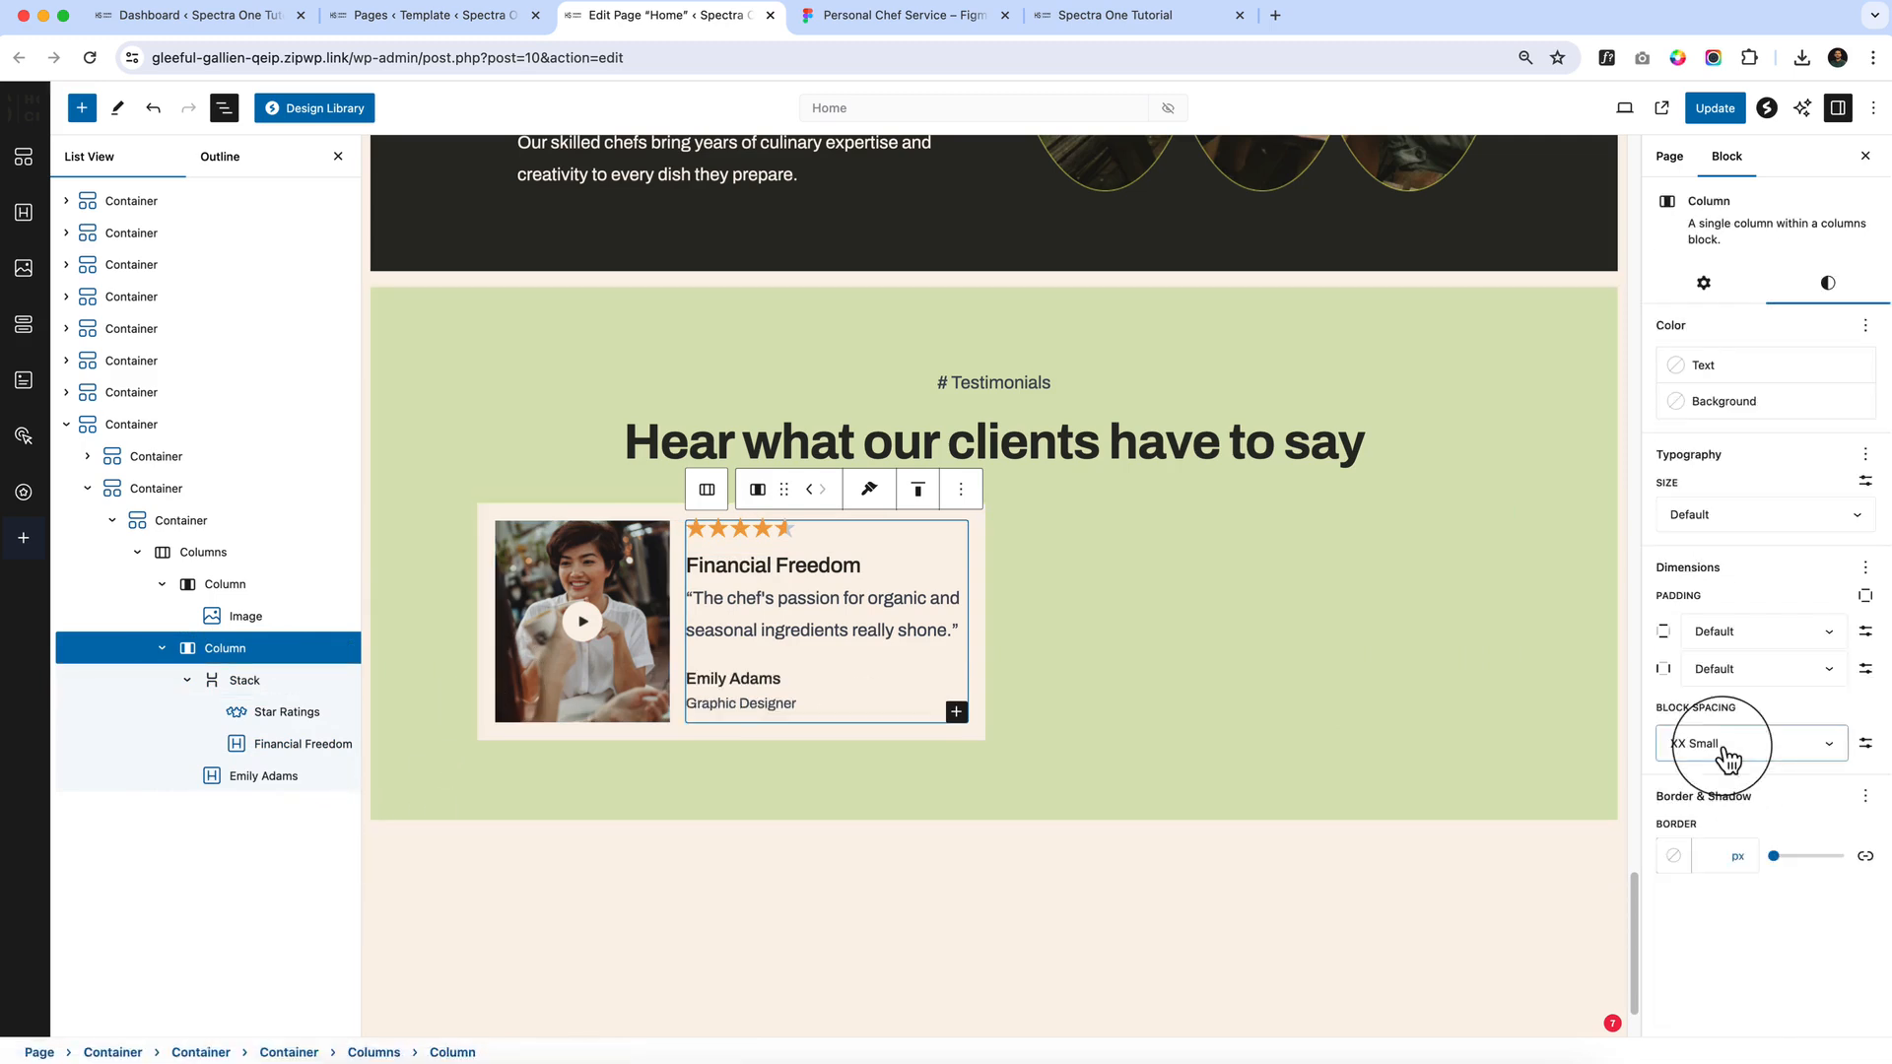
left_click(674, 838)
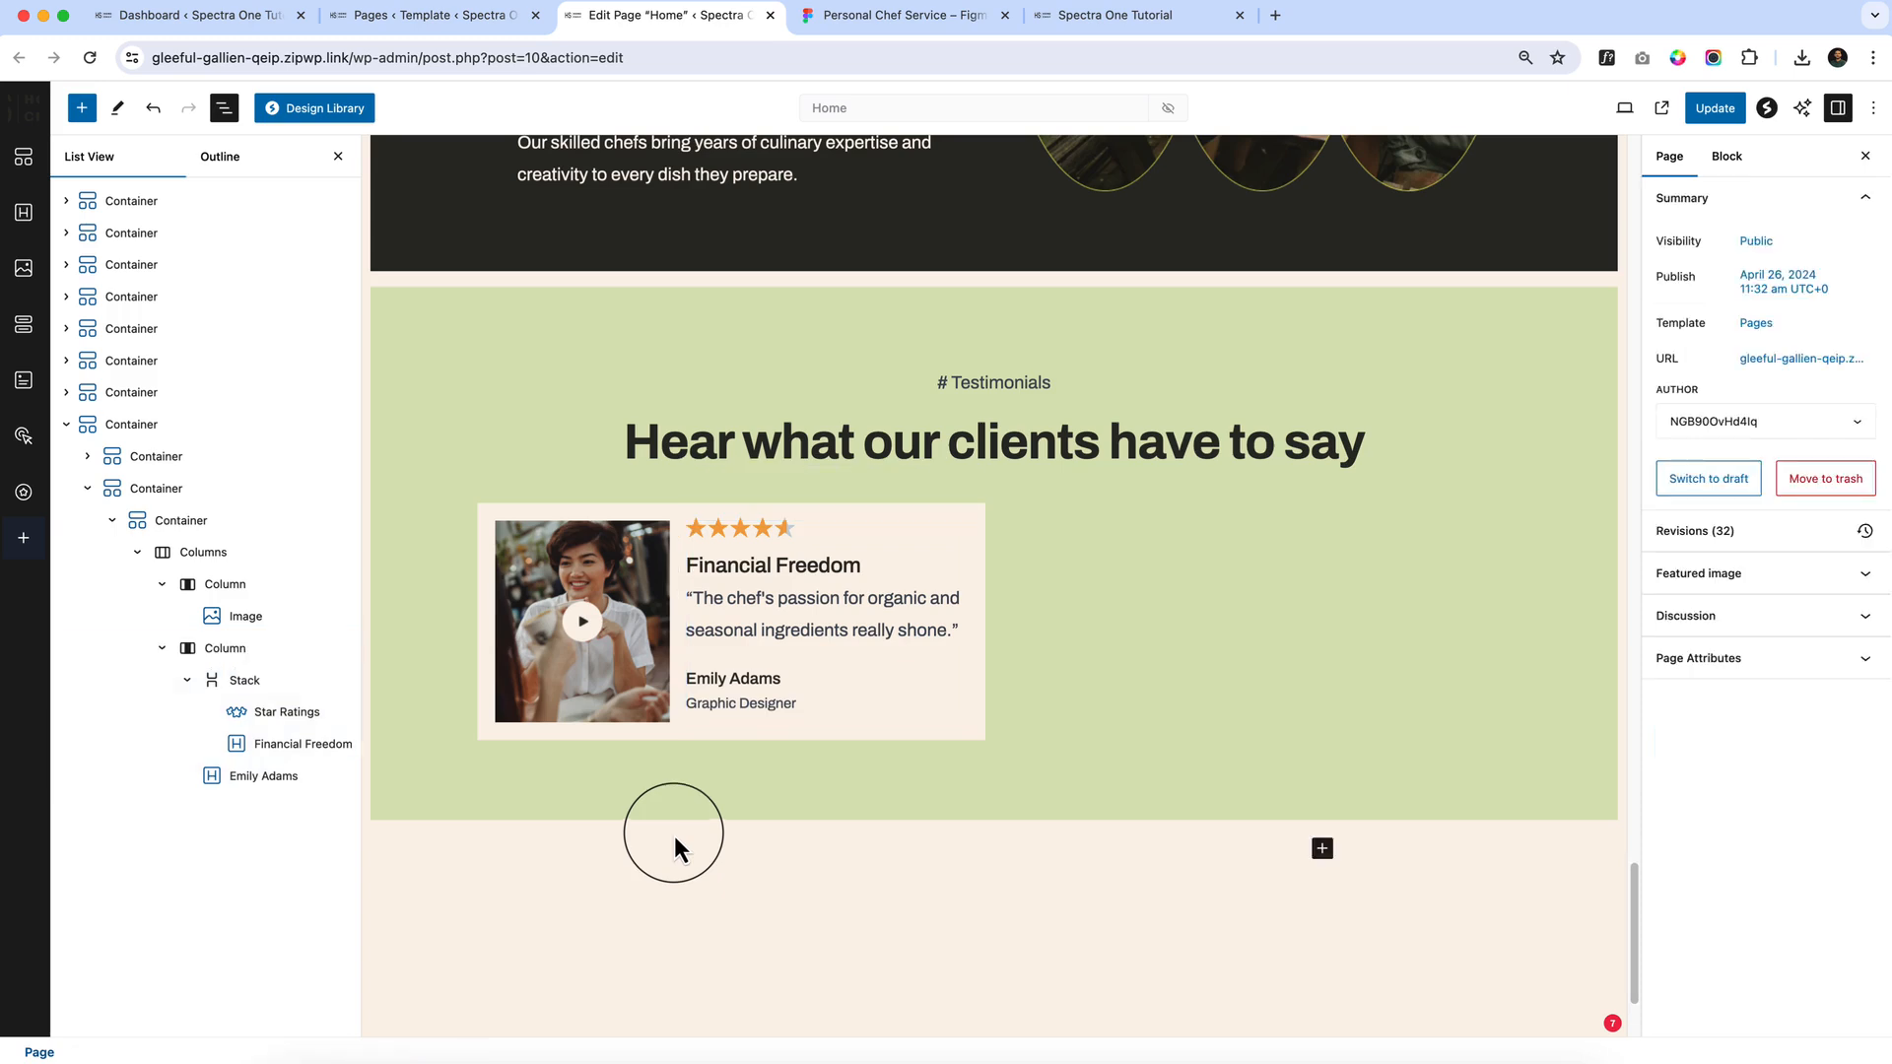
Set the block spacing of the first card's text column to X Small, and compare the card with the Figma design
left_click(259, 654)
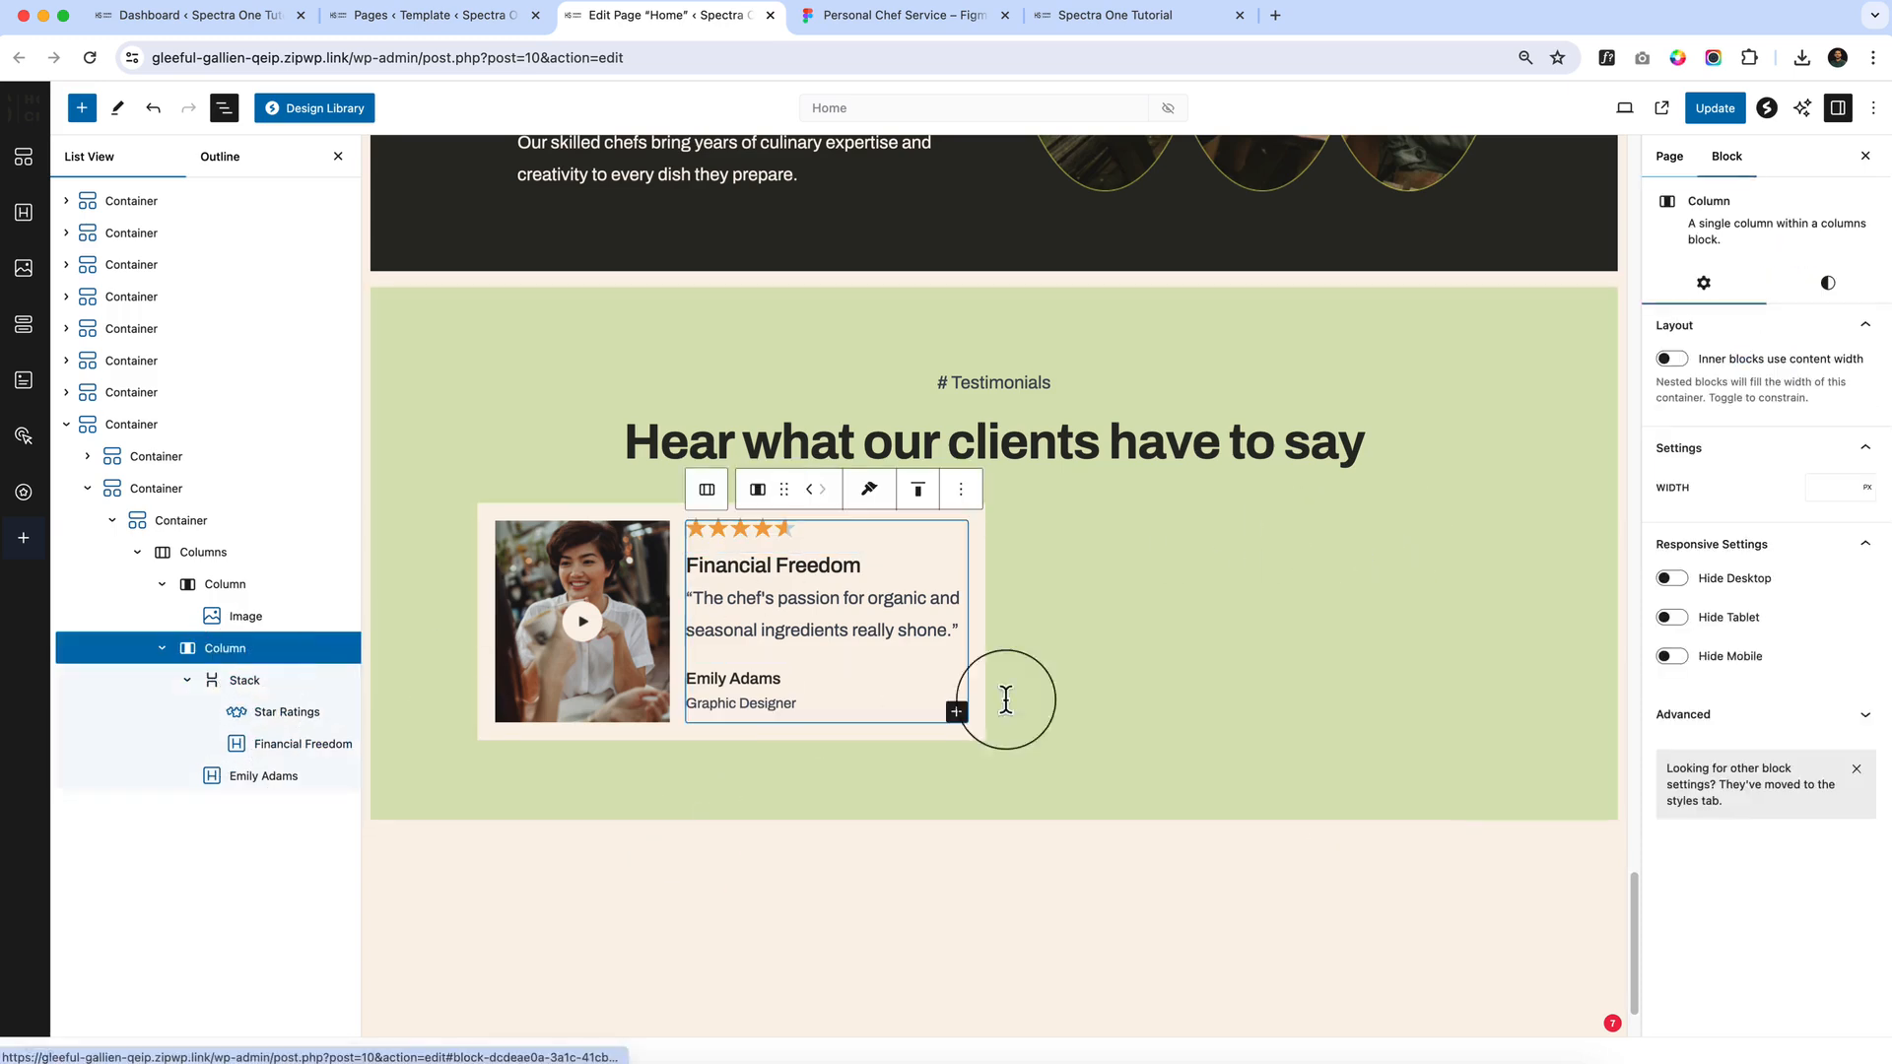
left_click(1825, 286)
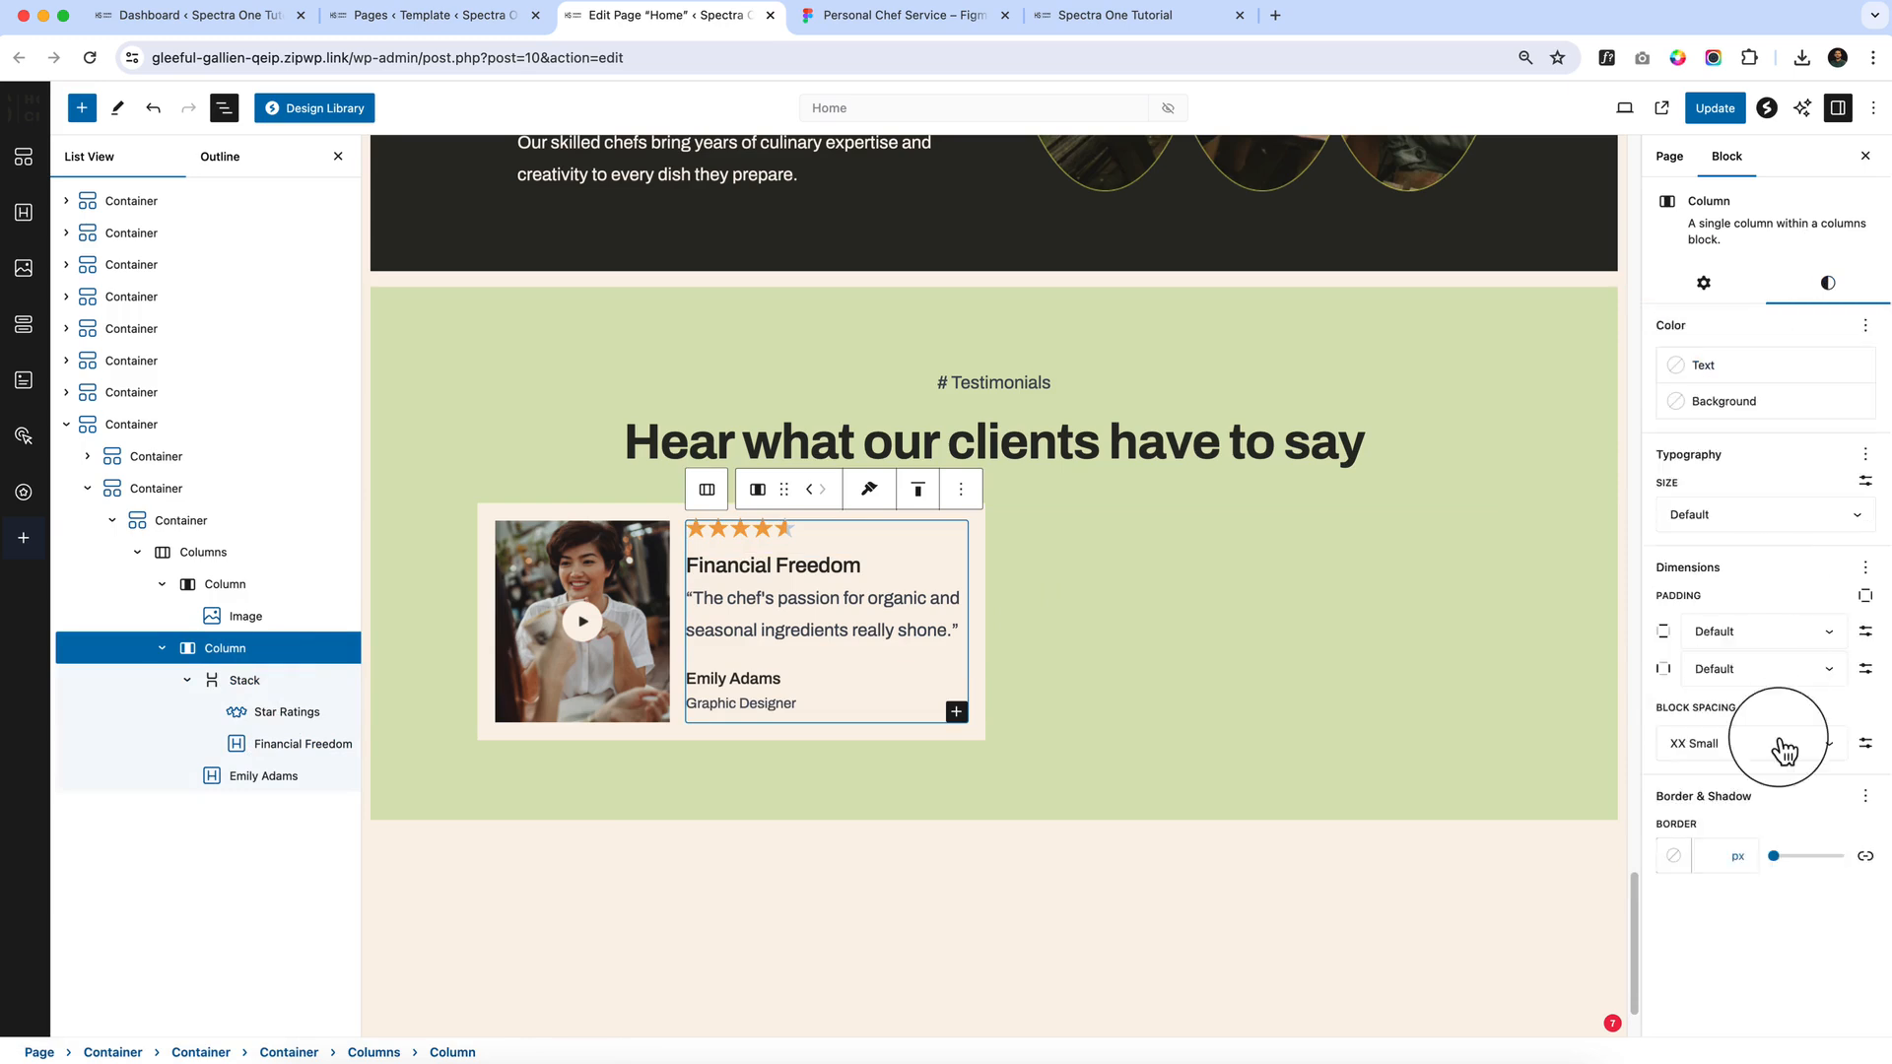
left_click(1736, 747)
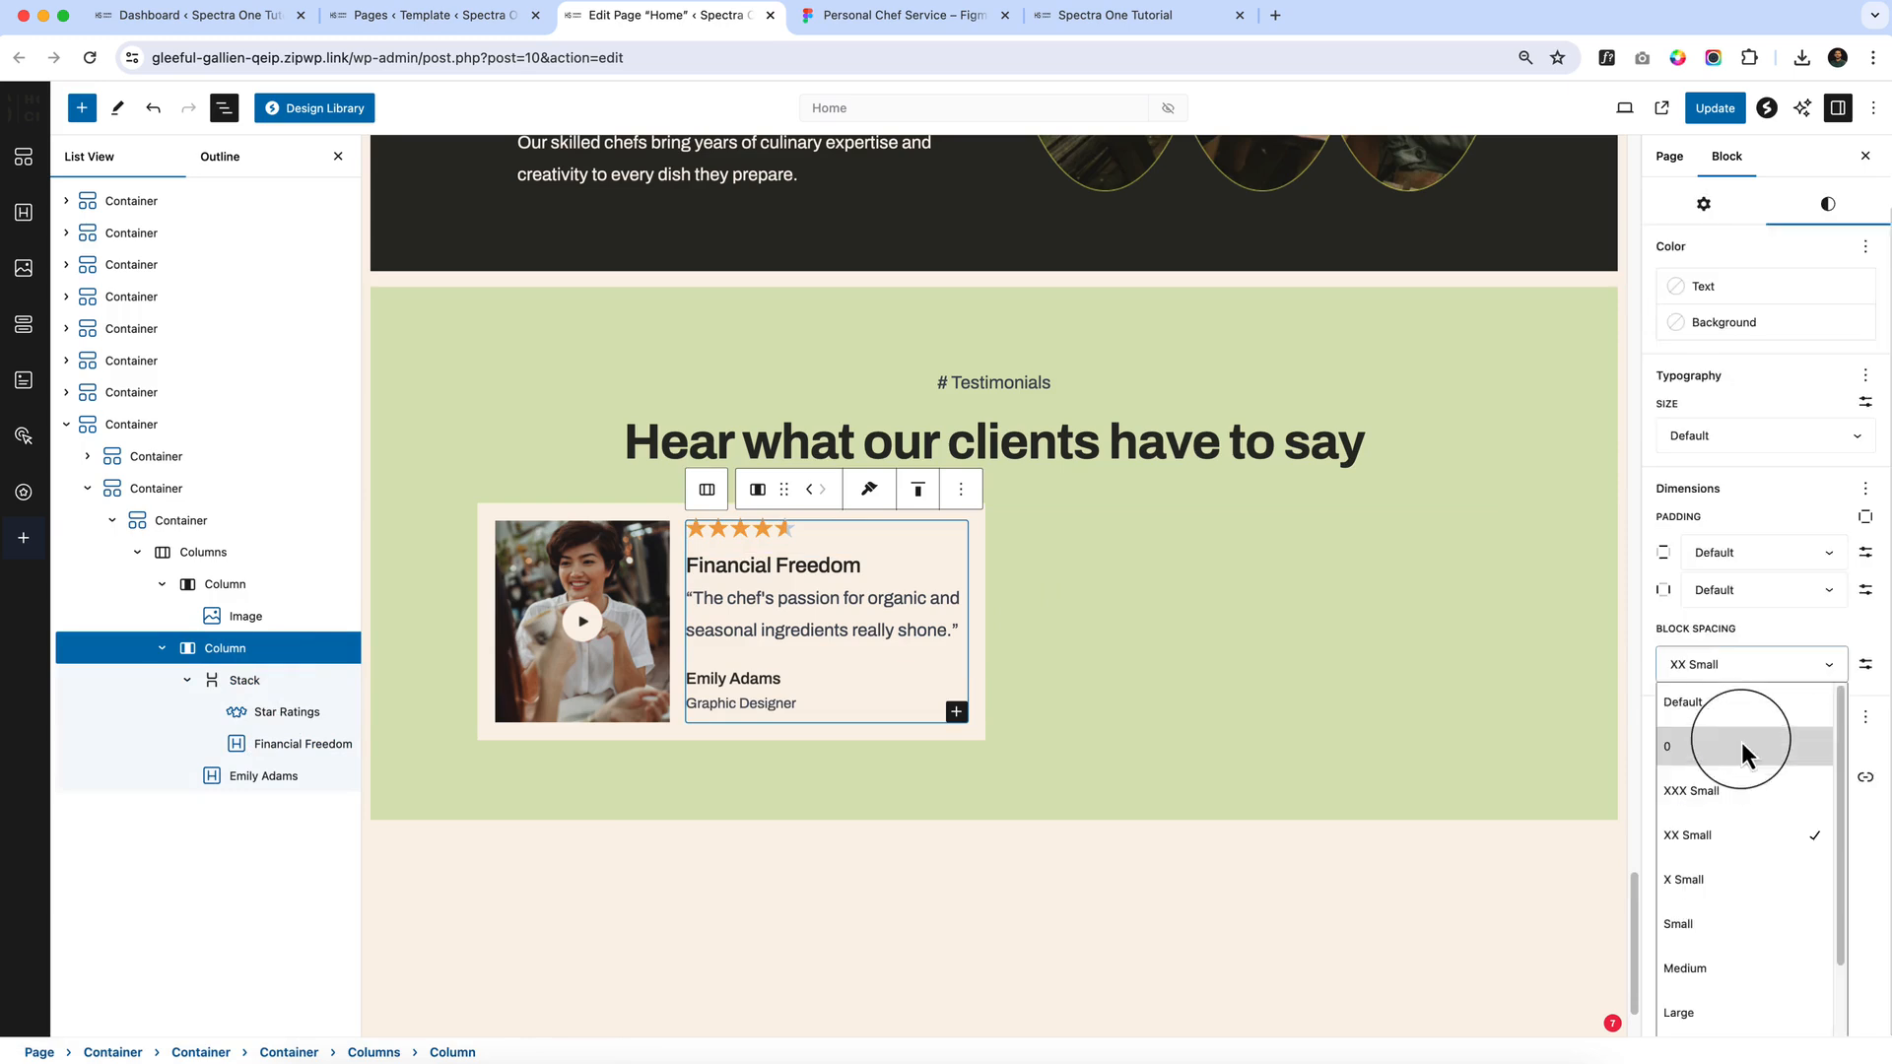
left_click(1728, 872)
left_click(1149, 843)
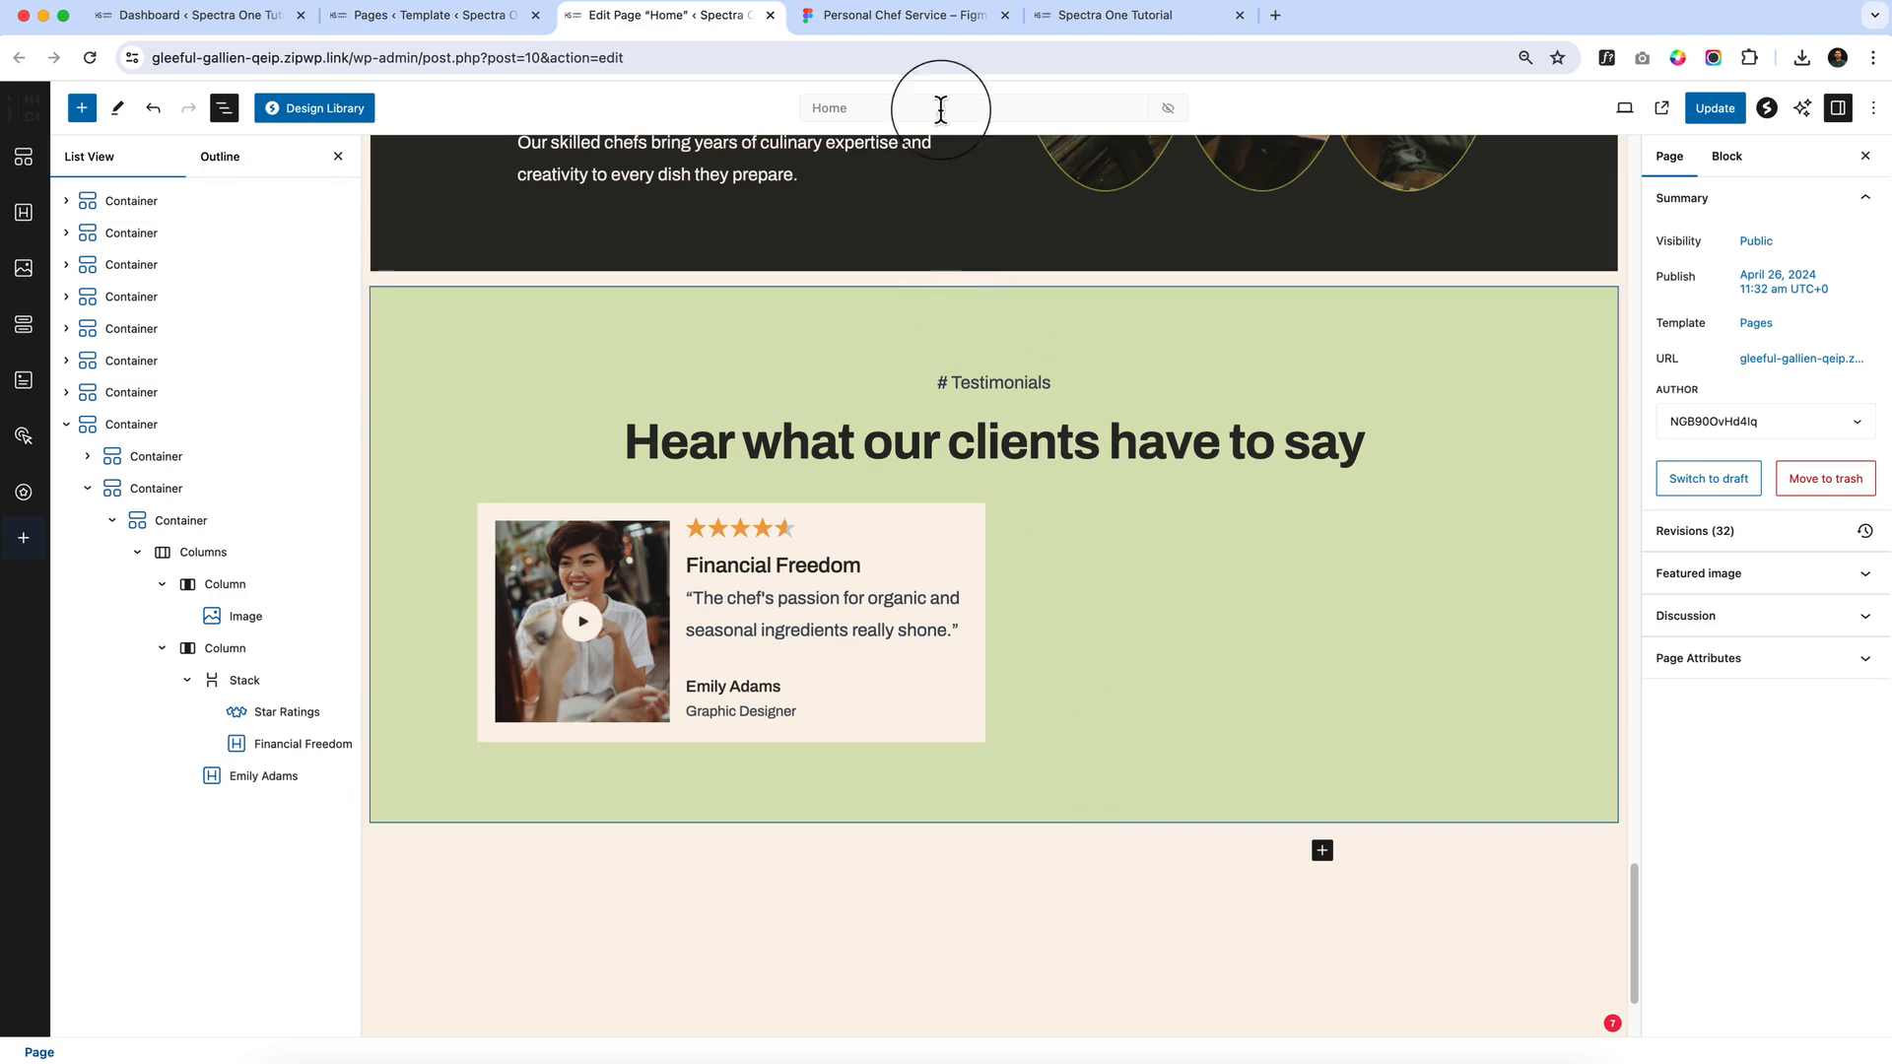
left_click(912, 15)
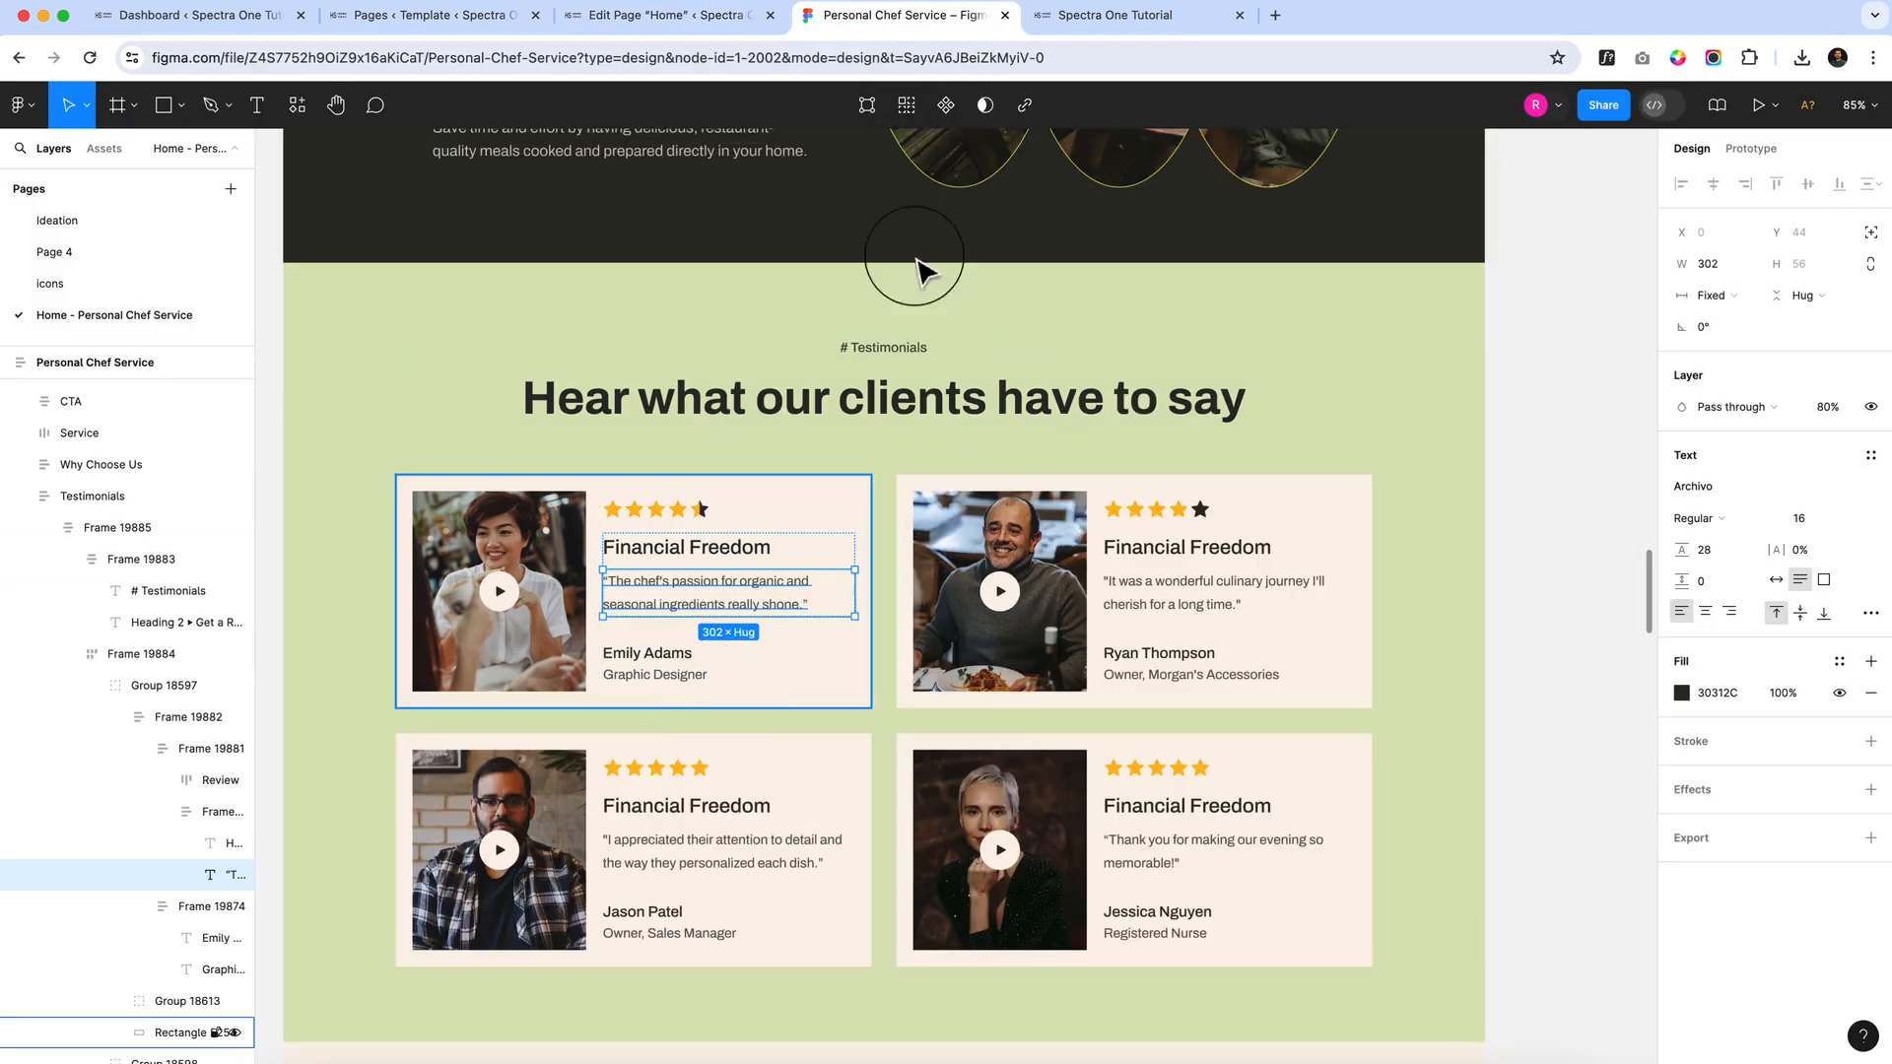
left_click(641, 19)
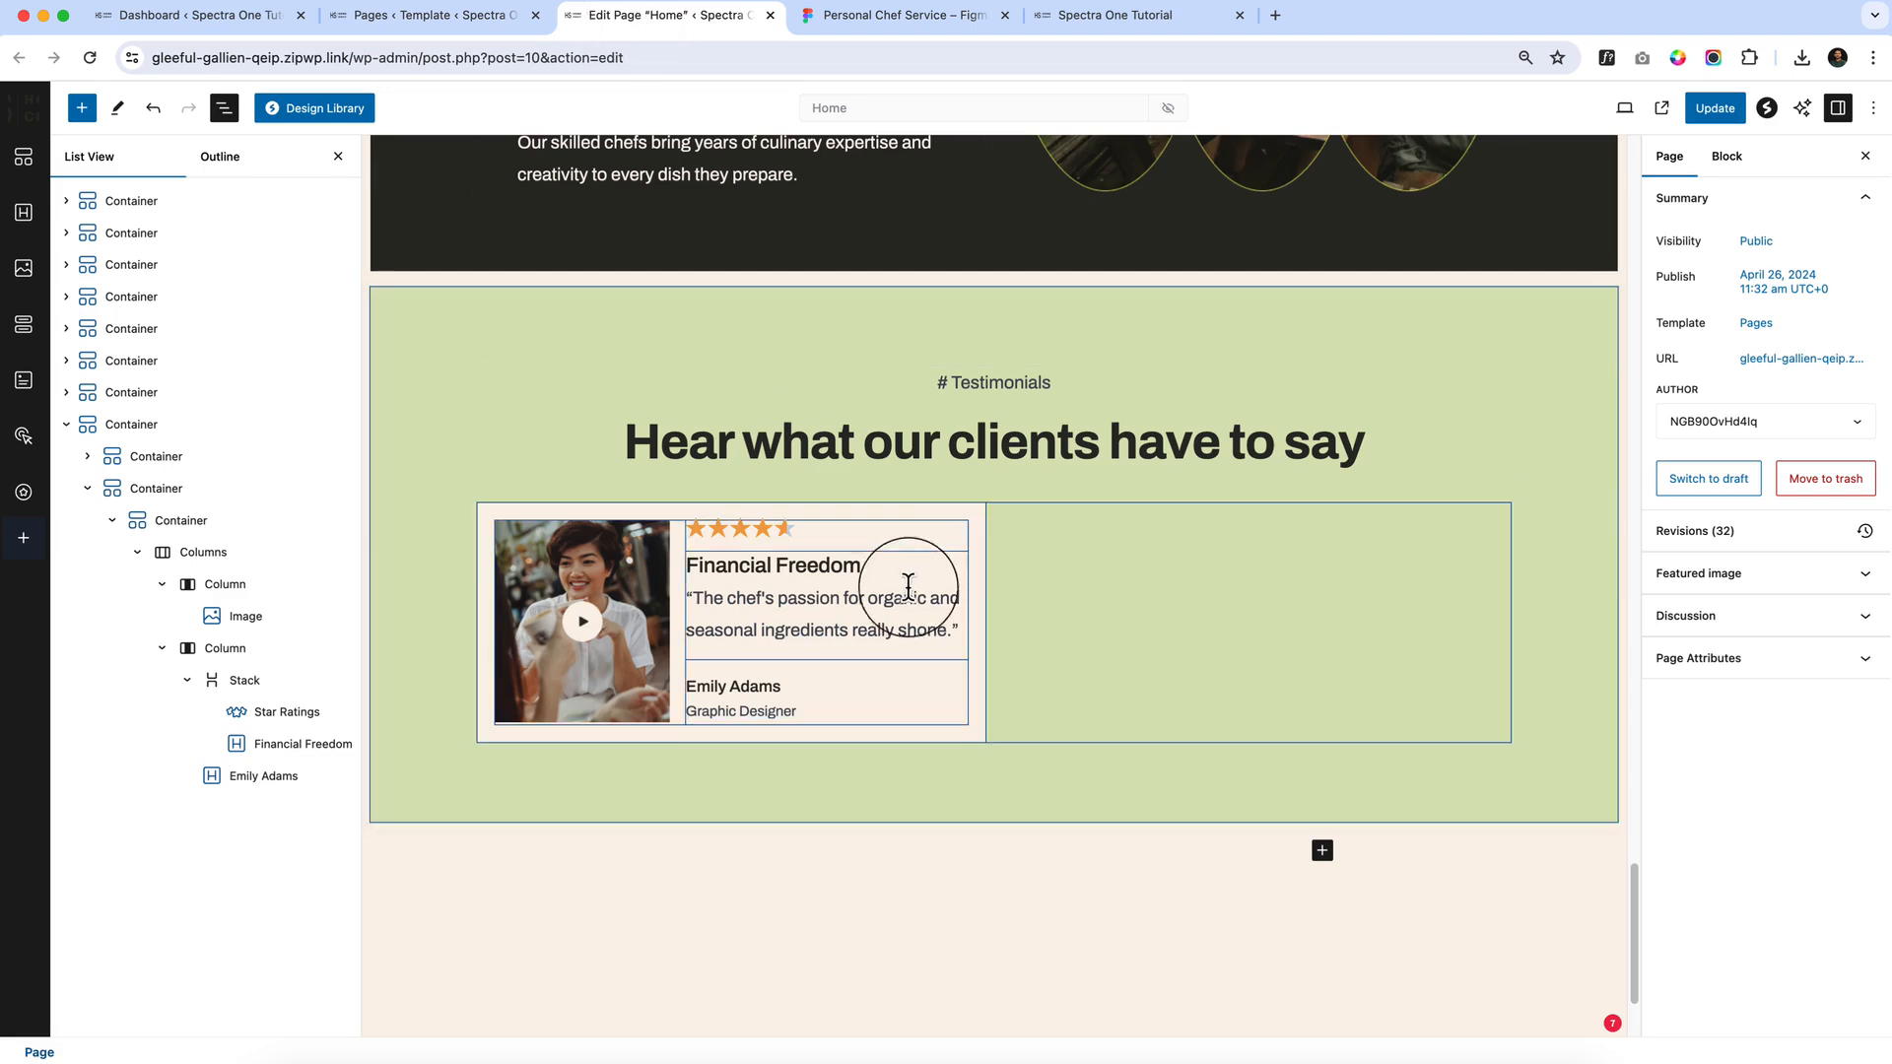
Copy the first testimonial card's container, and select the parent grid container that holds it
left_click(974, 532)
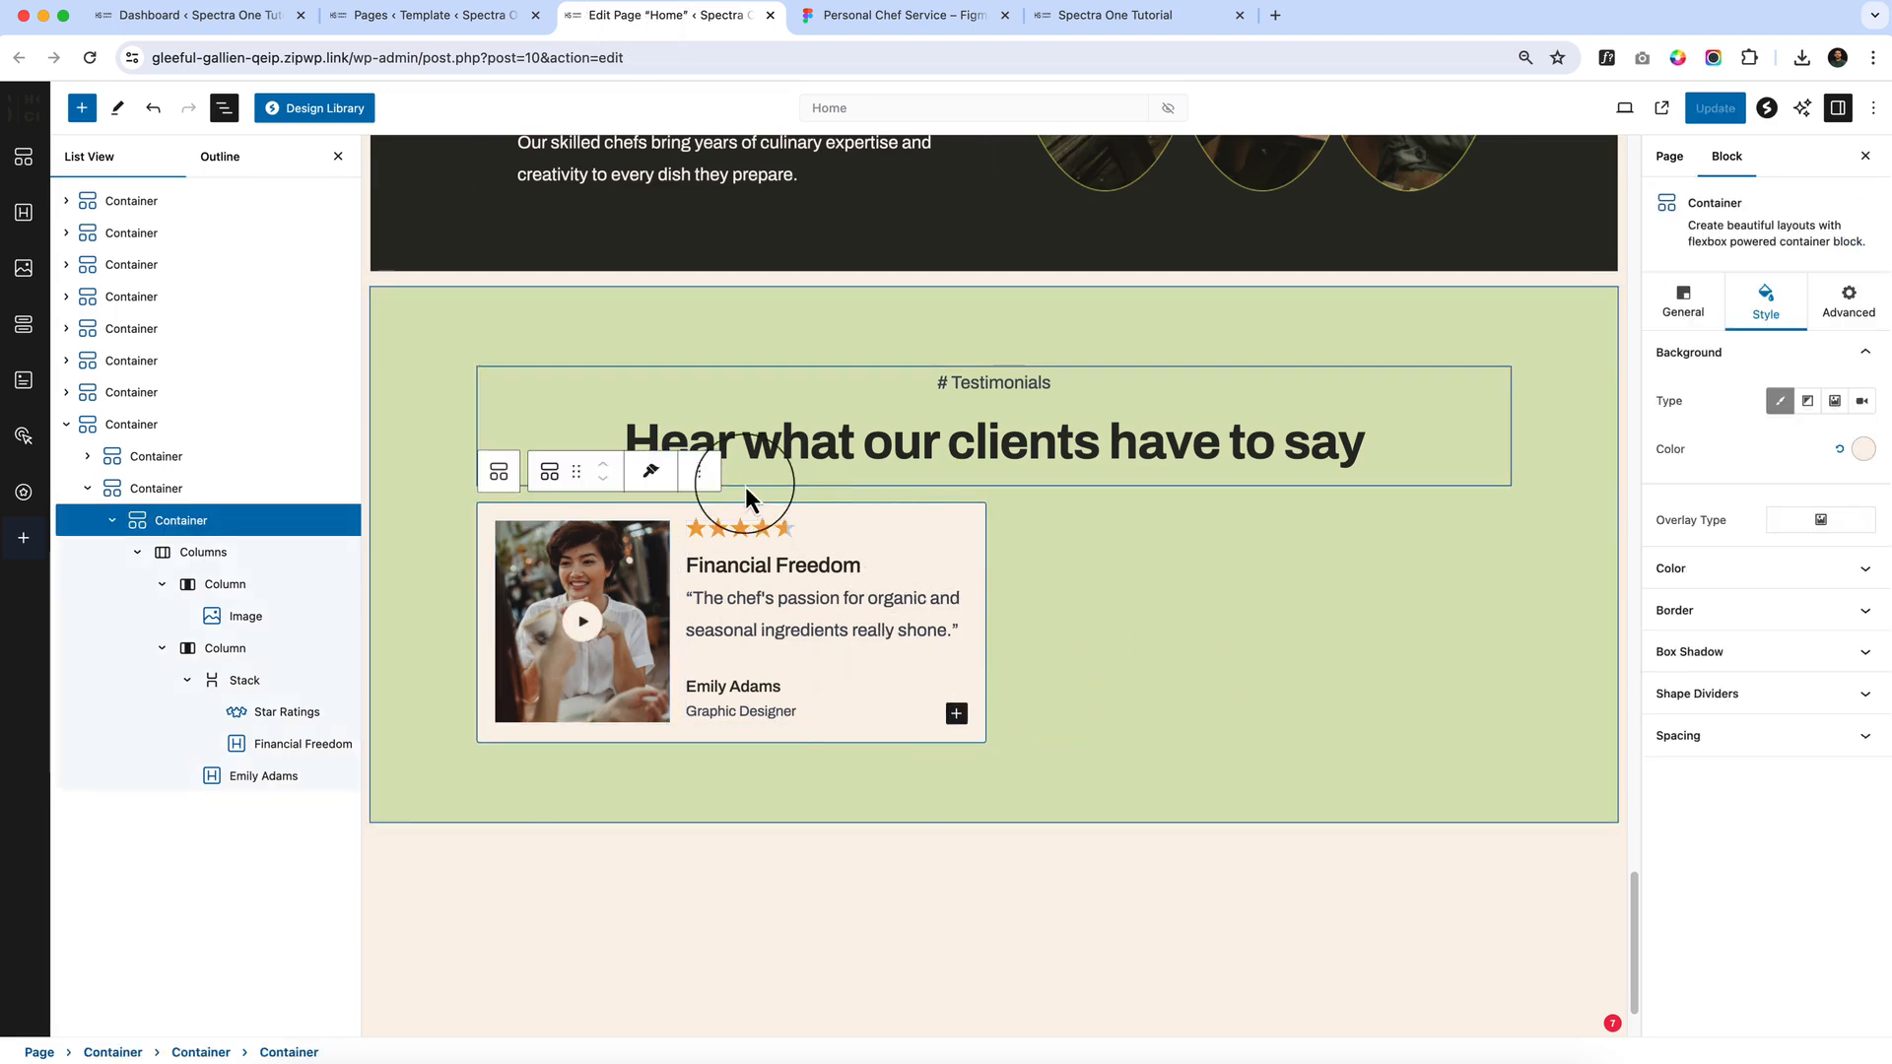
left_click(700, 472)
key("Return")
left_click(1433, 718)
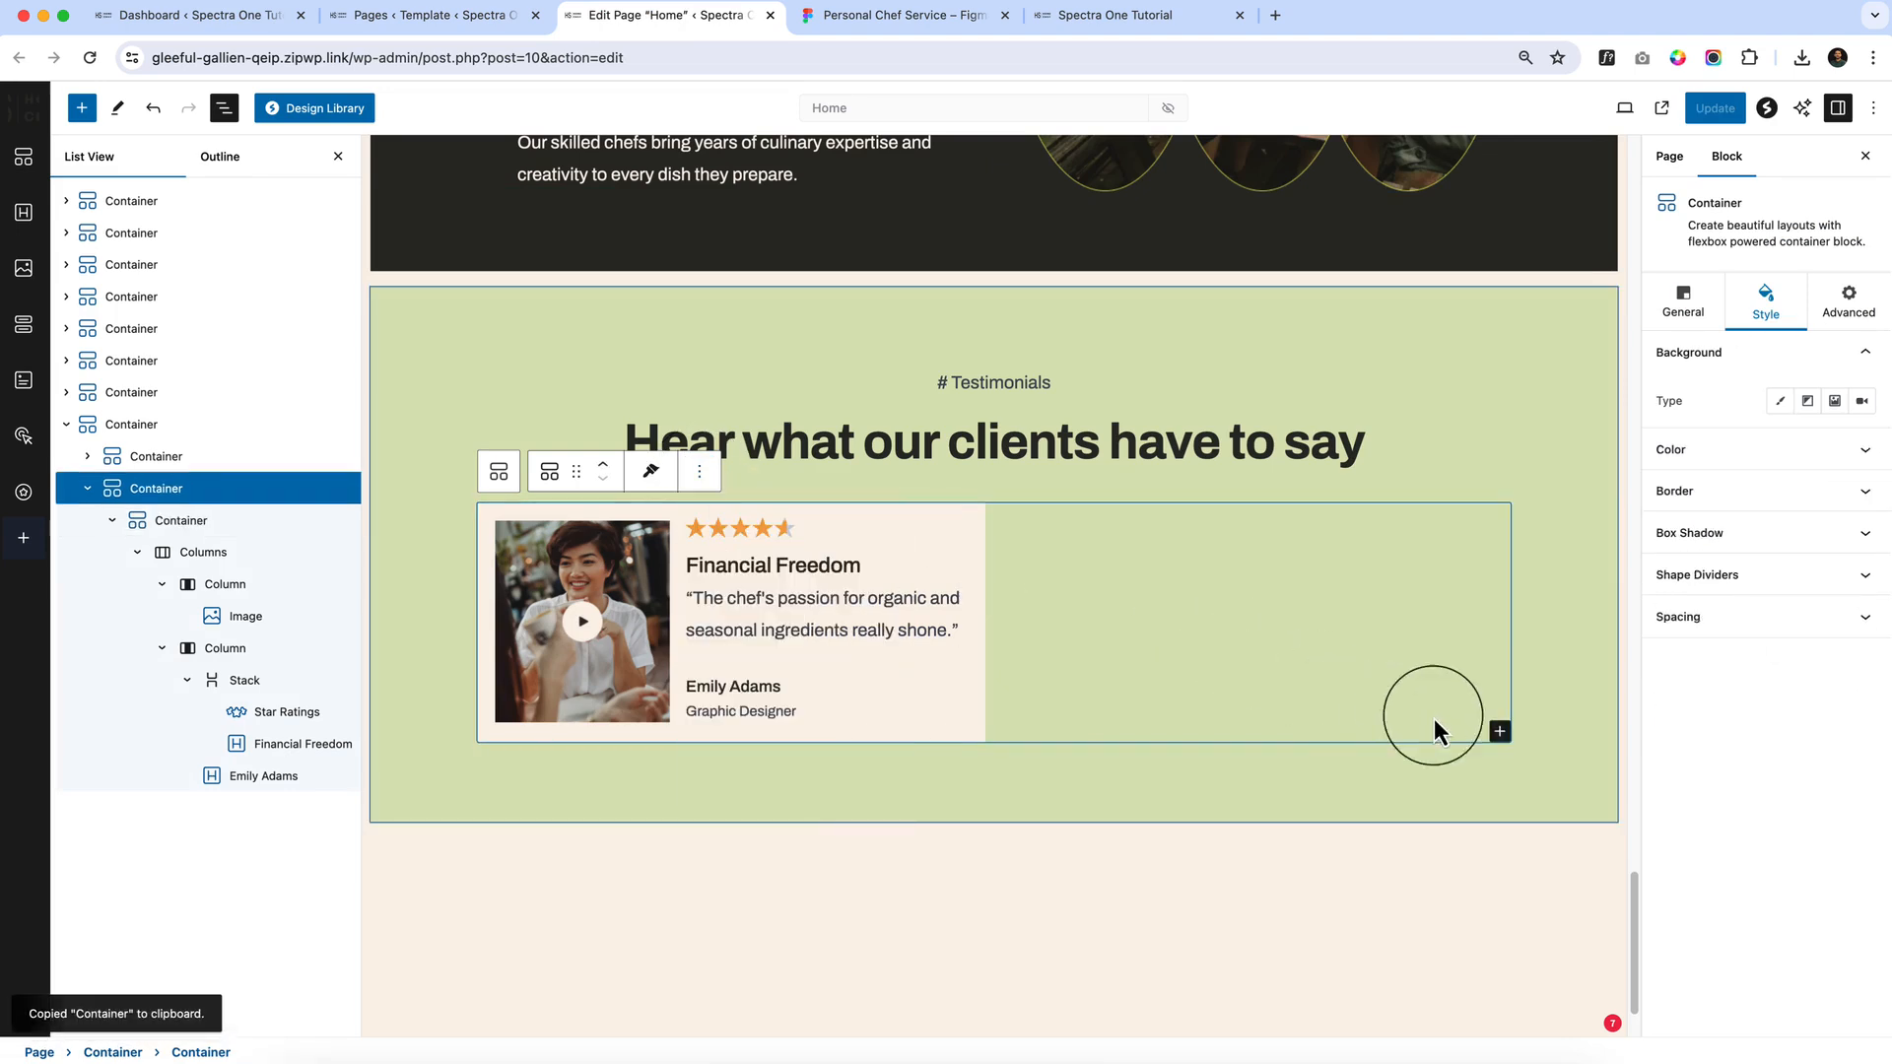
left_click(1499, 731)
key("super+v")
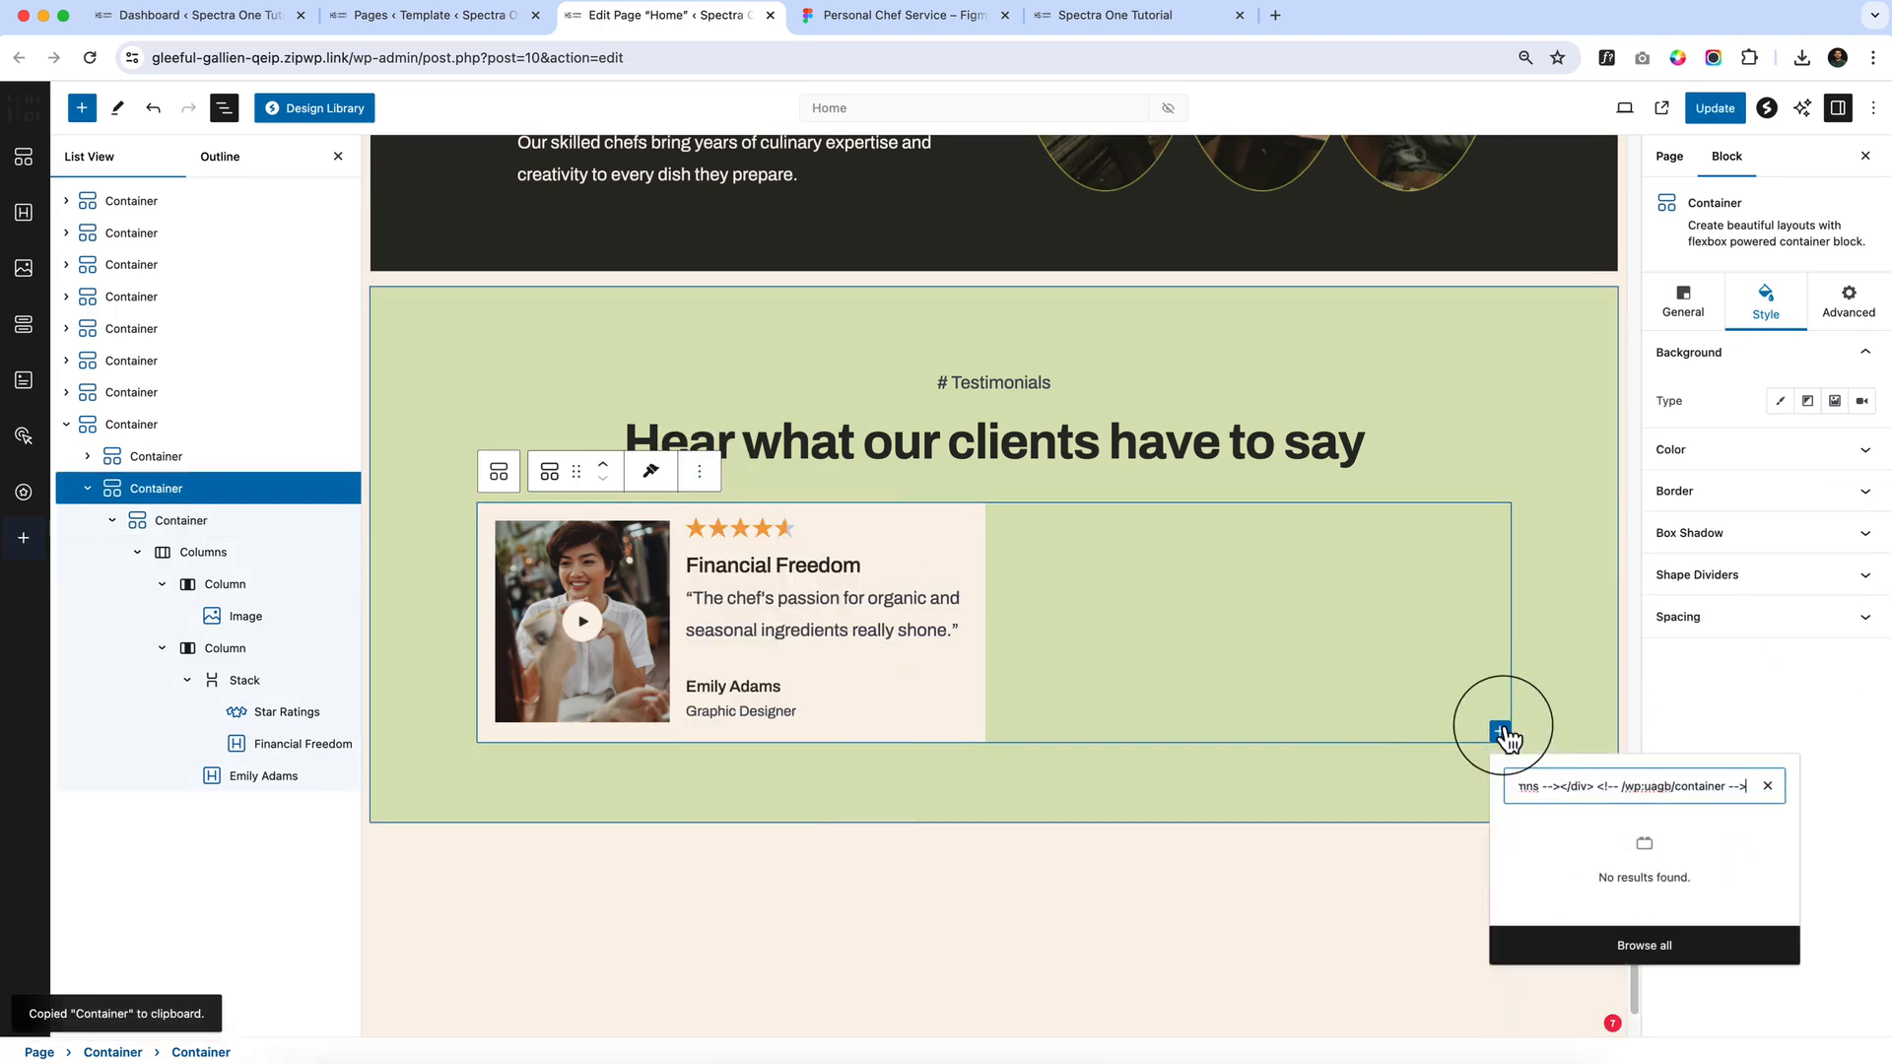
key("super+z")
left_click(1420, 698)
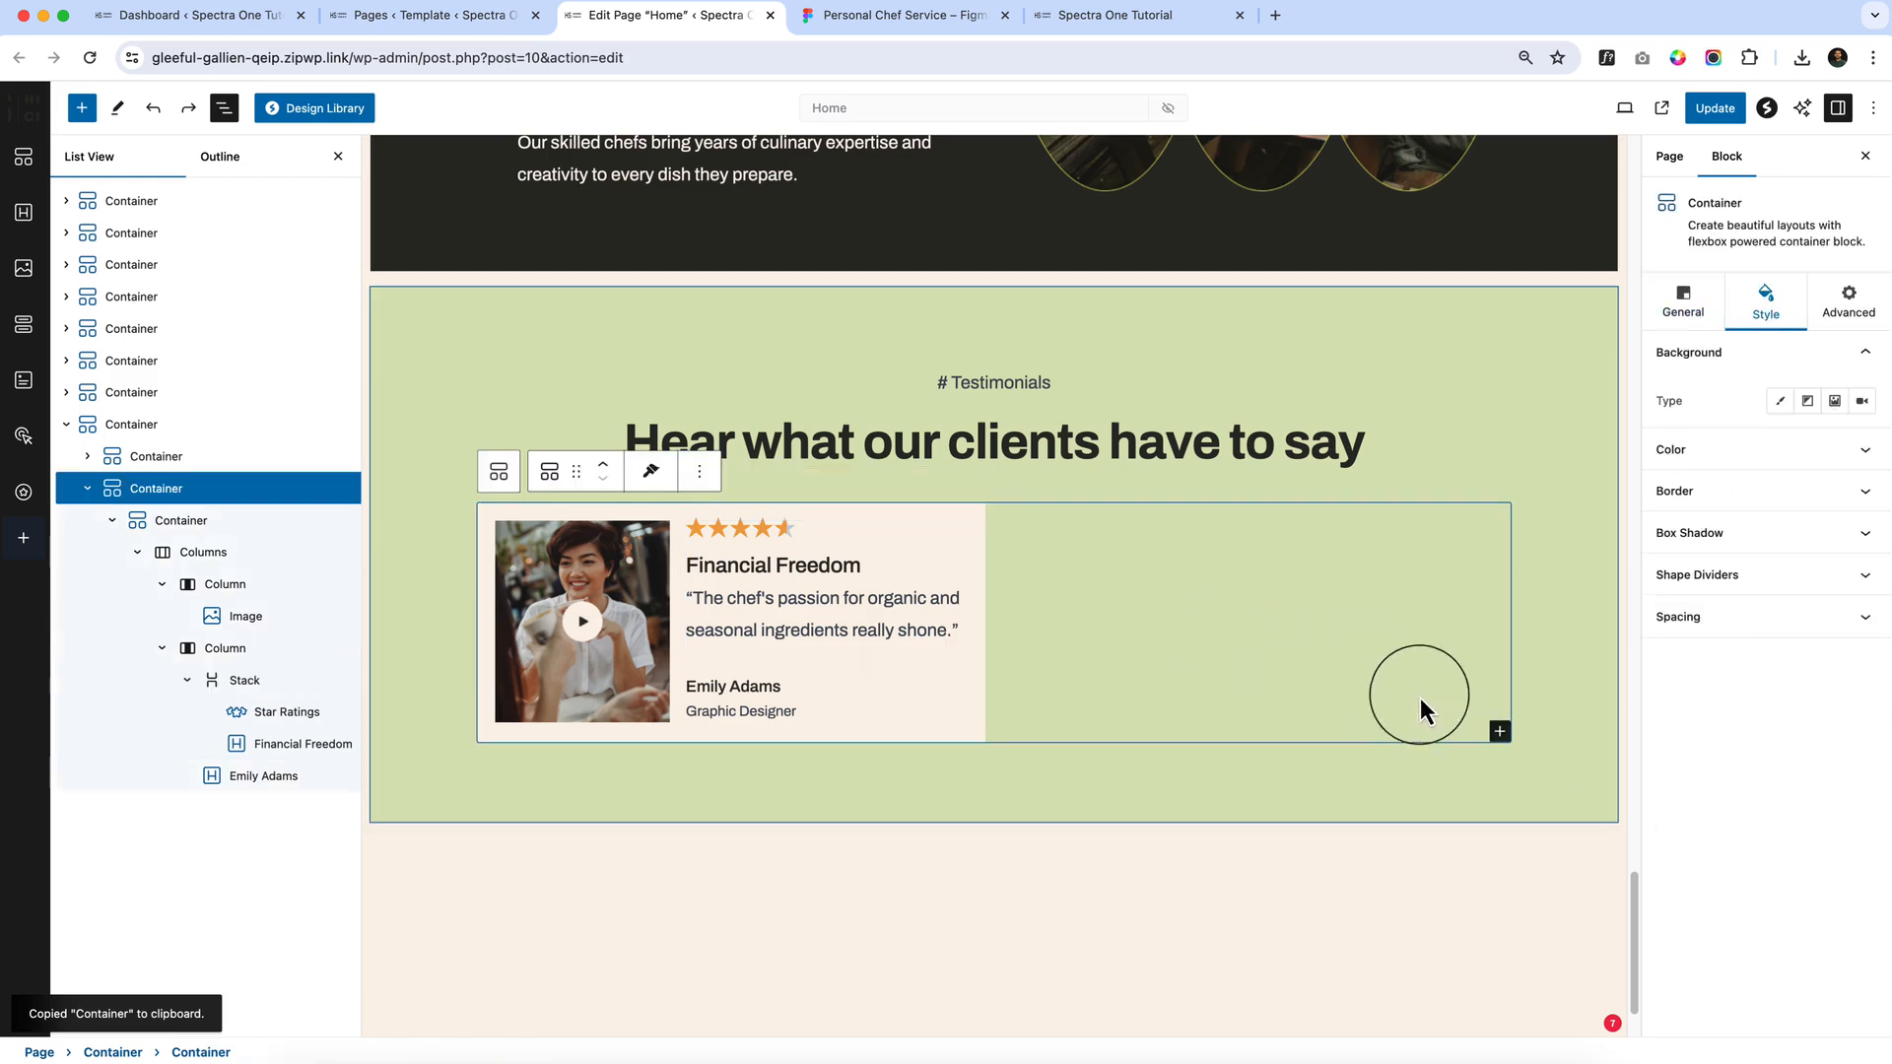
Add a Paragraph block in the grid's empty second cell and paste the copied card container over it
left_click(1496, 733)
left_click(1528, 834)
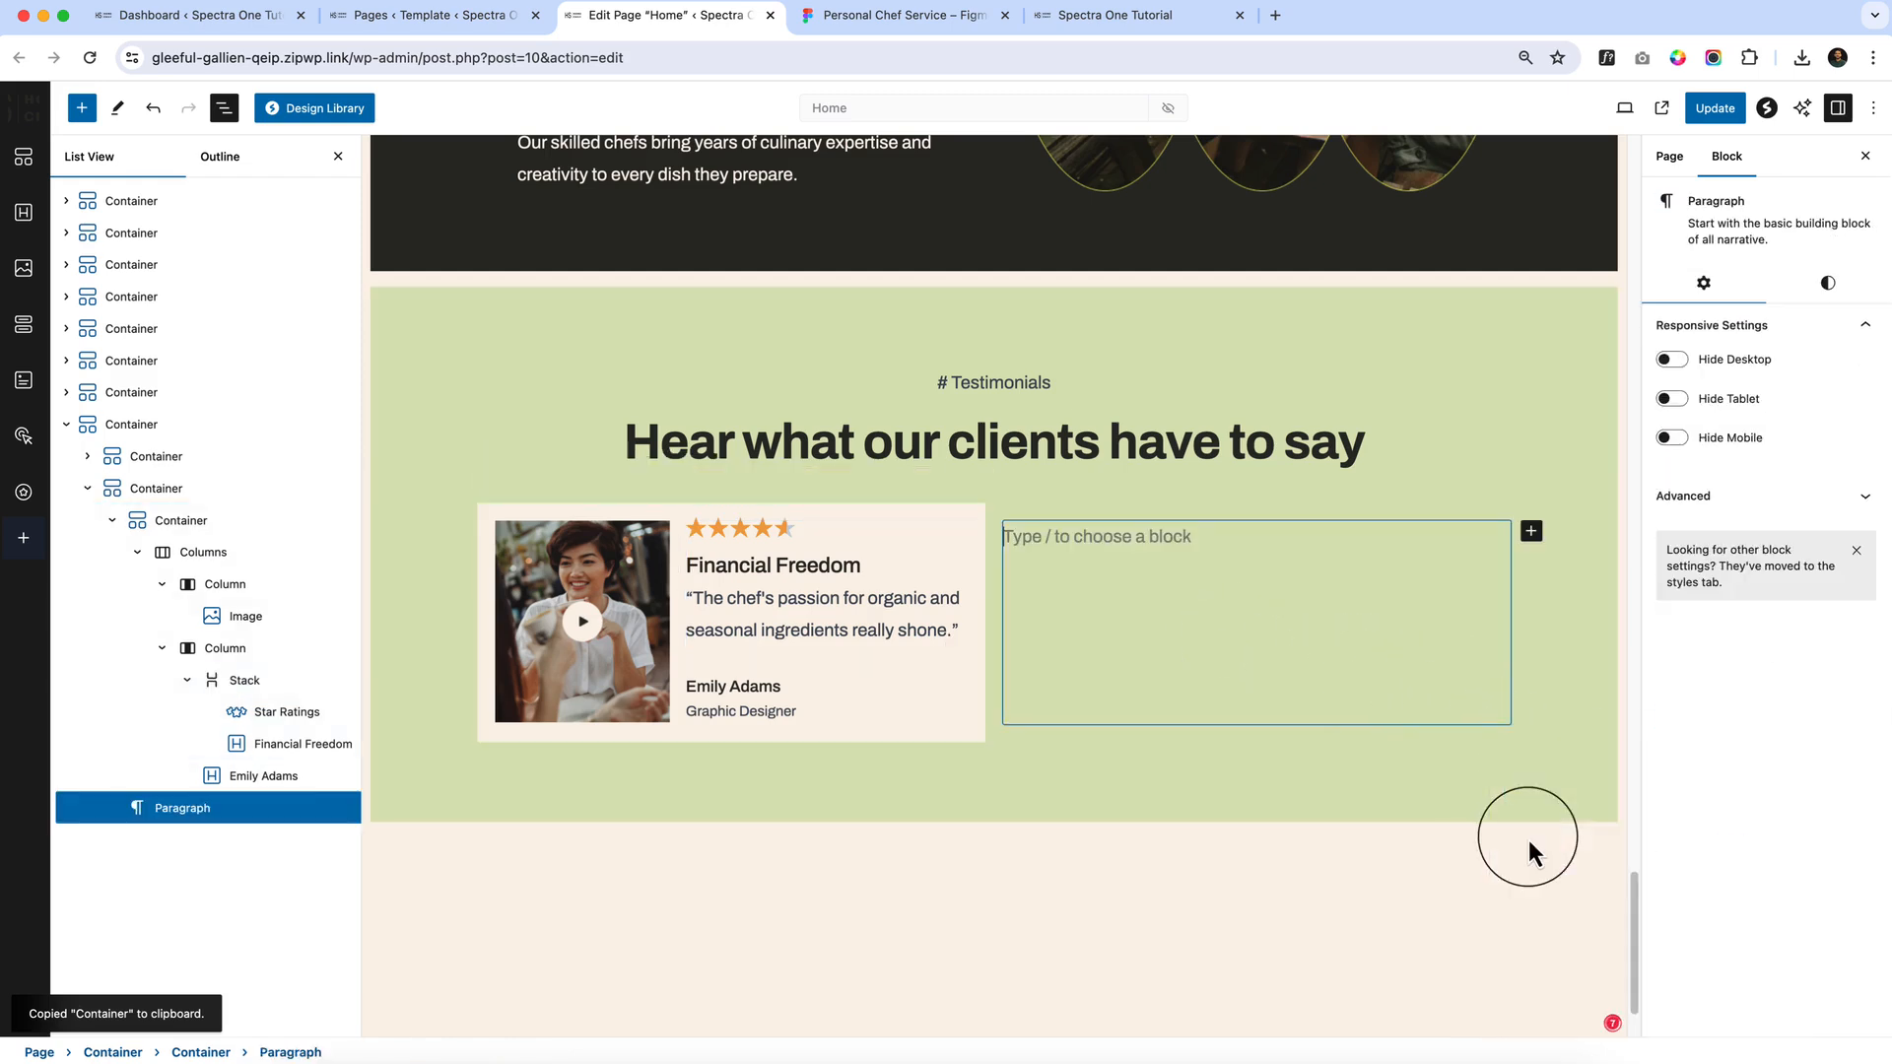
key("super+v")
scroll(1511, 702, "down", 1)
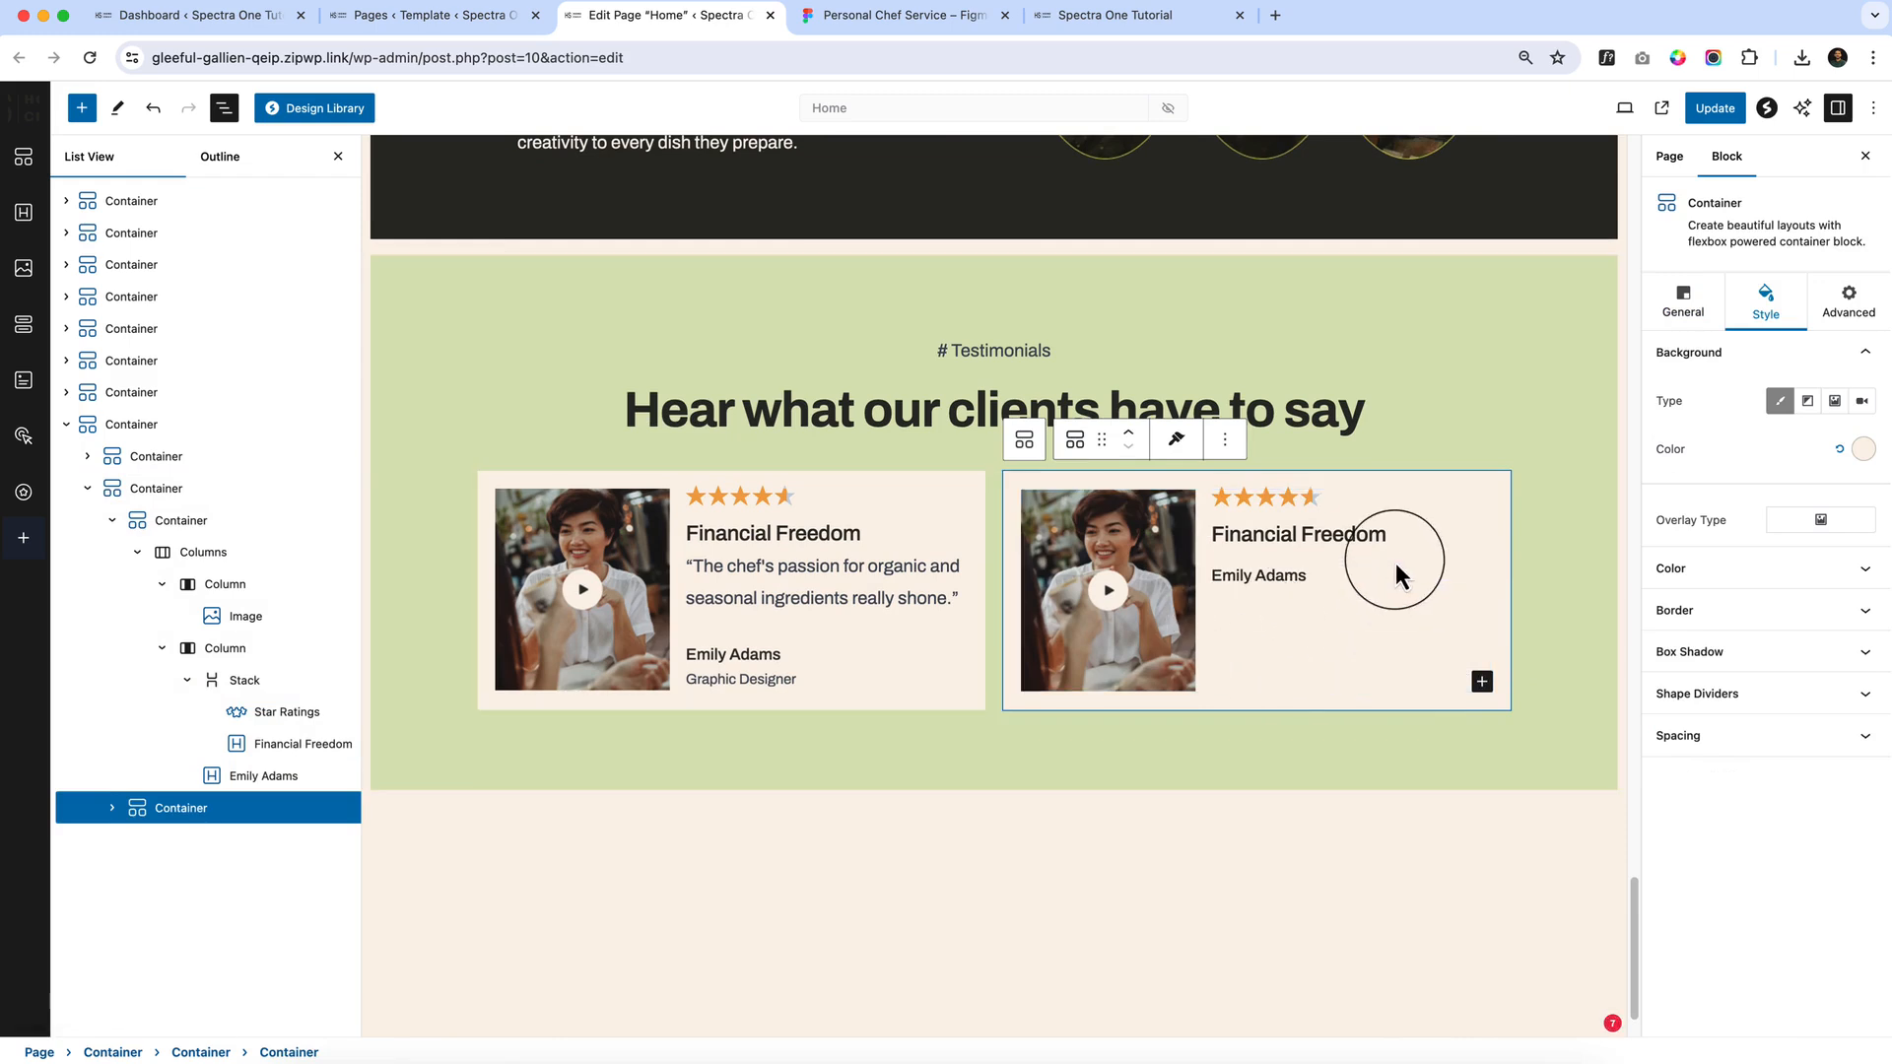
Enable the sub heading on the second card's Financial Freedom heading and on its client name heading
left_click(1299, 533)
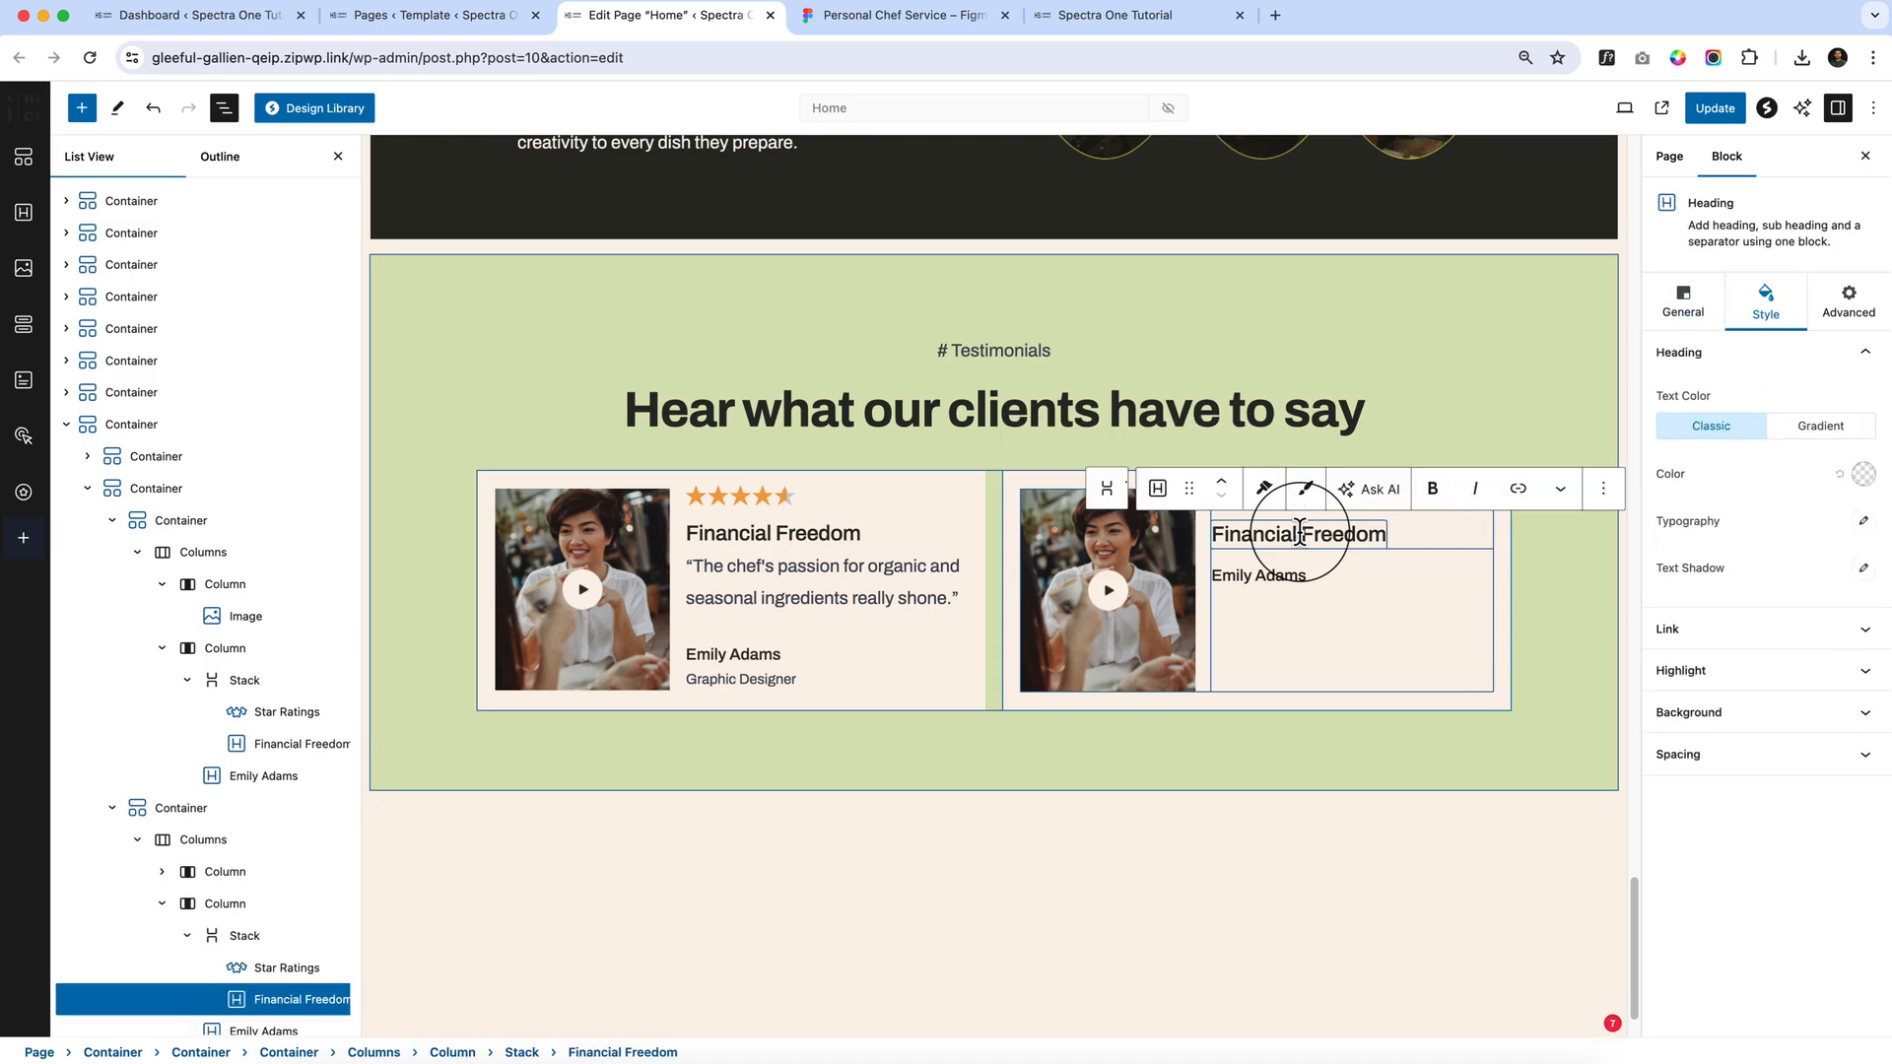
left_click(1690, 317)
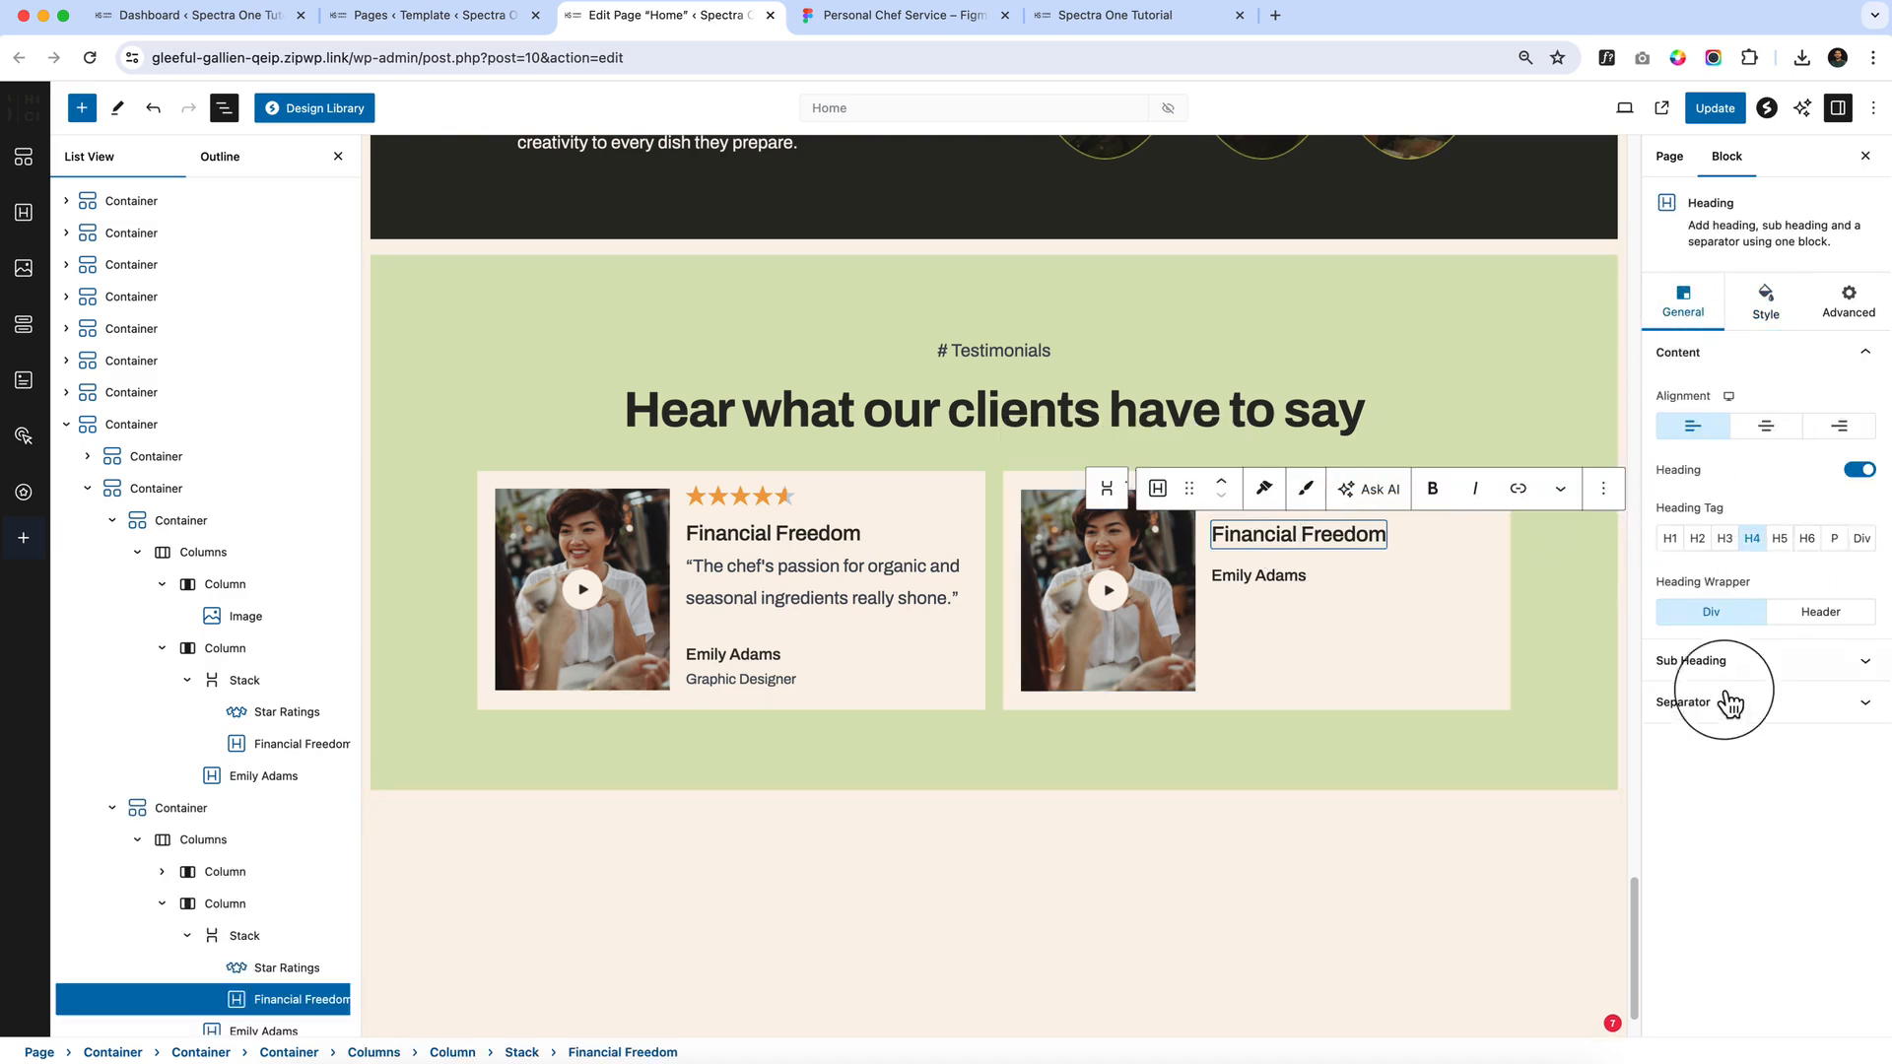
left_click(1789, 662)
left_click(1860, 437)
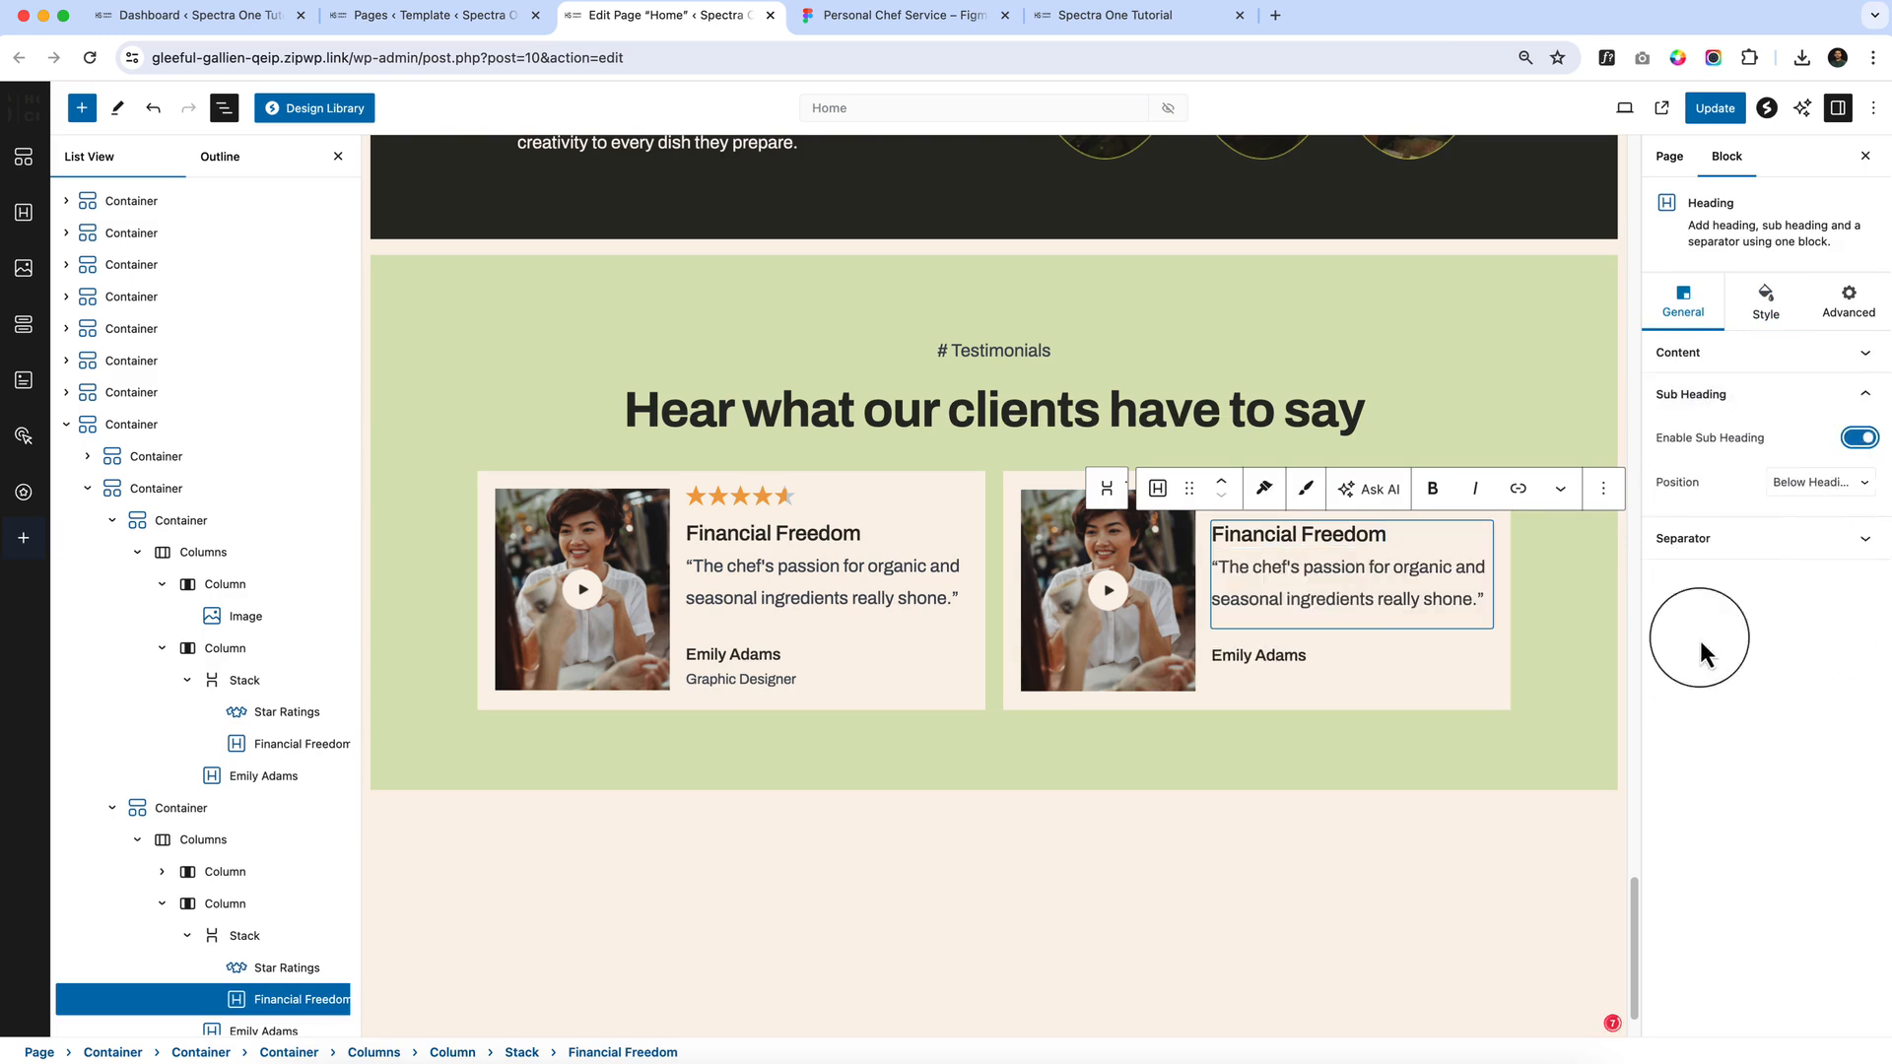
left_click(1321, 654)
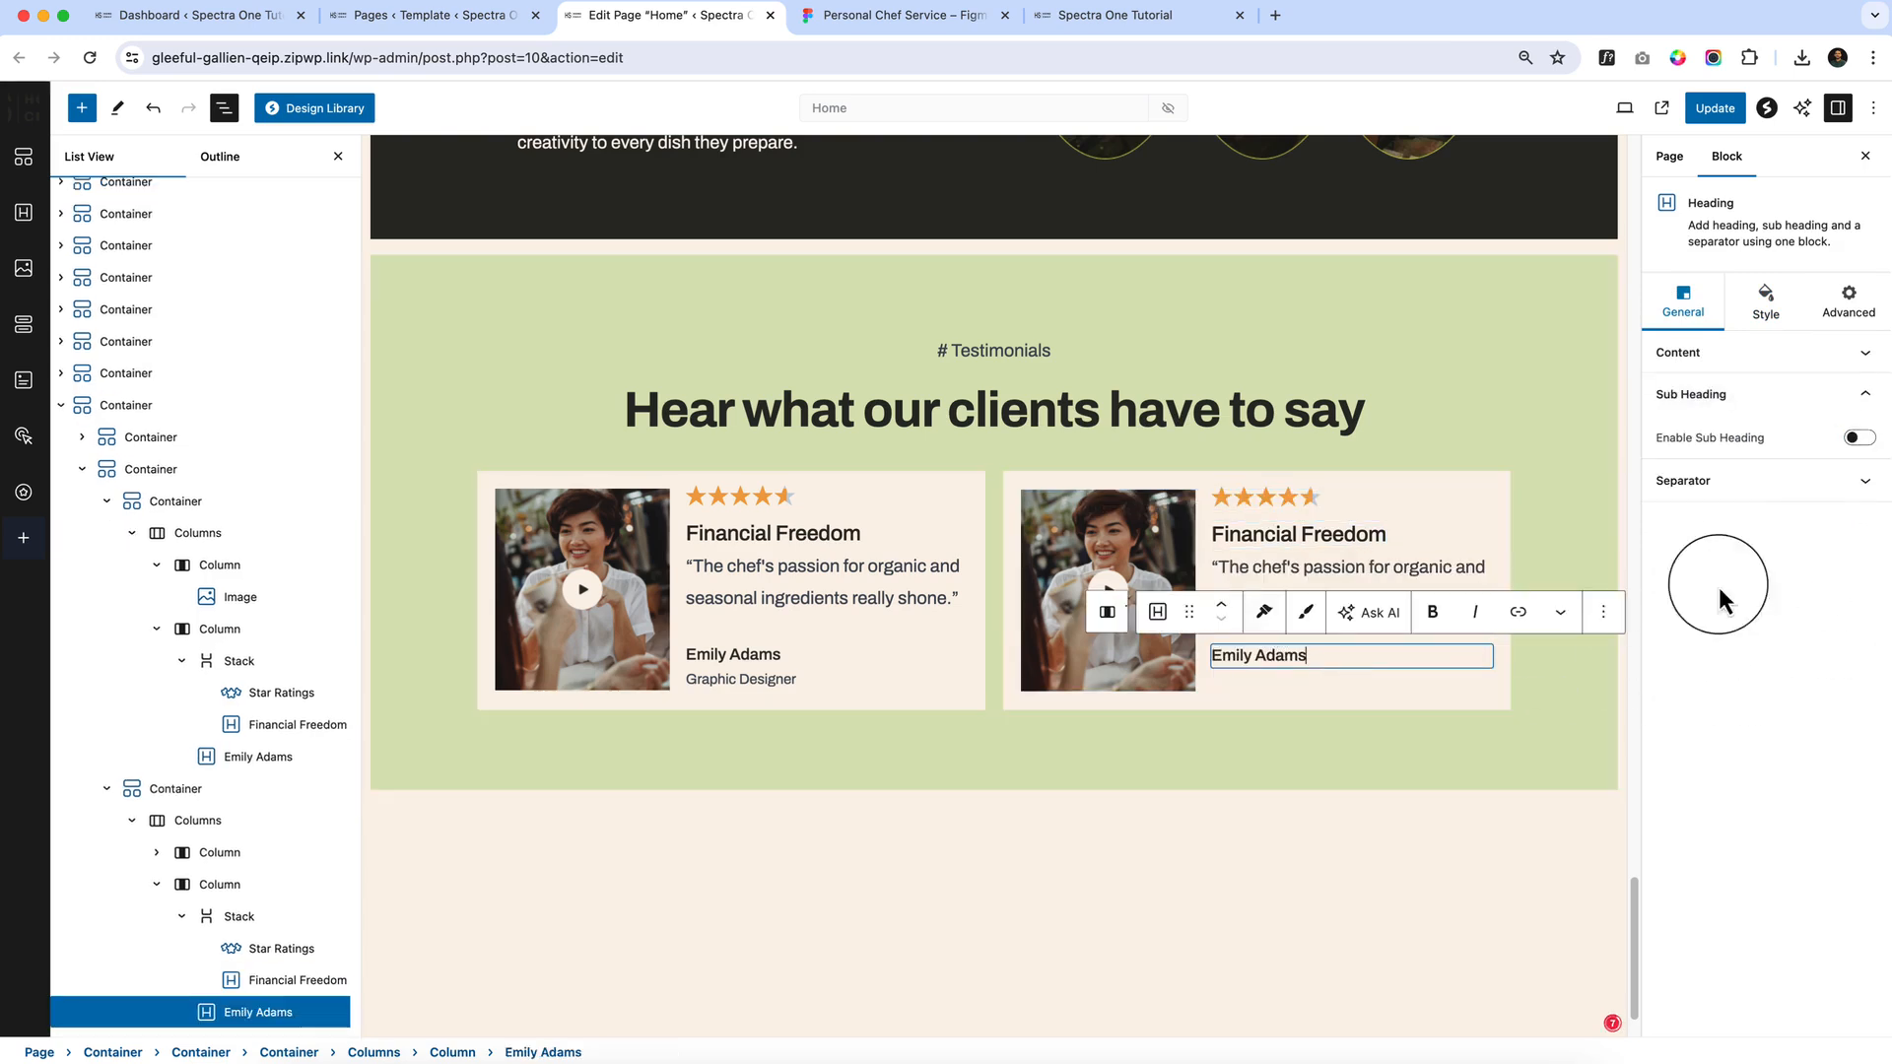
left_click(1860, 439)
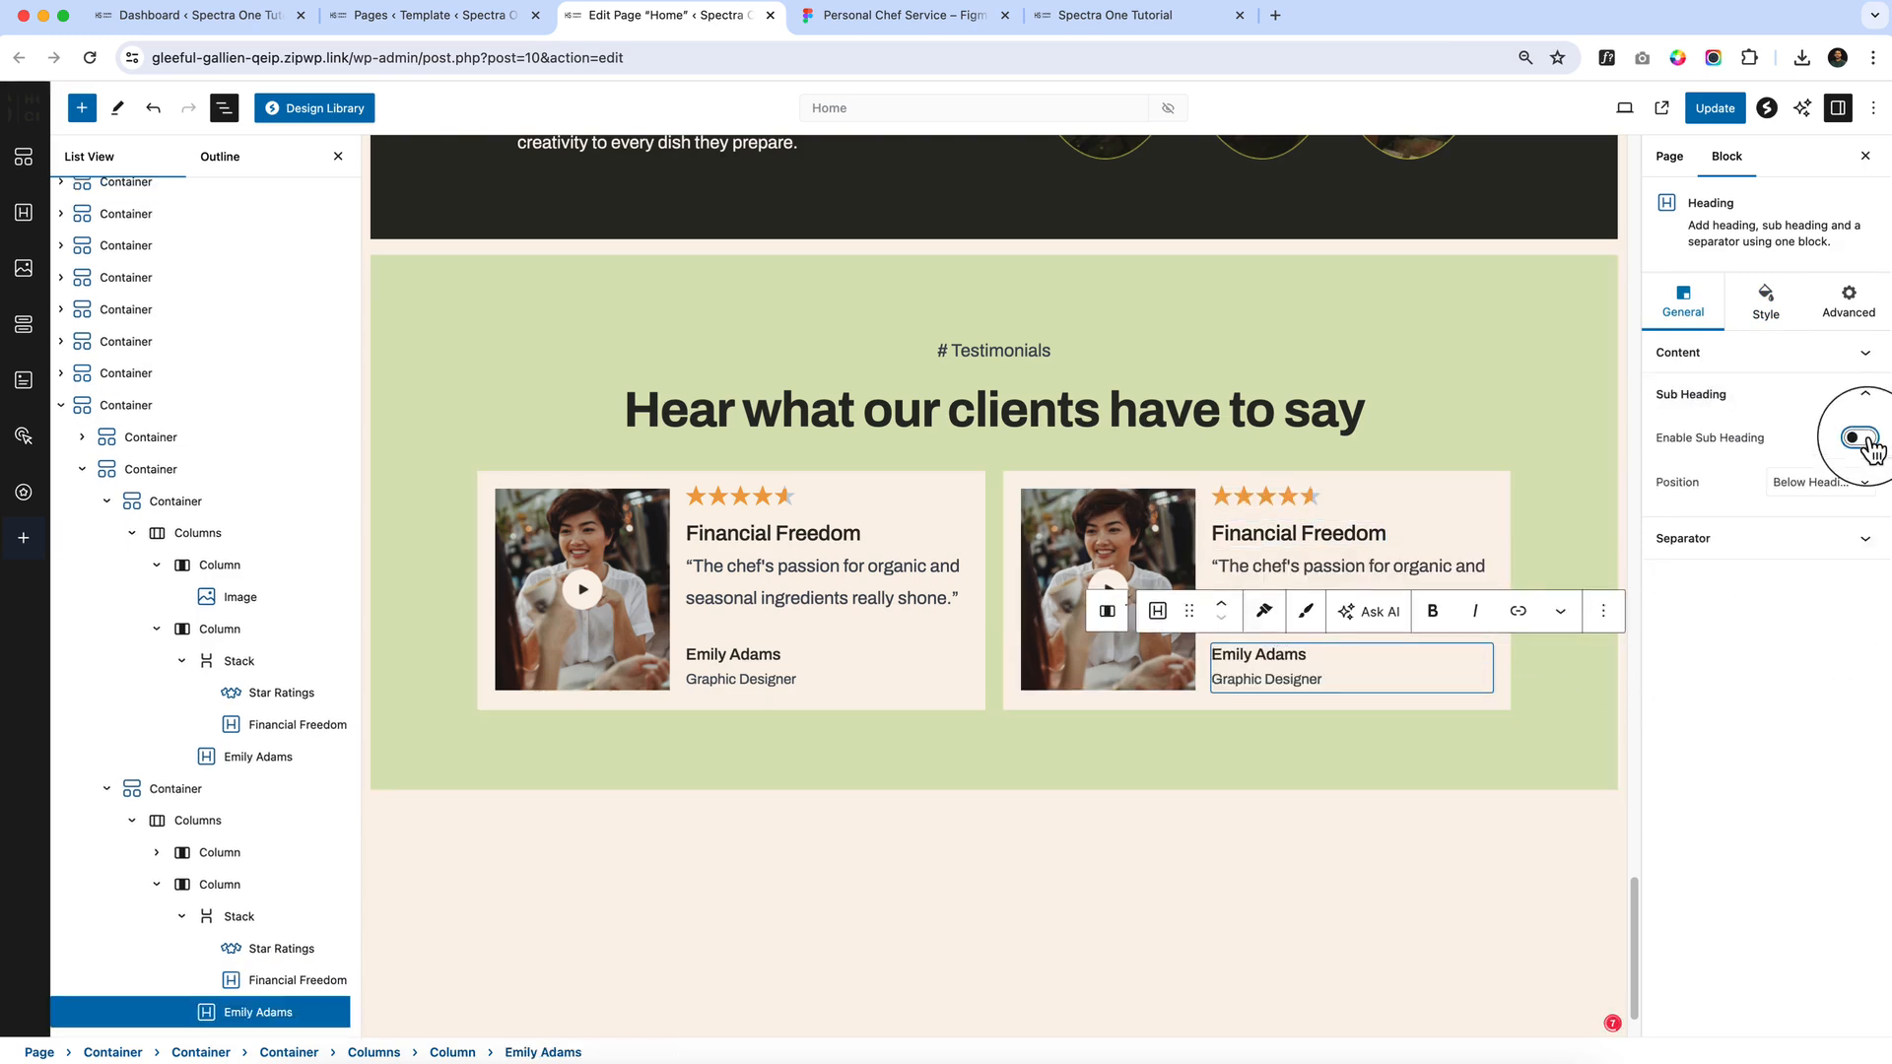
Examine the testimonials section's container settings and the Grid layout of the container holding the cards
left_click(1084, 479)
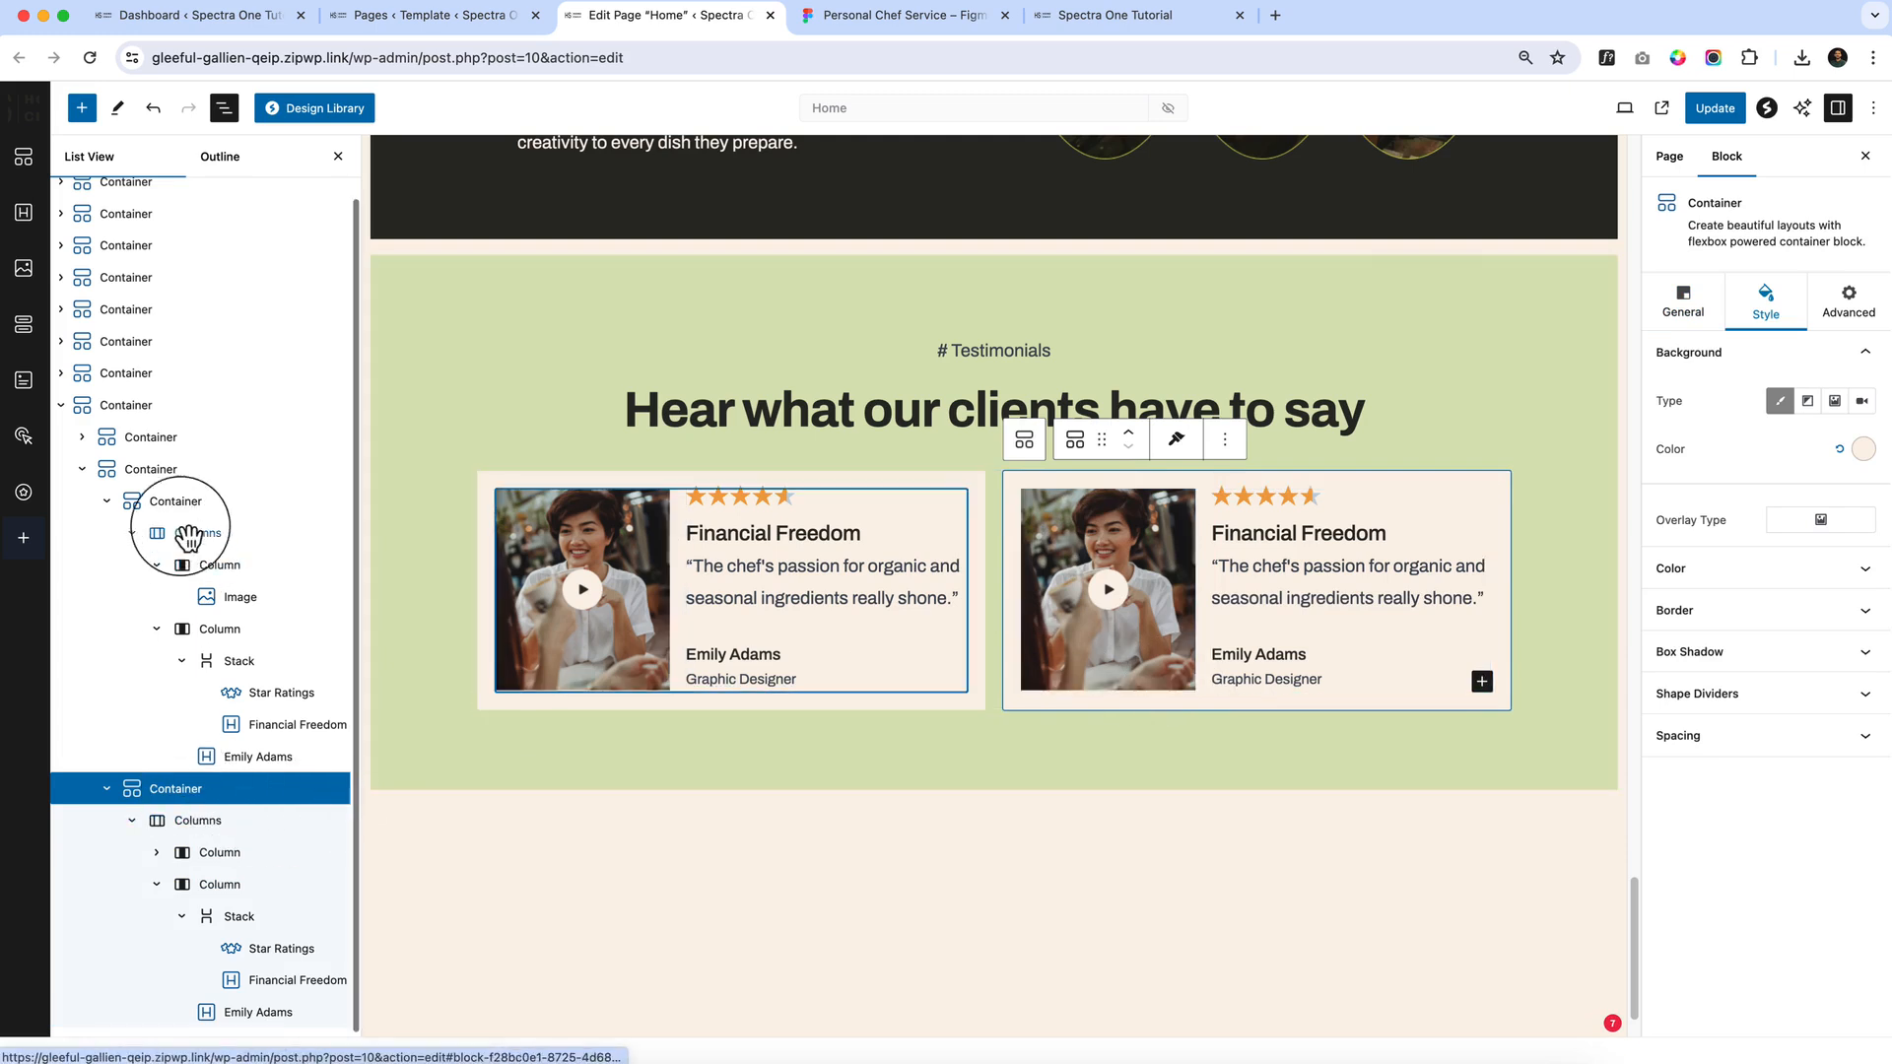
left_click(162, 404)
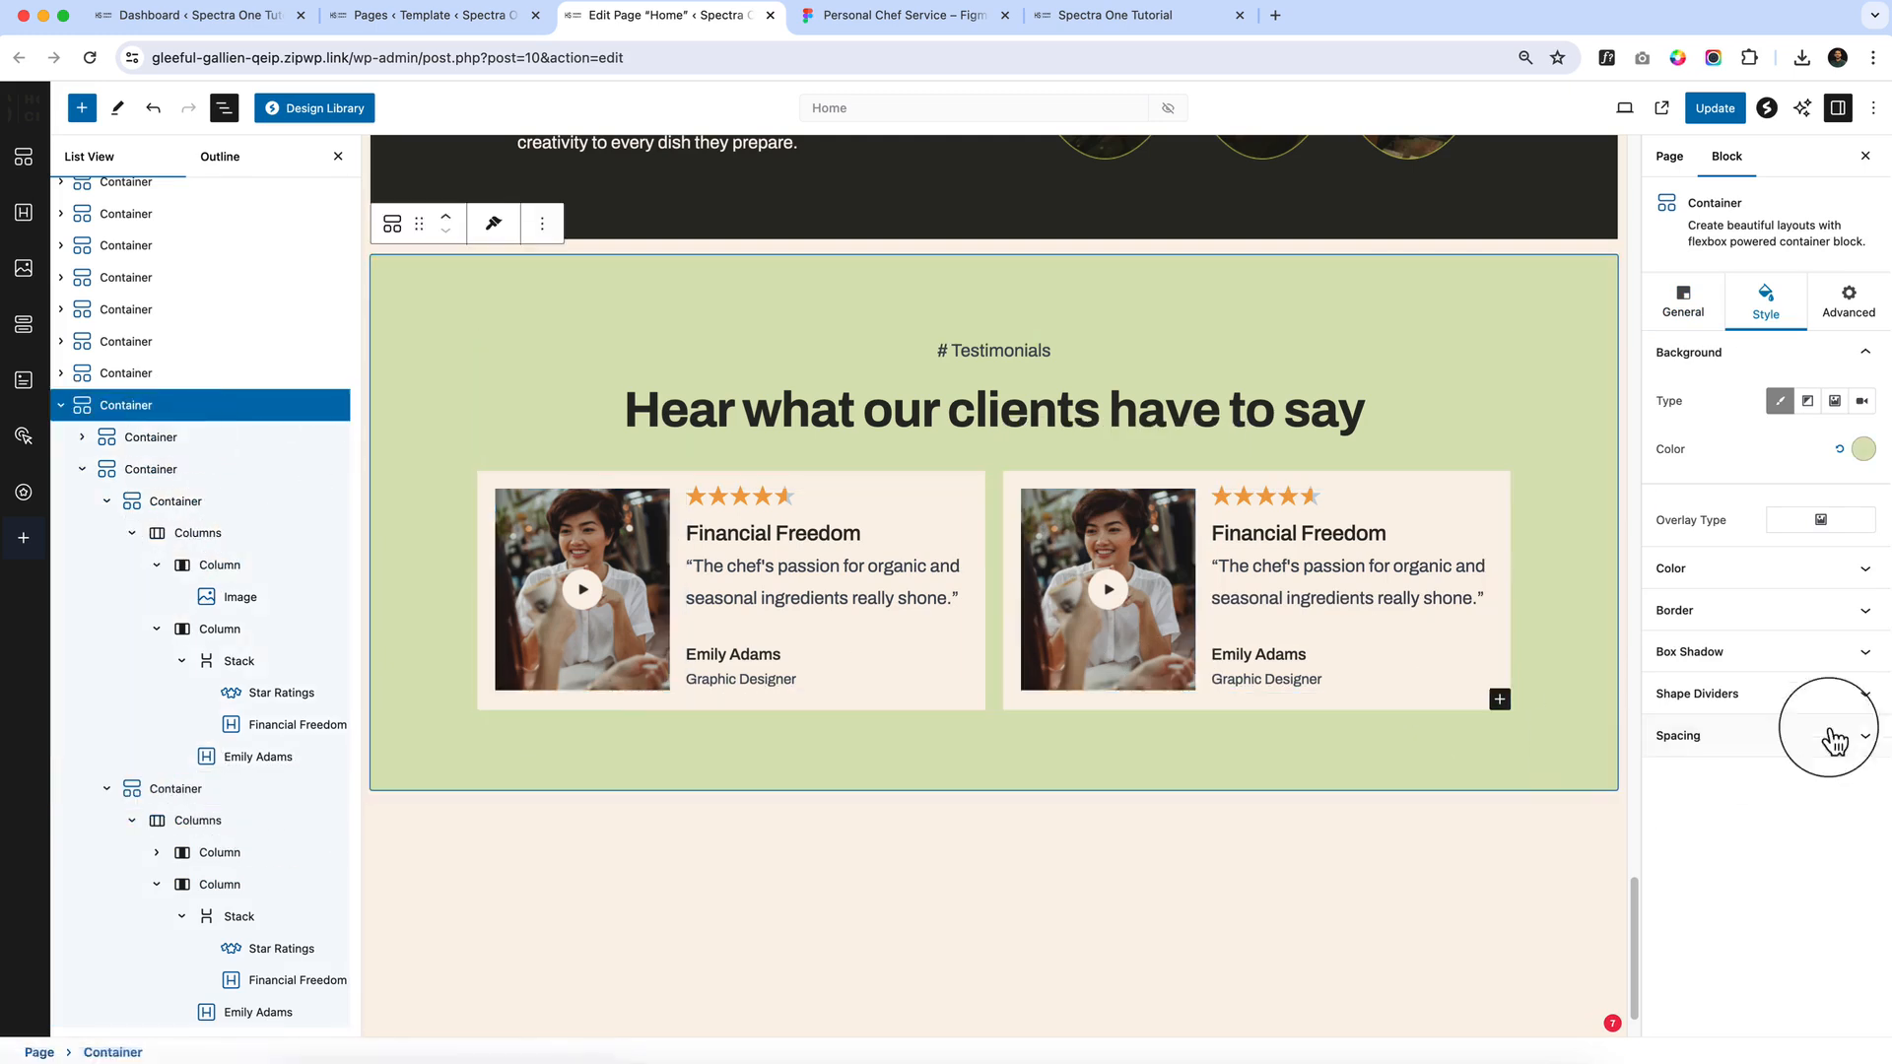
left_click(1682, 301)
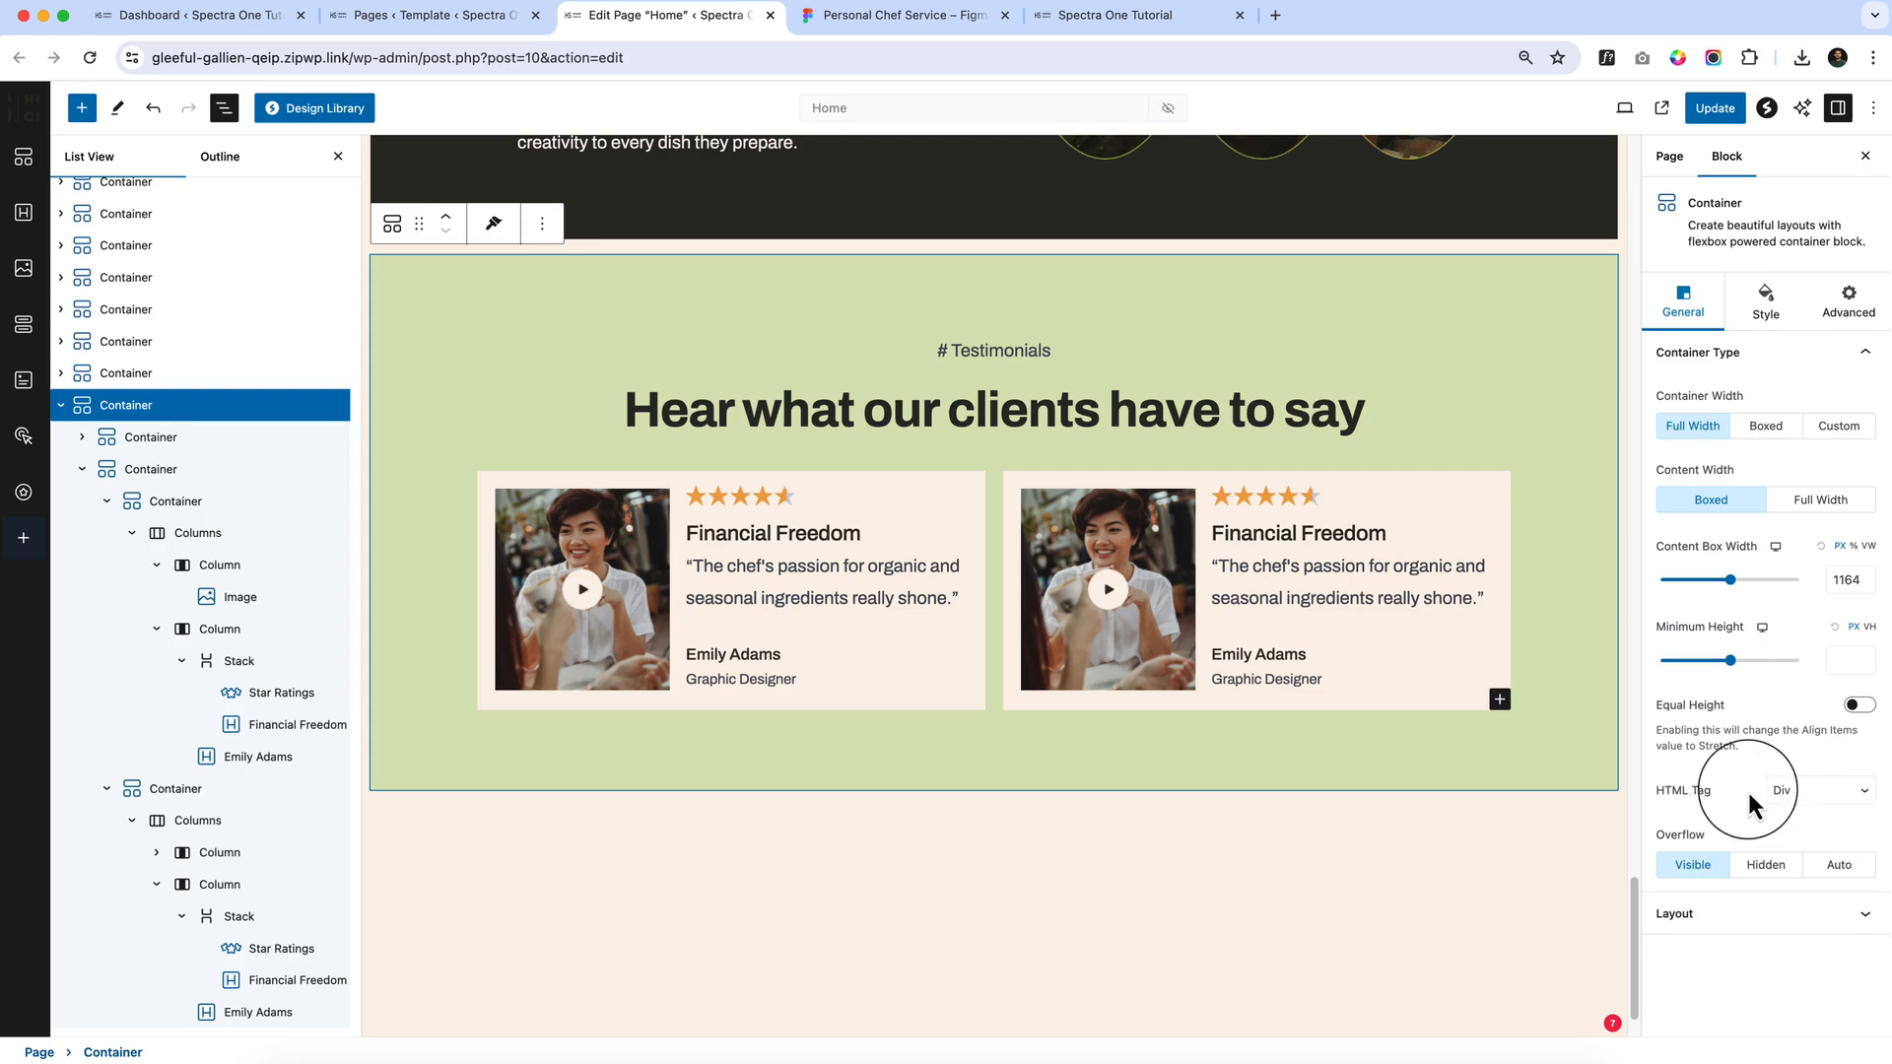
left_click(1735, 913)
left_click(1678, 352)
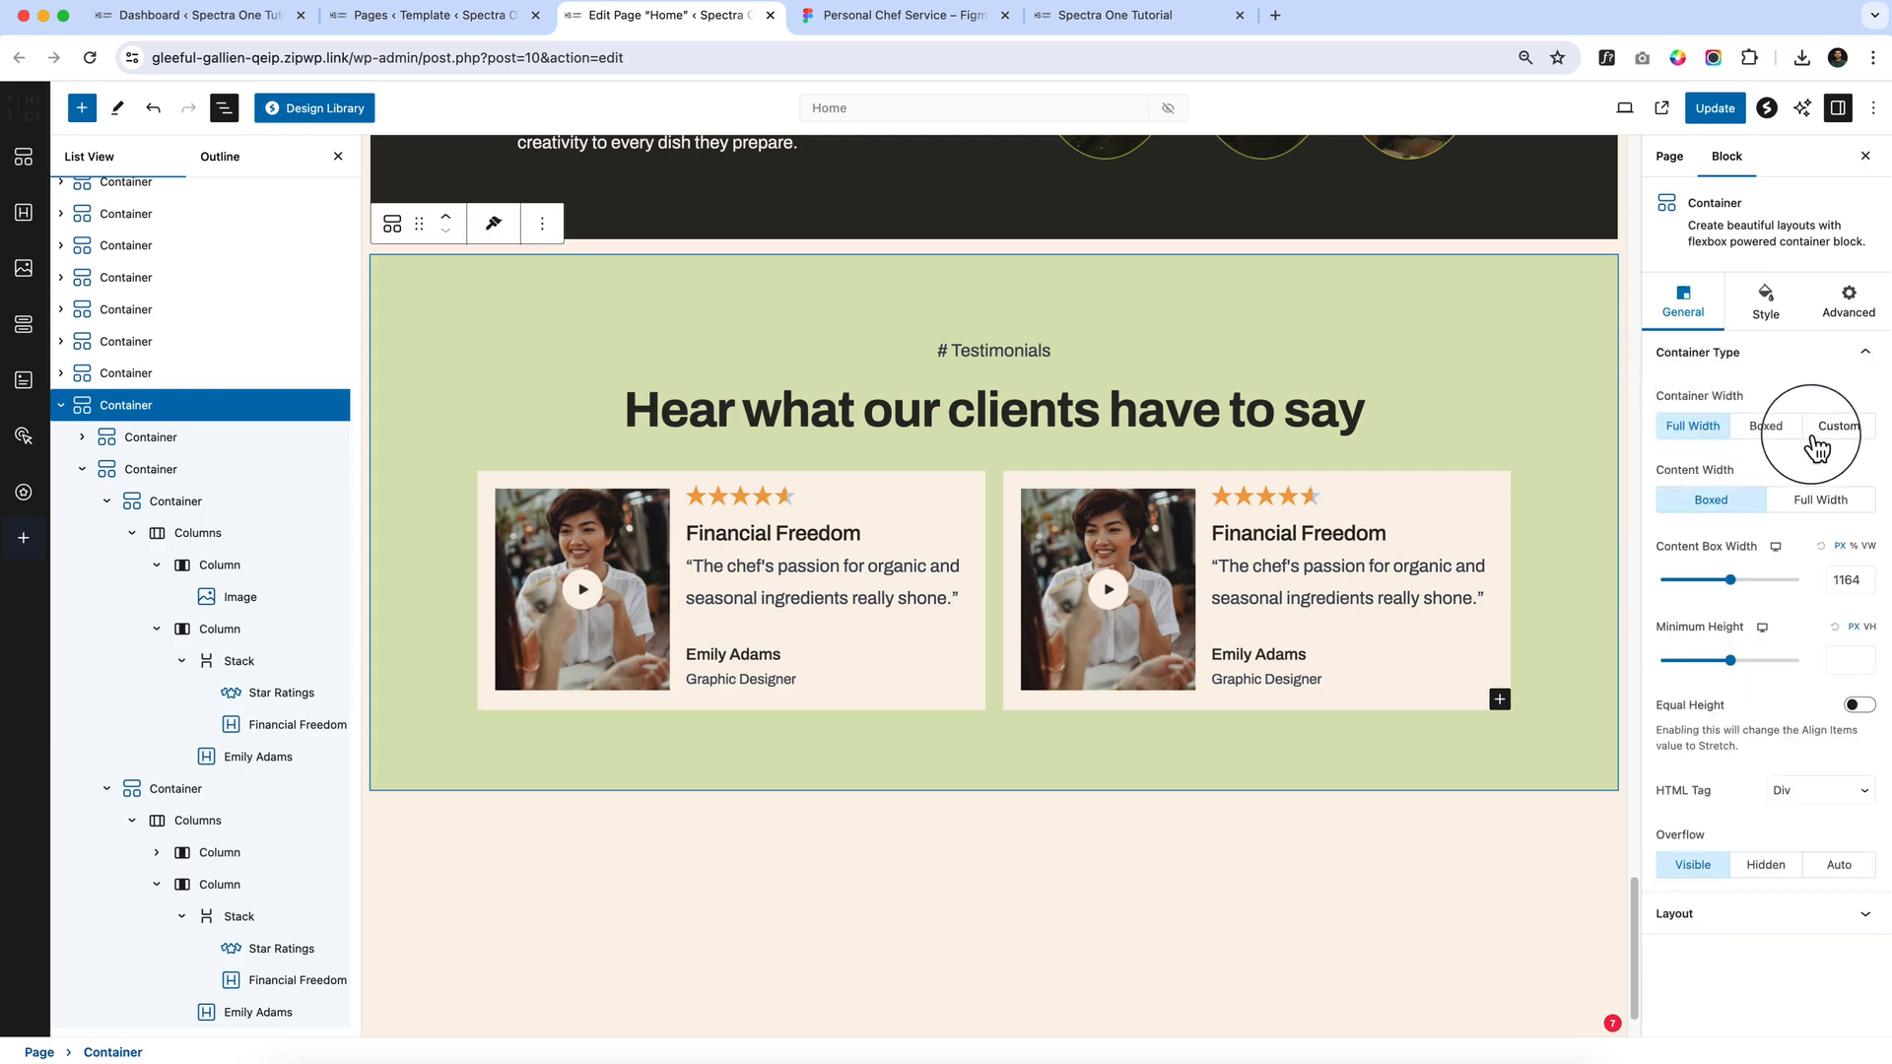
left_click(158, 473)
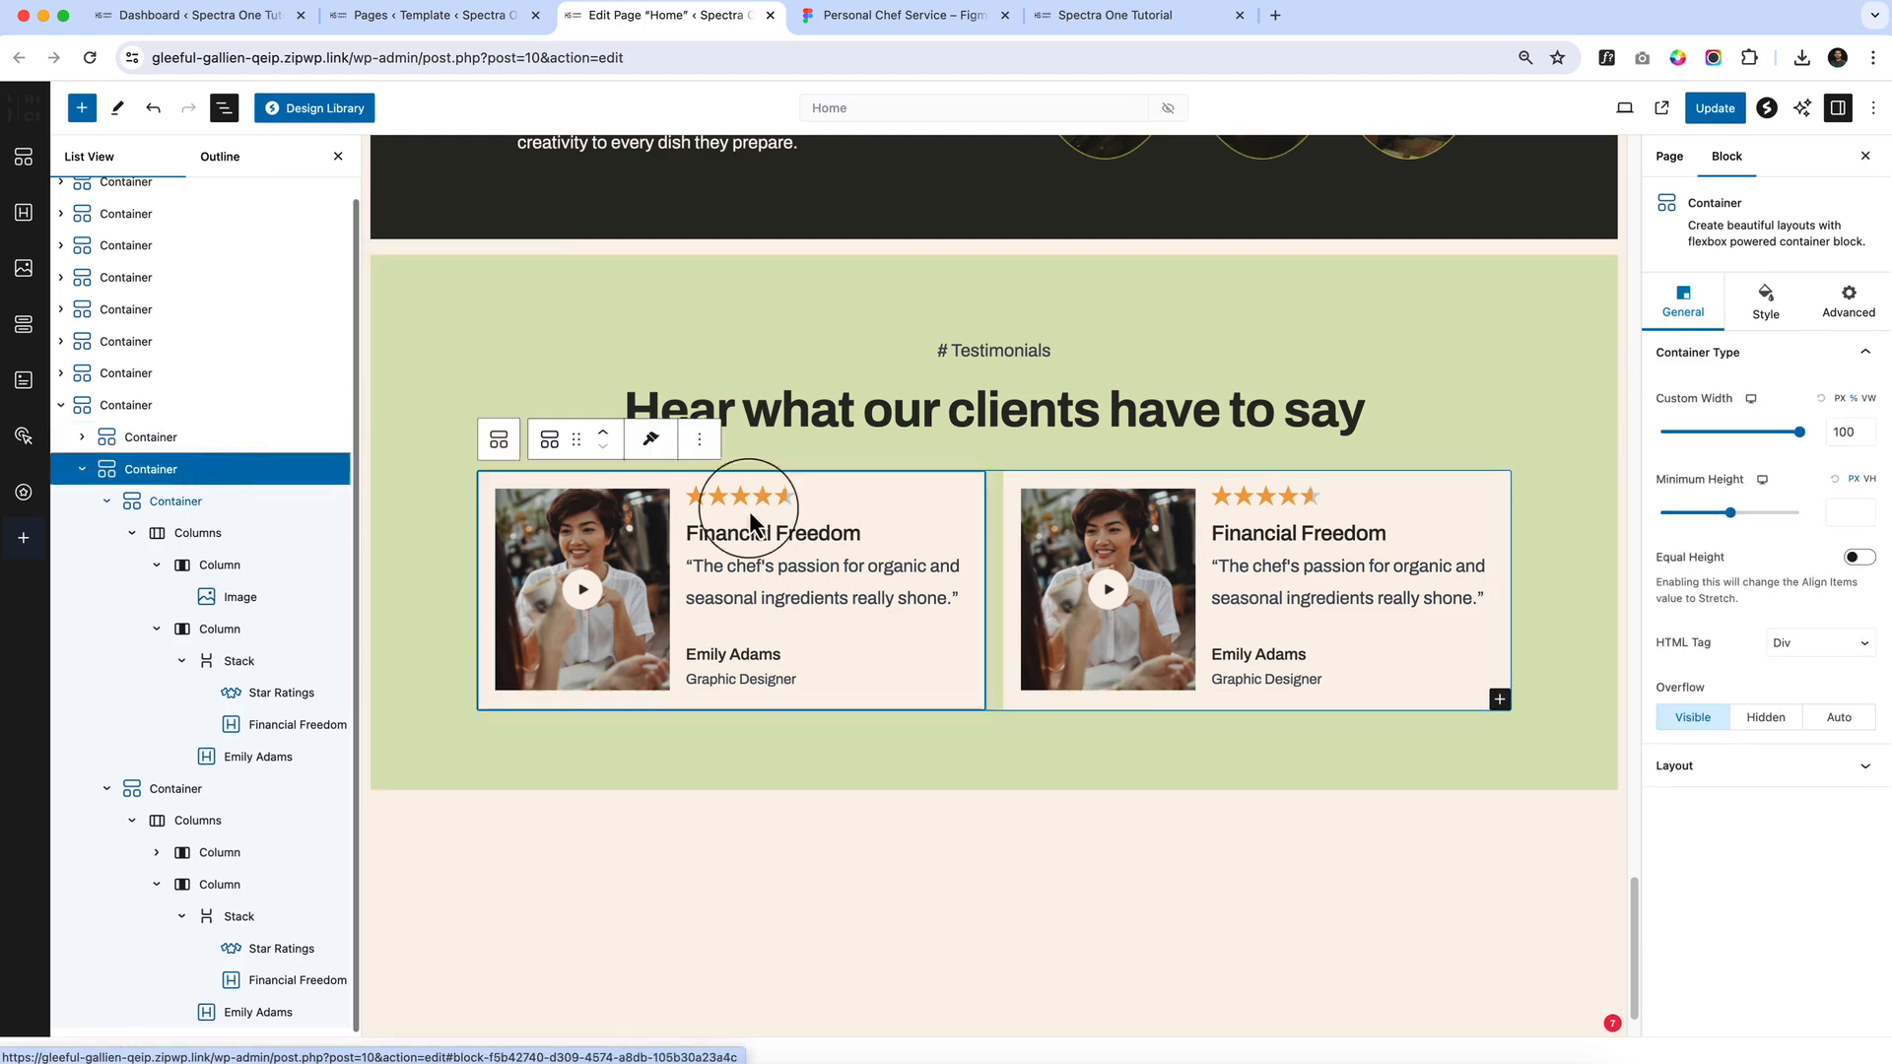
left_click(1683, 787)
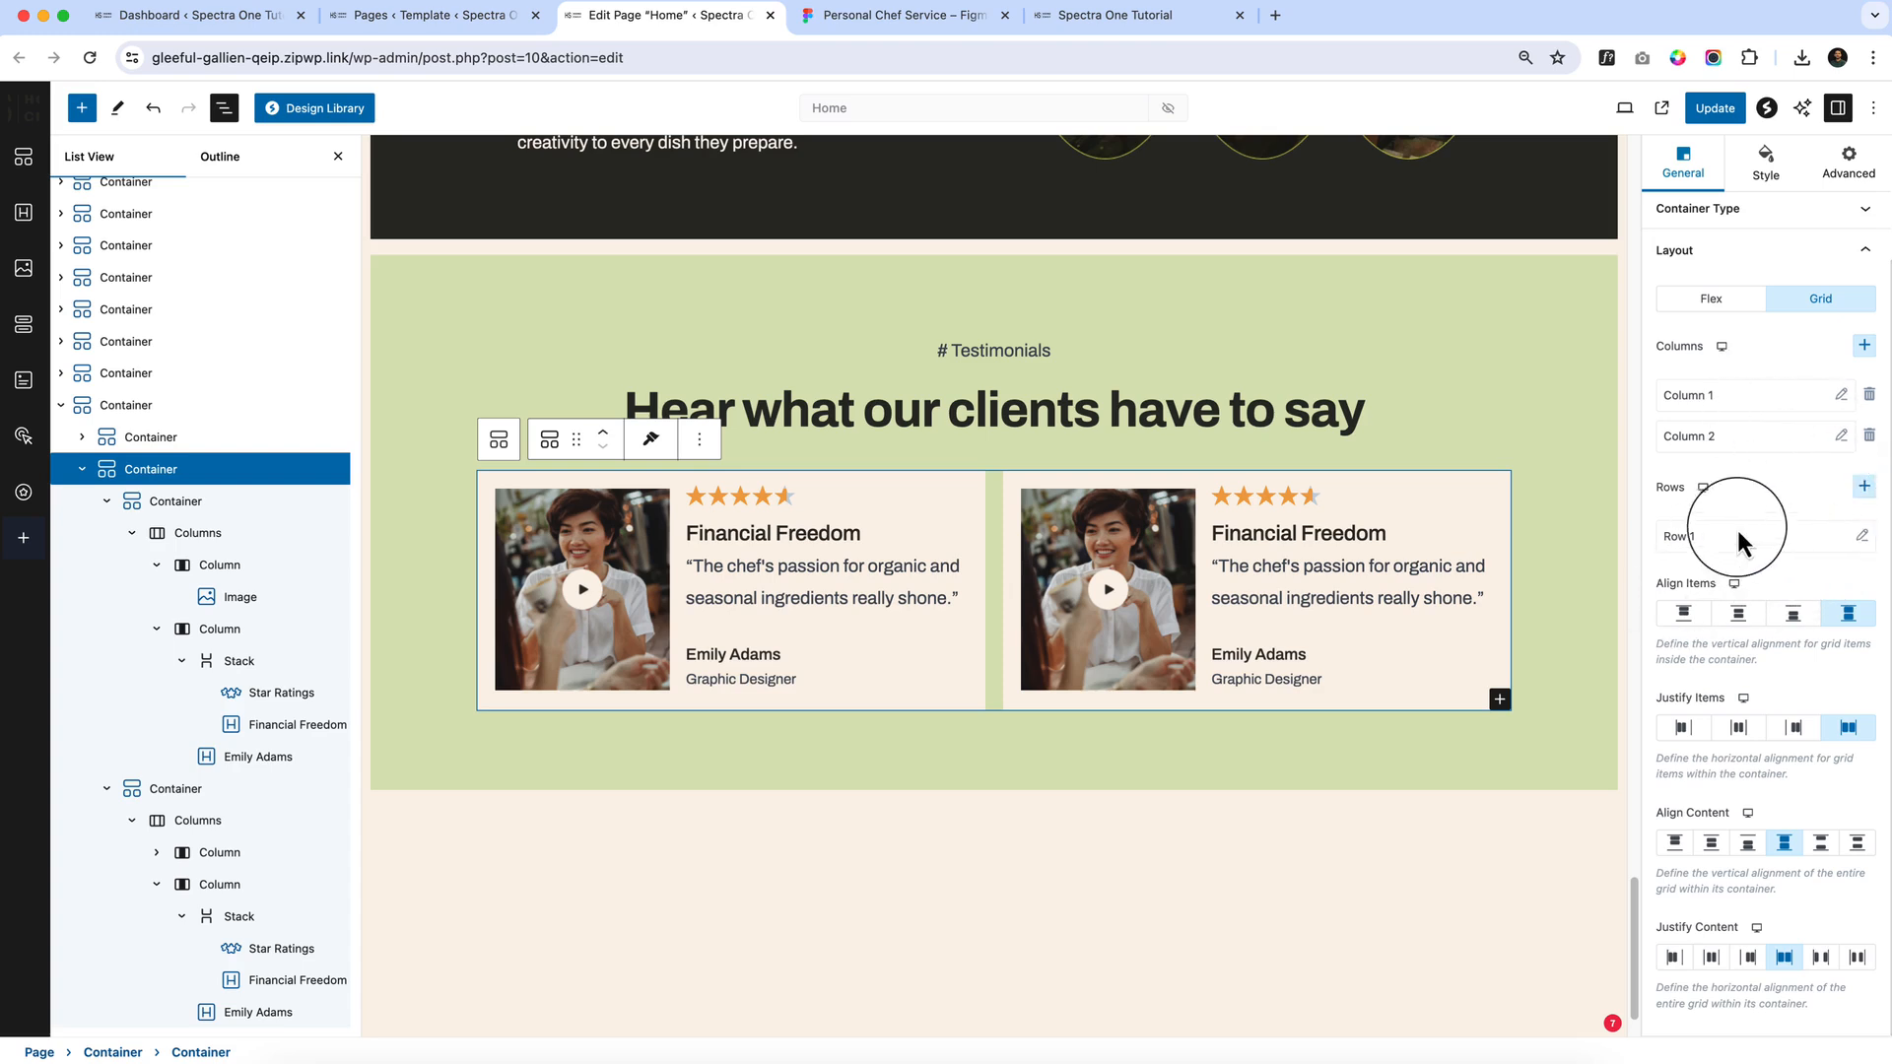
Add a Paragraph block below the first card in the grid container and paste the copied card over it as the third card
left_click(1498, 699)
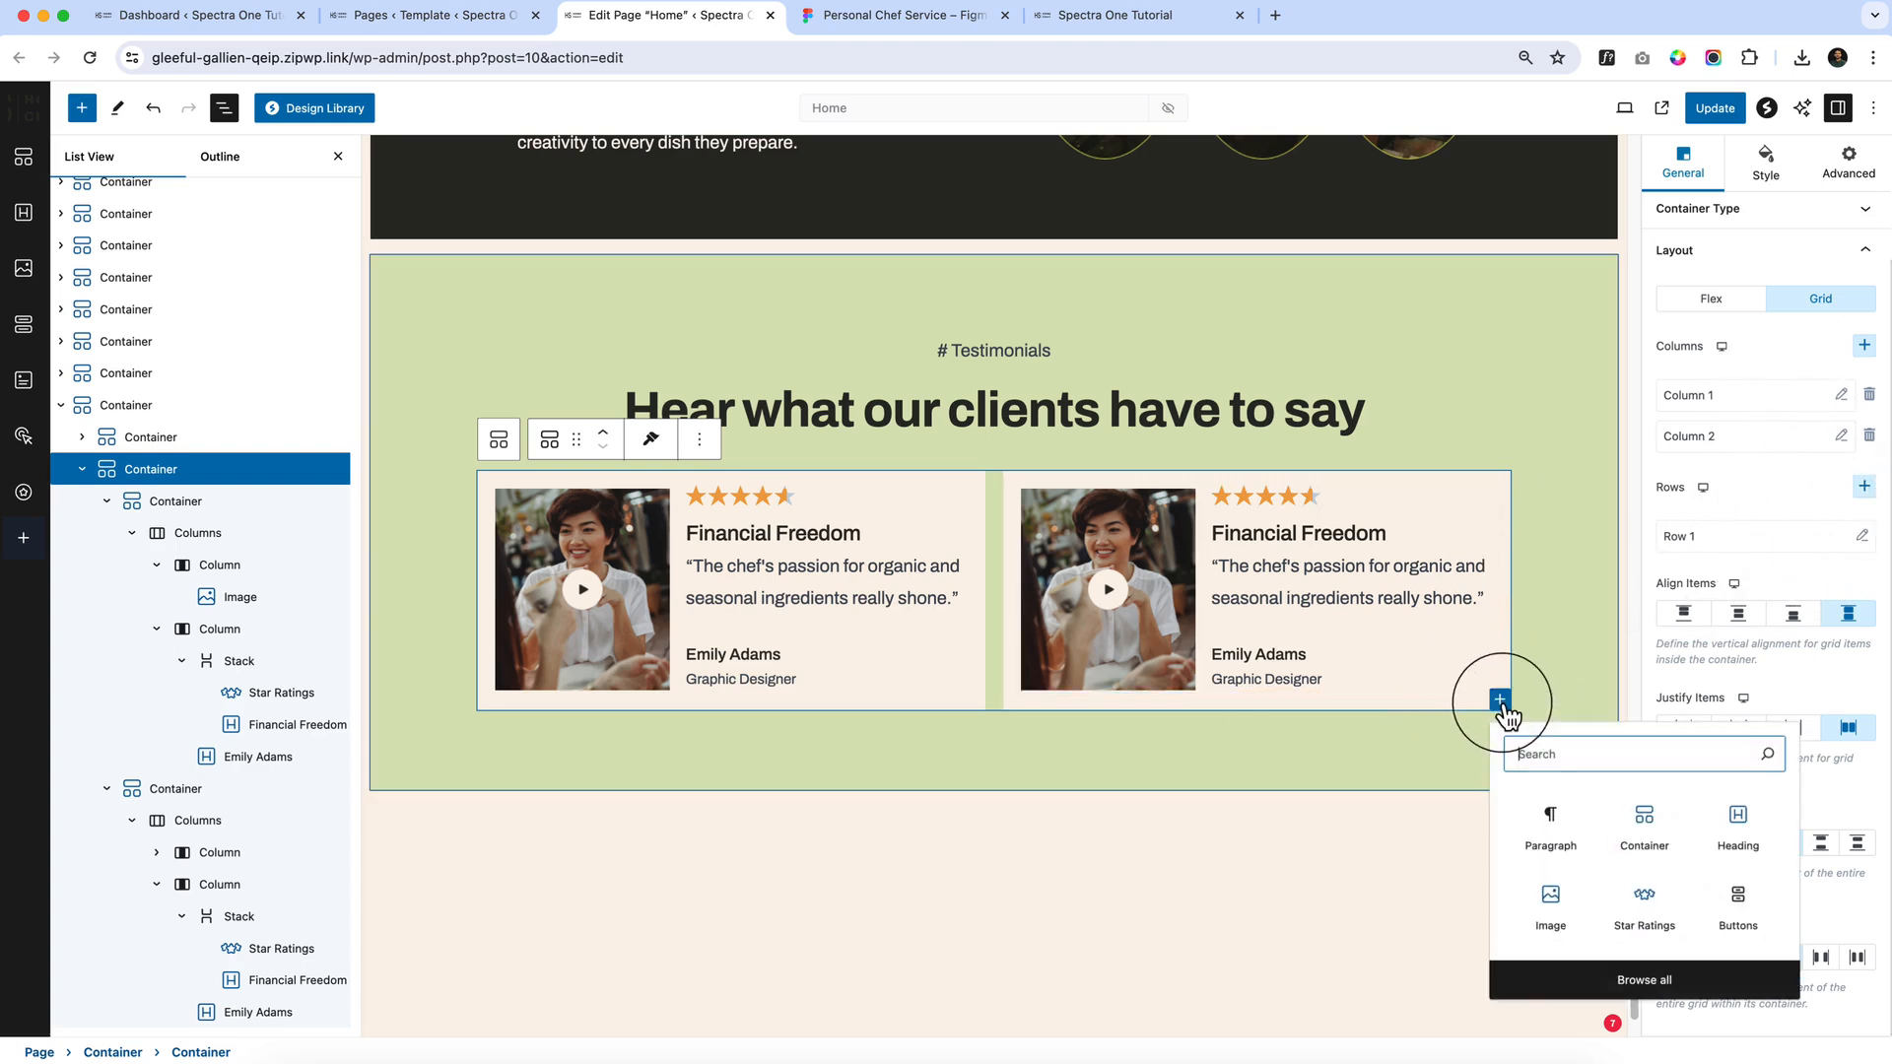
left_click(1530, 814)
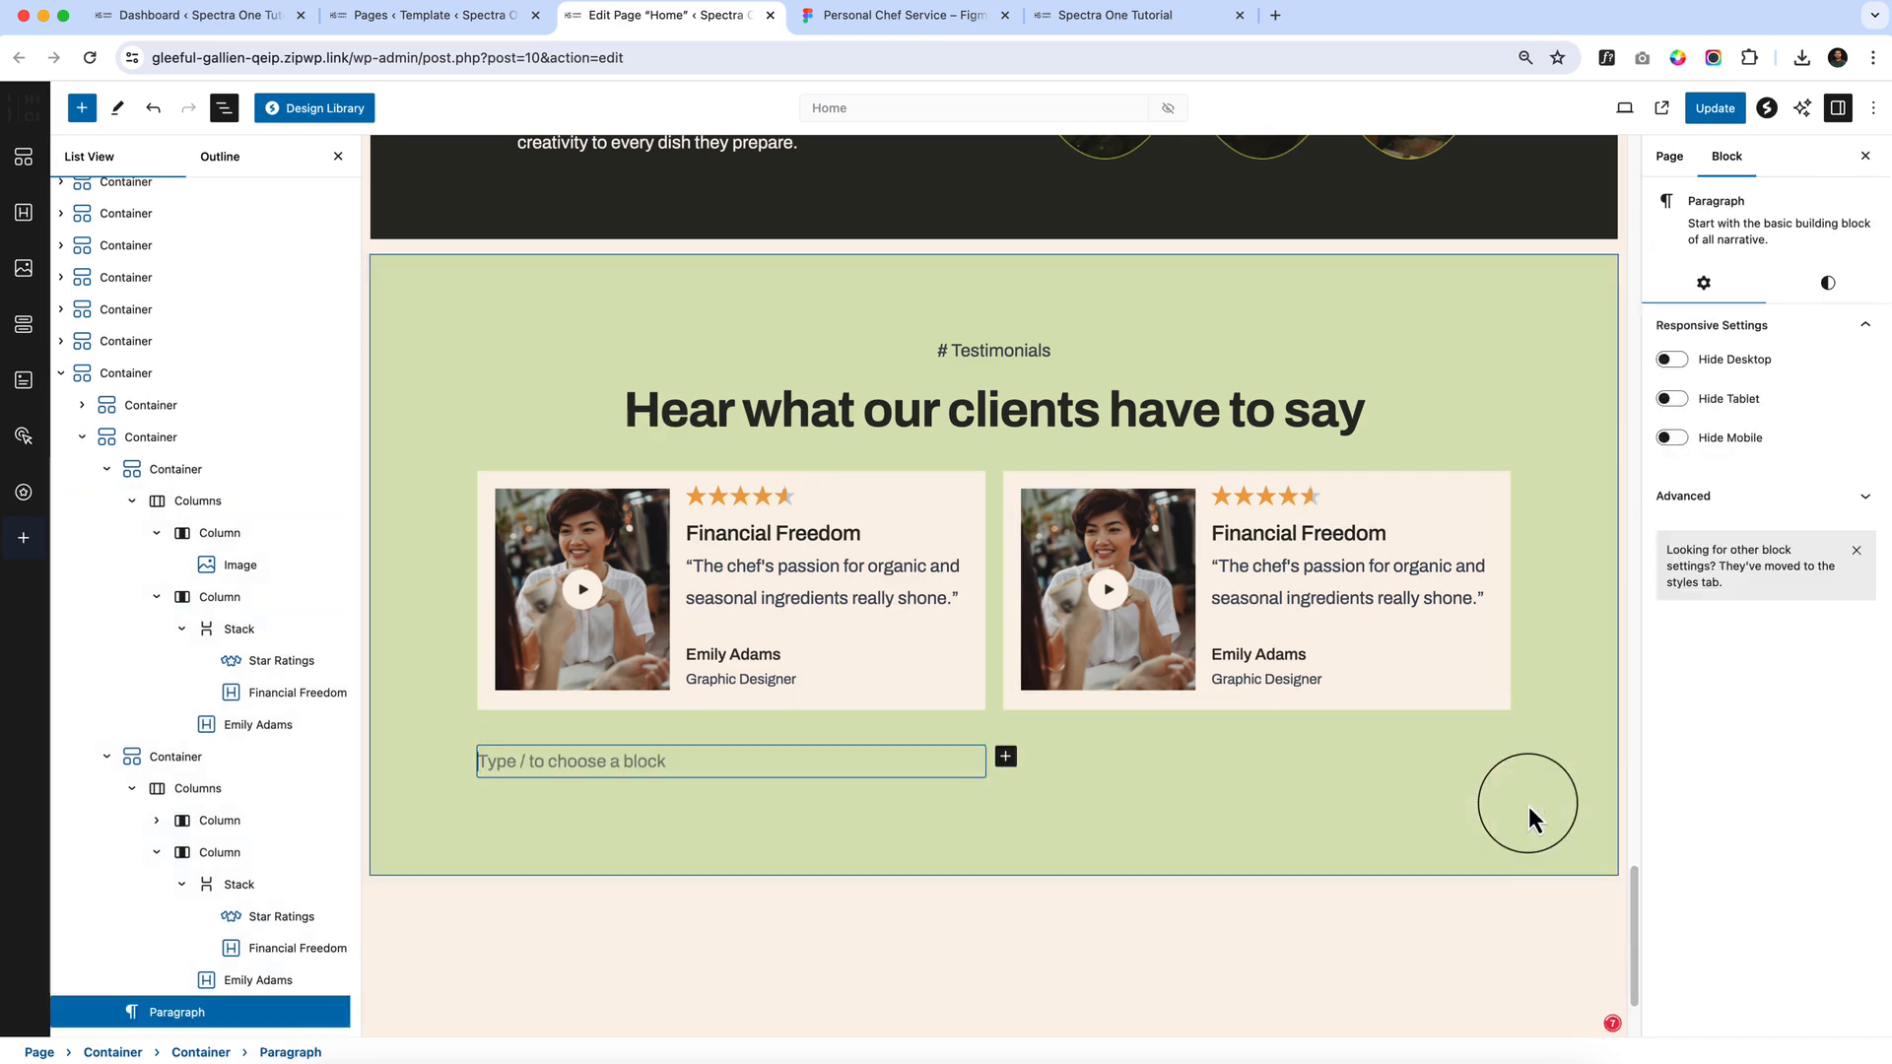
key("super+v")
scroll(1528, 806, "down", 5)
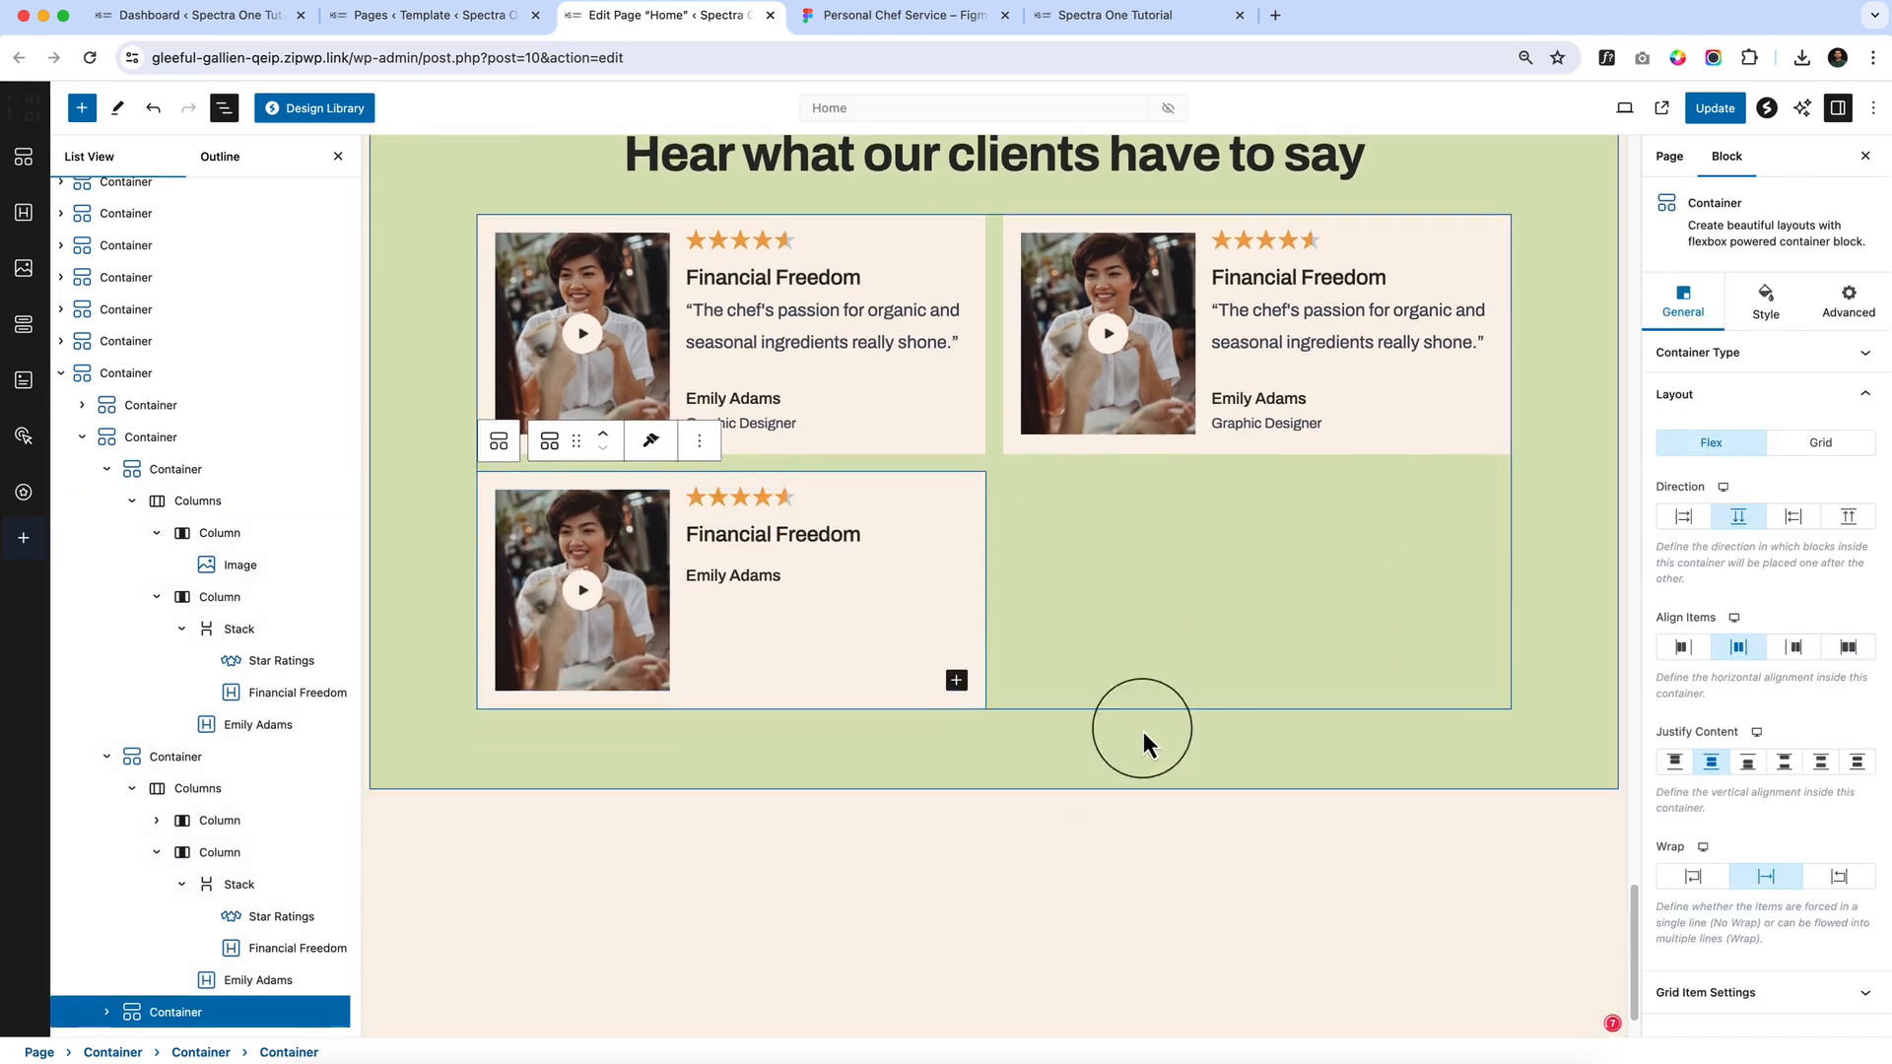
Check the parent container's Grid layout, and paste the copied card over a new Paragraph block beside the third card
left_click(1759, 365)
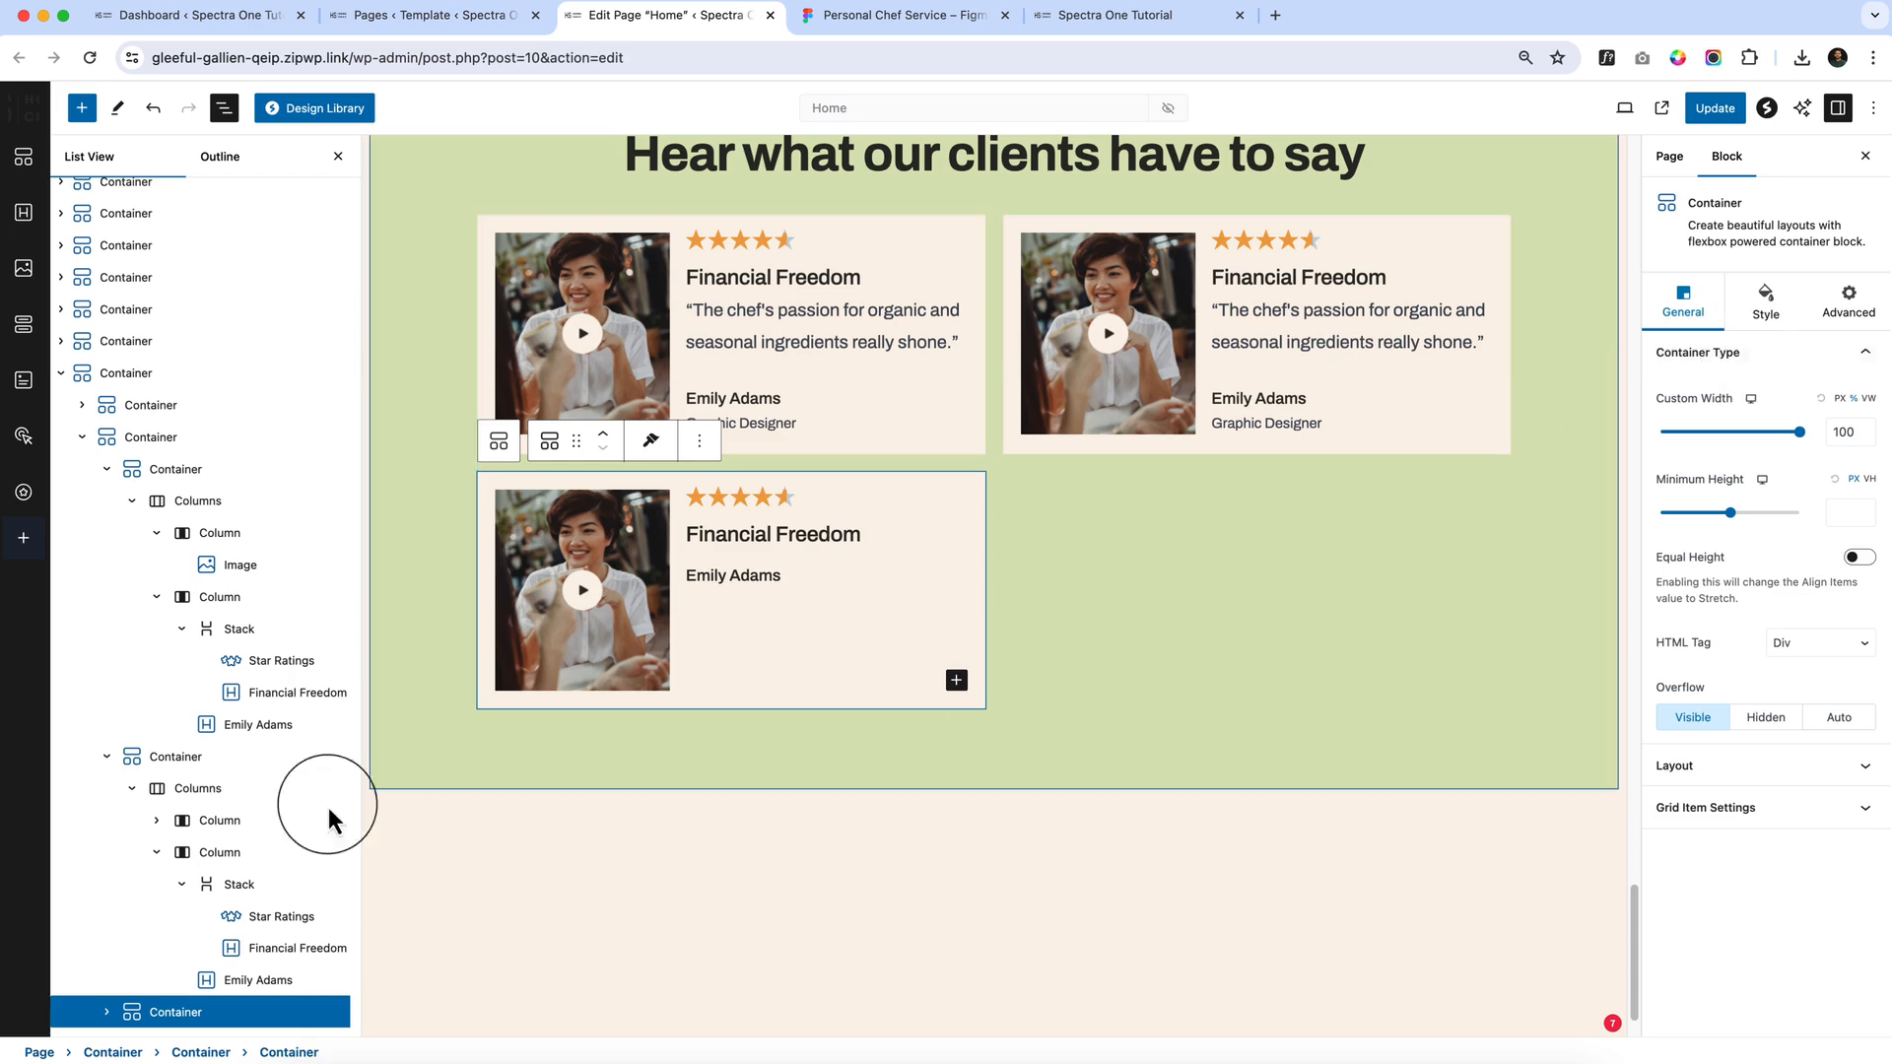
left_click(498, 443)
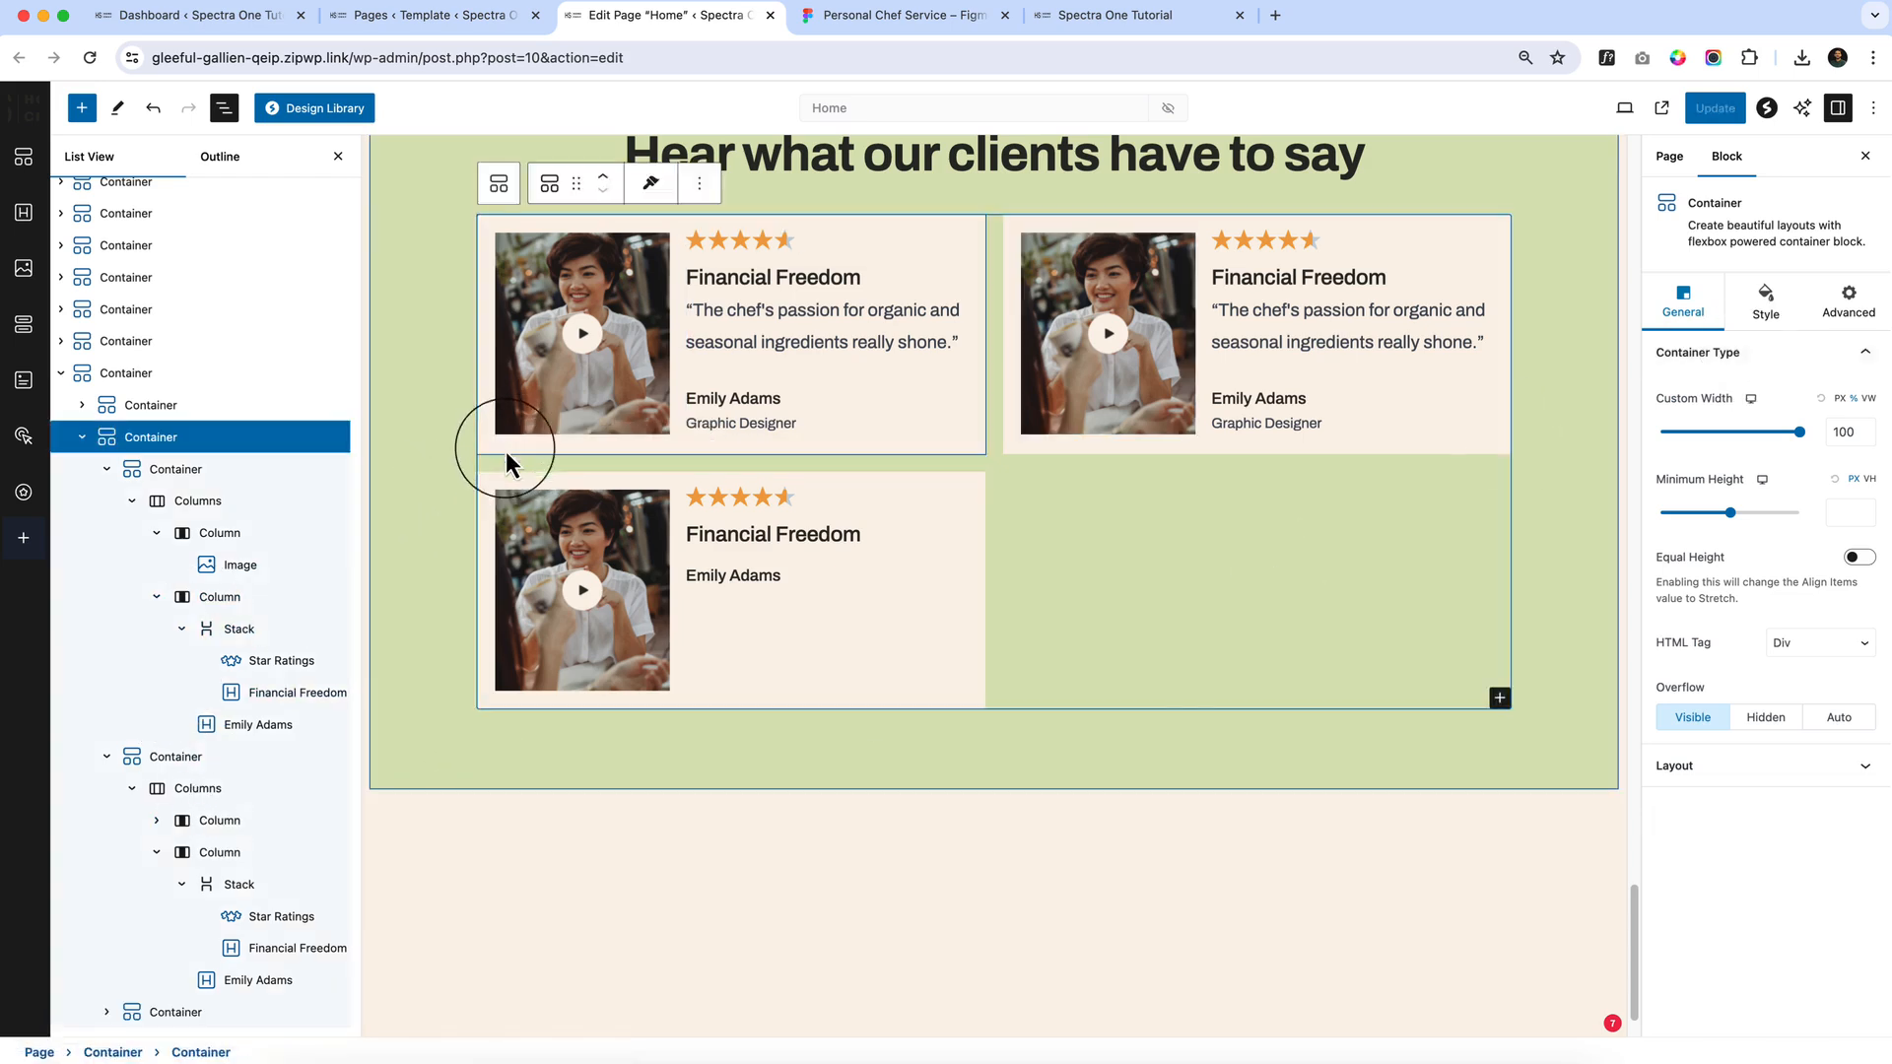
left_click(1694, 774)
scroll(1697, 779, "down", 2)
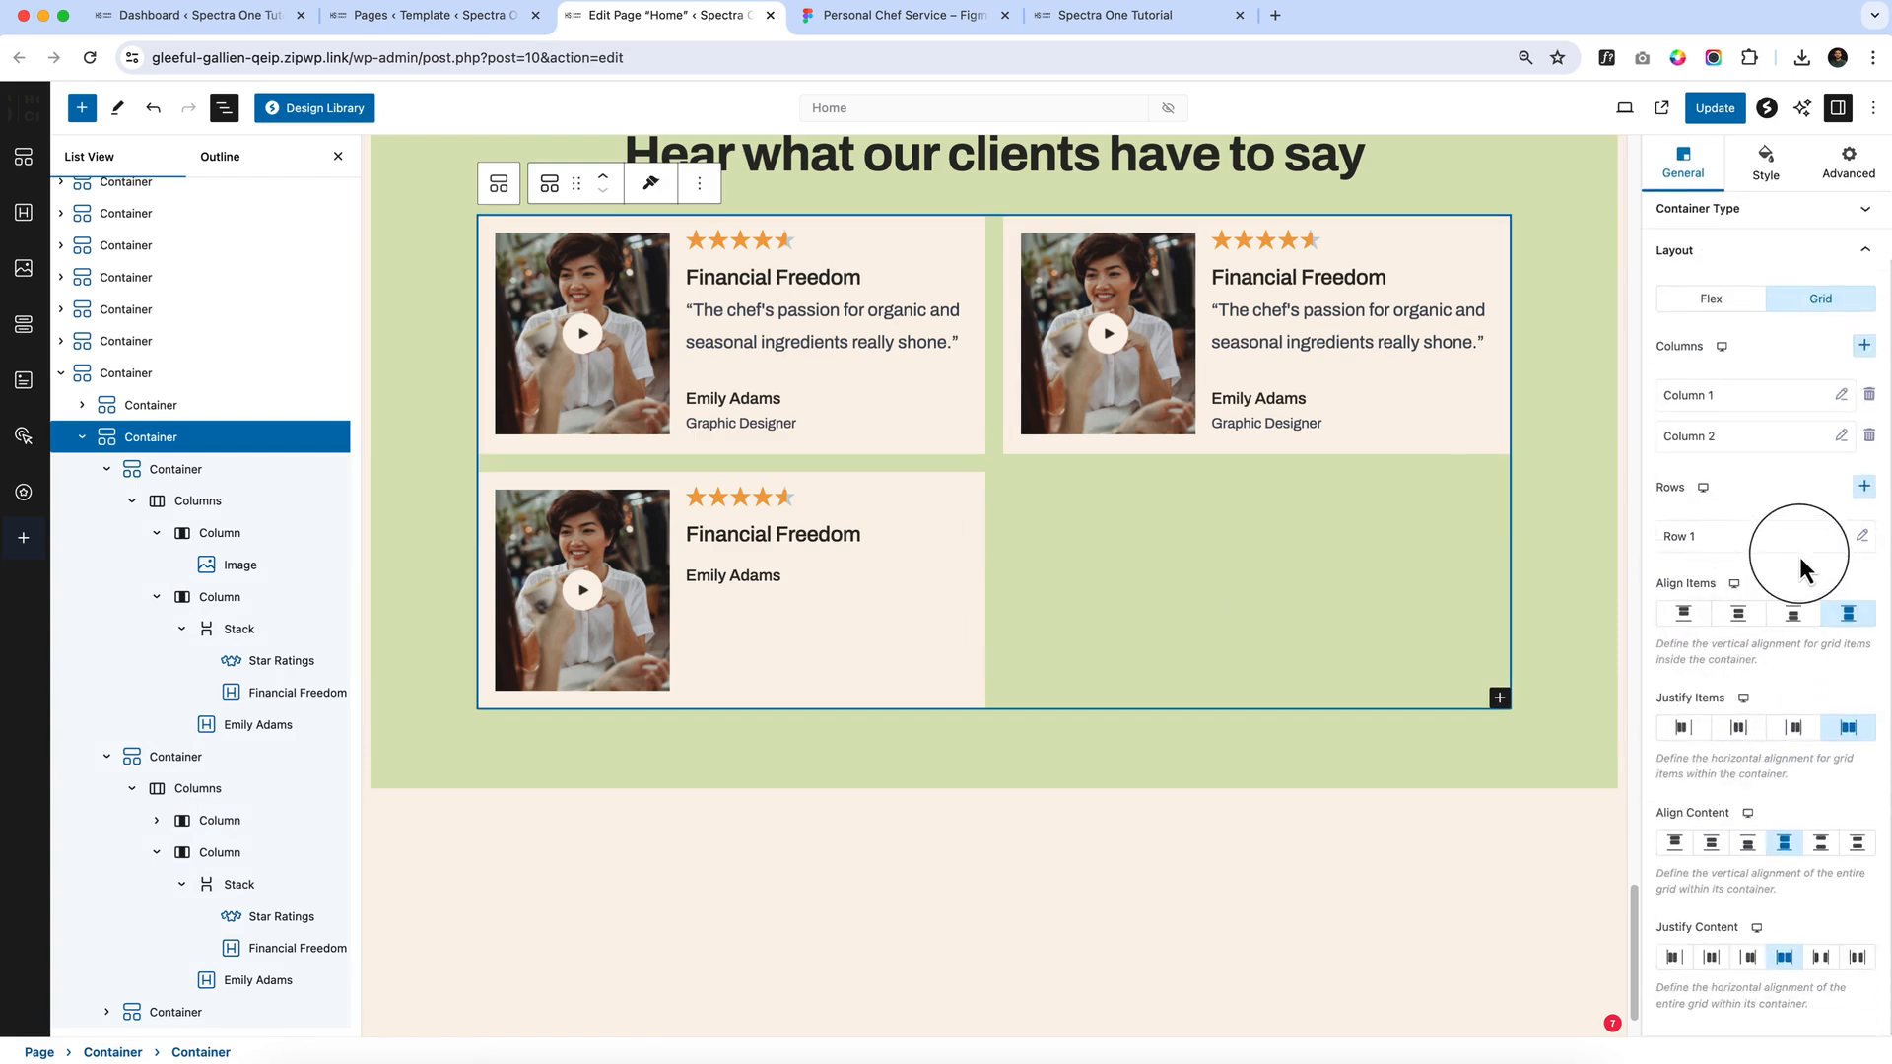
left_click(1499, 698)
left_click(1518, 802)
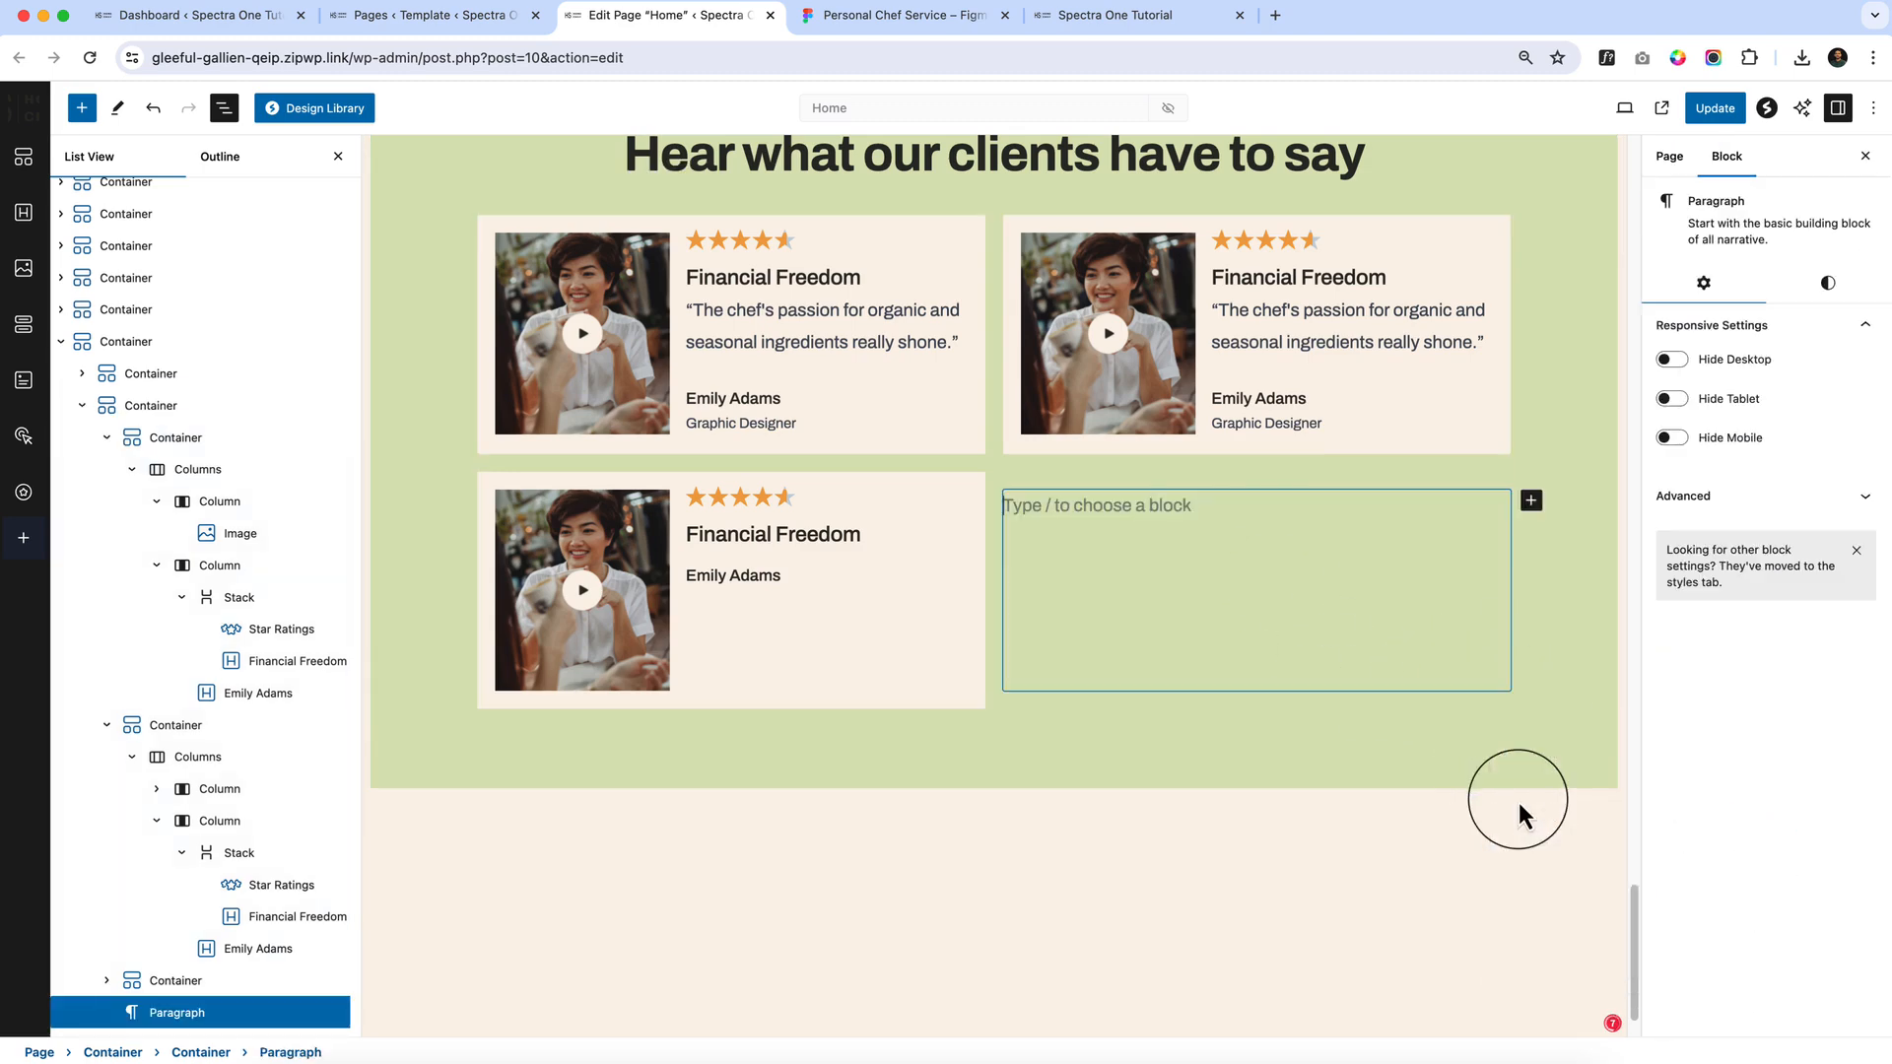
key("ctrl+v")
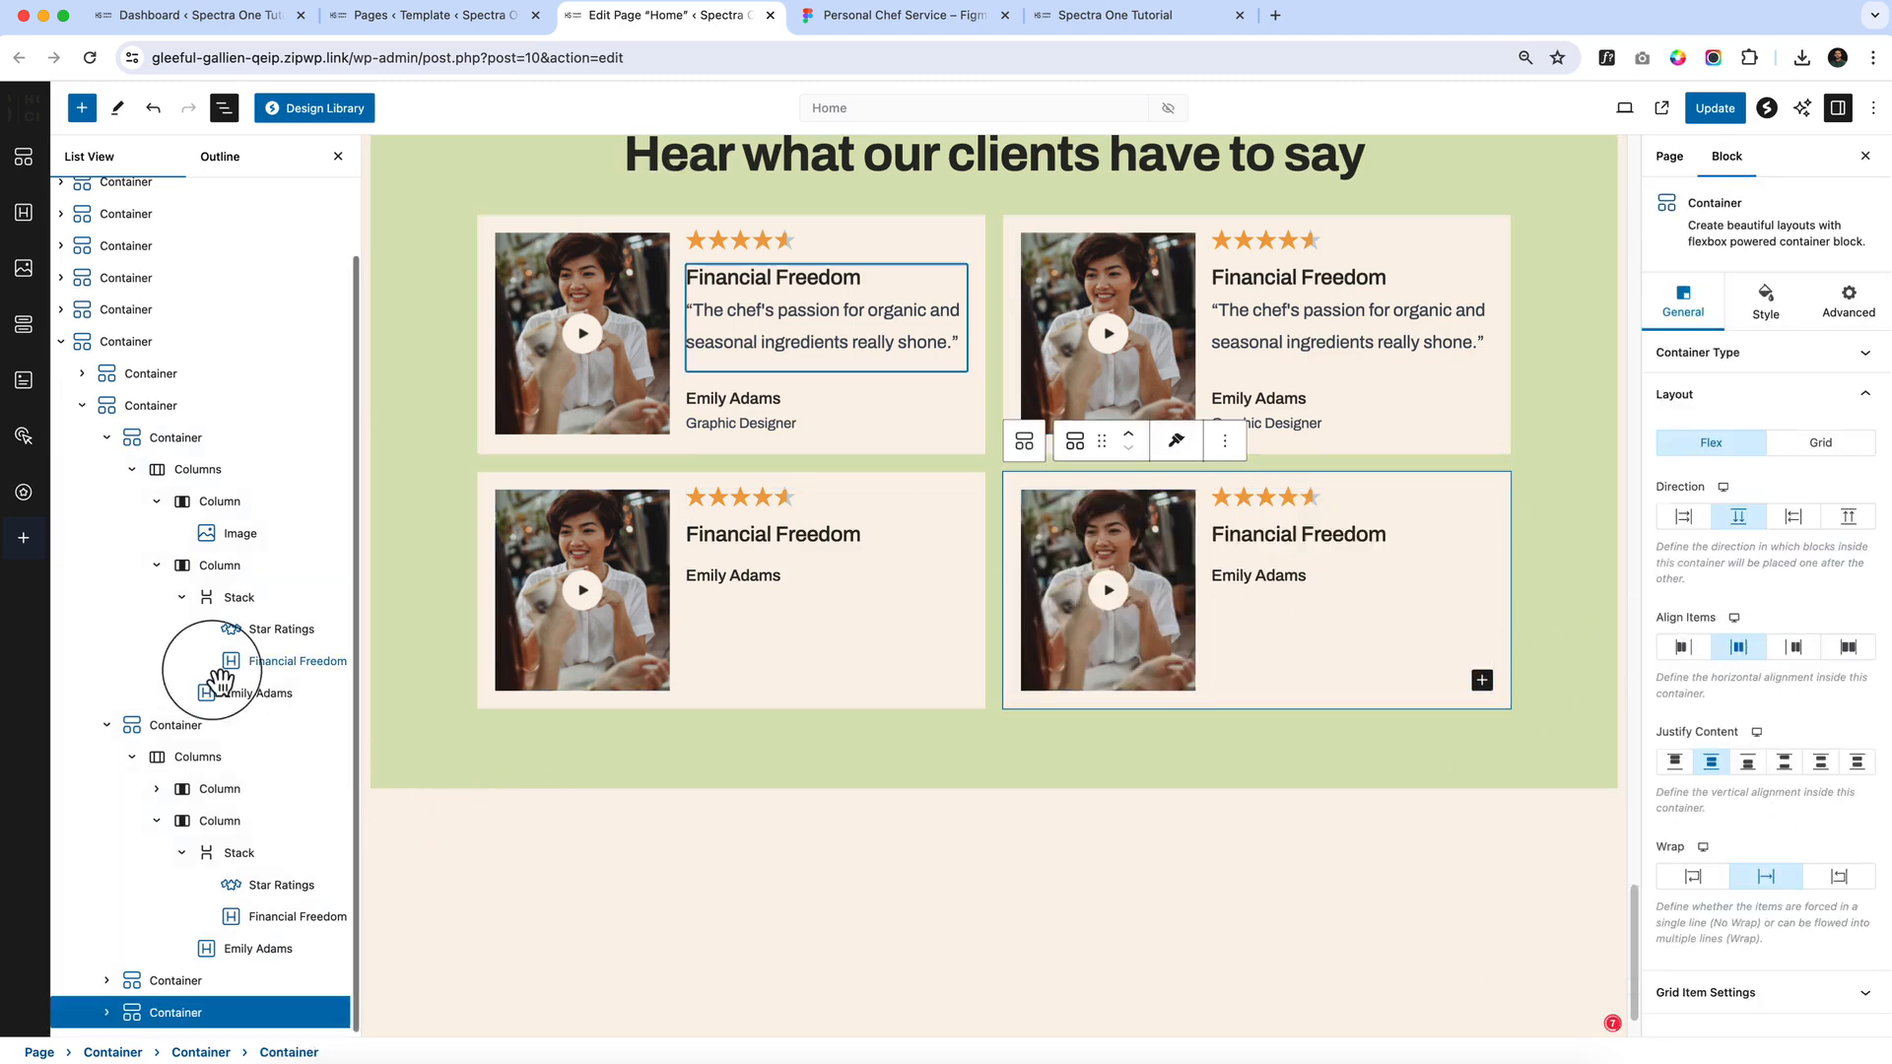
Enable the sub heading on the third card's Financial Freedom heading and on its client name heading
left_click(1024, 441)
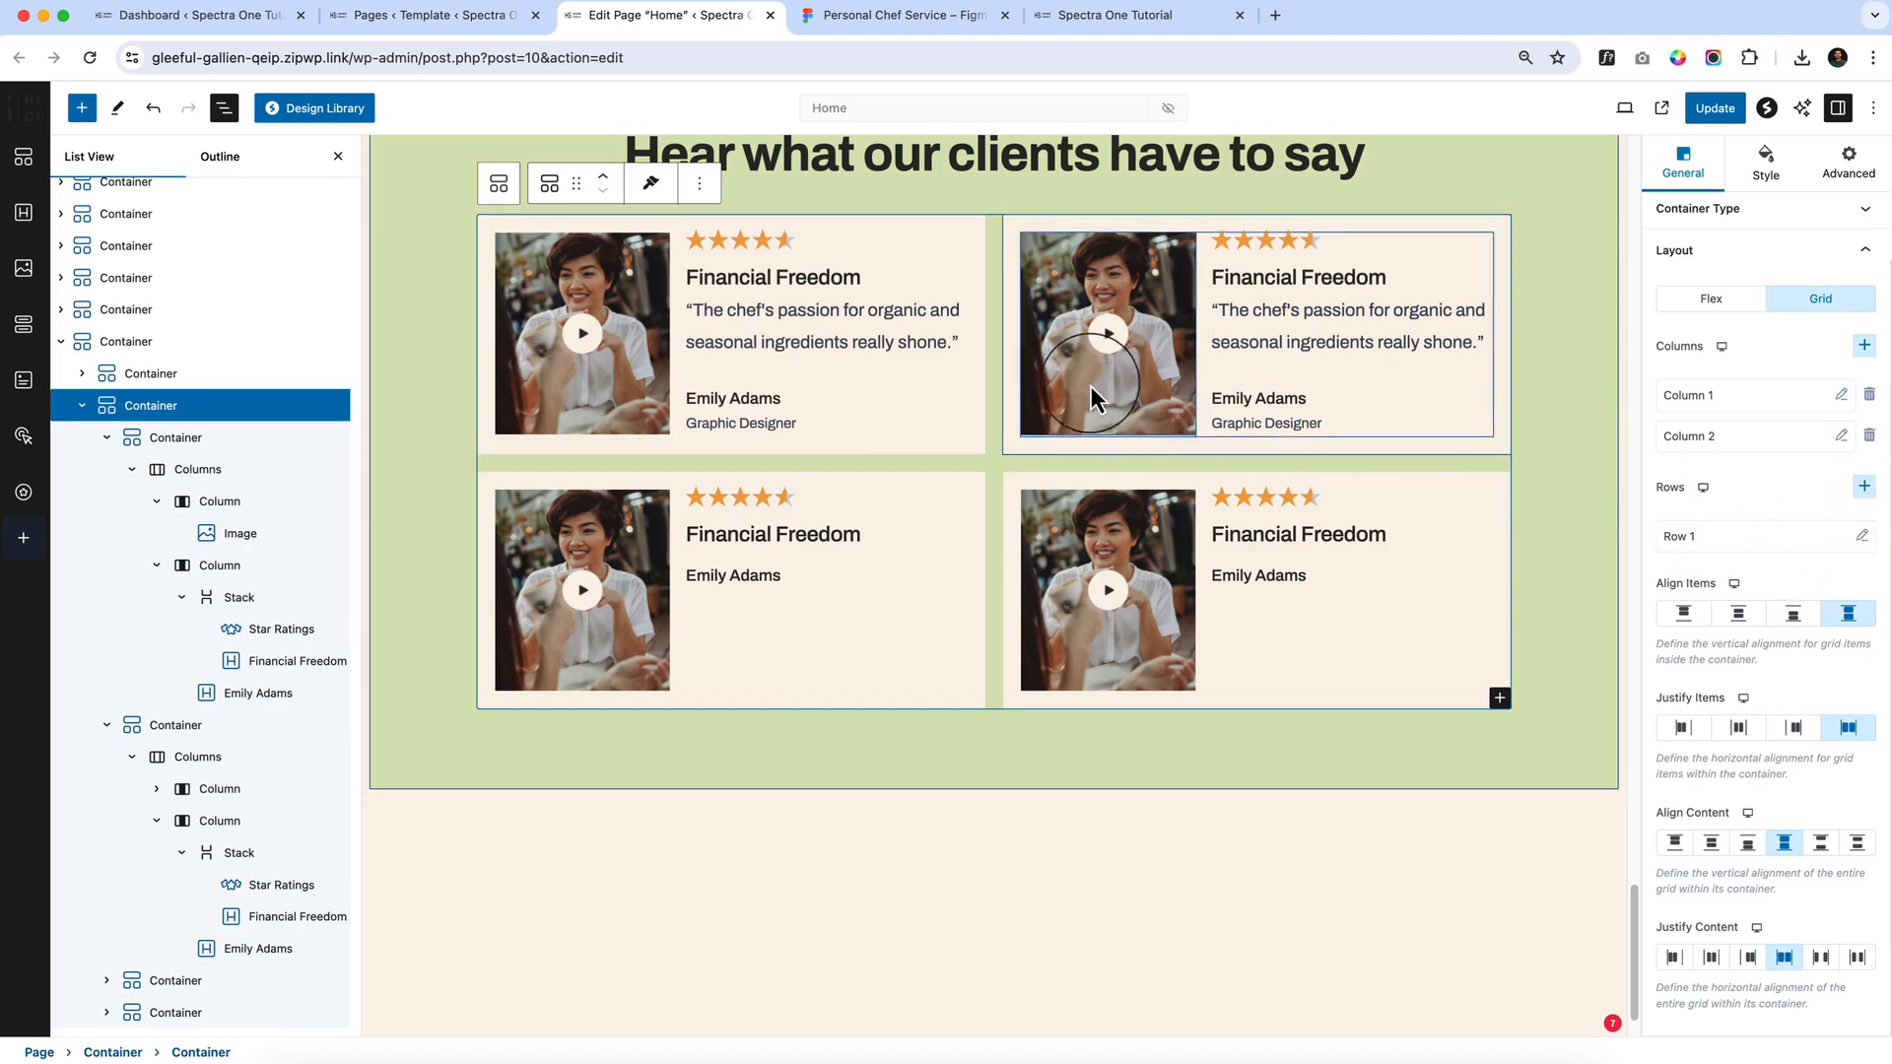
left_click(820, 533)
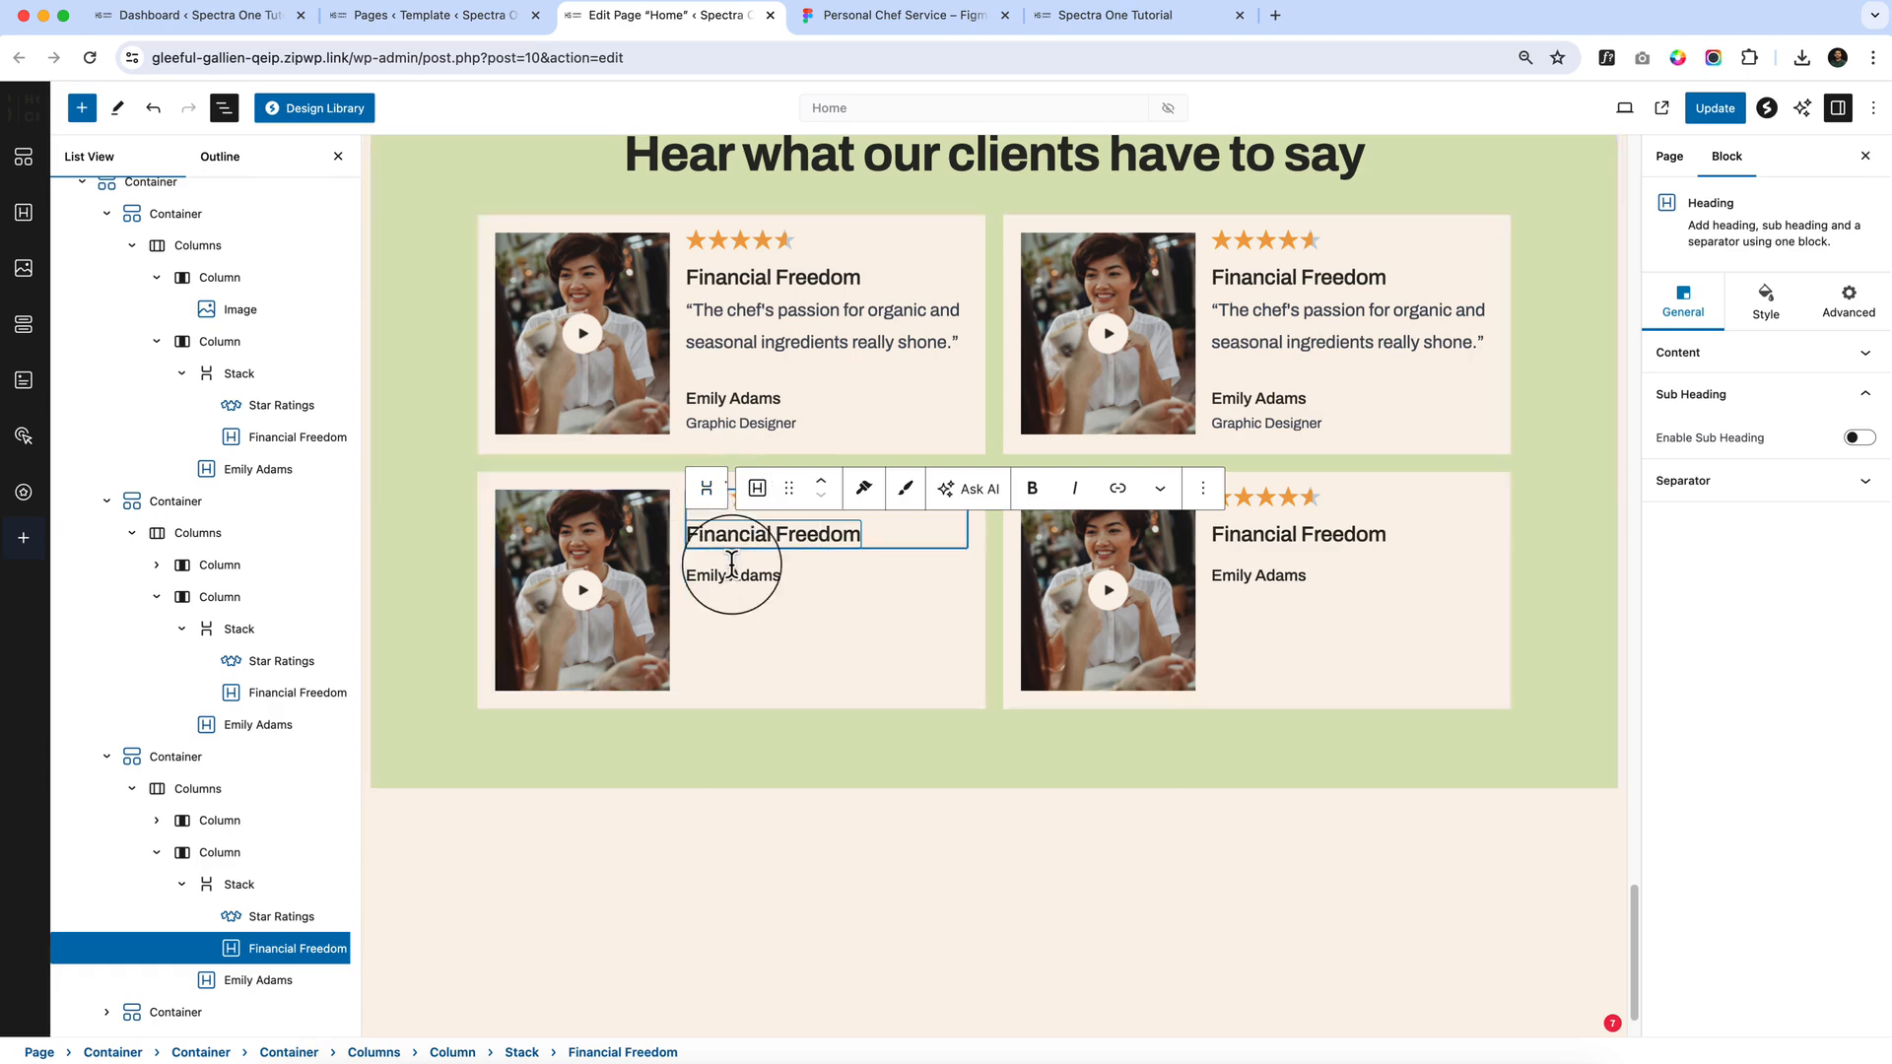
left_click(1859, 438)
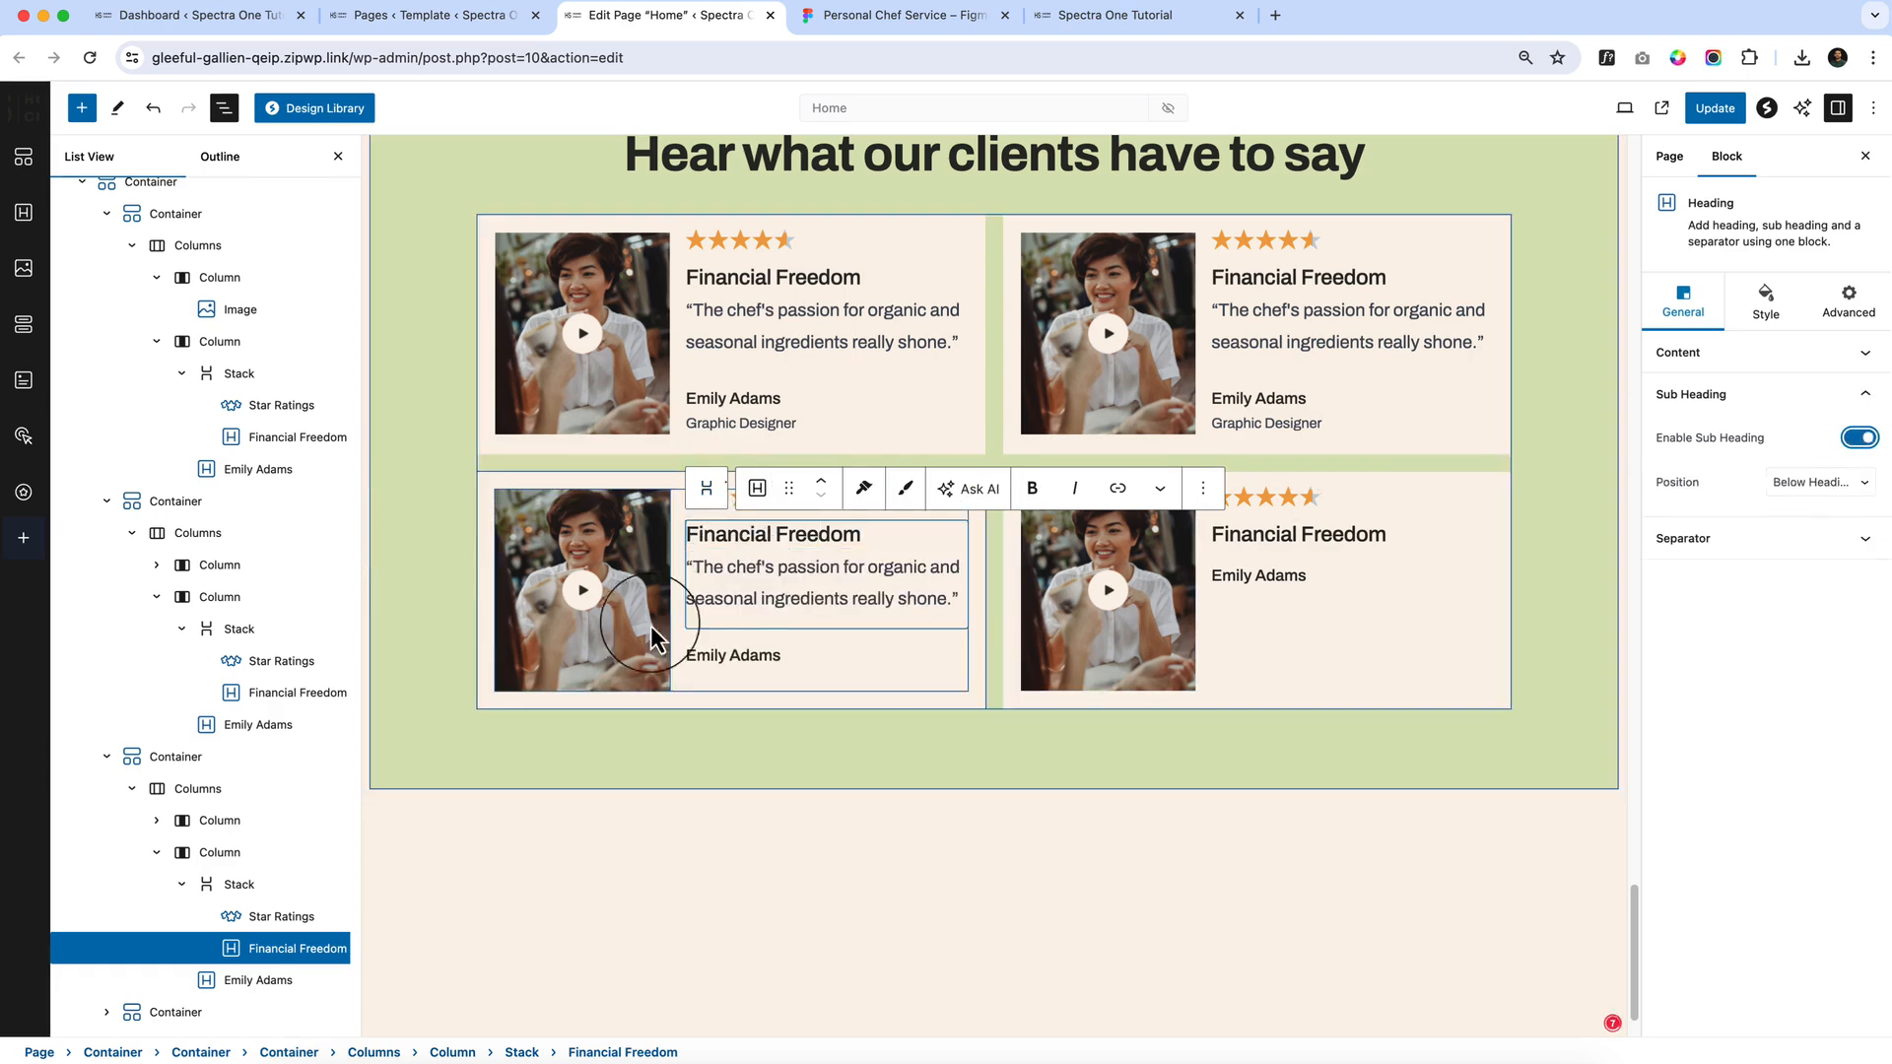
left_click(734, 656)
left_click(1859, 438)
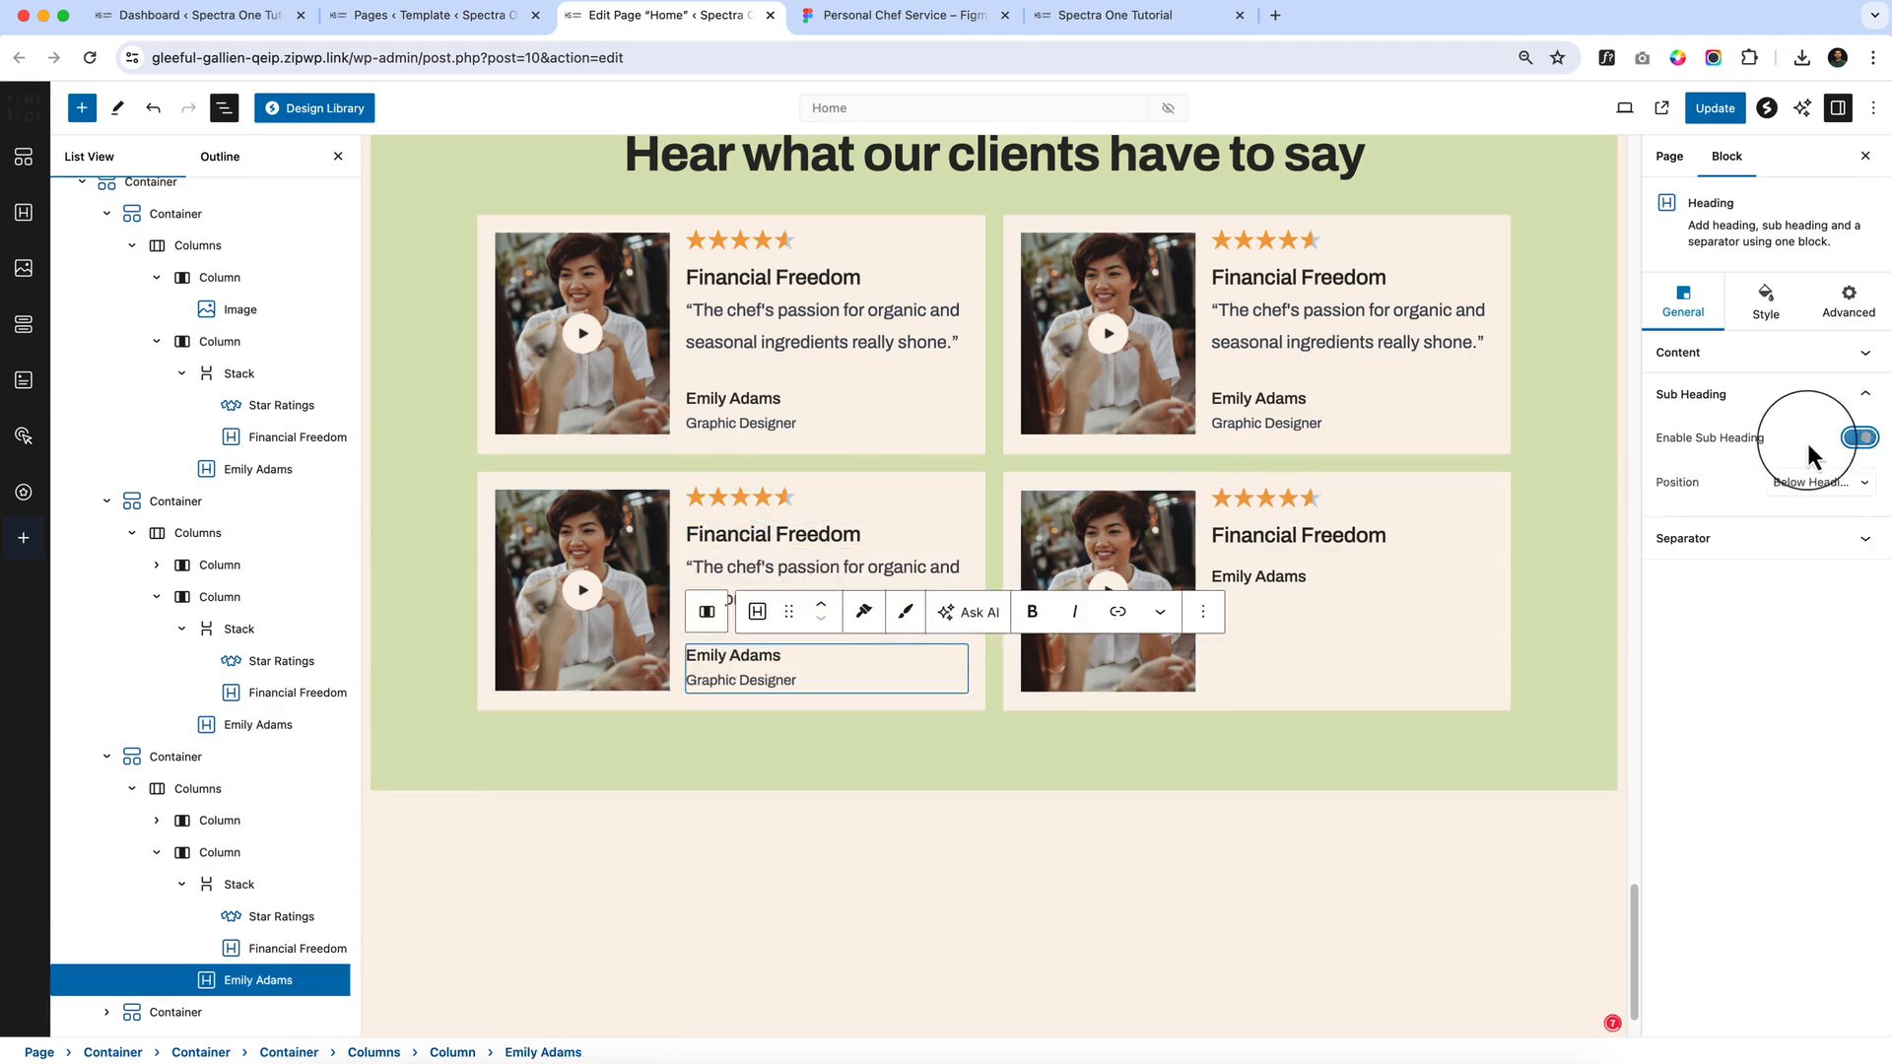
Enable the sub heading on the fourth card's Financial Freedom heading and on its client name heading
left_click(1313, 536)
left_click(1859, 438)
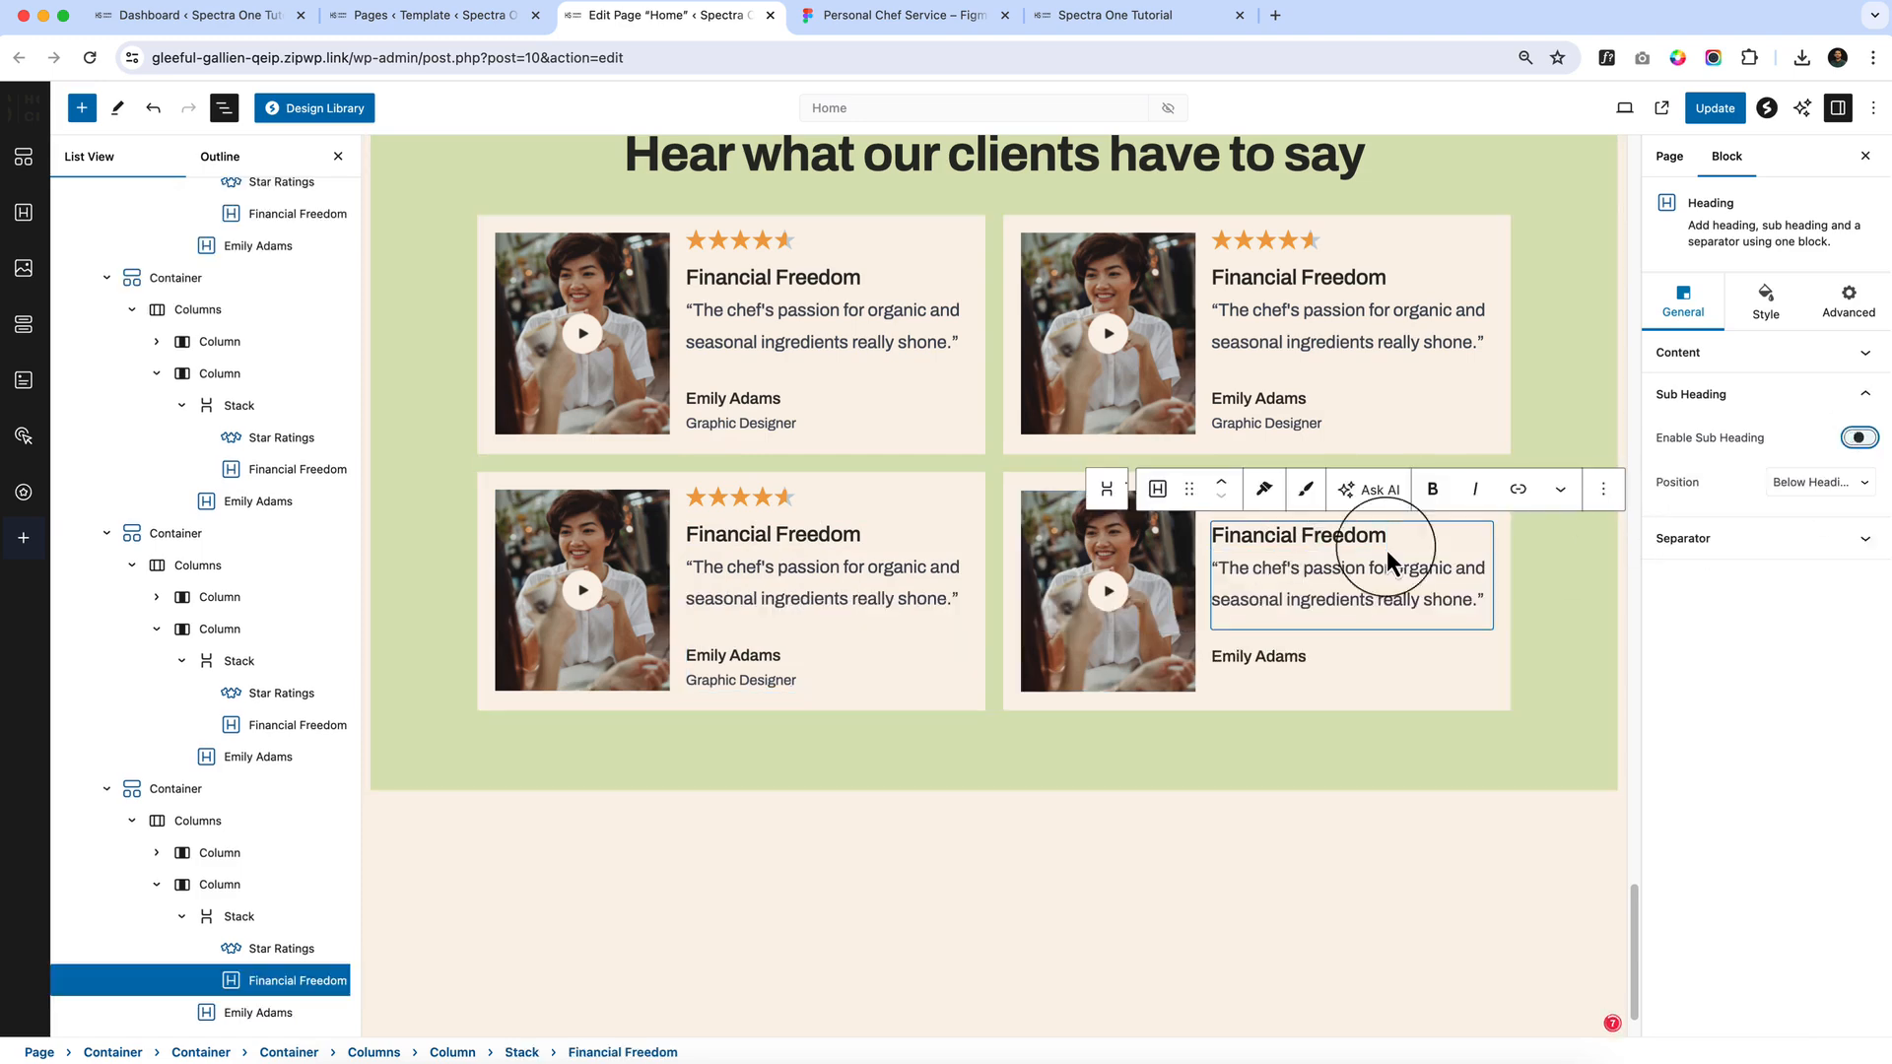
left_click(1262, 655)
left_click(1807, 463)
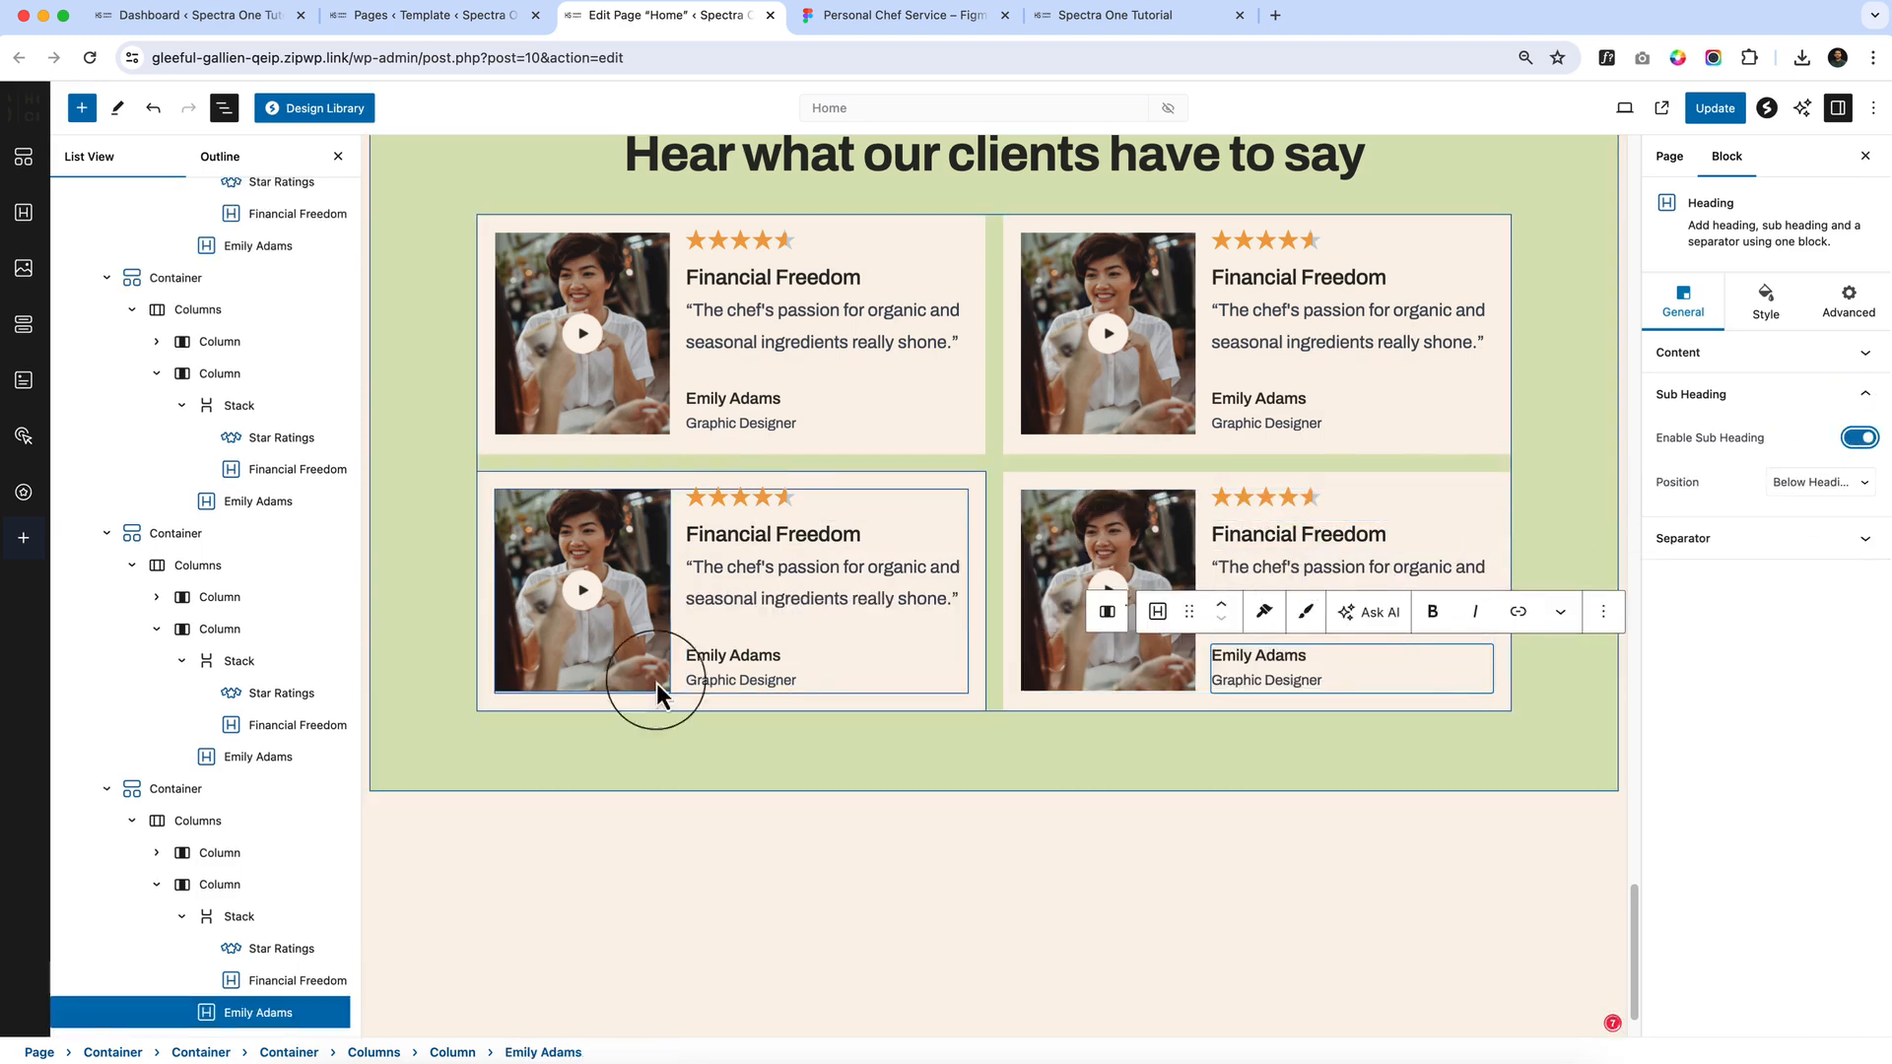
In the Grid container holding the cards, try a third column and remove it again, and add a second row
left_click(1105, 612)
left_click(1247, 458)
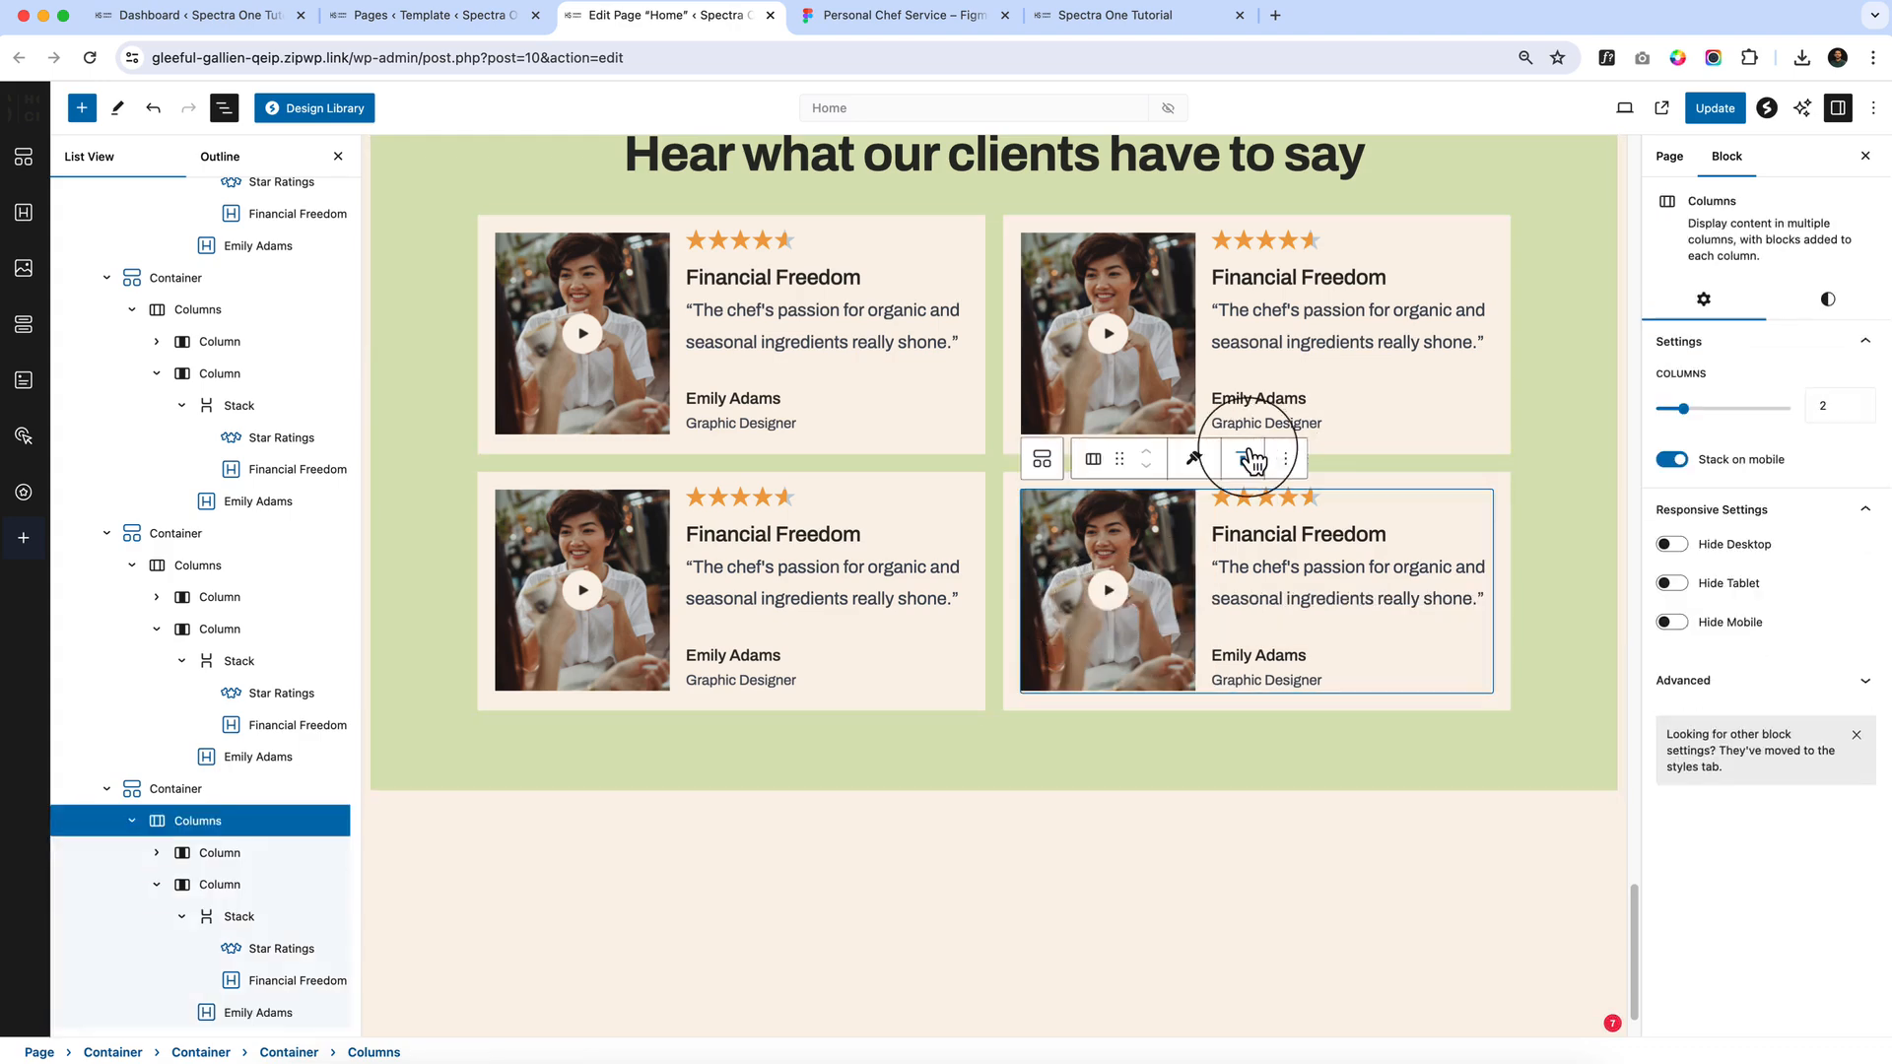
left_click(1041, 458)
left_click(1041, 458)
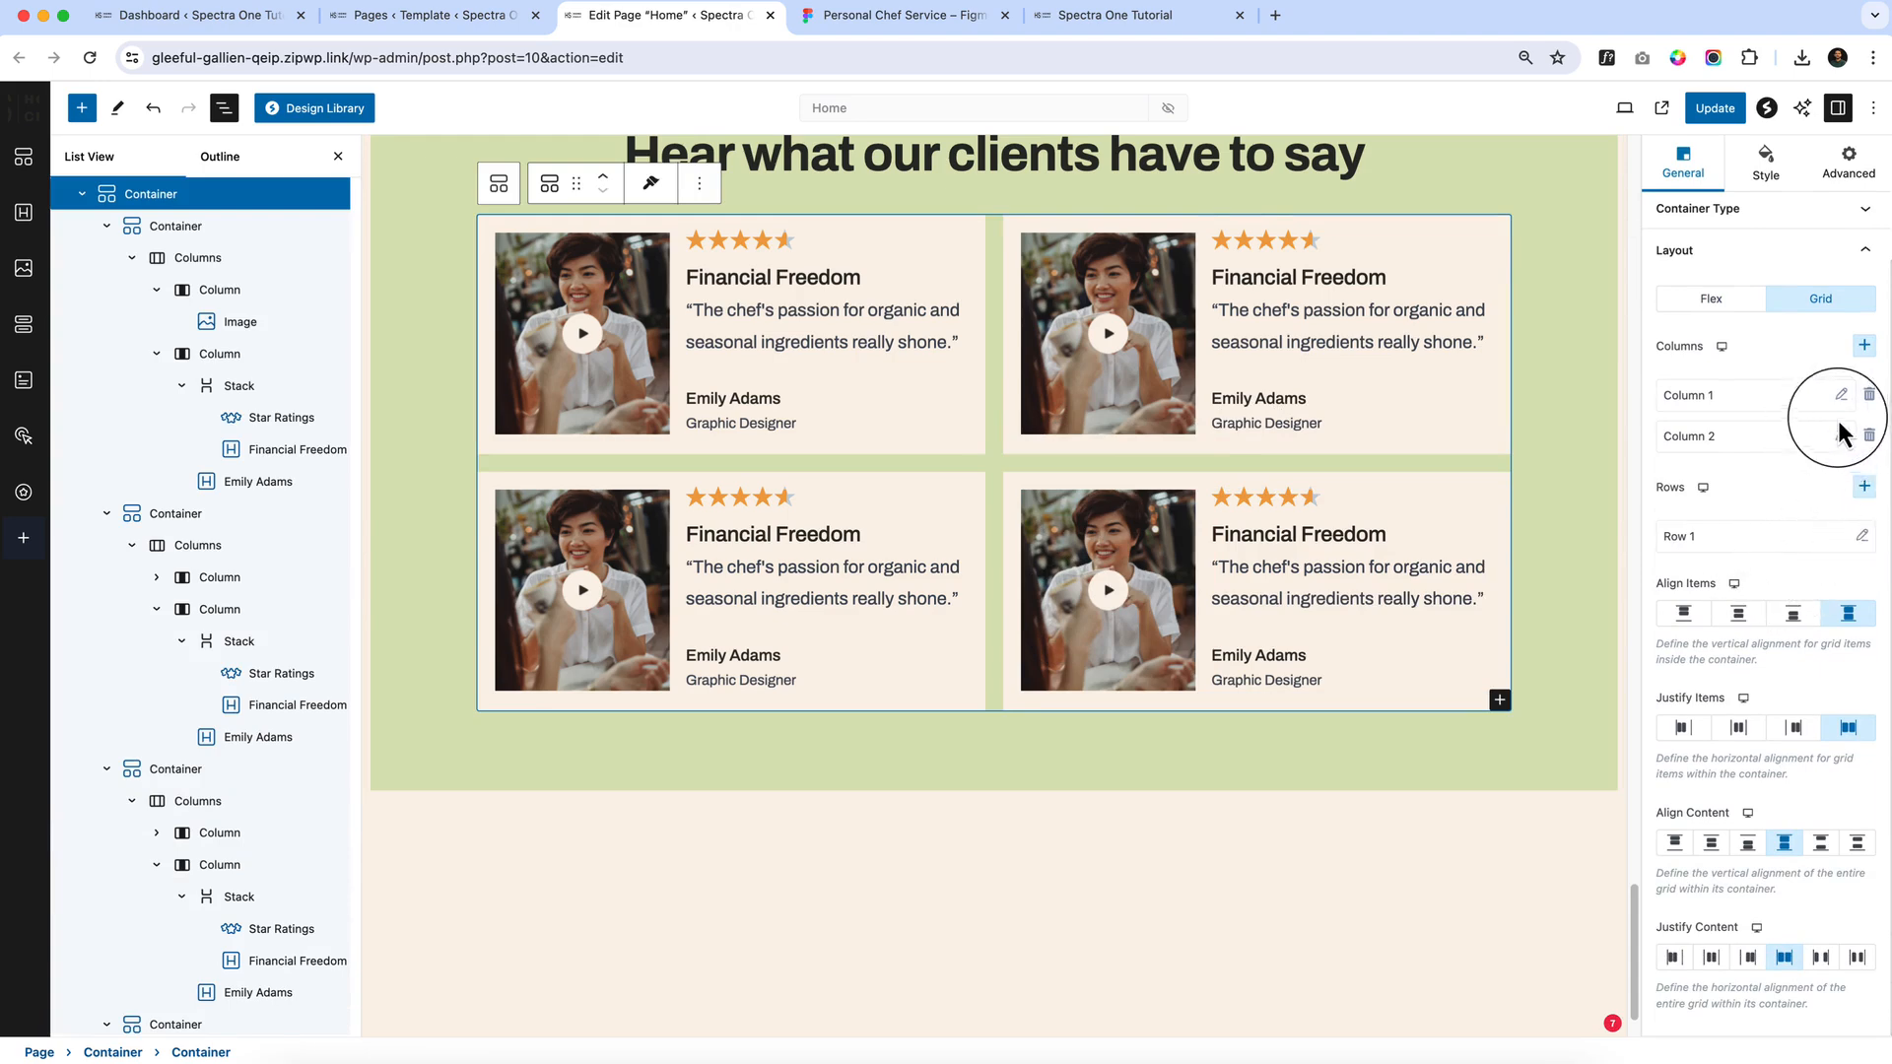
left_click(1863, 346)
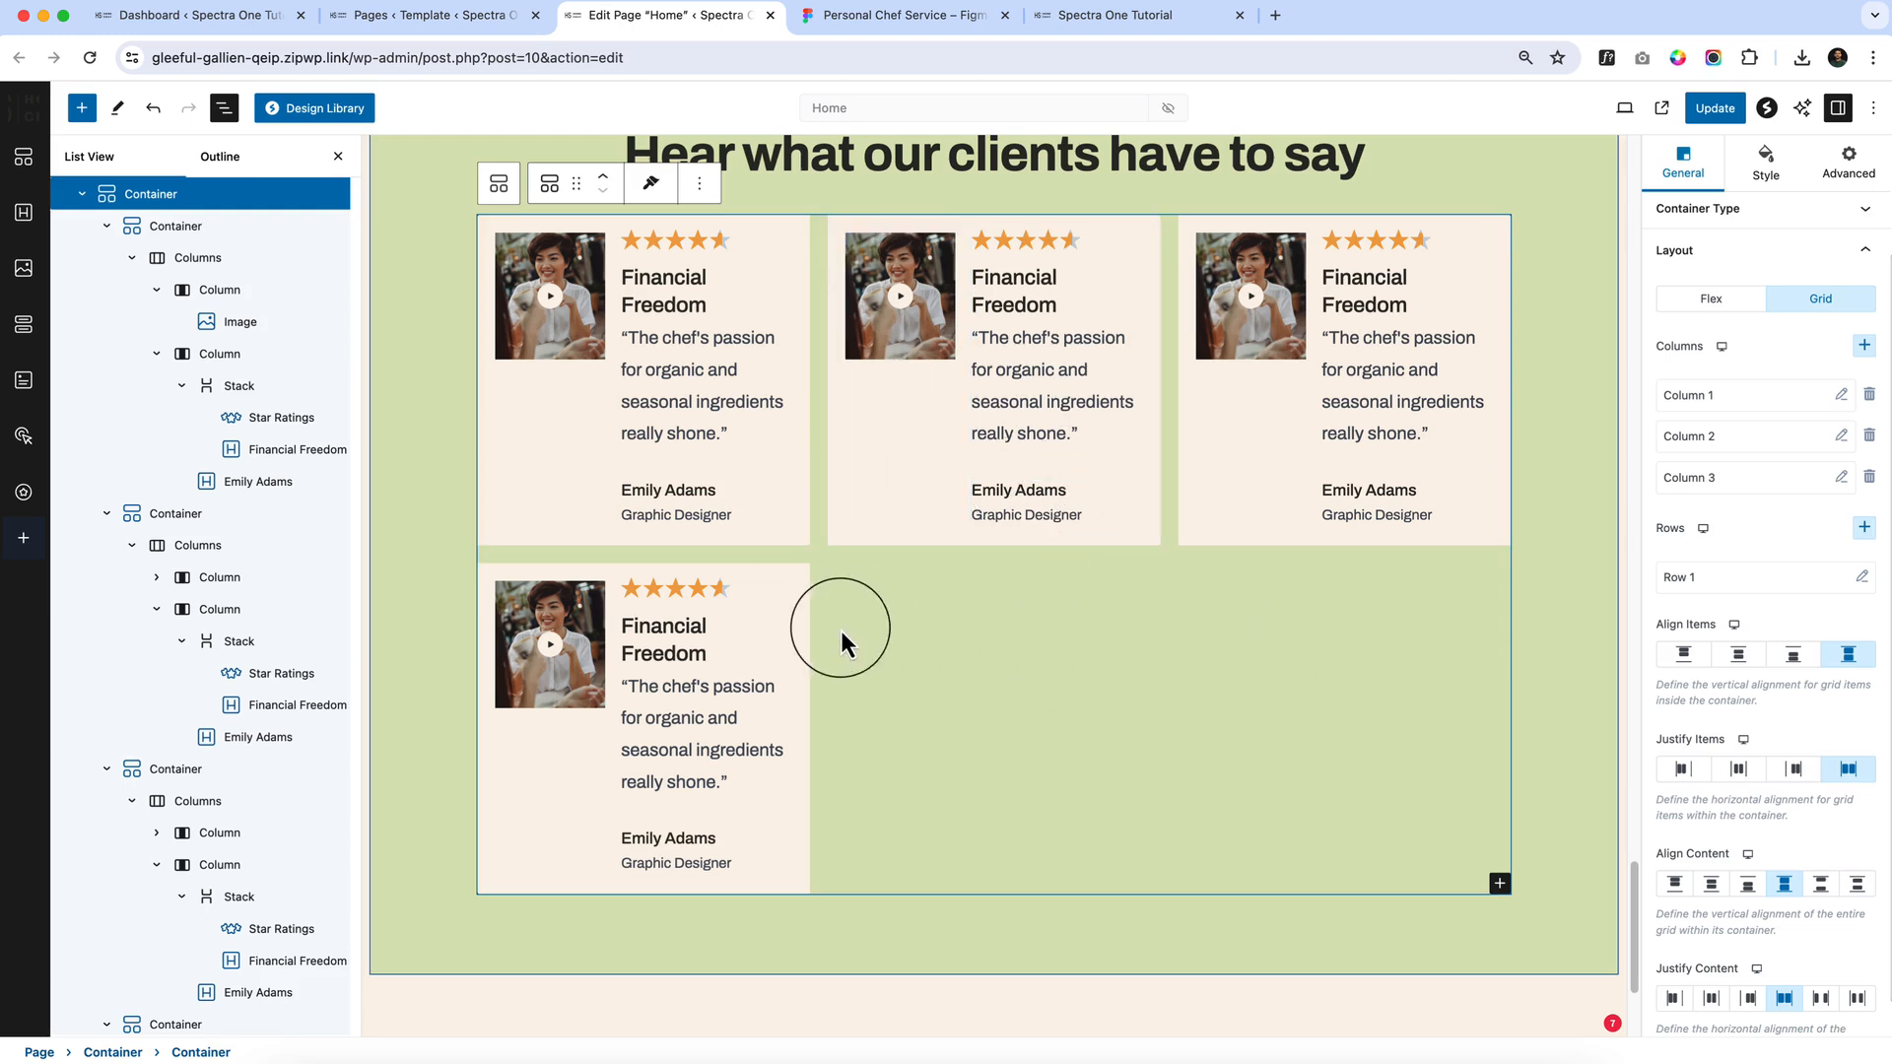
left_click(1868, 476)
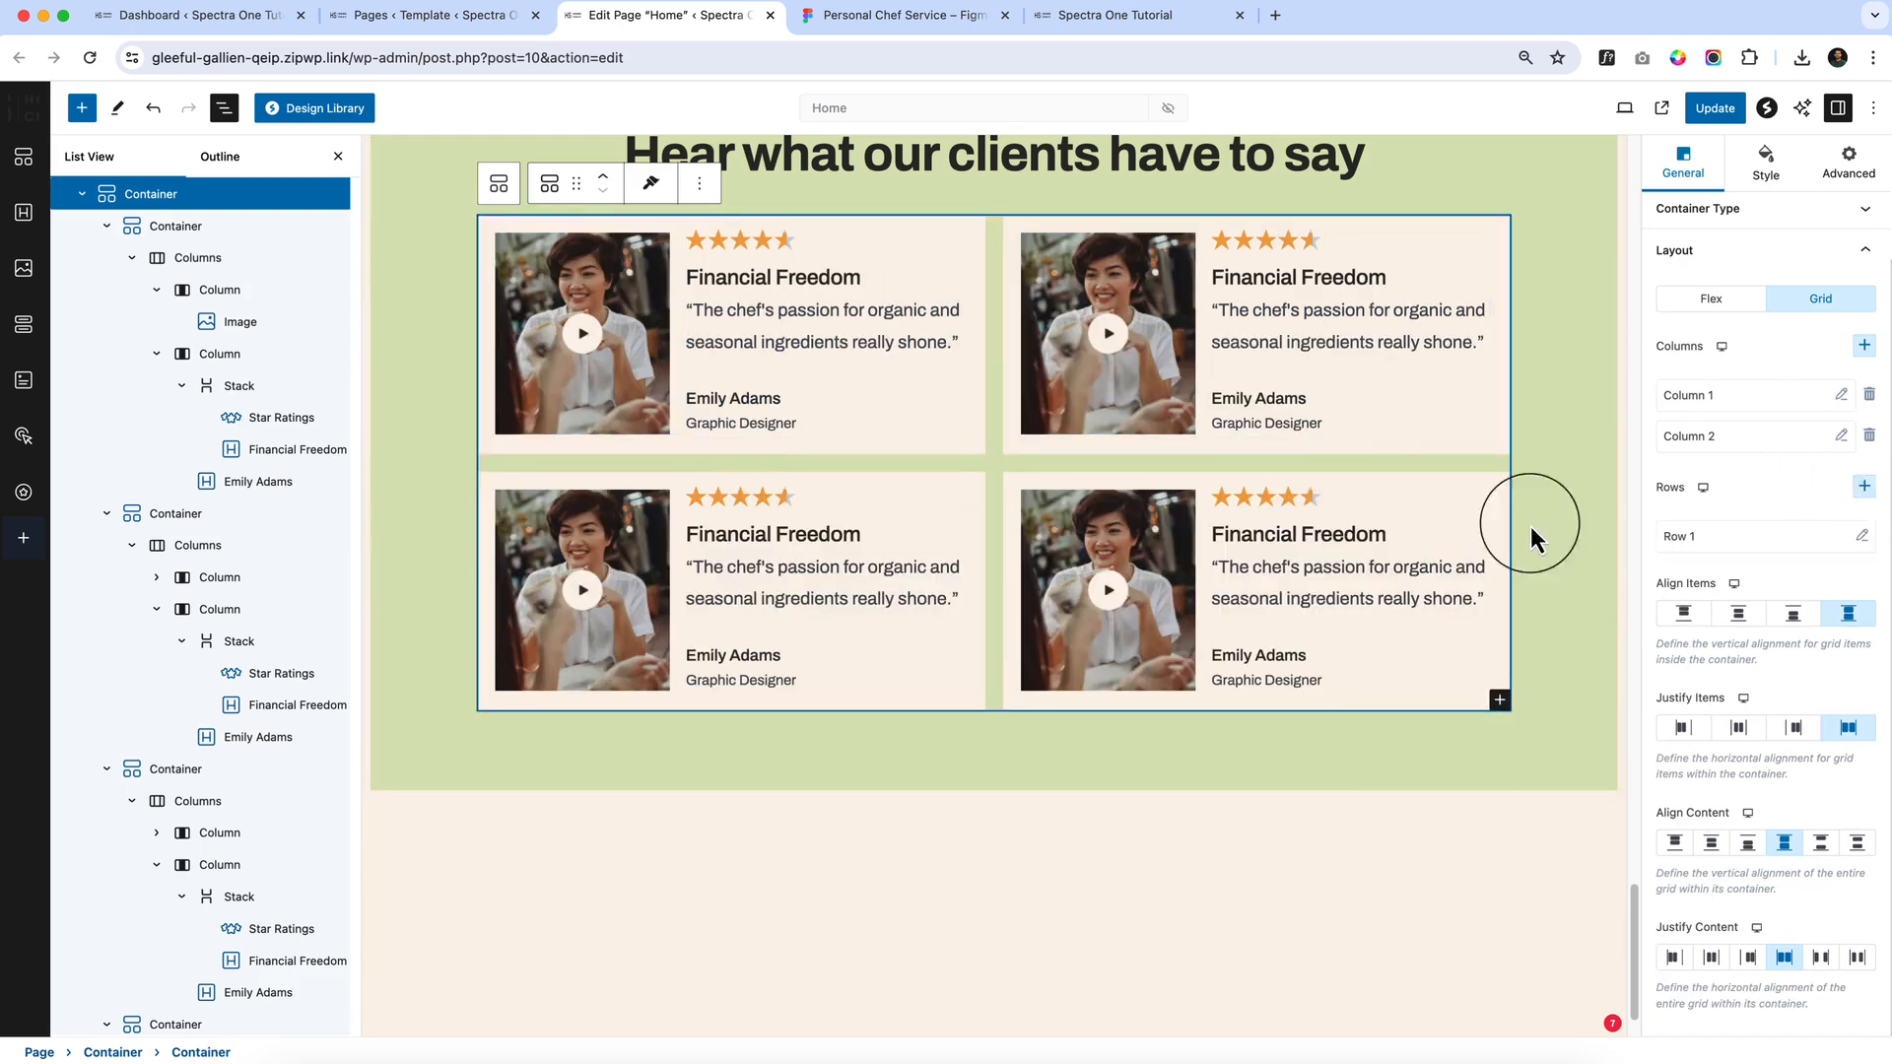
left_click(1863, 486)
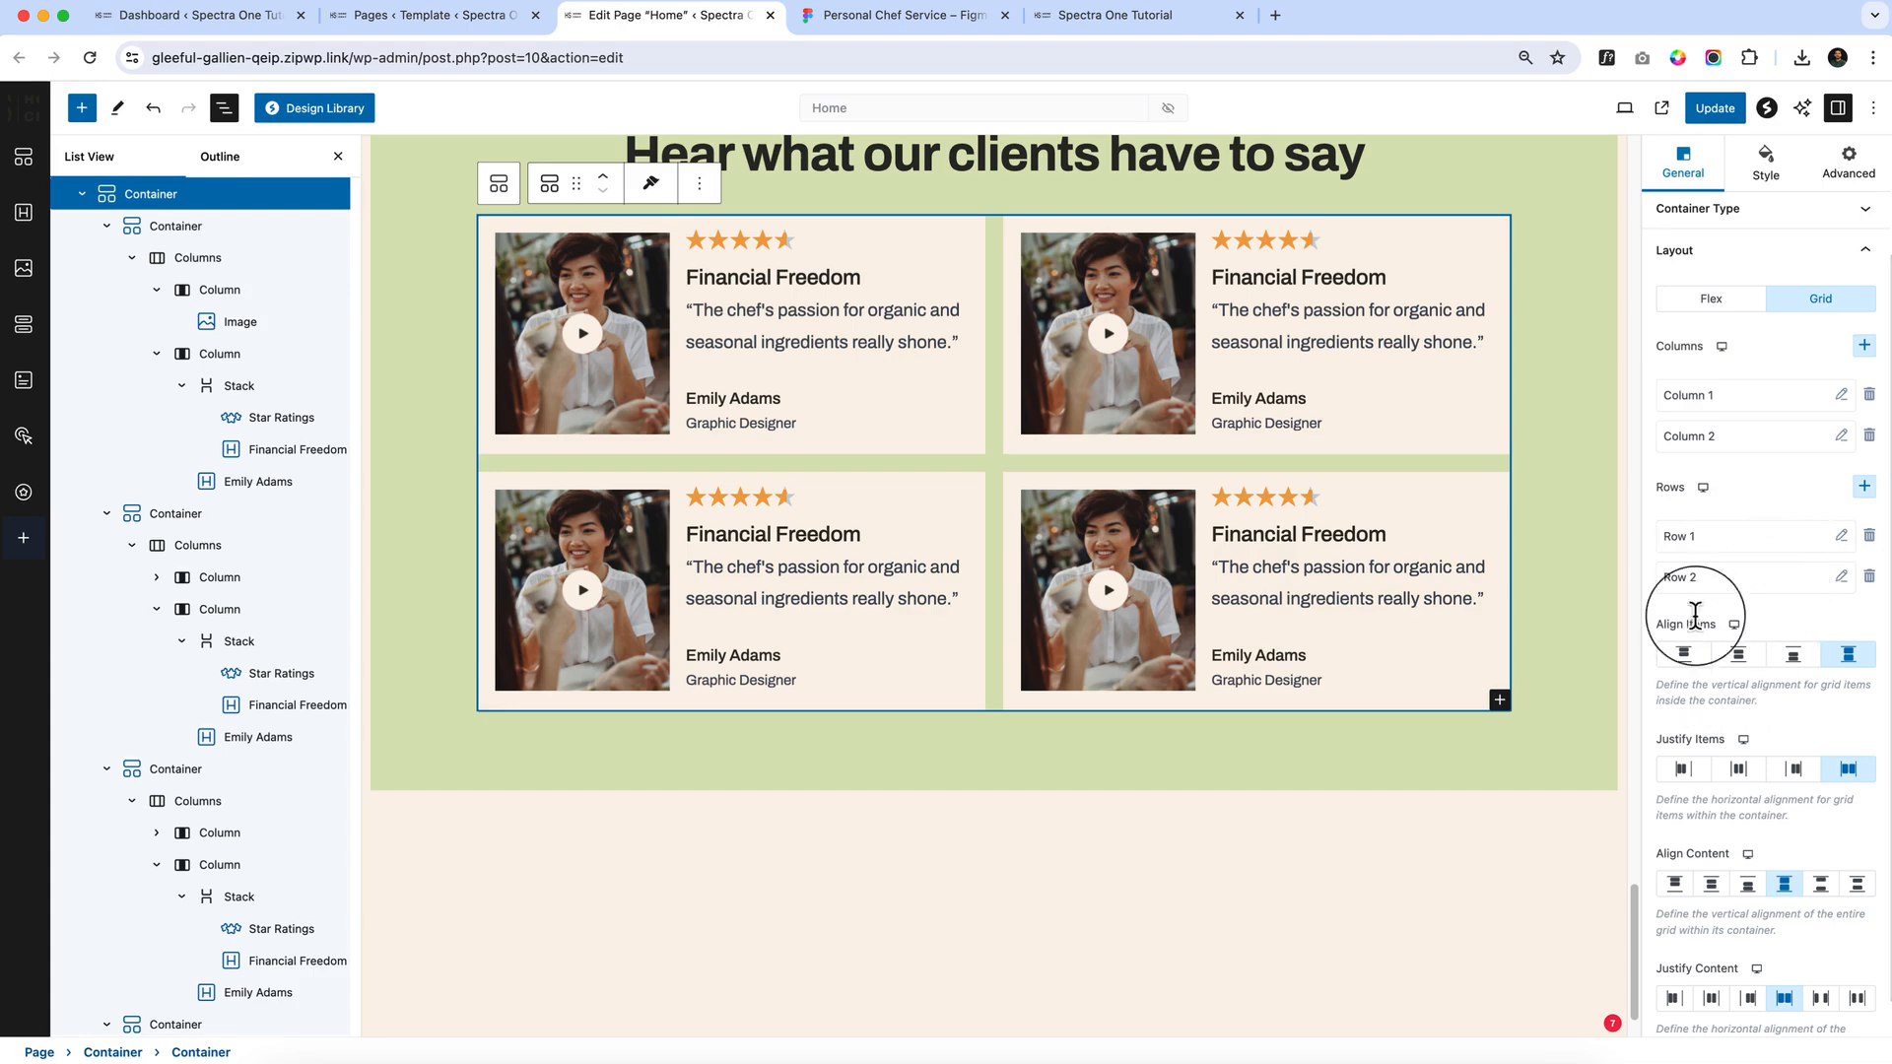
scroll(1736, 832, "down", 1)
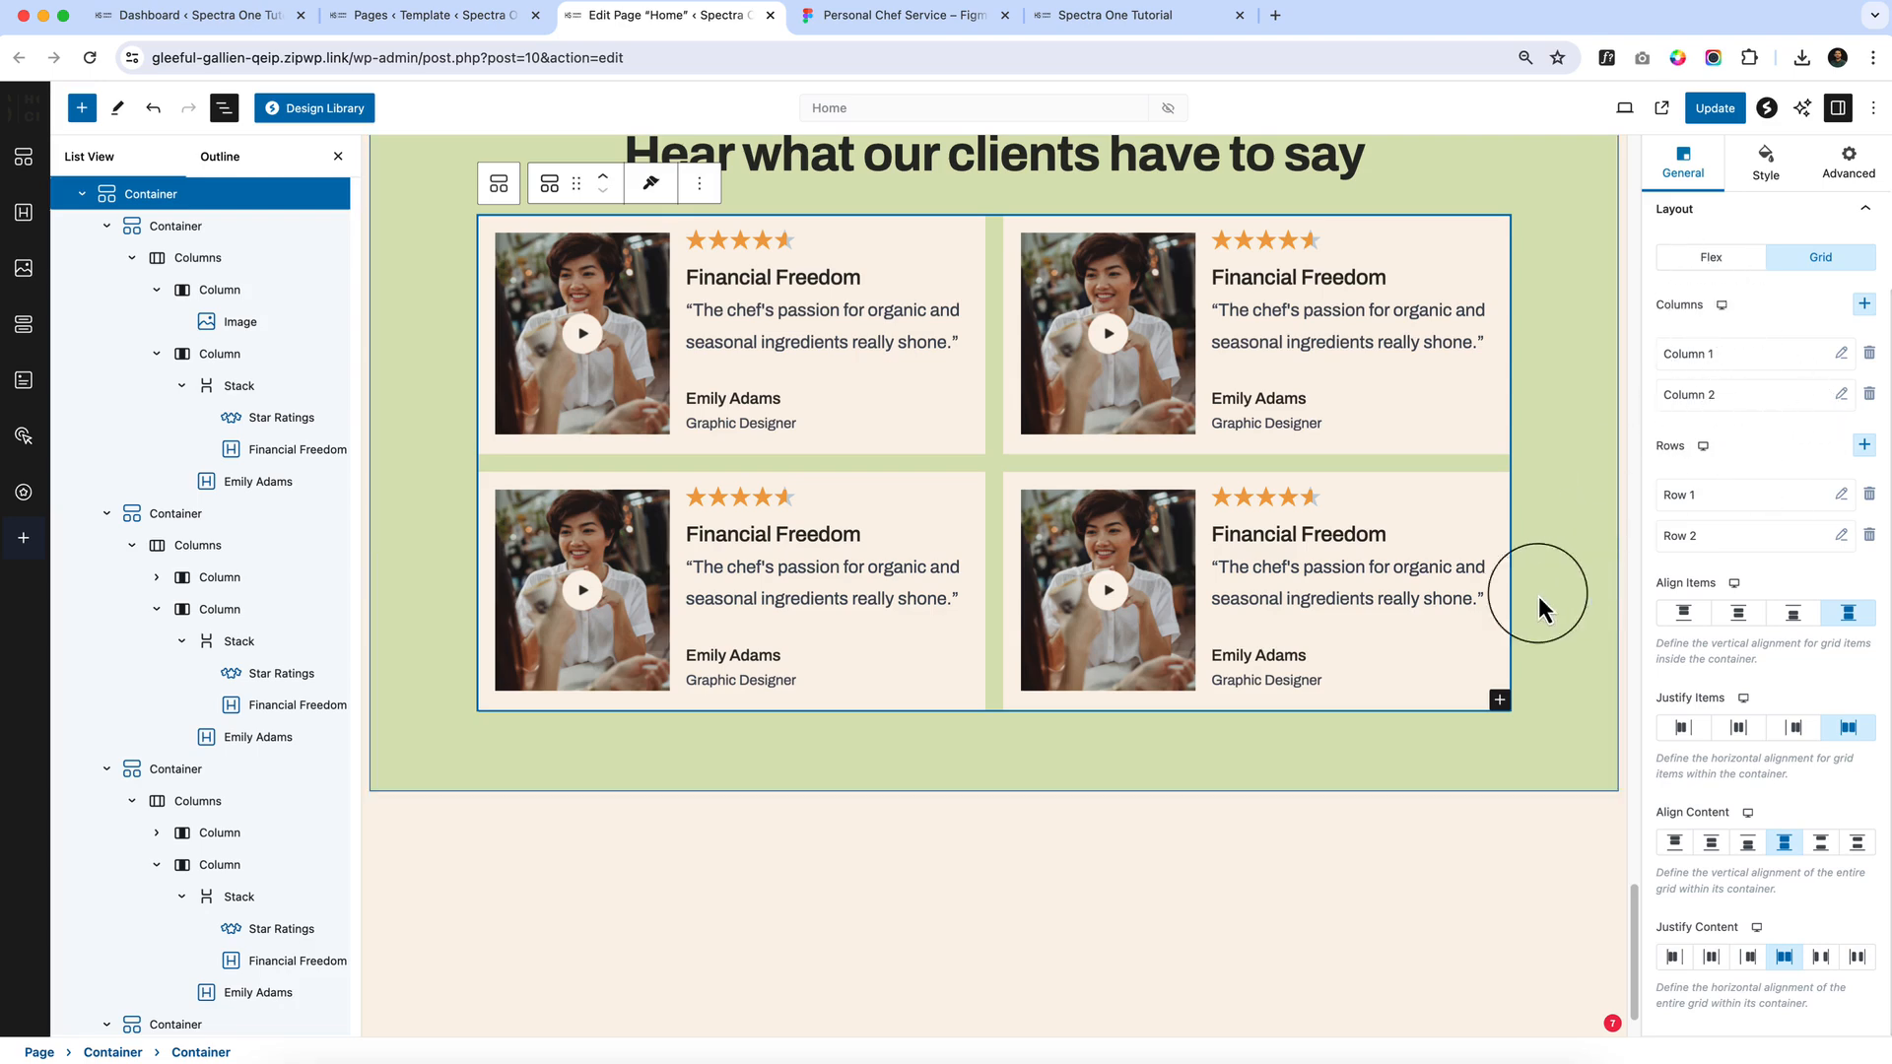
Set the outer testimonials container's margin to 0 px on all four sides
scroll(1320, 772, "up", 5)
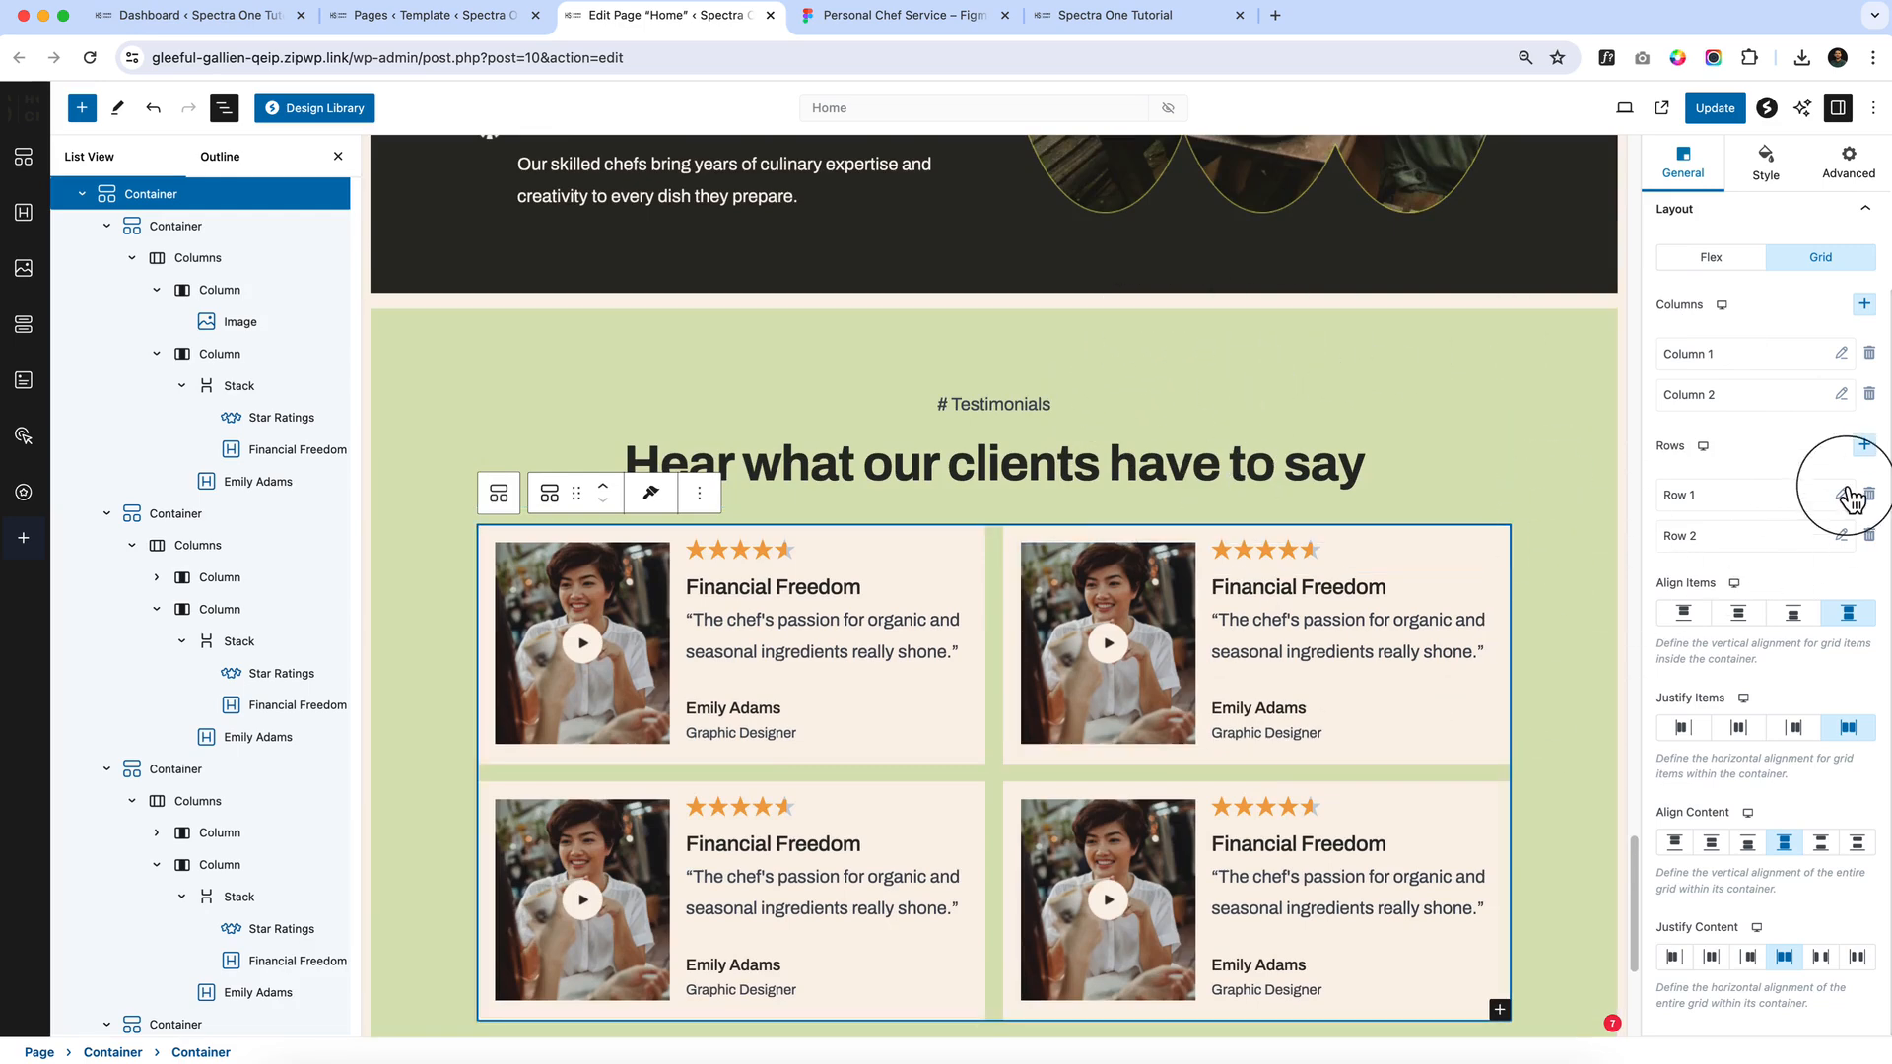
left_click(1760, 178)
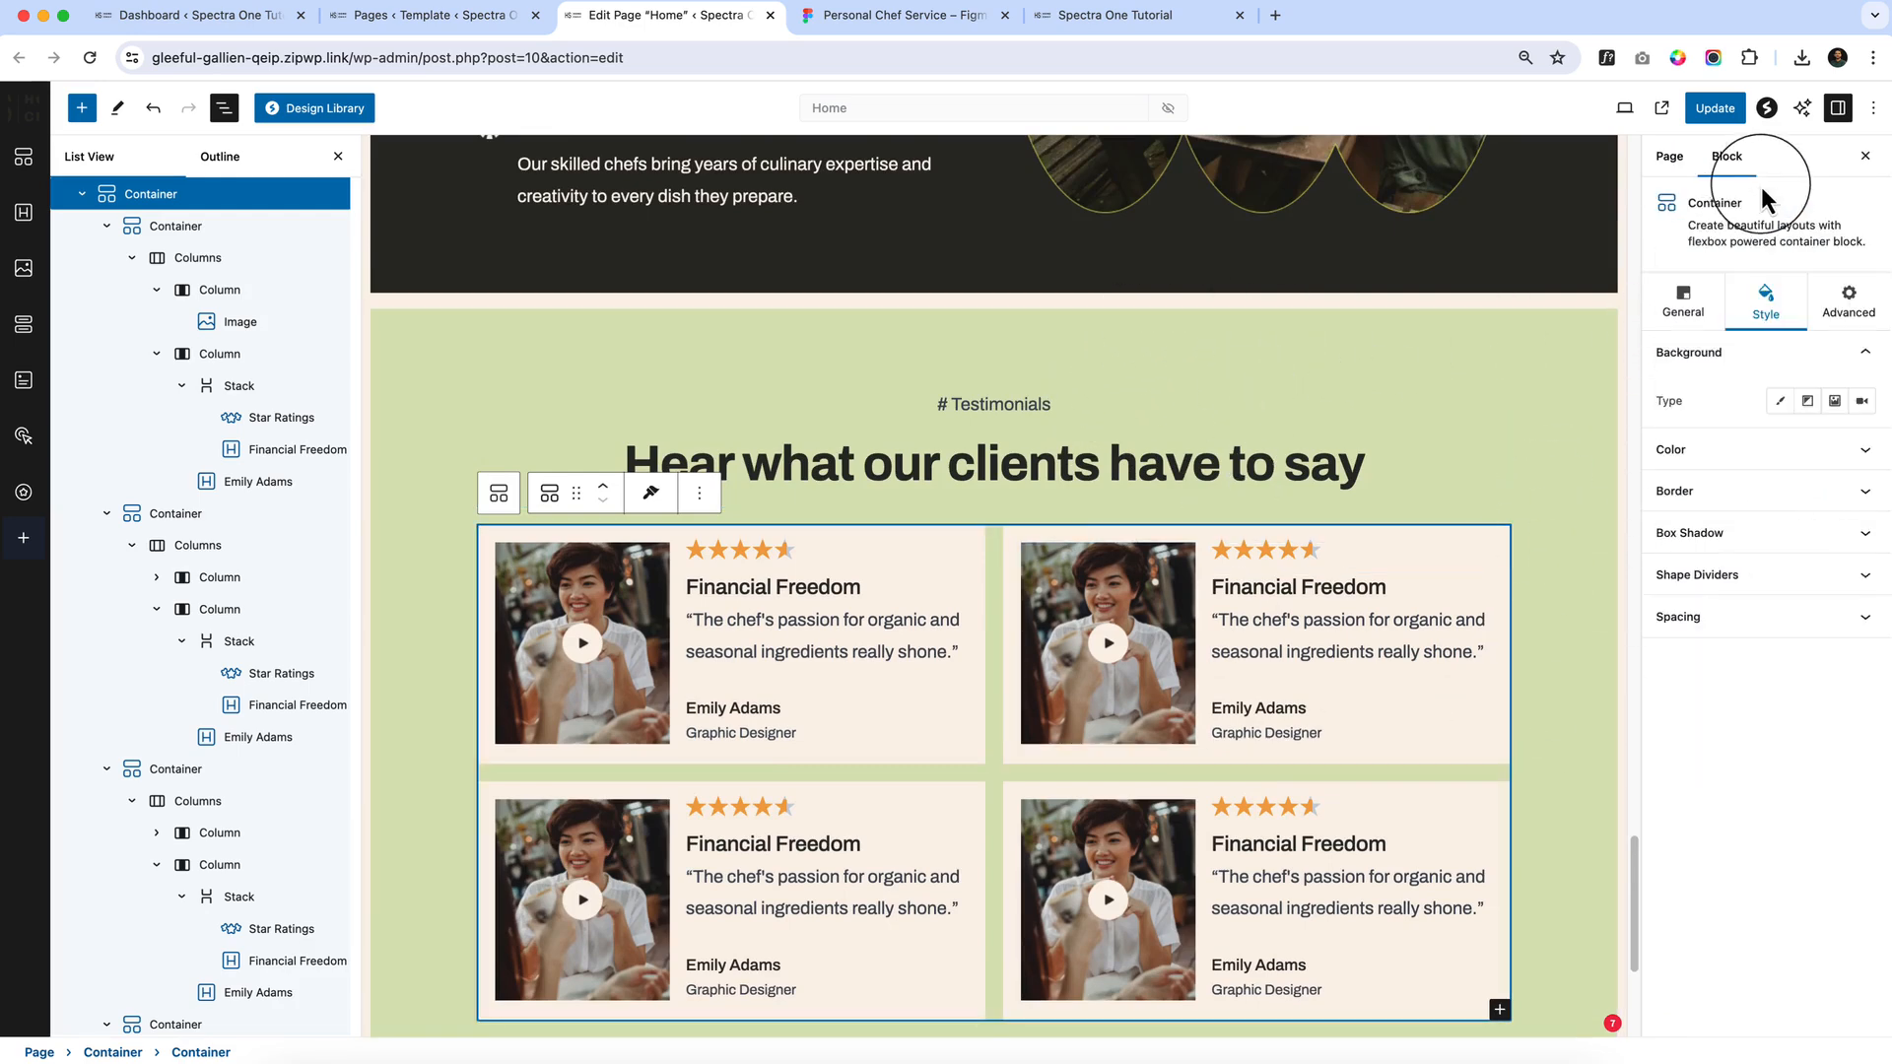
left_click(515, 376)
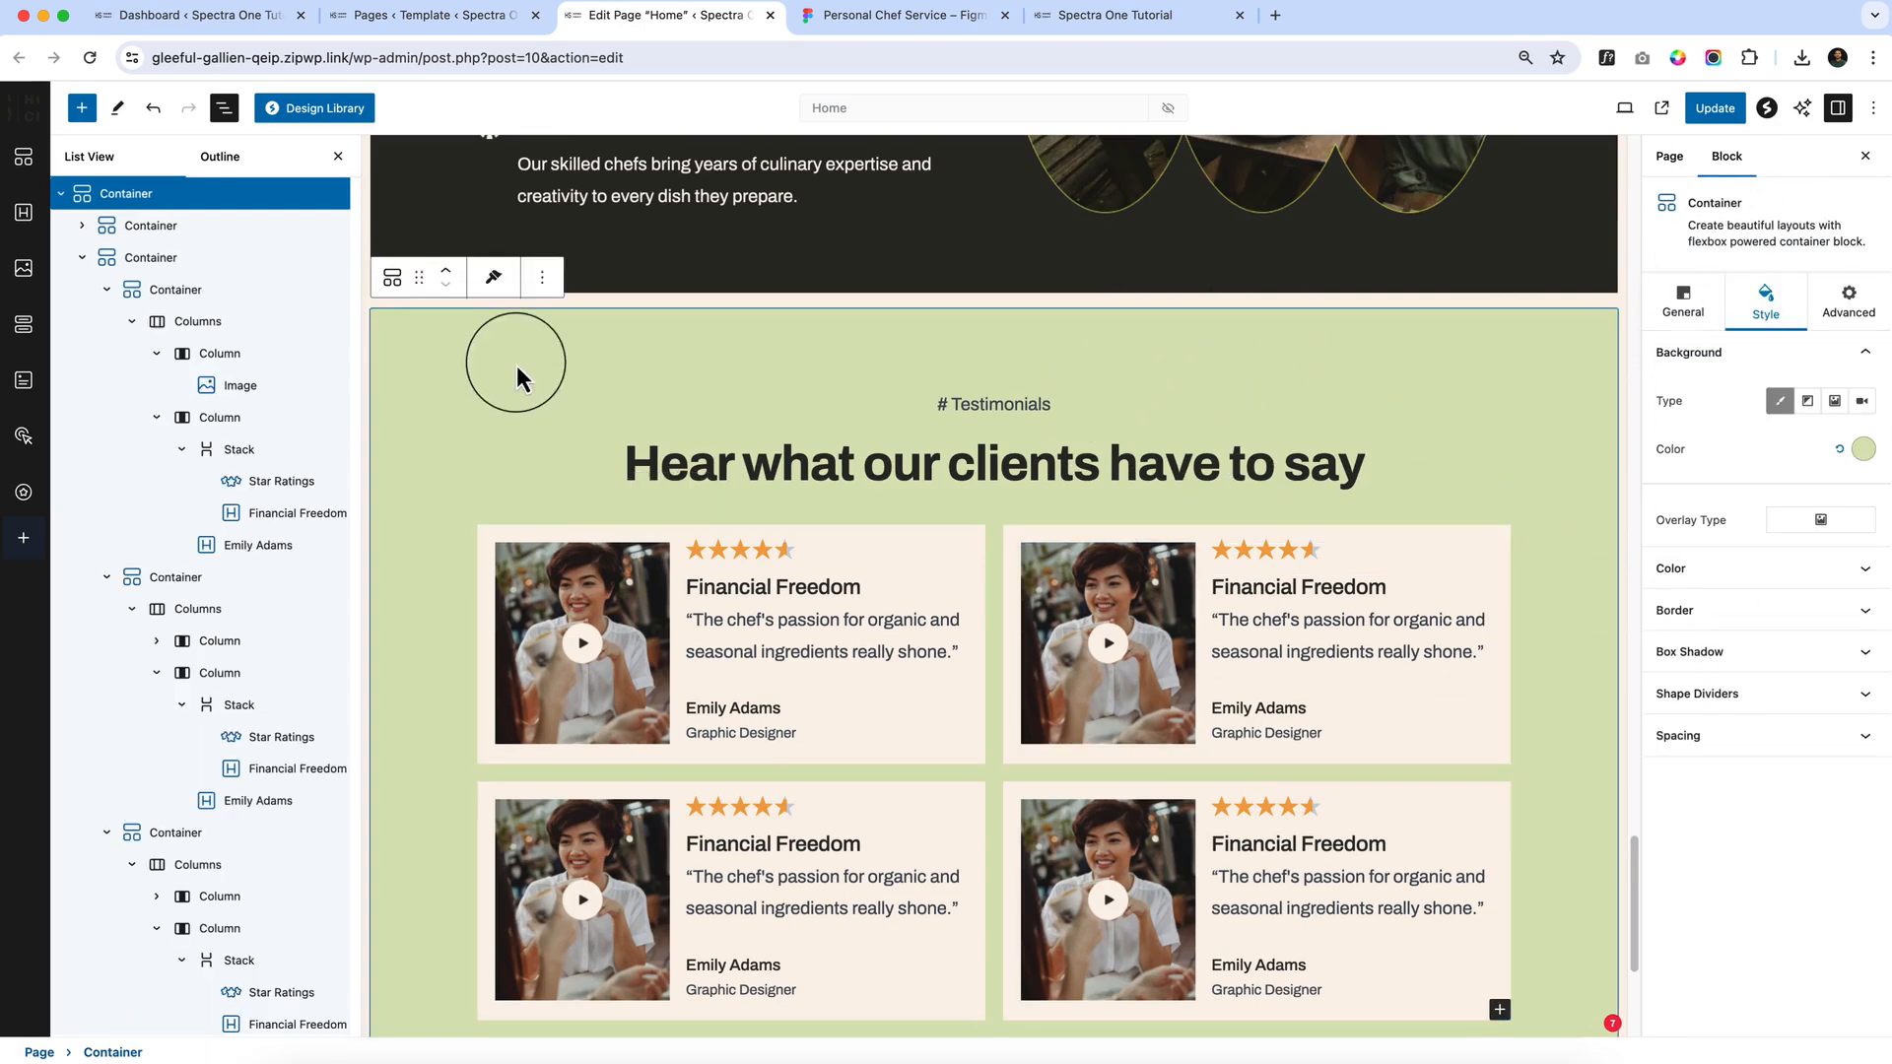
left_click(1743, 736)
left_click(1672, 894)
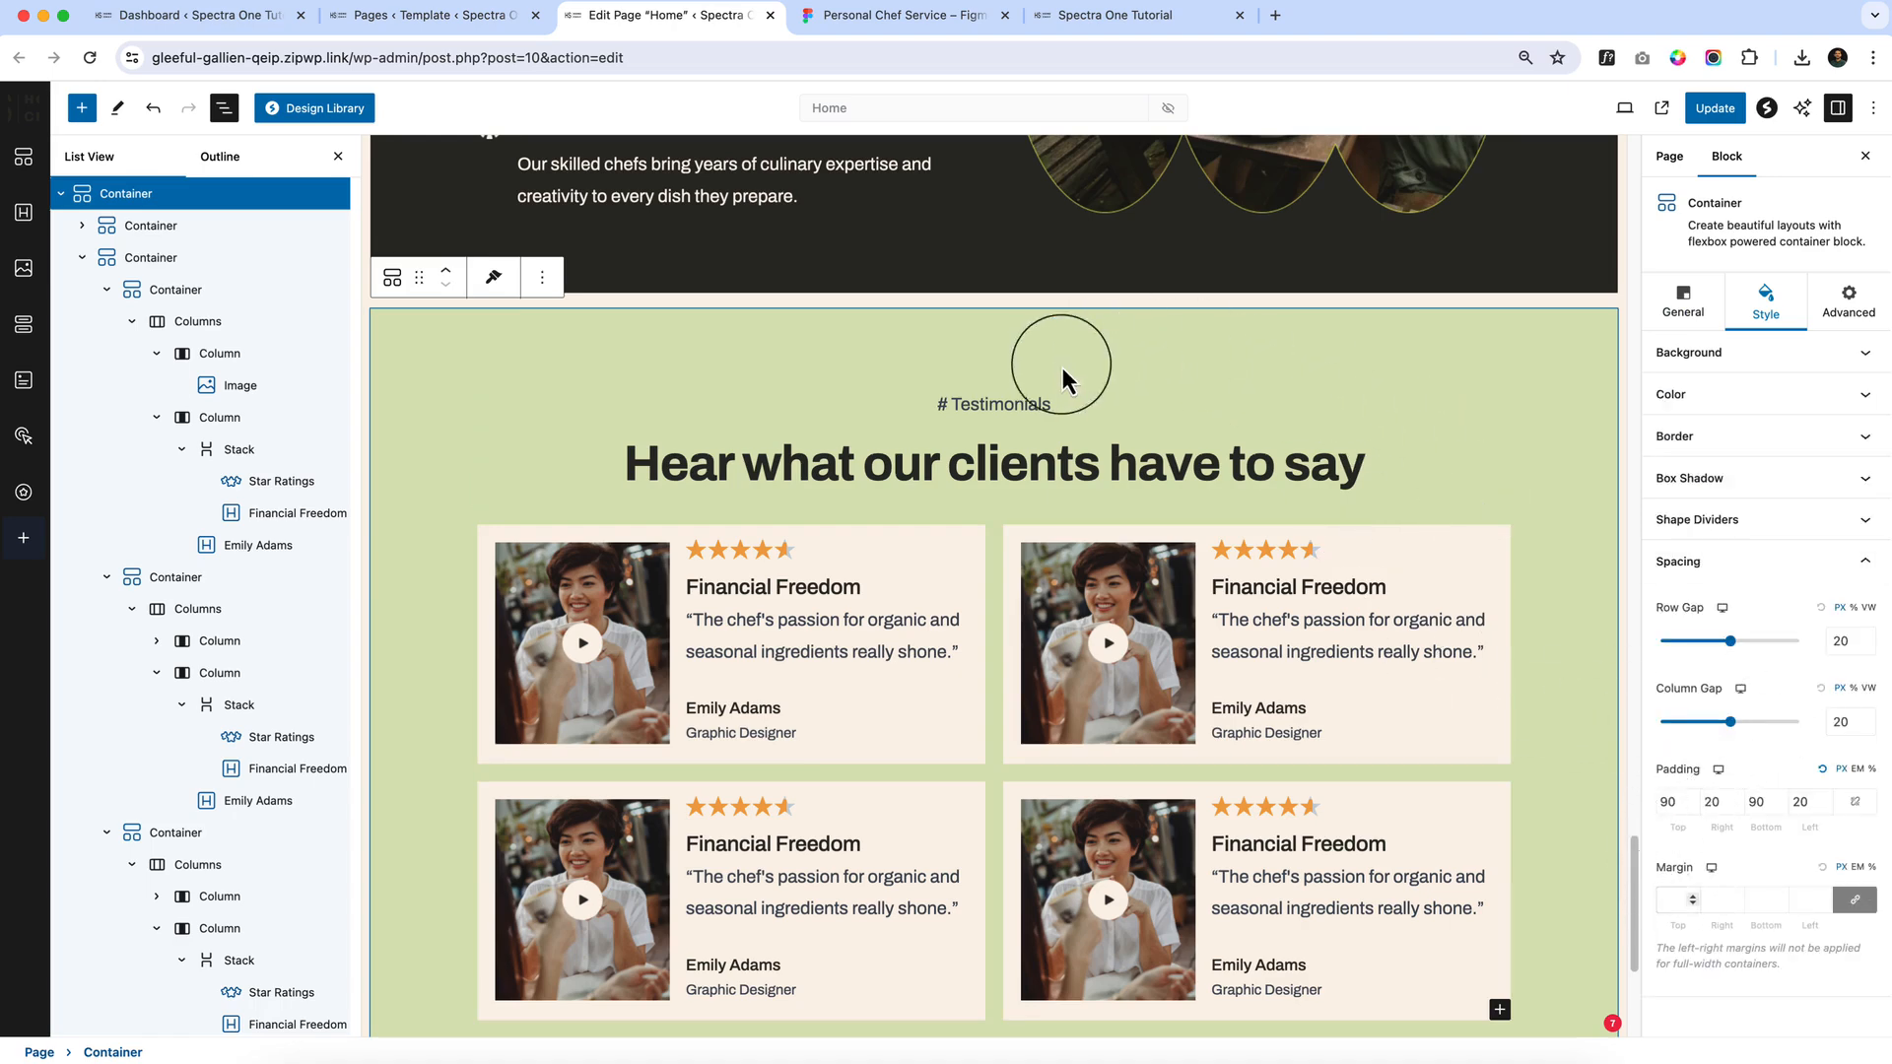
scroll(1034, 335, "up", 1)
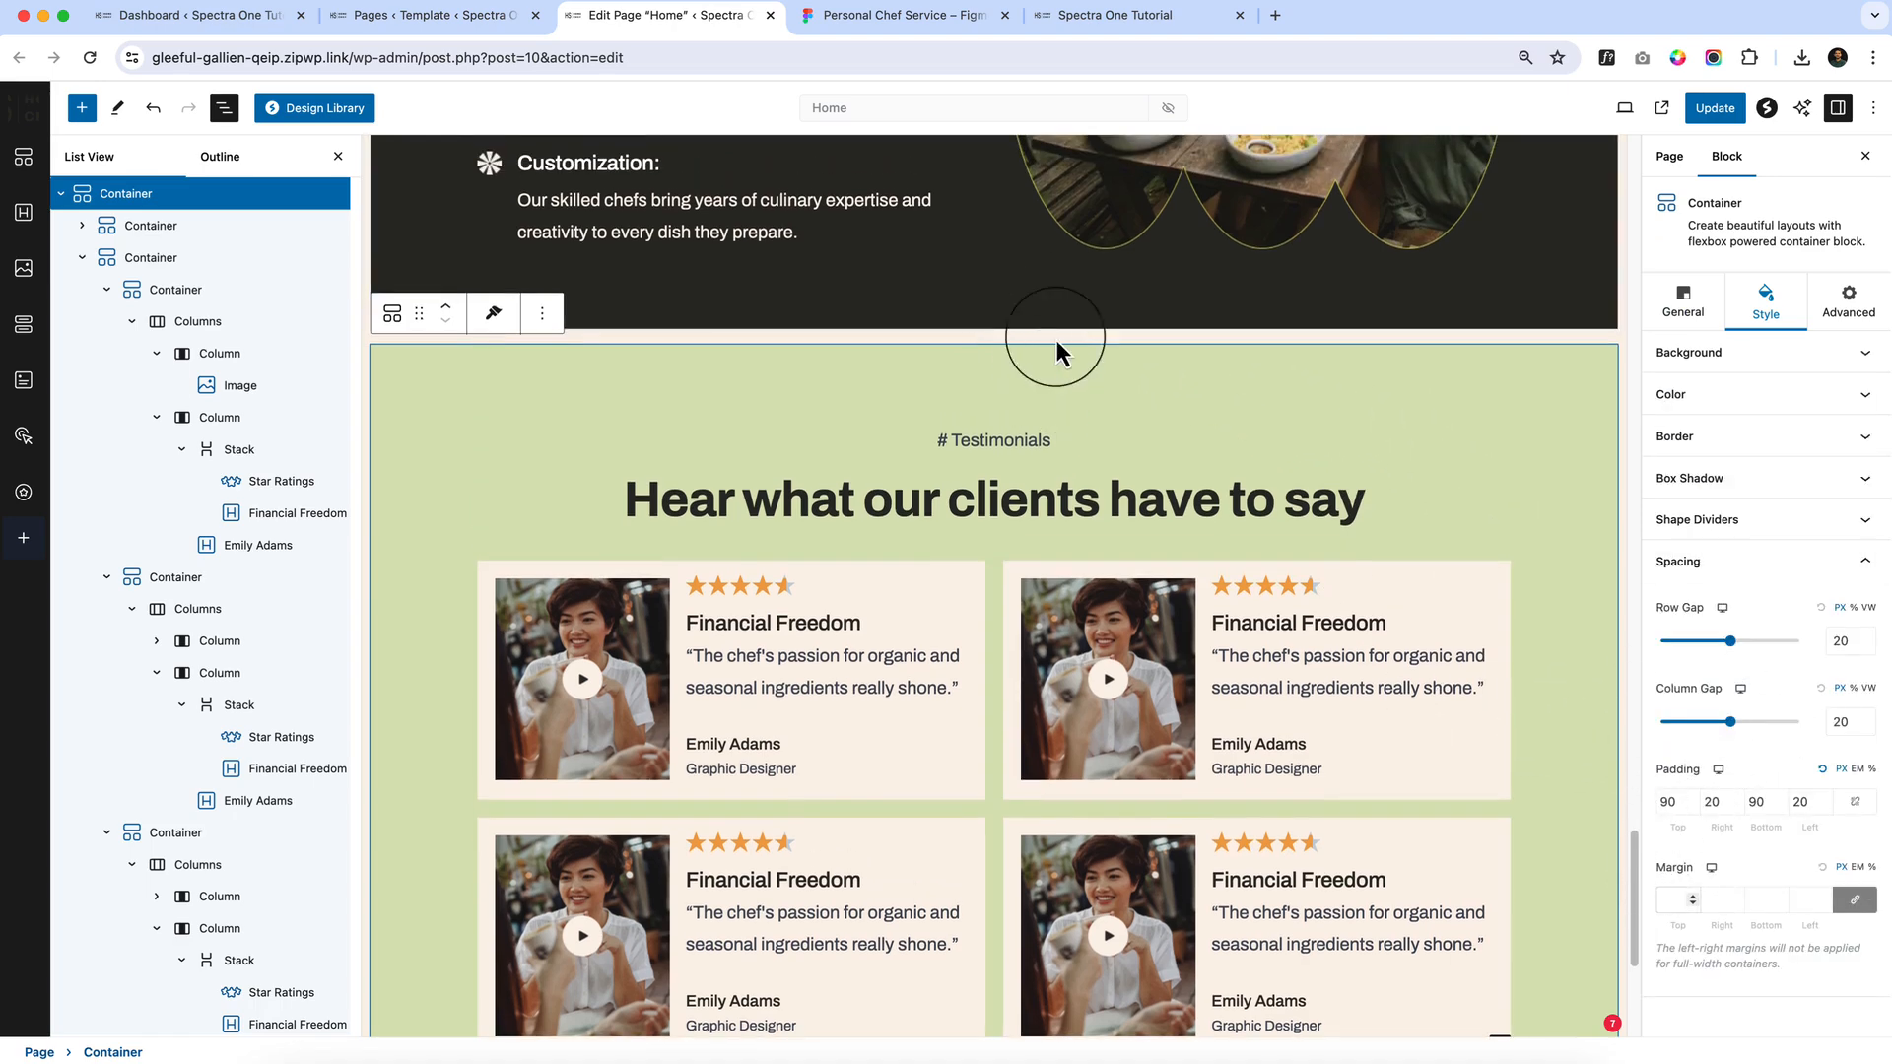
left_click(1851, 899)
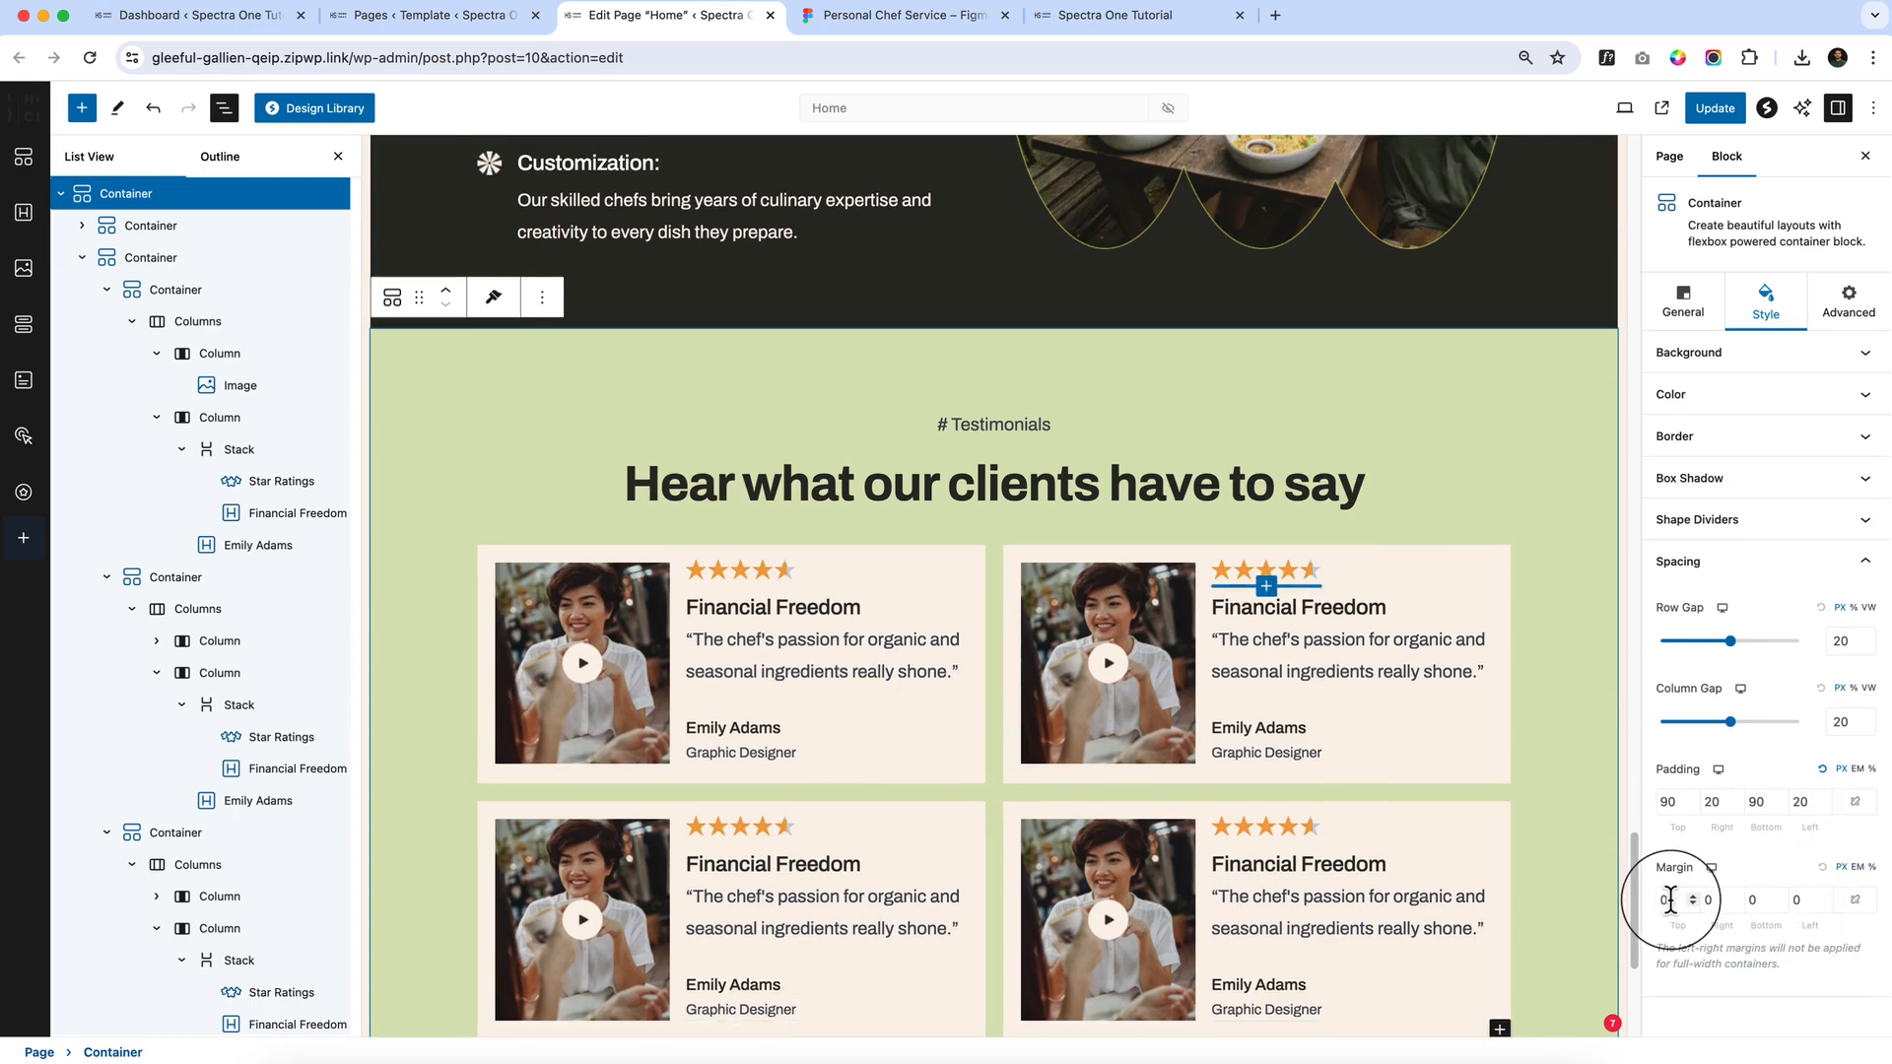
left_click(1849, 898)
left_click(1849, 899)
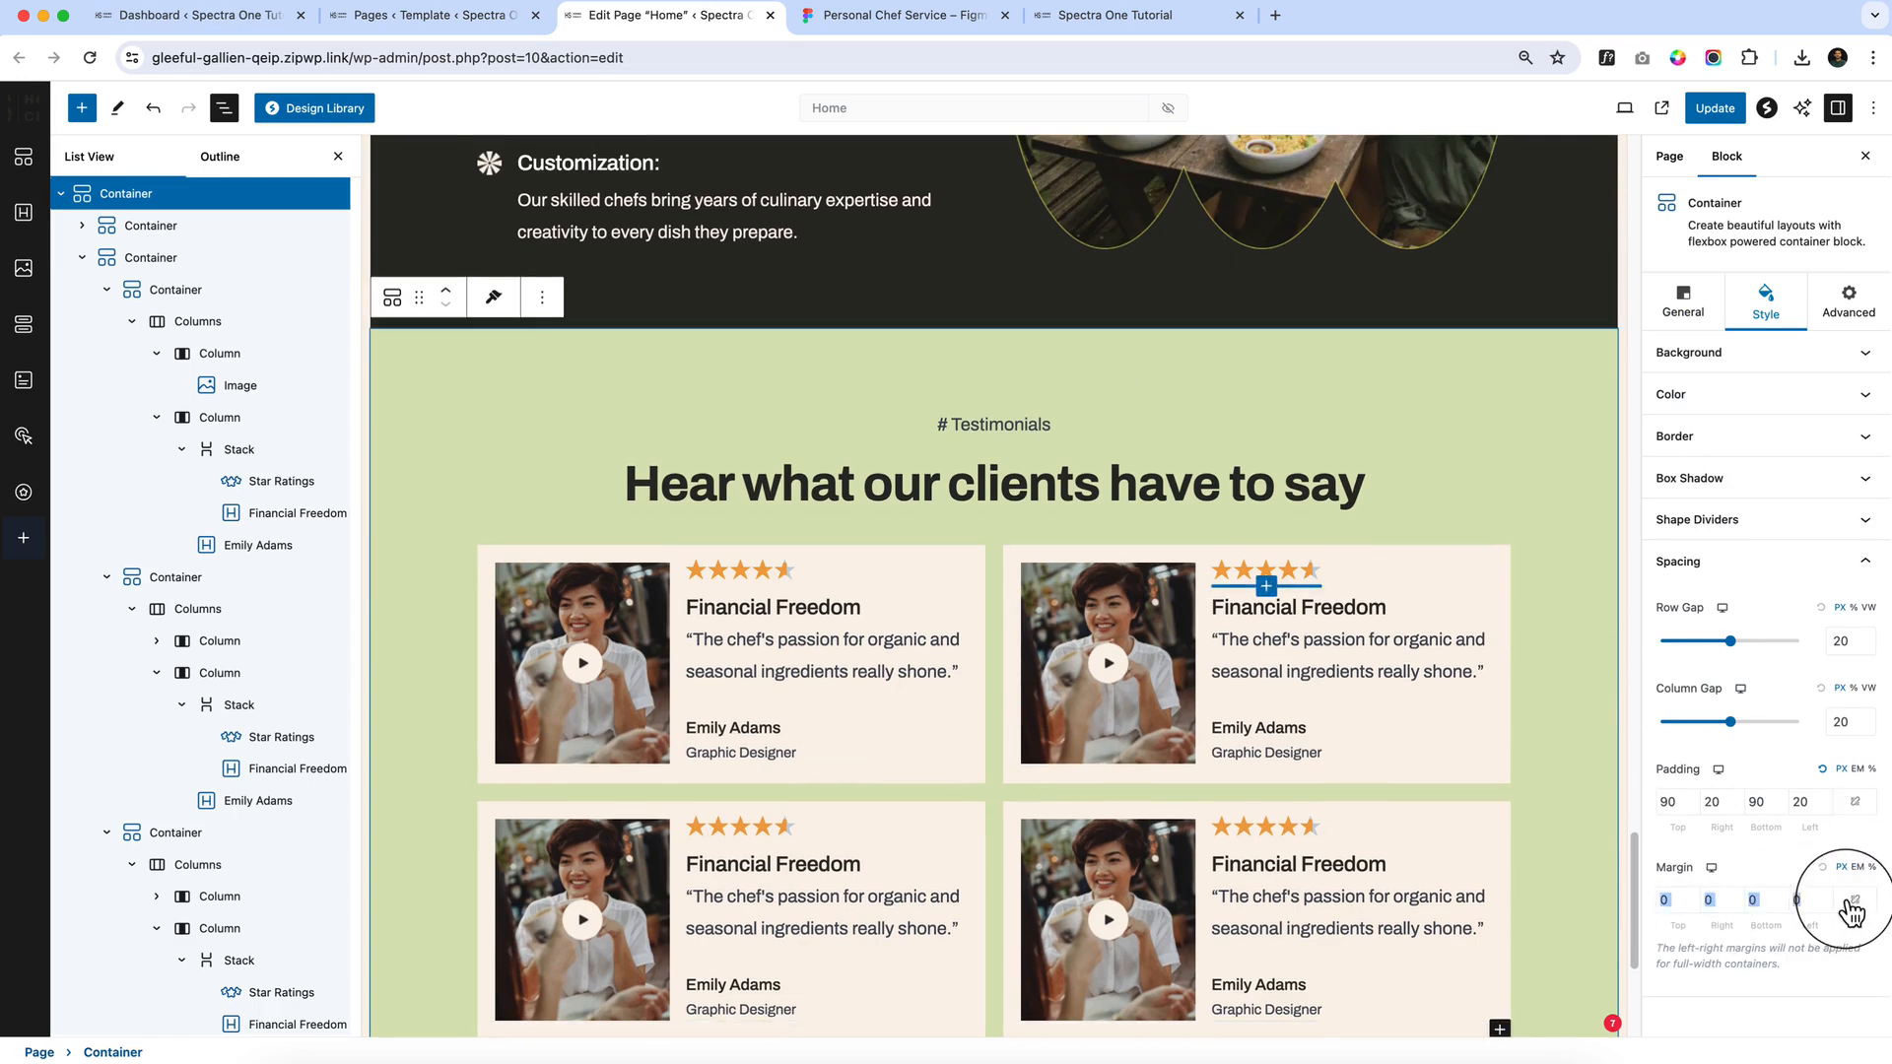
left_click(1657, 904)
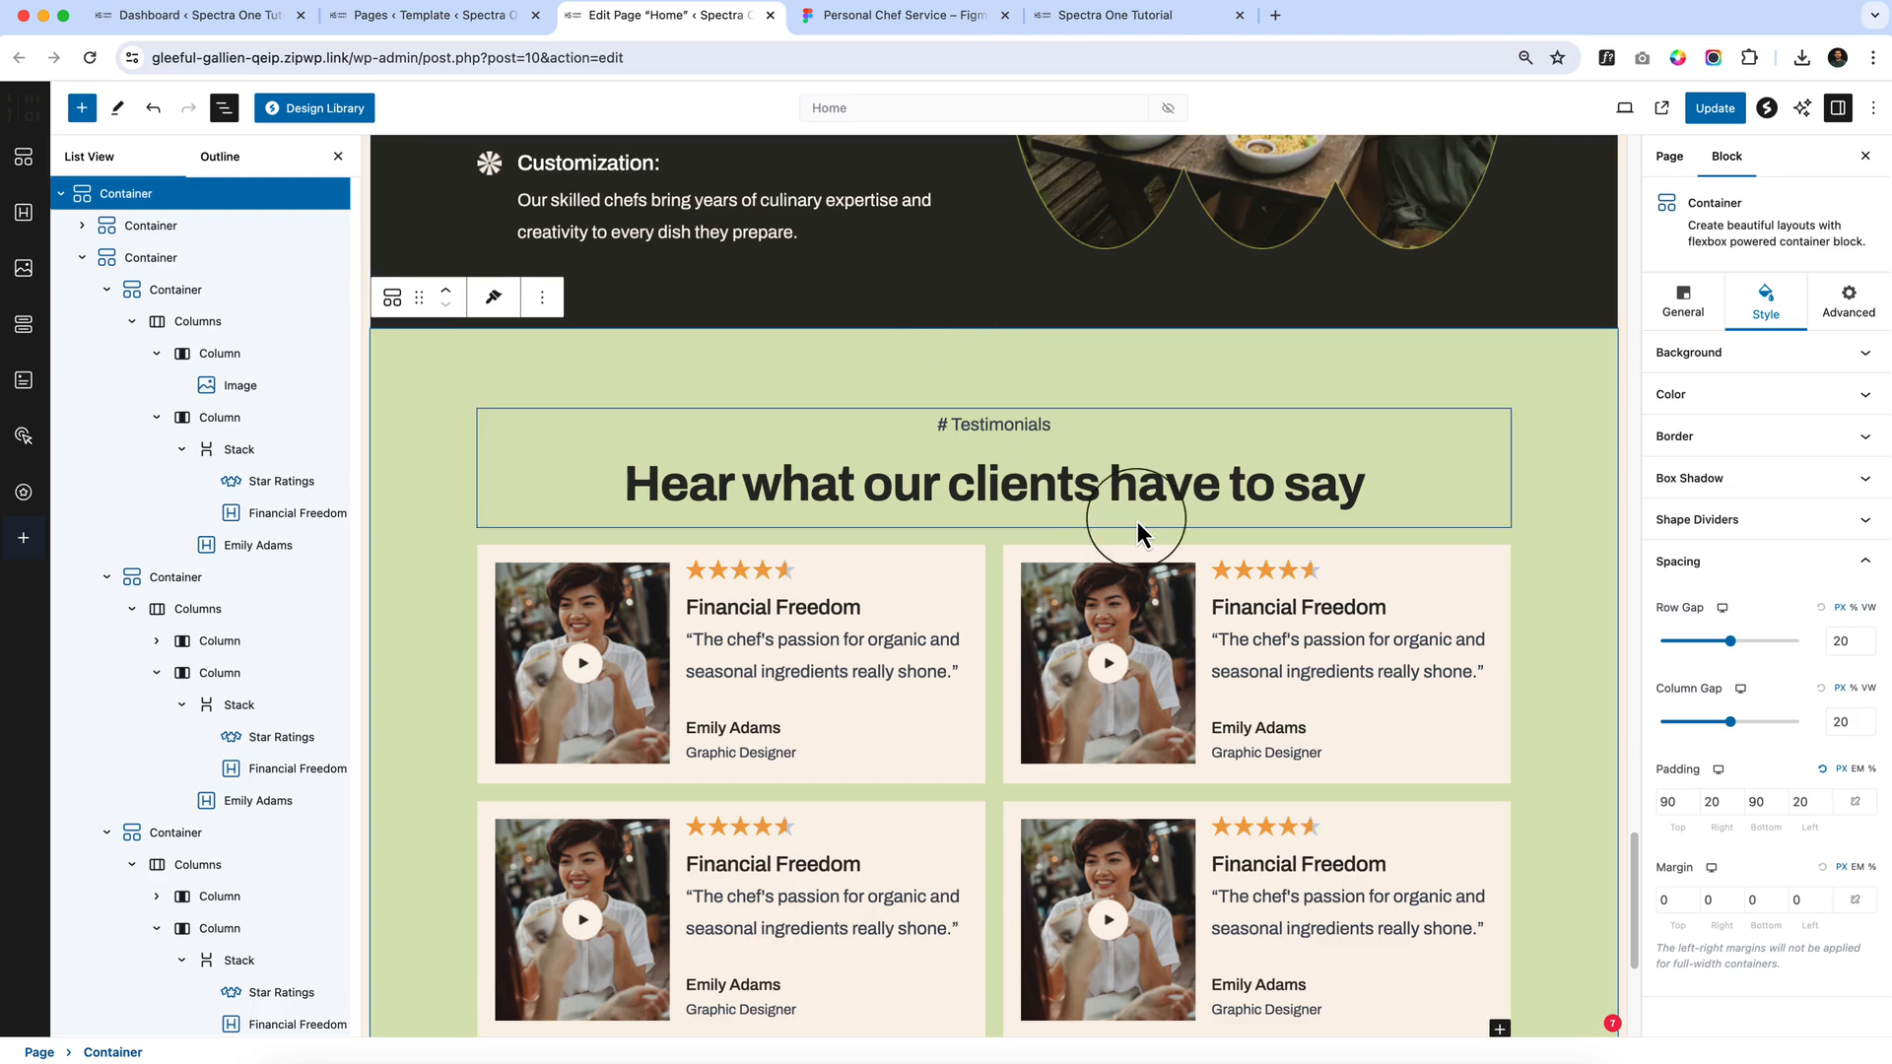
Update the Home page and reload the live site to check the testimonials section down to the footer
scroll(1123, 463, "down", 5)
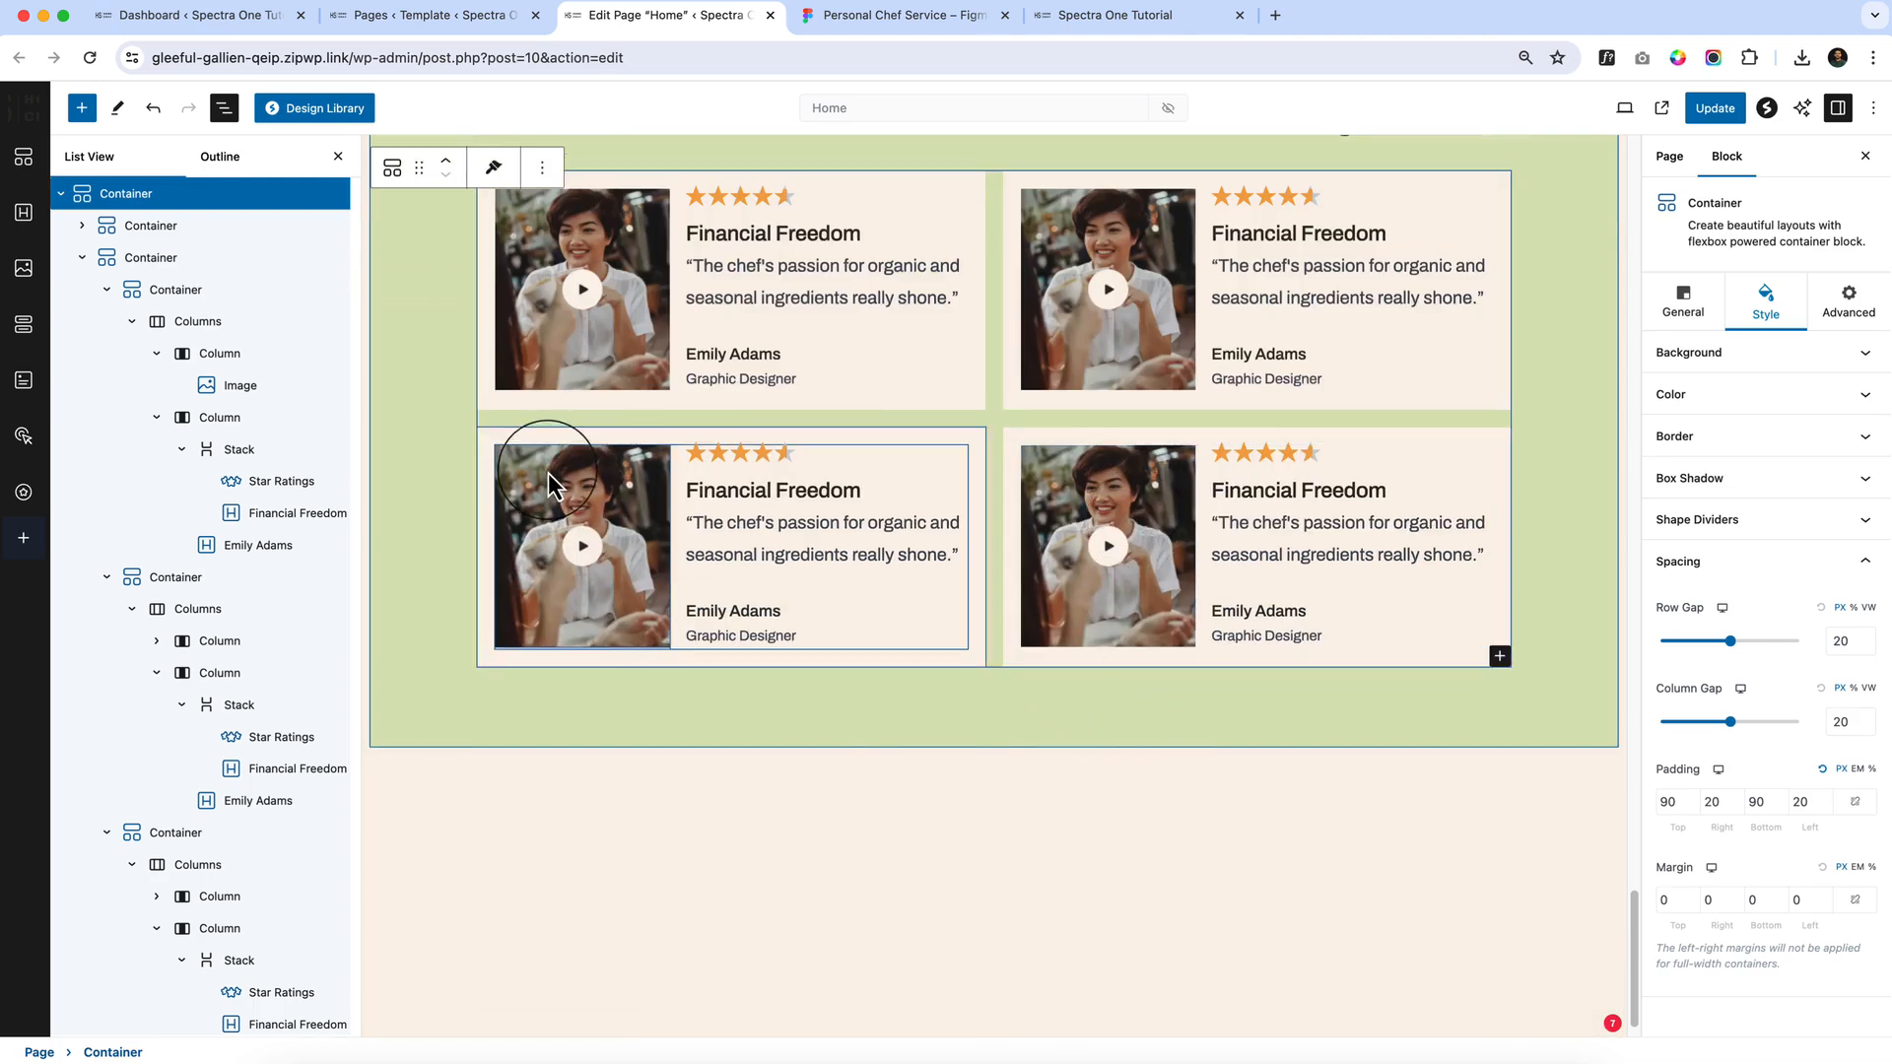
left_click(1716, 108)
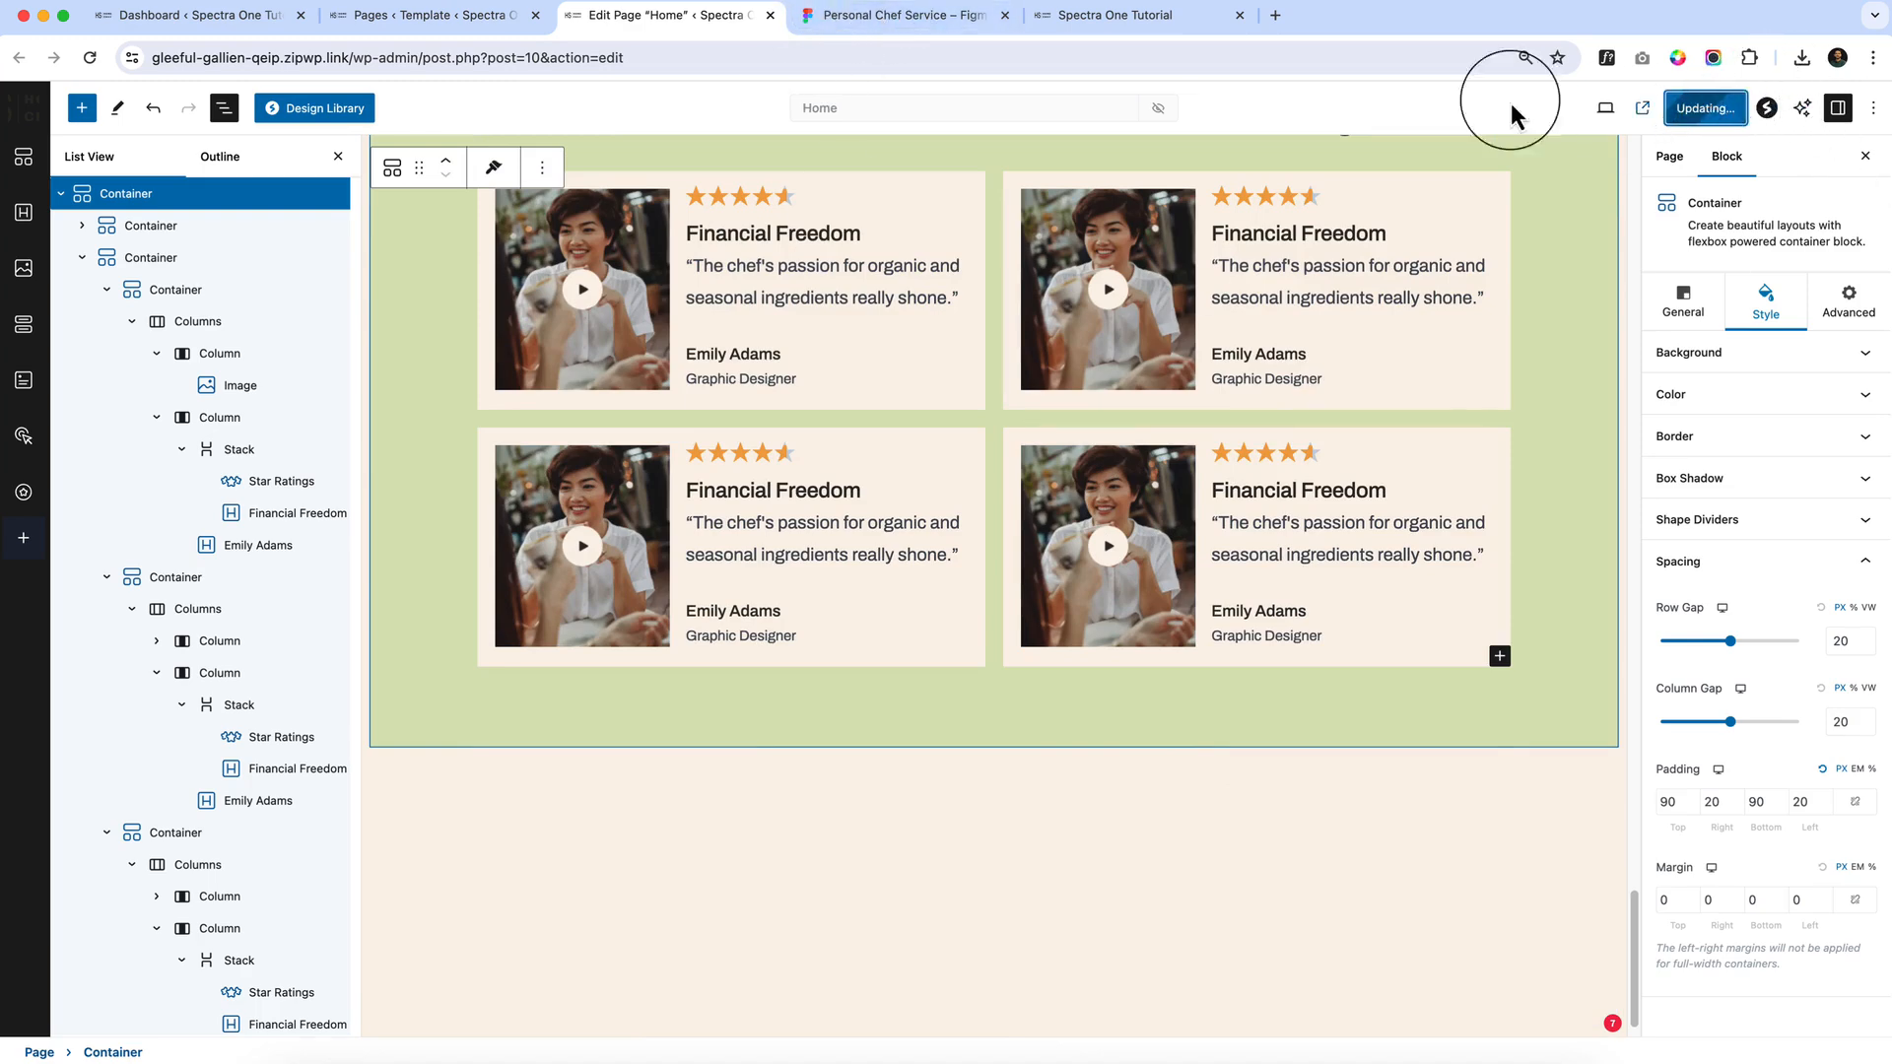
left_click(920, 22)
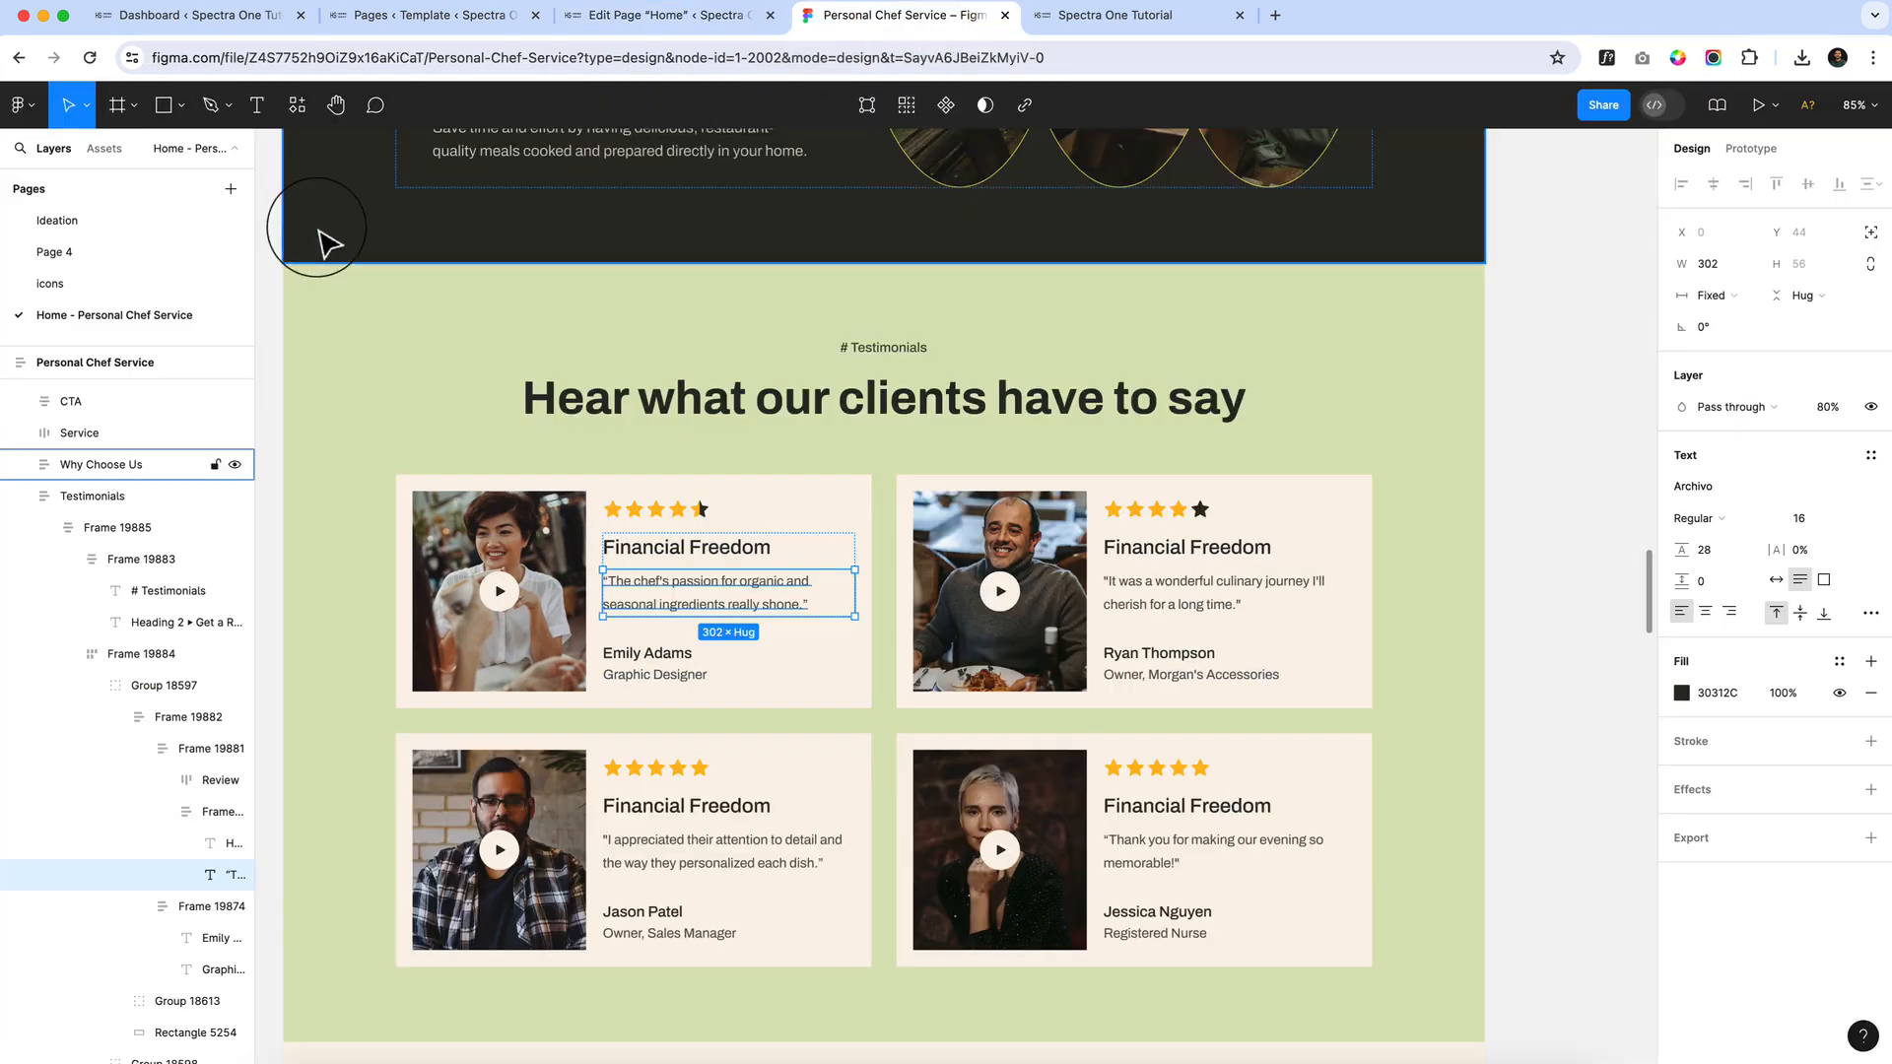
left_click(408, 21)
left_click(1103, 22)
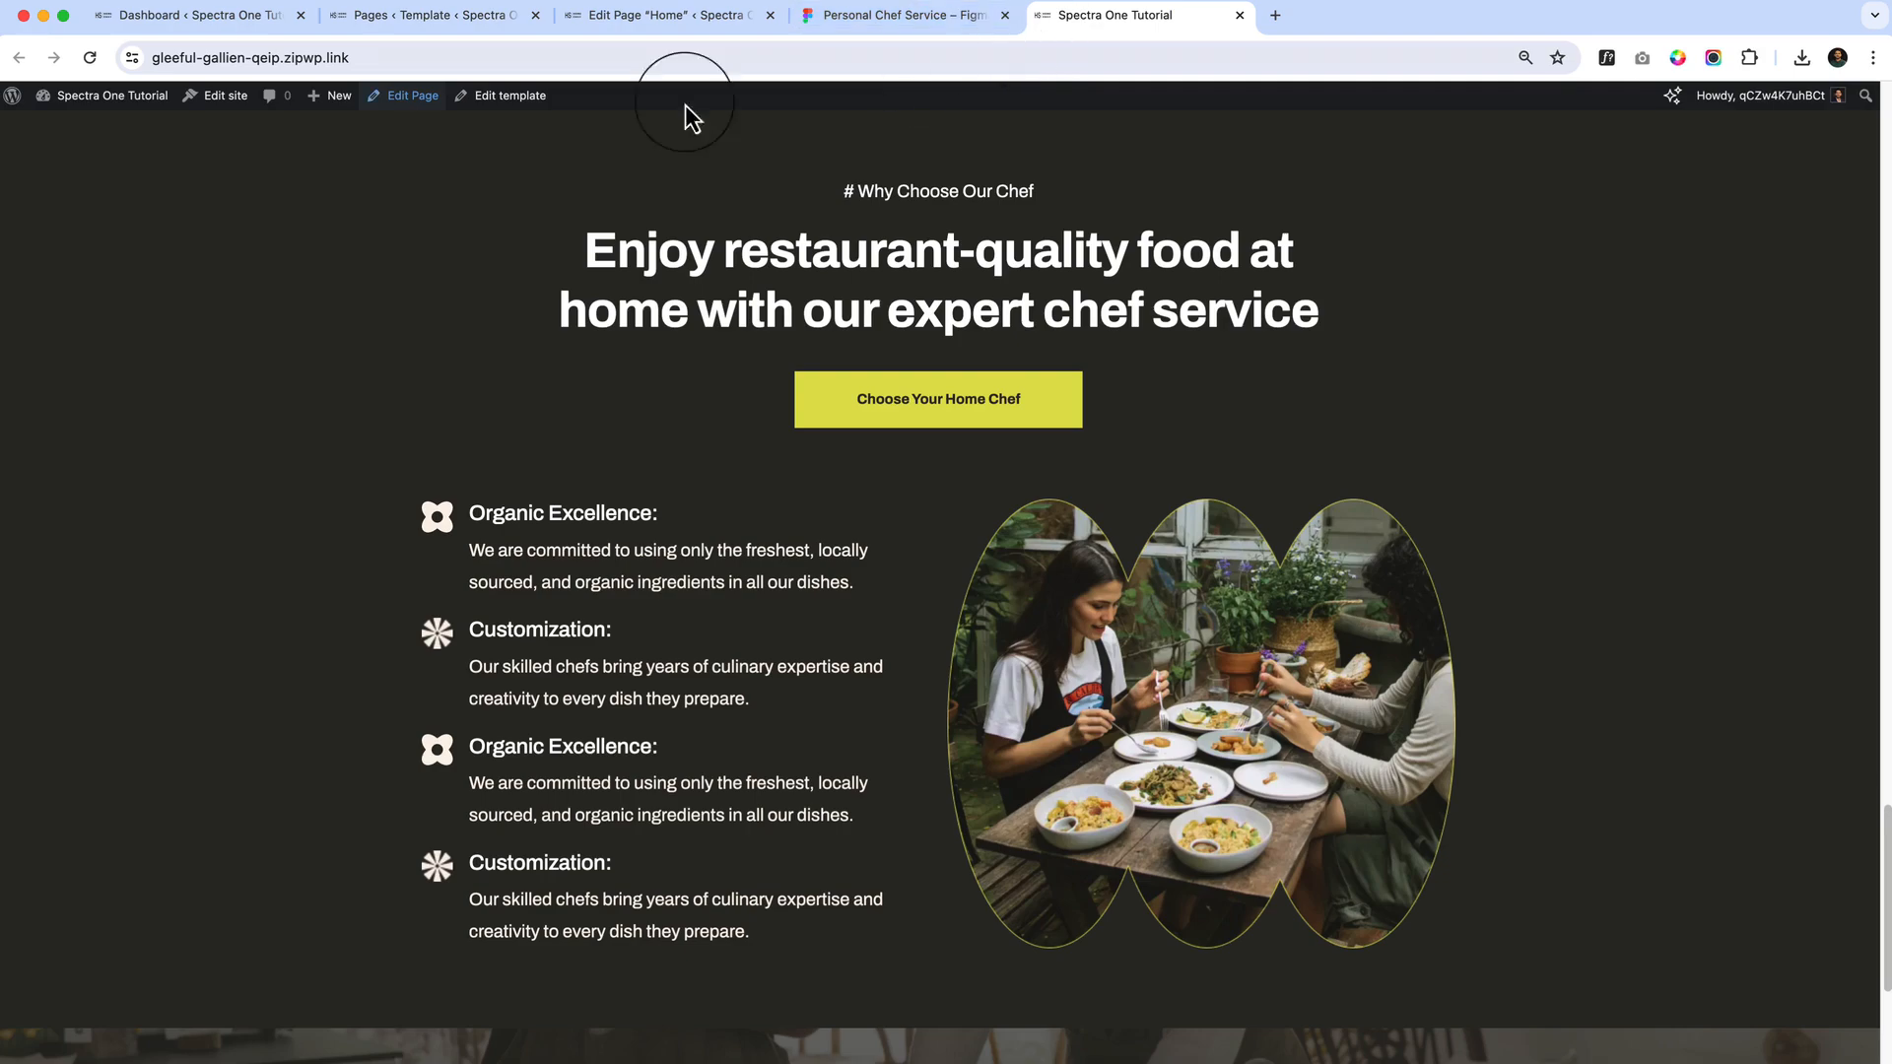
left_click(89, 59)
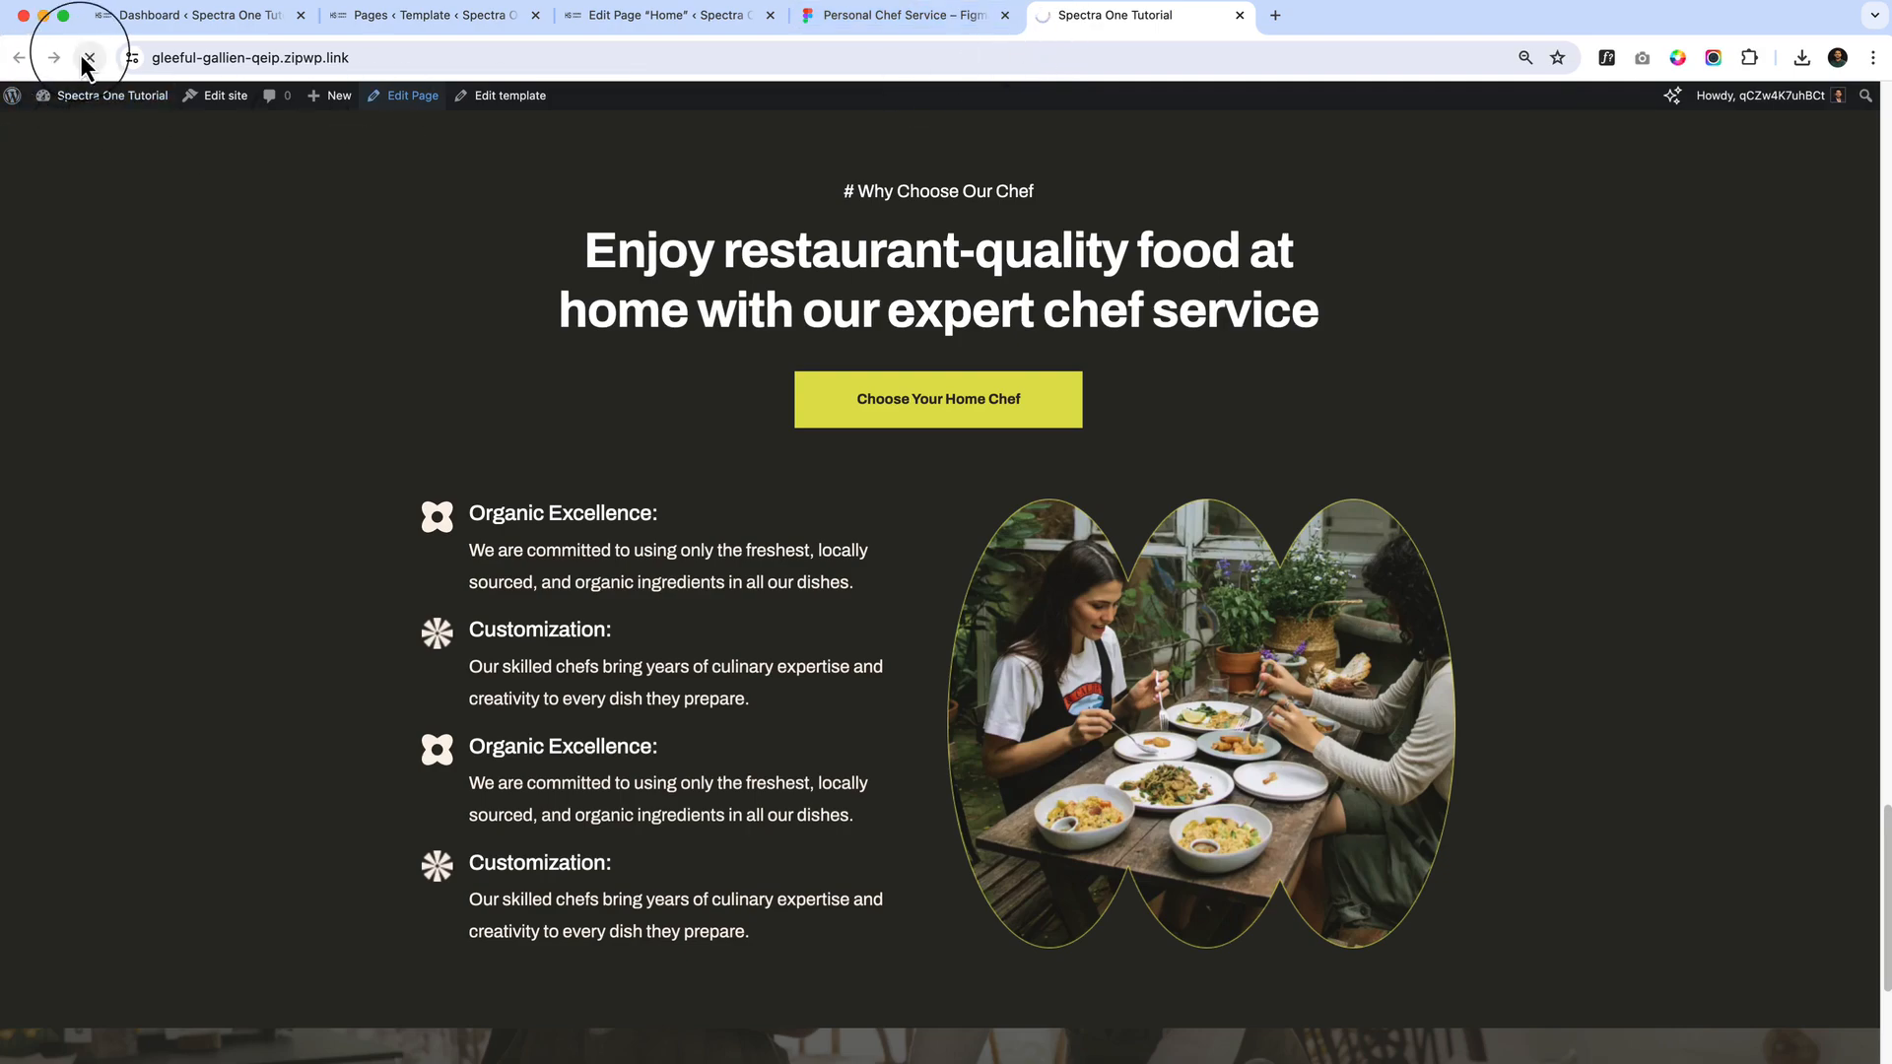
scroll(589, 475, "down", 6)
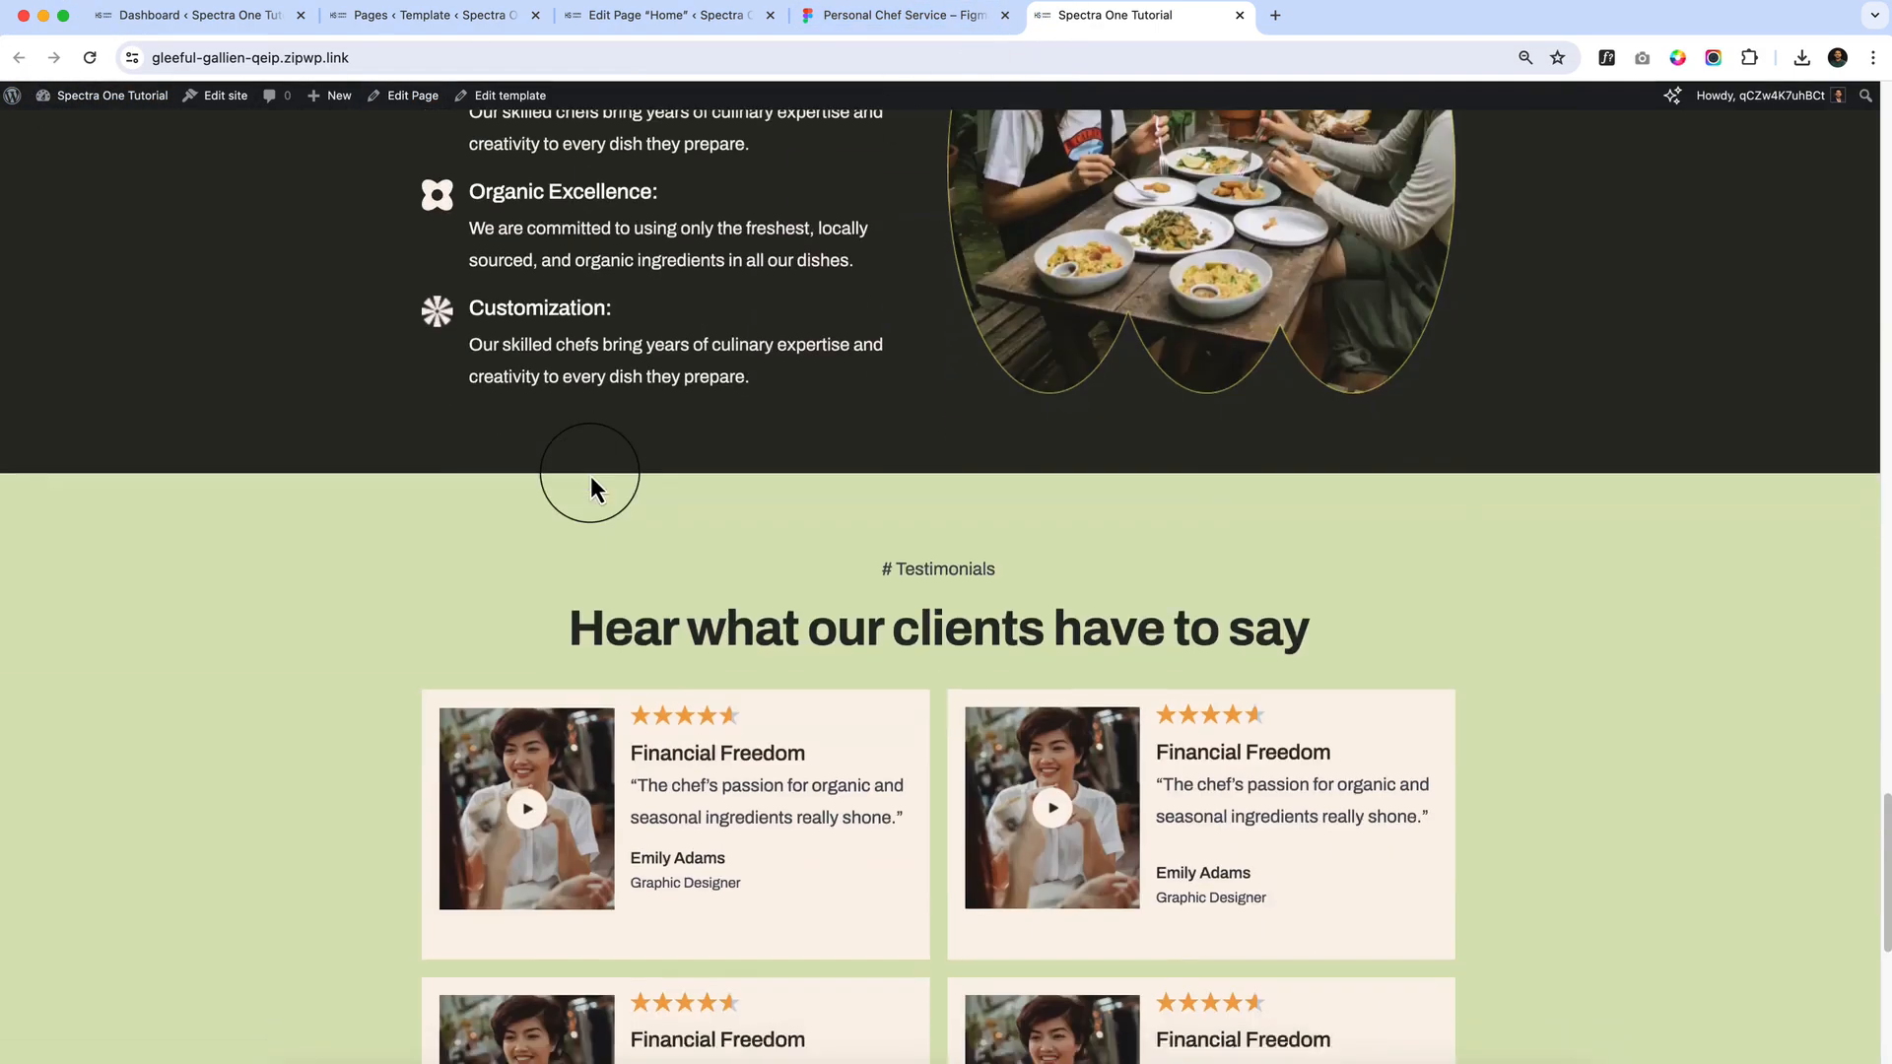
scroll(589, 476, "down", 7)
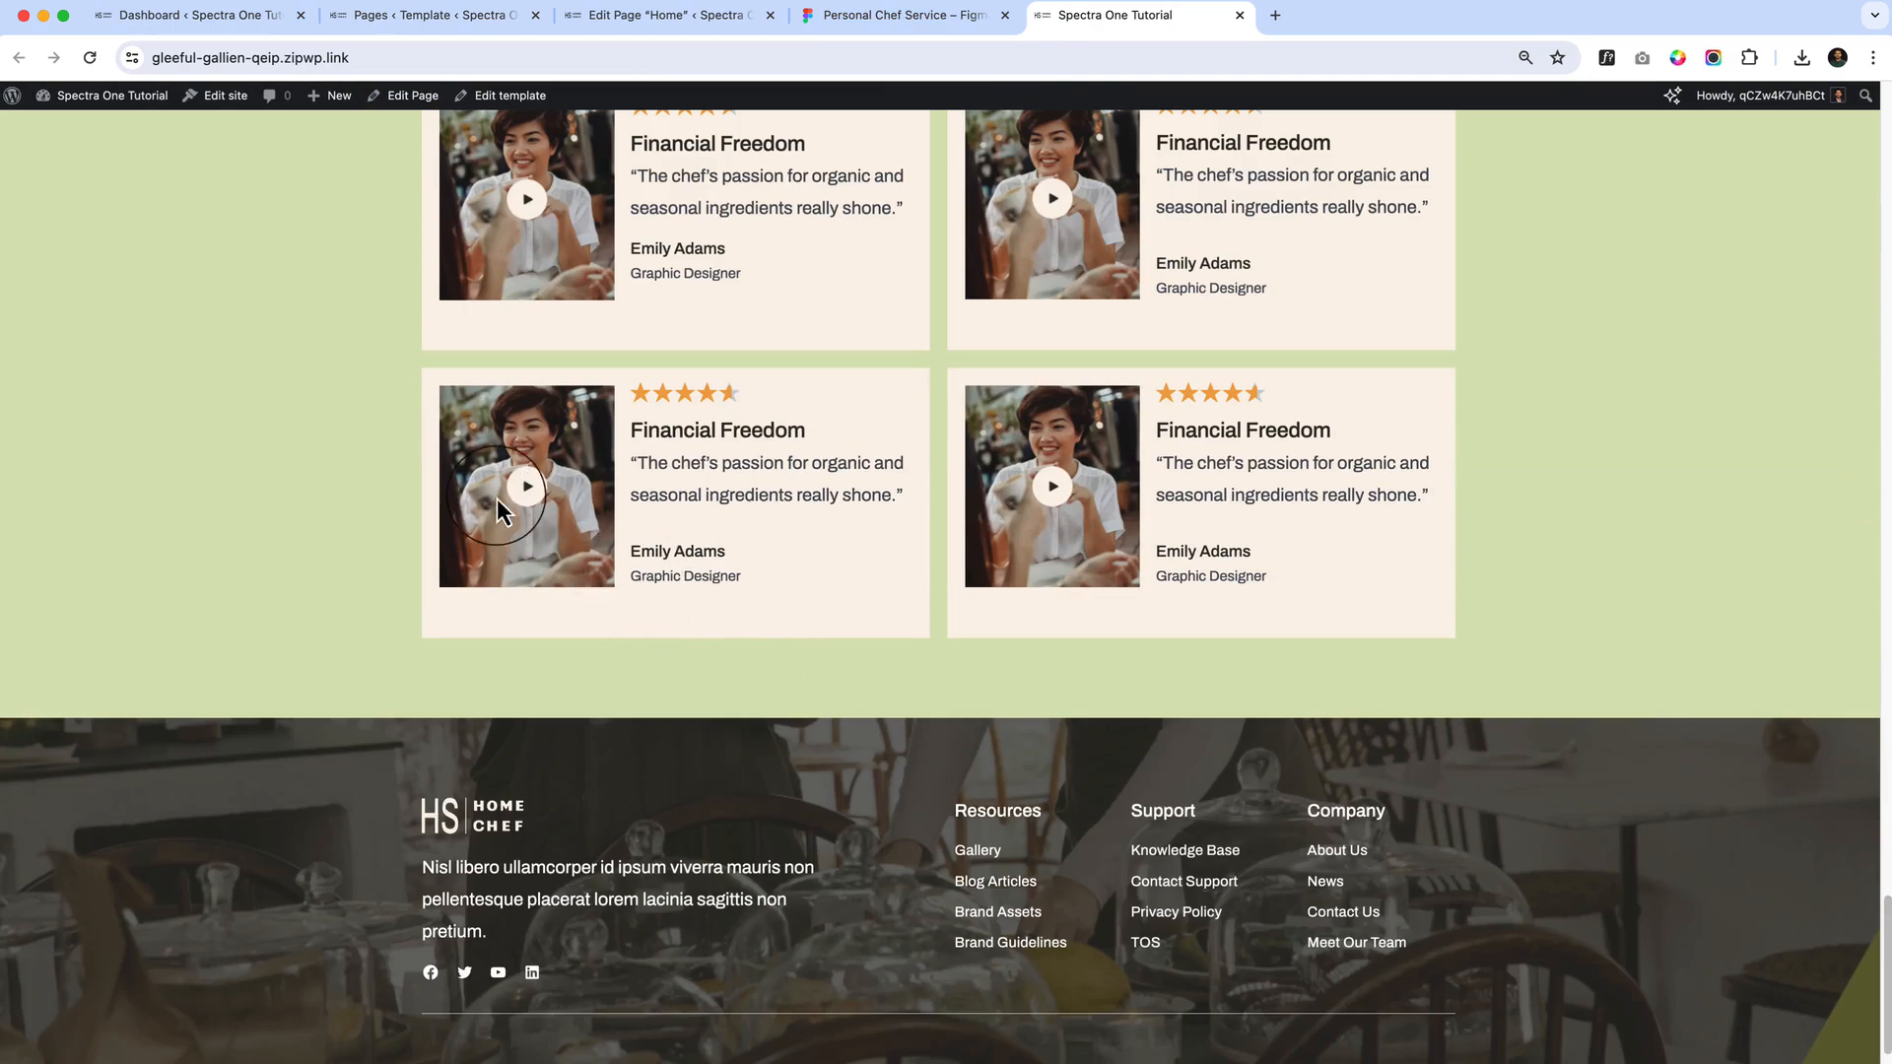
scroll(1080, 670, "down", 1)
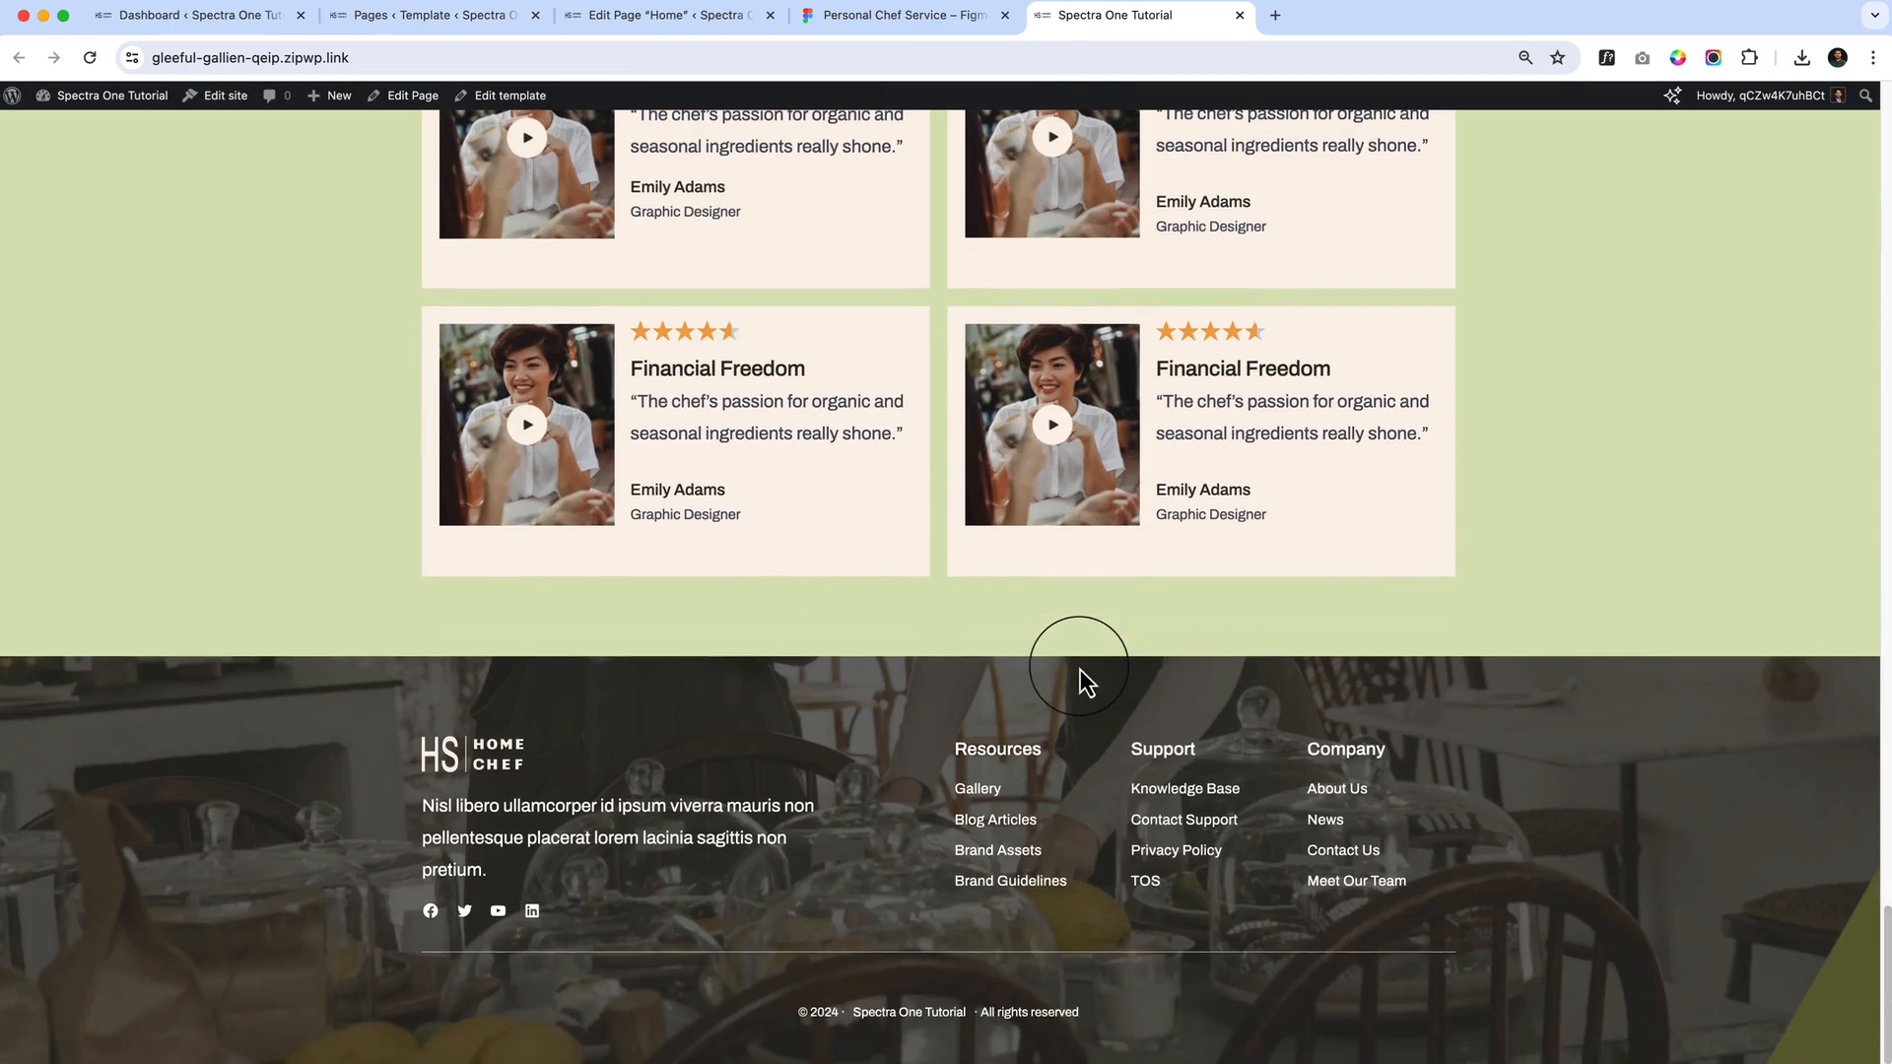
scroll(1080, 670, "up", 5)
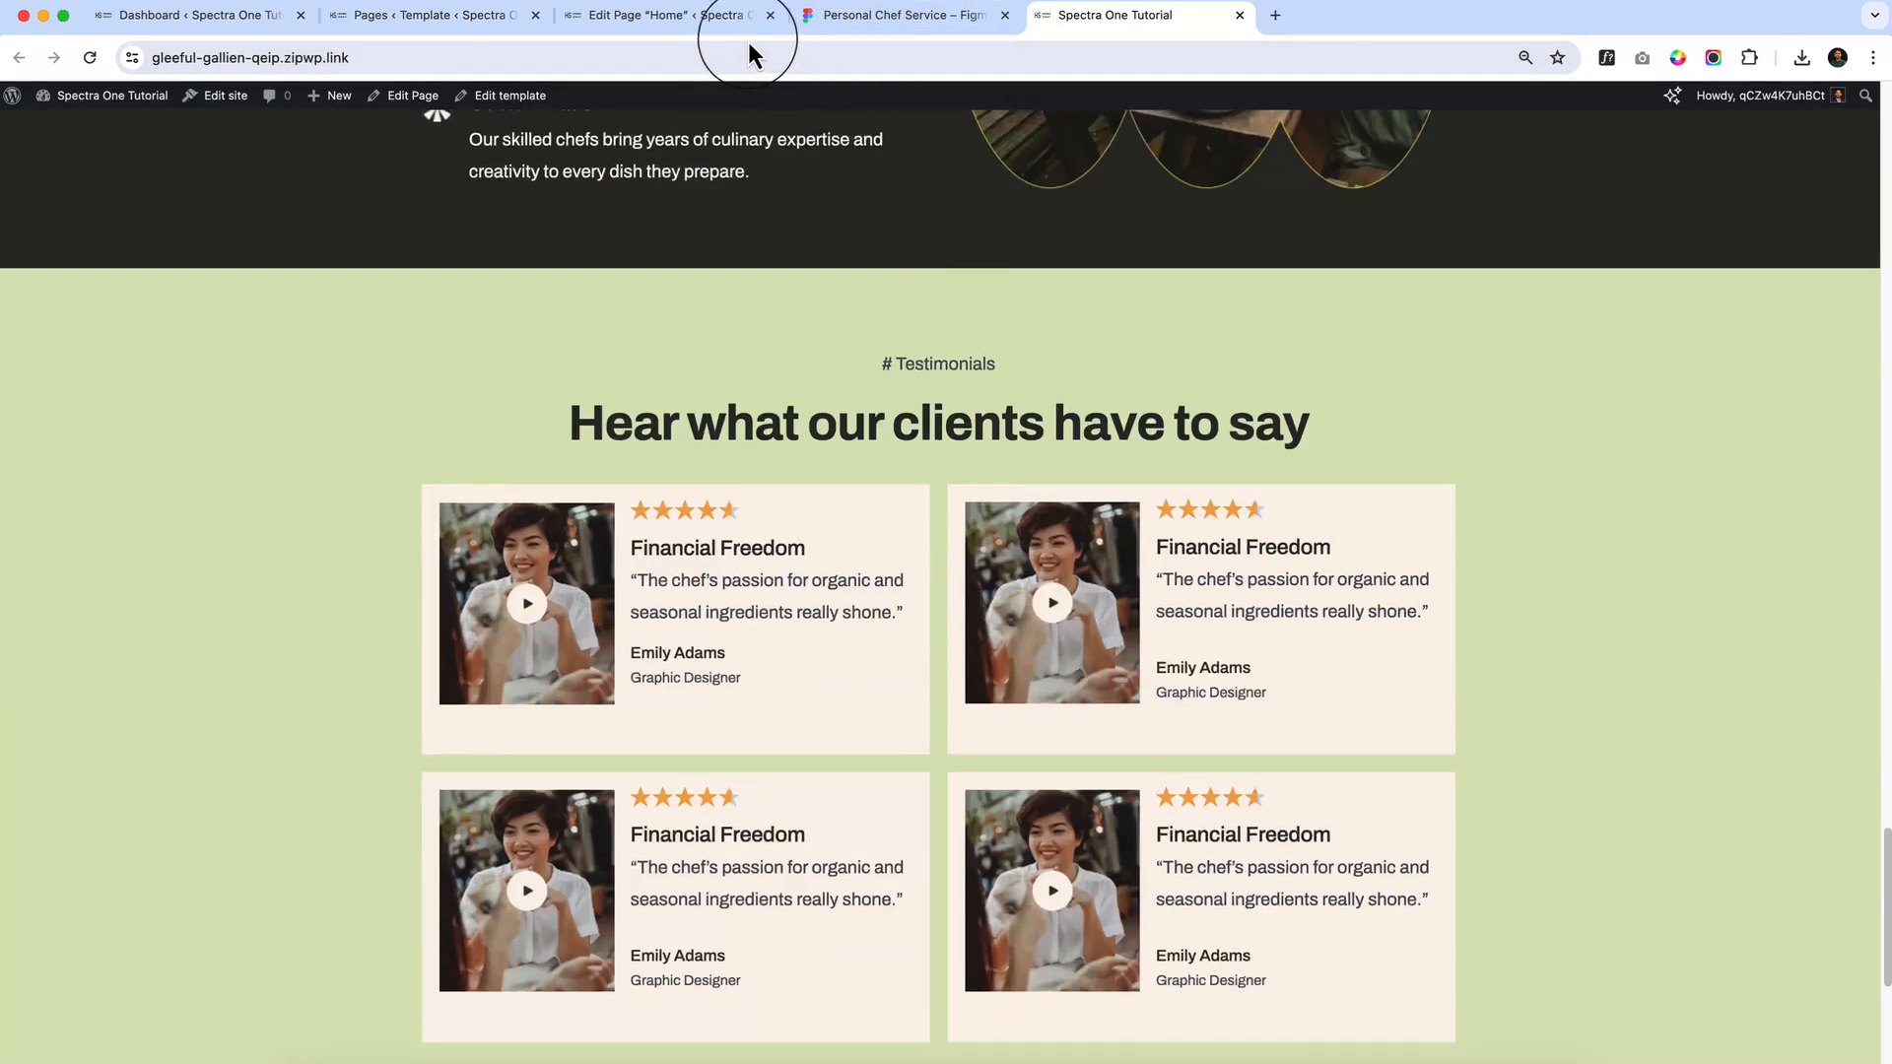
Switch to the Figma design and examine the sections below the testimonials, from the recipe selection to the contact form
left_click(817, 18)
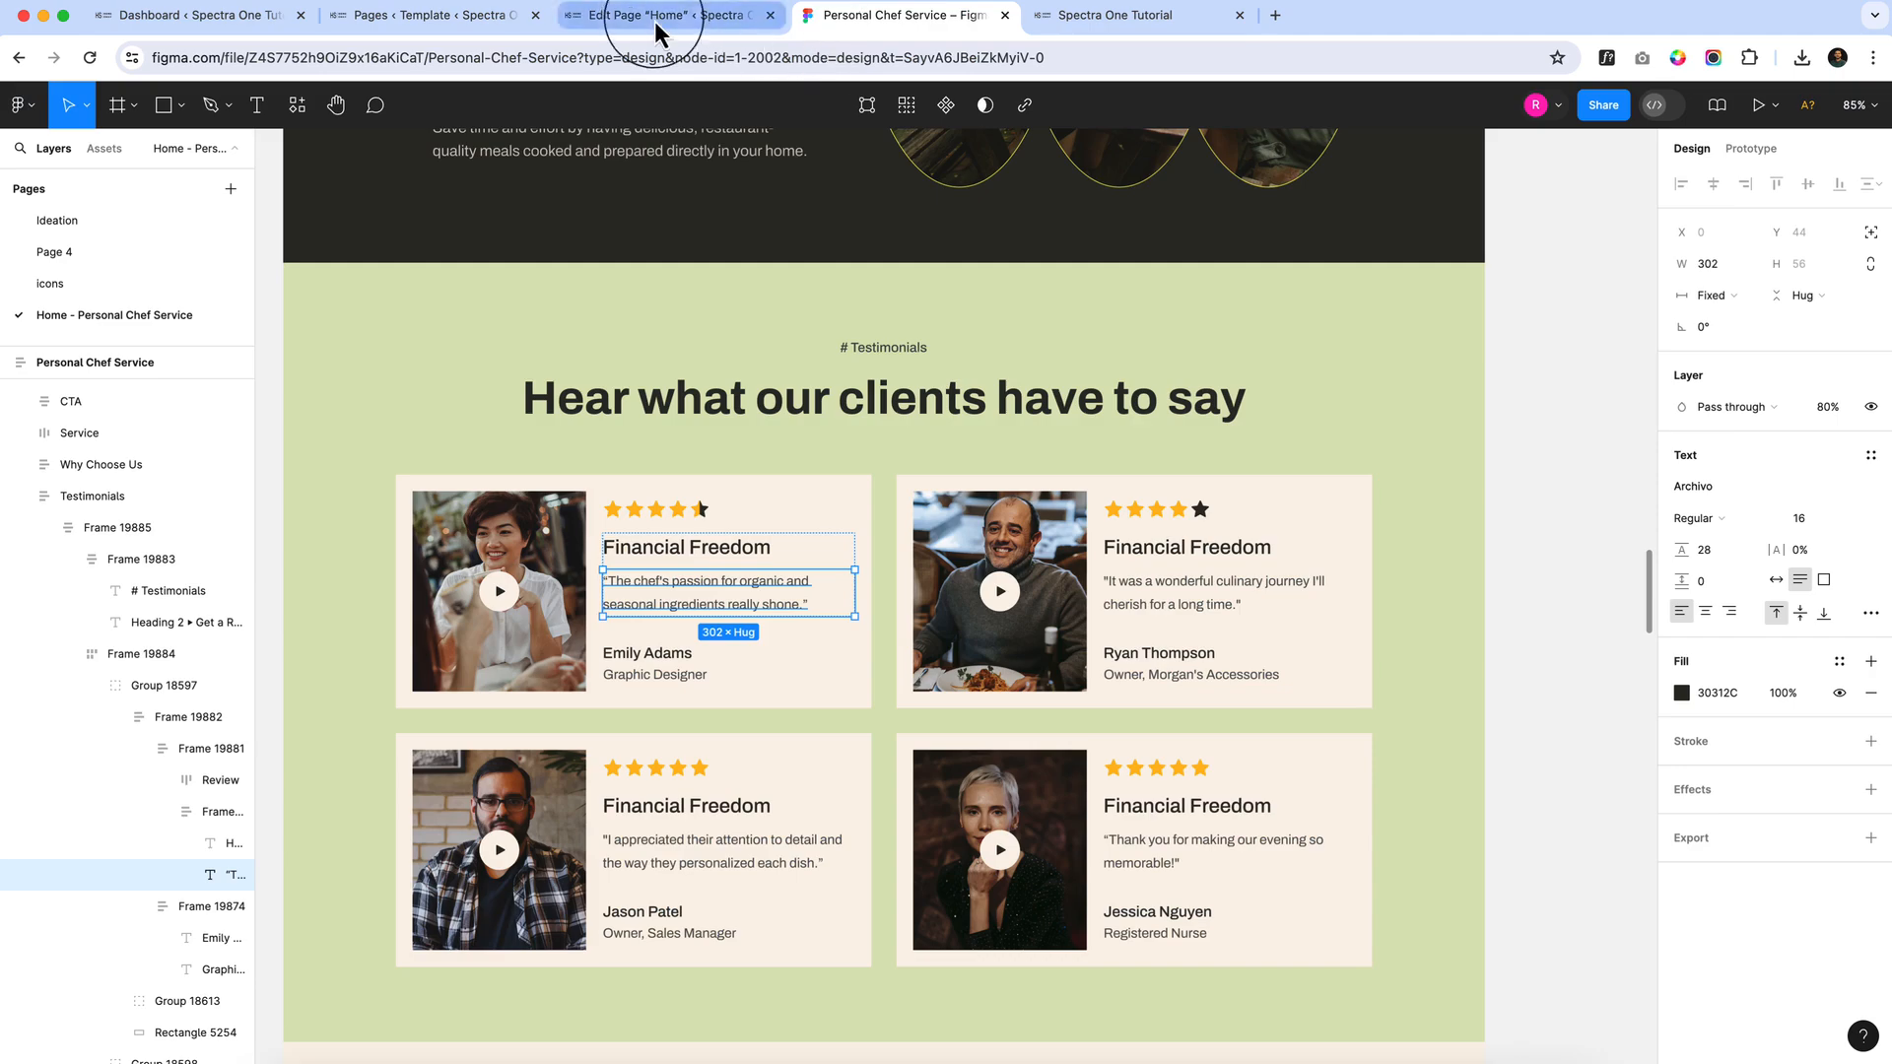
scroll(926, 434, "down", 8)
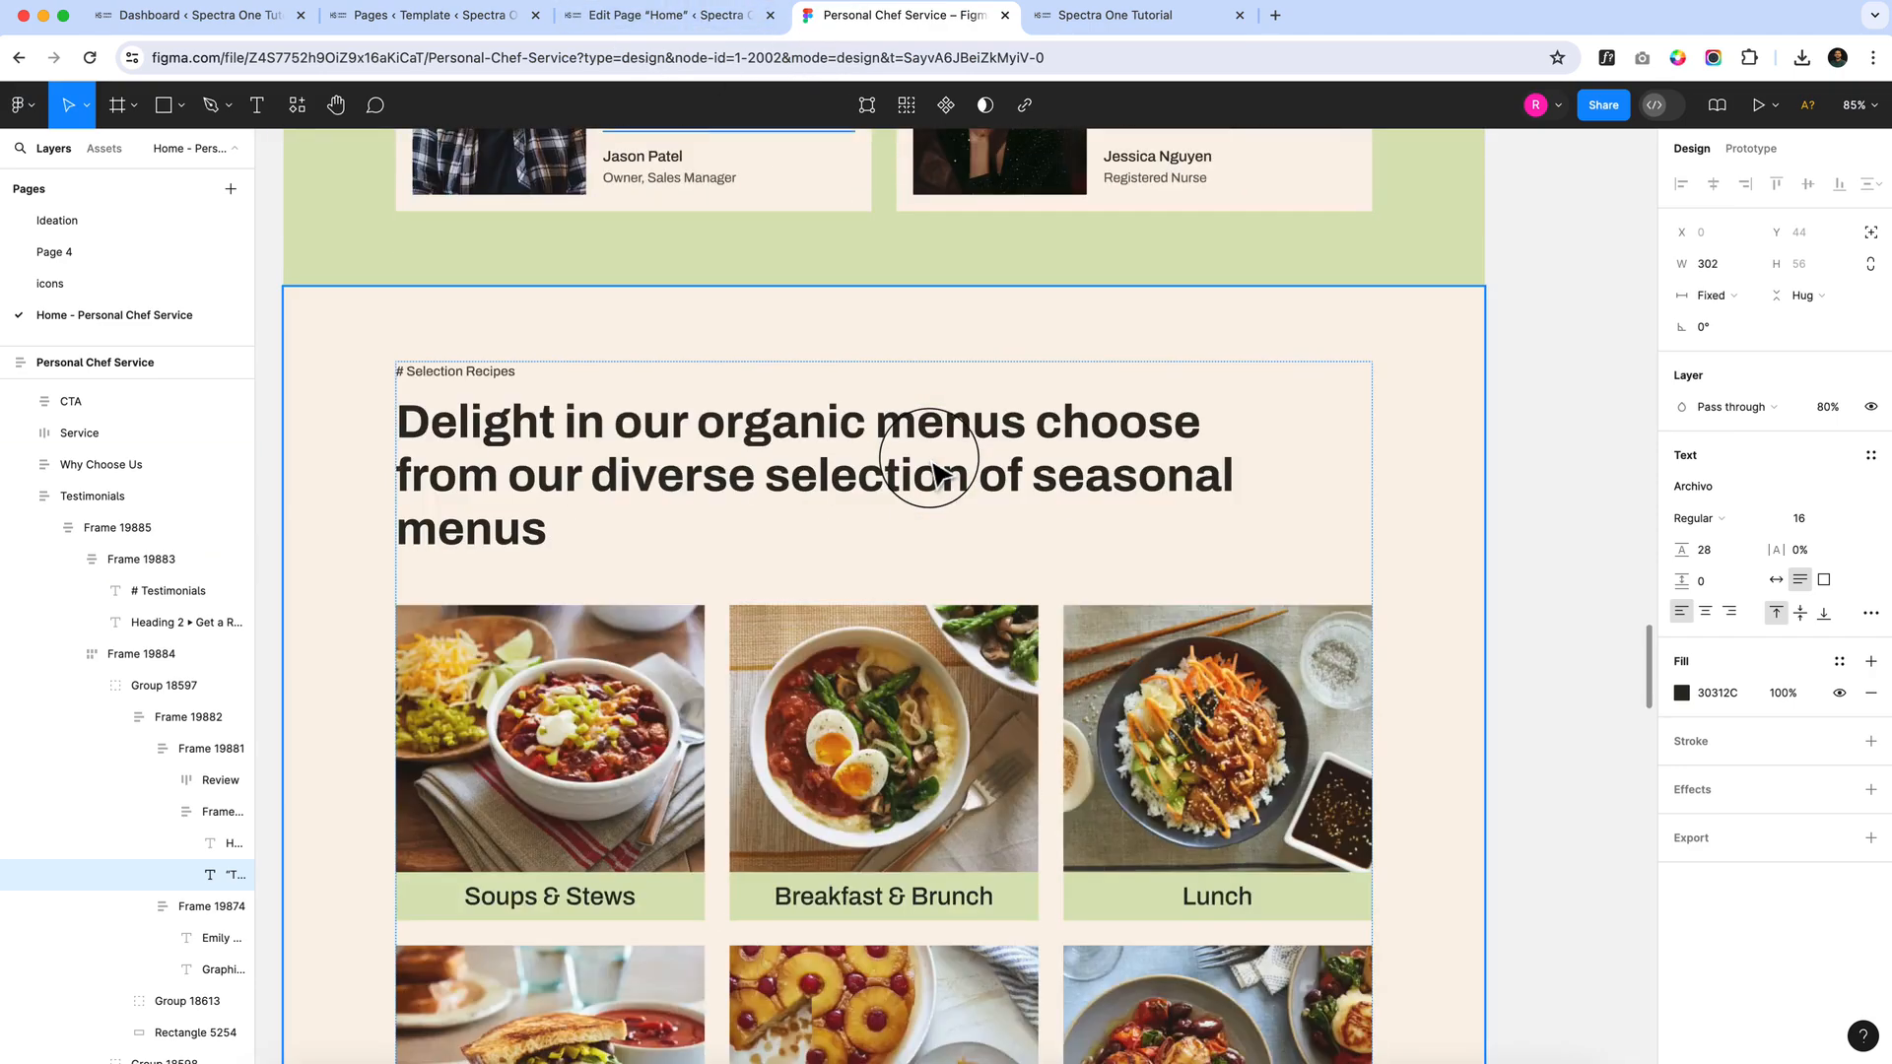
scroll(934, 474, "down", 3)
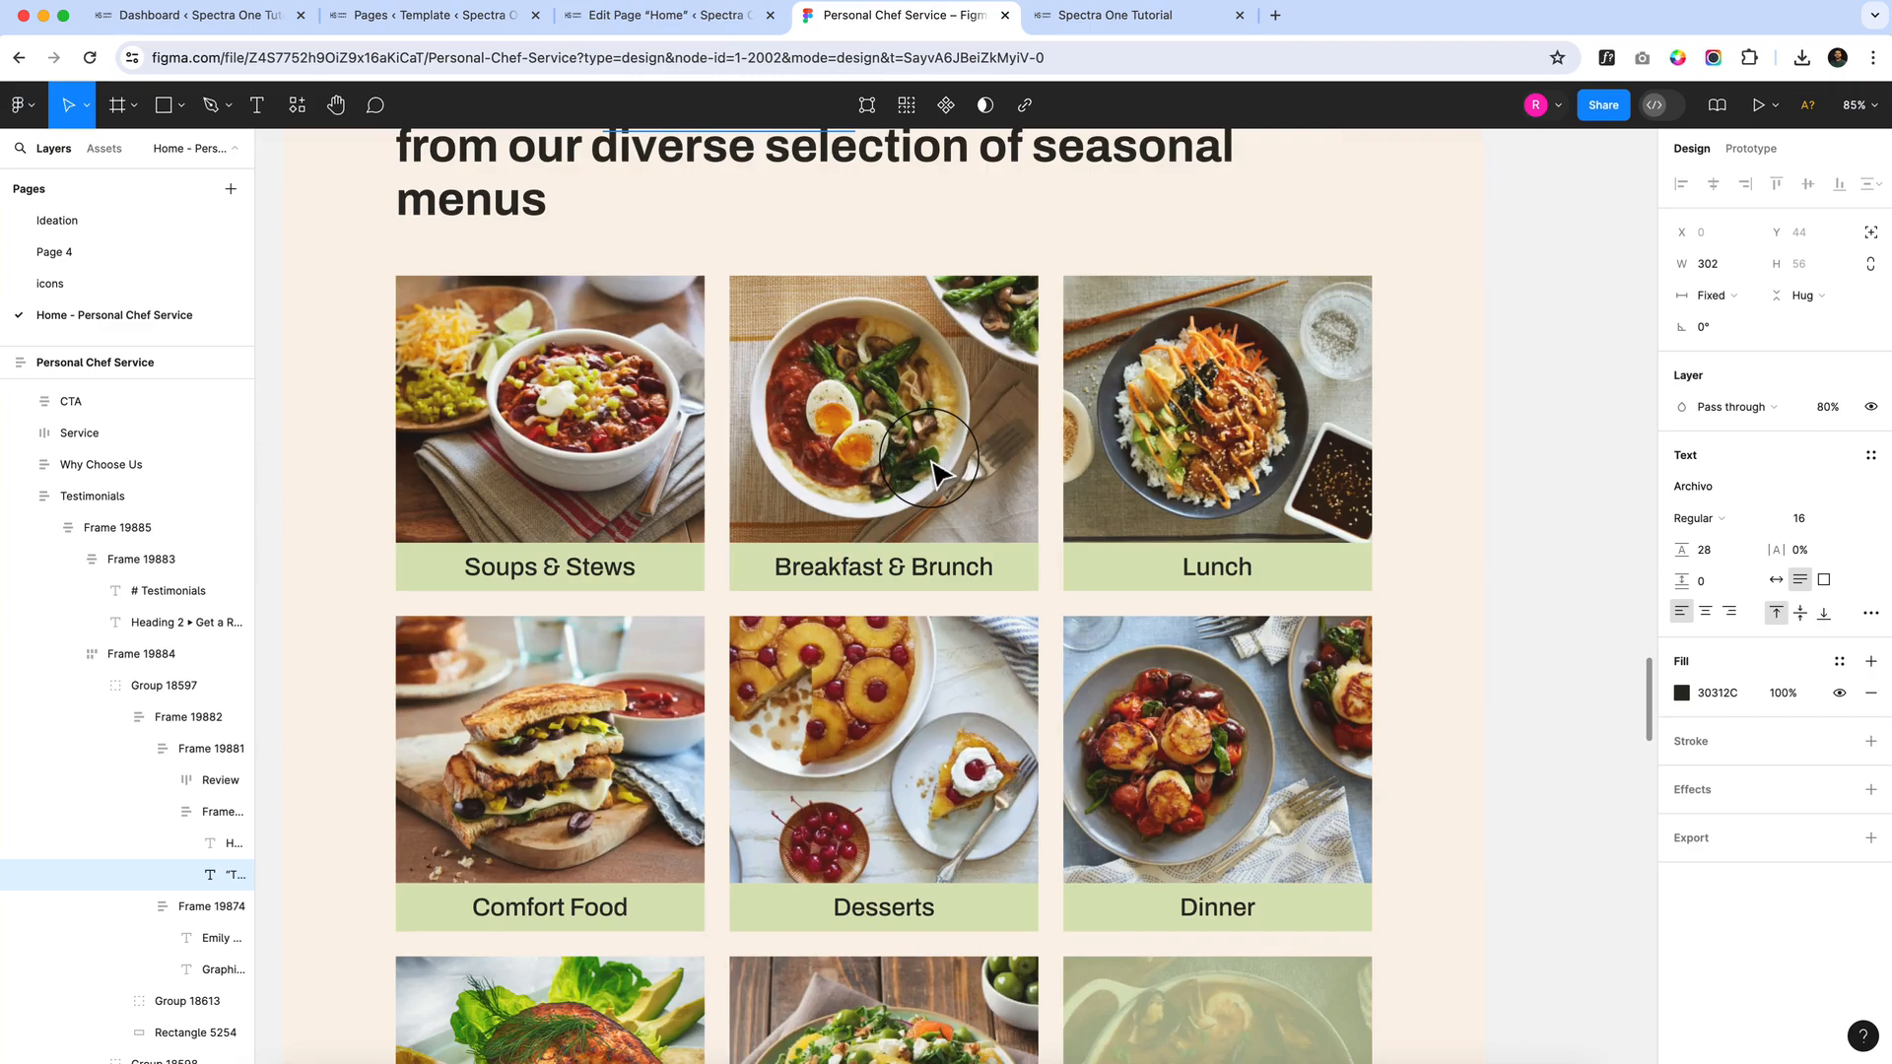
scroll(934, 475, "down", 5)
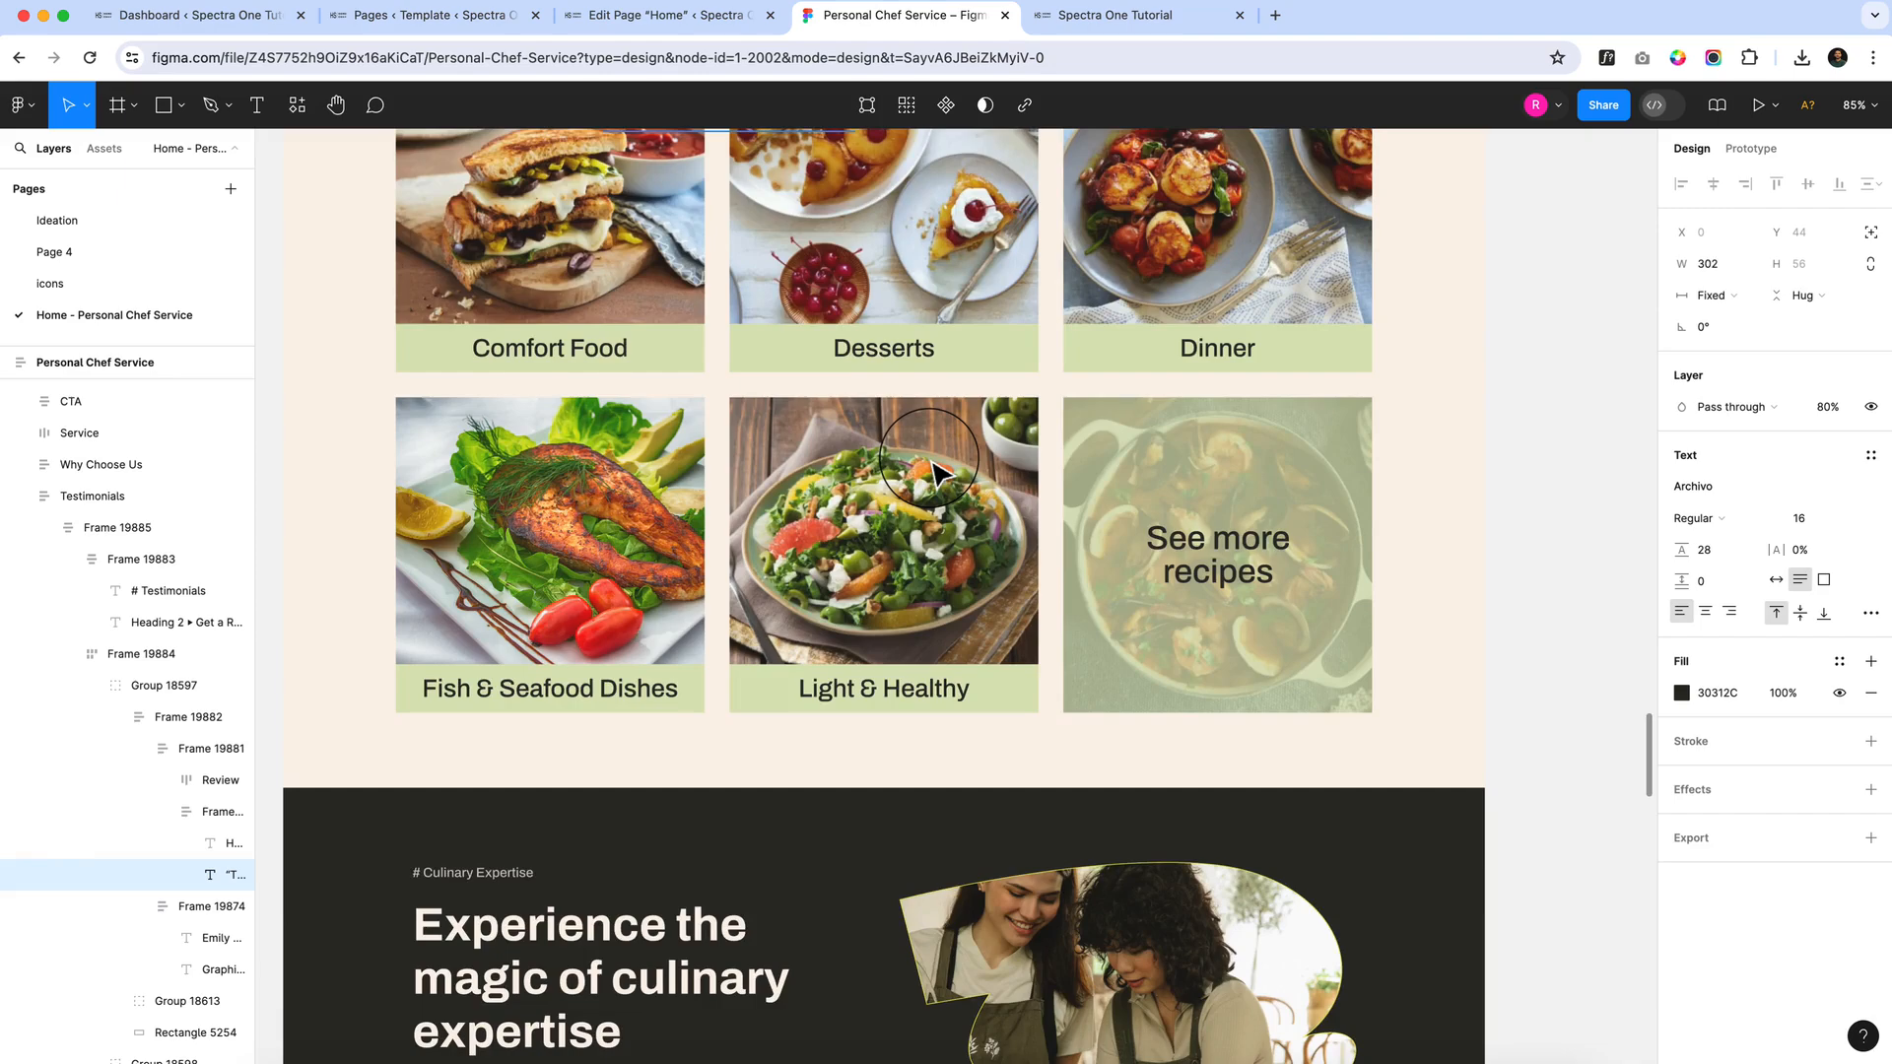
scroll(931, 473, "down", 1)
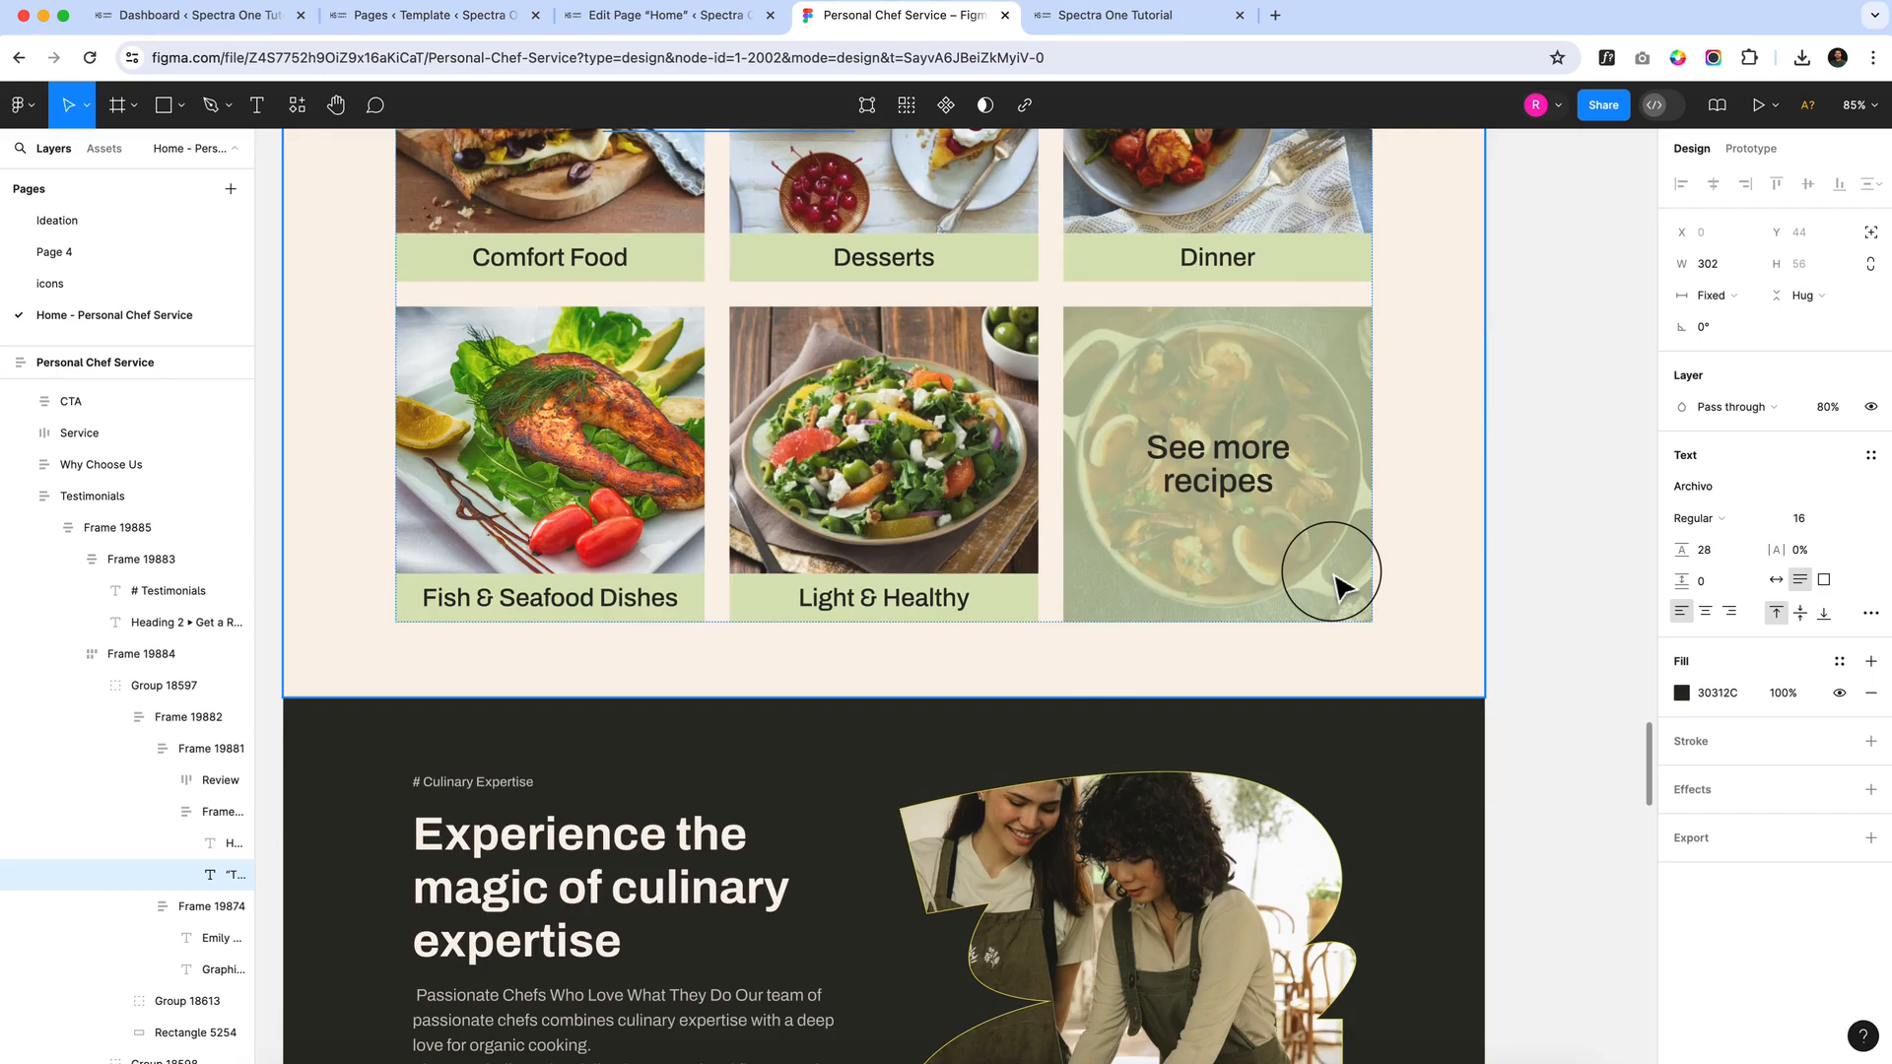
scroll(1335, 588, "down", 8)
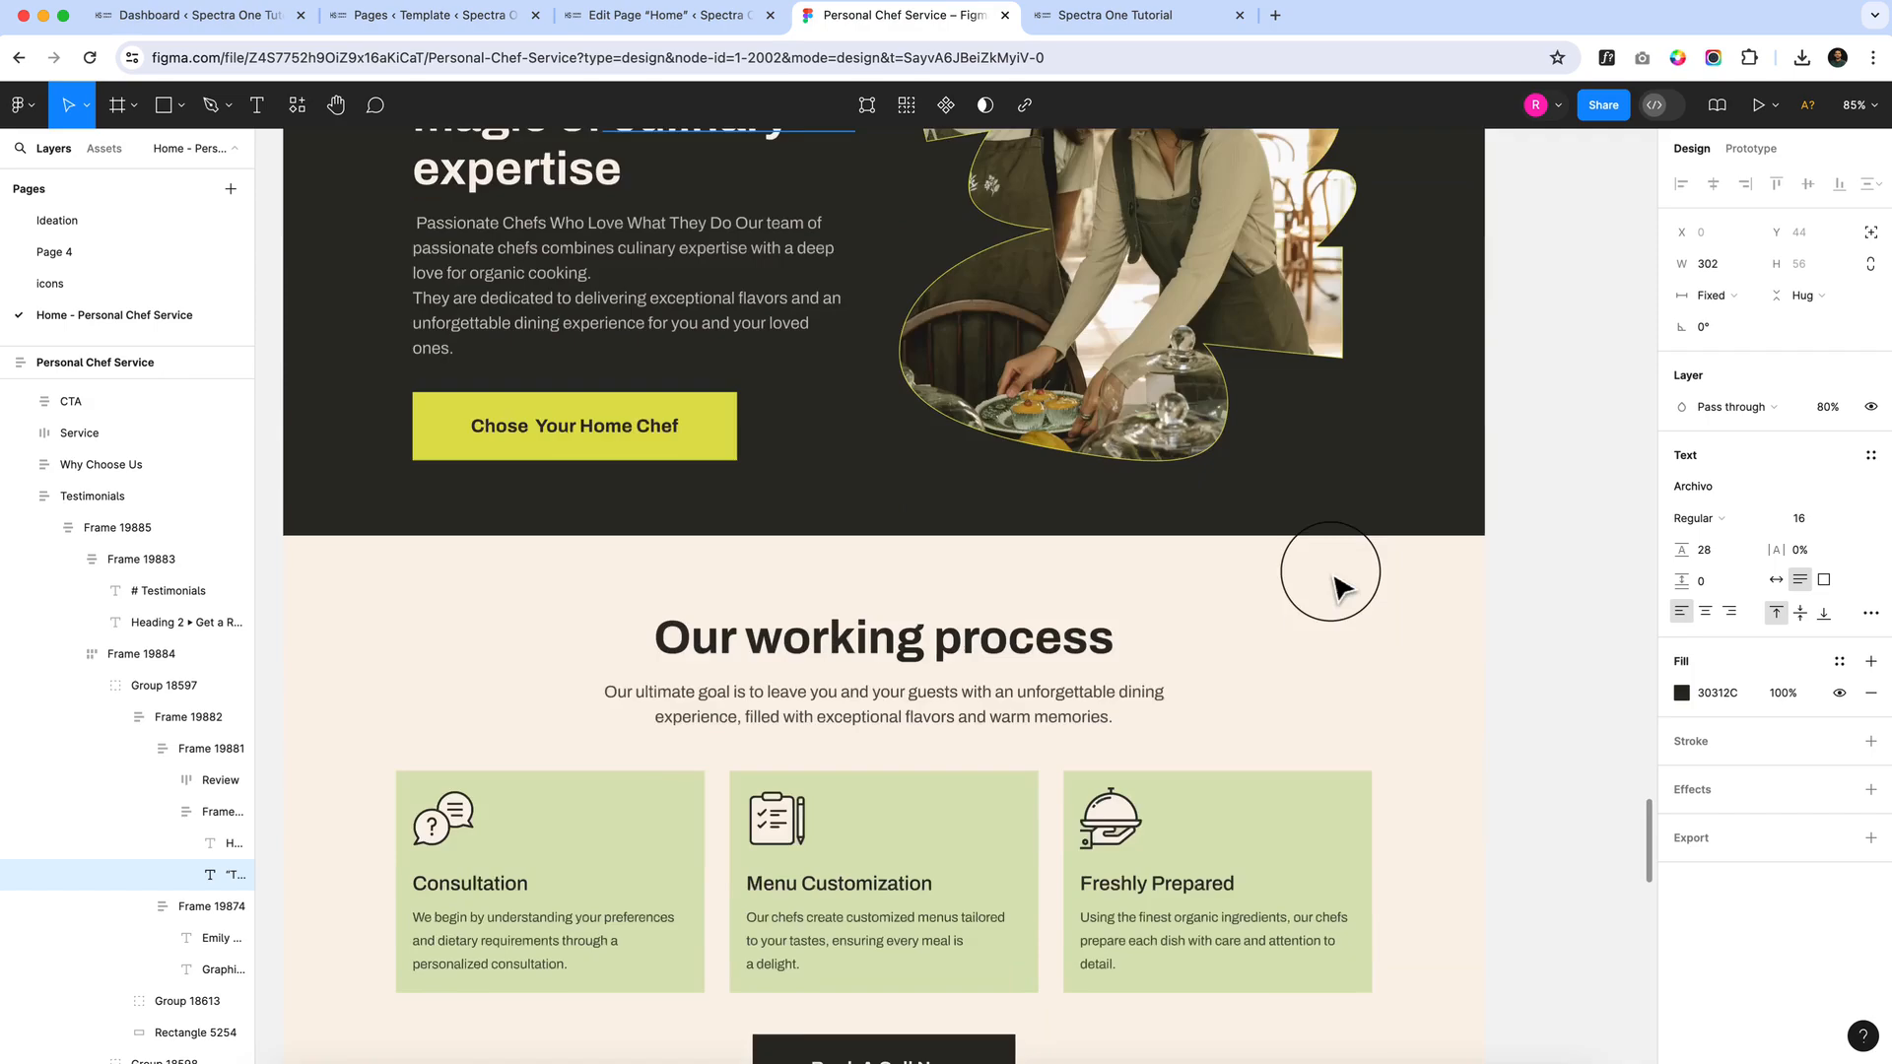
scroll(1340, 588, "down", 5)
scroll(1328, 588, "down", 9)
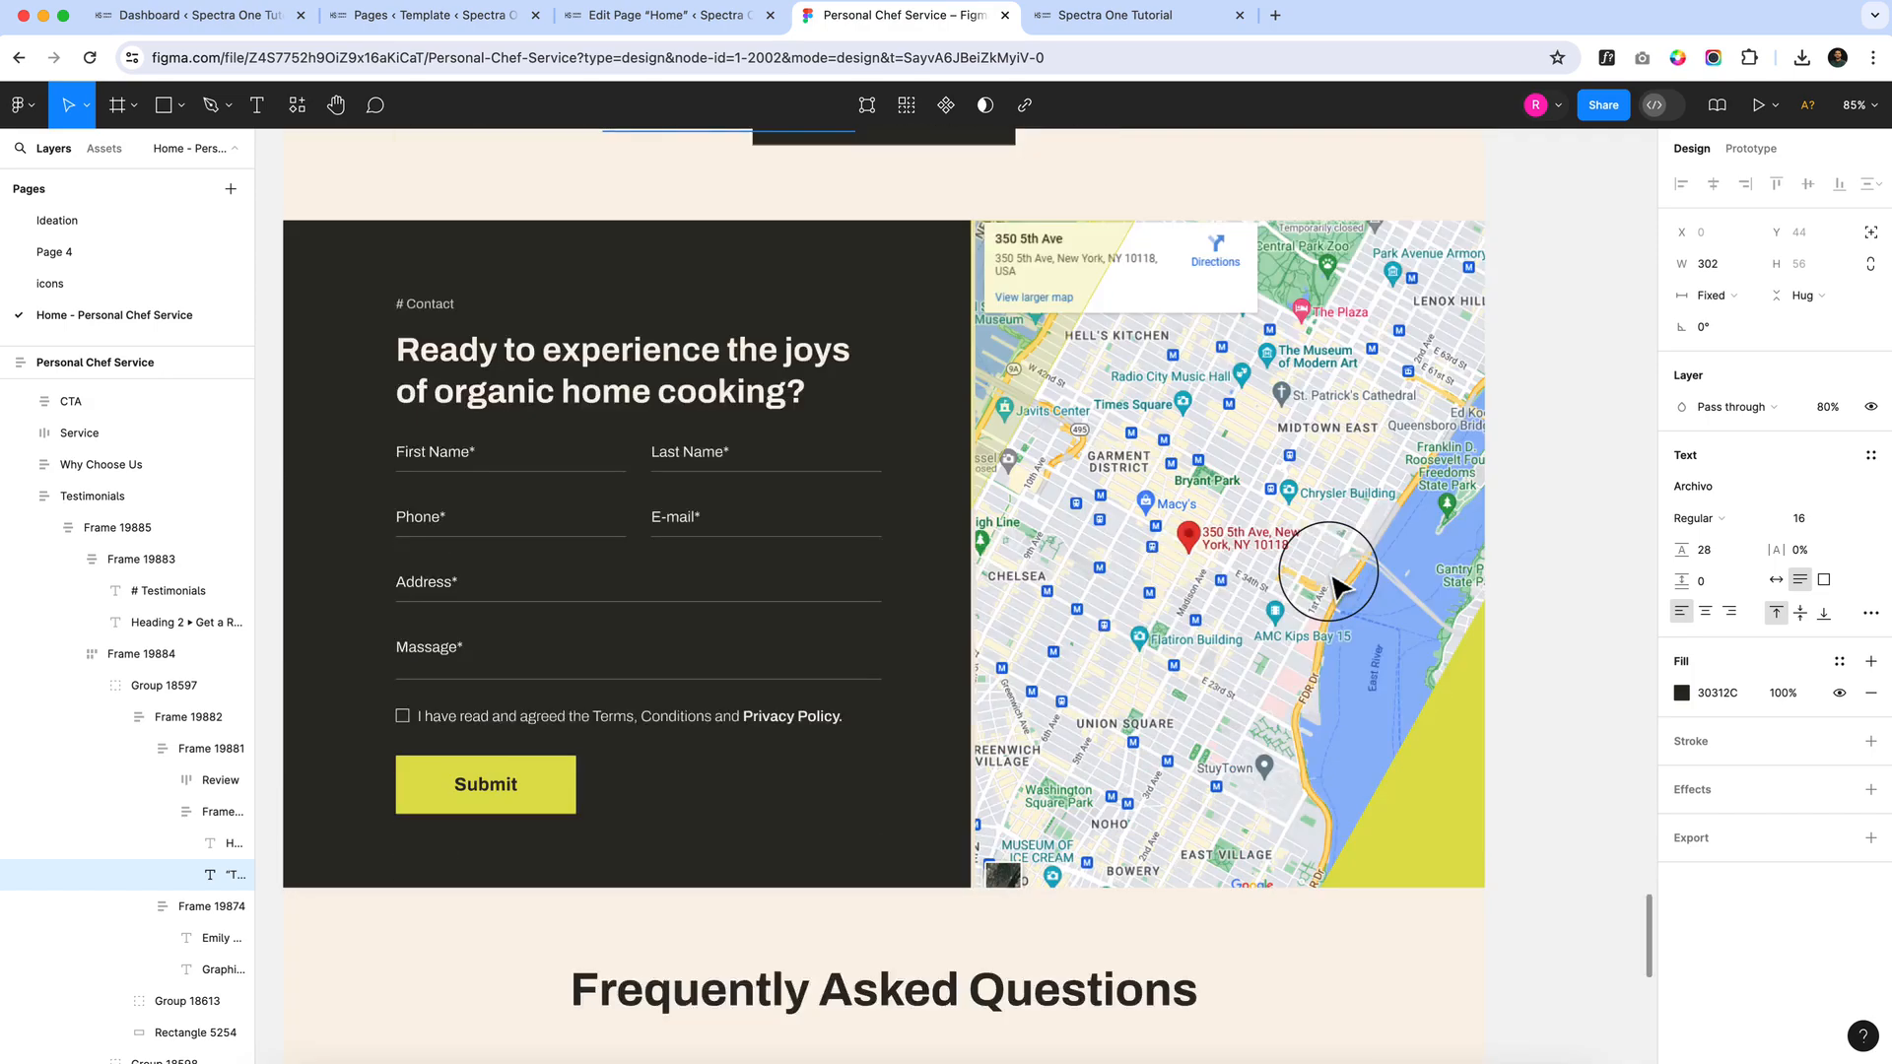
scroll(1335, 588, "up", 6)
scroll(1335, 588, "up", 5)
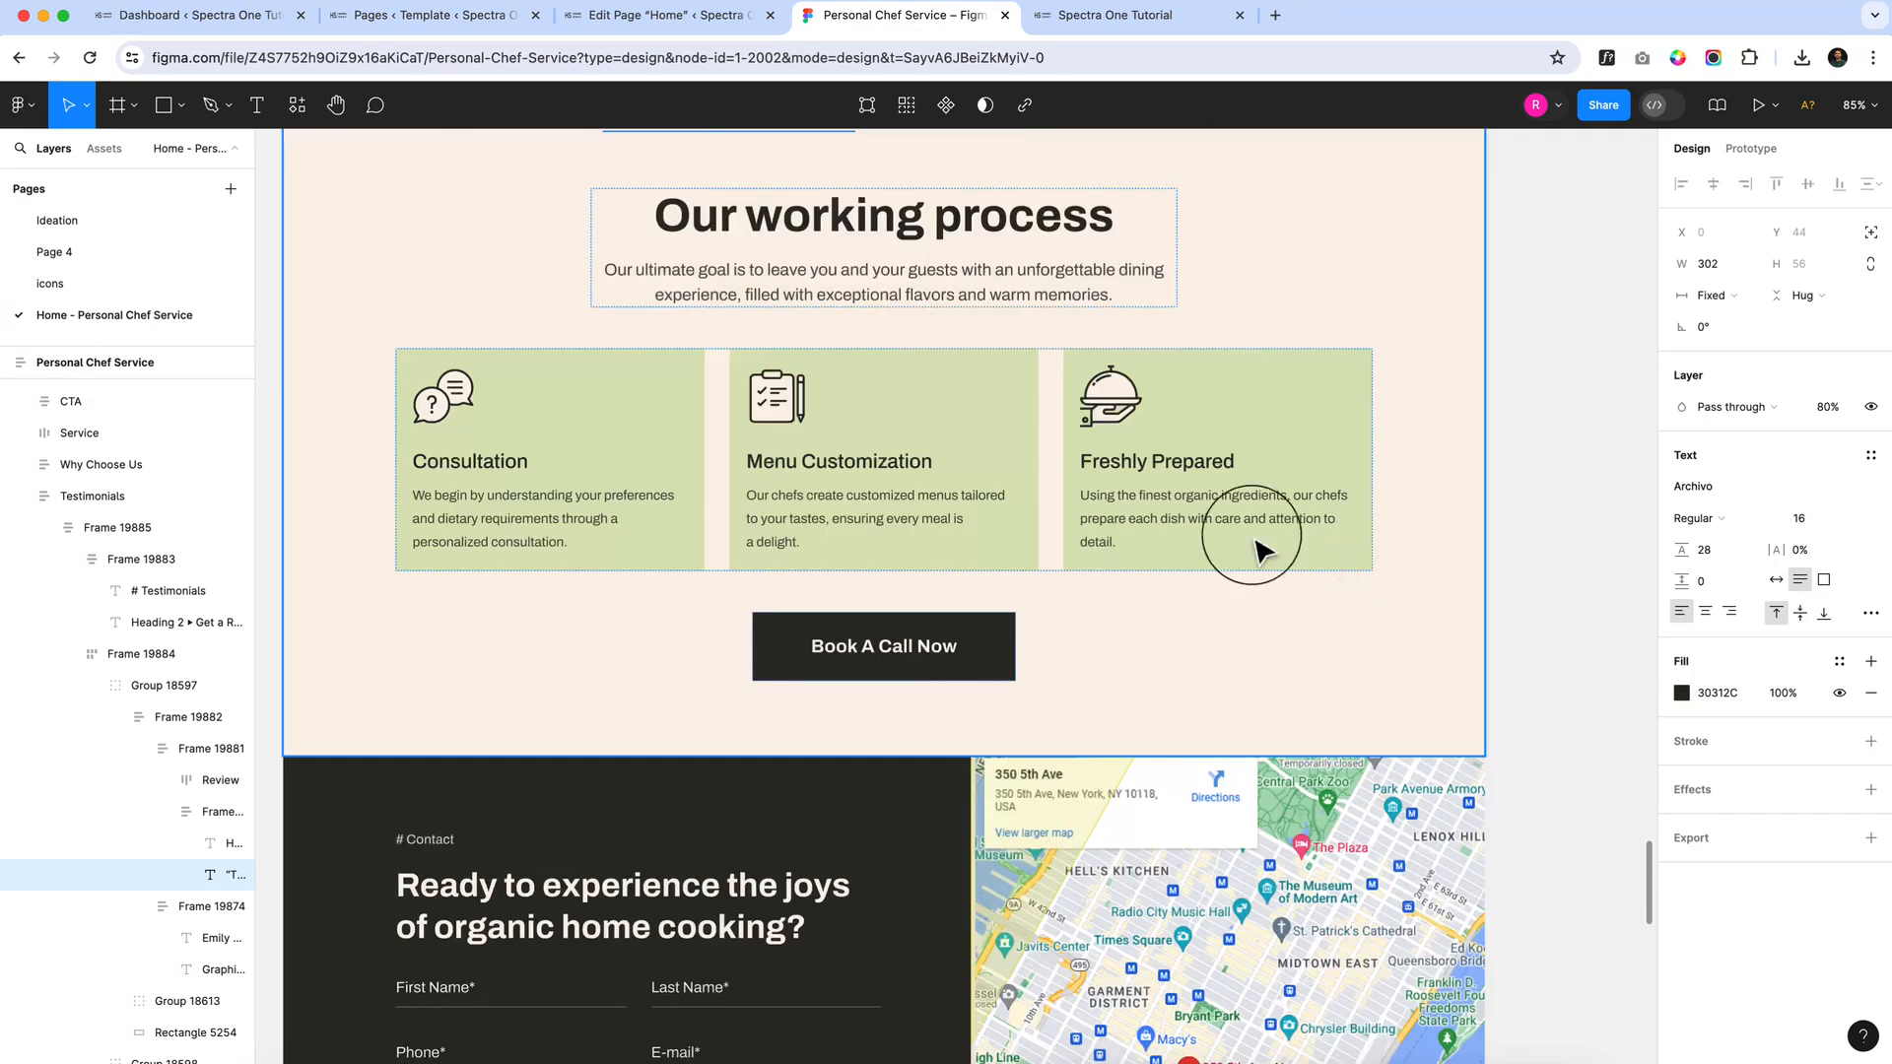